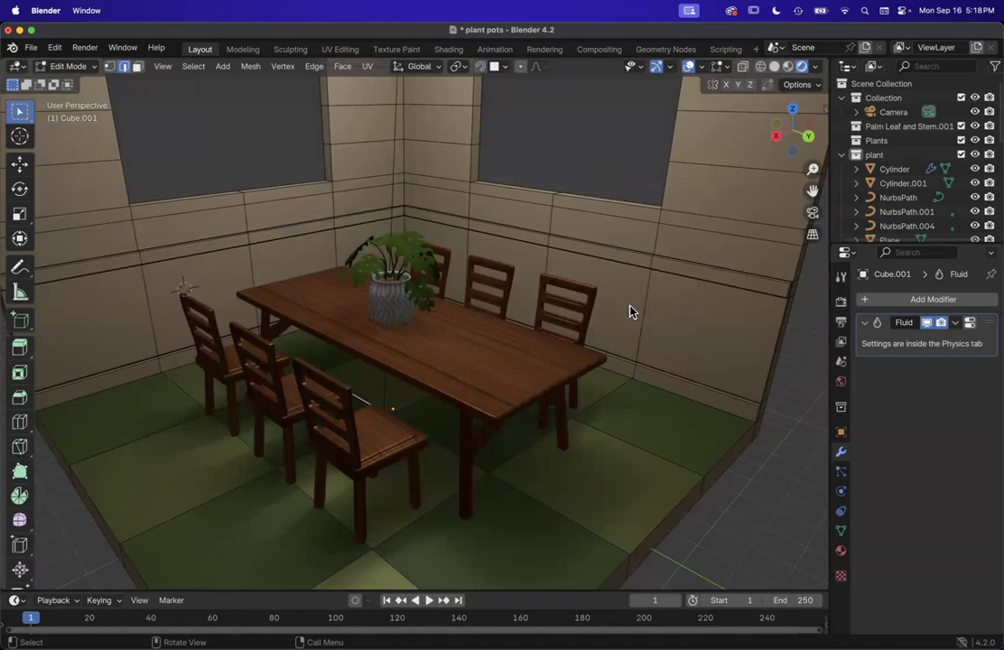
# Step: Create a new General file and dismiss the start-up splash
pyautogui.moveTo(593, 185); pyautogui.dragTo(520, 345, button='middle')
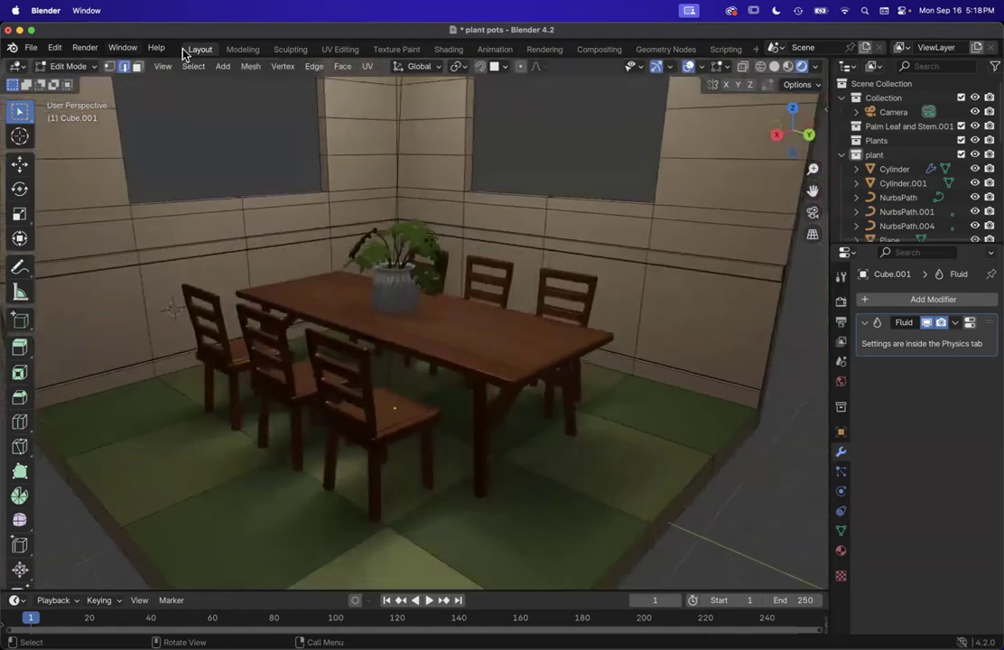
pyautogui.click(34, 47)
pyautogui.moveTo(41, 64)
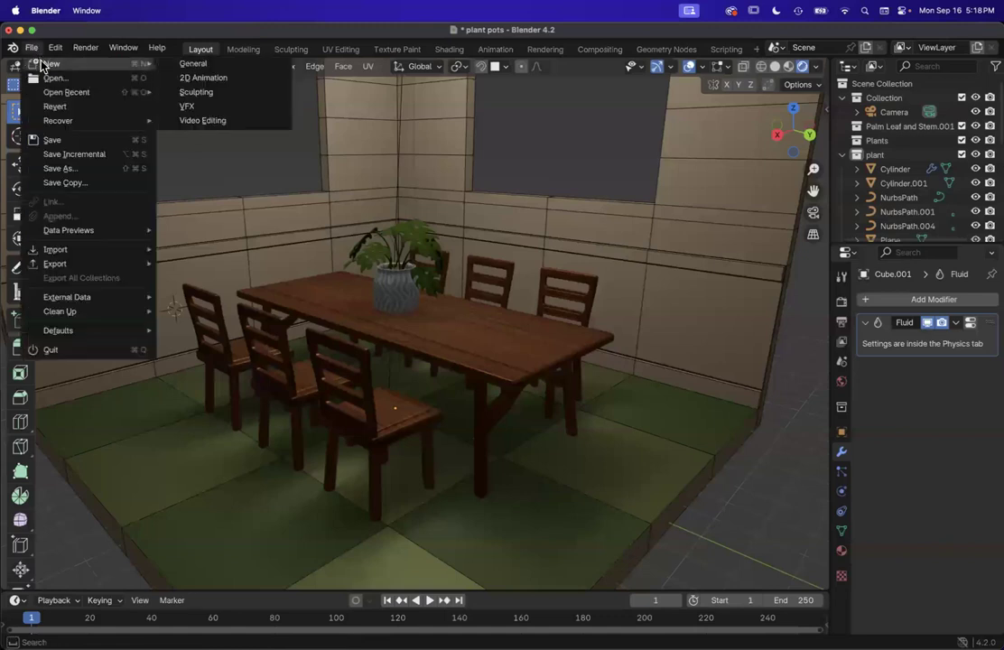
pyautogui.click(184, 71)
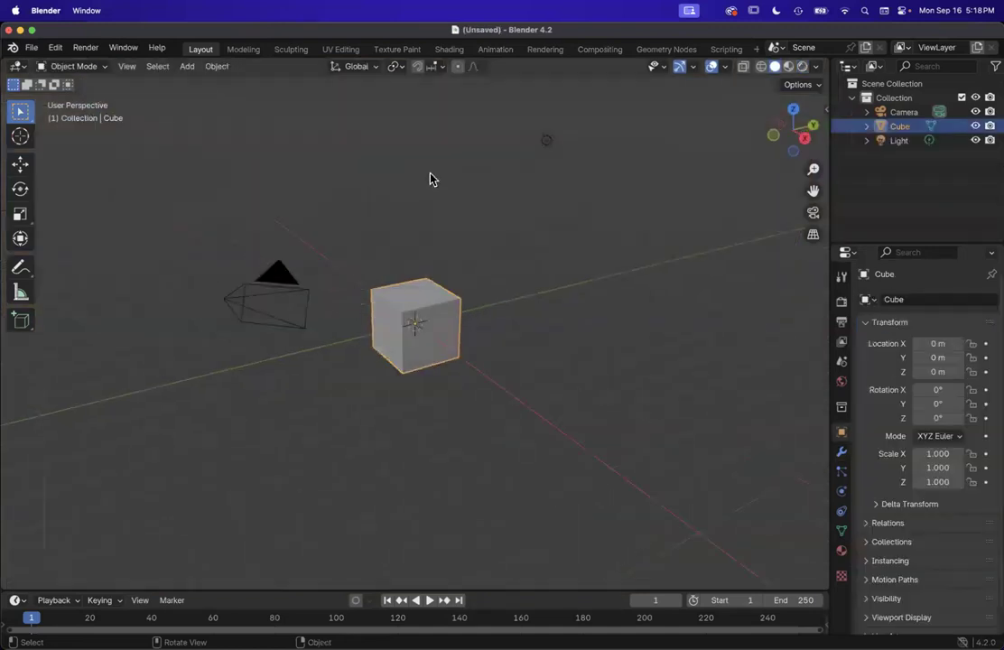
pyautogui.click(423, 135)
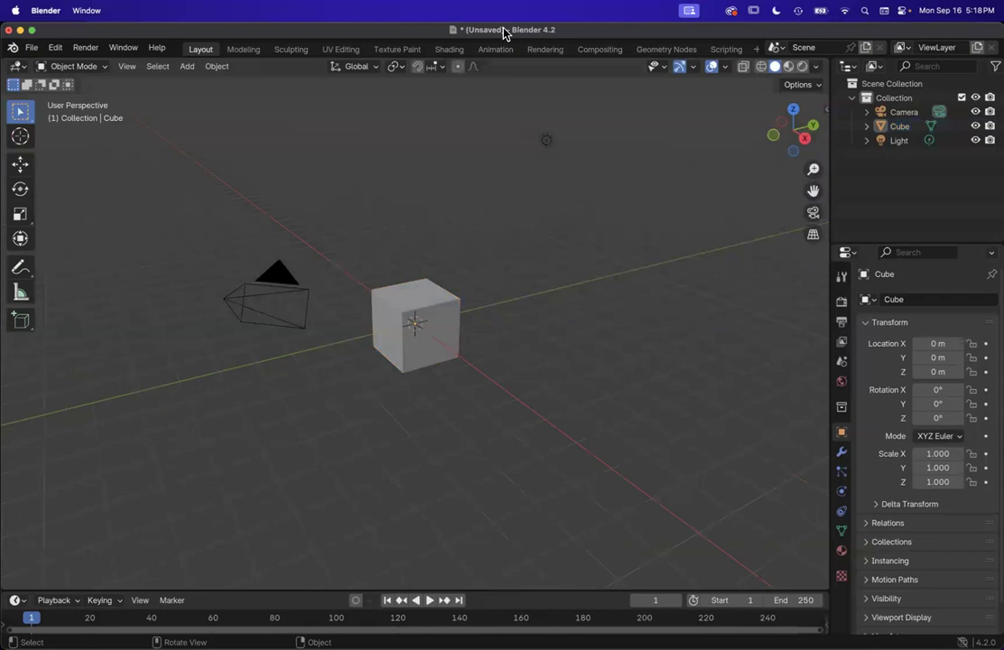
# Step: Select the default cube and switch it to Edit Mode
pyautogui.hscroll(3, 446, 308)
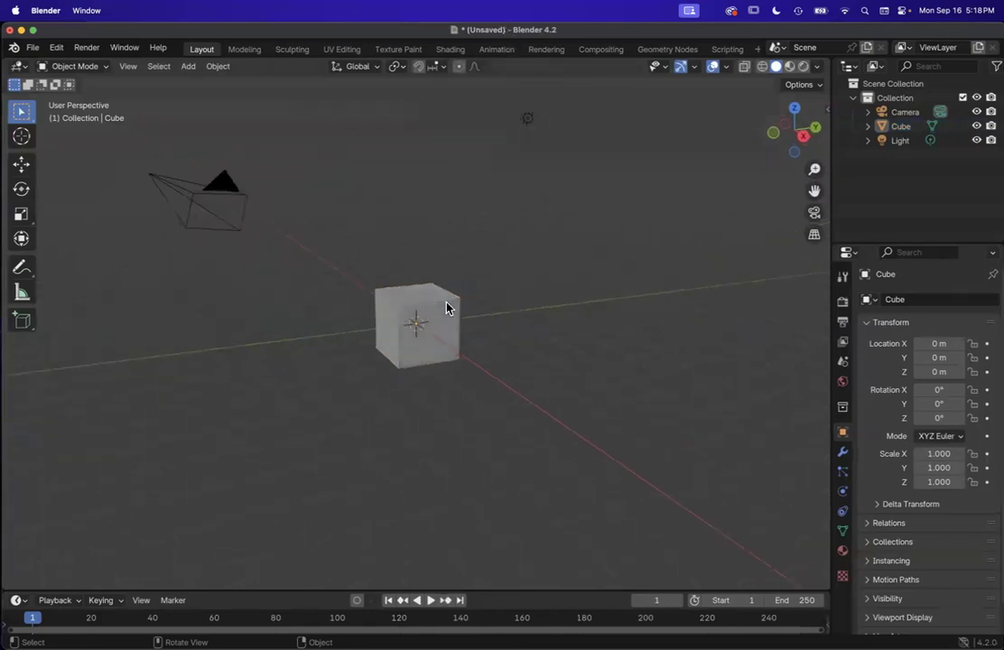
pyautogui.hscroll(5, 411, 311)
pyautogui.click(411, 311)
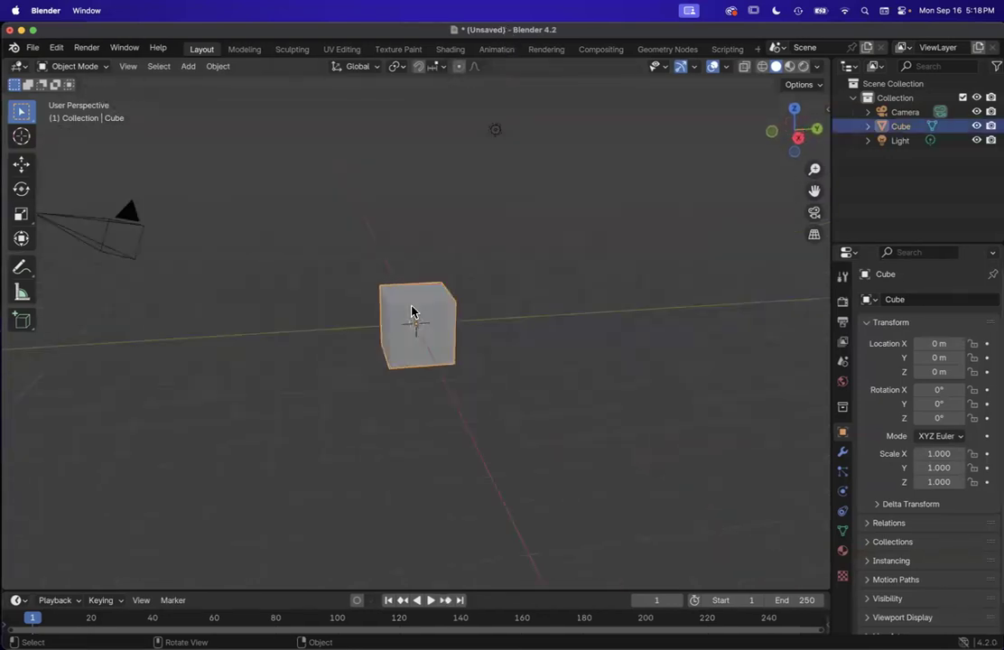
pyautogui.scroll(3, 410, 312)
pyautogui.scroll(-5, 410, 311)
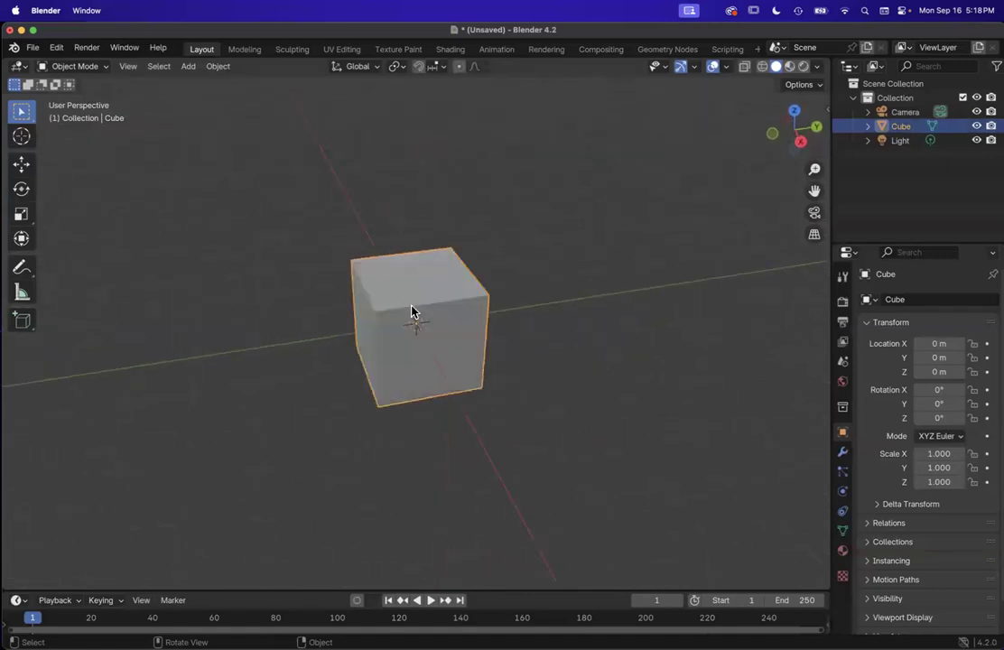
pyautogui.hscroll(5, 411, 312)
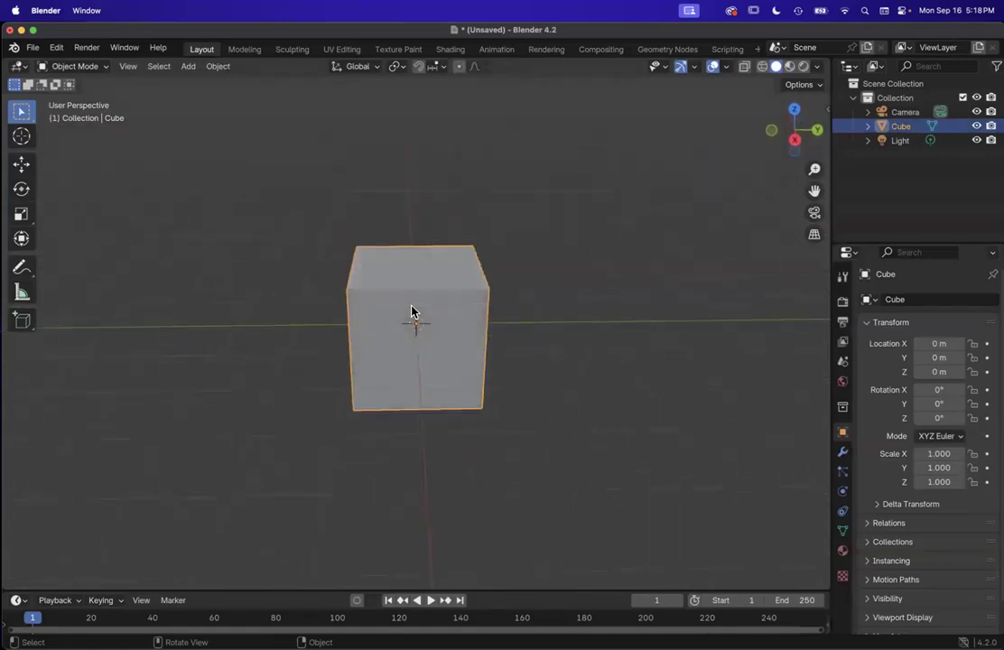
pyautogui.scroll(-5, 411, 311)
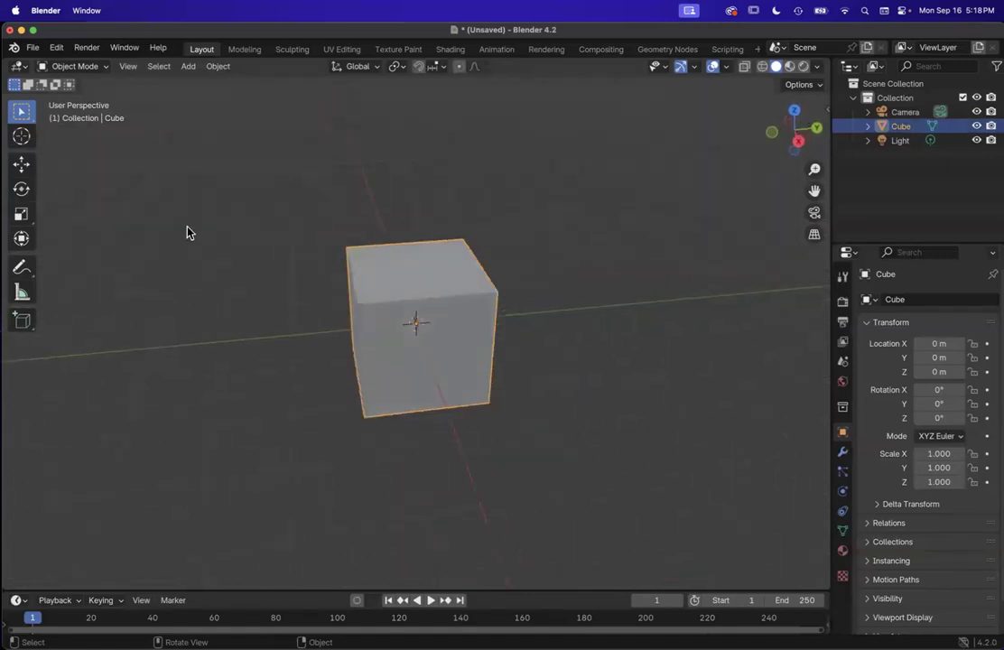
pyautogui.click(79, 66)
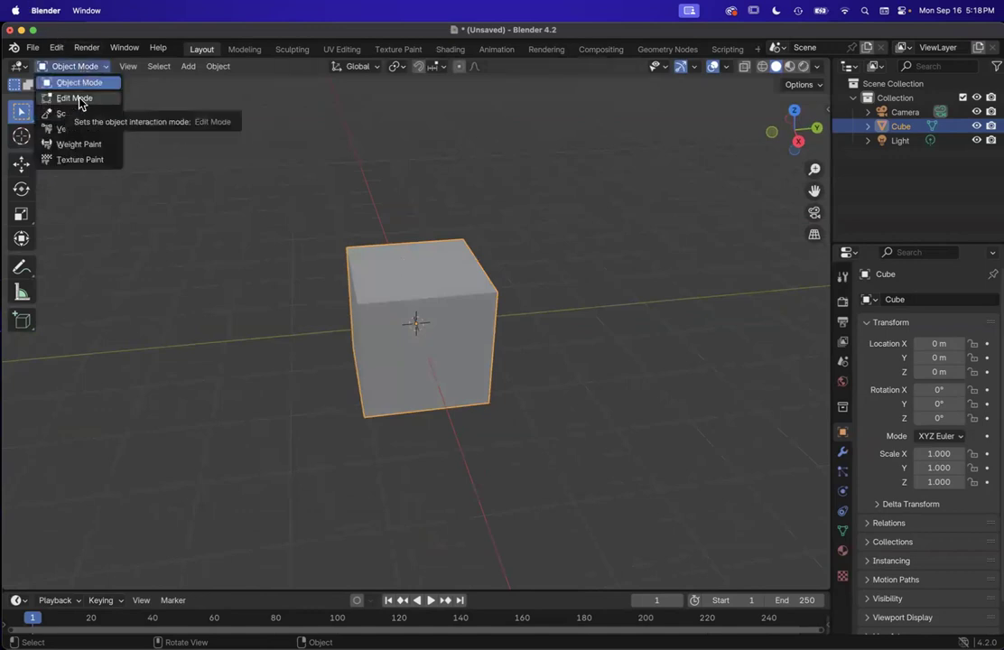
pyautogui.click(77, 99)
pyautogui.scroll(2, 379, 235)
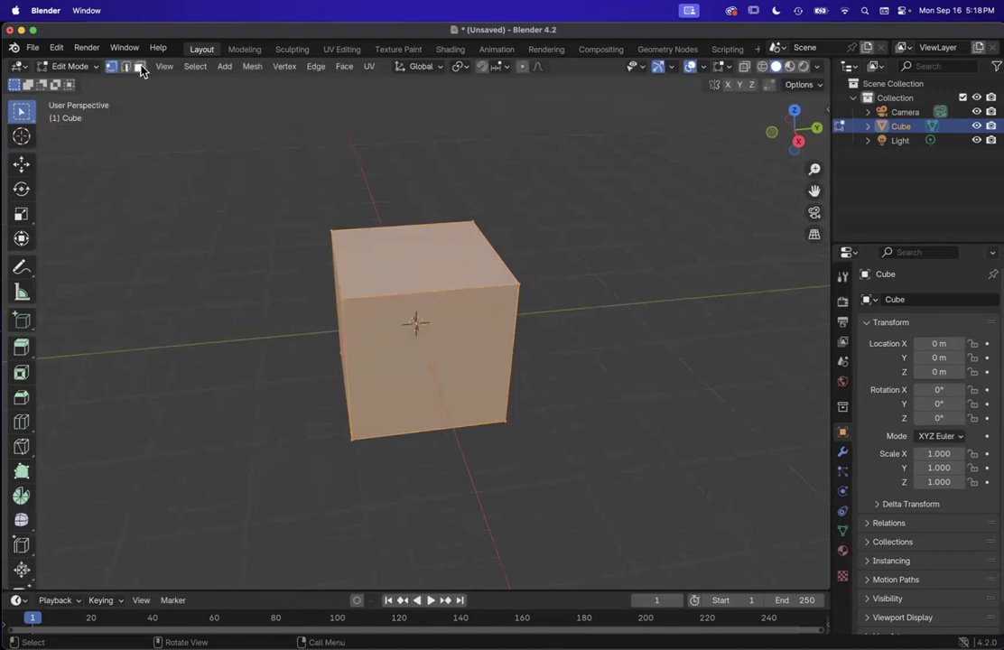
# Step: In face select mode, move the cube's top face down along Z until the cube becomes a thin slab
pyautogui.click(429, 254)
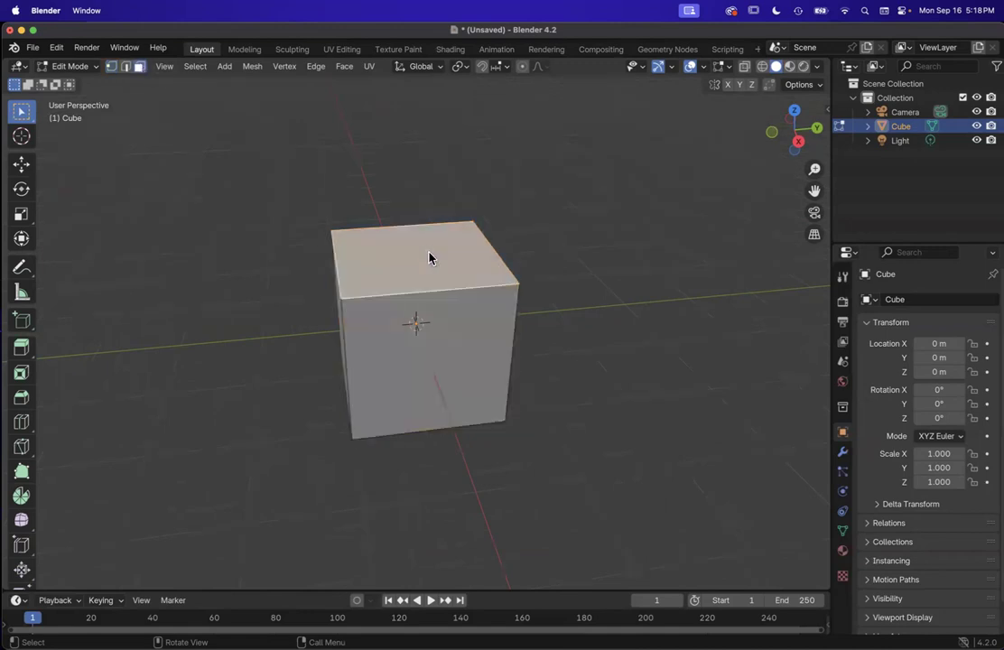
pyautogui.scroll(-5, 426, 267)
pyautogui.scroll(6, 426, 267)
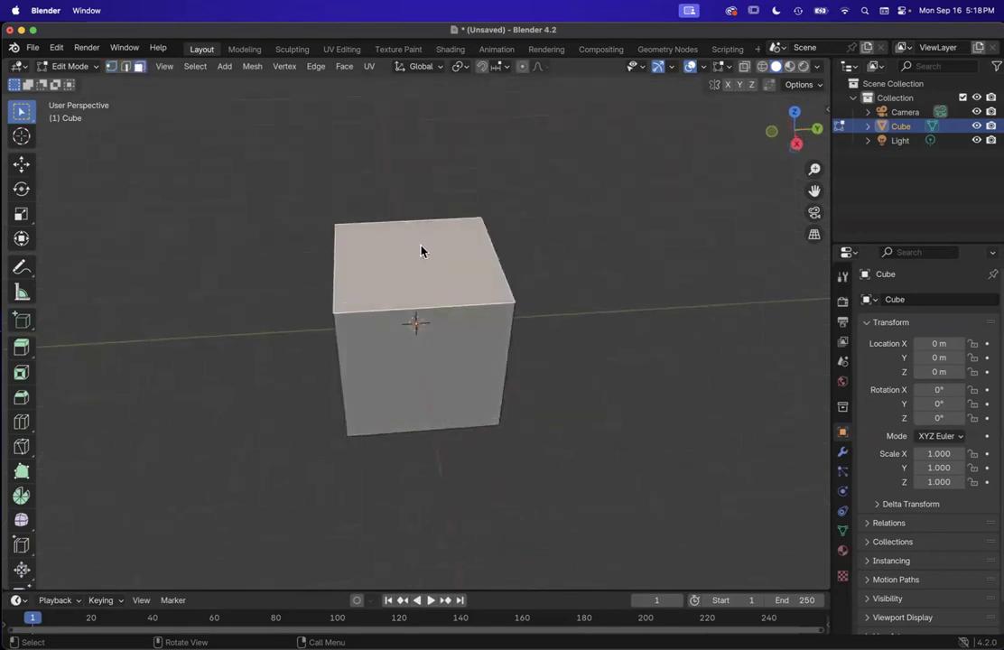
pyautogui.scroll(-2, 421, 251)
pyautogui.hotkey('shift', 'space')
pyautogui.press('g')
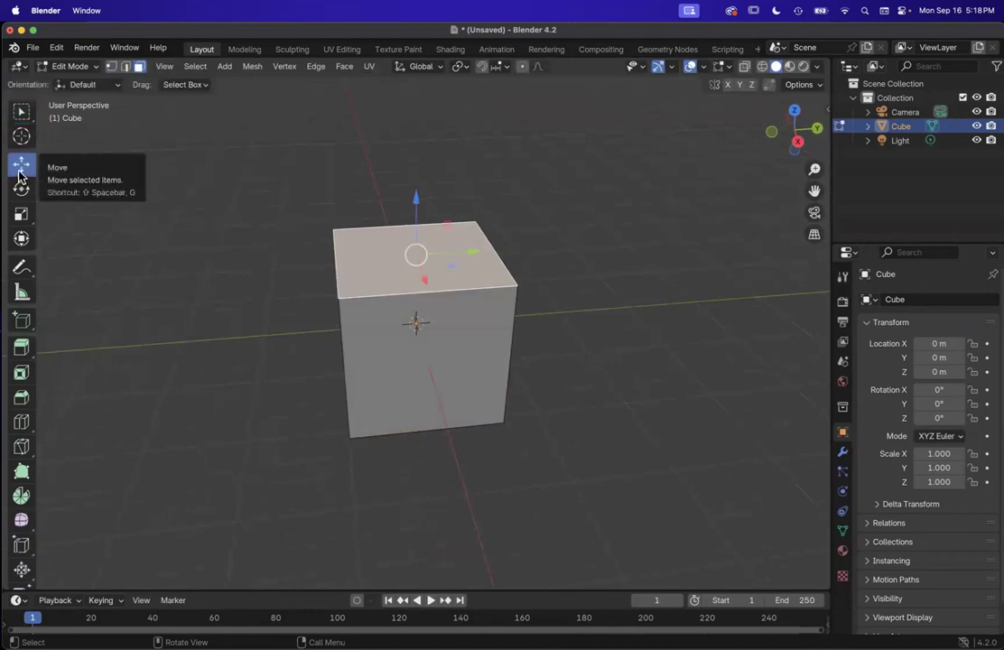
pyautogui.moveTo(416, 208); pyautogui.dragTo(437, 322)
pyautogui.hscroll(5, 437, 322)
pyautogui.scroll(-4, 437, 322)
pyautogui.scroll(5, 437, 321)
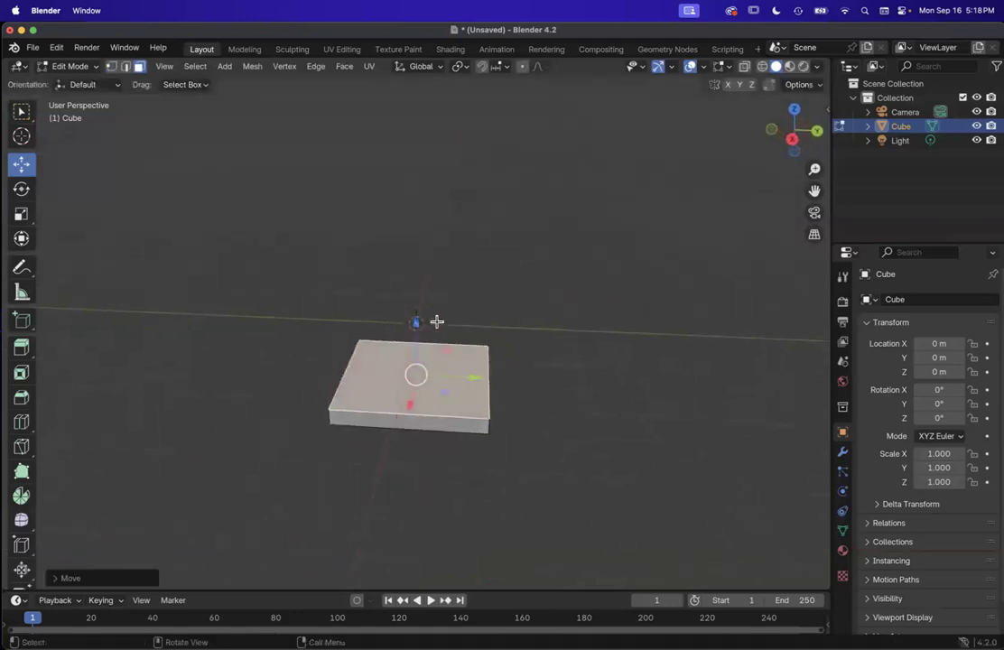
pyautogui.moveTo(417, 327); pyautogui.dragTo(417, 337)
# Step: Move the slab's end face outward along Y to stretch it into a long rectangular board
pyautogui.hscroll(5, 486, 446)
pyautogui.scroll(5, 485, 446)
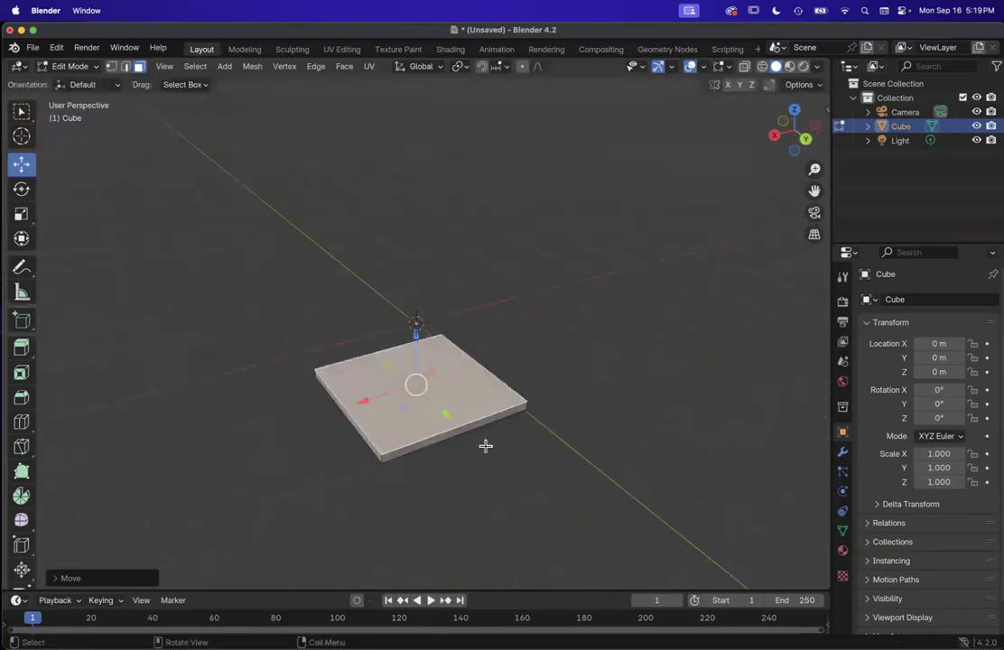
pyautogui.scroll(-5, 486, 446)
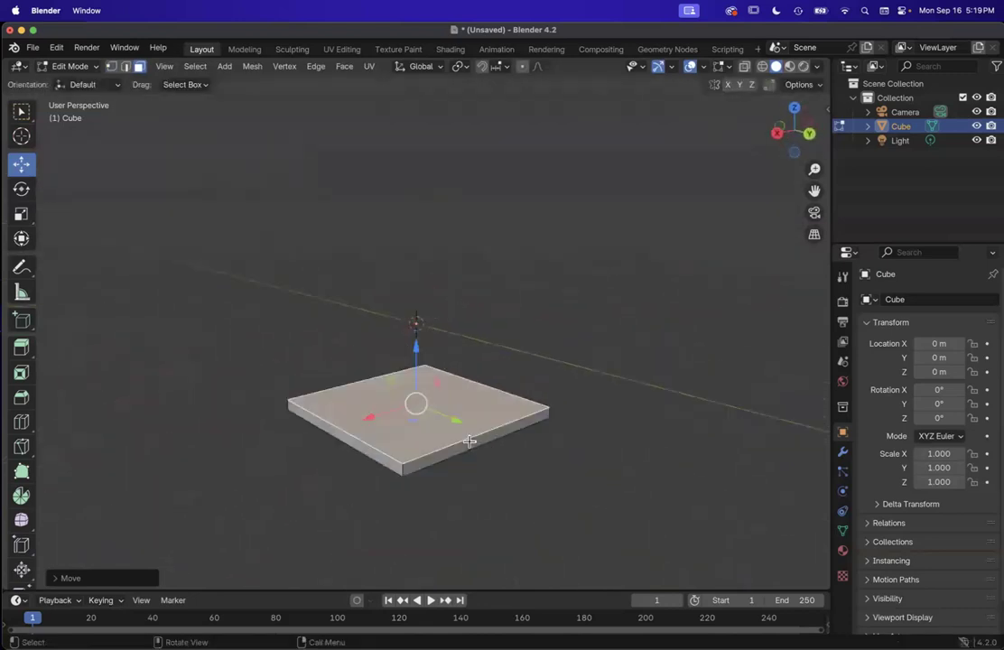
pyautogui.click(470, 443)
pyautogui.hscroll(-3, 462, 451)
pyautogui.moveTo(552, 446); pyautogui.dragTo(714, 491)
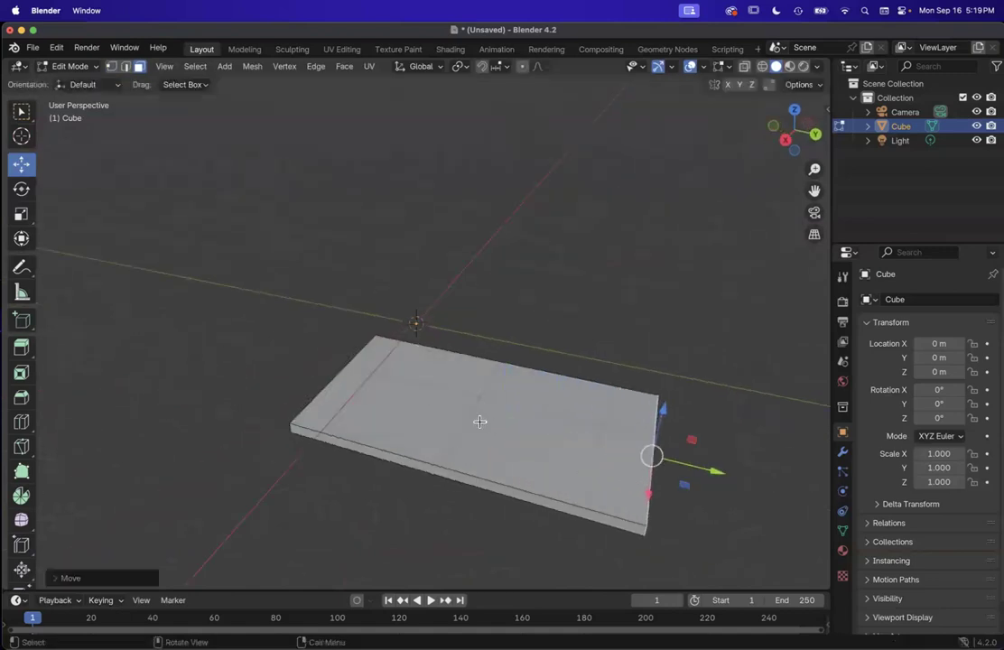
# Step: Activate the box selection tool and return the board to Object Mode
pyautogui.scroll(-5, 480, 418)
pyautogui.click(23, 111)
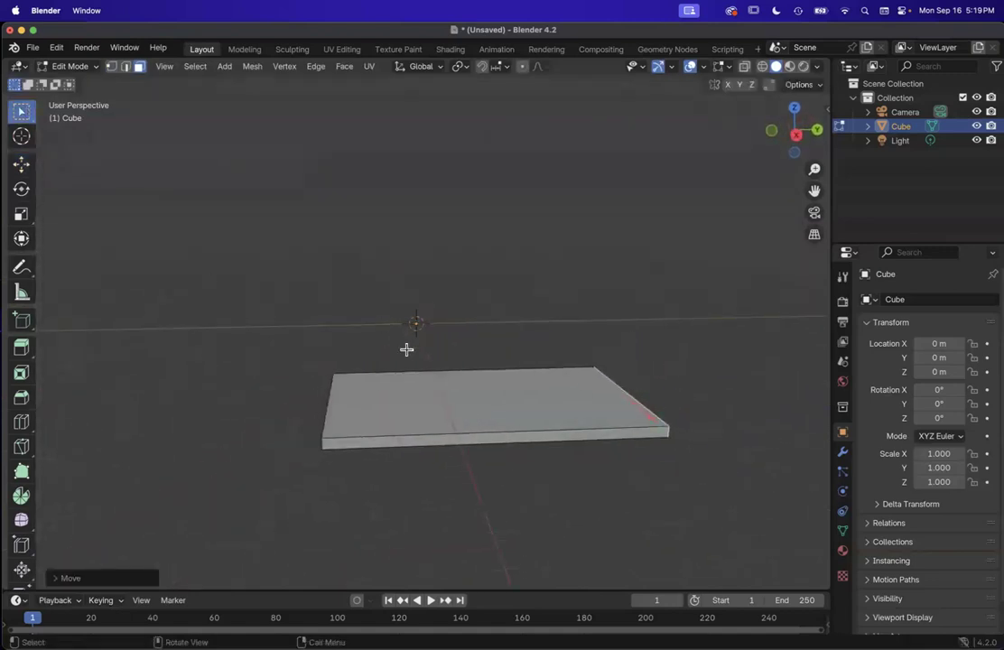
pyautogui.click(21, 117)
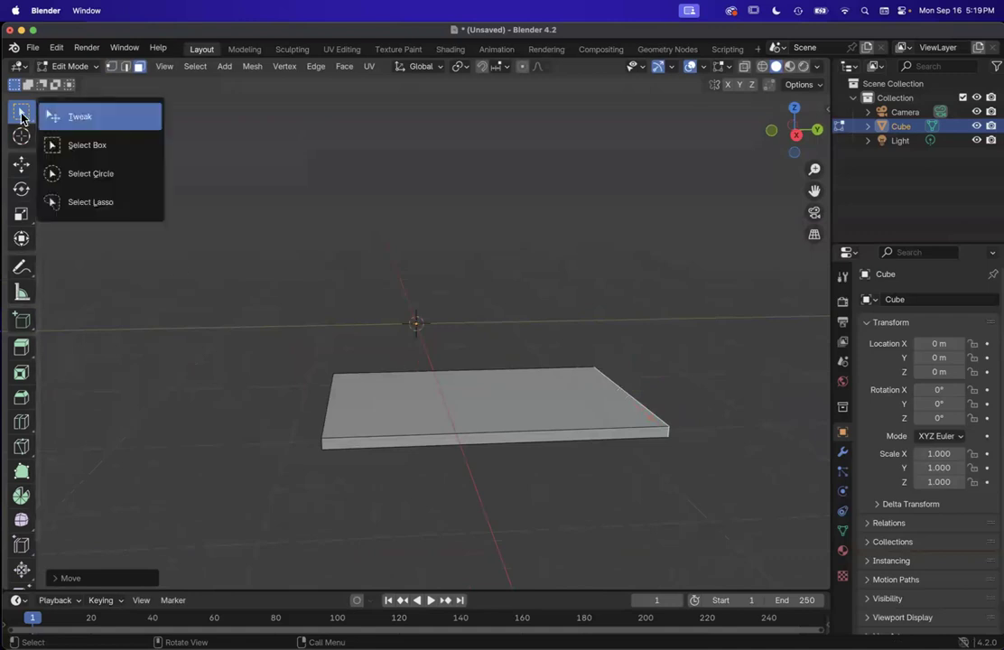
pyautogui.click(22, 113)
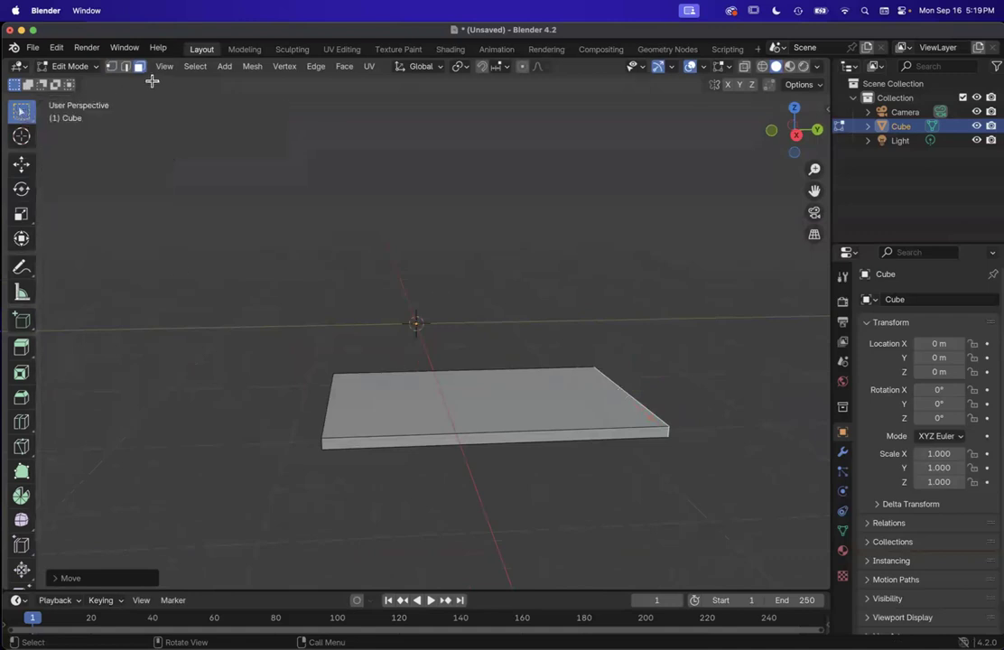
pyautogui.click(67, 66)
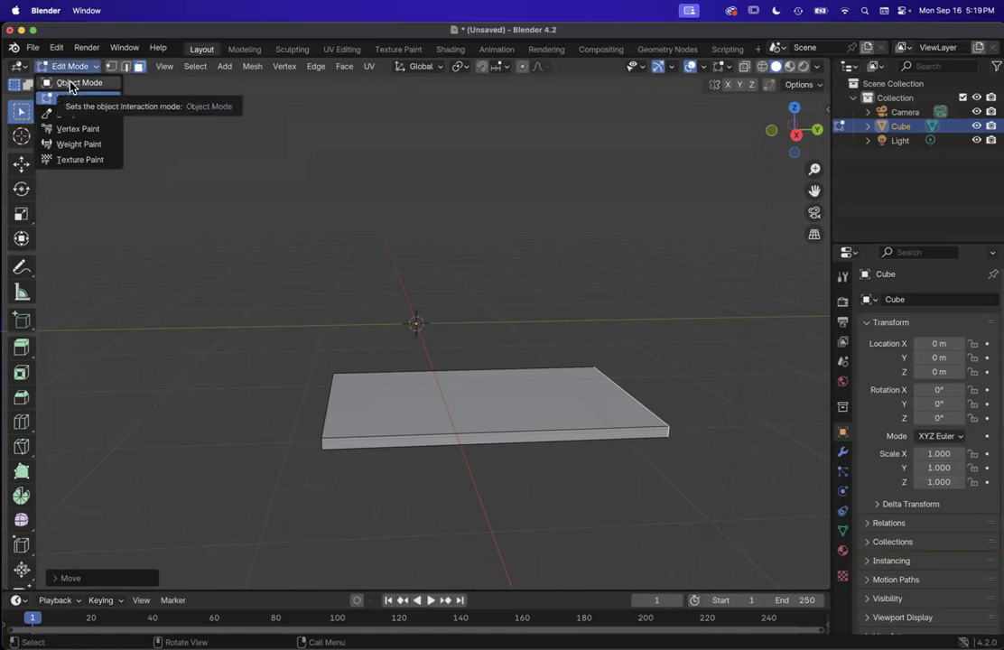
pyautogui.click(72, 83)
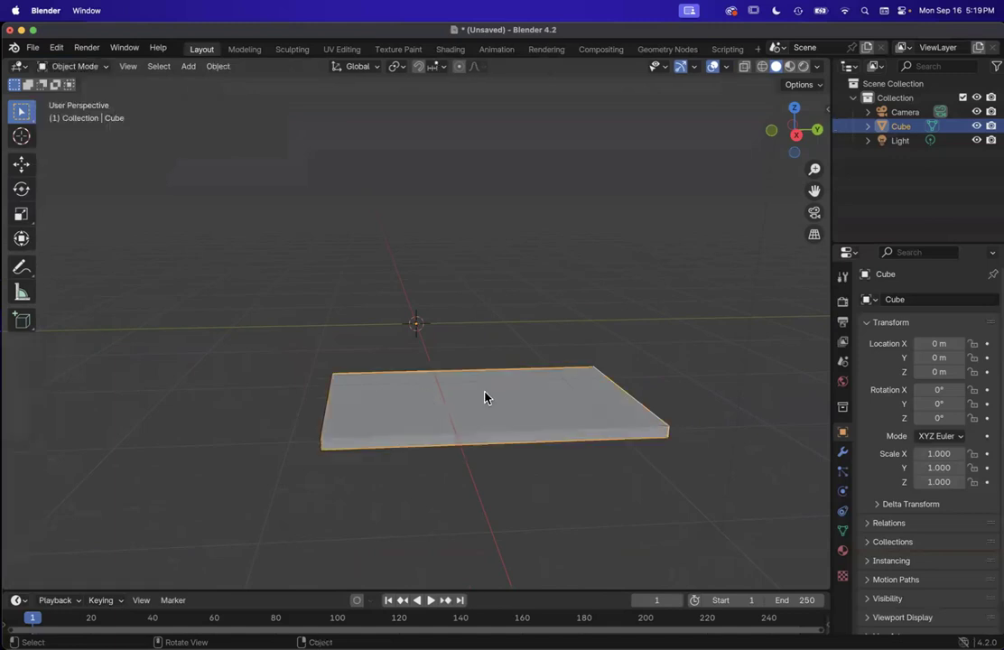
# Step: Move the board up to about Z 0.836 m and along Y to about -0.555 m
pyautogui.hotkey('shift', 'space')
pyautogui.press('g')
pyautogui.moveTo(413, 280); pyautogui.dragTo(417, 202)
pyautogui.moveTo(489, 251); pyautogui.dragTo(421, 249)
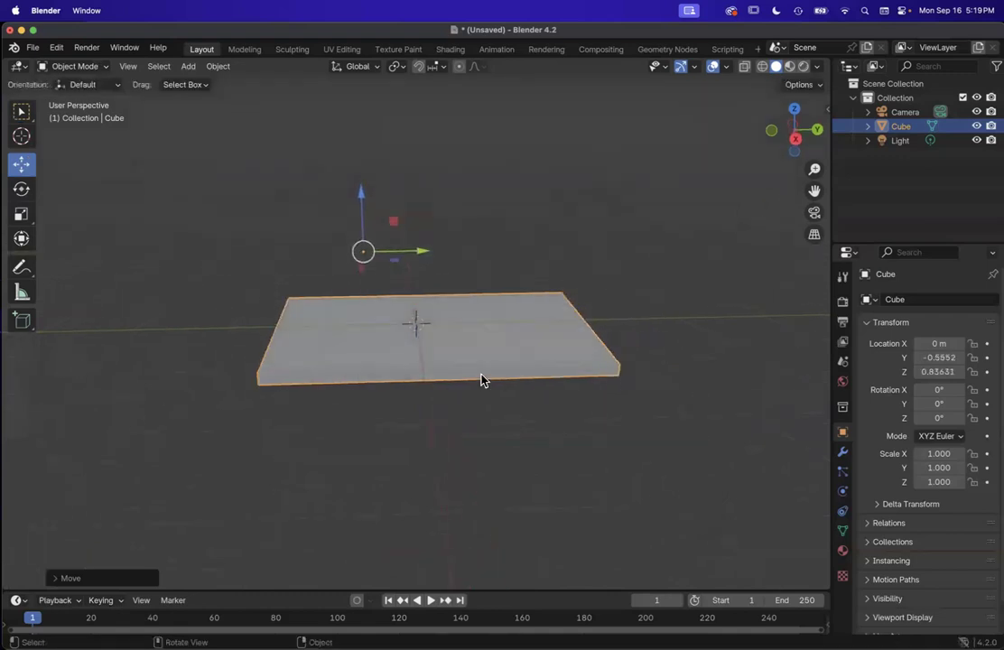
# Step: Scale the whole board up uniformly to about 1.585 on all axes
pyautogui.hotkey('shift', 'space')
pyautogui.press('s')
pyautogui.moveTo(419, 309); pyautogui.dragTo(485, 303)
pyautogui.scroll(-2, 485, 302)
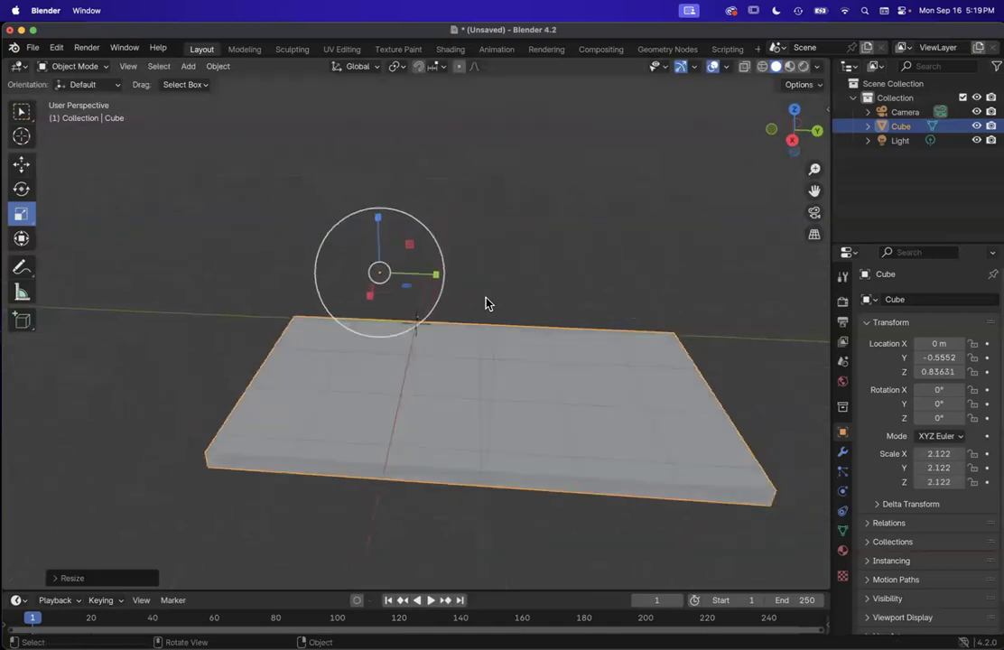
pyautogui.scroll(8, 485, 302)
pyautogui.scroll(-8, 485, 302)
pyautogui.scroll(3, 486, 302)
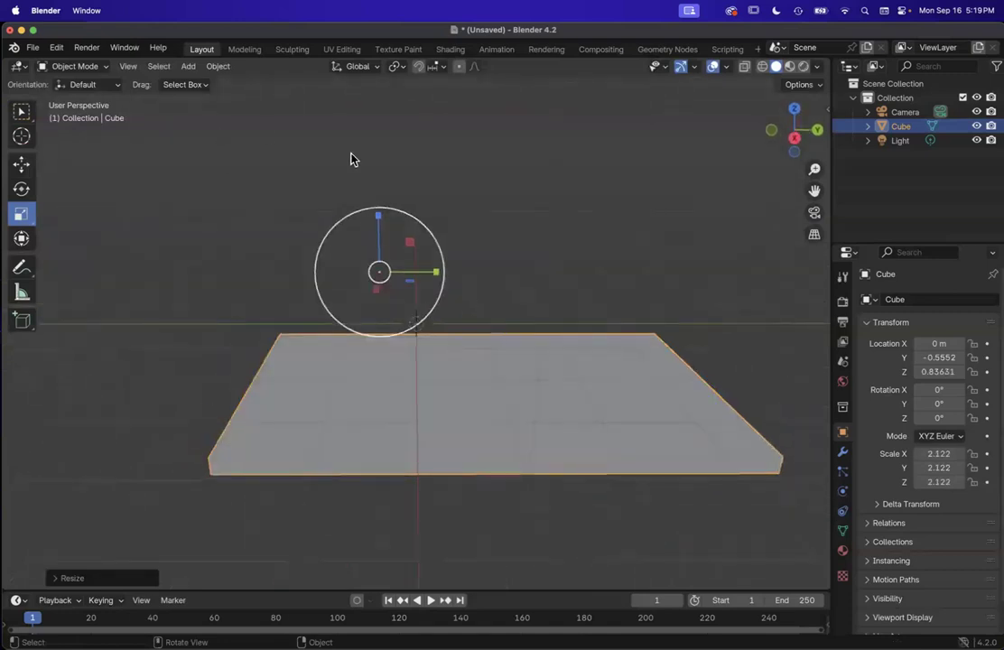
pyautogui.moveTo(407, 281)
pyautogui.mouseDown()
pyautogui.moveTo(426, 286)
pyautogui.moveTo(401, 280)
pyautogui.mouseUp()
pyautogui.scroll(-4, 402, 281)
pyautogui.scroll(4, 402, 280)
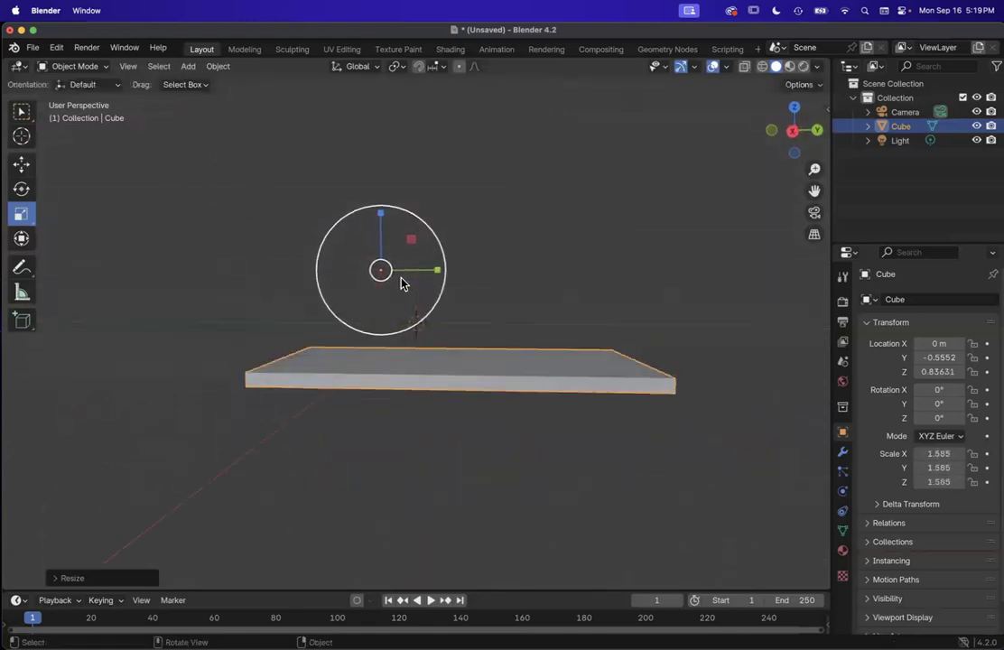
# Step: Centre the board's mesh on its origin point with Geometry to Origin
pyautogui.click(185, 70)
pyautogui.moveTo(206, 72)
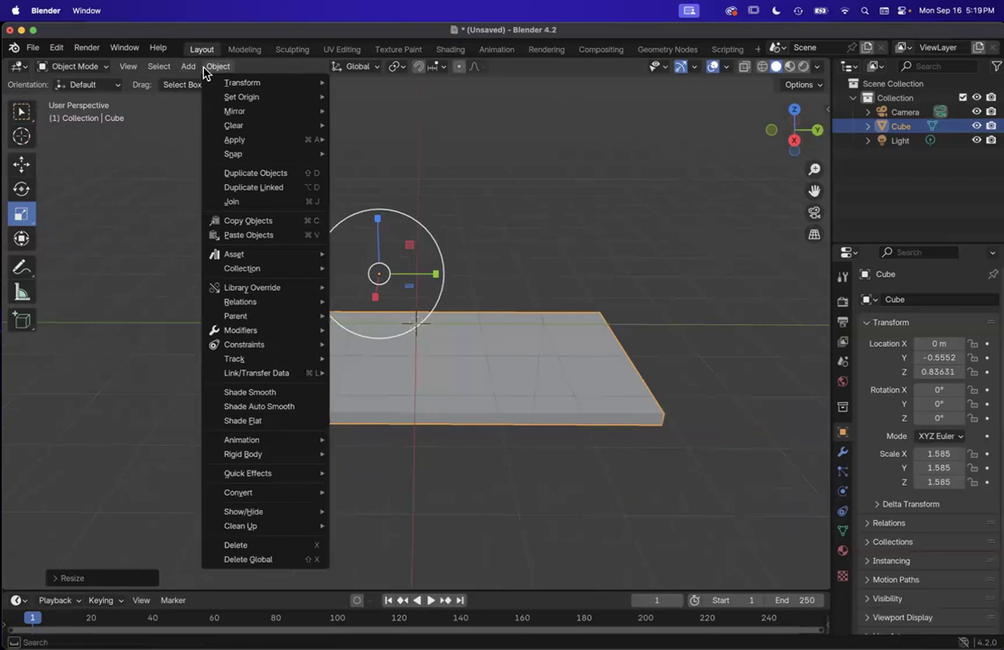
pyautogui.moveTo(233, 97)
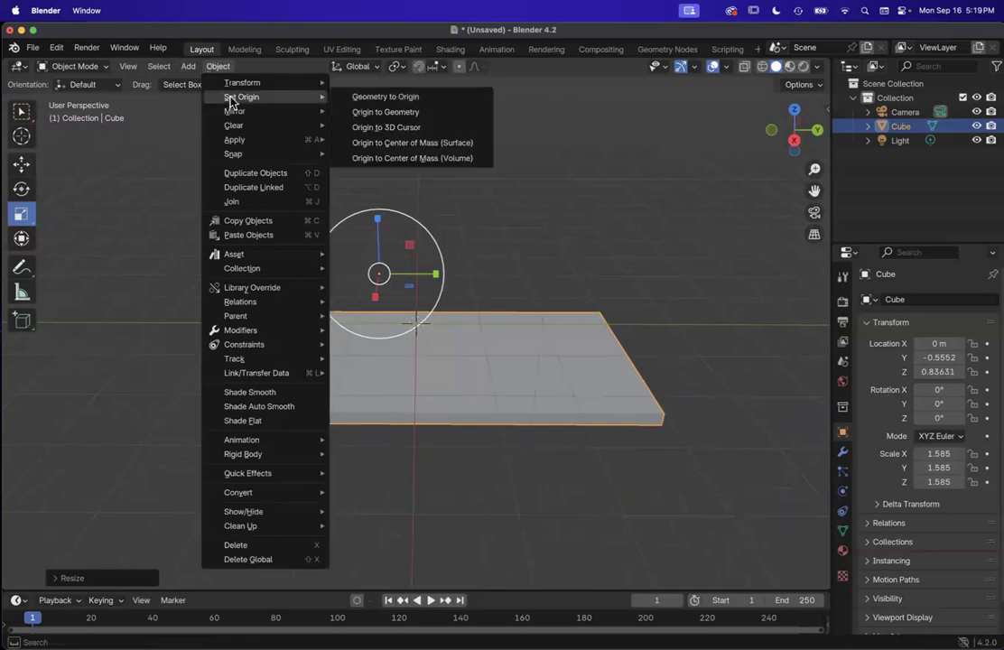
pyautogui.click(417, 100)
# Step: Move the board along Y to about 0.135 m and raise it to about Z 1.564 m
pyautogui.moveTo(377, 304)
pyautogui.mouseDown(button='middle')
pyautogui.moveTo(358, 275)
pyautogui.moveTo(371, 287)
pyautogui.mouseUp(button='middle')
pyautogui.click(22, 163)
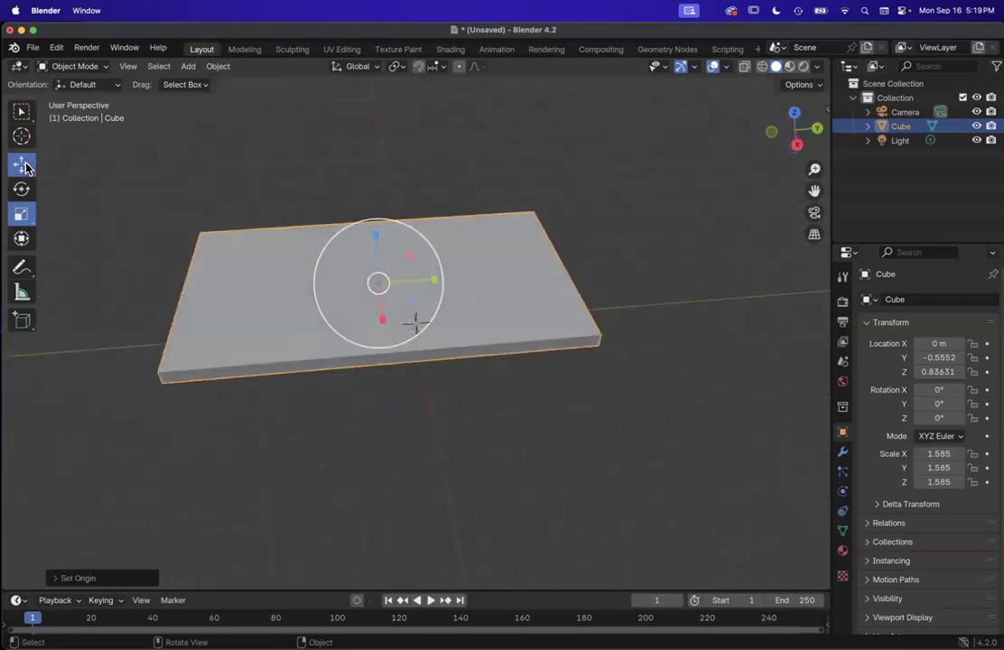
pyautogui.moveTo(435, 280); pyautogui.dragTo(485, 279)
pyautogui.moveTo(485, 279); pyautogui.dragTo(426, 219, button='middle')
pyautogui.moveTo(426, 219); pyautogui.dragTo(431, 156)
# Step: Examine the board's underside, edges and alignment with the world origin from several angles
pyautogui.scroll(-4, 461, 371)
pyautogui.scroll(8, 461, 371)
pyautogui.scroll(3, 461, 371)
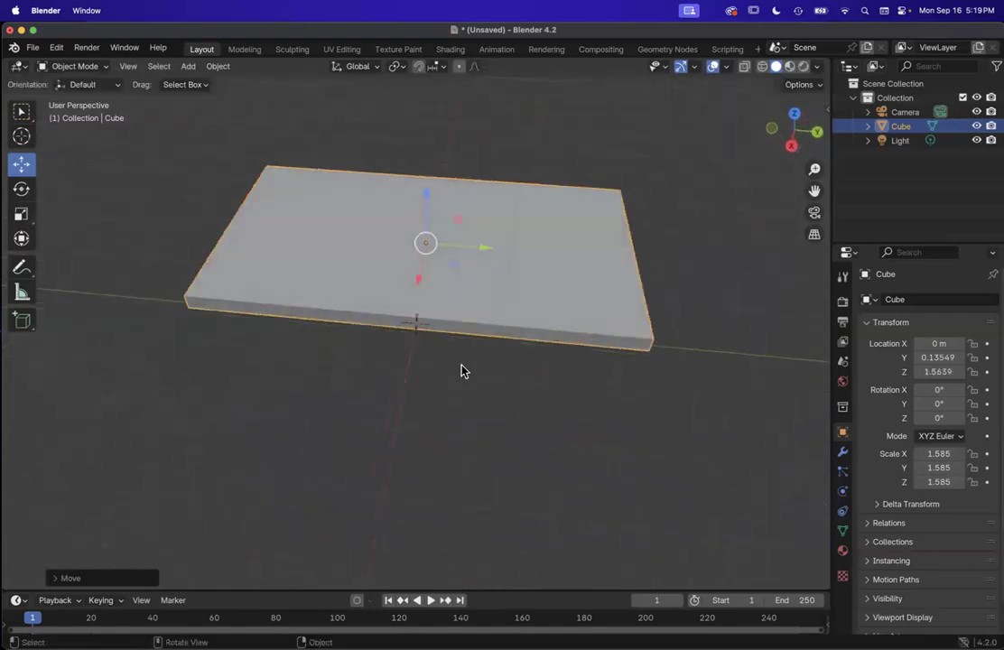
pyautogui.scroll(-8, 461, 394)
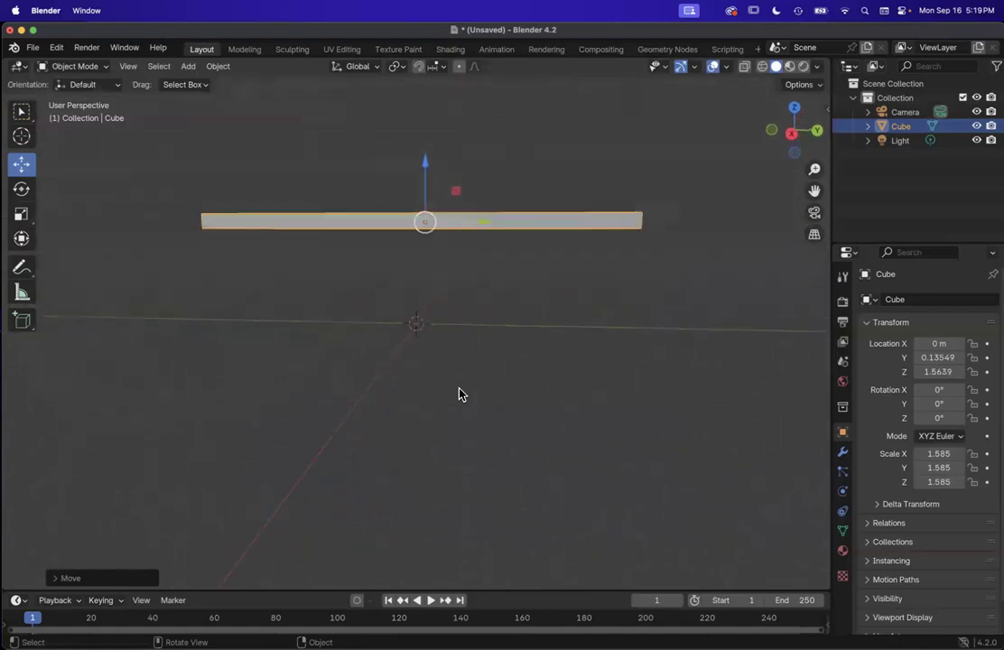
pyautogui.scroll(-4, 460, 393)
pyautogui.scroll(8, 461, 394)
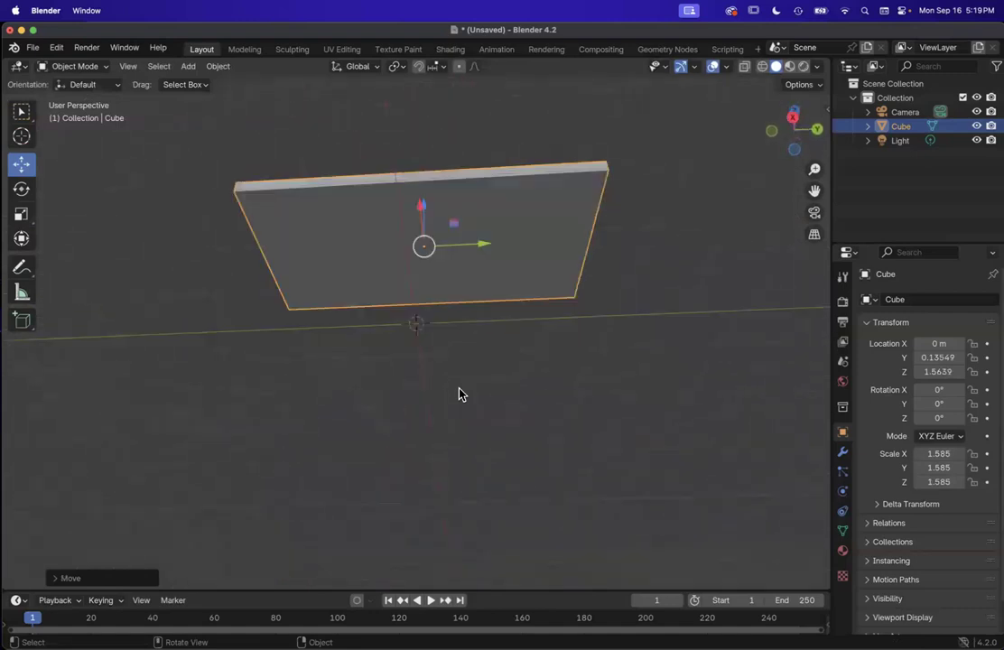
pyautogui.scroll(10, 461, 395)
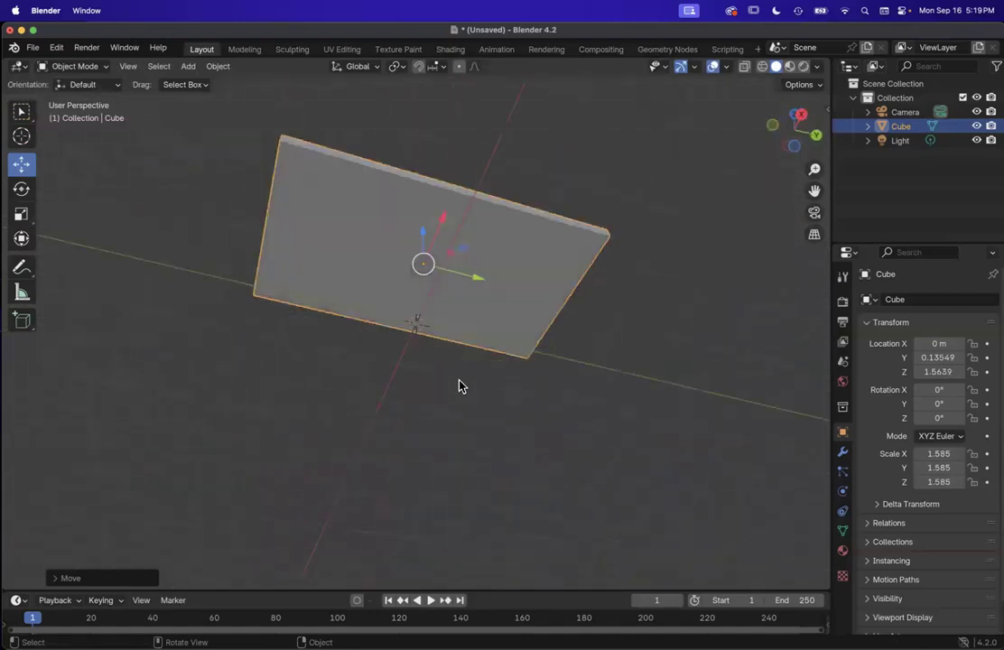
pyautogui.moveTo(460, 386); pyautogui.dragTo(516, 359, button='middle')
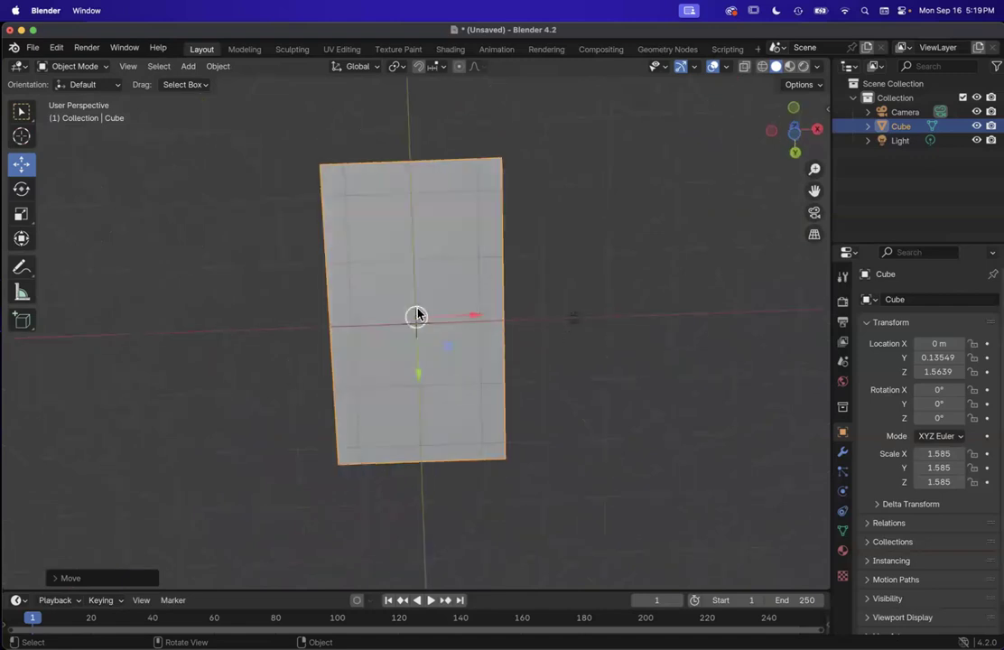
# Step: Put the board in Edit Mode and select the large face on its underside
pyautogui.hscroll(8, 443, 320)
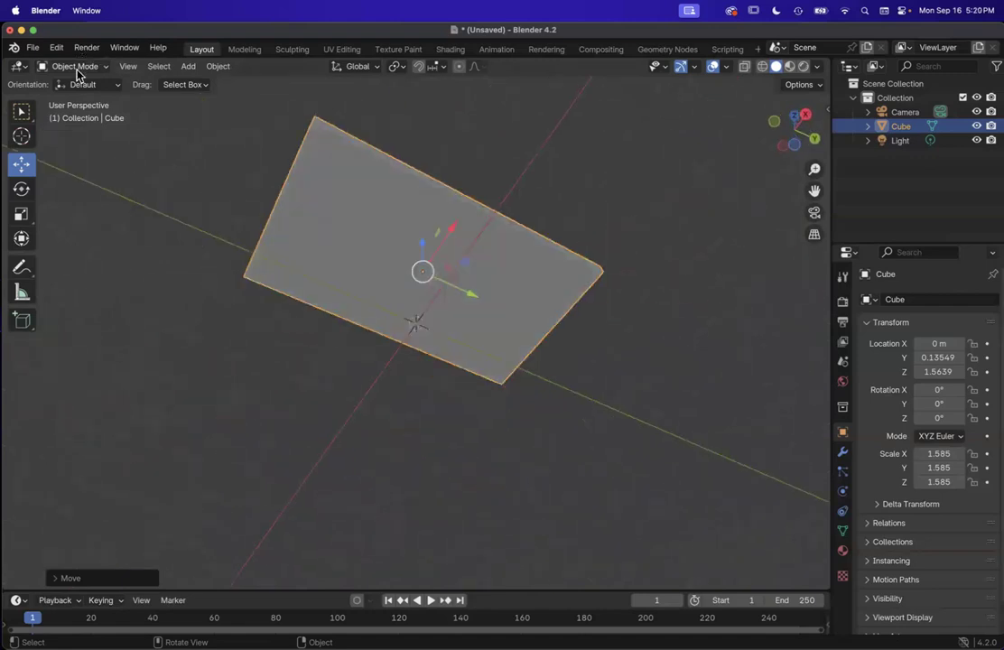
pyautogui.click(72, 66)
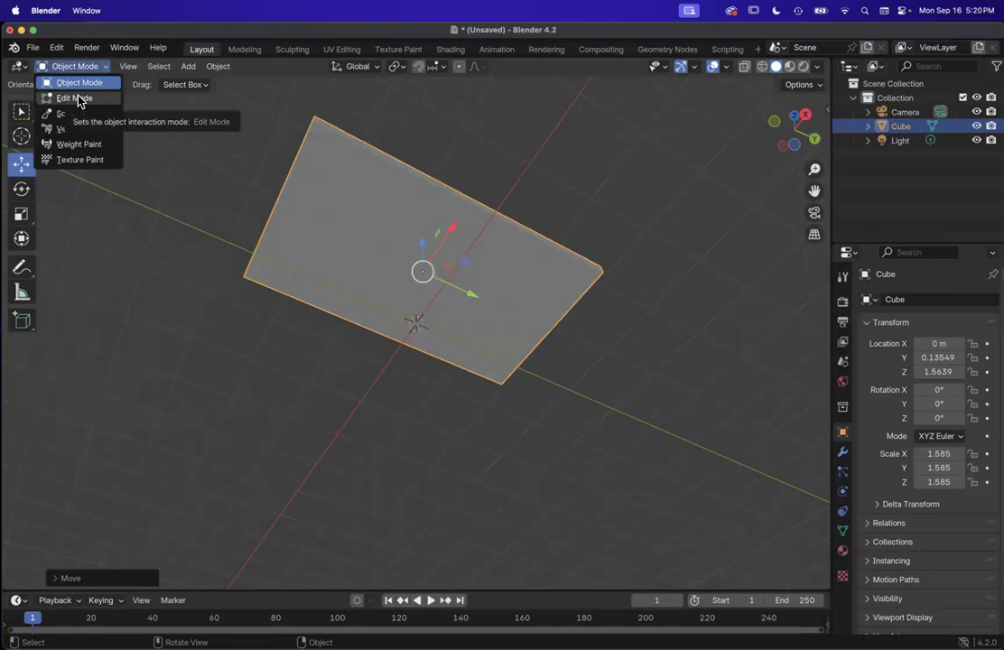
pyautogui.click(80, 99)
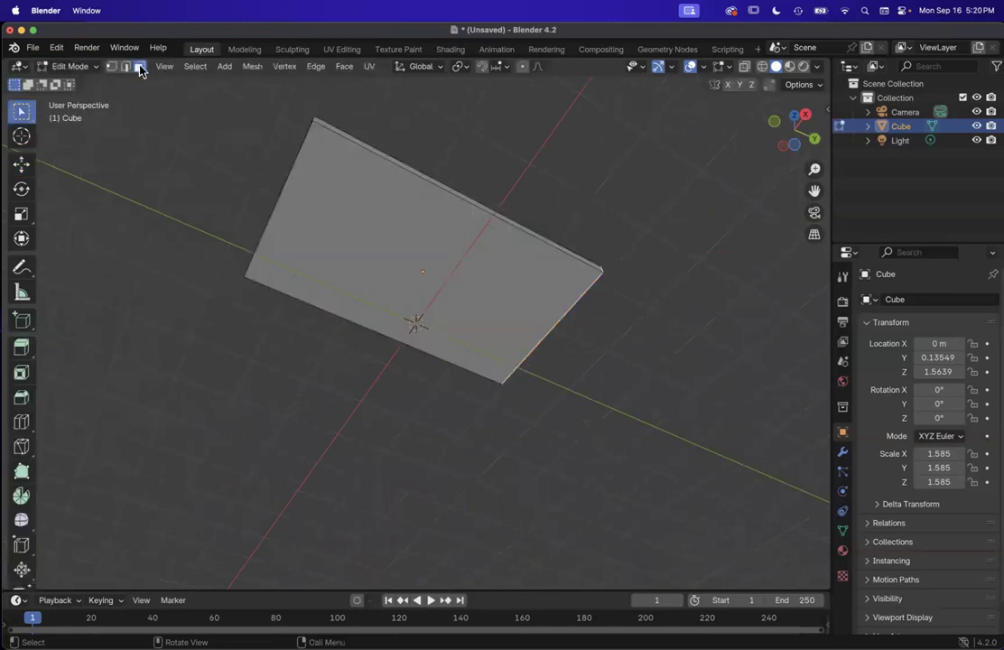
pyautogui.scroll(5, 244, 232)
pyautogui.click(333, 217)
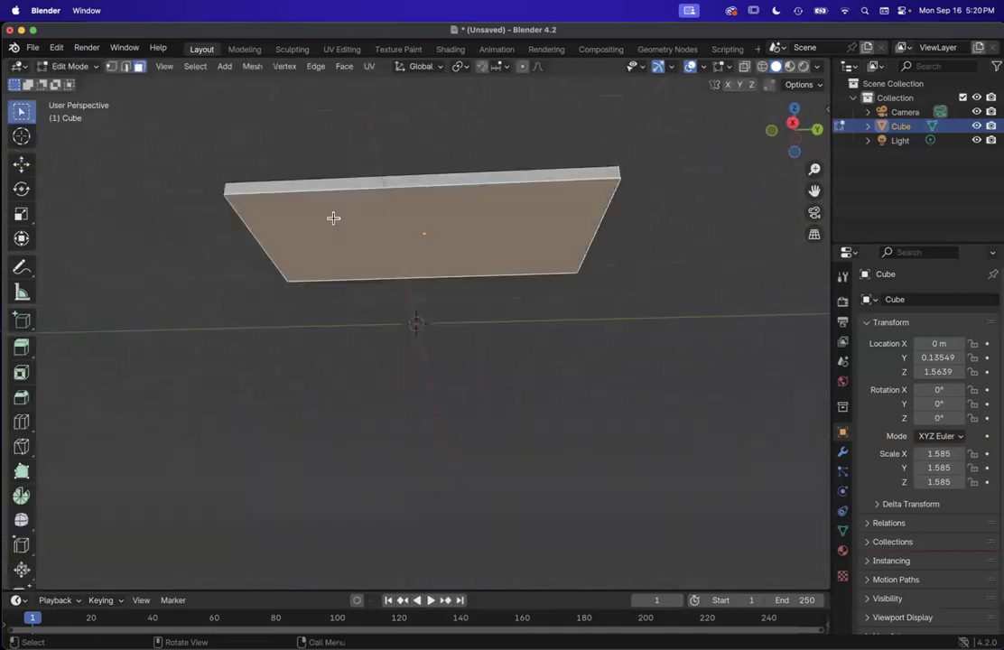
pyautogui.scroll(-2, 333, 218)
pyautogui.scroll(-2, 333, 219)
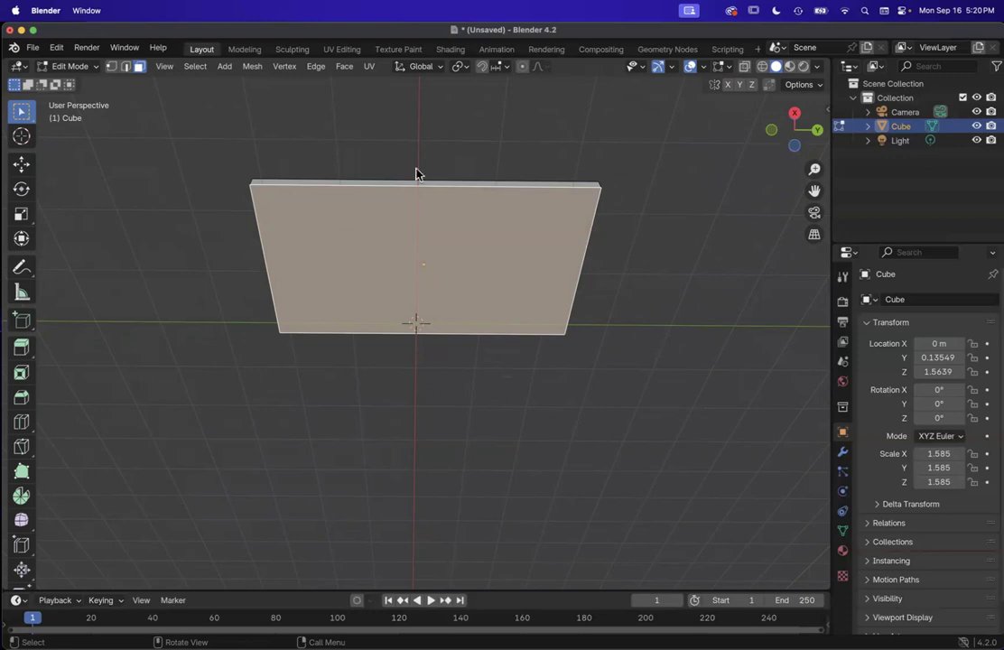
pyautogui.scroll(3, 401, 152)
pyautogui.hscroll(-4, 488, 167)
pyautogui.scroll(2, 403, 217)
pyautogui.scroll(-3, 404, 216)
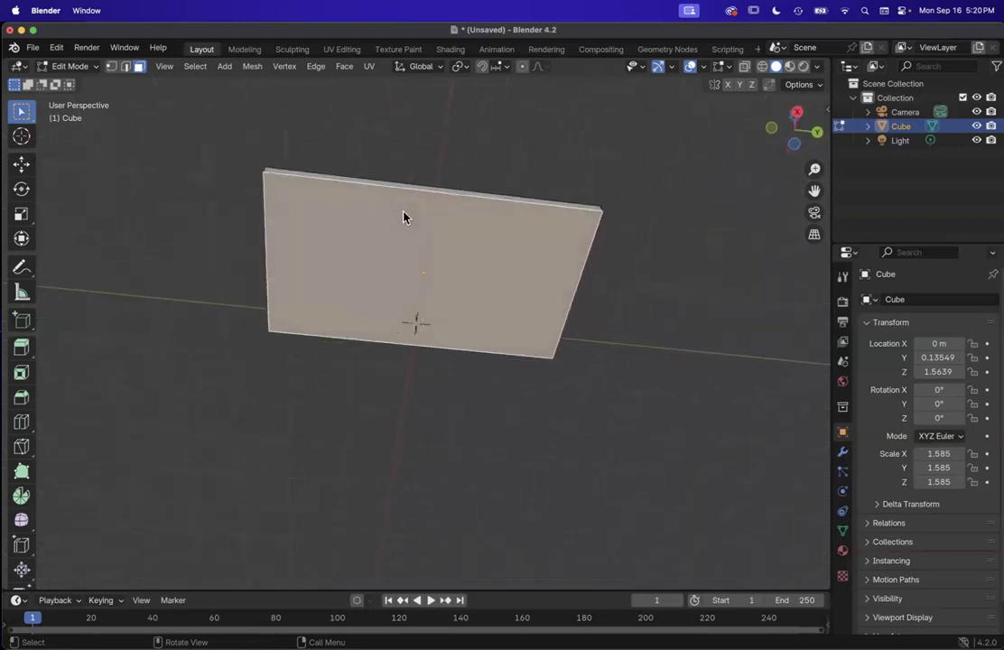
# Step: Try to divide the board along its length with 15 loop cuts slid fully towards one end
pyautogui.hotkey('ctrl', 'r')
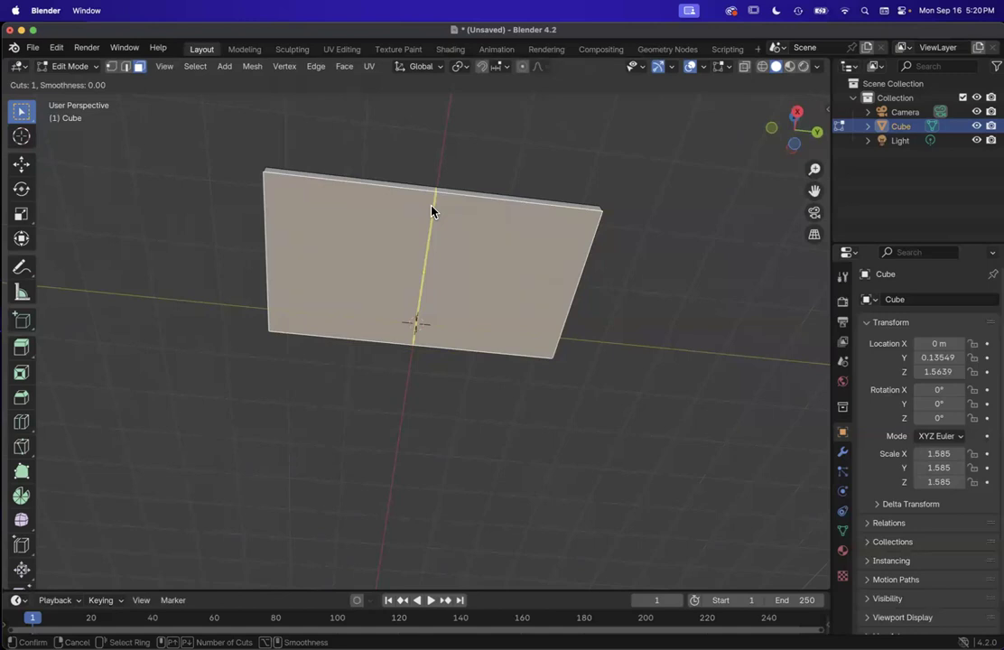
pyautogui.scroll(5, 431, 211)
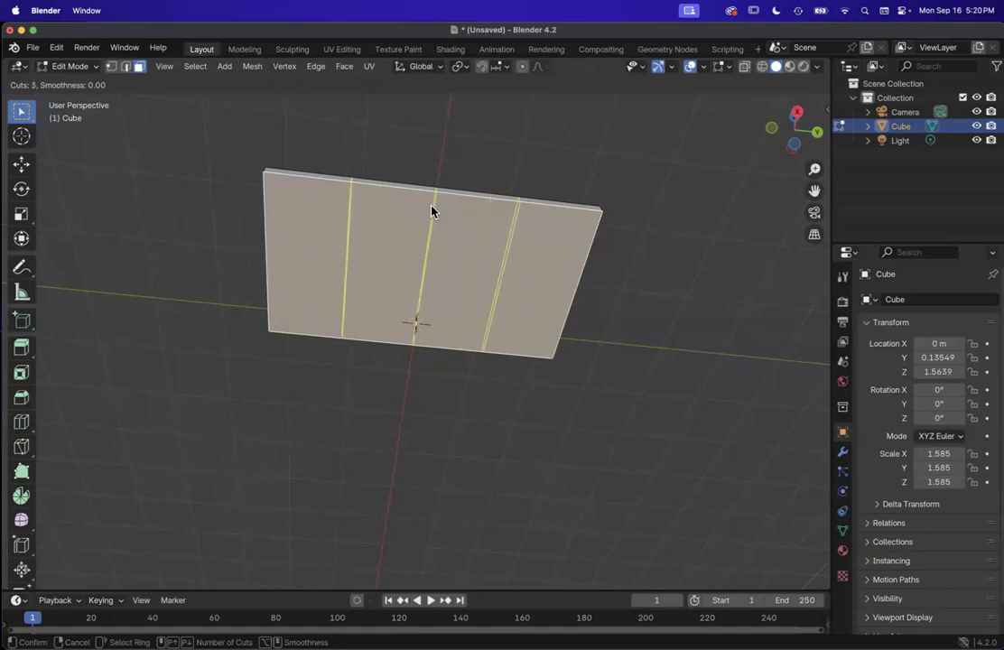
pyautogui.scroll(5, 431, 211)
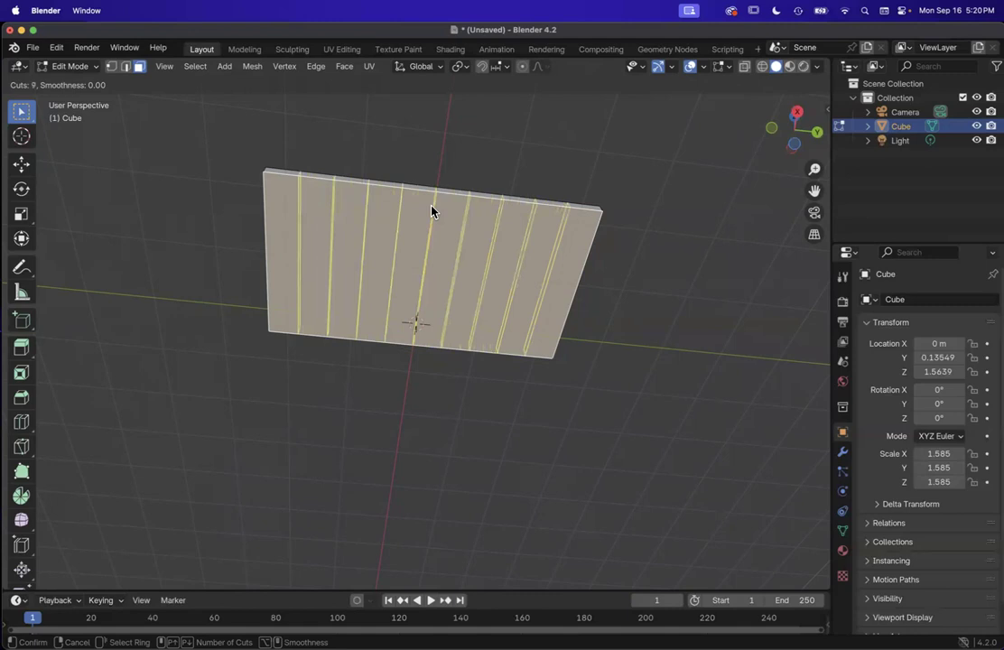
pyautogui.scroll(2, 432, 211)
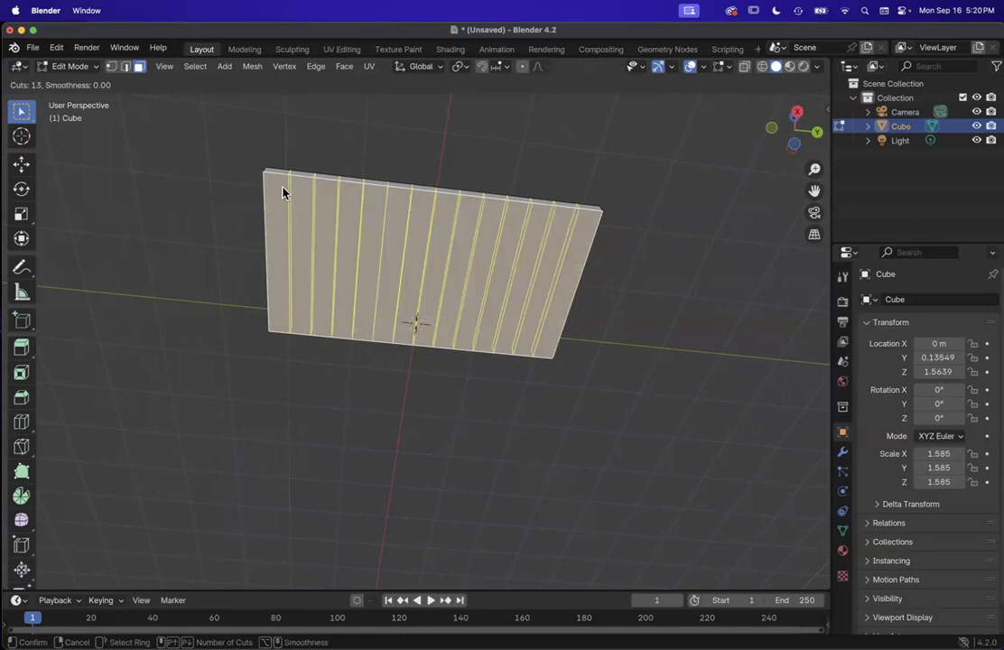
pyautogui.scroll(1, 289, 191)
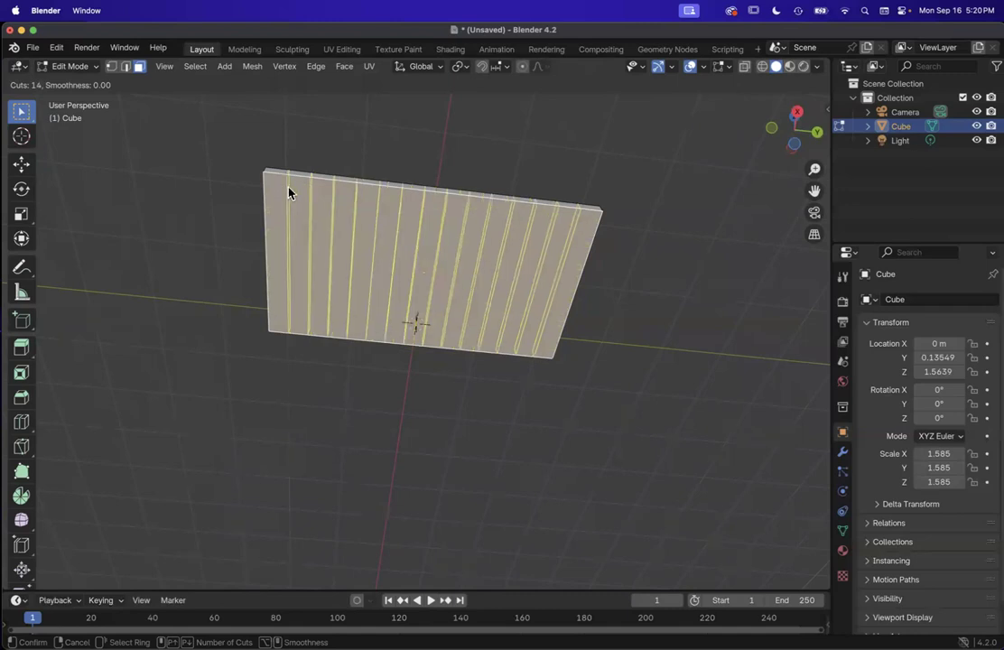
pyautogui.scroll(1, 289, 191)
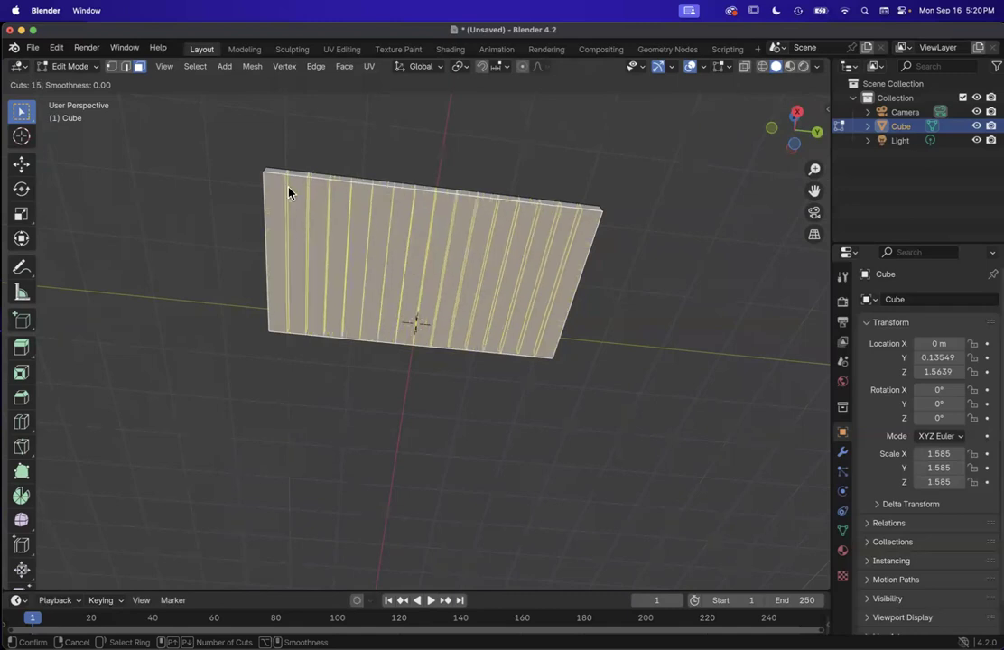
pyautogui.click(288, 191)
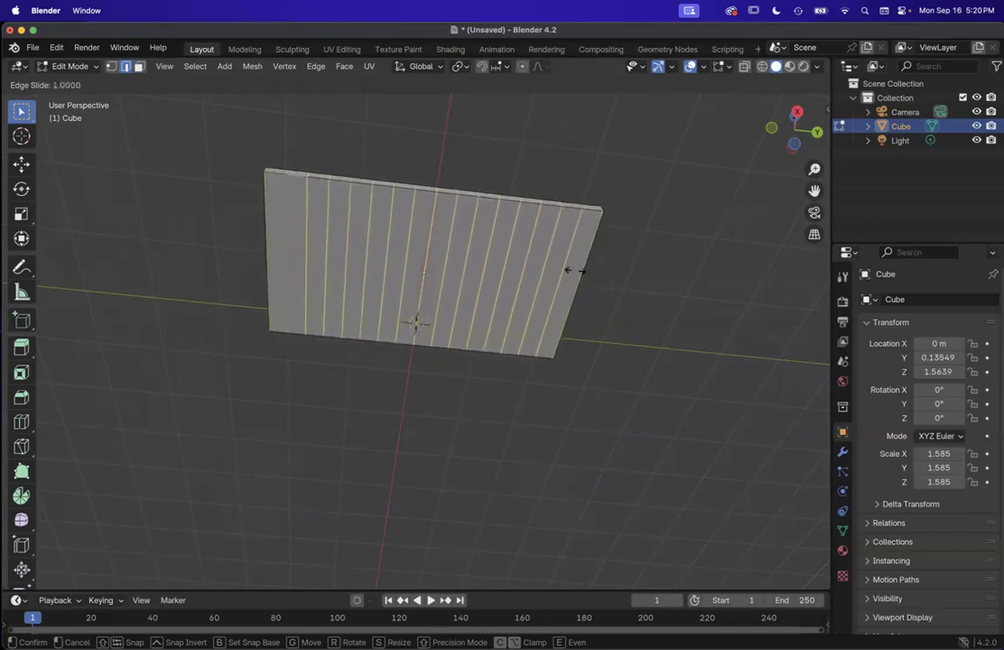
pyautogui.click(638, 281)
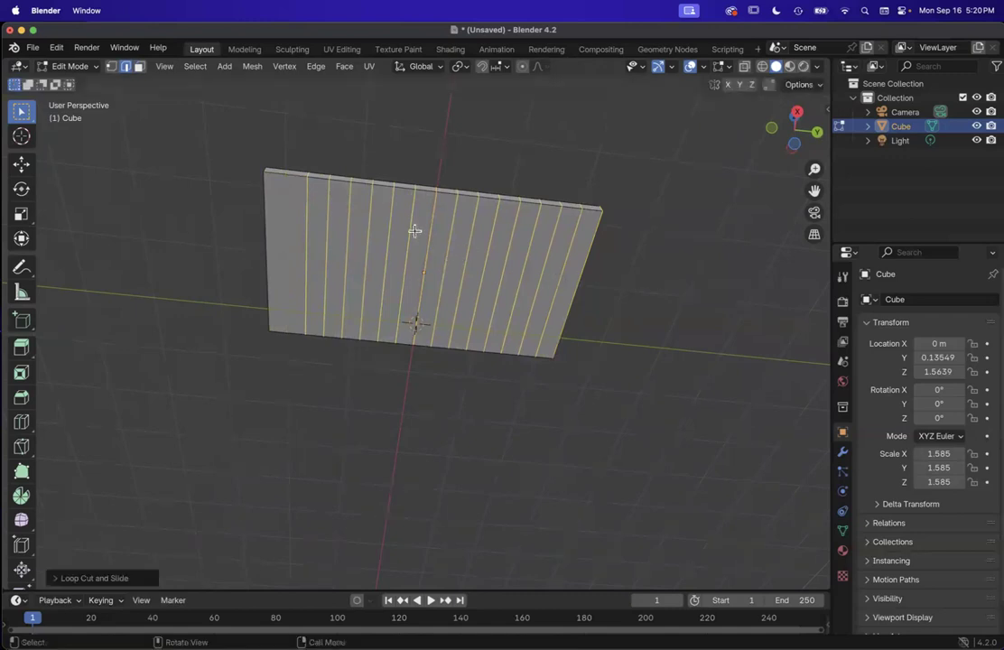
pyautogui.click(213, 227)
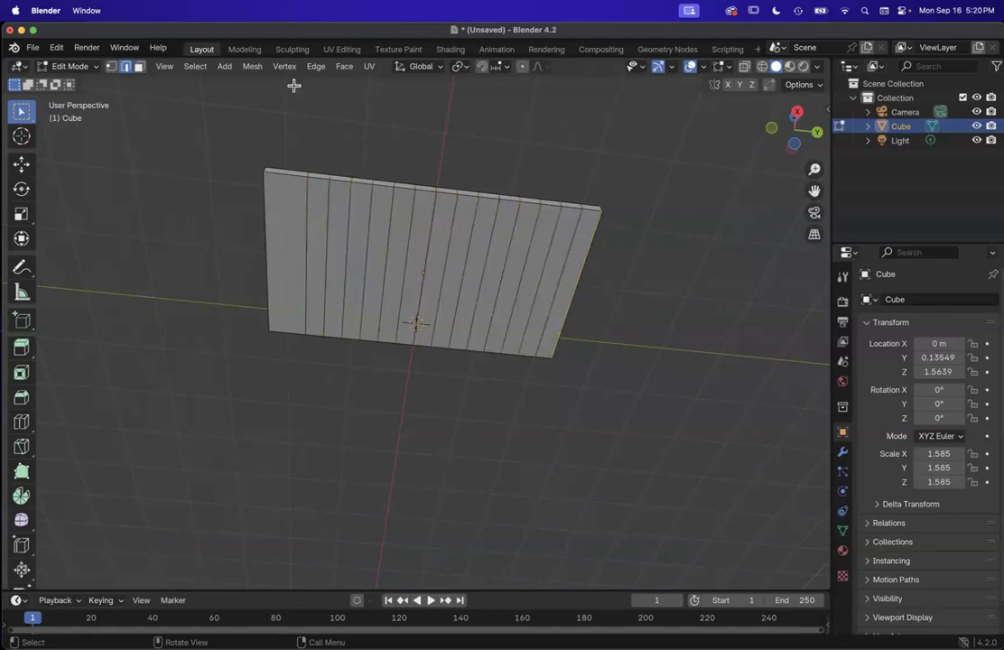
# Step: Undo the deselection and the 15 slid loop cuts
pyautogui.scroll(-2, 375, 295)
pyautogui.hotkey('ctrl', 'z')
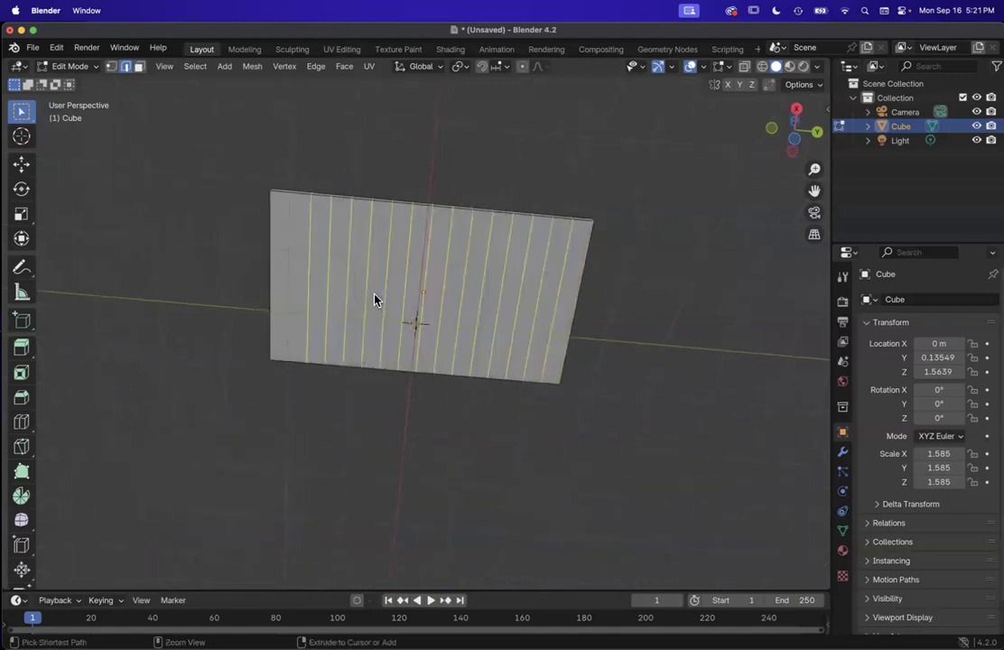
pyautogui.hscroll(3, 374, 295)
pyautogui.hotkey('ctrl', 'z')
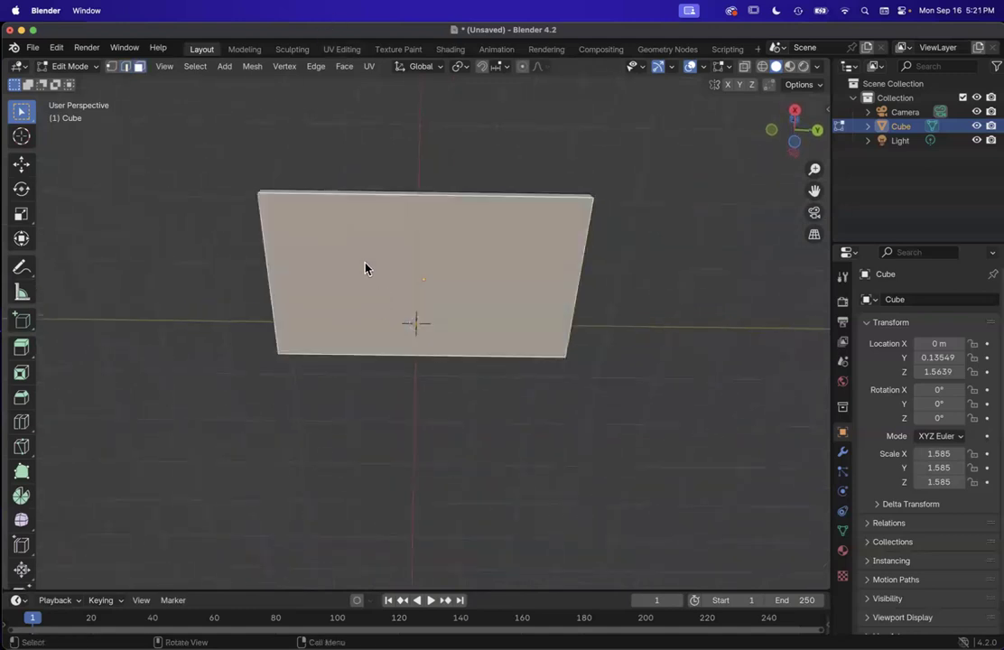
# Step: Divide the board along its length with 15 evenly spaced, unshifted loop cuts
pyautogui.hotkey('ctrl', 'r')
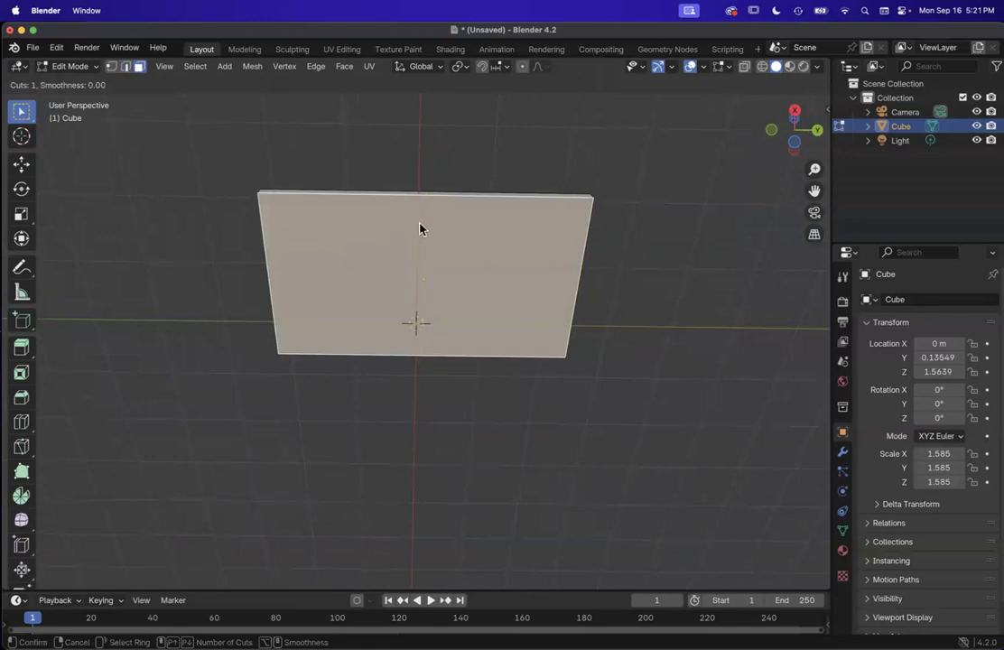
pyautogui.scroll(14, 421, 219)
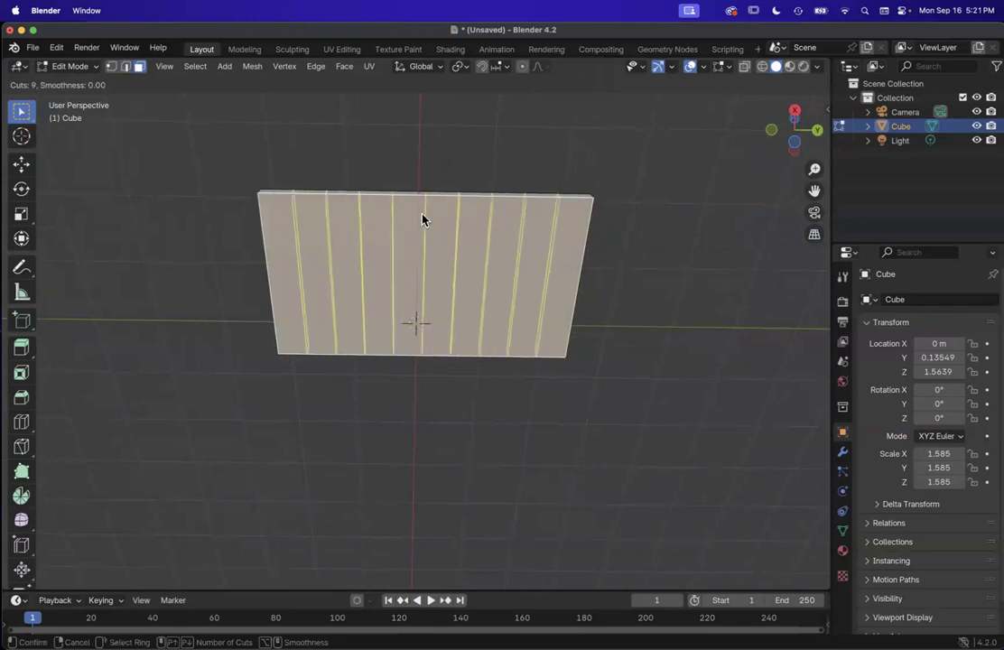
pyautogui.click(422, 219)
pyautogui.click(422, 214)
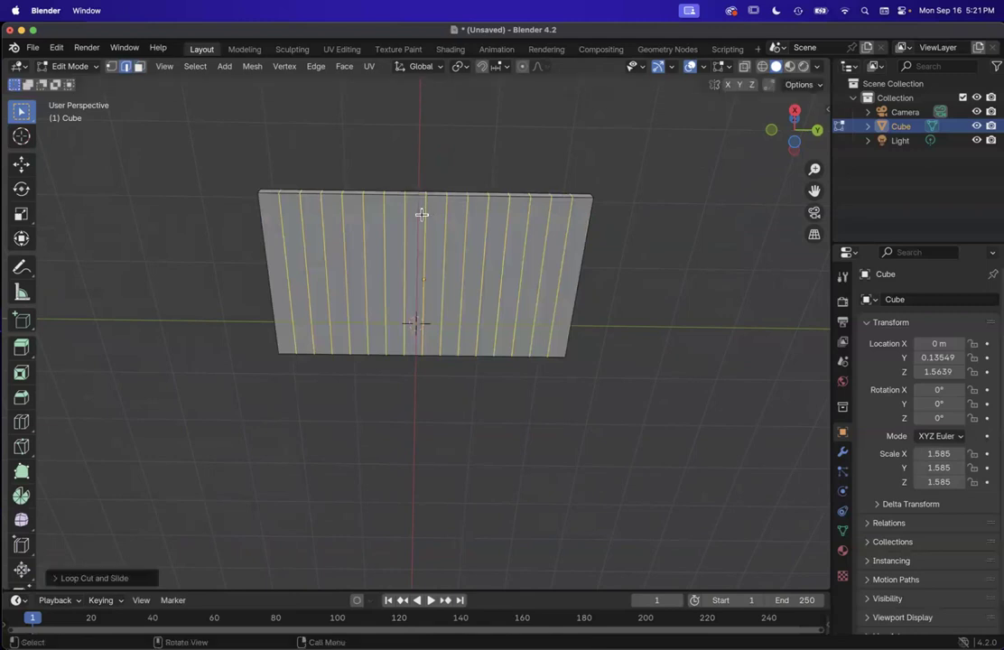
# Step: Divide the board across its width with 10 evenly spaced loop cuts, forming a grid on the underside
pyautogui.hscroll(-10, 592, 251)
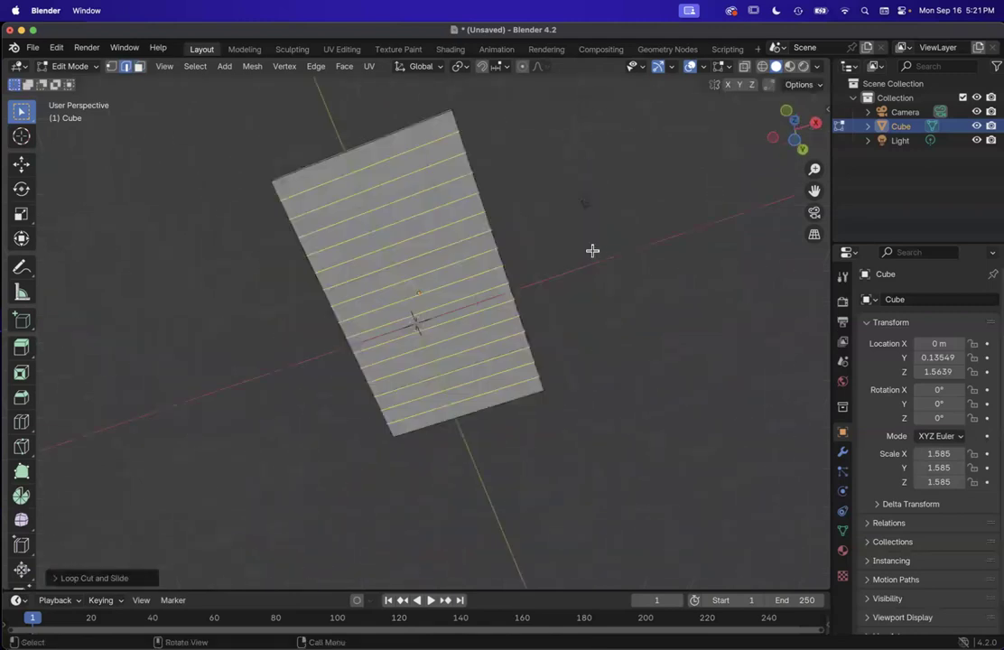
pyautogui.hscroll(-10, 592, 250)
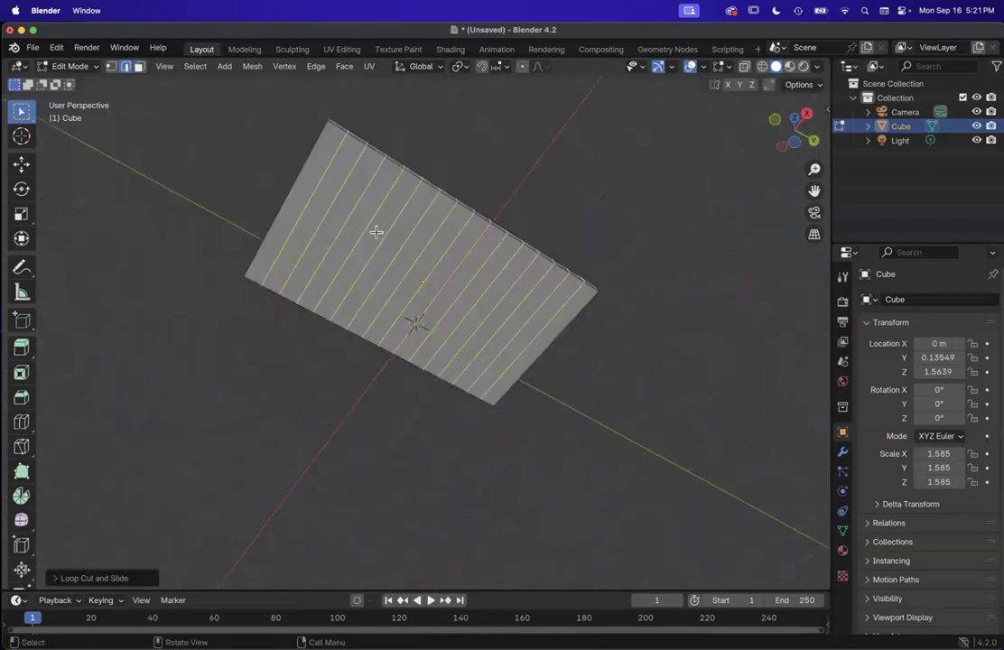
pyautogui.click(140, 66)
pyautogui.click(370, 251)
pyautogui.click(295, 217)
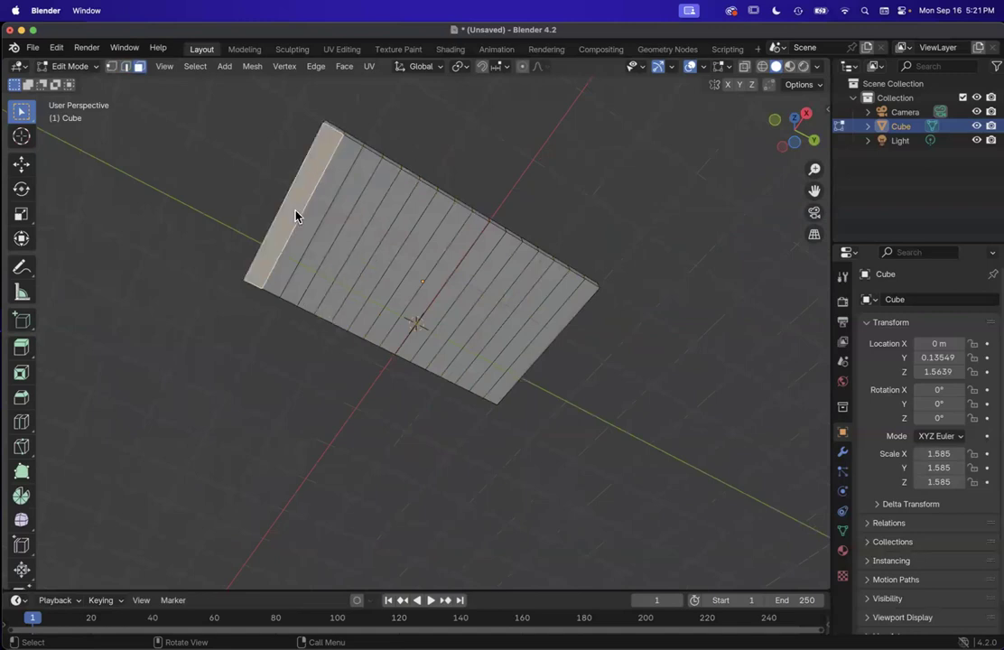
pyautogui.hotkey('ctrl', 'r')
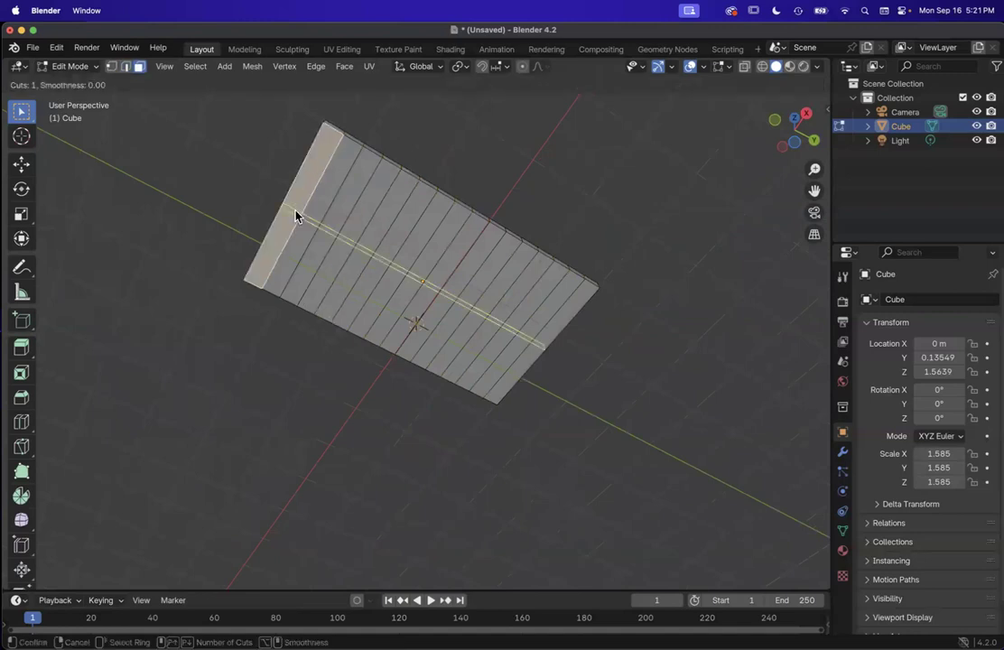
pyautogui.scroll(9, 303, 227)
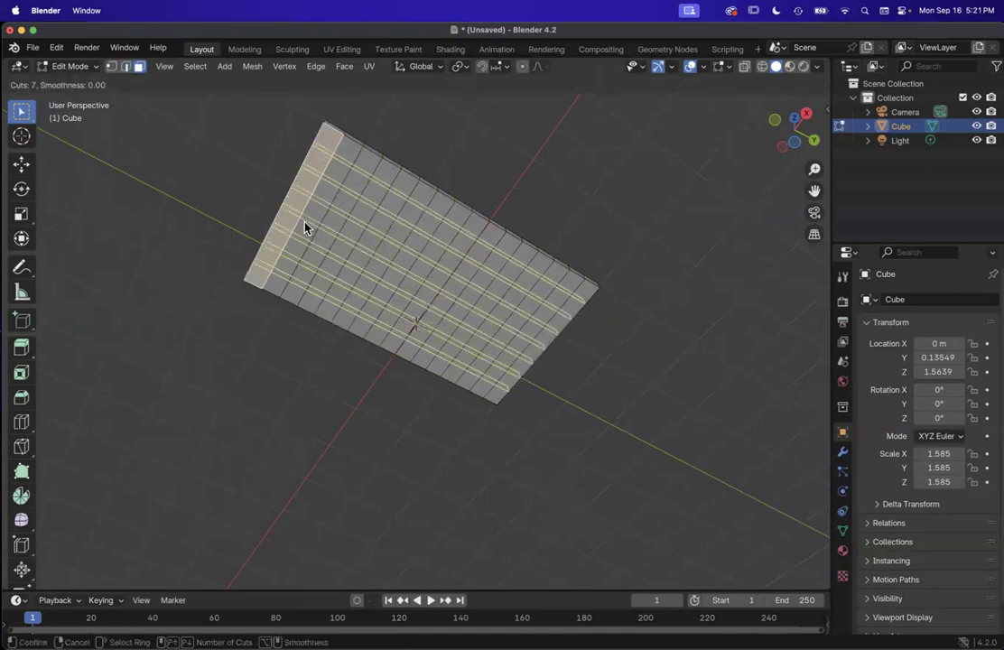
pyautogui.click(304, 227)
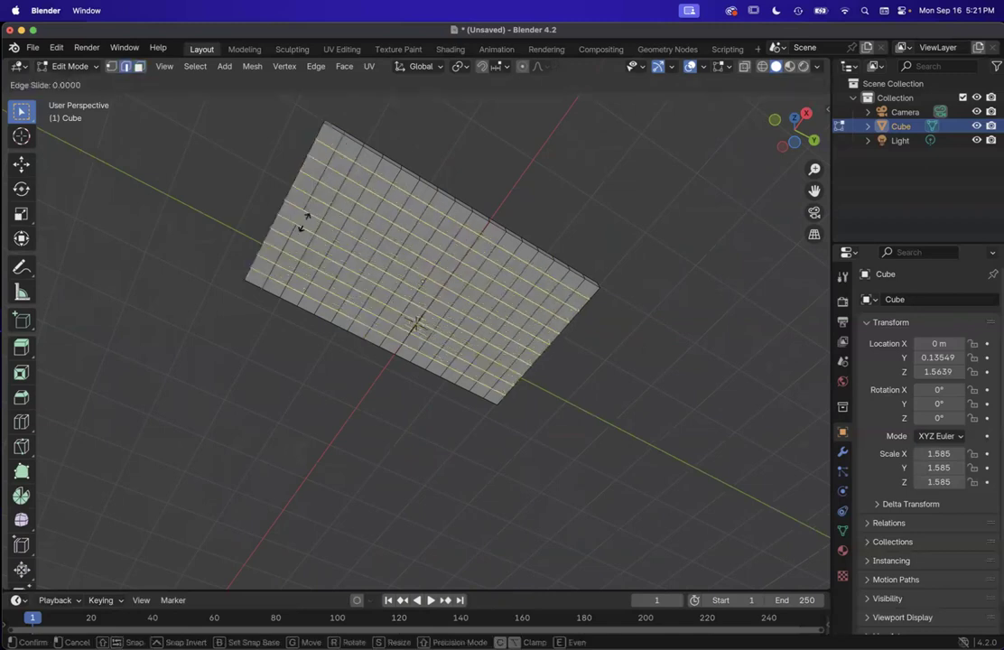
pyautogui.click(304, 222)
# Step: In face selection mode, select four grid faces on the underside, each one cell diagonally in from a corner
pyautogui.scroll(-5, 465, 274)
pyautogui.scroll(3, 466, 274)
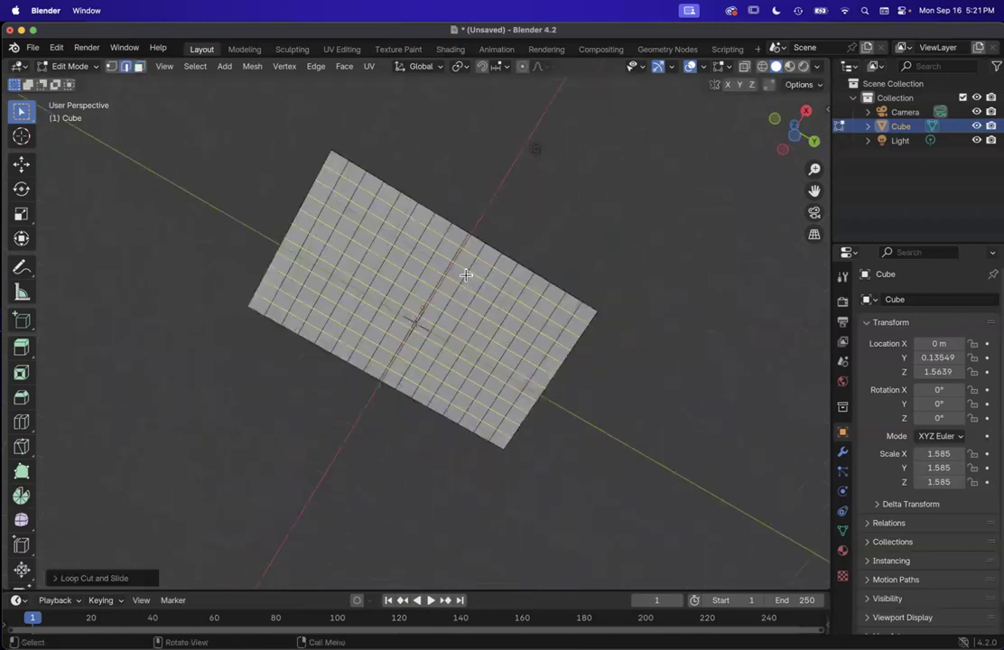
pyautogui.hscroll(3, 465, 274)
pyautogui.moveTo(466, 274); pyautogui.dragTo(470, 134, button='middle')
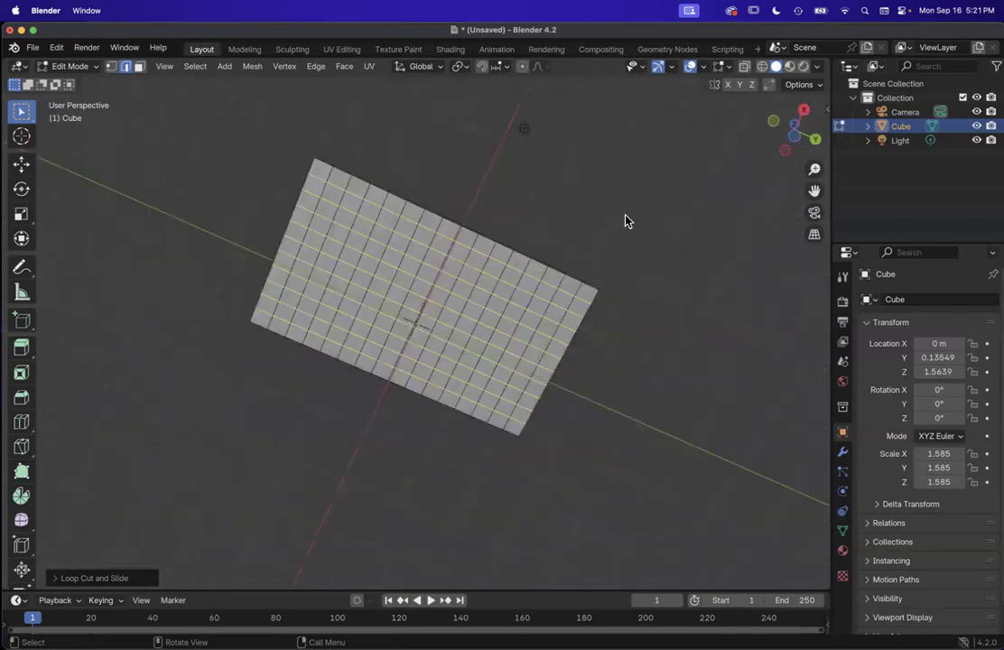
pyautogui.click(140, 67)
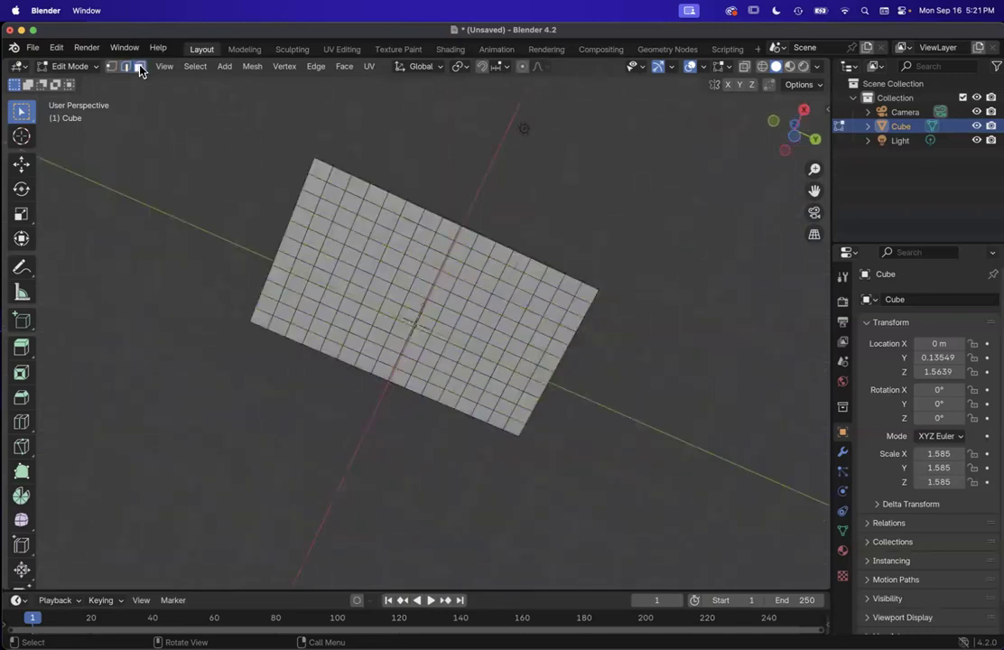
pyautogui.moveTo(376, 269); pyautogui.dragTo(284, 260, button='middle')
pyautogui.click(282, 260)
pyautogui.click(258, 249)
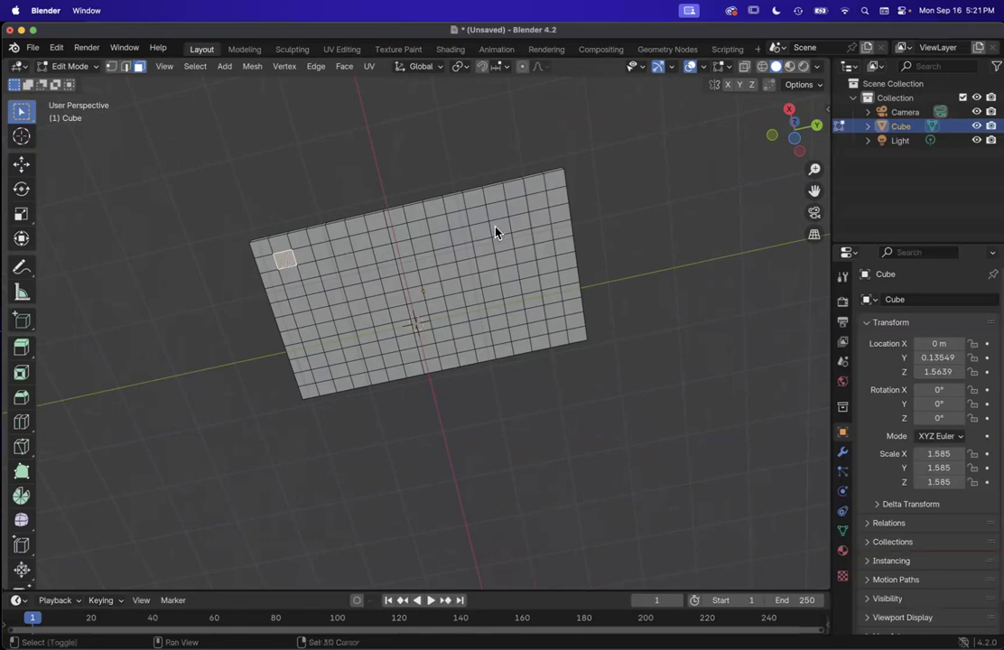
pyautogui.keyDown('shift'); pyautogui.click(538, 206); pyautogui.keyUp('shift')
pyautogui.keyDown('shift'); pyautogui.click(559, 327); pyautogui.keyUp('shift')
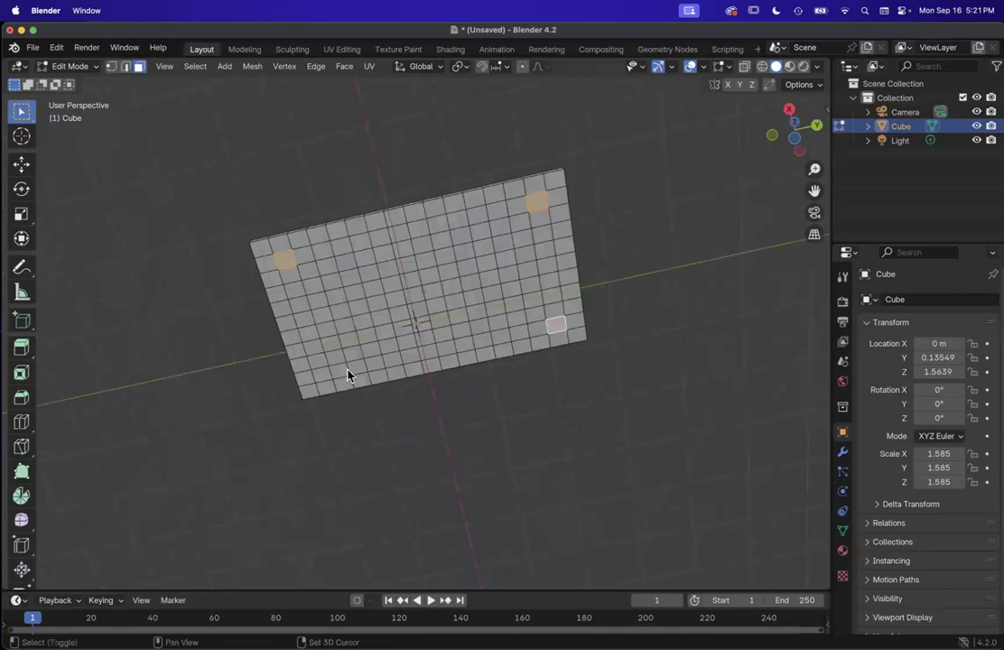
pyautogui.keyDown('shift'); pyautogui.click(323, 380); pyautogui.keyUp('shift')
pyautogui.scroll(10, 323, 380)
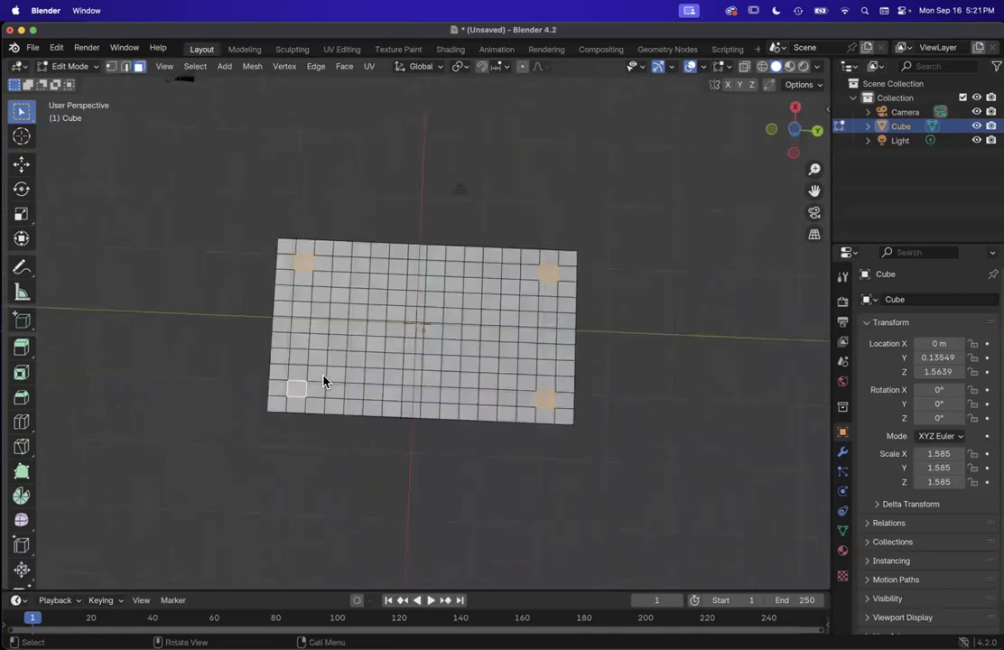
pyautogui.scroll(10, 323, 380)
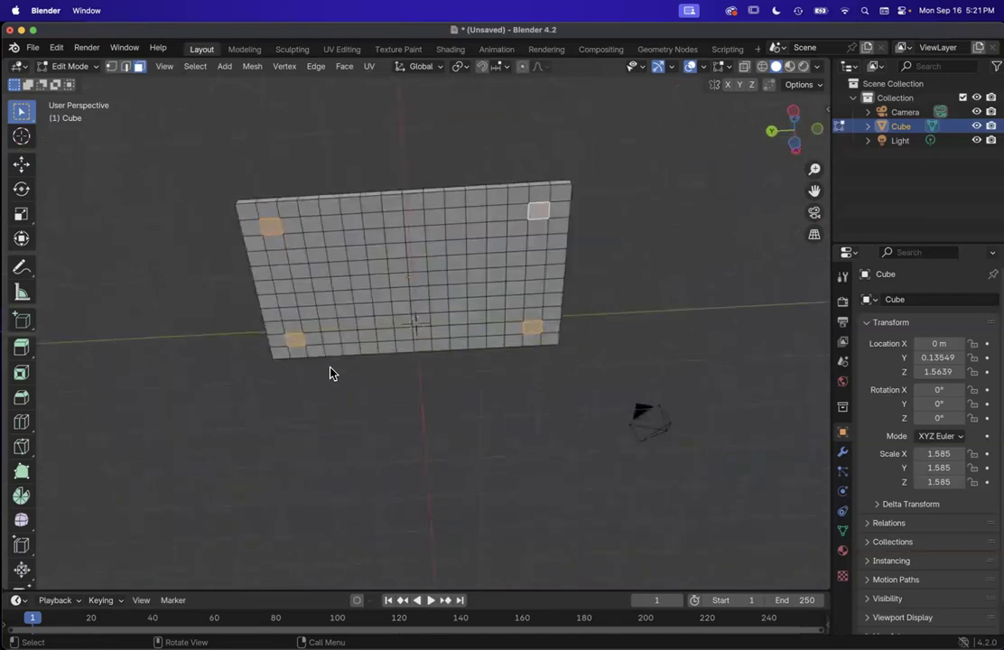
# Step: Restart the face selection and pick the four underside faces lying one row and one column in from the corners
pyautogui.click(271, 238)
pyautogui.scroll(2, 272, 239)
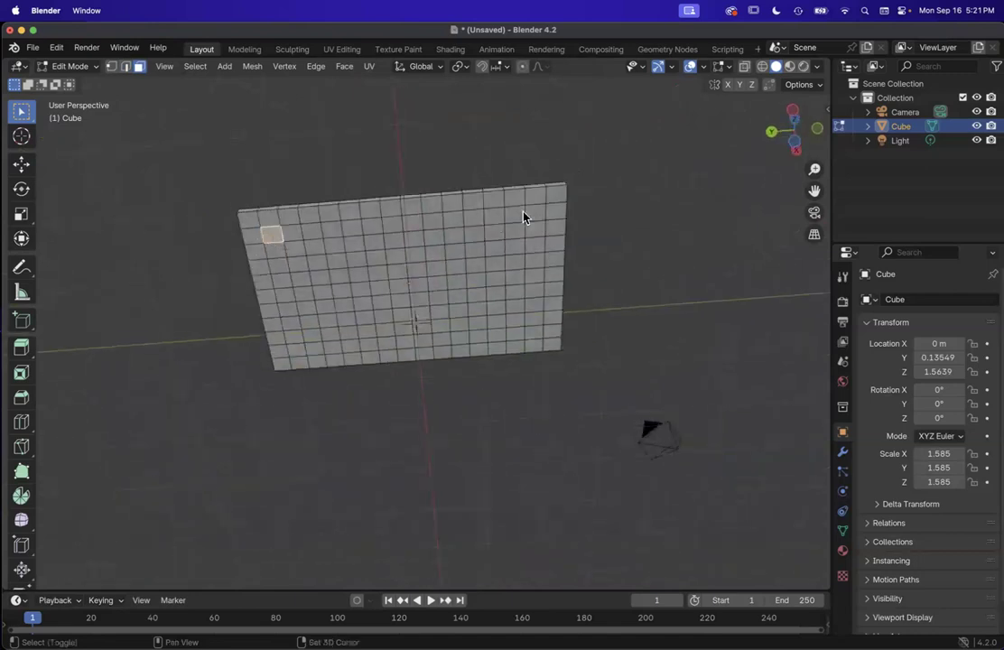
pyautogui.keyDown('shift'); pyautogui.click(536, 333); pyautogui.keyUp('shift')
pyautogui.keyDown('shift'); pyautogui.click(298, 359); pyautogui.keyUp('shift')
pyautogui.scroll(-6, 298, 359)
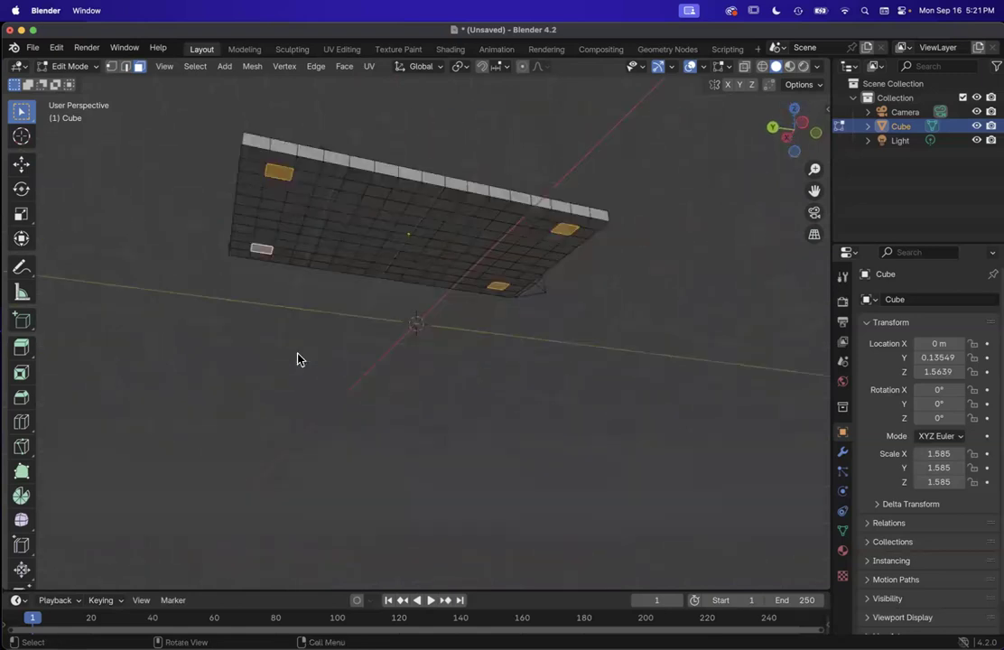
# Step: Extrude the four selected underside faces straight down to form the table's legs
pyautogui.scroll(-8, 297, 360)
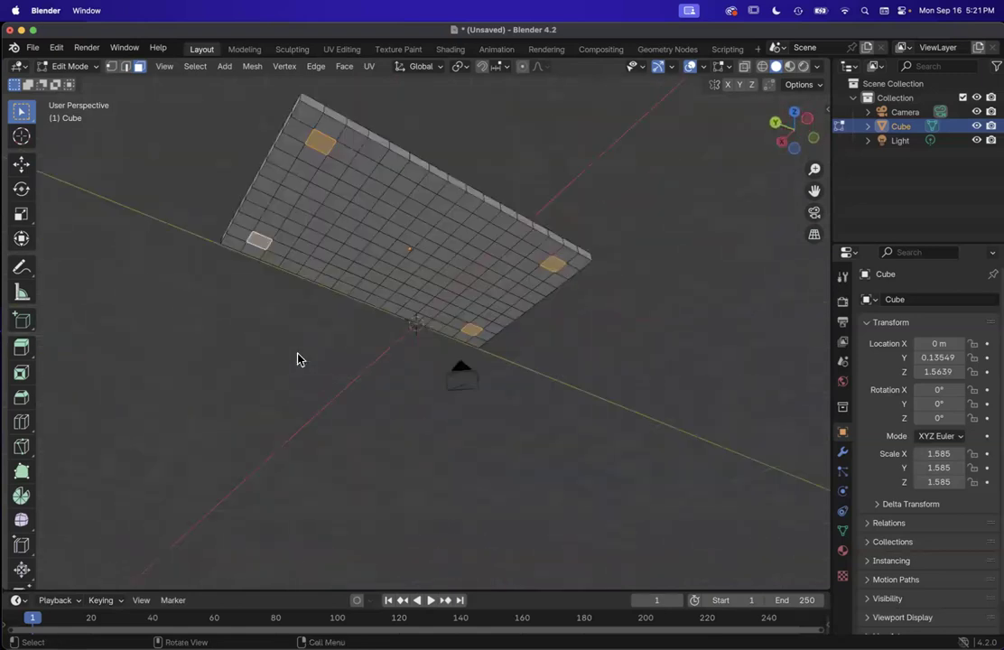
pyautogui.scroll(-8, 298, 359)
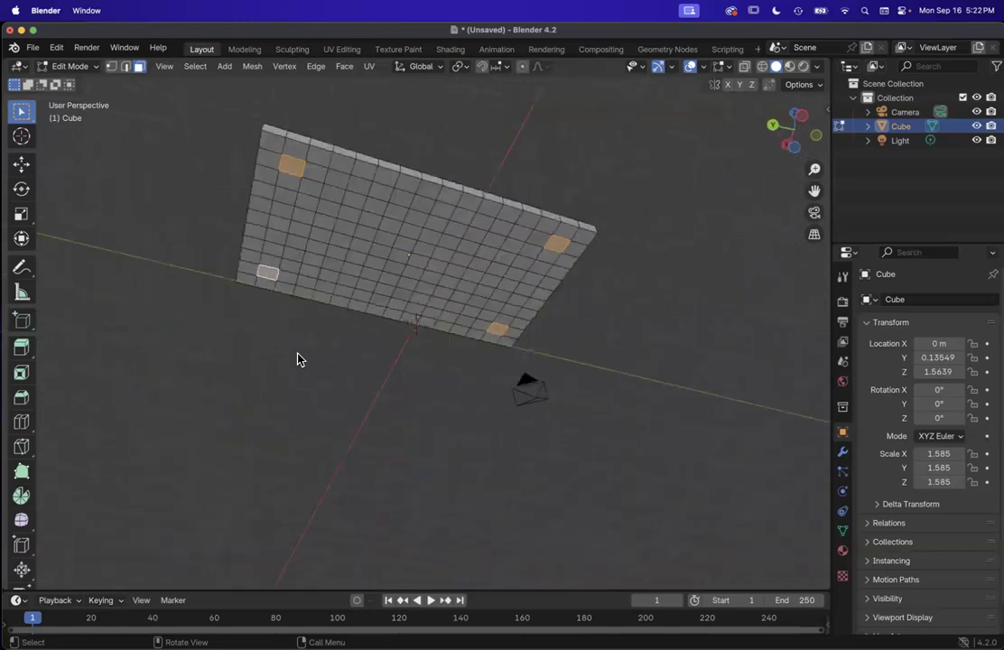
pyautogui.scroll(8, 329, 311)
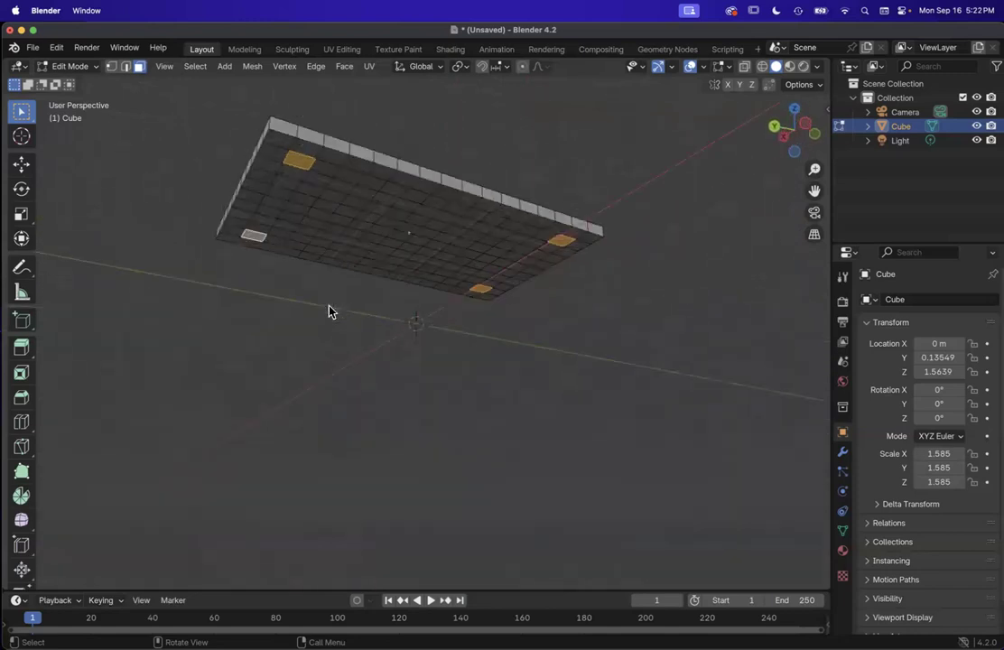
pyautogui.scroll(1, 165, 161)
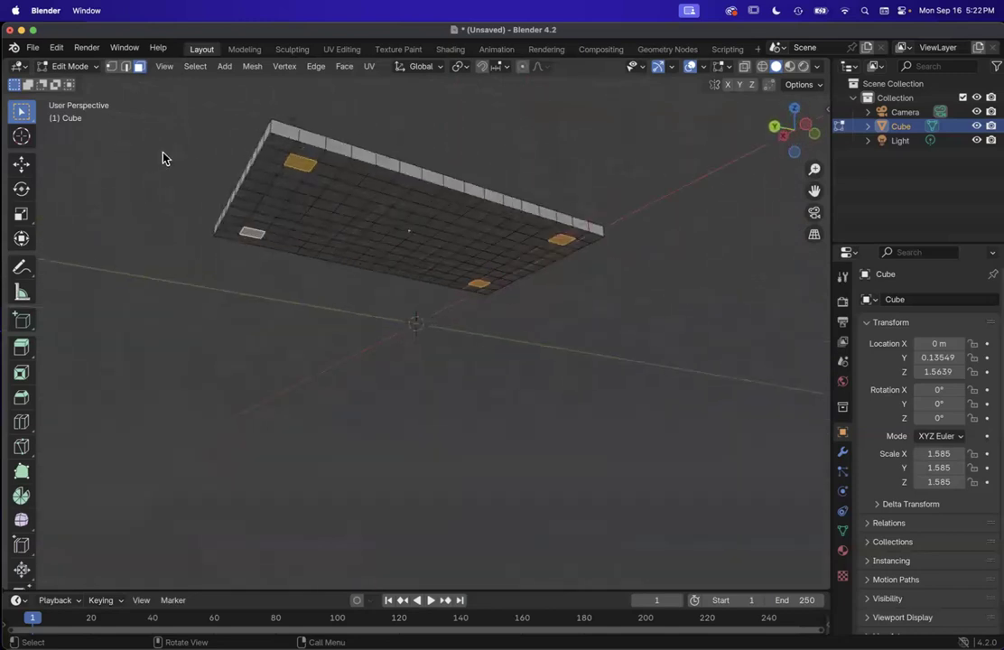
pyautogui.scroll(2, 305, 277)
pyautogui.press('e')
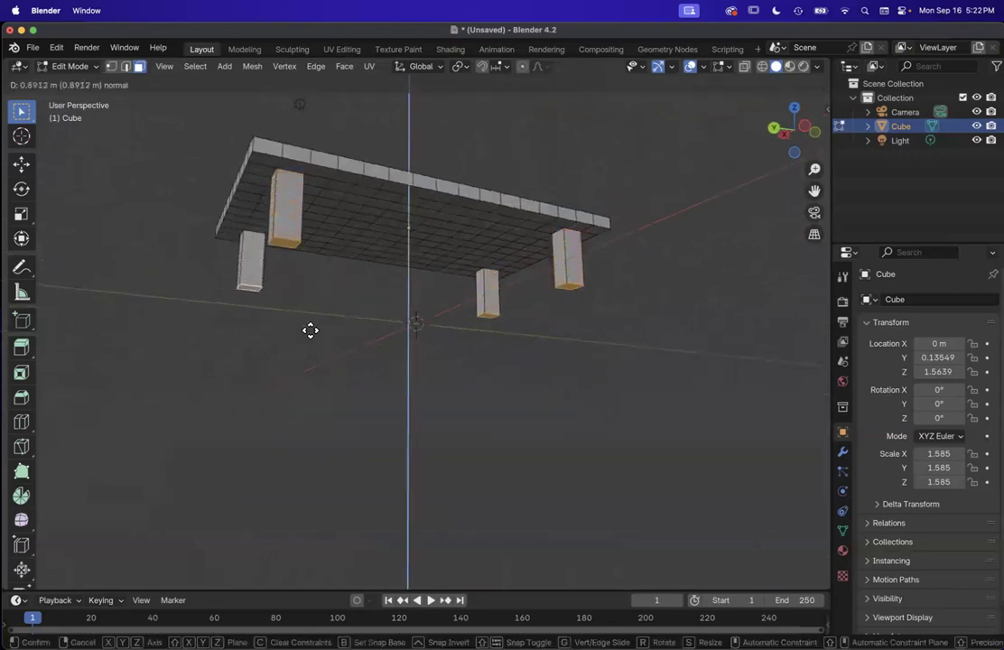
pyautogui.click(319, 402)
# Step: Switch to Object Mode and raise the whole table along Z to about 2.08 m
pyautogui.scroll(5, 319, 403)
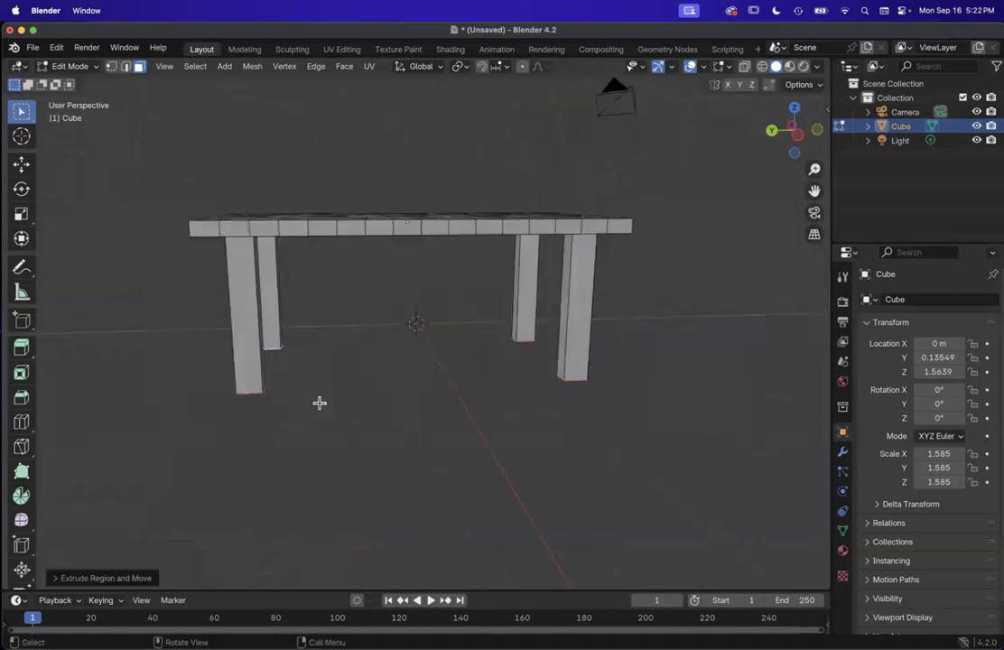
pyautogui.scroll(-5, 318, 402)
pyautogui.scroll(5, 318, 402)
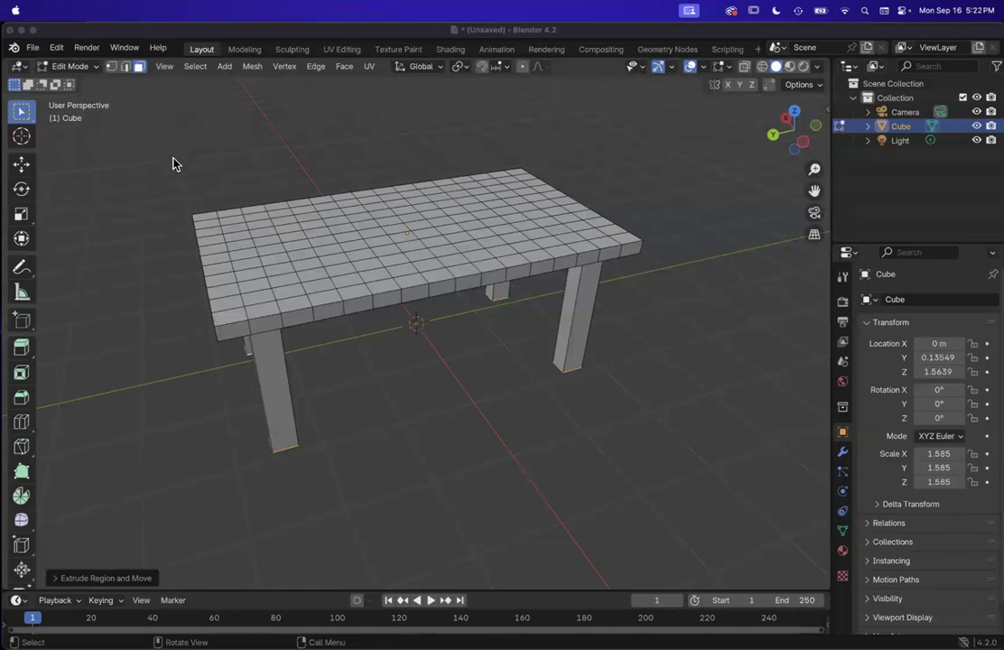
pyautogui.scroll(-5, 354, 285)
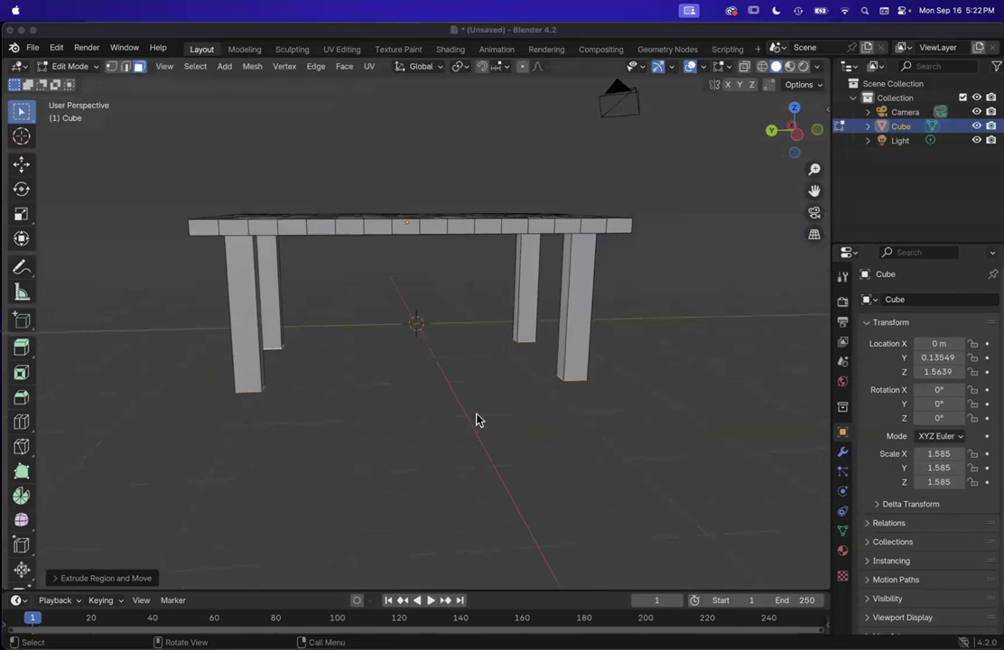
pyautogui.scroll(-5, 476, 424)
pyautogui.scroll(5, 477, 425)
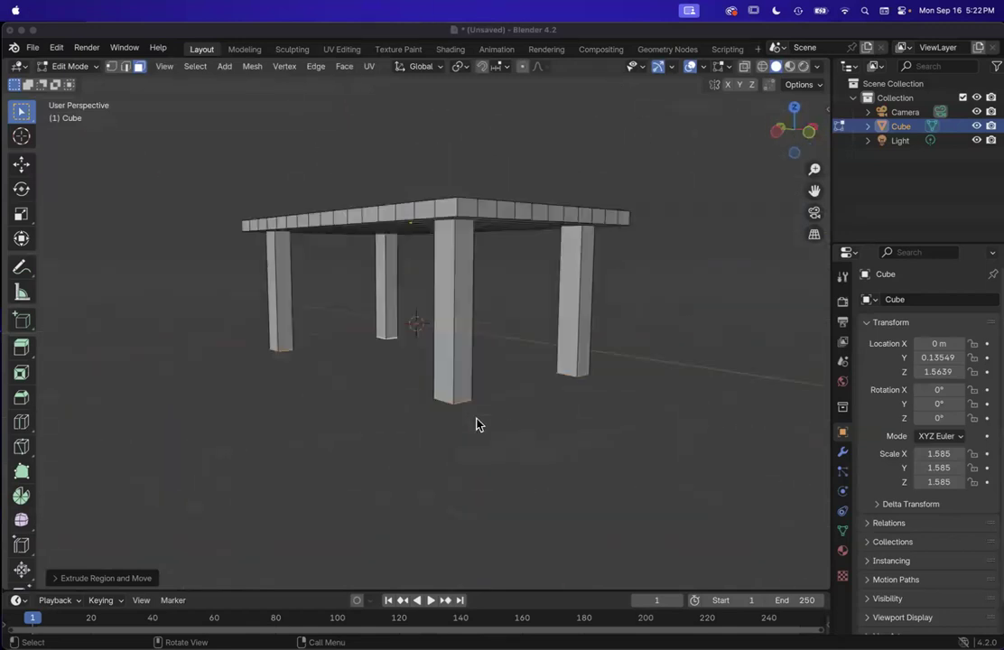
pyautogui.hscroll(-3, 477, 424)
pyautogui.click(65, 68)
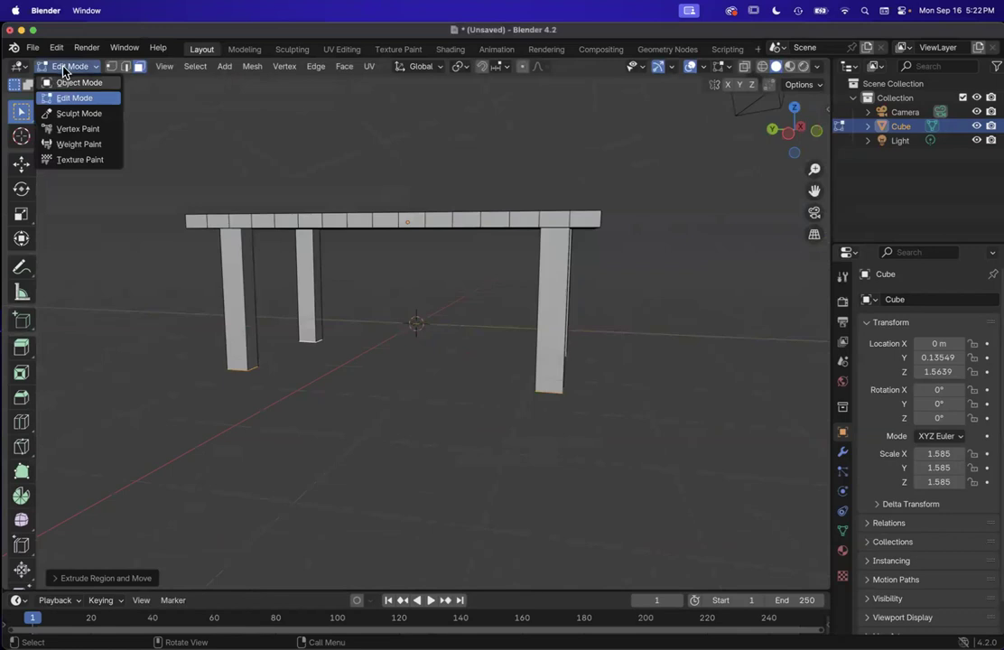
pyautogui.click(65, 83)
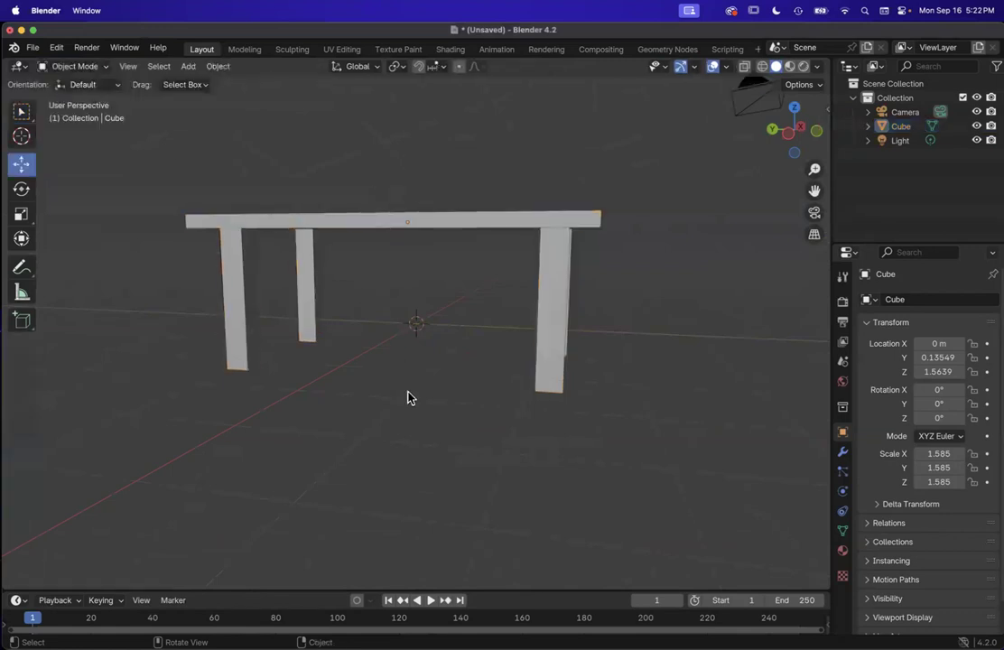
pyautogui.scroll(5, 405, 271)
pyautogui.moveTo(409, 187); pyautogui.dragTo(406, 133)
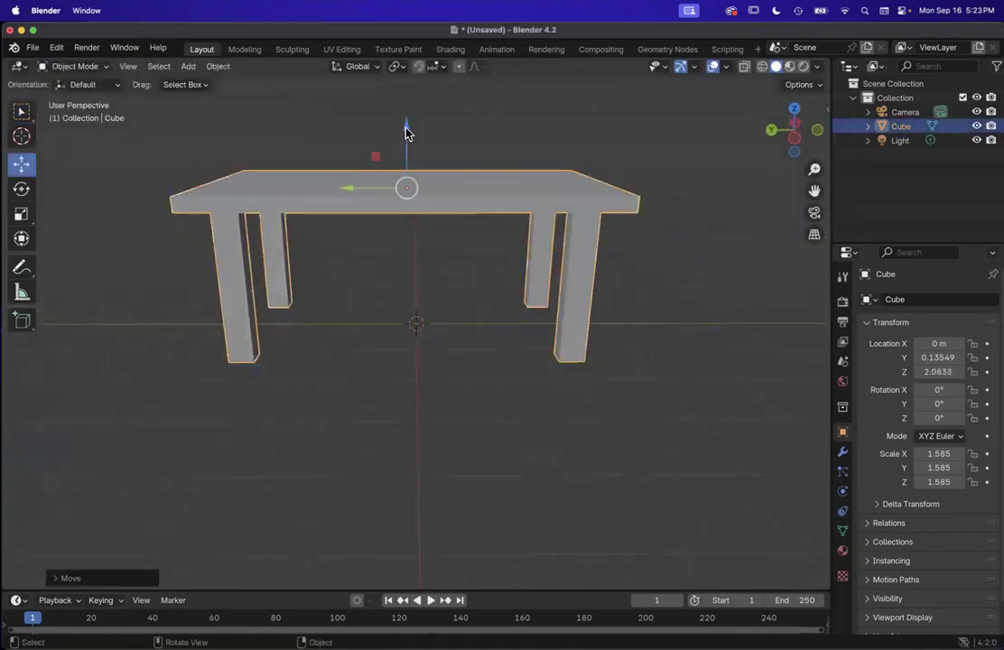
# Step: In the right orthographic view, move the table along Z to about 2.17 m so its legs stand on the ground line
pyautogui.scroll(-5, 394, 351)
pyautogui.scroll(5, 394, 350)
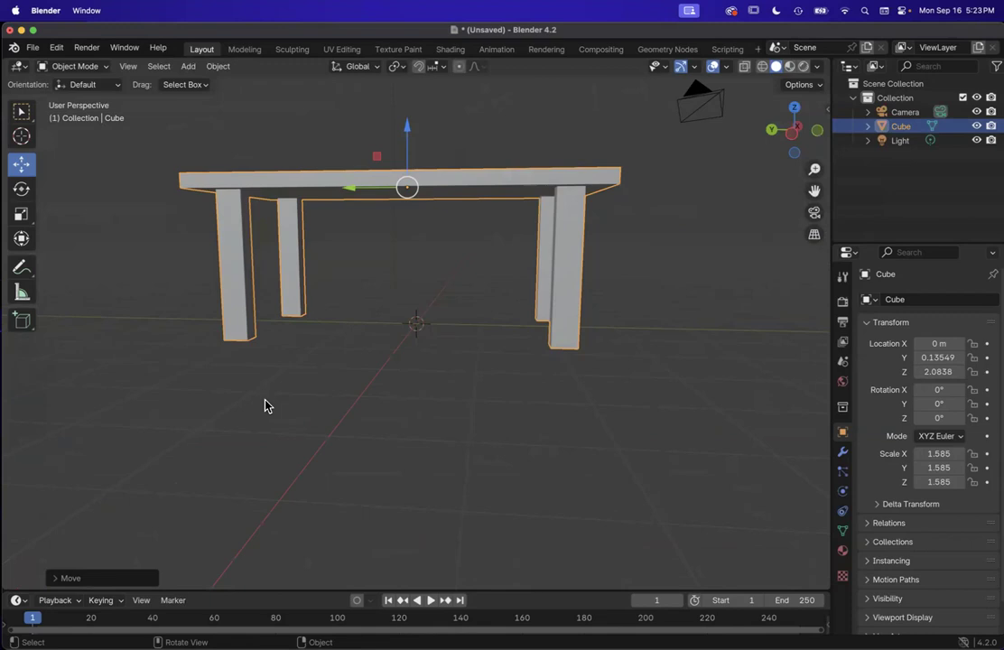
pyautogui.moveTo(790, 129); pyautogui.dragTo(817, 136)
pyautogui.click(794, 120)
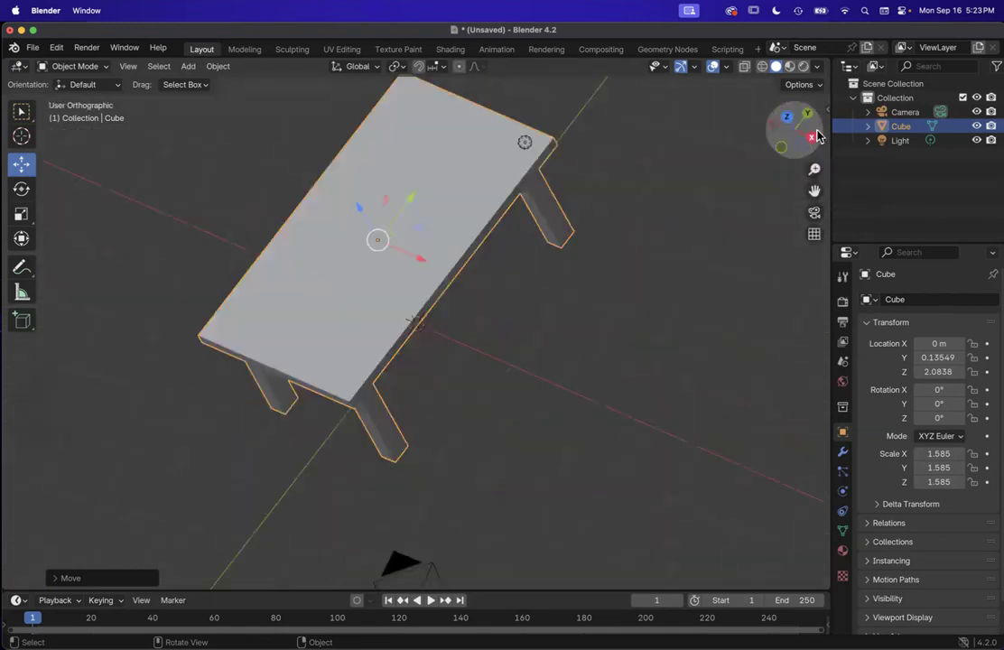
pyautogui.press('KP_3')
pyautogui.moveTo(426, 131); pyautogui.dragTo(429, 137)
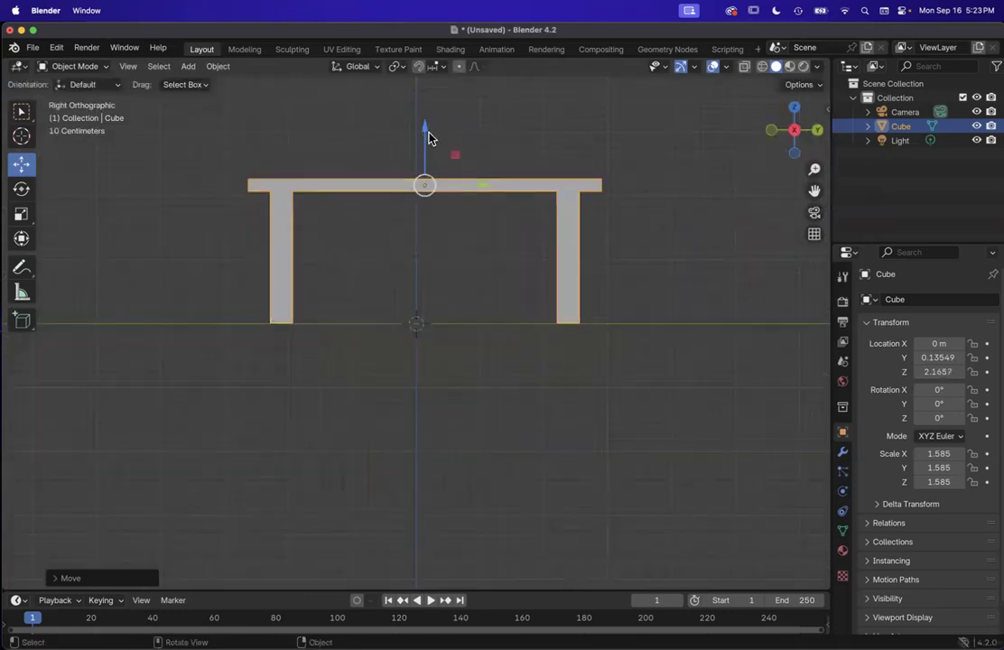
# Step: Return to Edit Mode and select the bottom end faces of all four legs from beneath the table
pyautogui.hscroll(10, 553, 316)
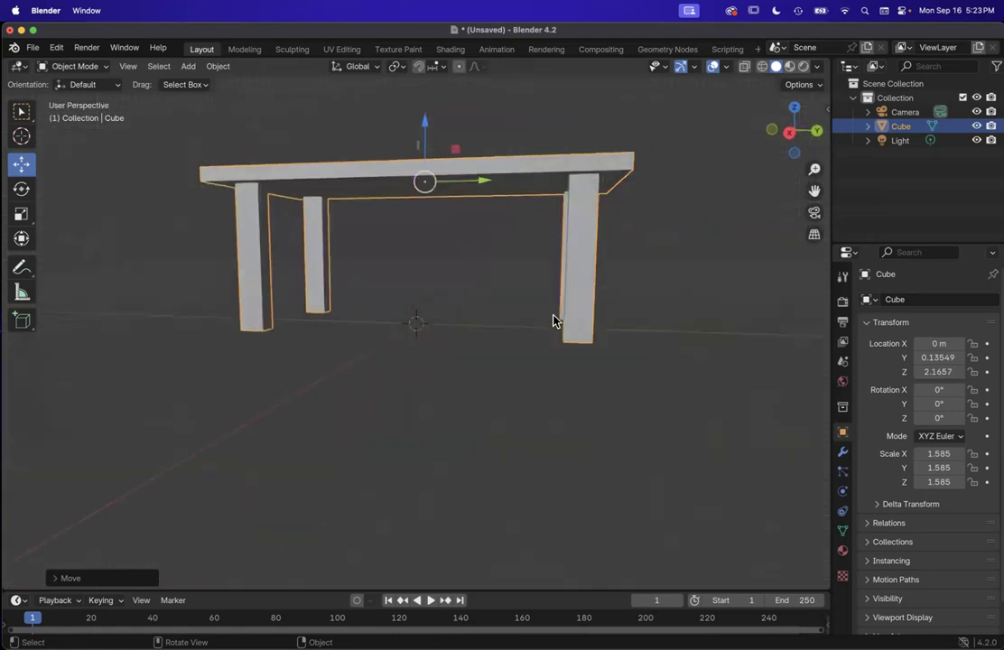
pyautogui.hscroll(5, 554, 321)
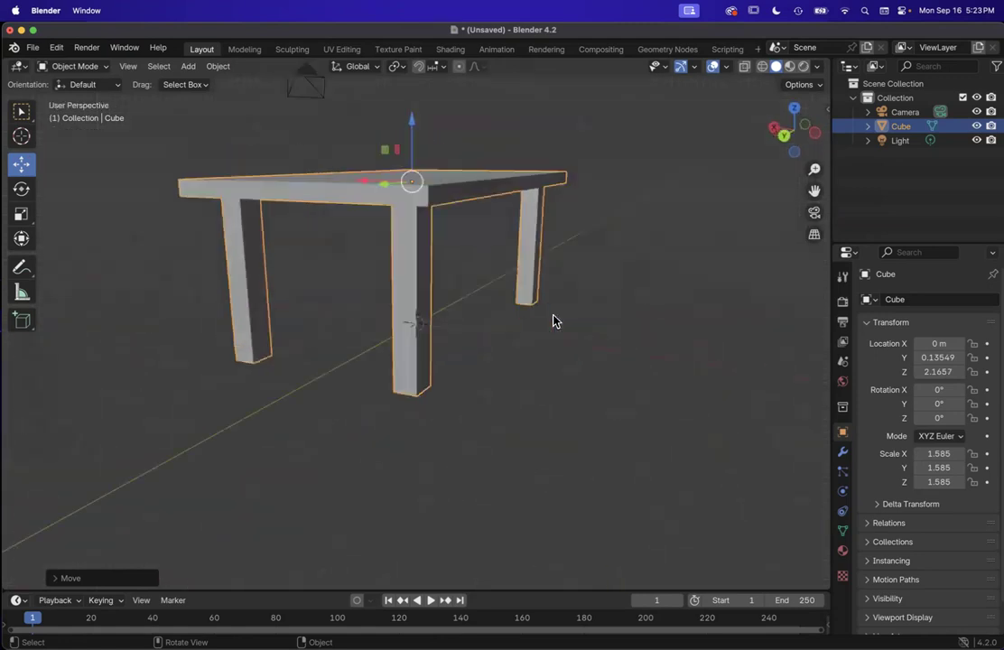
pyautogui.hscroll(10, 439, 311)
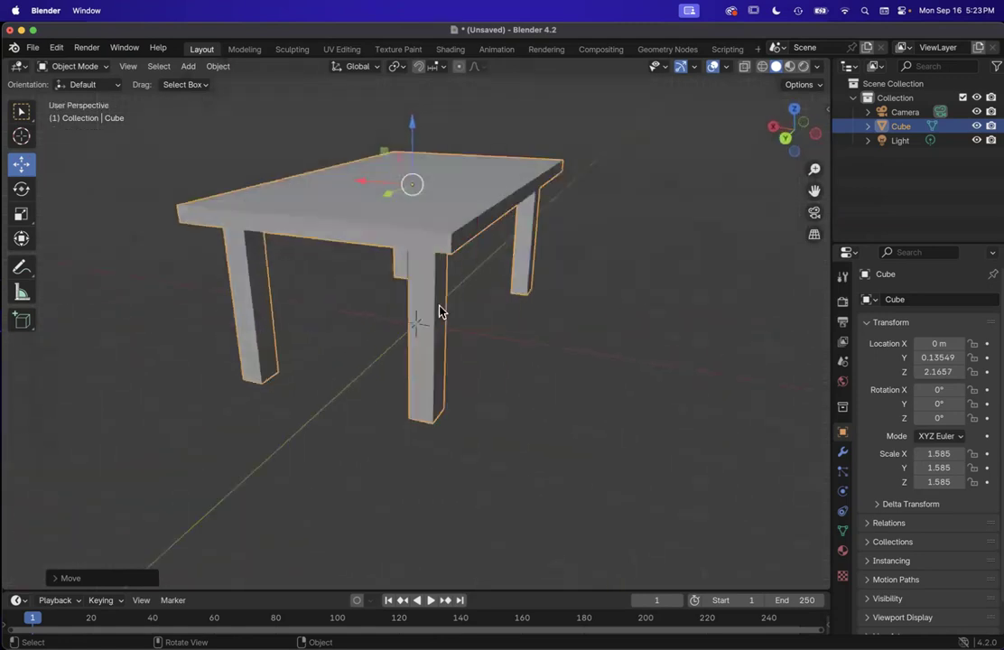
pyautogui.hscroll(10, 439, 311)
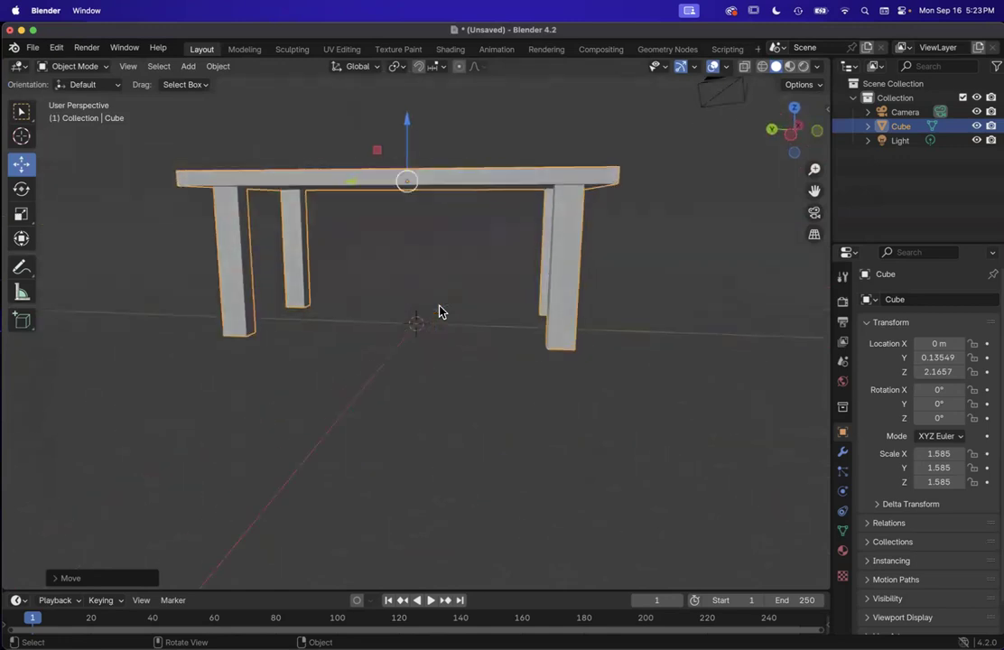
pyautogui.hscroll(8, 439, 311)
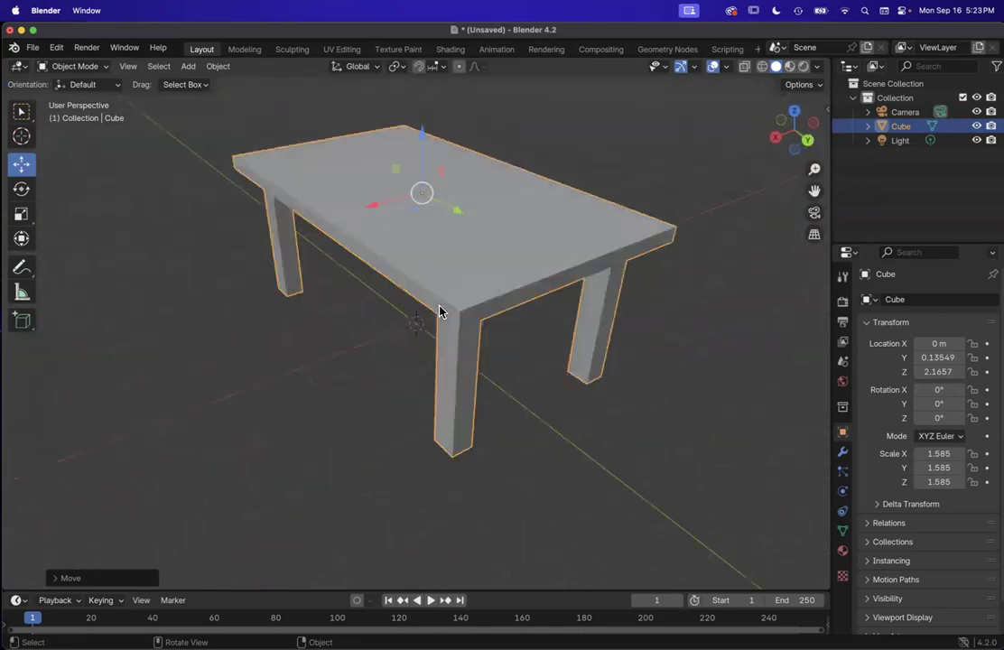
pyautogui.click(83, 69)
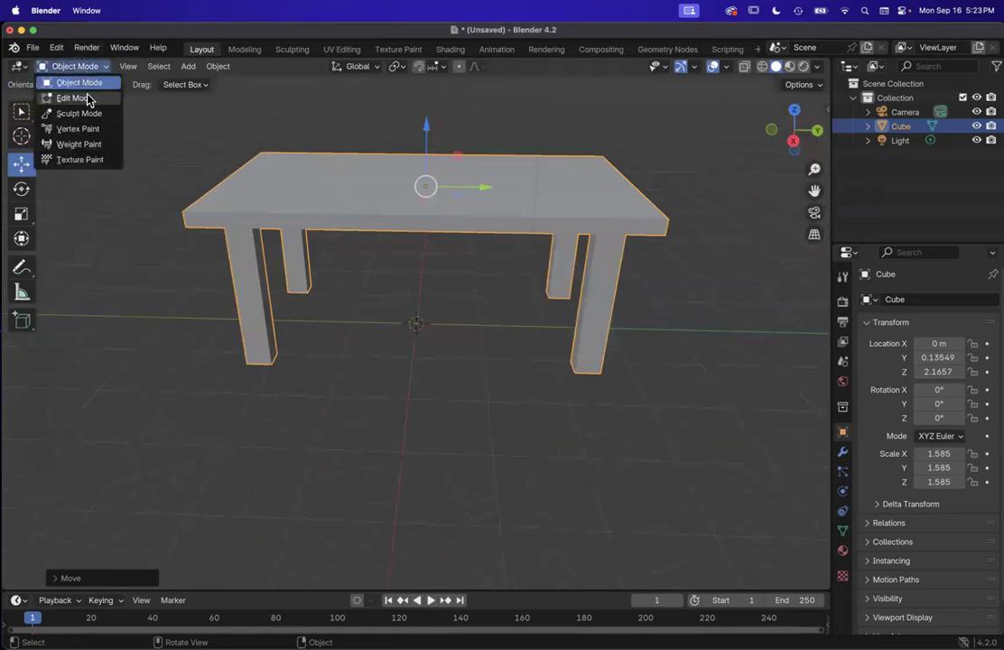
pyautogui.click(70, 97)
pyautogui.scroll(5, 396, 232)
pyautogui.scroll(8, 397, 234)
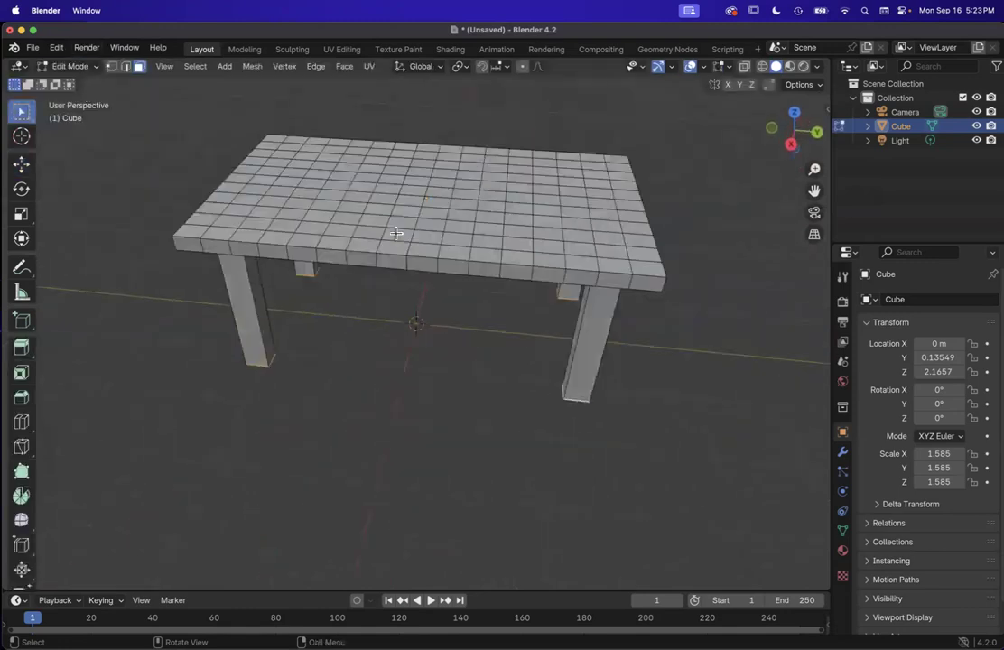
pyautogui.scroll(-6, 396, 234)
pyautogui.scroll(10, 396, 233)
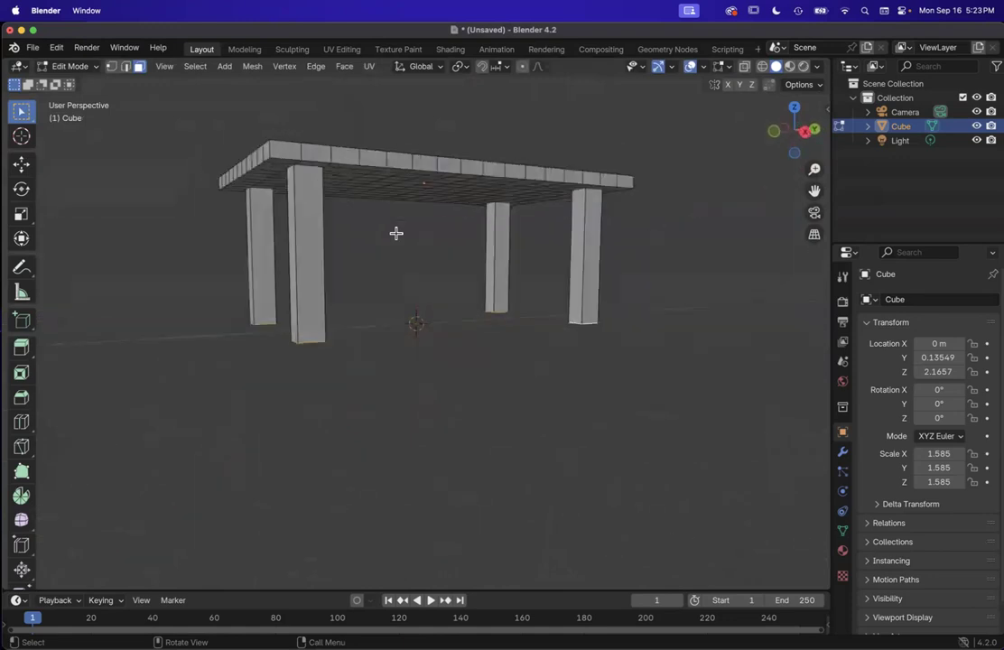
pyautogui.scroll(5, 396, 233)
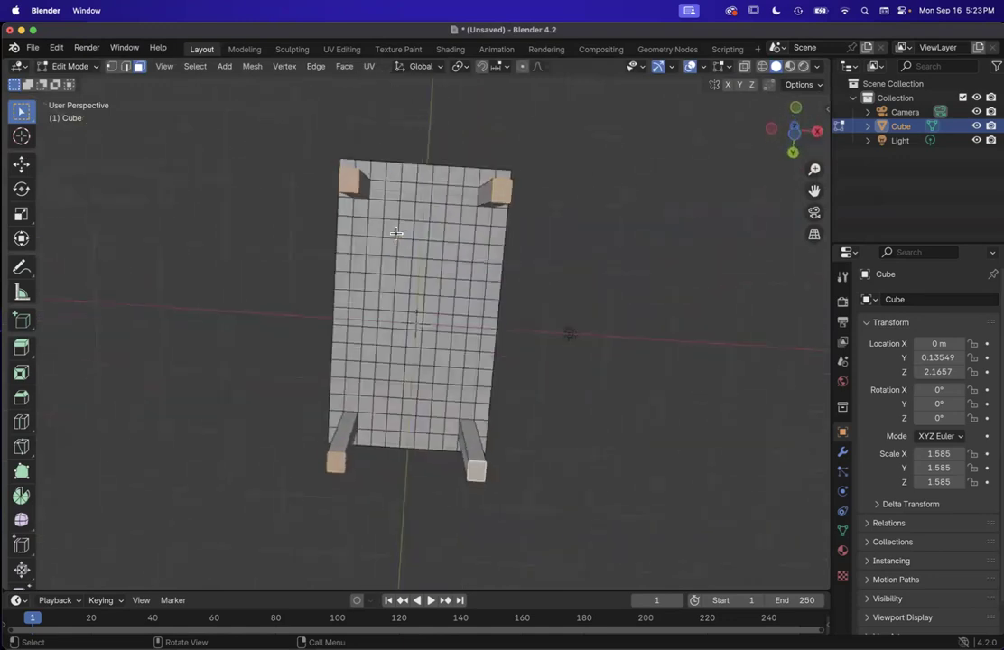
pyautogui.click(355, 188)
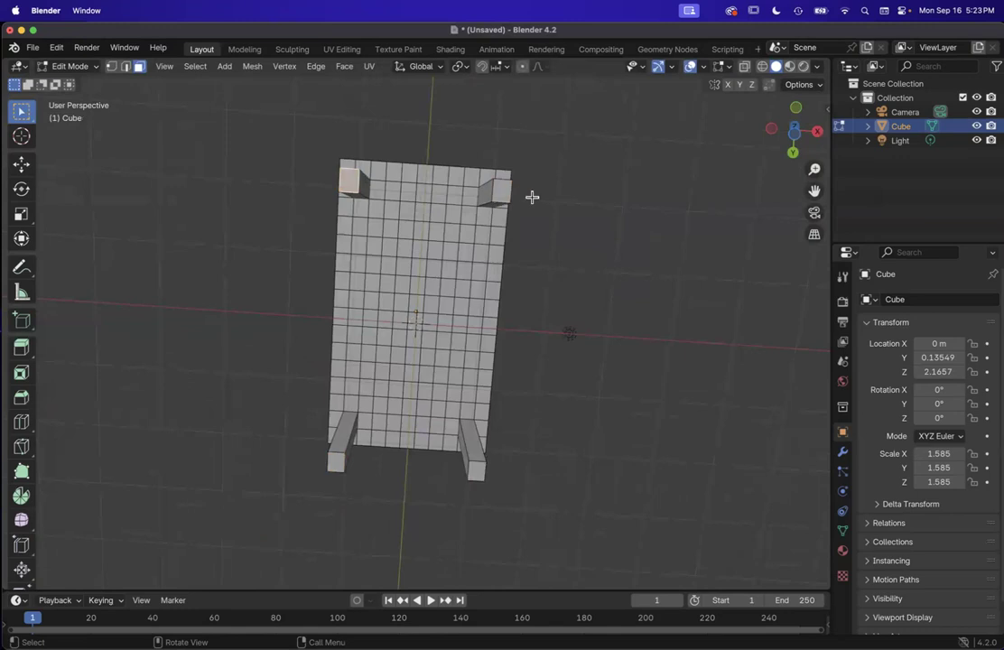
pyautogui.keyDown('shift'); pyautogui.click(336, 462); pyautogui.keyUp('shift')
pyautogui.keyDown('shift'); pyautogui.click(477, 470); pyautogui.keyUp('shift')
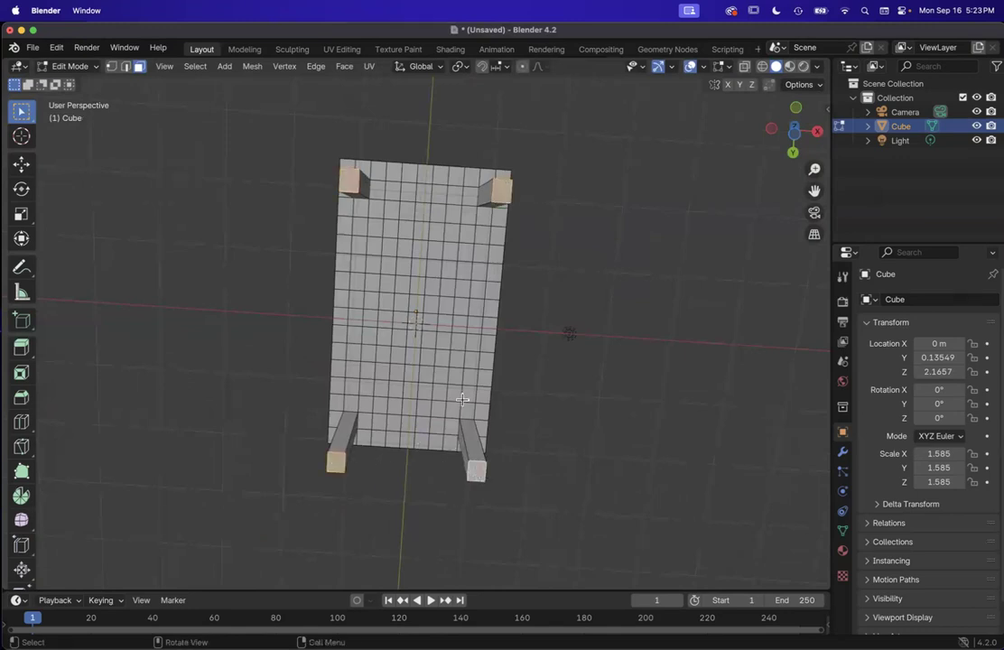
# Step: Scale the four leg-end faces outward slightly, then again by about 1.17, to splay the legs
pyautogui.press('s')
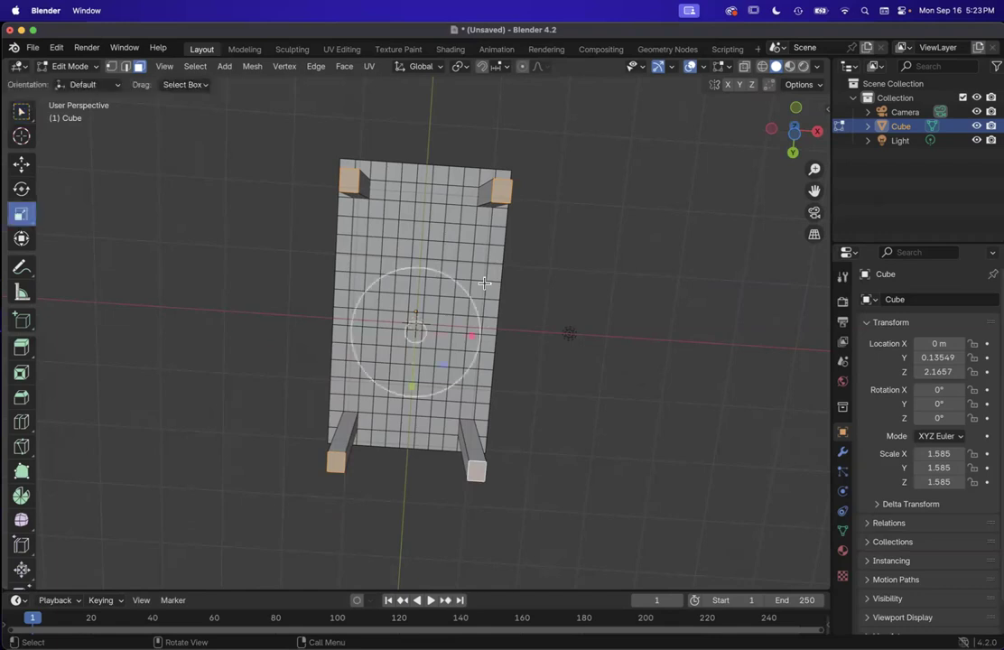
pyautogui.moveTo(460, 308); pyautogui.dragTo(466, 306)
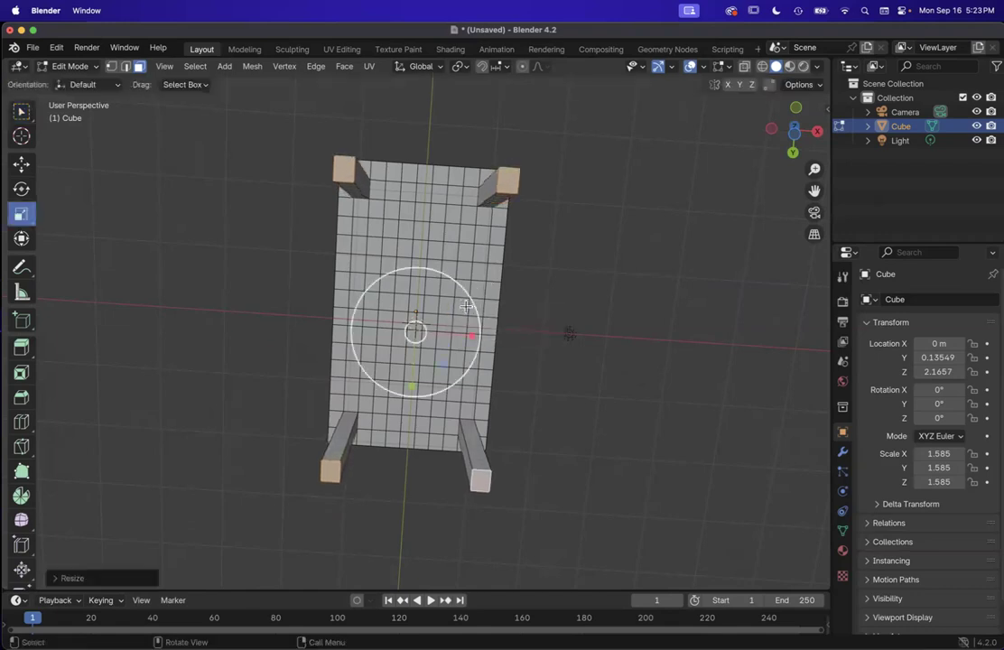
pyautogui.hscroll(10, 466, 306)
pyautogui.scroll(10, 466, 306)
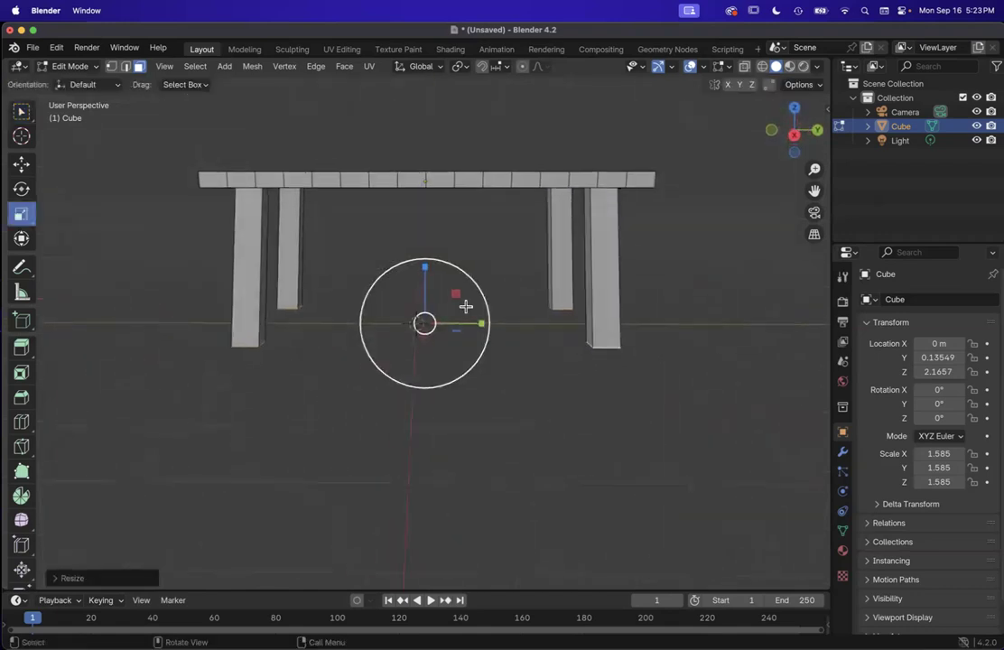
pyautogui.press('s')
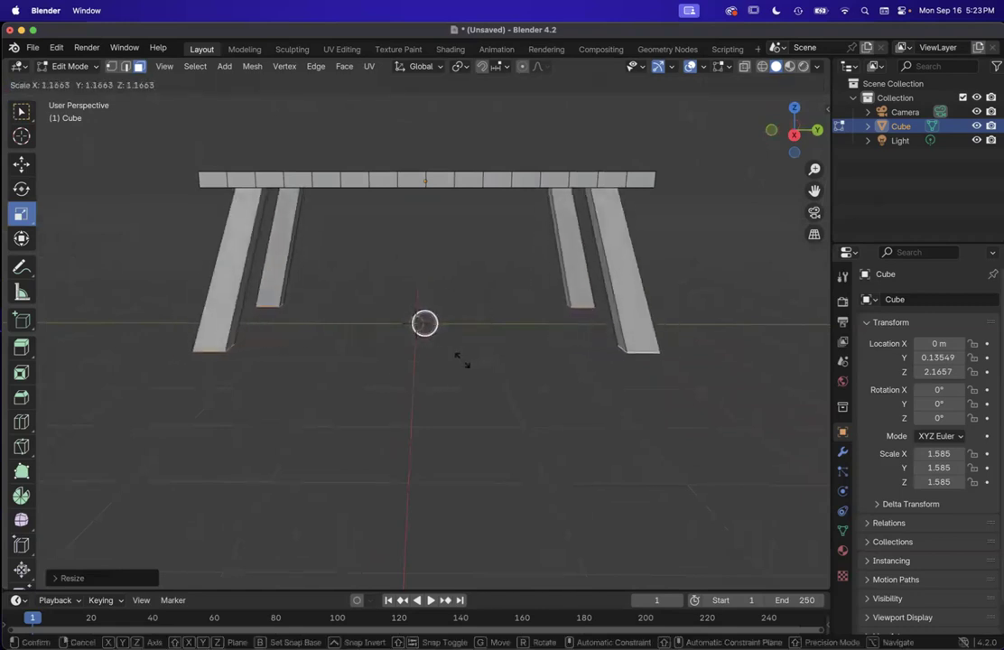
pyautogui.click(462, 359)
# Step: Examine the splayed legs from the end and long sides of the table
pyautogui.hscroll(5, 462, 360)
pyautogui.scroll(5, 462, 360)
pyautogui.scroll(5, 462, 361)
pyautogui.hscroll(10, 462, 361)
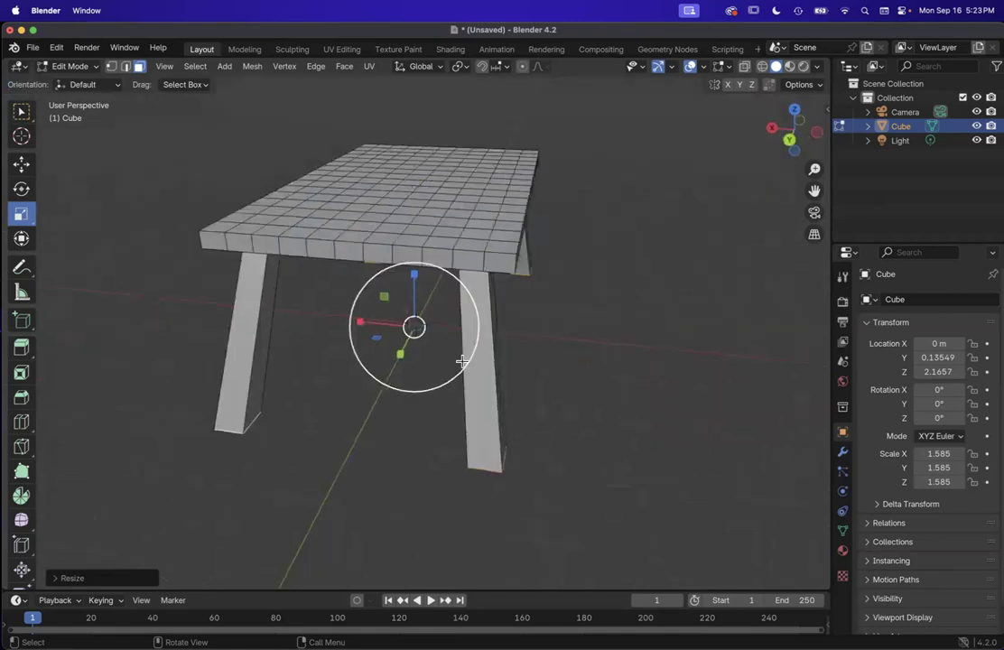
pyautogui.scroll(-5, 462, 361)
pyautogui.scroll(10, 462, 361)
pyautogui.hscroll(-8, 462, 361)
pyautogui.scroll(-10, 462, 361)
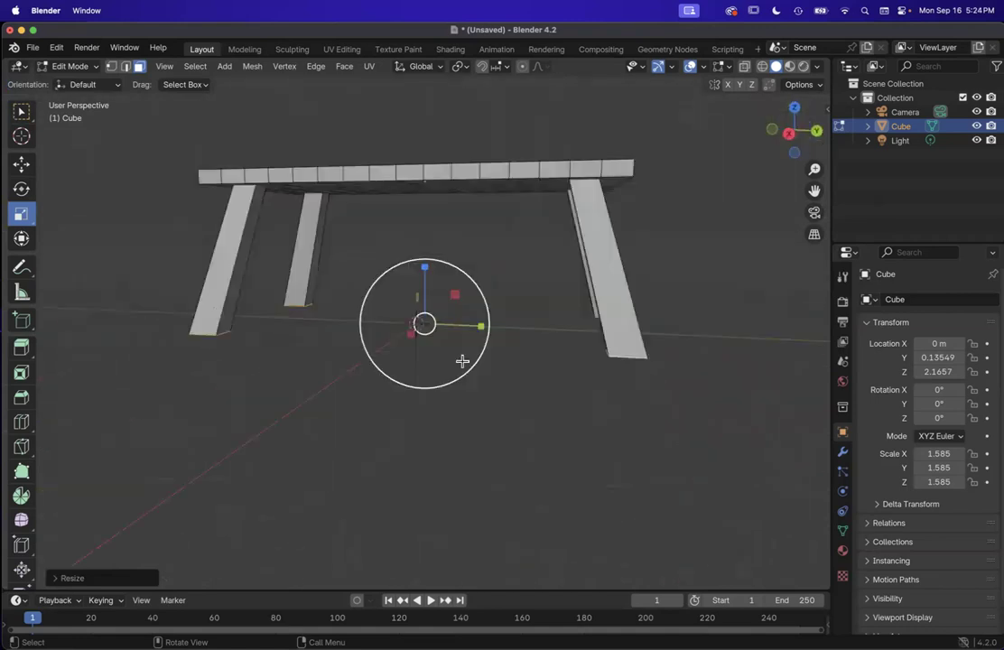
# Step: Select the inner side face of each of the four legs, facing along the table's length
pyautogui.click(250, 252)
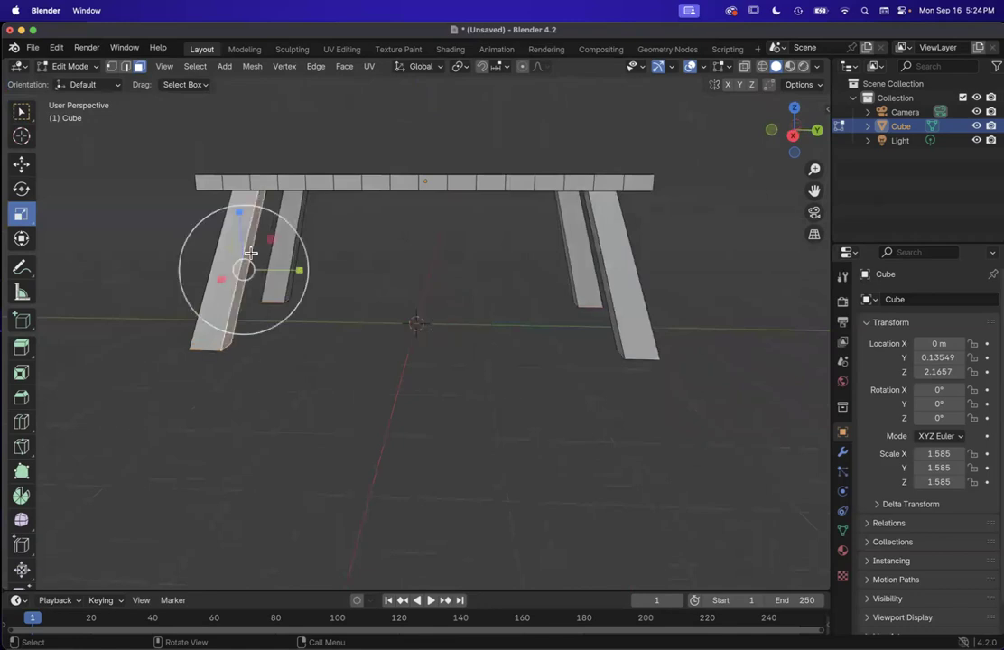
pyautogui.keyDown('shift'); pyautogui.click(608, 297); pyautogui.keyUp('shift')
pyautogui.keyDown('shift'); pyautogui.click(564, 249); pyautogui.keyUp('shift')
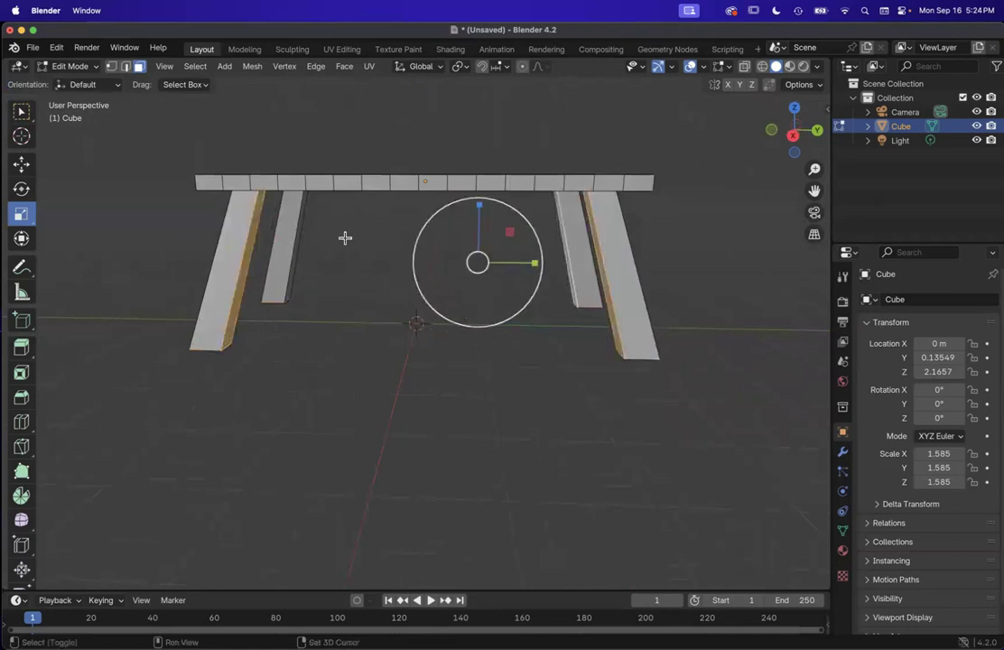
pyautogui.keyDown('shift'); pyautogui.click(297, 235); pyautogui.keyUp('shift')
pyautogui.moveTo(357, 271); pyautogui.dragTo(484, 260, button='middle')
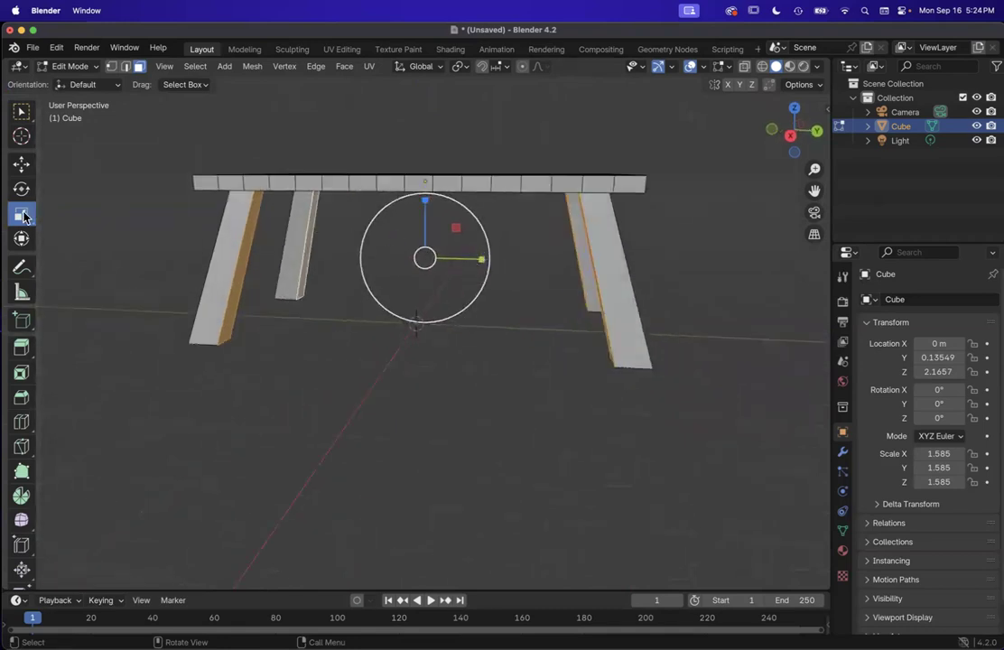
# Step: Reselect the inner side faces of all four legs and scale them outward along Y to thin the legs
pyautogui.hotkey('alt', 'a')
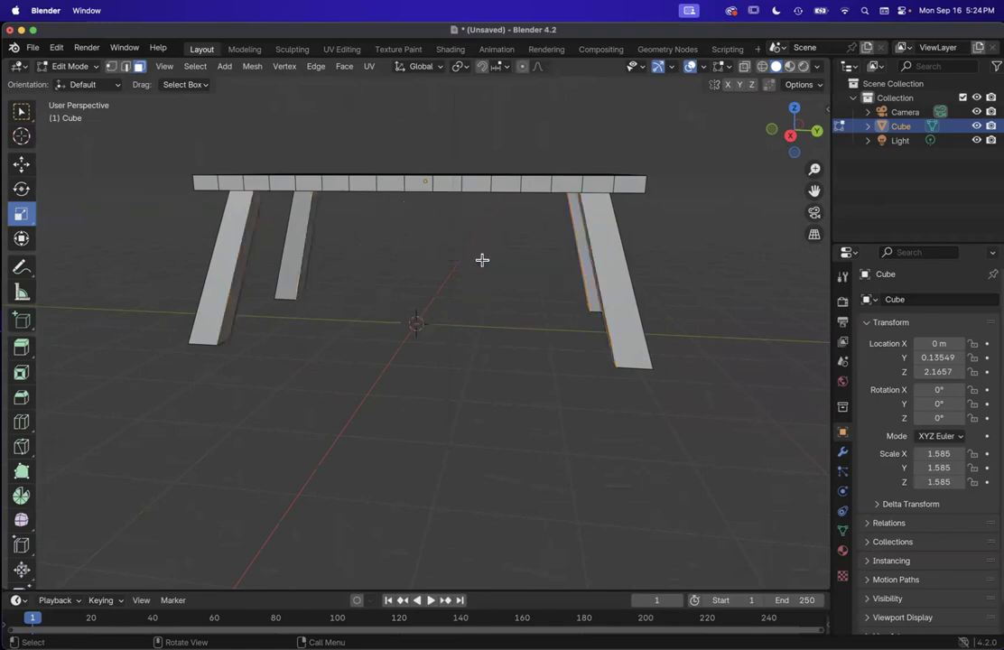
pyautogui.click(308, 245)
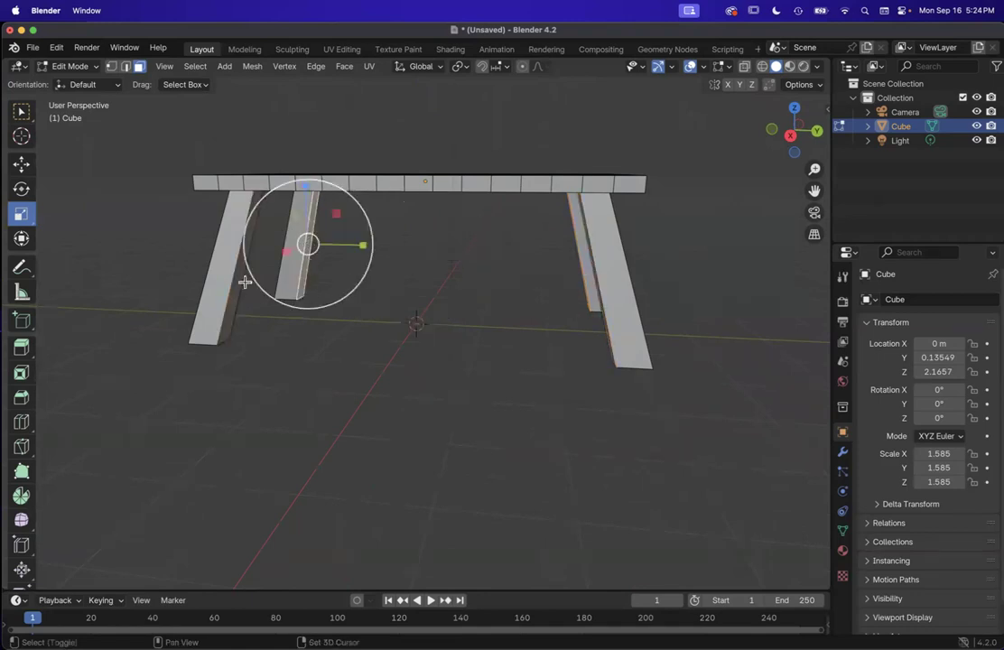
pyautogui.moveTo(240, 282); pyautogui.dragTo(541, 224, button='middle')
pyautogui.keyDown('shift'); pyautogui.click(541, 224); pyautogui.keyUp('shift')
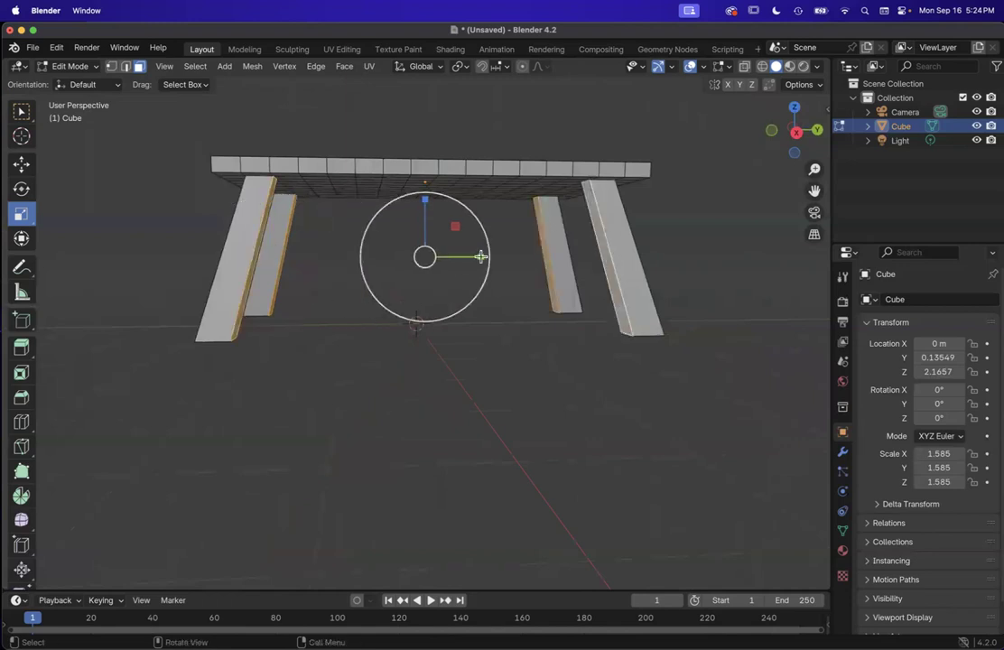
pyautogui.press('s')
pyautogui.press('y')
pyautogui.moveTo(488, 256); pyautogui.dragTo(488, 256)
pyautogui.scroll(-10, 487, 256)
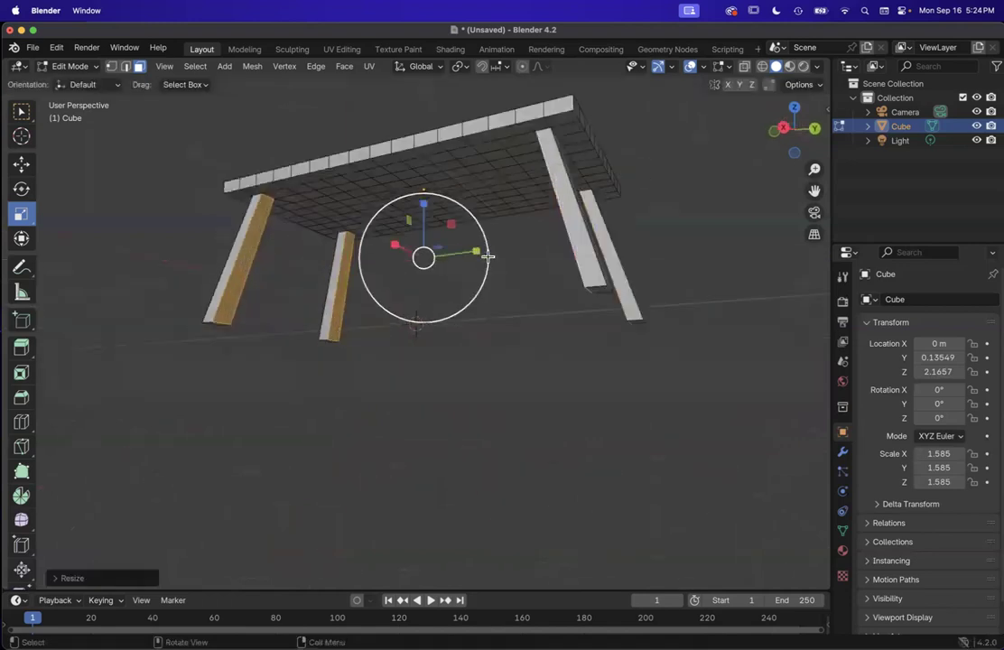
pyautogui.scroll(10, 488, 257)
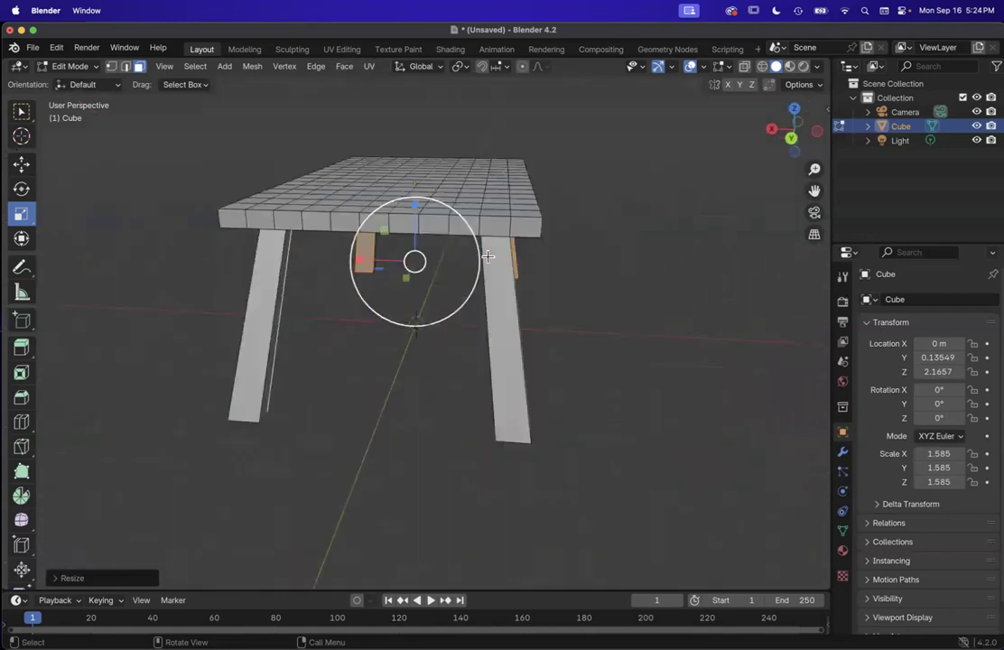
# Step: Clear the face selection and examine the thinned legs from the long side, the end and beneath the table
pyautogui.click(503, 406)
pyautogui.hscroll(-5, 503, 406)
pyautogui.scroll(5, 503, 405)
pyautogui.scroll(-5, 503, 405)
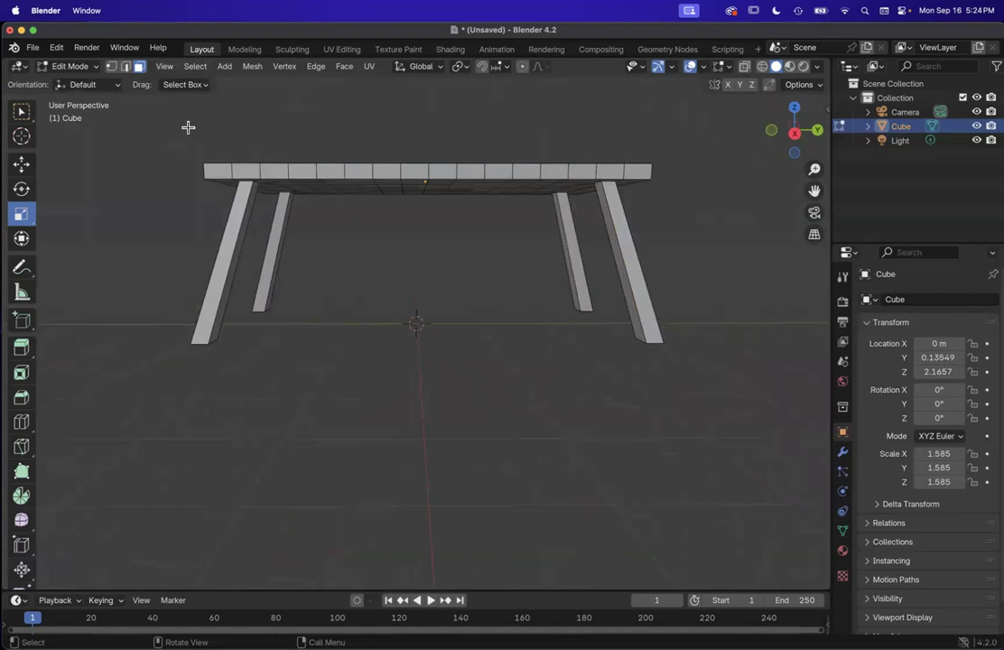
pyautogui.hscroll(-10, 281, 242)
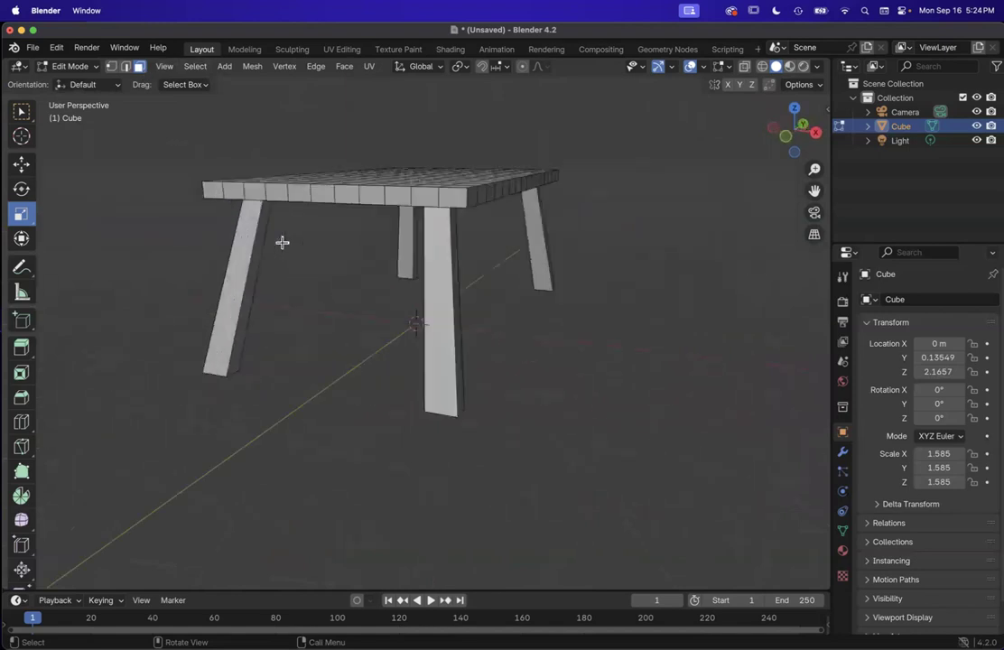
pyautogui.hscroll(-1, 296, 306)
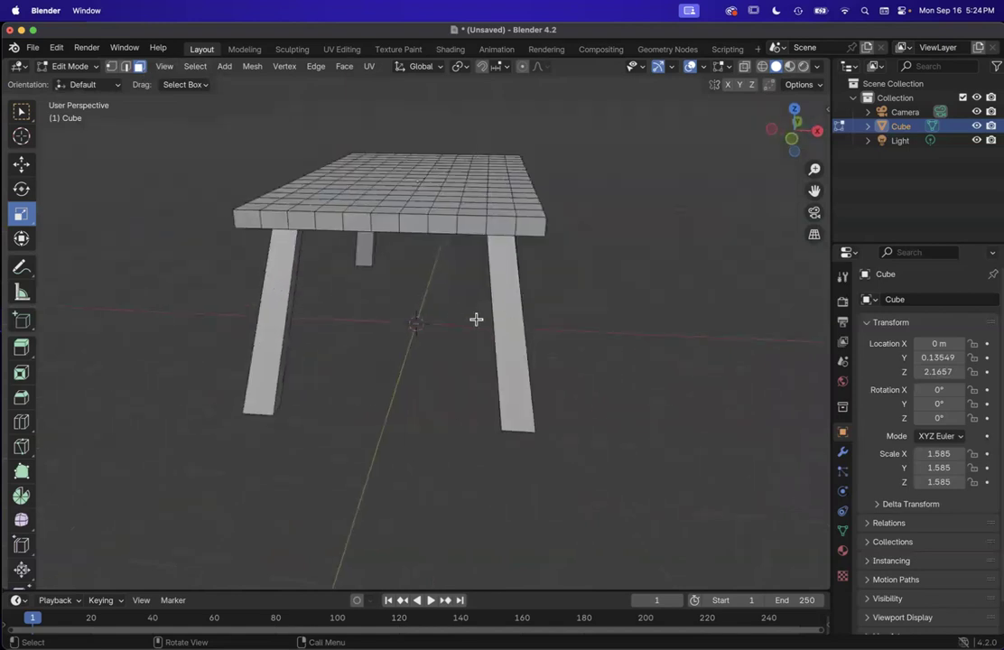
pyautogui.moveTo(475, 318); pyautogui.dragTo(406, 274, button='middle')
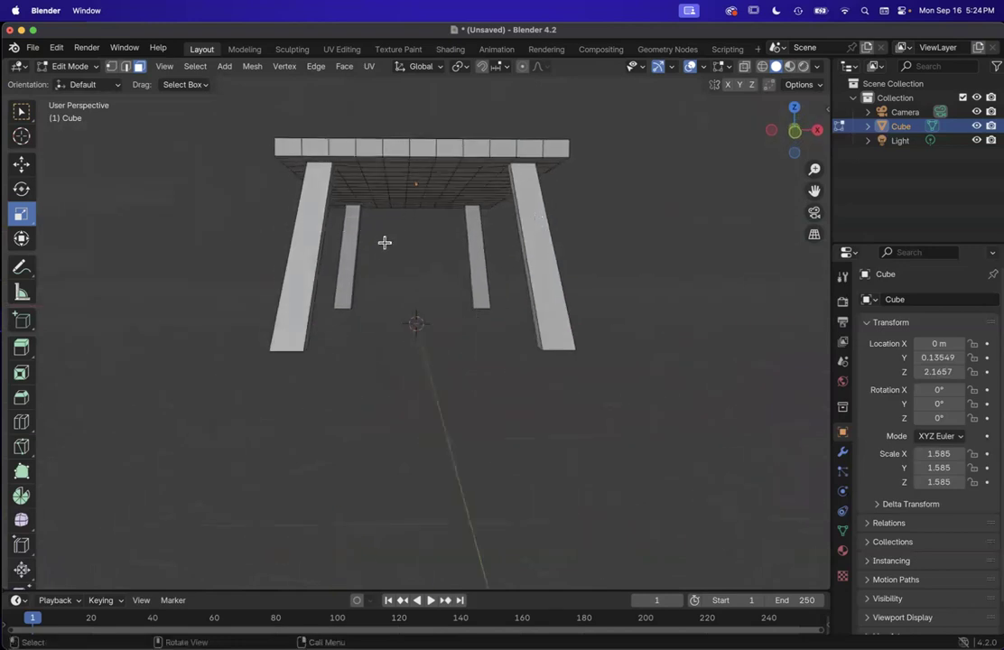
pyautogui.scroll(-5, 385, 242)
pyautogui.scroll(10, 303, 242)
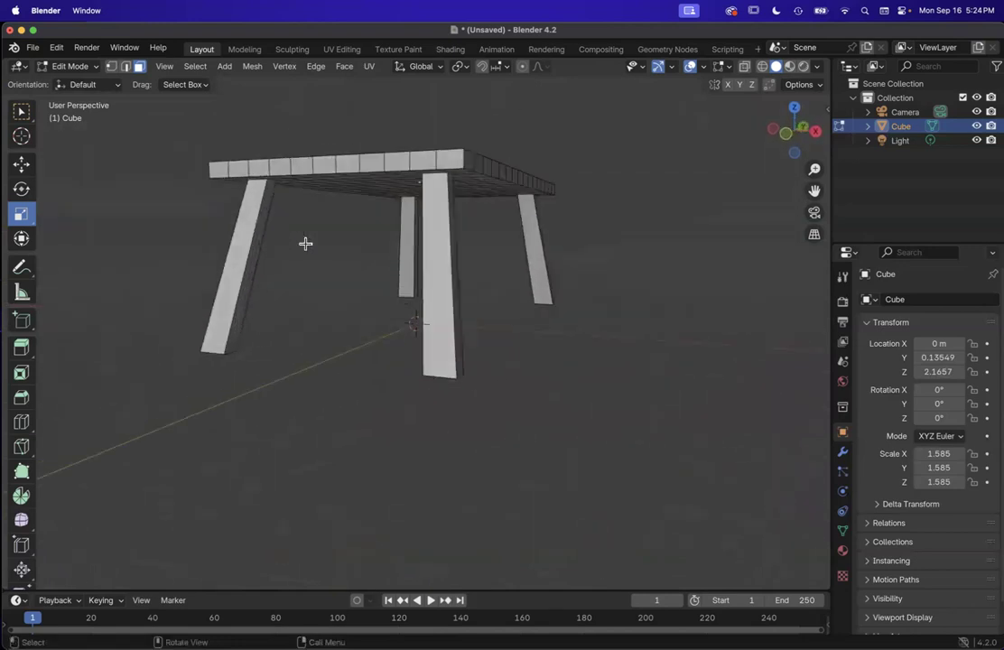
# Step: Select the facing inner side faces of the two legs at one end of the table
pyautogui.click(269, 230)
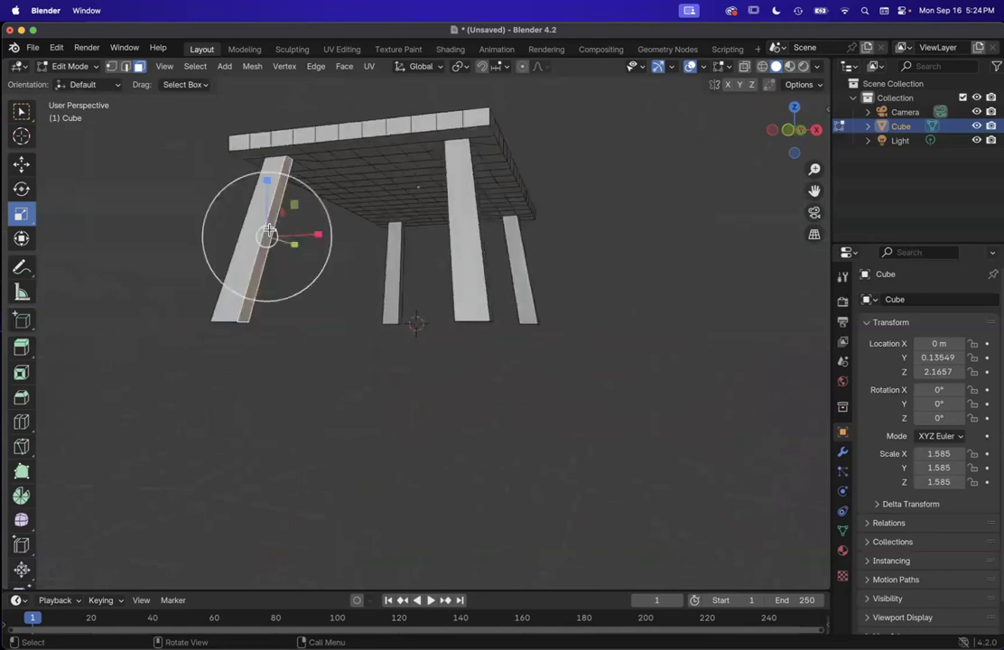
pyautogui.scroll(-5, 269, 228)
pyautogui.scroll(5, 269, 226)
pyautogui.scroll(-5, 372, 190)
pyautogui.hscroll(2, 372, 189)
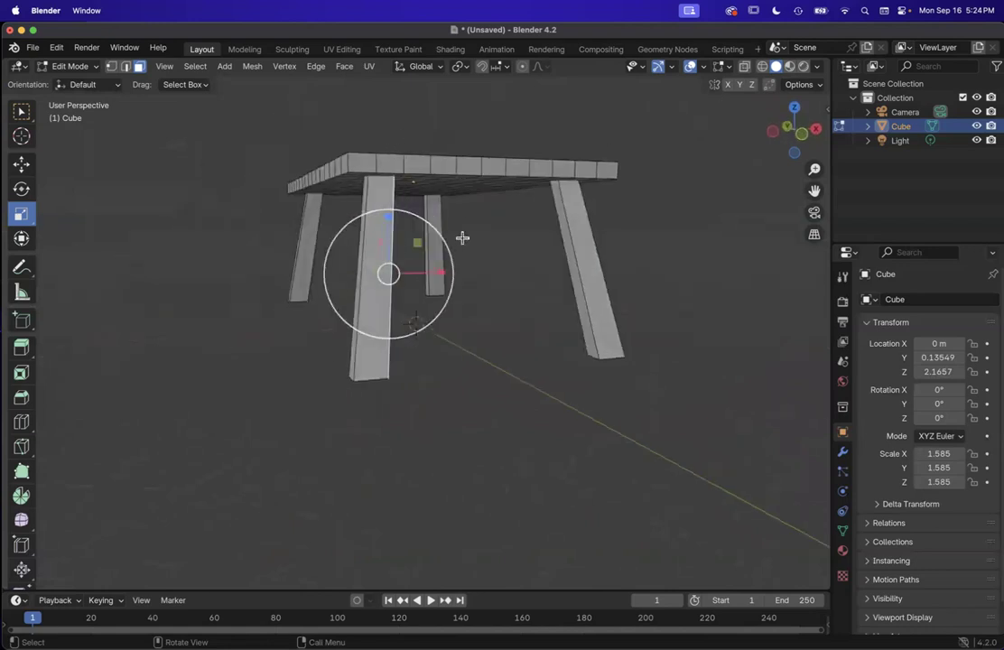
pyautogui.hscroll(-5, 461, 247)
pyautogui.keyDown('shift'); pyautogui.click(584, 229); pyautogui.keyUp('shift')
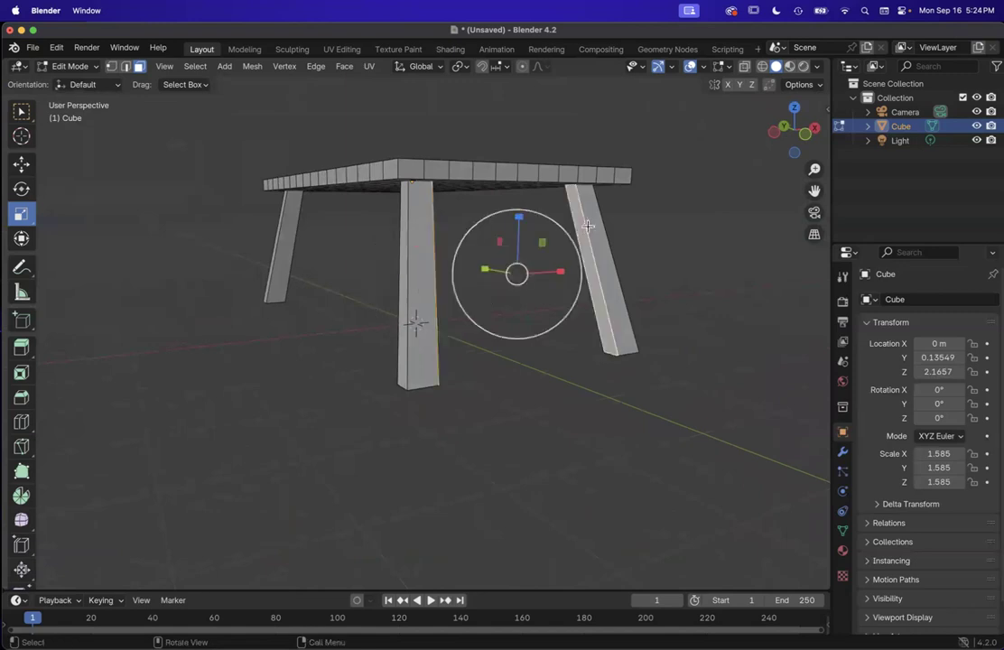
pyautogui.hscroll(-5, 588, 275)
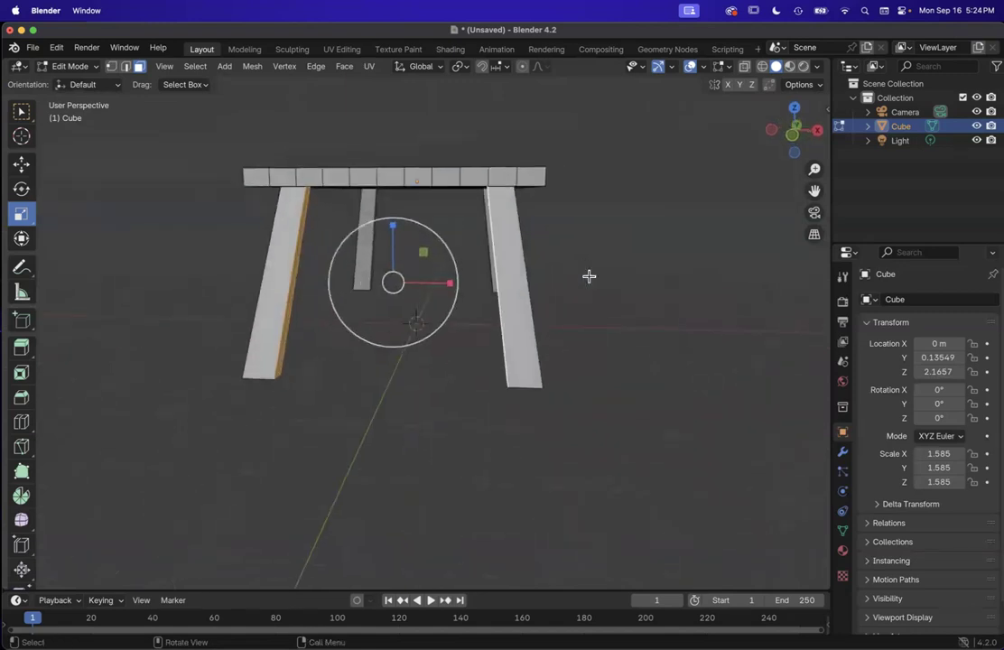
pyautogui.hotkey('ctrl', 'r')
pyautogui.press('Escape')
pyautogui.hscroll(5, 295, 275)
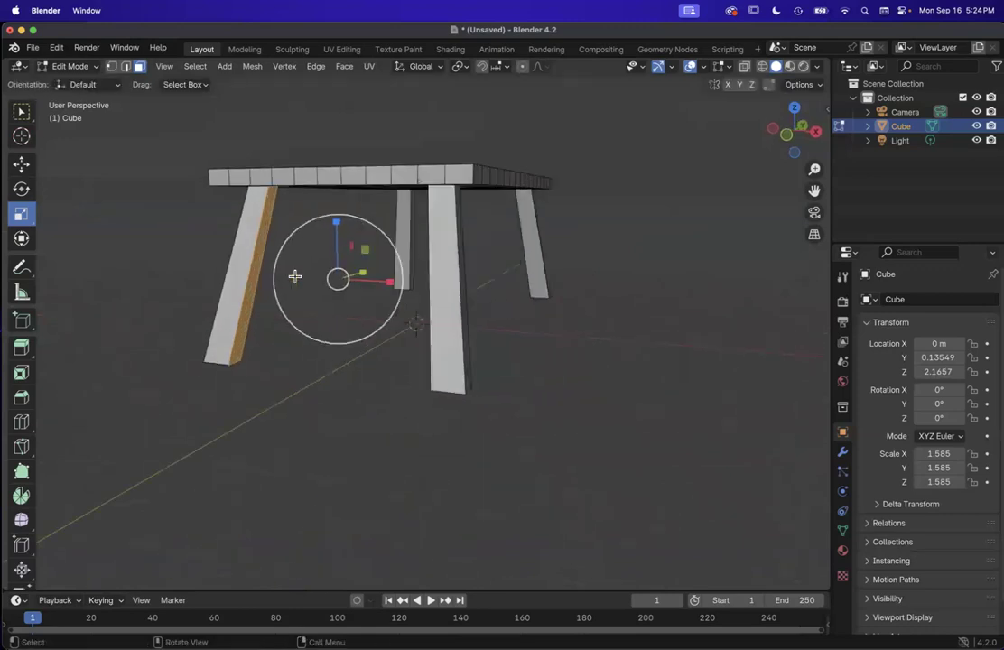
pyautogui.hscroll(2, 294, 275)
pyautogui.hotkey('ctrl', 'r')
pyautogui.press('Escape')
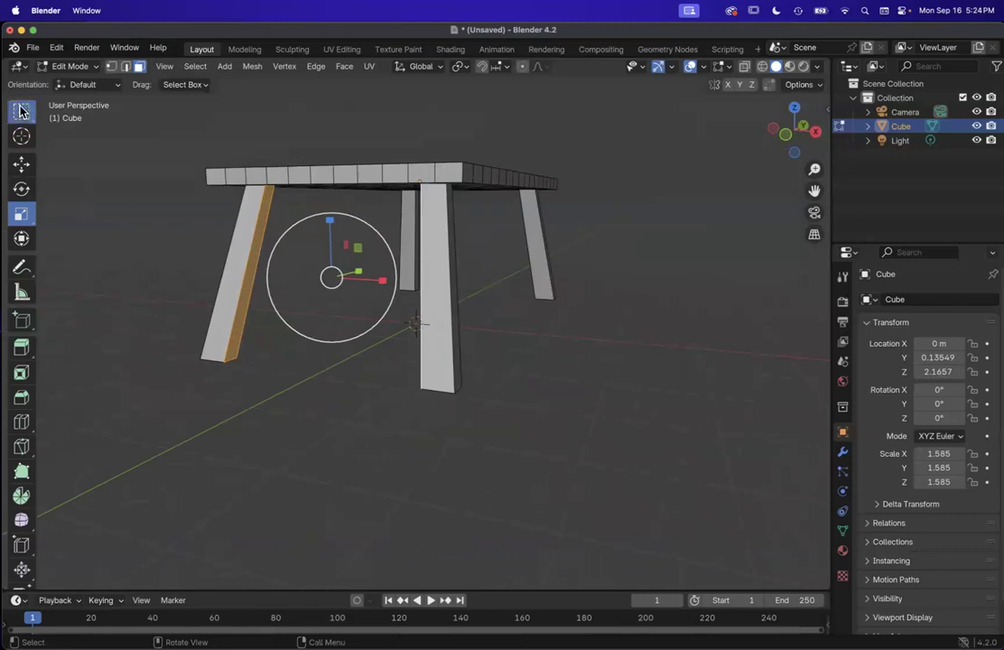
# Step: Switch to the Select Box tool and add four horizontal loop cuts to one of the end legs
pyautogui.click(20, 111)
pyautogui.scroll(5, 275, 320)
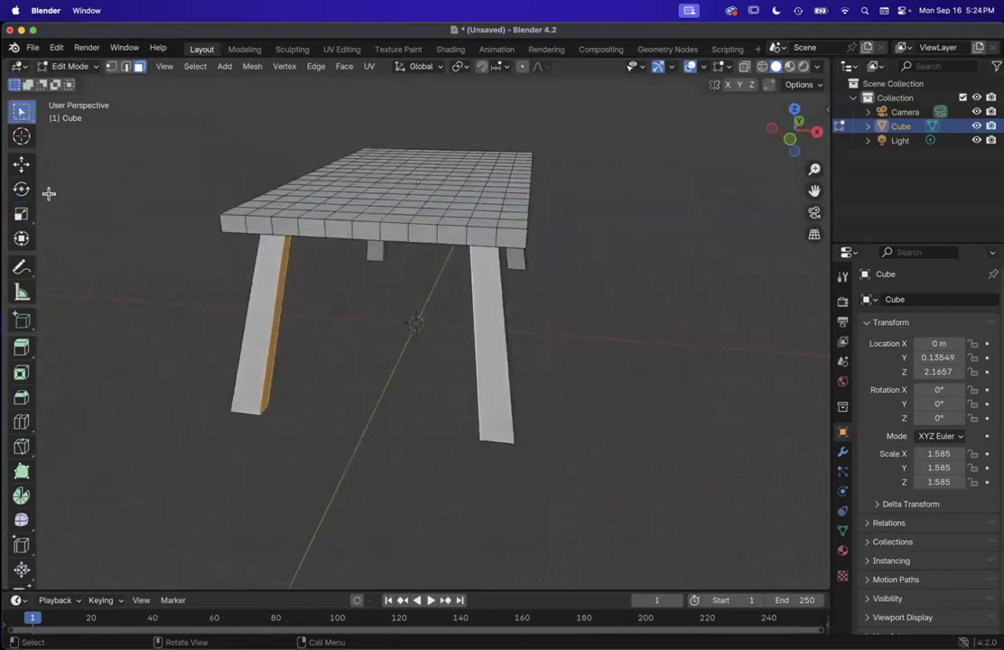
pyautogui.scroll(-3, 348, 340)
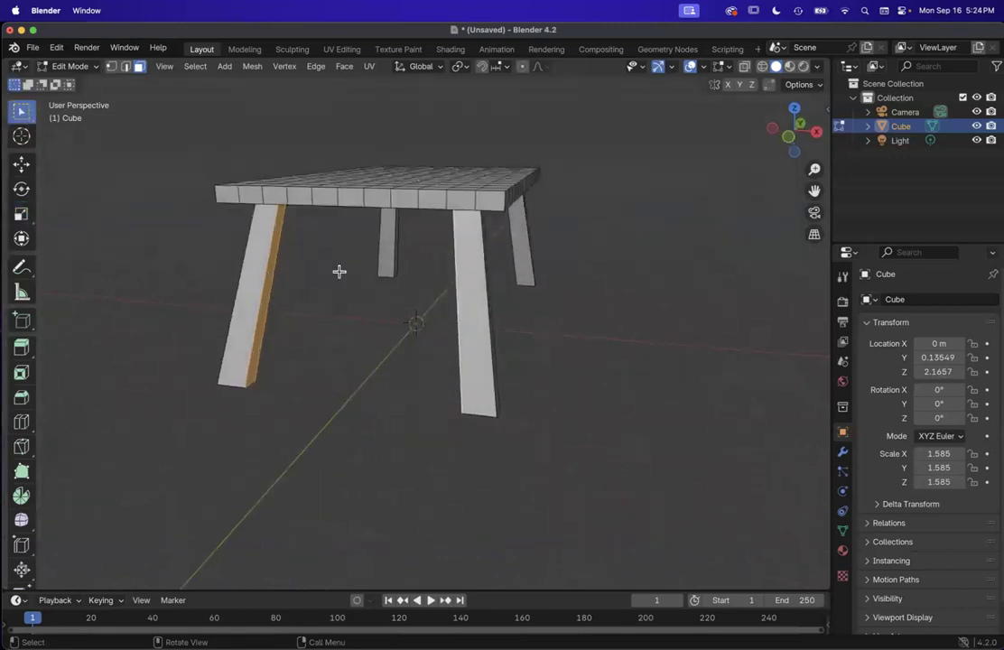
pyautogui.hscroll(-5, 340, 272)
pyautogui.hscroll(-5, 339, 272)
pyautogui.hotkey('ctrl', 'r')
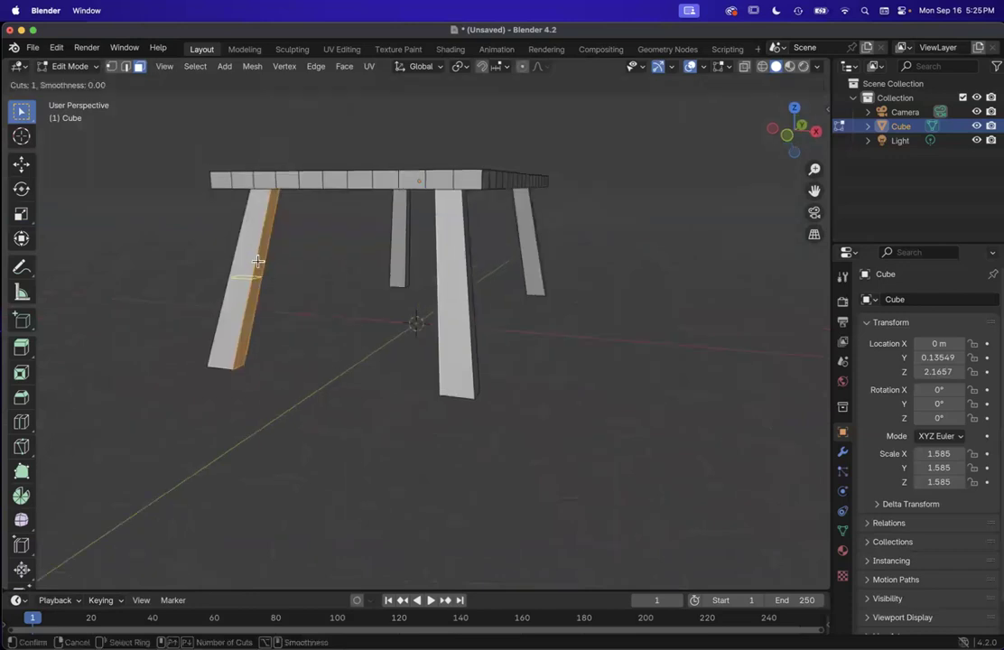
pyautogui.scroll(-1, 258, 262)
pyautogui.scroll(1, 258, 262)
pyautogui.click(259, 250)
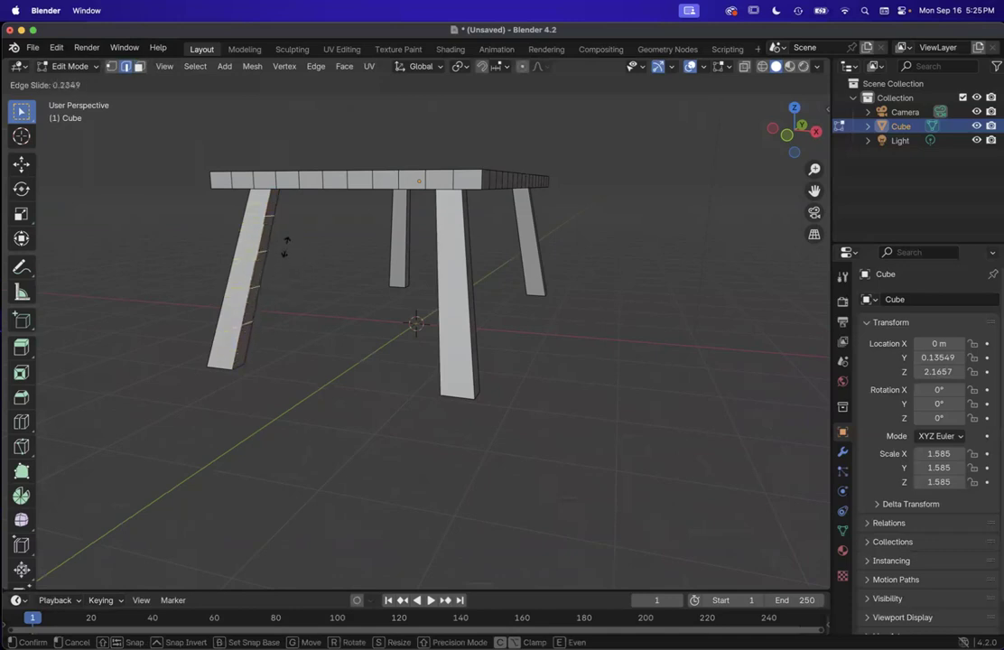
pyautogui.click(283, 252)
# Step: Clear the selection and add four evenly spaced horizontal loop cuts to the opposite leg at the same end, without sliding them
pyautogui.moveTo(312, 222); pyautogui.dragTo(433, 296, button='middle')
pyautogui.moveTo(569, 280); pyautogui.dragTo(542, 271, button='middle')
pyautogui.click(164, 129)
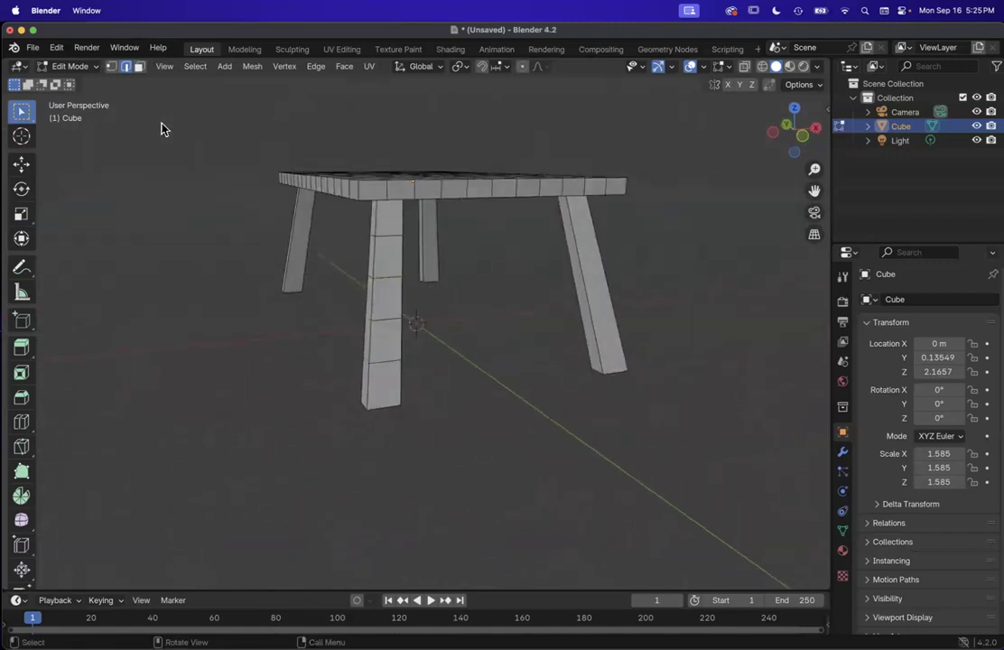
pyautogui.click(139, 66)
pyautogui.click(585, 305)
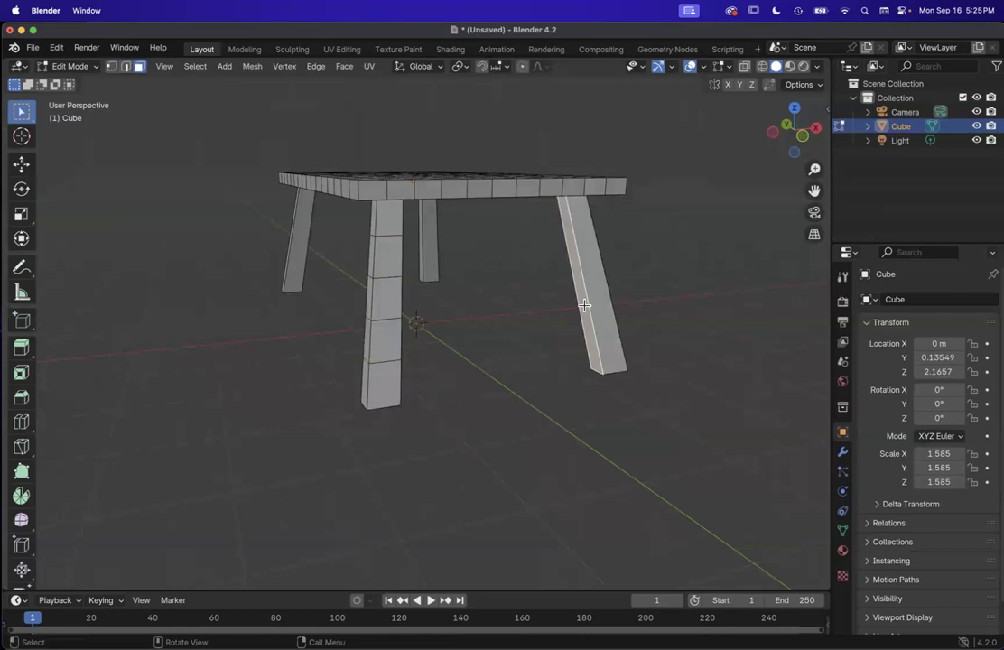
pyautogui.hotkey('ctrl', 'r')
pyautogui.scroll(3, 584, 305)
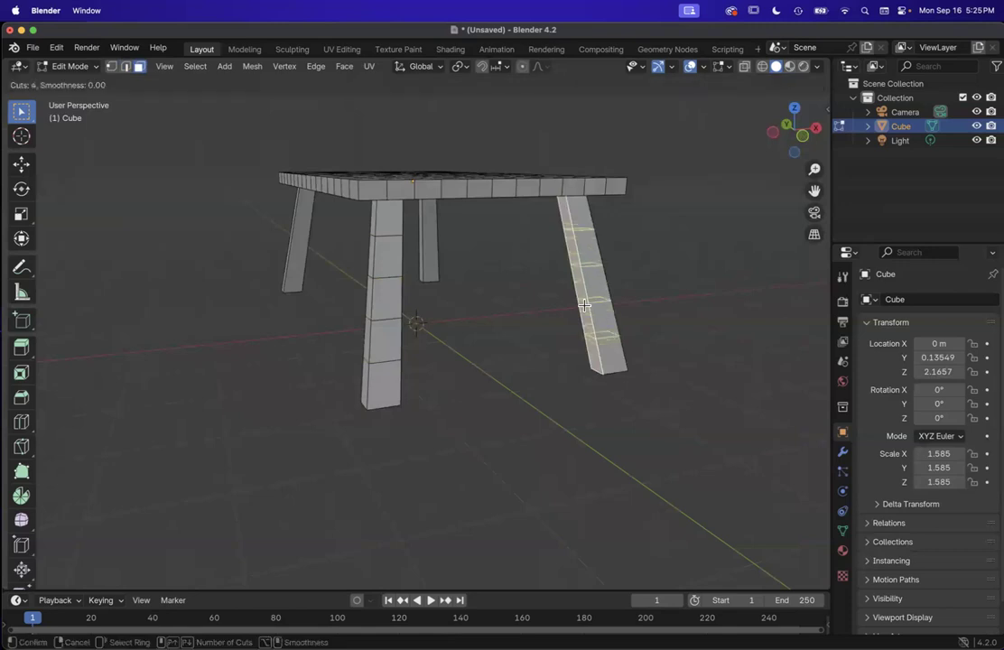
pyautogui.click(584, 305)
pyautogui.rightClick(584, 305)
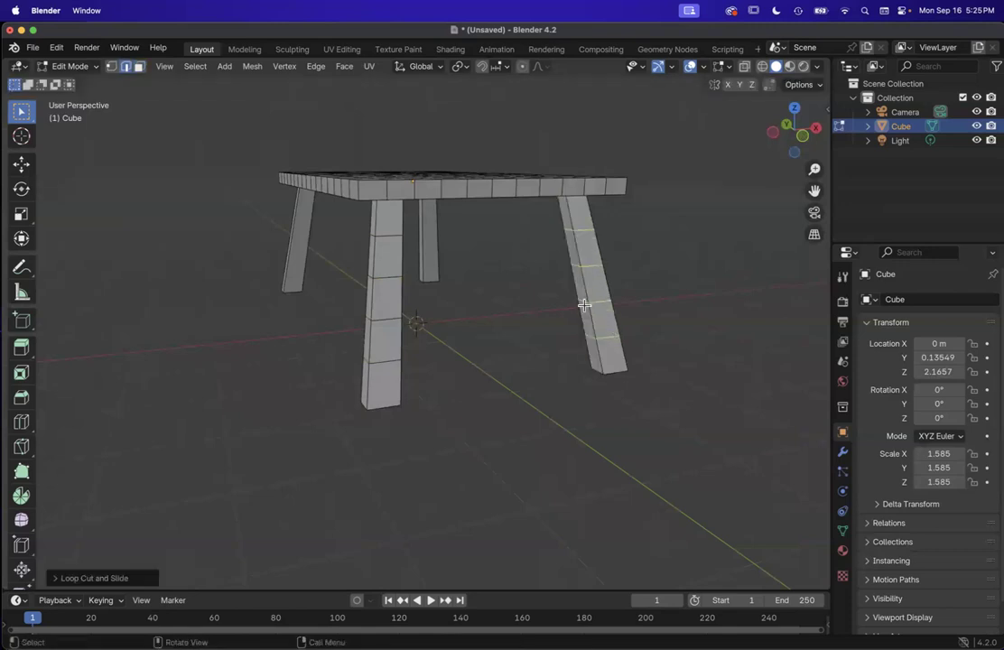
# Step: Examine the loop cuts on both legs at this end of the table from several angles
pyautogui.hscroll(-5, 541, 343)
pyautogui.scroll(3, 482, 397)
pyautogui.scroll(-3, 482, 396)
pyautogui.scroll(3, 480, 395)
pyautogui.hscroll(5, 473, 374)
pyautogui.scroll(-2, 316, 253)
pyautogui.hscroll(-3, 321, 259)
pyautogui.hscroll(3, 298, 307)
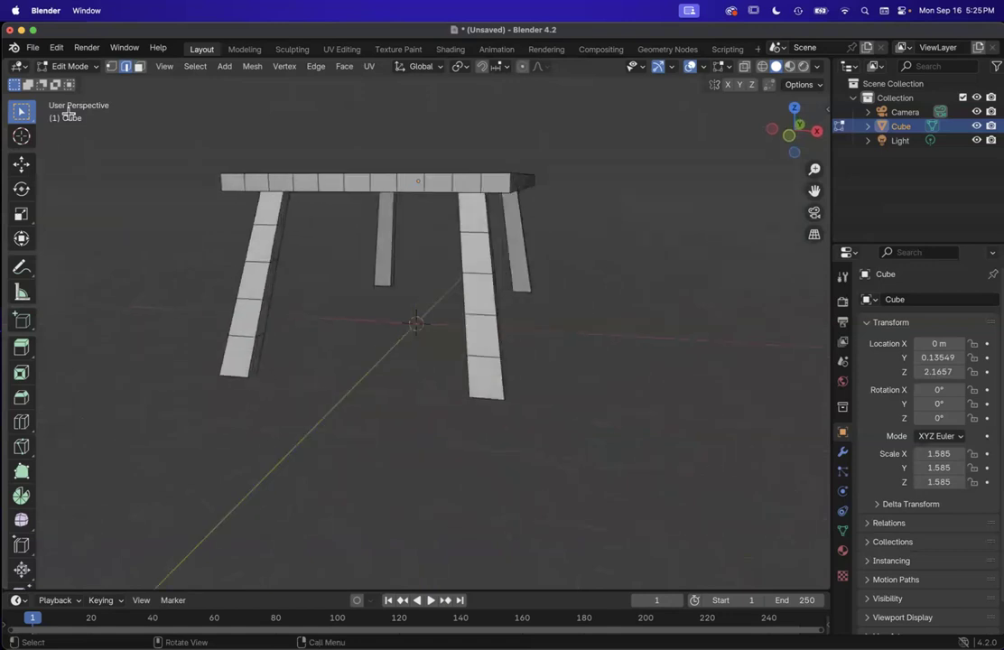
# Step: Select the facing middle inner faces of the two cut legs and join them into a crossbar with Bridge Faces
pyautogui.click(275, 280)
pyautogui.scroll(5, 273, 279)
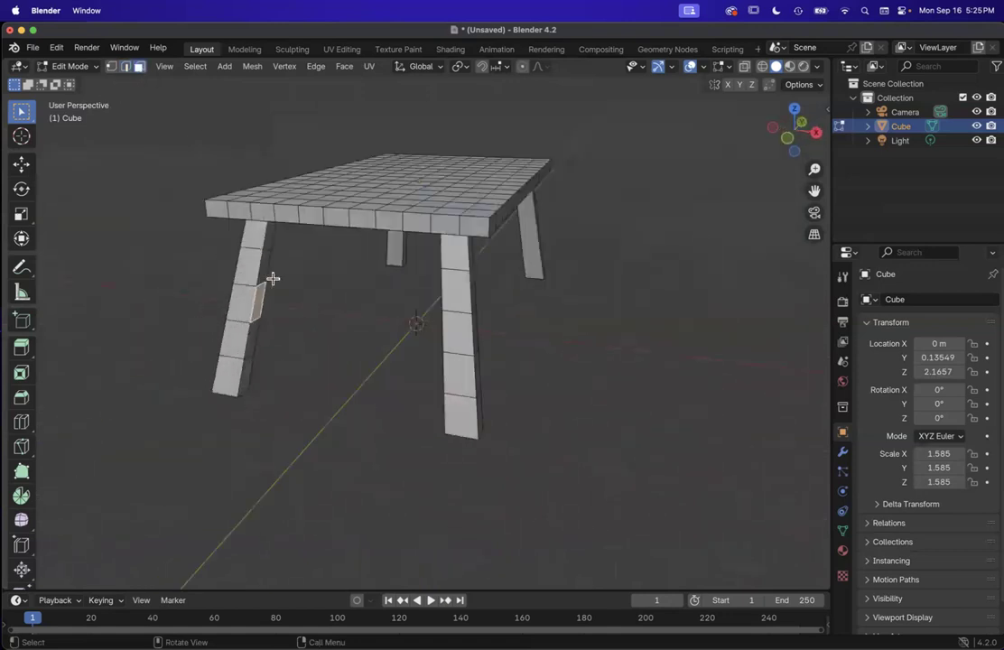
pyautogui.scroll(-4, 273, 279)
pyautogui.hscroll(5, 349, 300)
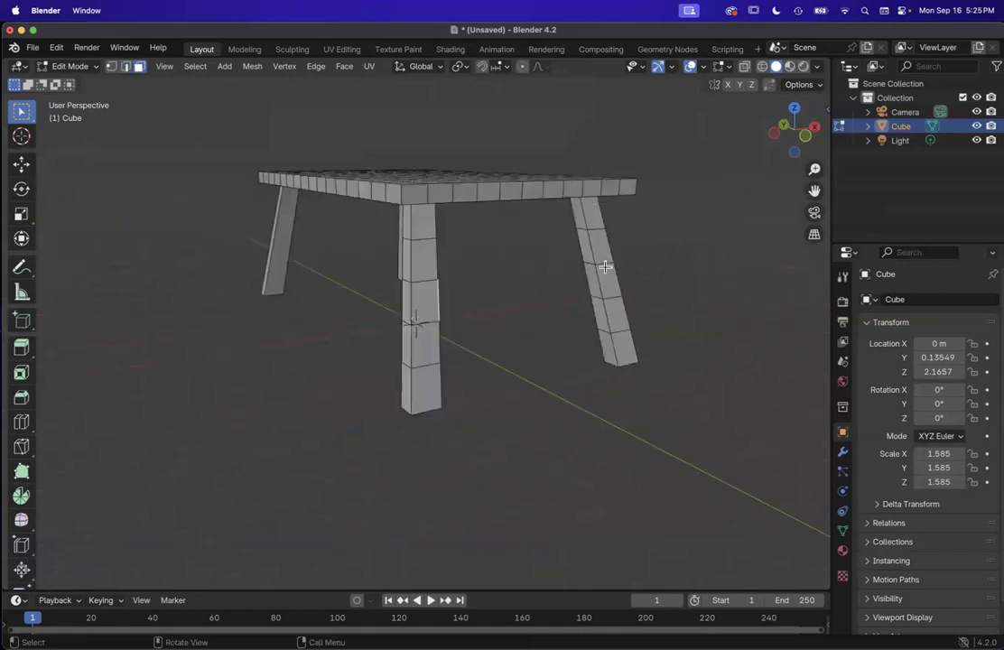
pyautogui.hscroll(8, 595, 272)
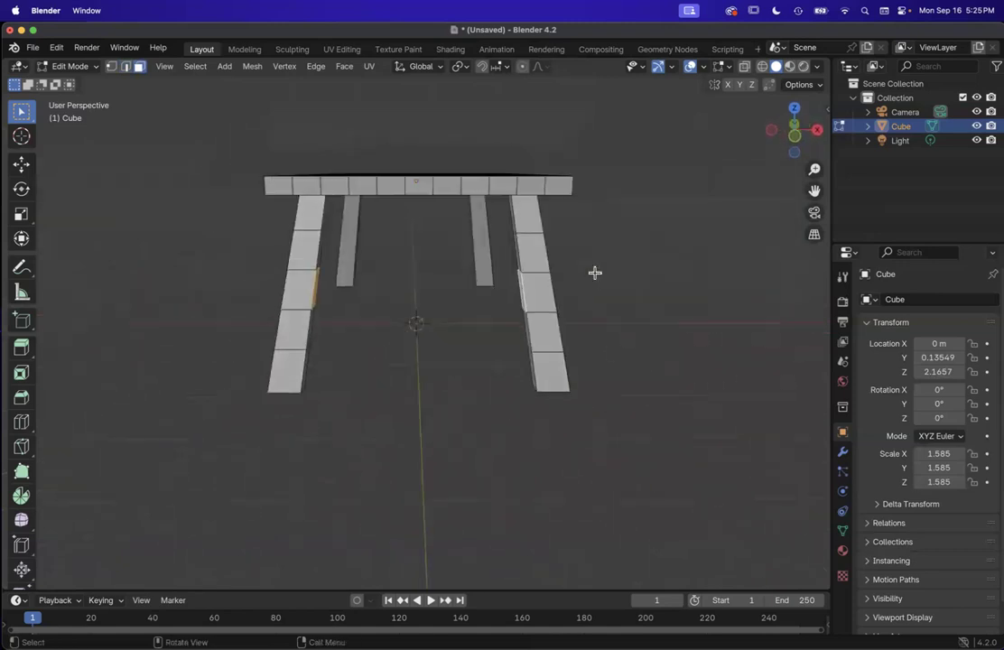
pyautogui.hotkey('ctrl', 'f')
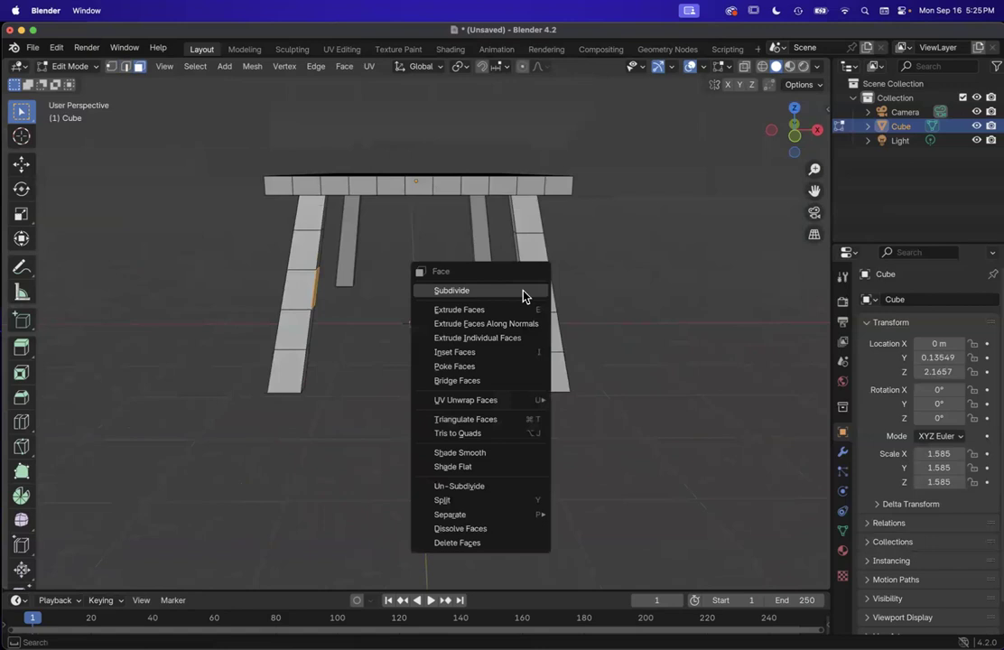
pyautogui.click(495, 381)
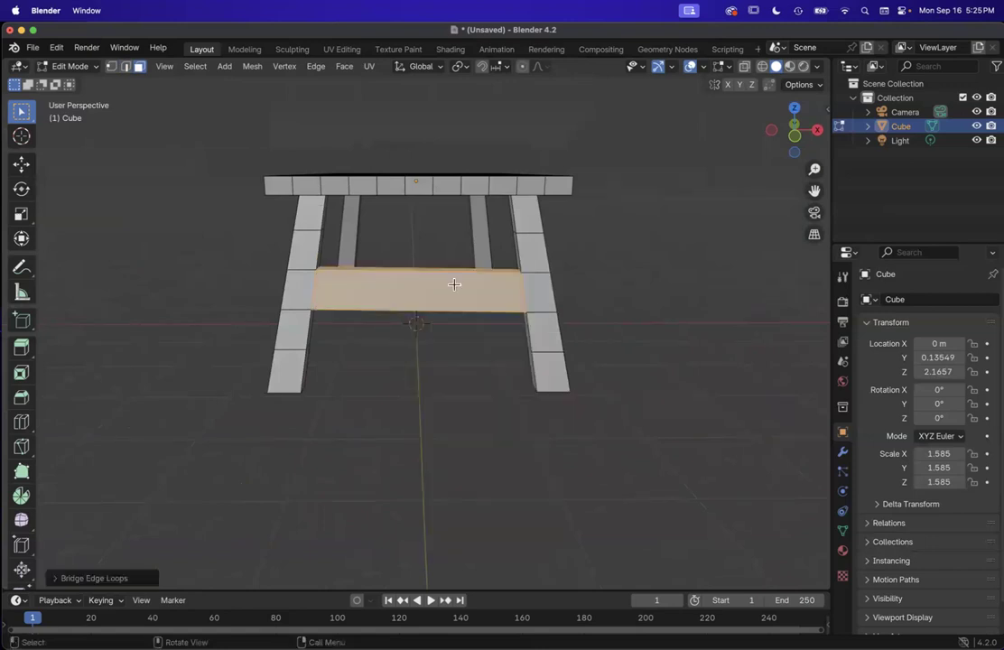
# Step: Select the upper face of the new crossbar and move it down along Z to make the bar slimmer
pyautogui.hscroll(-8, 479, 289)
pyautogui.click(515, 301)
pyautogui.hscroll(-10, 515, 302)
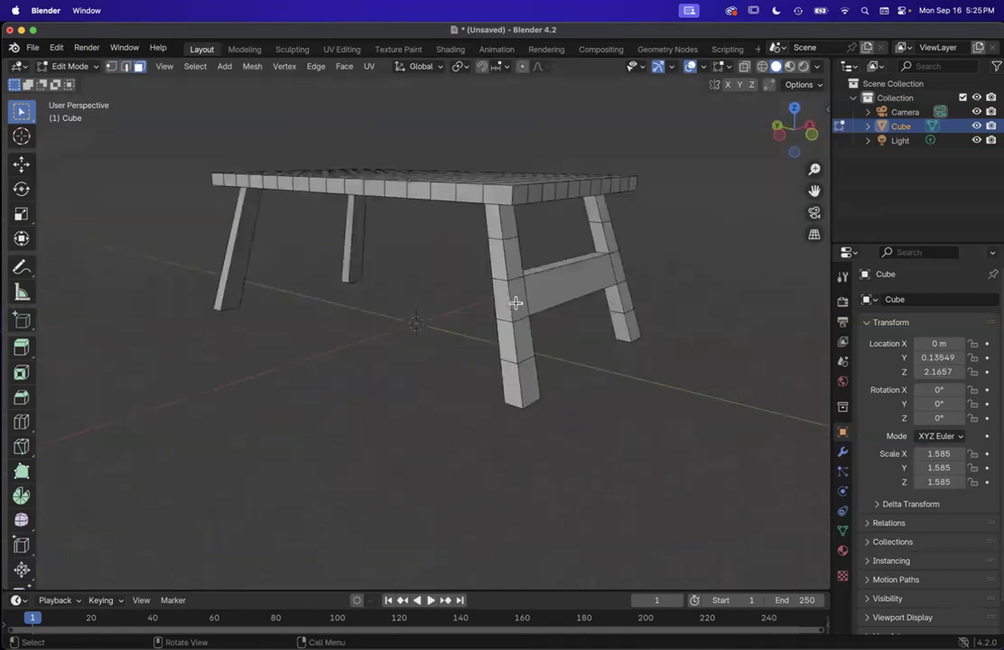
pyautogui.hscroll(-2, 515, 303)
pyautogui.hscroll(-8, 516, 302)
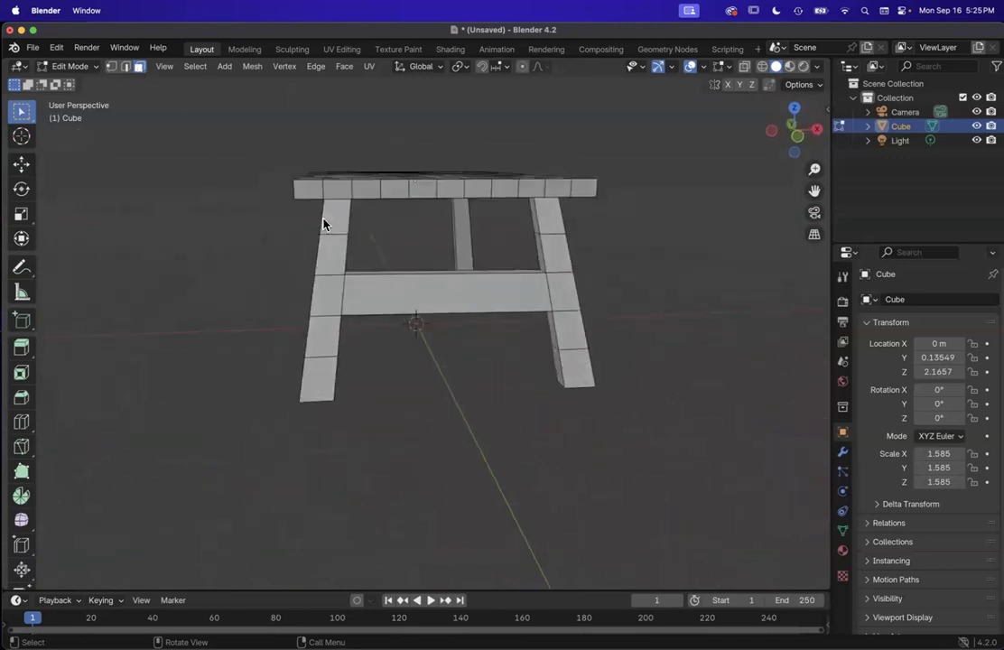
pyautogui.scroll(5, 325, 224)
pyautogui.keyDown('alt'); pyautogui.click(396, 314); pyautogui.keyUp('alt')
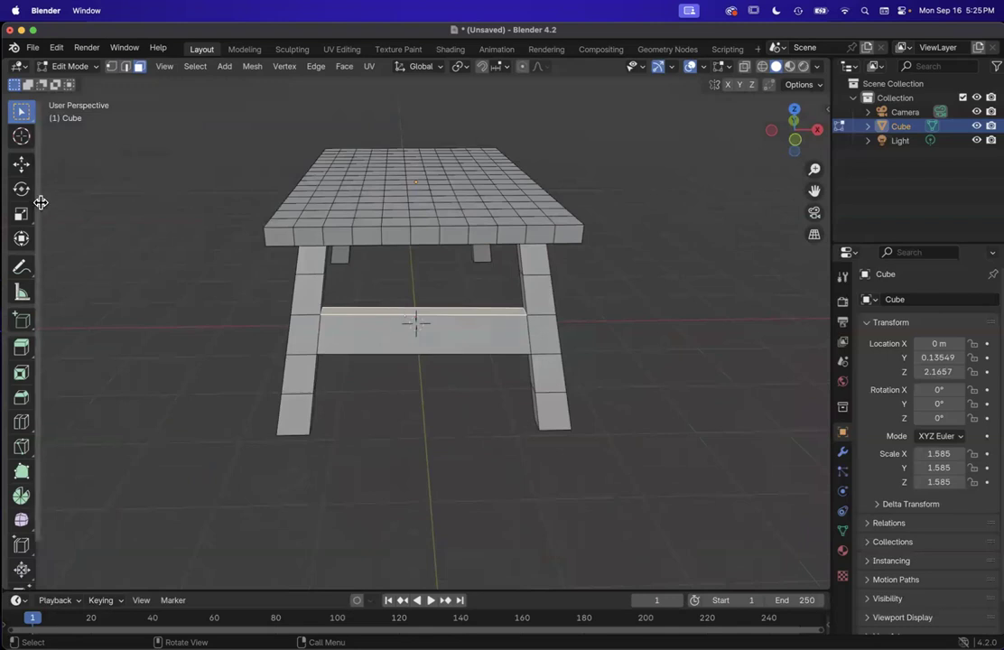
pyautogui.click(22, 164)
pyautogui.moveTo(426, 259); pyautogui.dragTo(417, 272)
# Step: Select the underside face of the crossbar and raise it slightly along Z to slim the bar
pyautogui.hscroll(10, 417, 271)
pyautogui.hscroll(20, 417, 272)
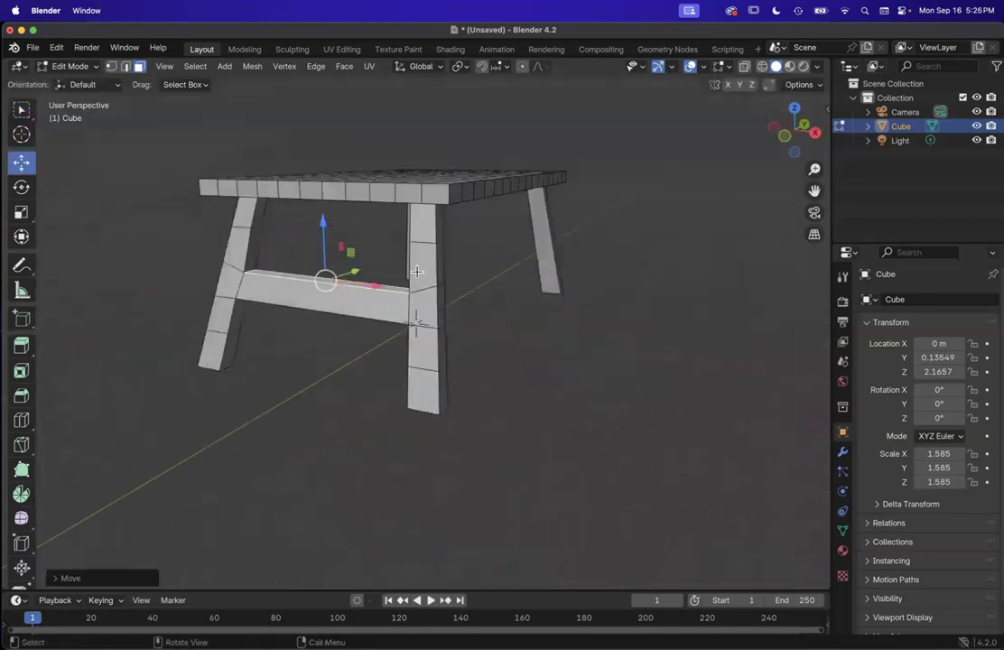
pyautogui.hscroll(20, 417, 272)
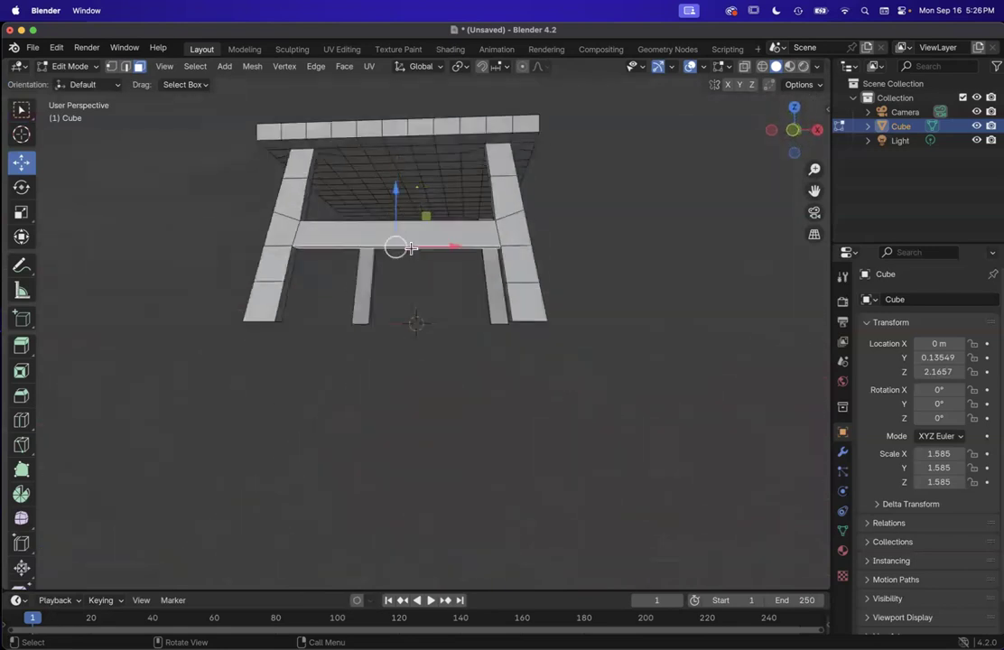
pyautogui.hscroll(20, 410, 248)
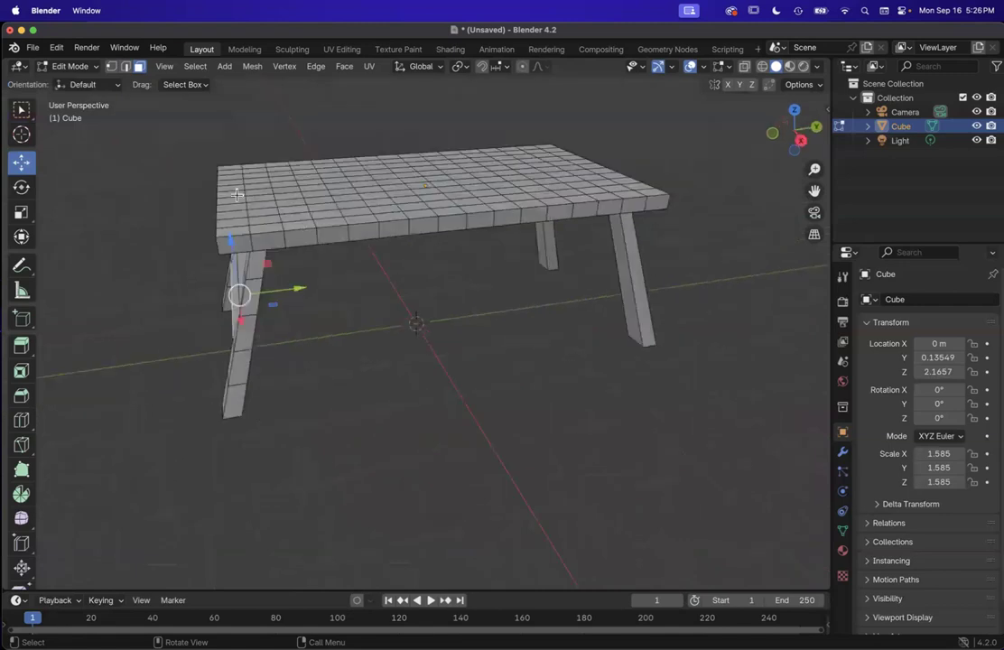
pyautogui.scroll(10, 236, 194)
pyautogui.moveTo(245, 230); pyautogui.dragTo(245, 224)
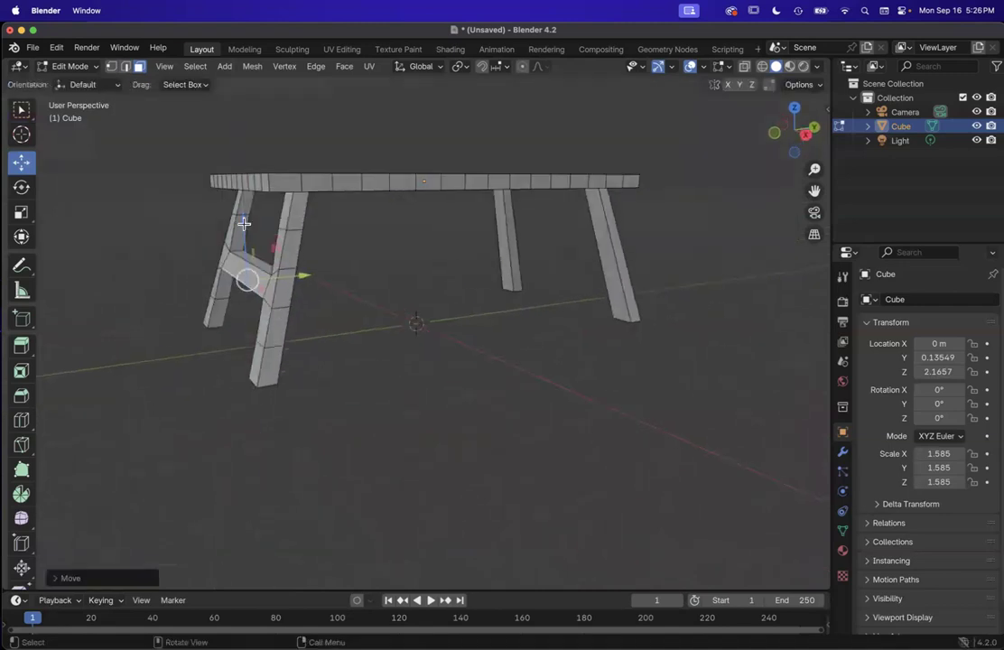
# Step: Shift the crossbar's underside face slightly along Y to follow the leg's slope, checking it in the right orthographic view
pyautogui.hscroll(5, 304, 282)
pyautogui.moveTo(303, 271); pyautogui.dragTo(306, 271)
pyautogui.scroll(5, 305, 270)
pyautogui.click(801, 129)
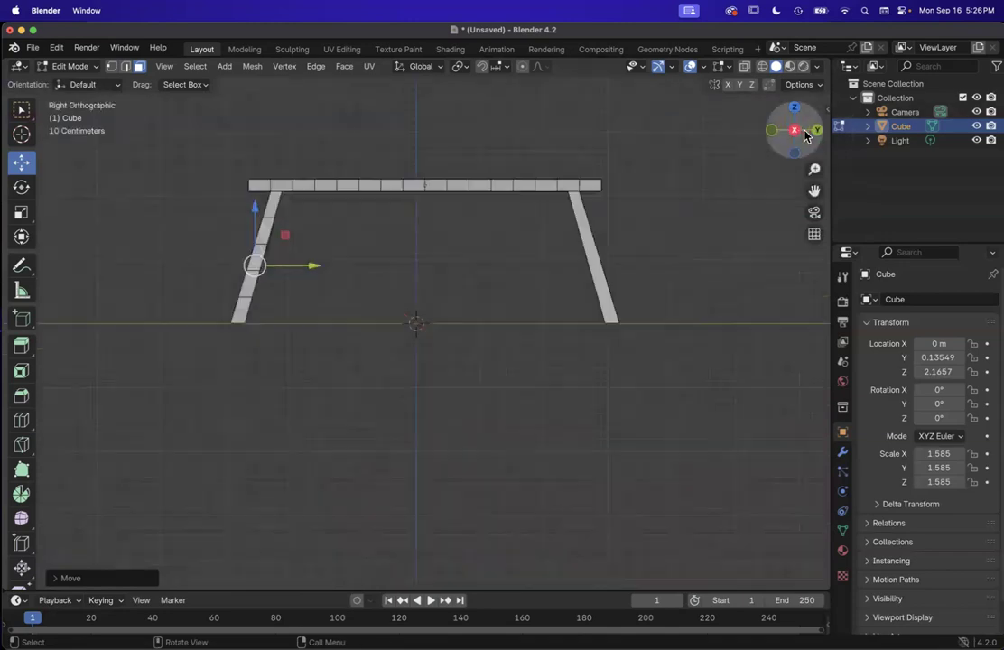
pyautogui.click(497, 184)
pyautogui.scroll(3, 232, 277)
pyautogui.scroll(-5, 232, 277)
pyautogui.click(276, 278)
pyautogui.scroll(5, 279, 278)
pyautogui.hscroll(-2, 279, 278)
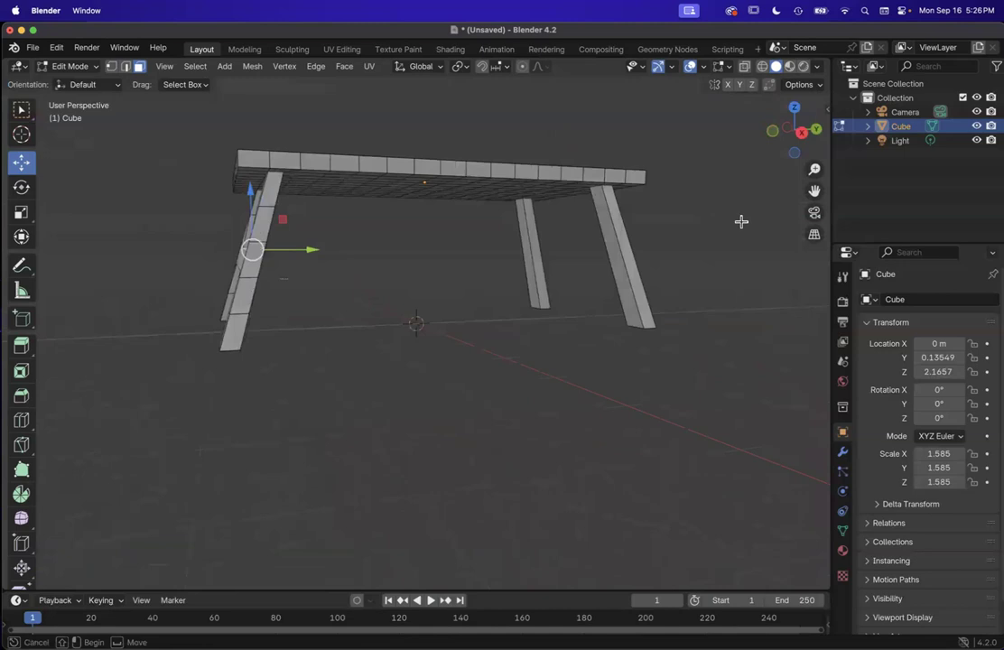
pyautogui.click(796, 131)
pyautogui.moveTo(321, 251); pyautogui.dragTo(314, 251)
pyautogui.scroll(-10, 314, 251)
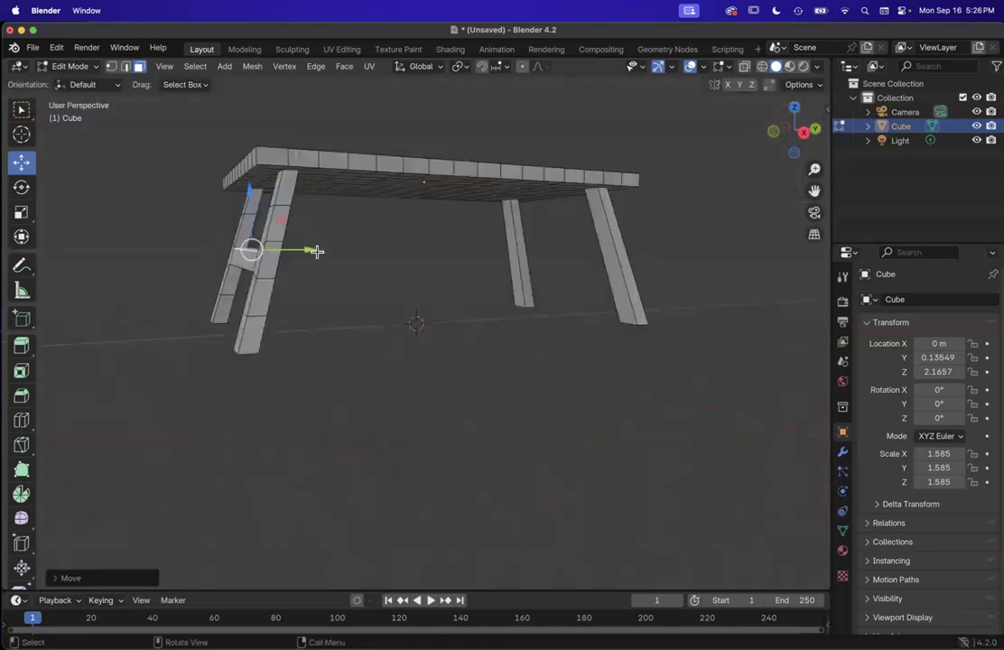
# Step: Examine the slimmed crossbar and the whole table from below, above and the side
pyautogui.scroll(-8, 592, 310)
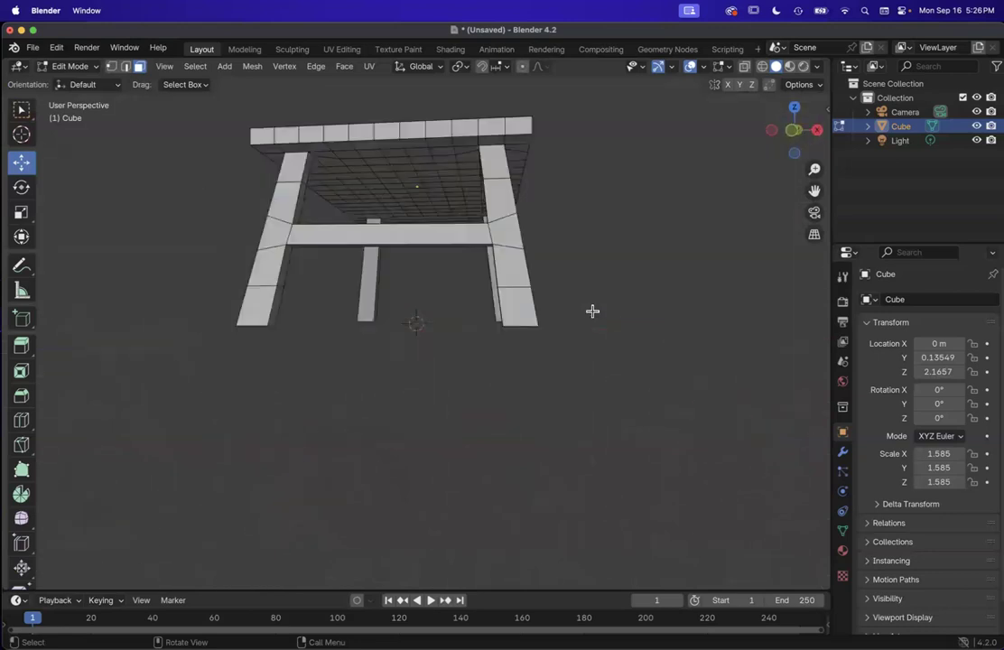
pyautogui.scroll(12, 592, 310)
pyautogui.scroll(-12, 593, 311)
pyautogui.scroll(6, 592, 311)
pyautogui.scroll(-6, 593, 310)
pyautogui.scroll(10, 593, 311)
pyautogui.scroll(4, 592, 311)
pyautogui.scroll(-8, 592, 310)
pyautogui.scroll(6, 592, 311)
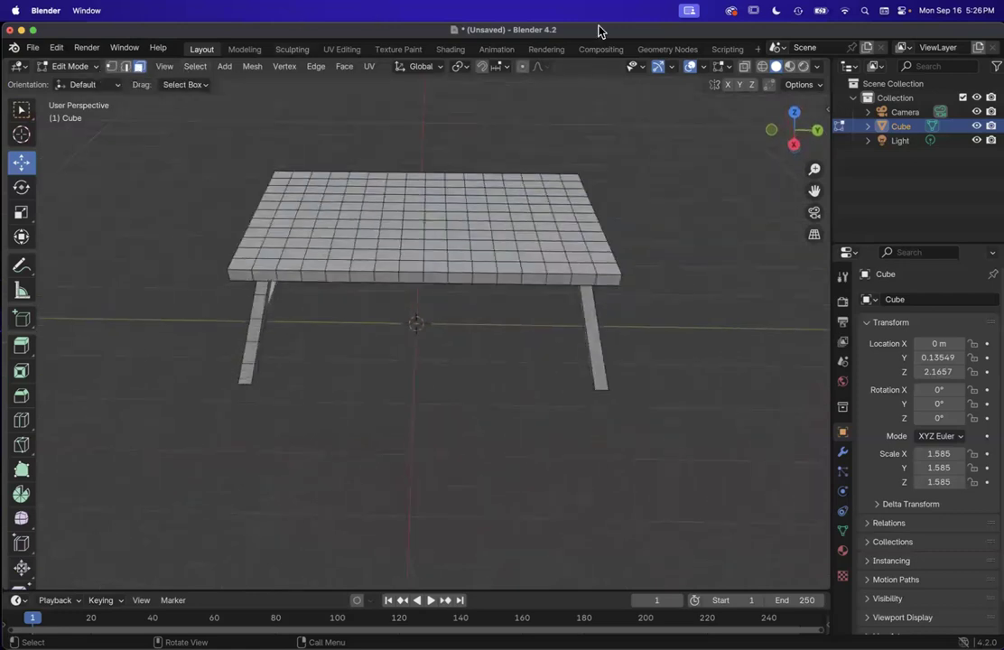
# Step: Turn on X-ray display and switch to vertex selection for the table mesh
pyautogui.click(744, 67)
pyautogui.scroll(-10, 651, 315)
pyautogui.scroll(10, 651, 315)
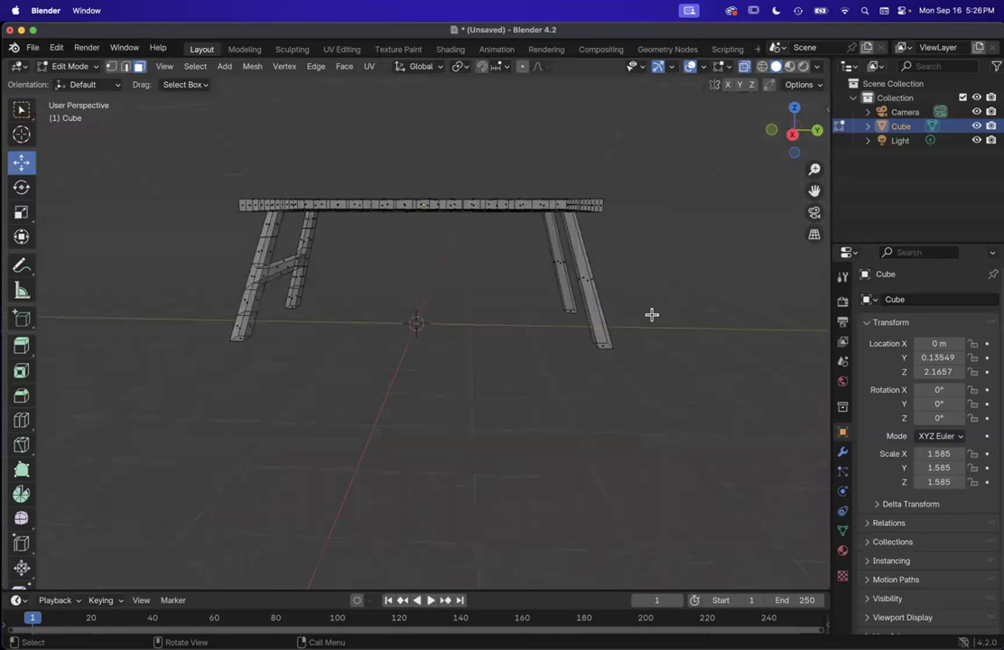
pyautogui.scroll(5, 652, 315)
pyautogui.hscroll(-3, 652, 315)
pyautogui.scroll(-5, 652, 315)
pyautogui.hscroll(-3, 651, 315)
pyautogui.click(113, 69)
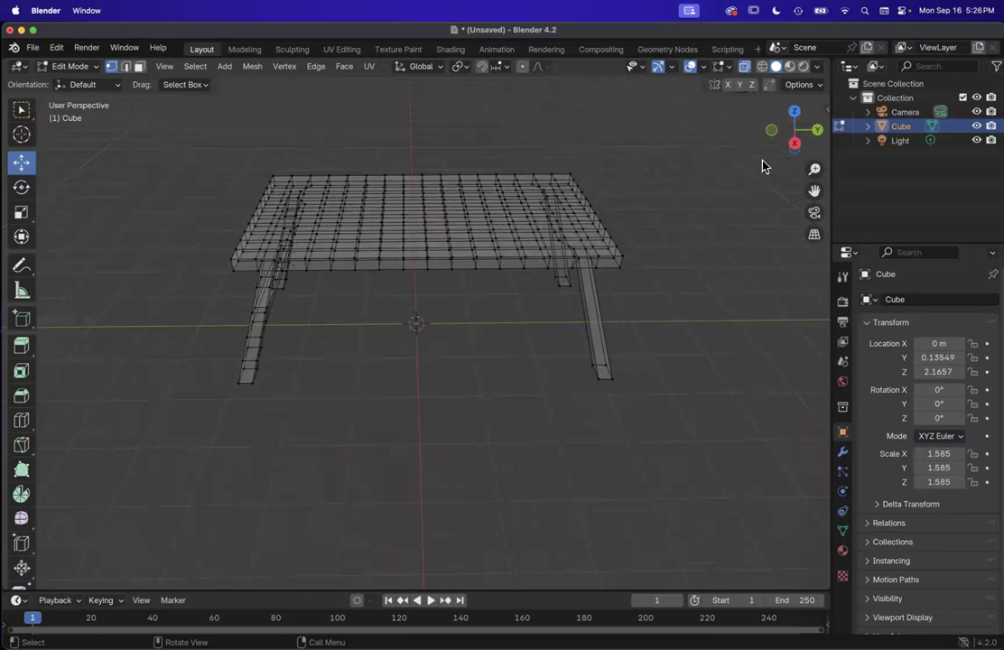
# Step: Box-select the half of the table without the crossbar, including its two legs, and delete its vertices
pyautogui.hscroll(5, 594, 319)
pyautogui.hscroll(-4, 594, 319)
pyautogui.moveTo(691, 463); pyautogui.dragTo(440, 126)
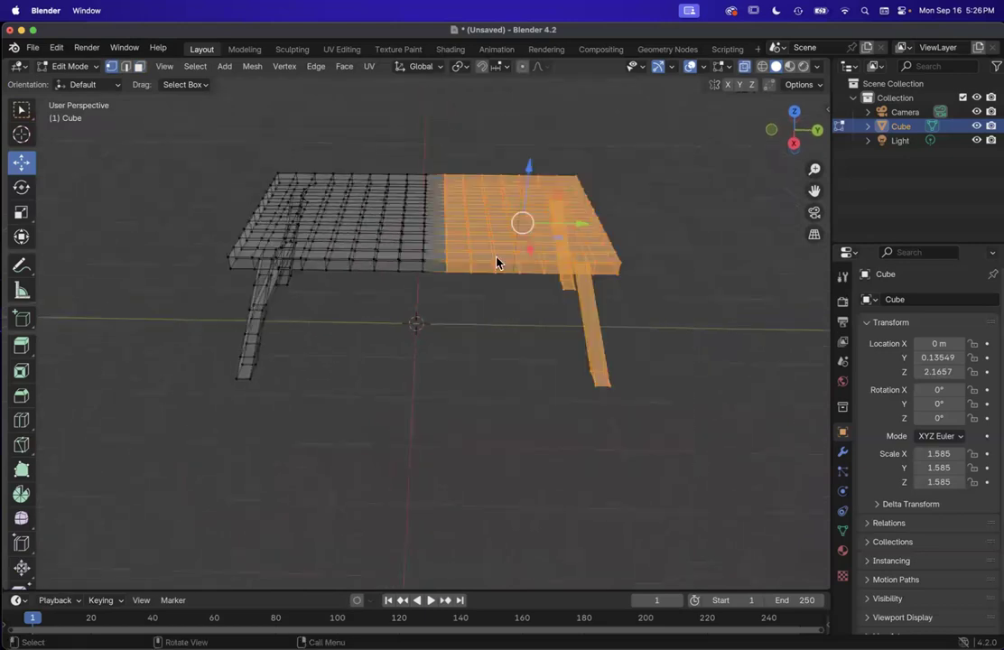
pyautogui.scroll(5, 507, 298)
pyautogui.scroll(-3, 606, 352)
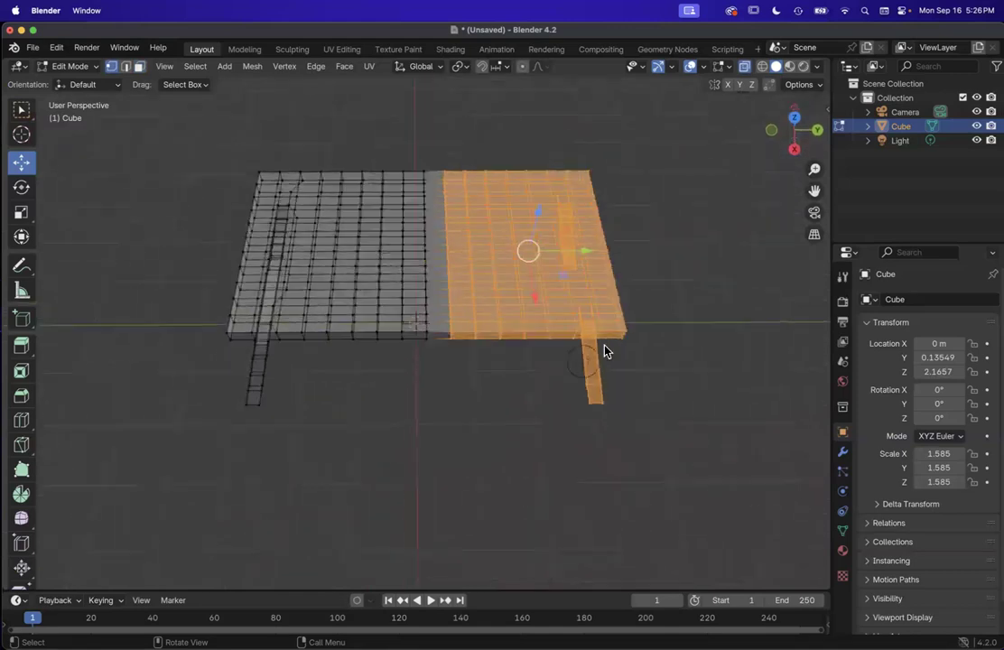
pyautogui.scroll(-5, 607, 351)
pyautogui.hscroll(-4, 607, 351)
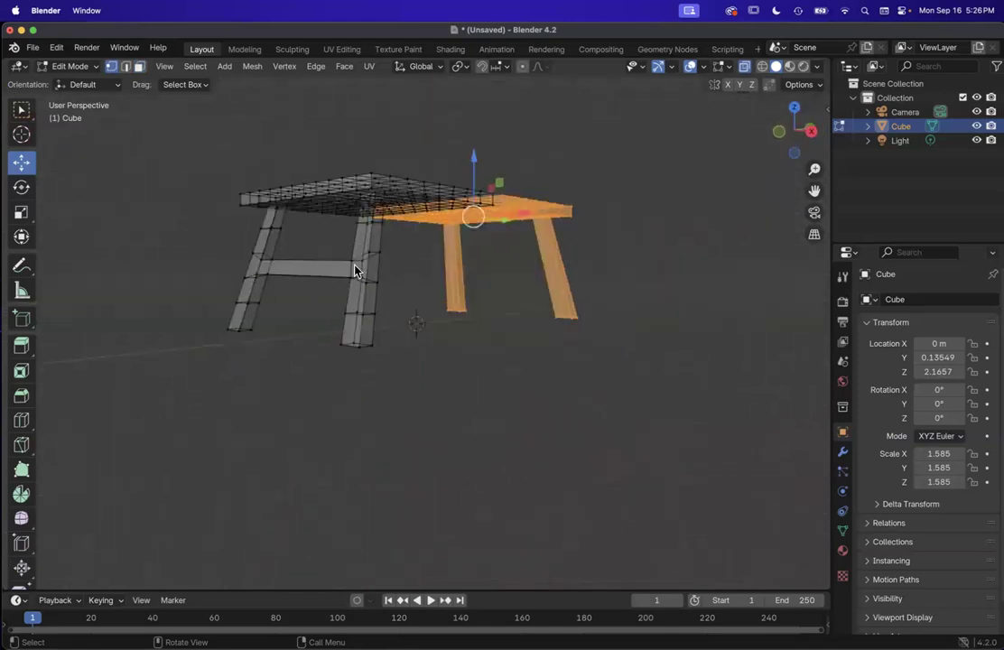
pyautogui.scroll(-3, 356, 270)
pyautogui.scroll(3, 538, 249)
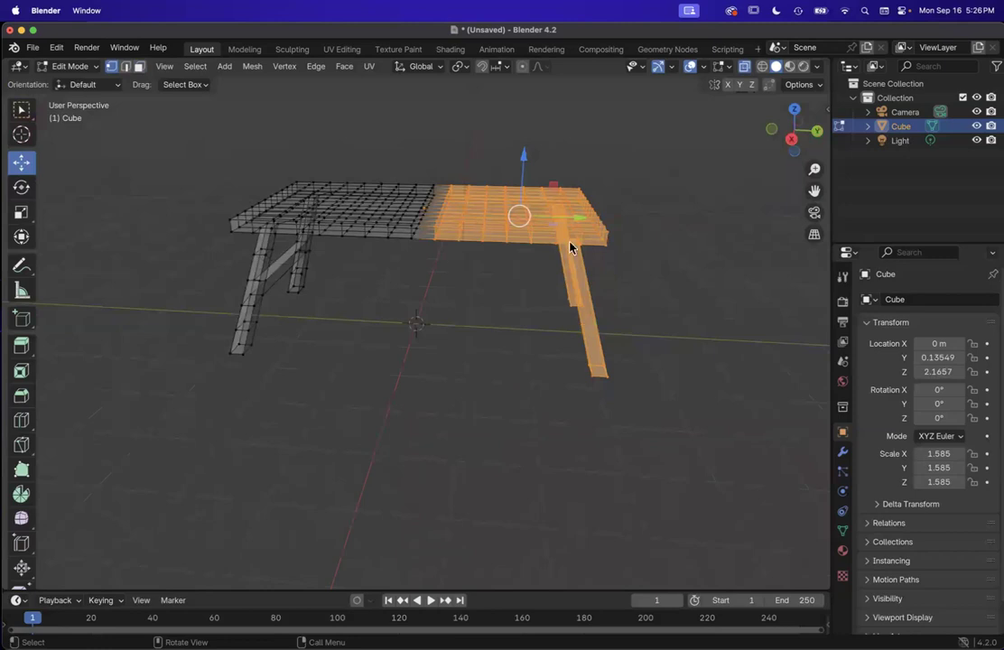
pyautogui.press('x')
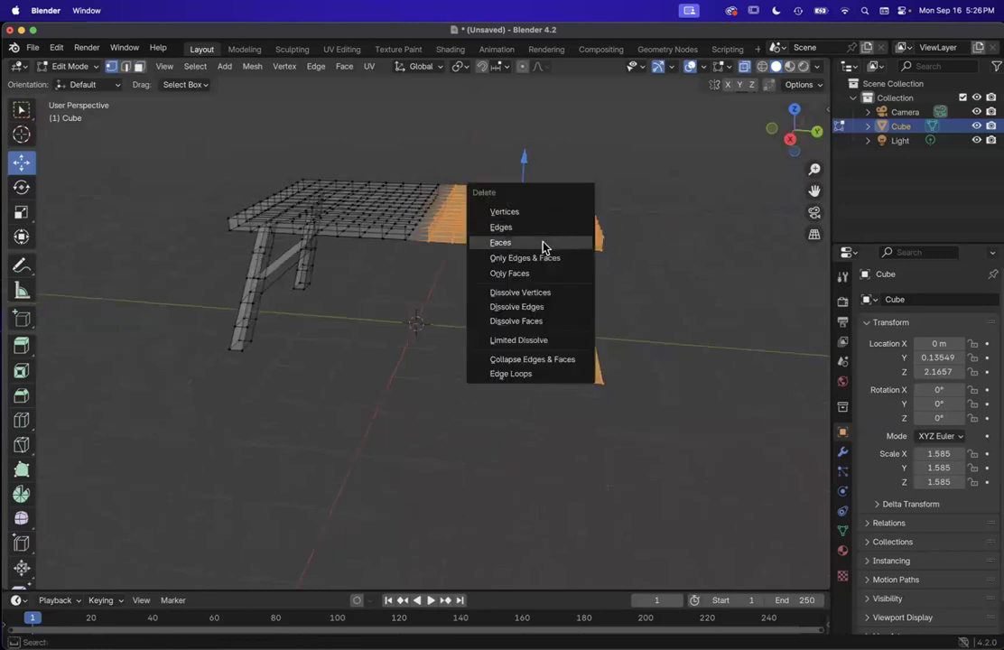
pyautogui.click(505, 211)
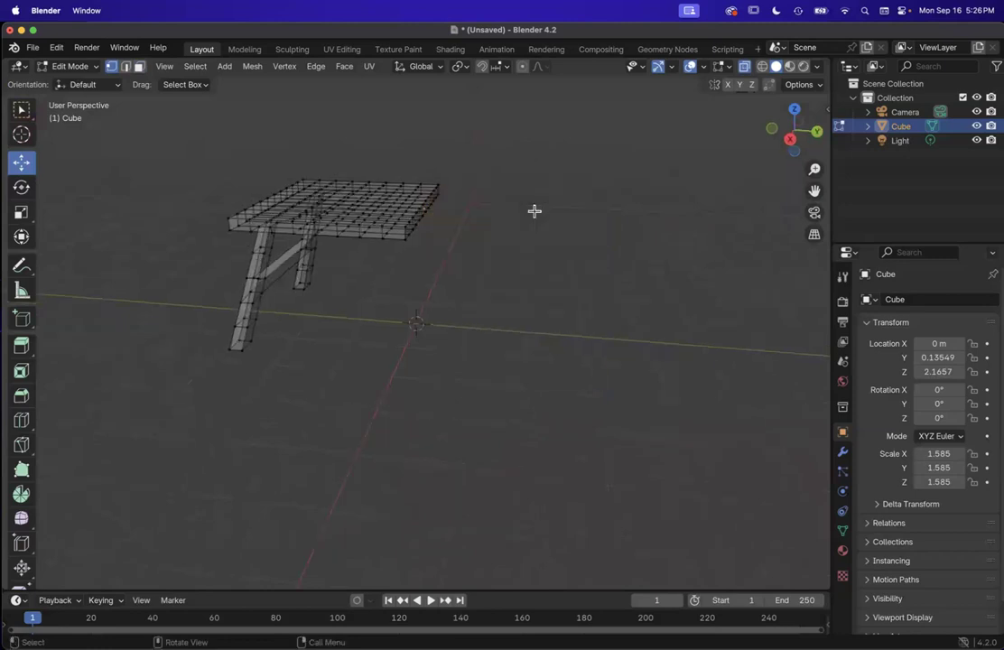
# Step: Switch to Object Mode and select the remaining half of the table
pyautogui.scroll(5, 533, 210)
pyautogui.click(99, 67)
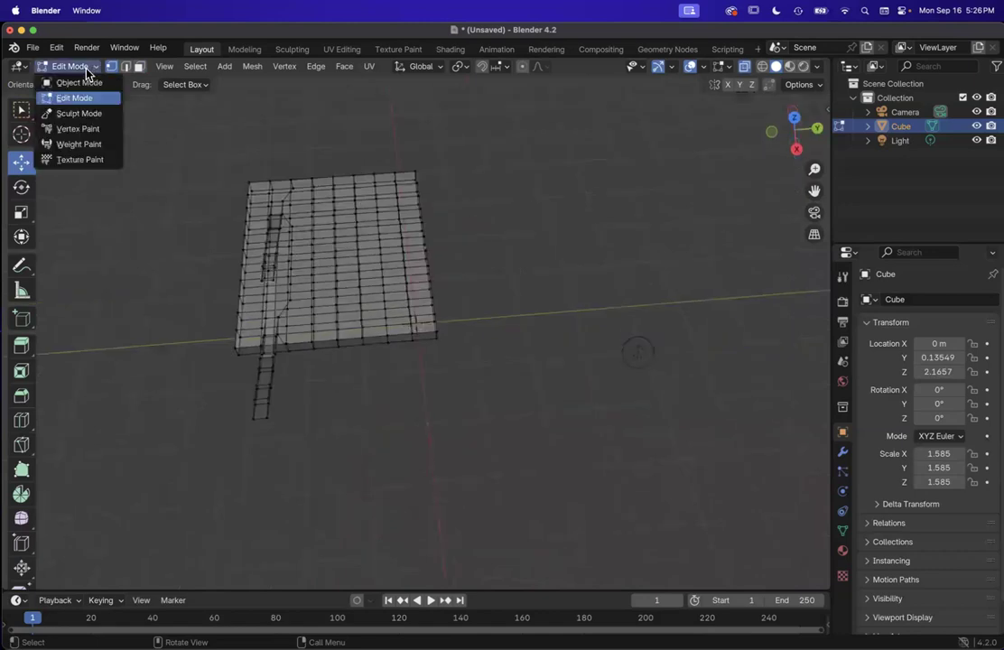
pyautogui.click(85, 82)
pyautogui.click(622, 342)
pyautogui.hscroll(5, 622, 342)
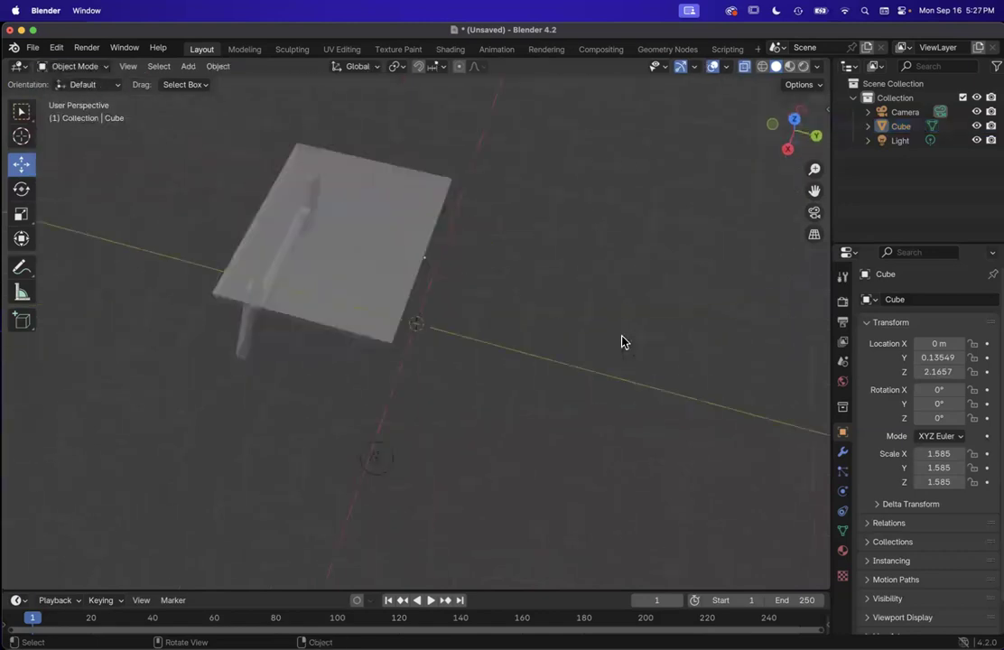
pyautogui.scroll(-8, 622, 342)
pyautogui.hscroll(-8, 622, 342)
pyautogui.scroll(4, 622, 342)
pyautogui.click(337, 230)
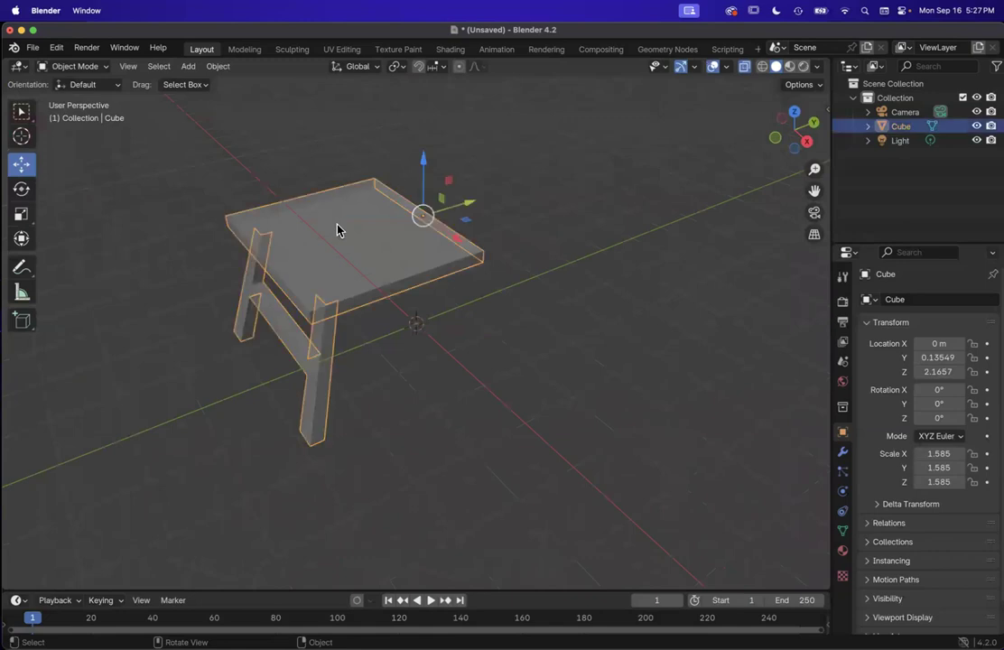
# Step: Add a Mirror modifier to the half table
pyautogui.scroll(4, 337, 230)
pyautogui.scroll(-6, 337, 231)
pyautogui.hscroll(-6, 337, 230)
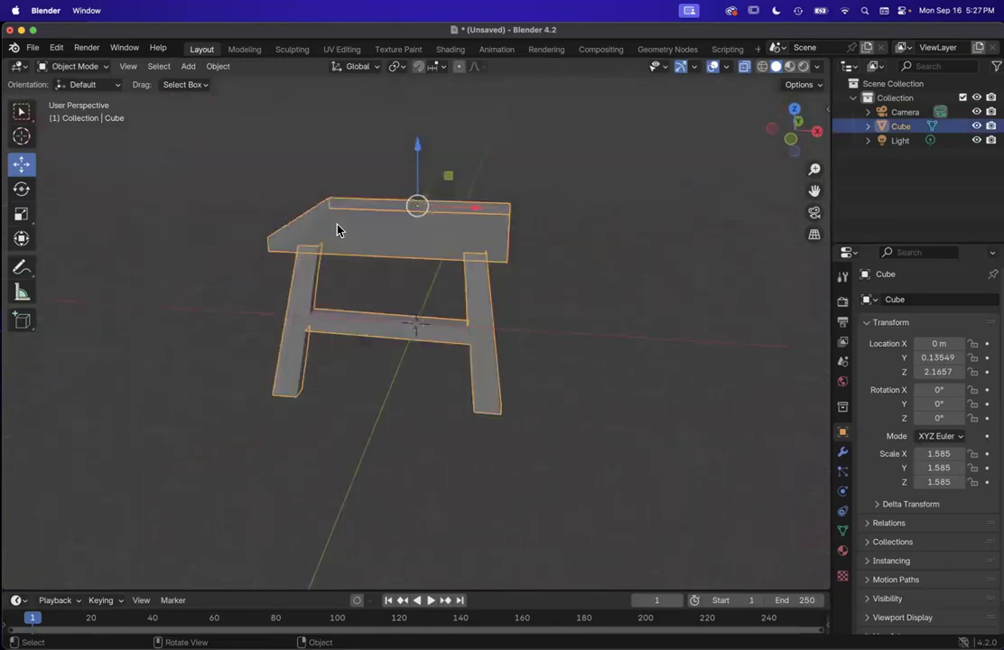
pyautogui.scroll(3, 337, 230)
pyautogui.hscroll(4, 337, 230)
pyautogui.hscroll(4, 419, 261)
pyautogui.scroll(-2, 419, 261)
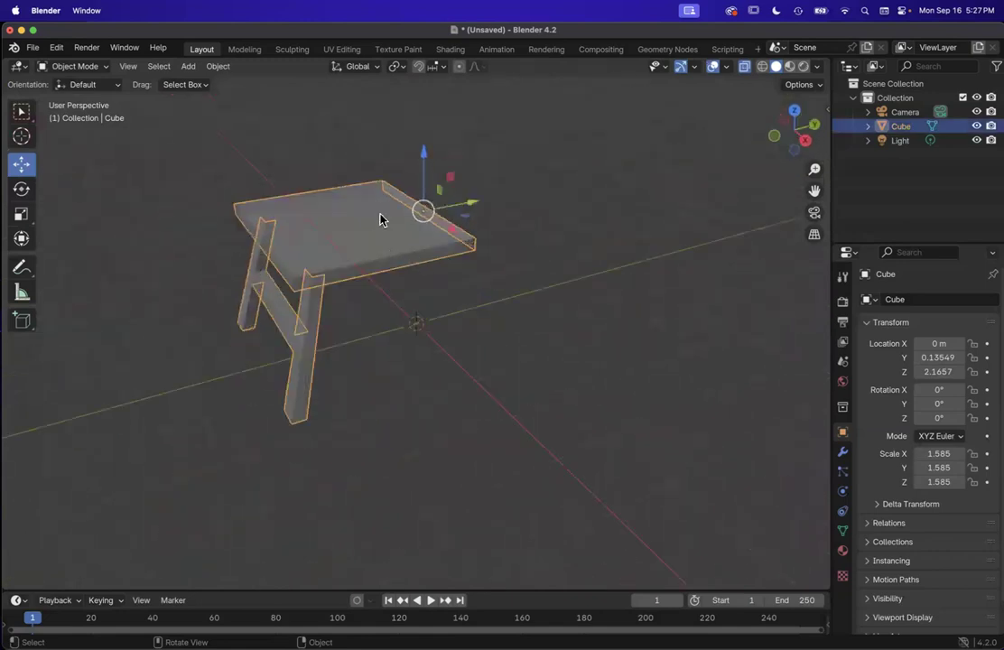
pyautogui.click(842, 454)
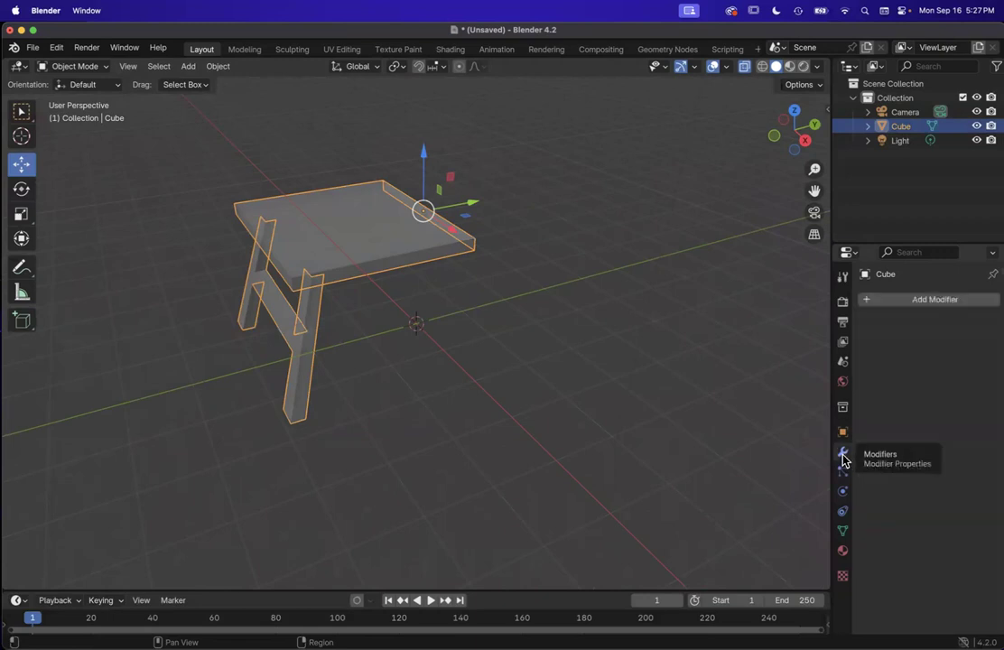
pyautogui.click(884, 304)
pyautogui.click(885, 300)
pyautogui.write('mirr')
pyautogui.click(738, 327)
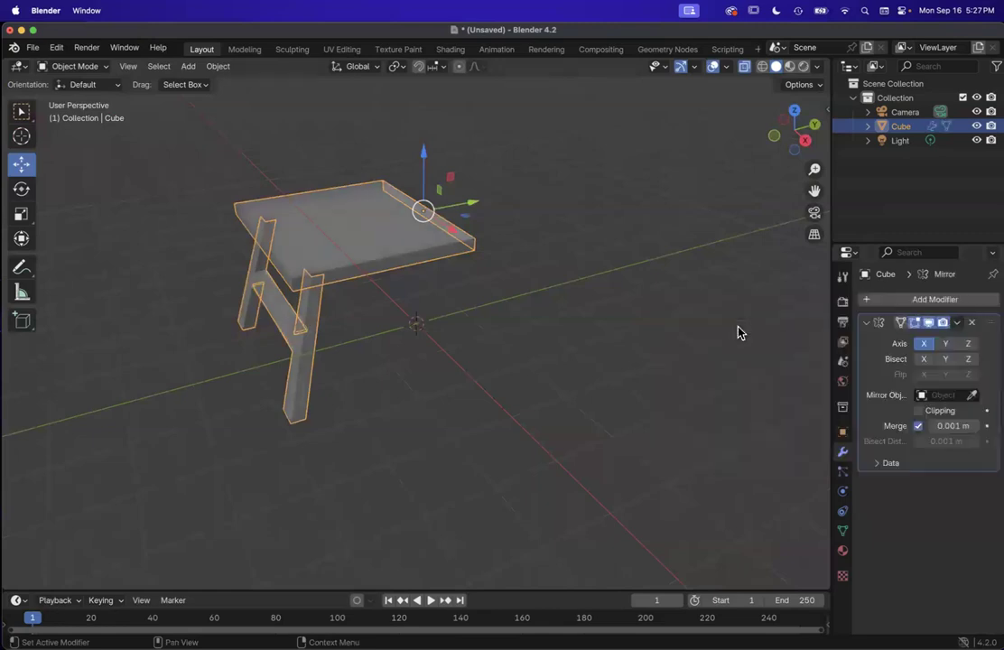
# Step: Set the Mirror modifier to mirror across the Y axis only, with X turned off
pyautogui.hscroll(5, 591, 334)
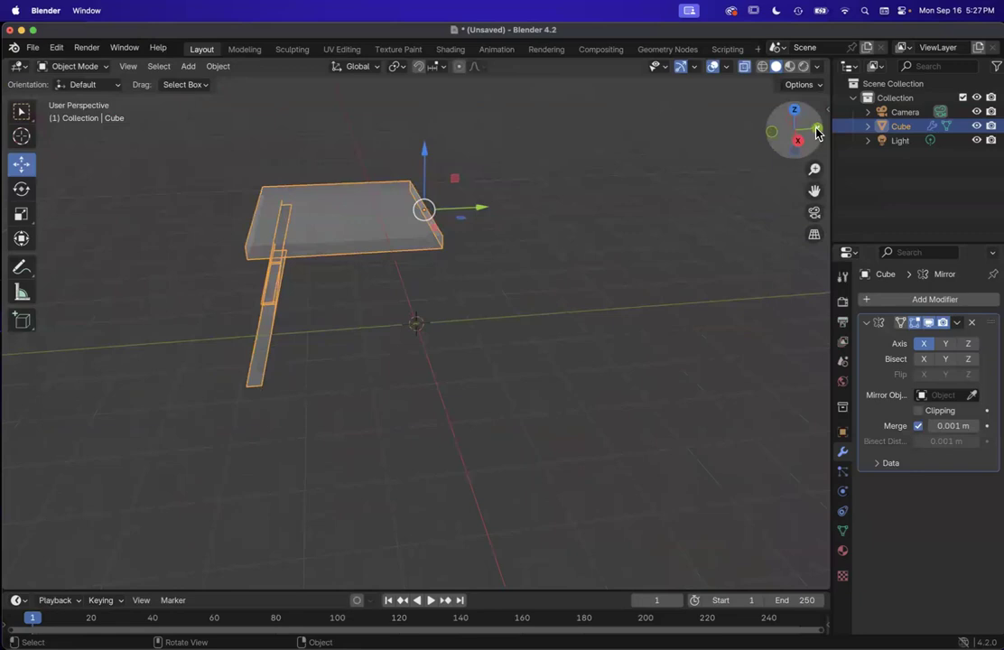
pyautogui.click(945, 344)
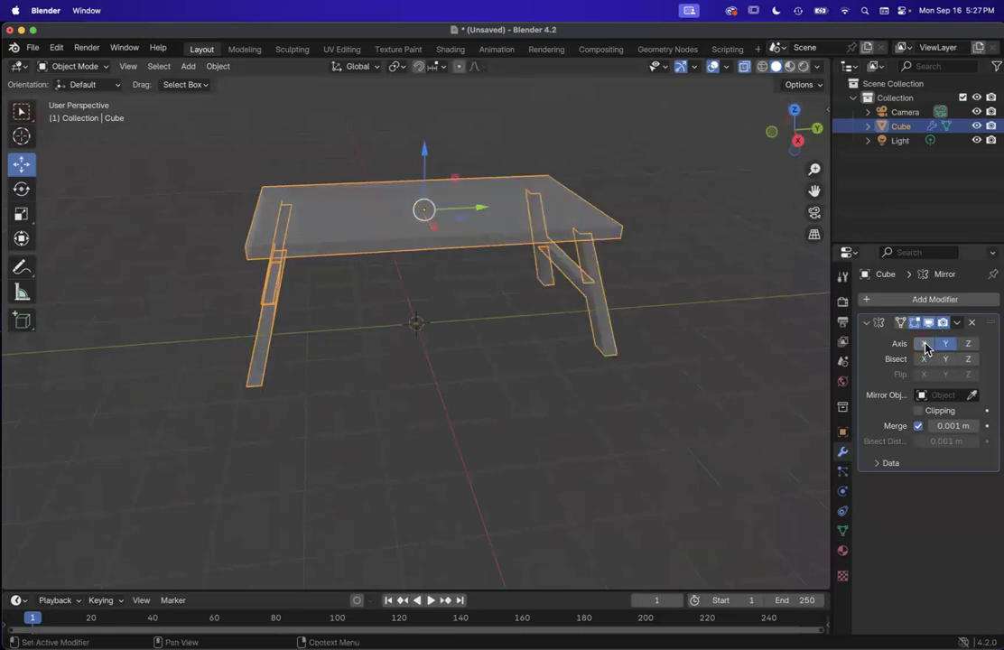
pyautogui.scroll(10, 507, 292)
pyautogui.scroll(-4, 507, 291)
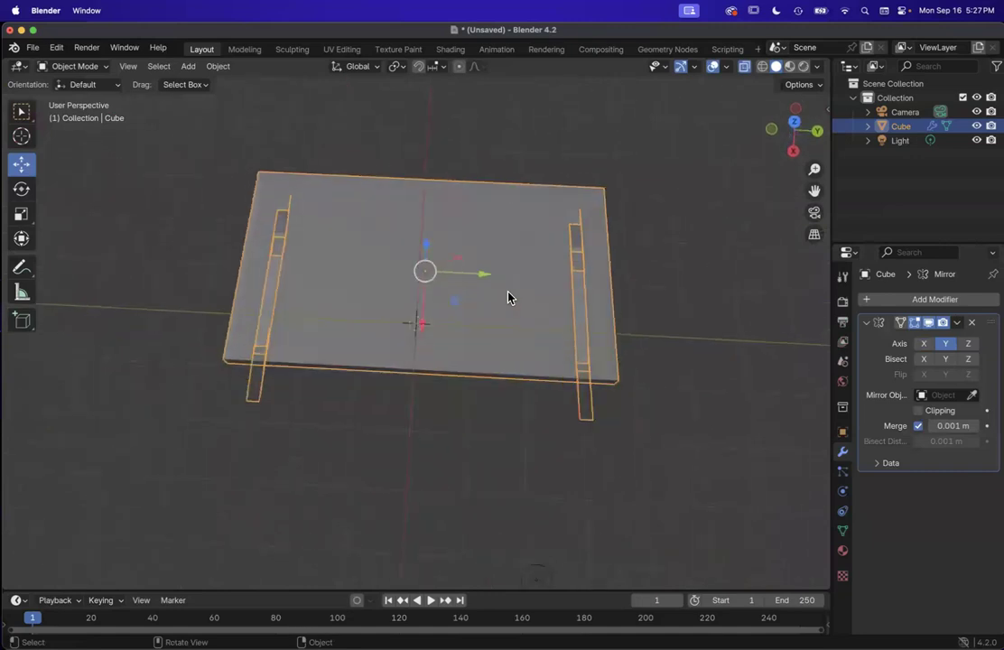
pyautogui.scroll(-10, 508, 298)
pyautogui.scroll(10, 507, 298)
pyautogui.scroll(-3, 507, 297)
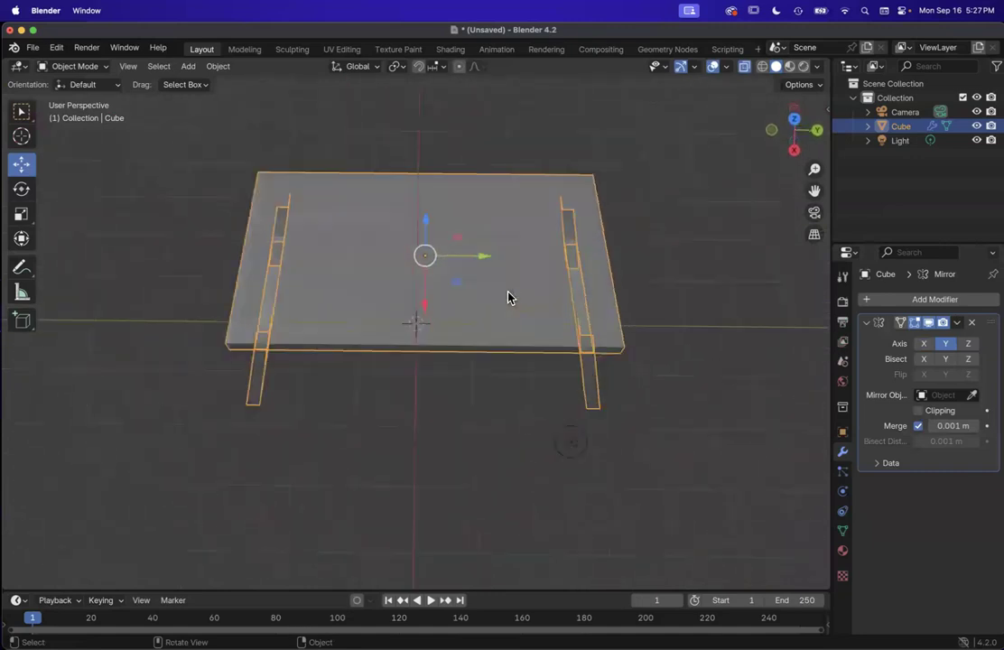
pyautogui.scroll(-5, 507, 298)
pyautogui.scroll(3, 507, 298)
# Step: Reselect the mirrored table, nudge it slightly along Y, and turn off X-ray display
pyautogui.click(568, 381)
pyautogui.click(410, 213)
pyautogui.moveTo(484, 223)
pyautogui.mouseDown()
pyautogui.moveTo(457, 228)
pyautogui.moveTo(478, 230)
pyautogui.mouseUp()
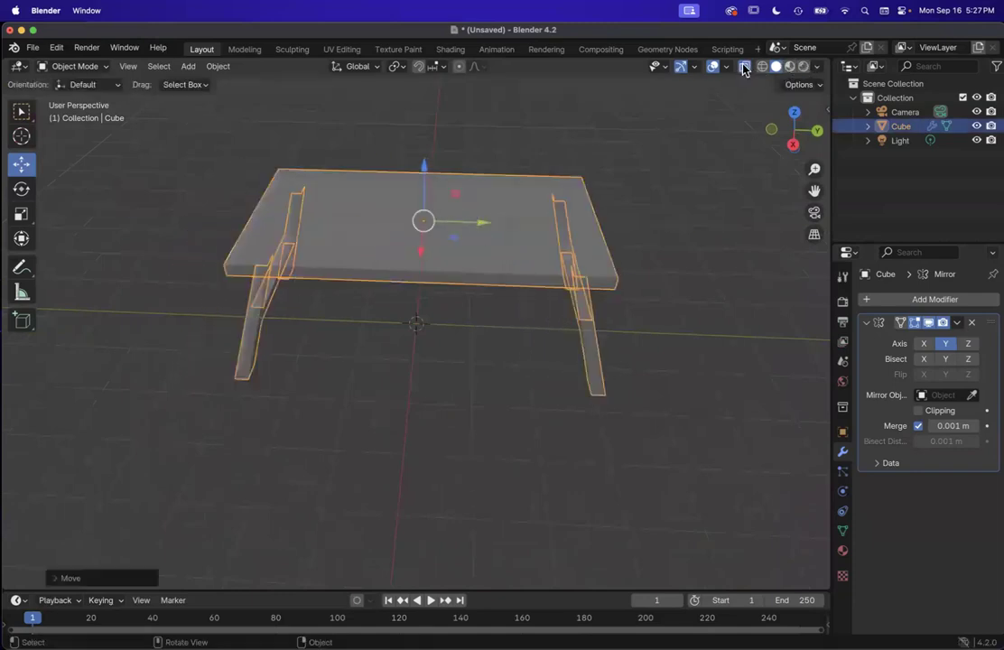
pyautogui.click(744, 66)
# Step: Examine the mirrored table from all sides, including the legs and crossbars at both ends
pyautogui.click(509, 356)
pyautogui.hscroll(-10, 508, 356)
pyautogui.scroll(2, 353, 290)
pyautogui.scroll(5, 353, 290)
pyautogui.click(402, 349)
pyautogui.hscroll(8, 402, 349)
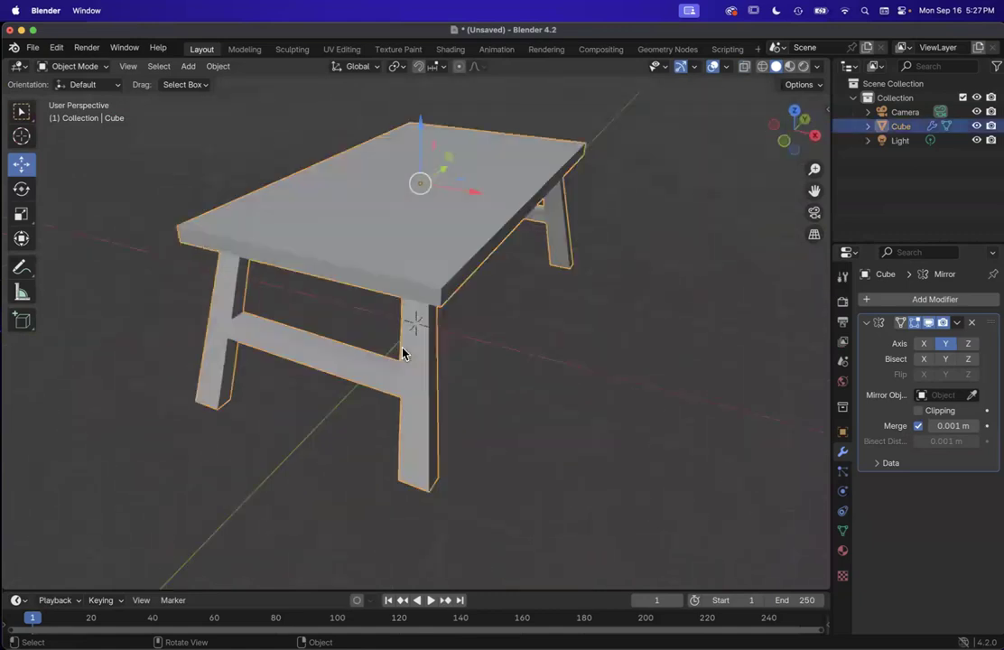
pyautogui.hscroll(6, 403, 349)
pyautogui.hscroll(10, 634, 193)
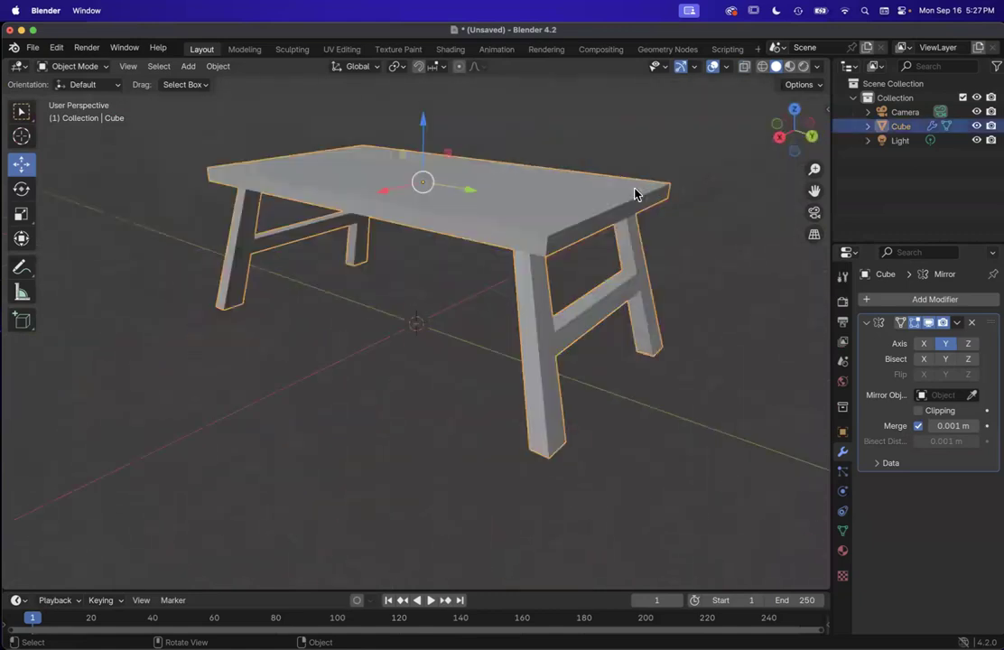
pyautogui.scroll(-10, 635, 193)
pyautogui.scroll(15, 527, 237)
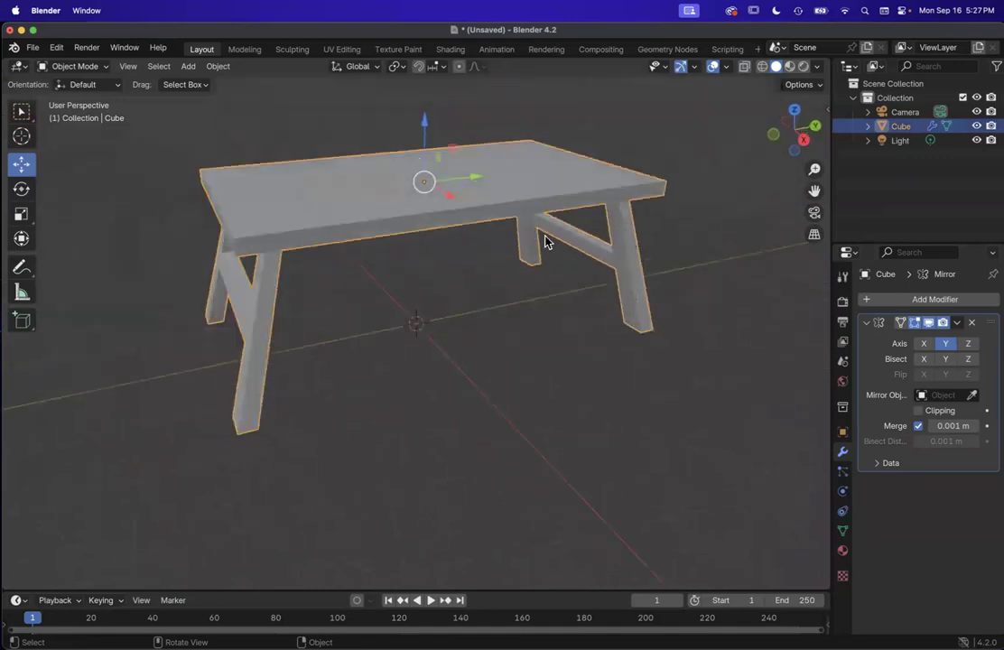
pyautogui.hscroll(-10, 545, 242)
pyautogui.scroll(8, 545, 242)
pyautogui.scroll(-8, 545, 242)
pyautogui.hscroll(-3, 545, 242)
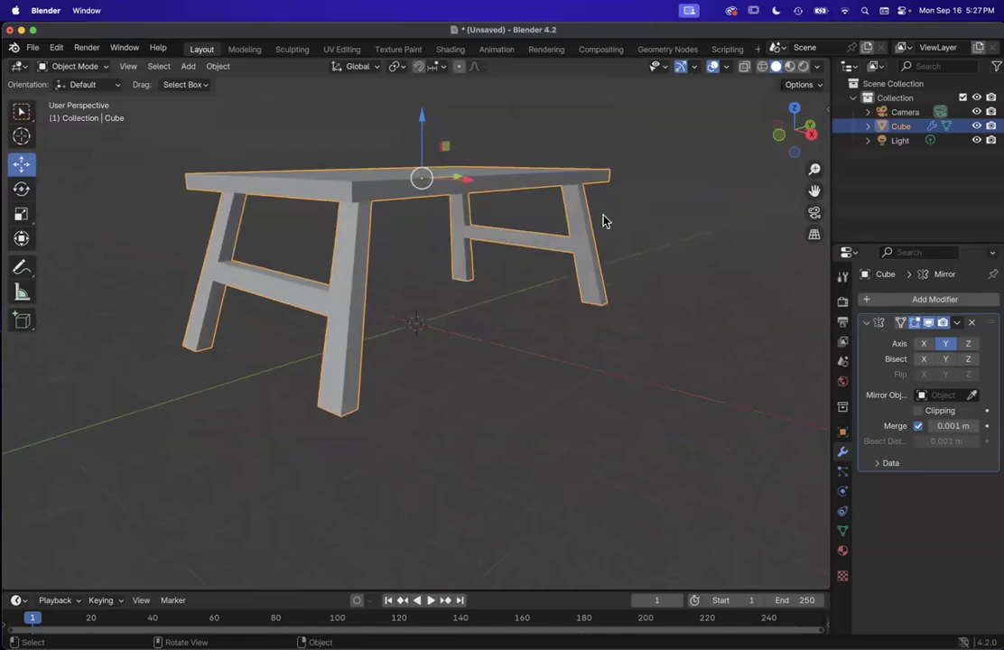
pyautogui.hscroll(-8, 603, 220)
pyautogui.scroll(-10, 361, 262)
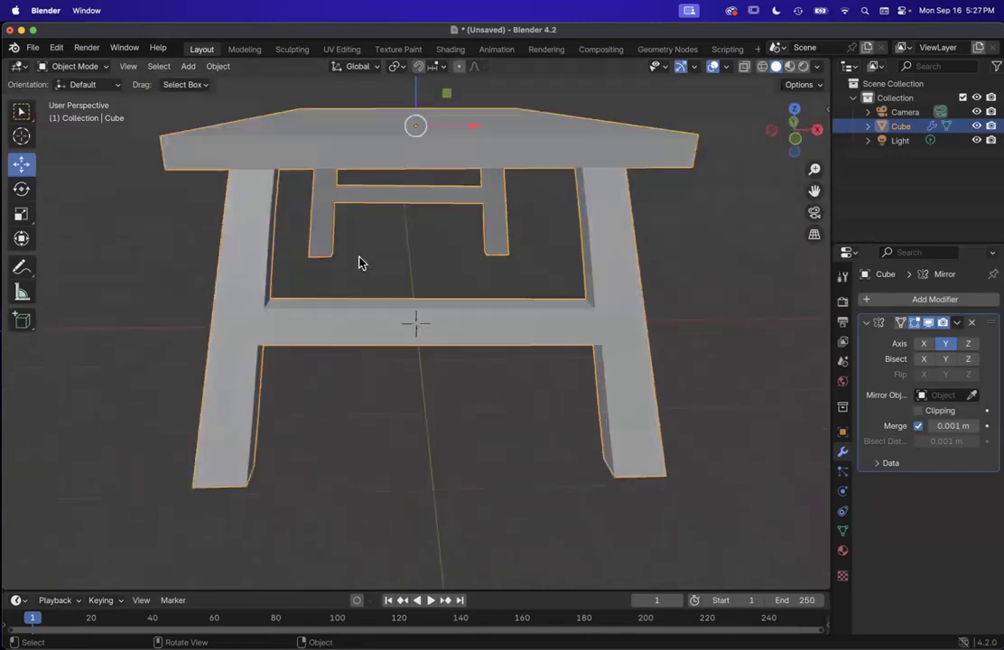
# Step: Enter Edit Mode on the table and examine its editable half alongside the mirrored half
pyautogui.click(72, 66)
pyautogui.click(77, 94)
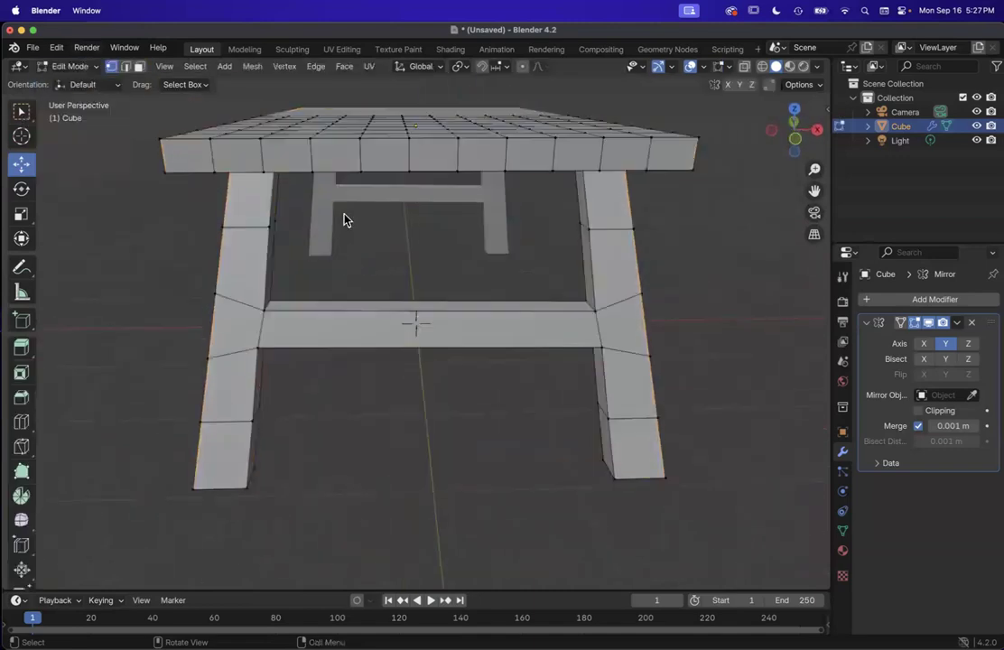
pyautogui.scroll(-4, 344, 220)
pyautogui.hscroll(-10, 331, 314)
pyautogui.hscroll(-15, 382, 404)
pyautogui.scroll(5, 382, 404)
pyautogui.hscroll(-6, 382, 403)
pyautogui.scroll(3, 382, 404)
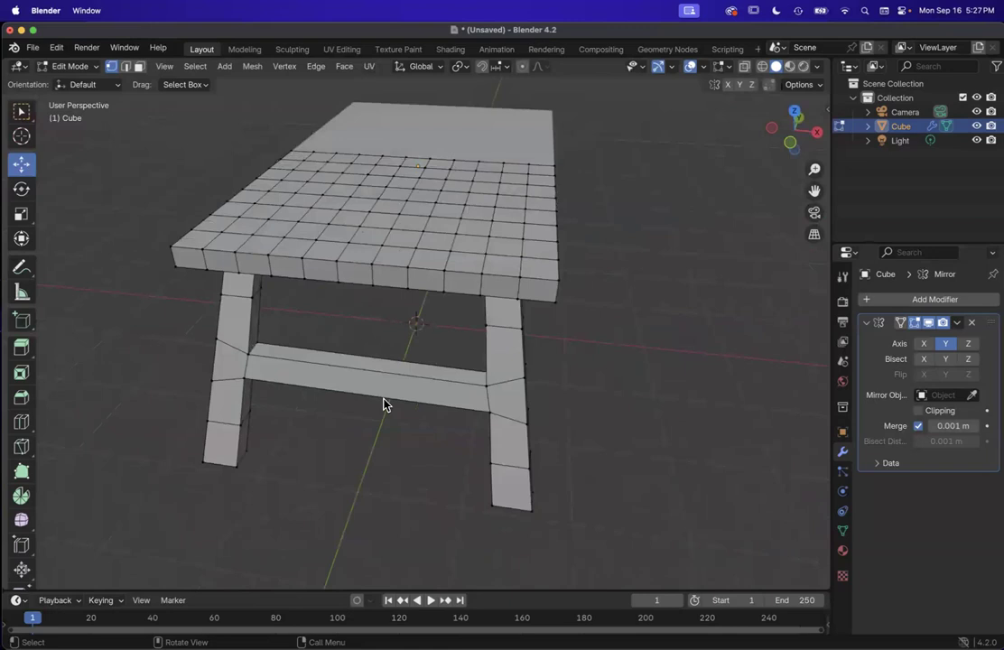
pyautogui.hscroll(-6, 382, 404)
pyautogui.scroll(5, 383, 403)
pyautogui.scroll(-3, 383, 407)
pyautogui.scroll(-3, 383, 406)
pyautogui.hscroll(3, 383, 407)
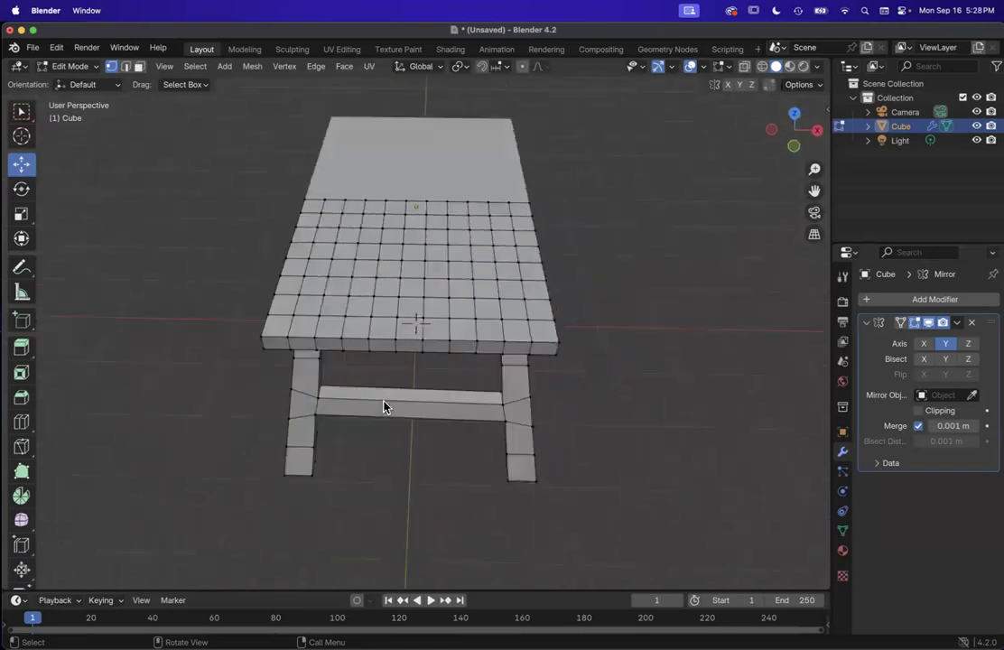
pyautogui.hscroll(2, 383, 403)
pyautogui.scroll(-3, 383, 404)
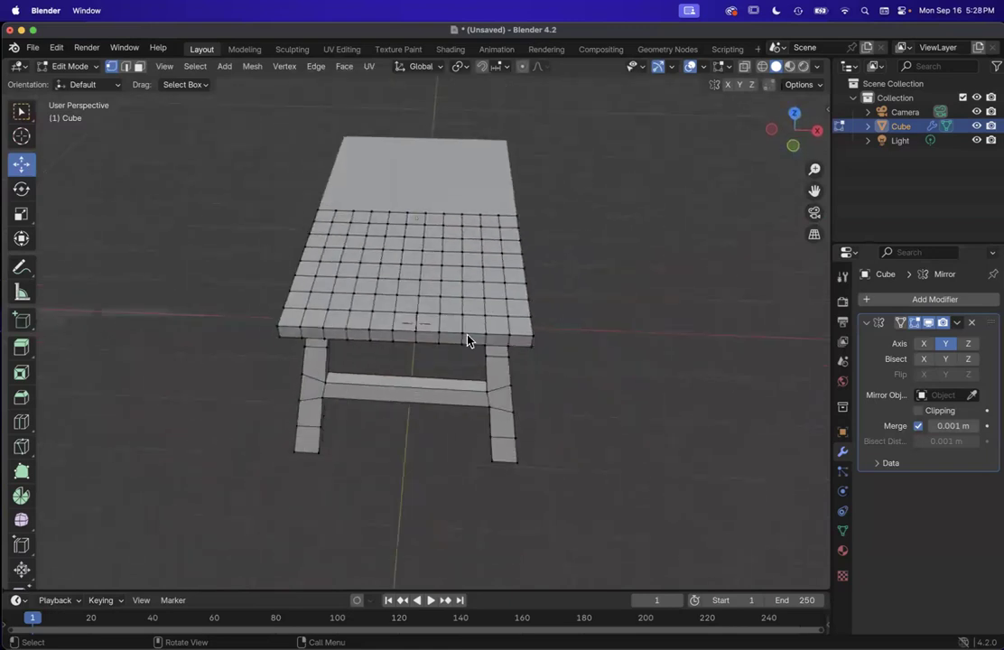
pyautogui.scroll(2, 467, 340)
pyautogui.scroll(-3, 468, 339)
pyautogui.hscroll(-2, 467, 340)
# Step: Turn off Y mirroring, enable X-ray display and delete the vertices on the positive X side of the half table
pyautogui.click(946, 345)
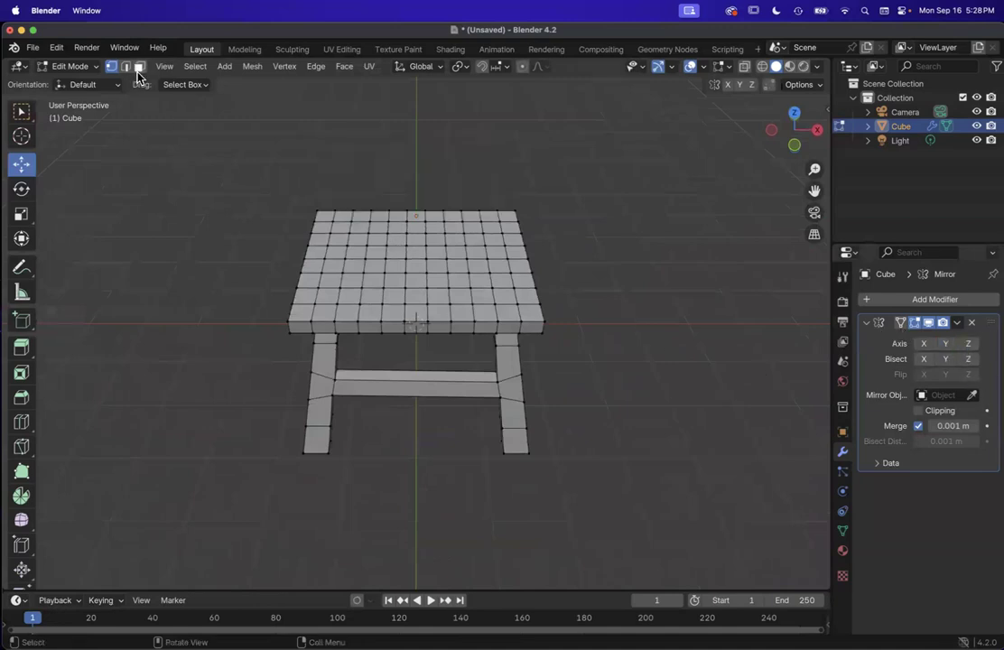
pyautogui.click(742, 68)
pyautogui.scroll(-3, 450, 352)
pyautogui.moveTo(584, 485); pyautogui.dragTo(421, 193)
pyautogui.hotkey('alt', 'z')
pyautogui.press('x')
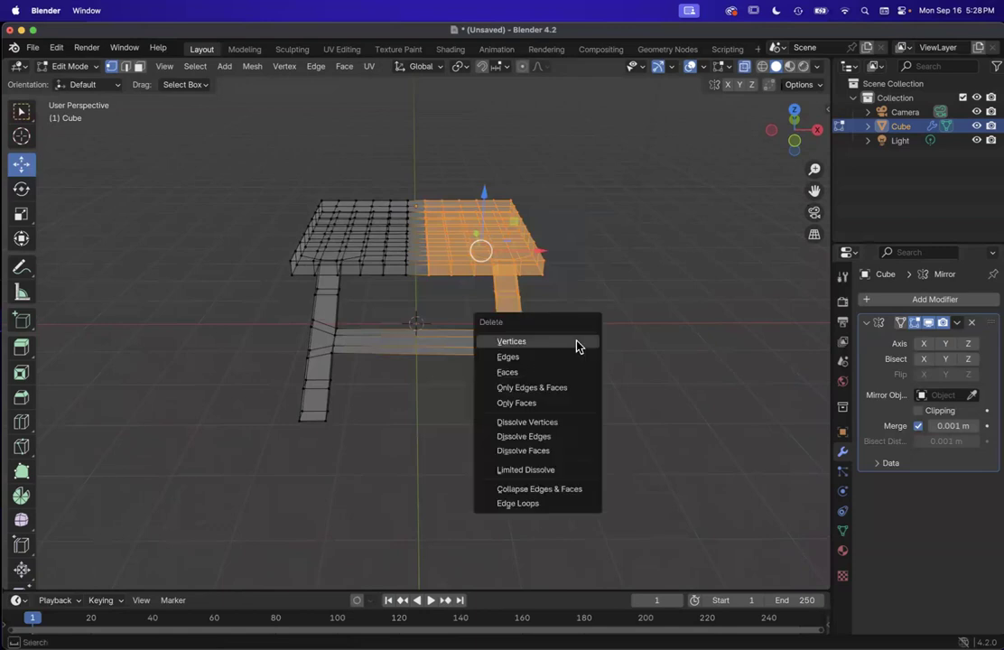
pyautogui.click(575, 343)
pyautogui.scroll(5, 345, 195)
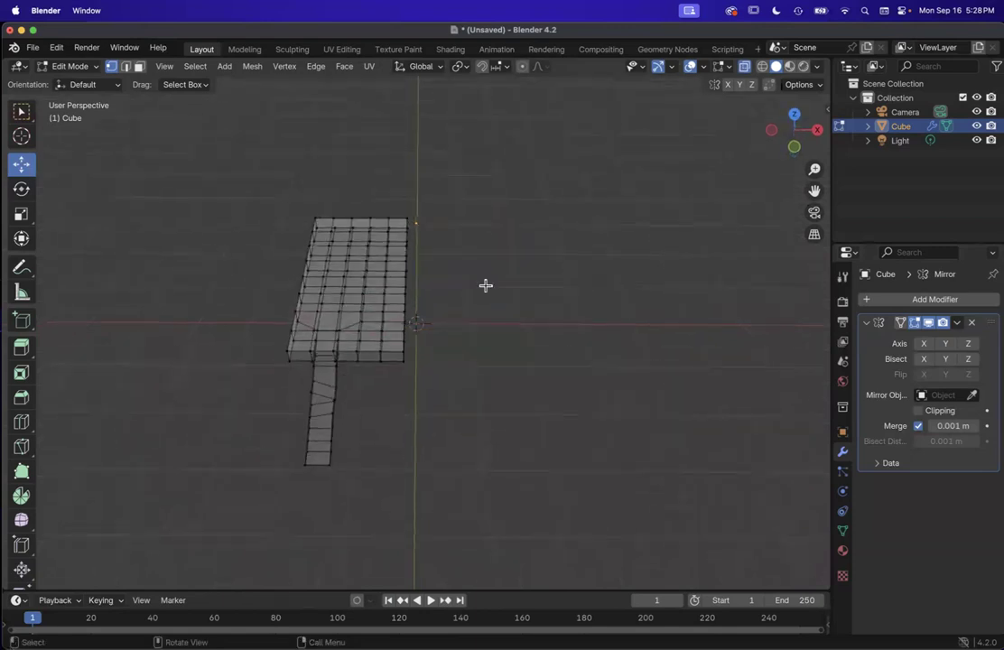
pyautogui.hscroll(5, 485, 285)
pyautogui.scroll(-5, 486, 285)
pyautogui.scroll(-3, 486, 285)
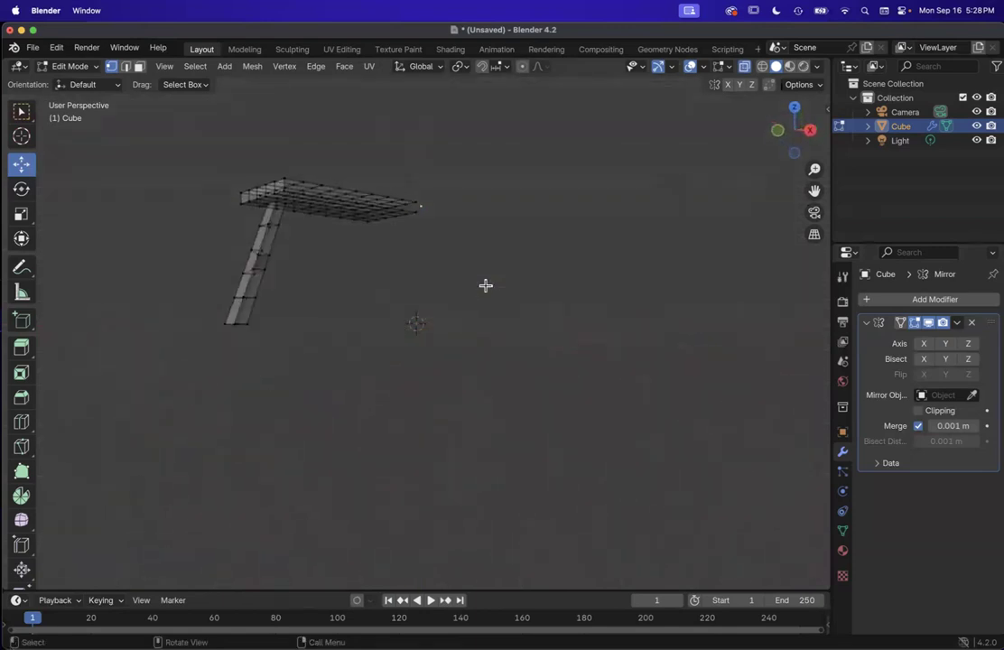
pyautogui.scroll(8, 486, 286)
pyautogui.hscroll(-6, 485, 285)
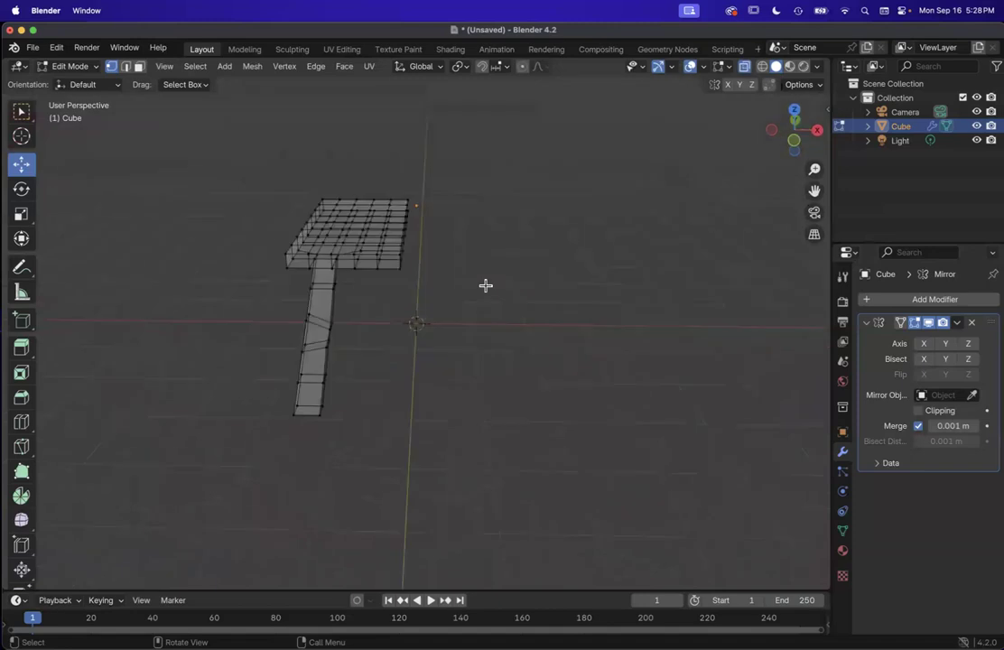
# Step: Set the Mirror modifier to mirror the remaining quarter table across both X and Y
pyautogui.click(945, 345)
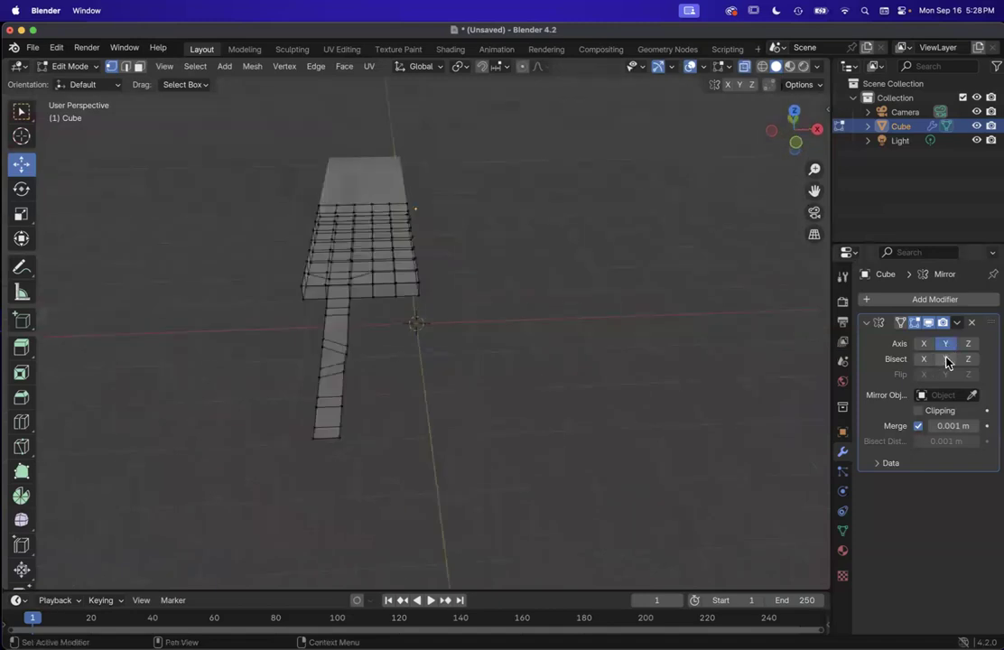
pyautogui.click(946, 357)
pyautogui.click(946, 347)
pyautogui.click(945, 356)
pyautogui.click(945, 343)
pyautogui.click(924, 344)
pyautogui.hscroll(-2, 534, 337)
pyautogui.scroll(5, 534, 337)
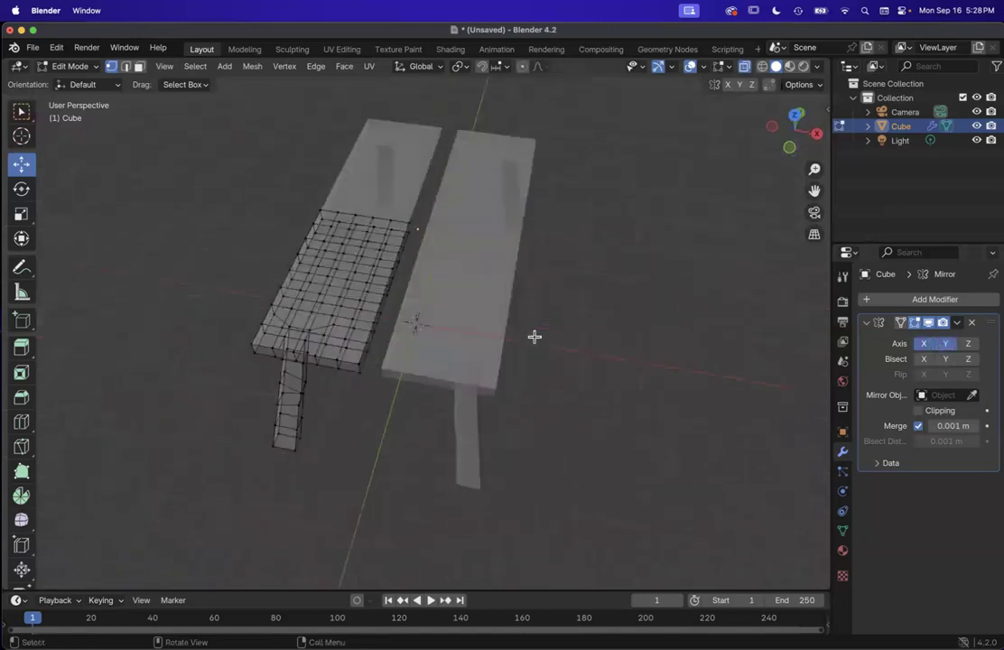
pyautogui.scroll(-3, 585, 361)
pyautogui.hscroll(3, 585, 361)
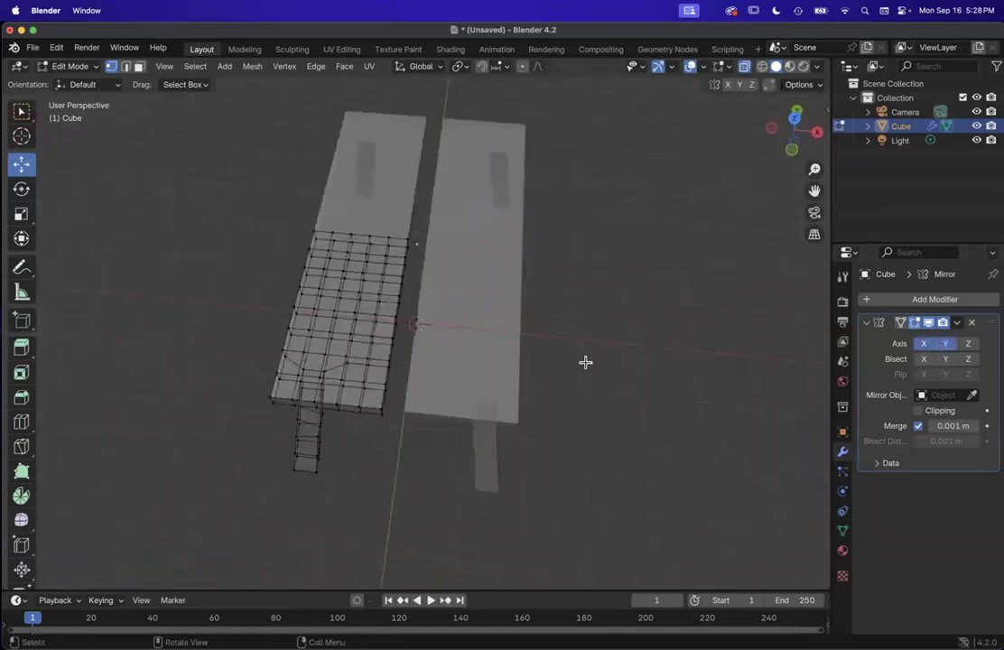
pyautogui.hscroll(-3, 585, 361)
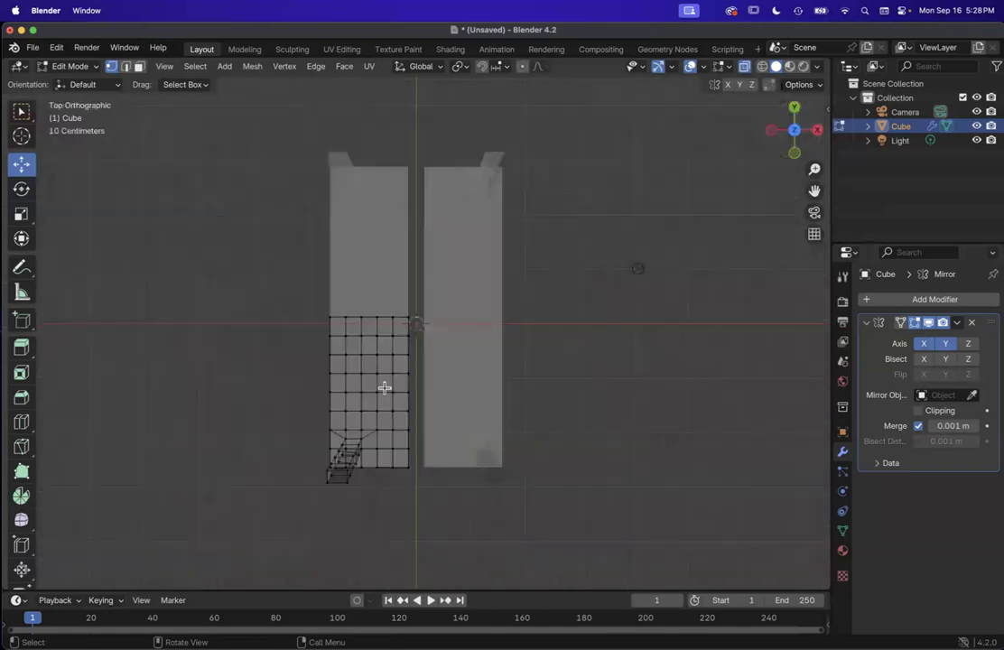
# Step: Inspect the four mirrored table quarters in Object Mode and return to Edit Mode
pyautogui.click(71, 66)
pyautogui.click(72, 82)
pyautogui.click(271, 322)
pyautogui.click(378, 322)
pyautogui.click(83, 67)
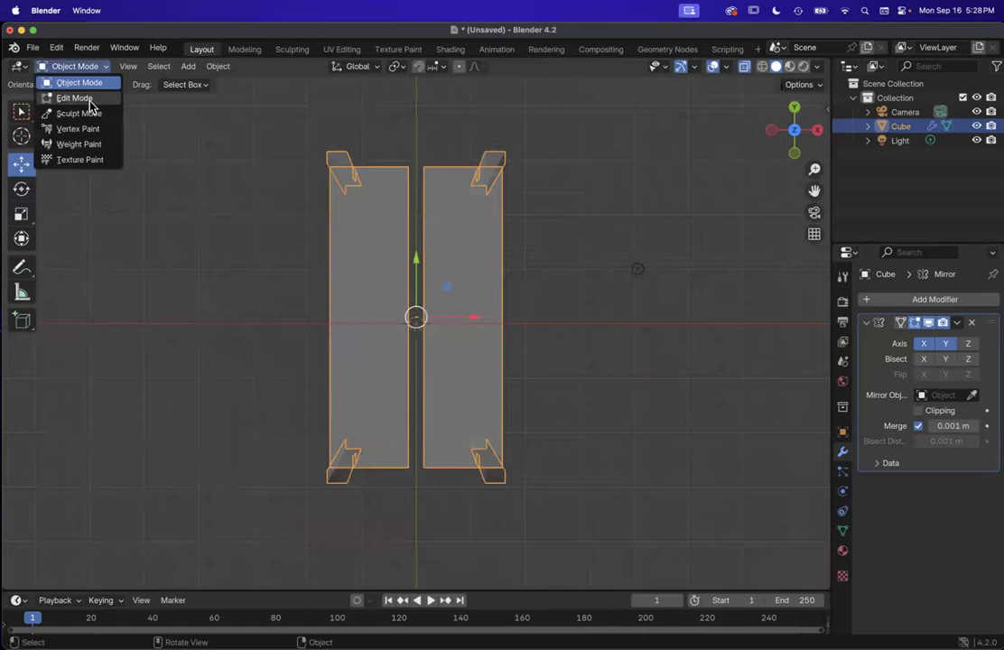
pyautogui.click(74, 96)
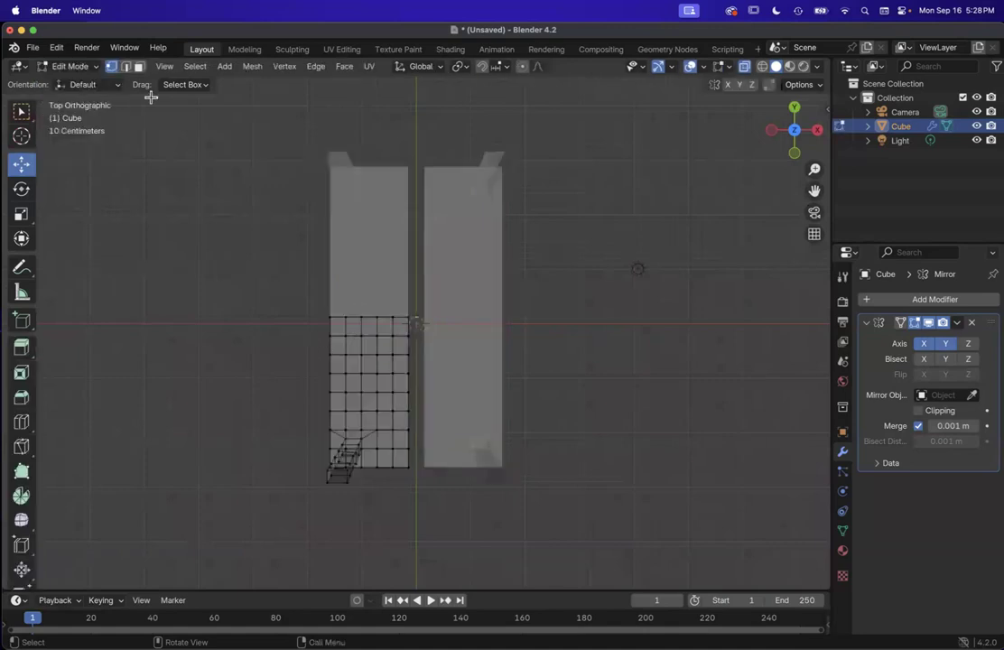
# Step: Select the whole quarter mesh and move it along X until its inner edge meets the mirror line, closing the tabletop gap
pyautogui.scroll(-5, 448, 580)
pyautogui.press('a')
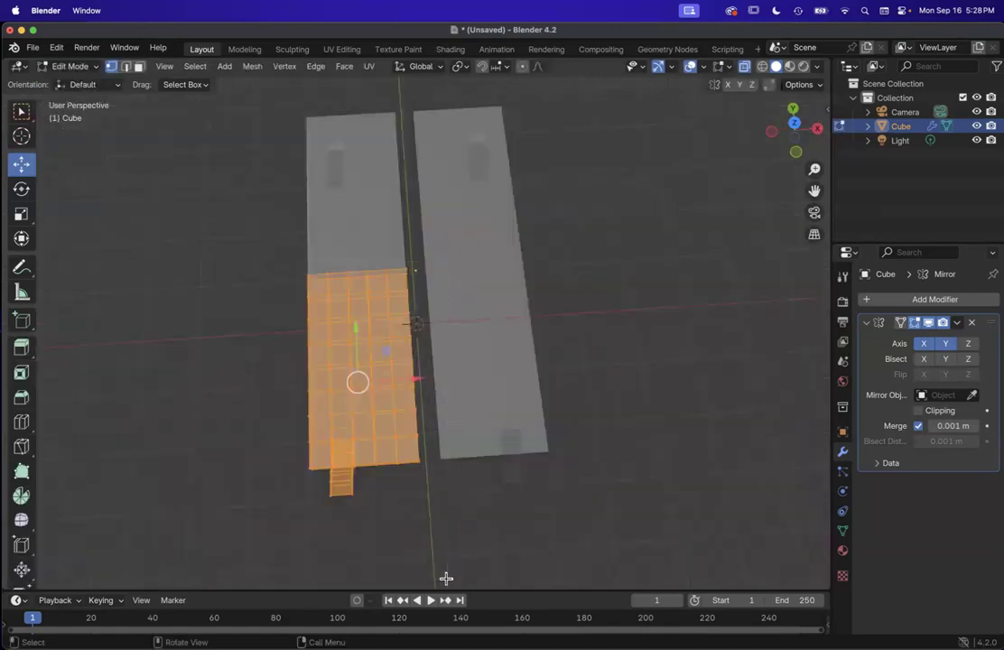
pyautogui.hscroll(-3, 446, 578)
pyautogui.press('KP_7')
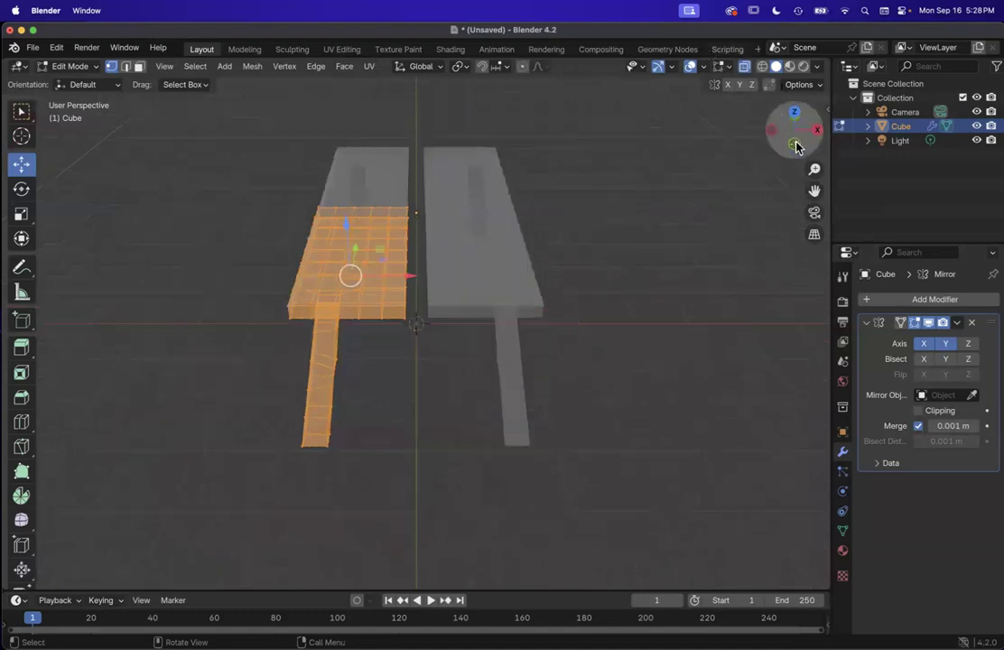
pyautogui.click(795, 145)
pyautogui.moveTo(427, 218); pyautogui.dragTo(433, 217)
pyautogui.scroll(5, 433, 217)
pyautogui.moveTo(433, 217); pyautogui.dragTo(573, 294, button='middle')
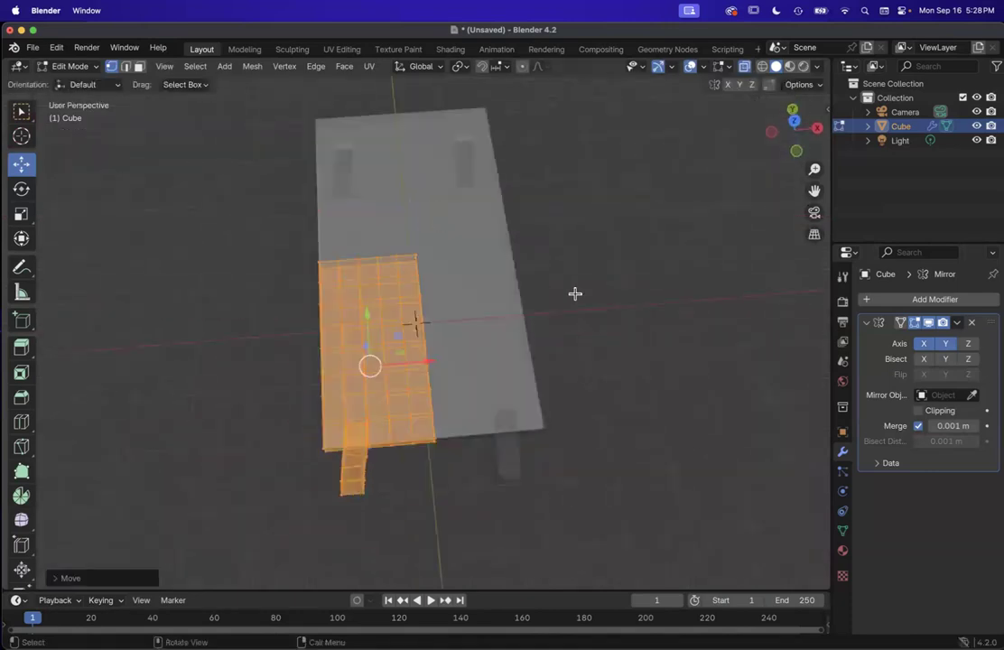
# Step: Deselect the mesh, examine the closed tabletop and four legs in Object Mode, and return to Edit Mode
pyautogui.click(573, 293)
pyautogui.scroll(6, 434, 238)
pyautogui.scroll(-10, 433, 237)
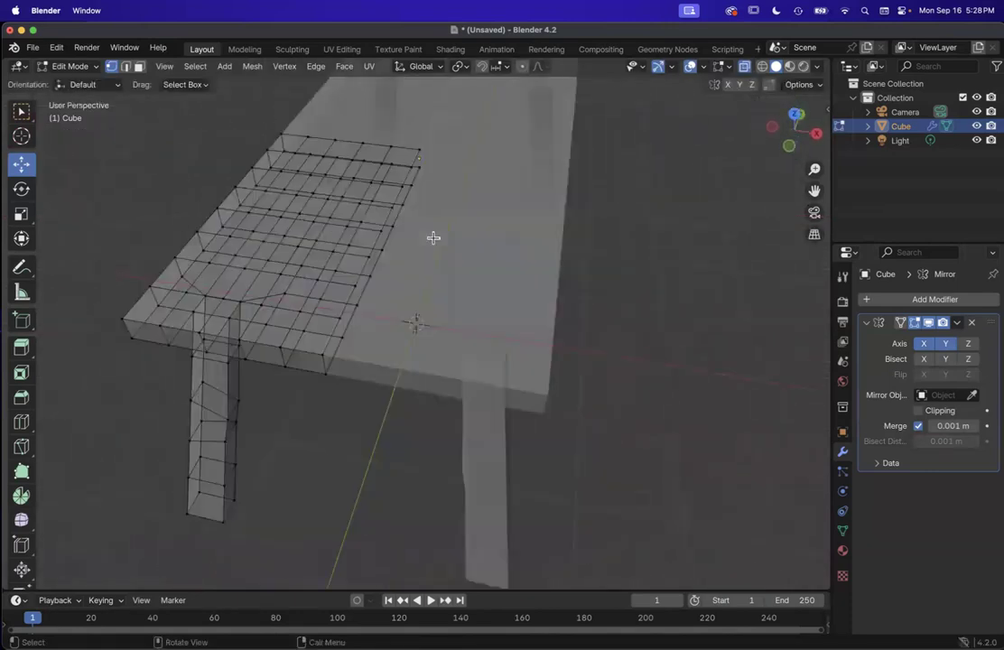
pyautogui.hscroll(-6, 433, 237)
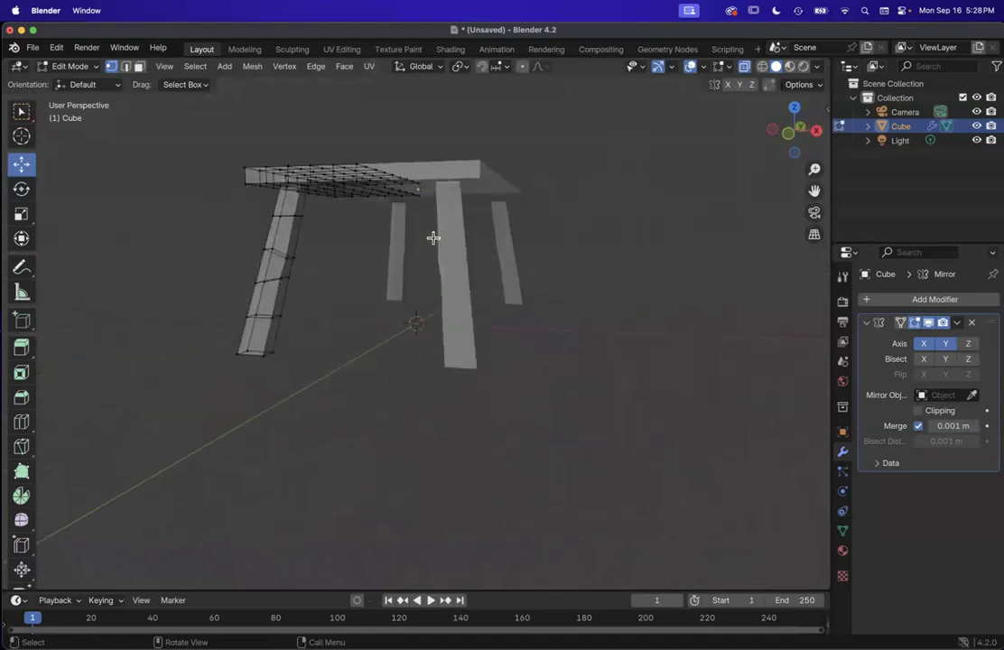
pyautogui.click(74, 67)
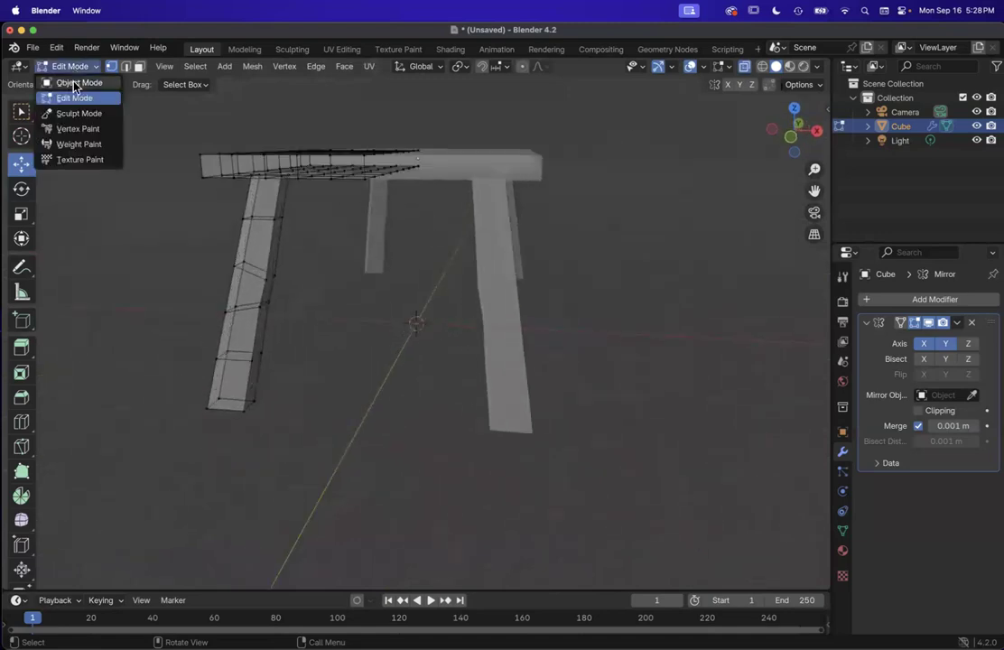
pyautogui.click(73, 82)
pyautogui.scroll(4, 302, 212)
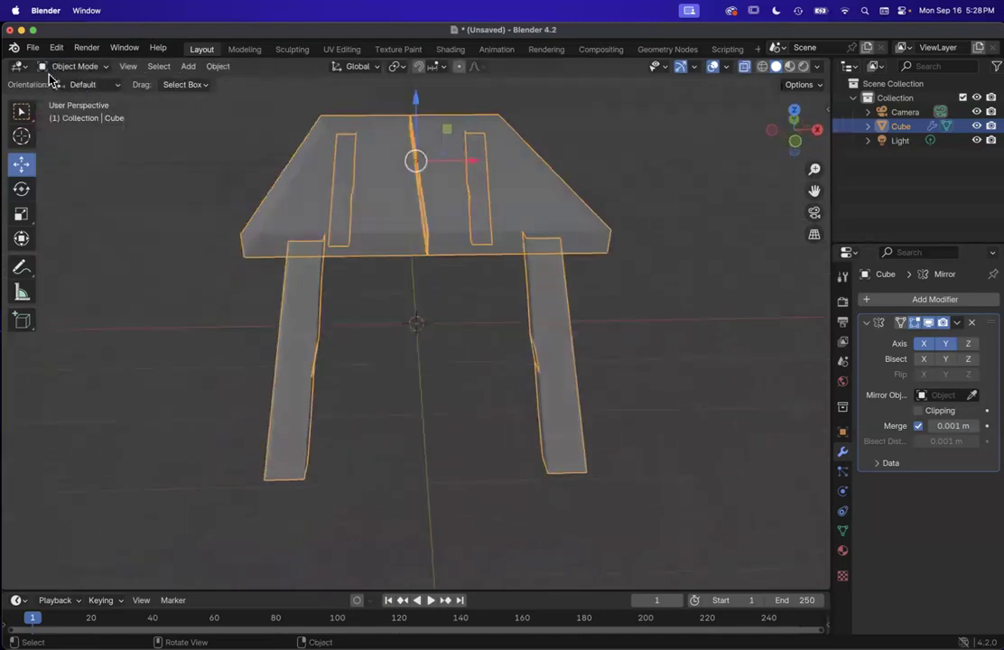
pyautogui.click(74, 67)
pyautogui.click(81, 96)
pyautogui.hscroll(5, 405, 300)
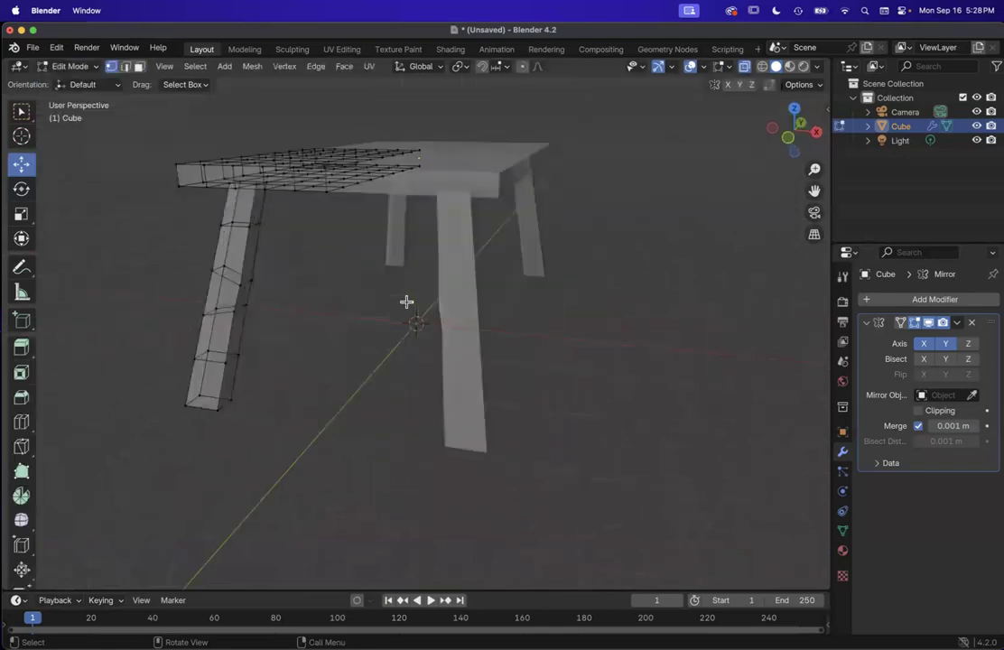
# Step: Undo the quarter mesh's move, the X mirroring and the vertex deletion, and turn off X-ray display
pyautogui.scroll(10, 407, 301)
pyautogui.press('Tab')
pyautogui.press('Tab')
pyautogui.scroll(-5, 525, 326)
pyautogui.press('a')
pyautogui.hotkey('alt', 'a')
pyautogui.press('Tab')
pyautogui.scroll(5, 523, 332)
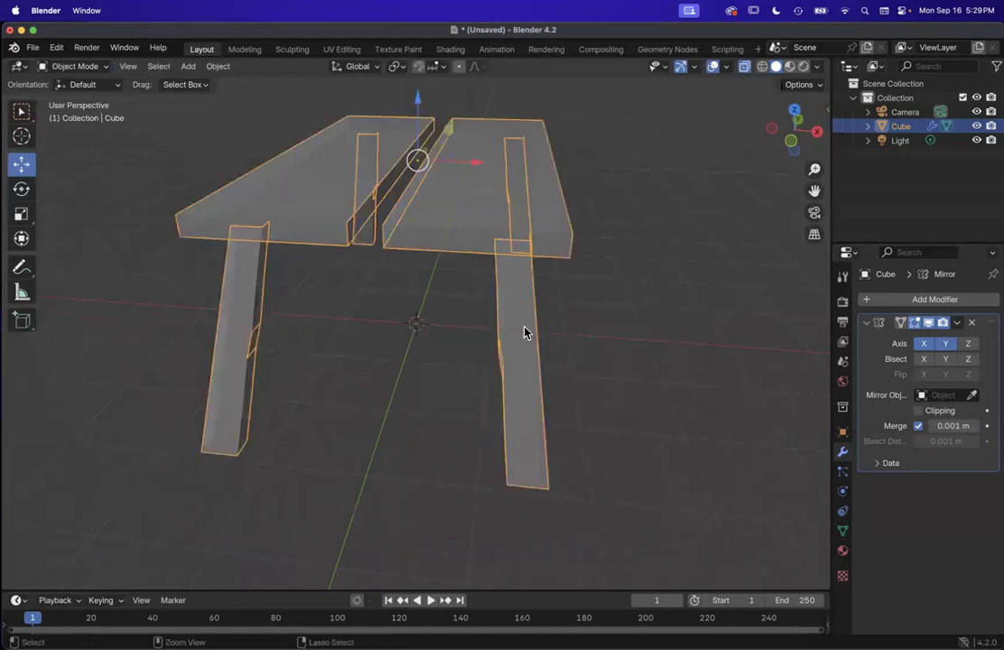
pyautogui.hotkey('alt', 'a')
pyautogui.press('Tab')
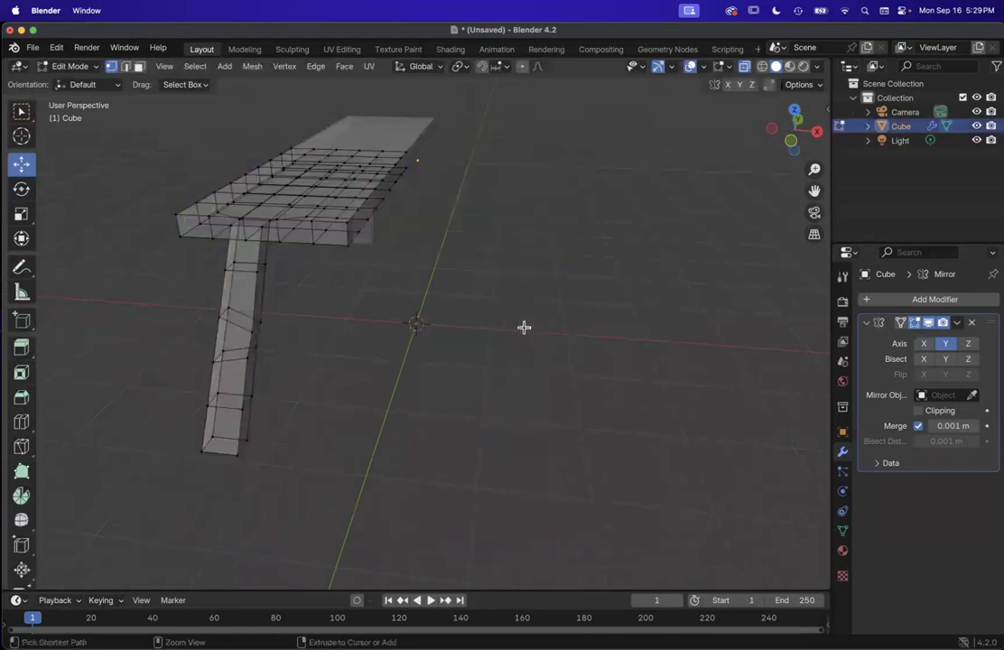
pyautogui.hotkey('alt', 'h')
pyautogui.hotkey('alt', 'a')
pyautogui.hscroll(-8, 640, 363)
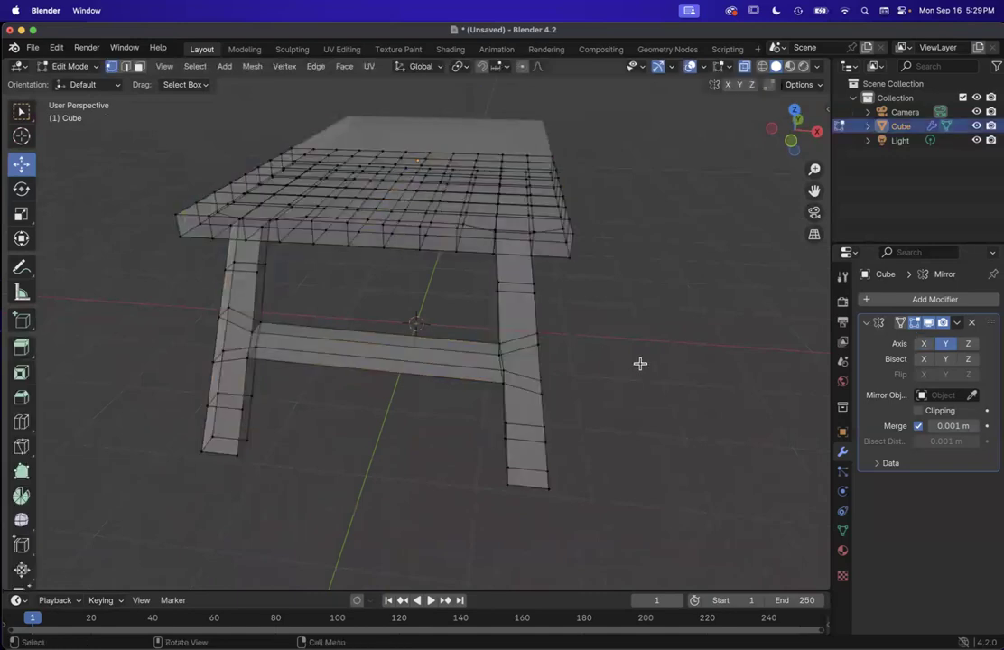
pyautogui.click(745, 69)
# Step: Switch to face selection and add one horizontal loop cut around the tabletop's side, sliding it close to the top edge
pyautogui.hscroll(10, 139, 173)
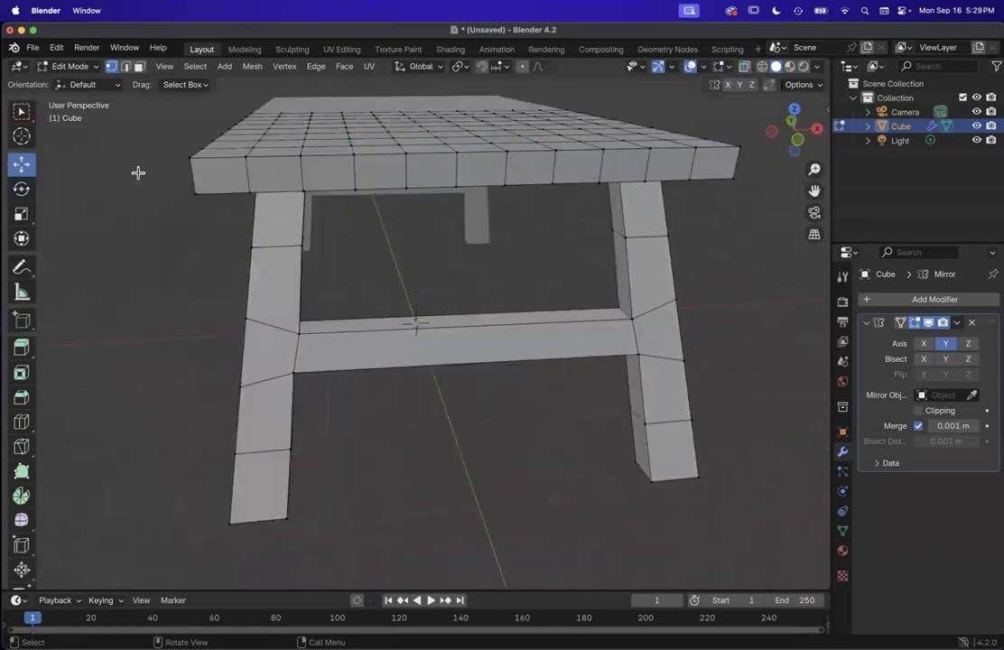
pyautogui.hscroll(-10, 361, 258)
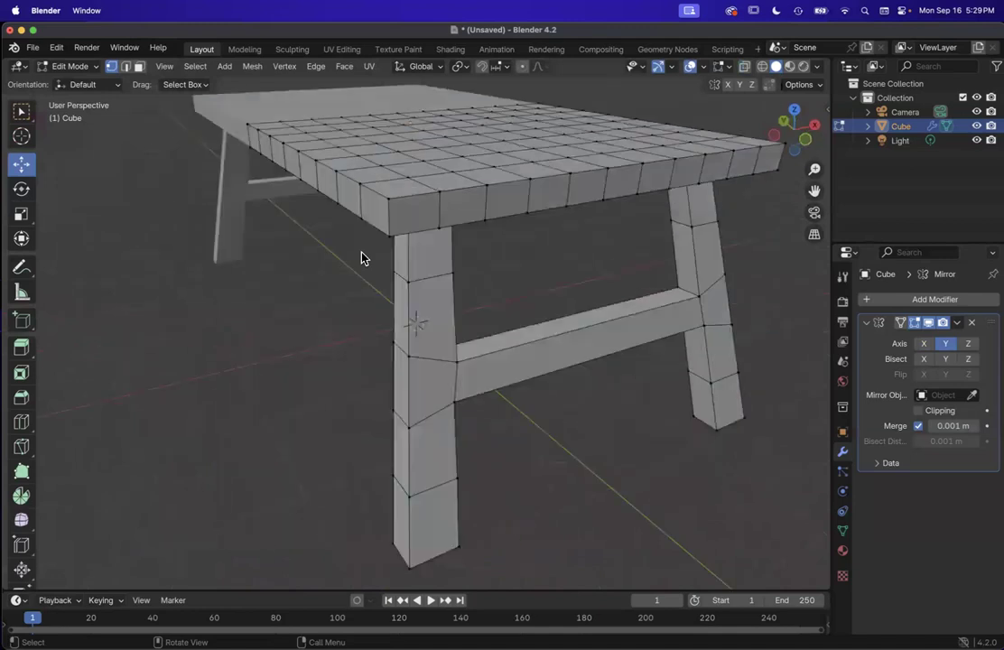
pyautogui.hscroll(10, 361, 259)
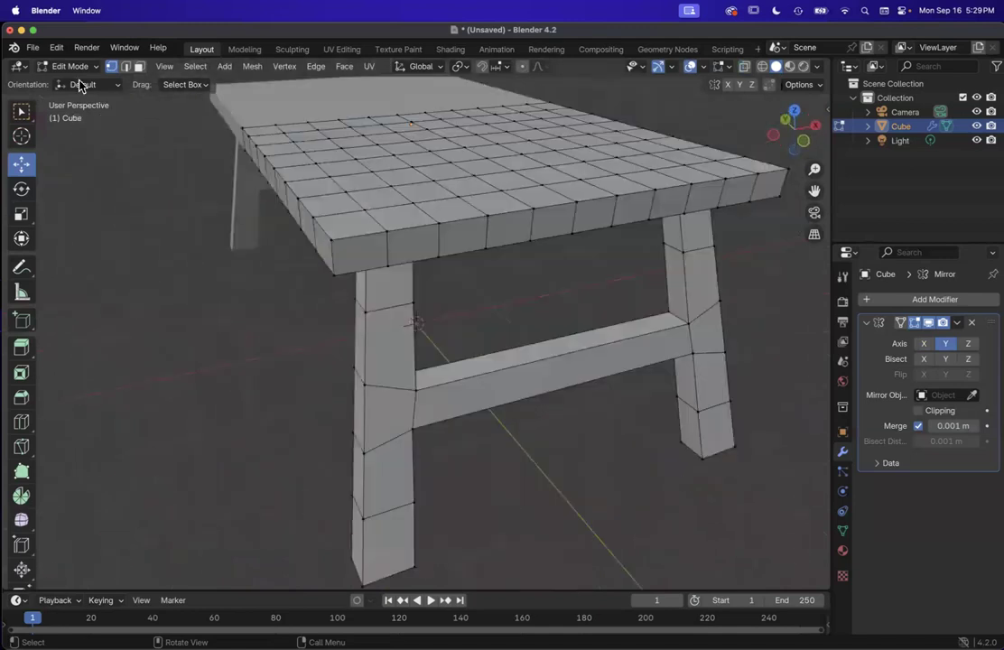
pyautogui.click(330, 236)
pyautogui.click(140, 66)
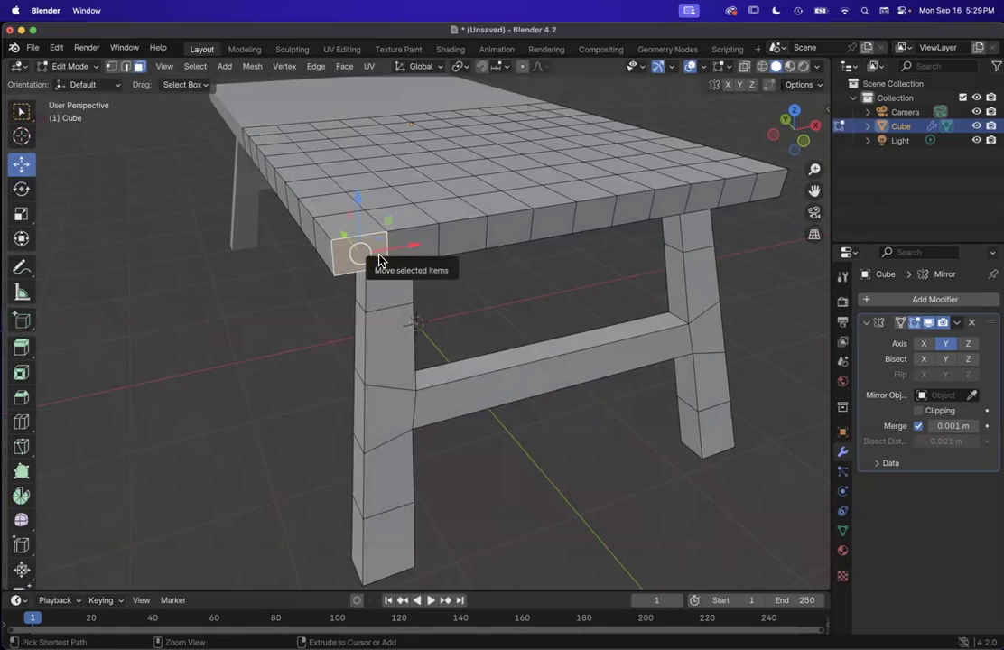
pyautogui.hotkey('ctrl', 'r')
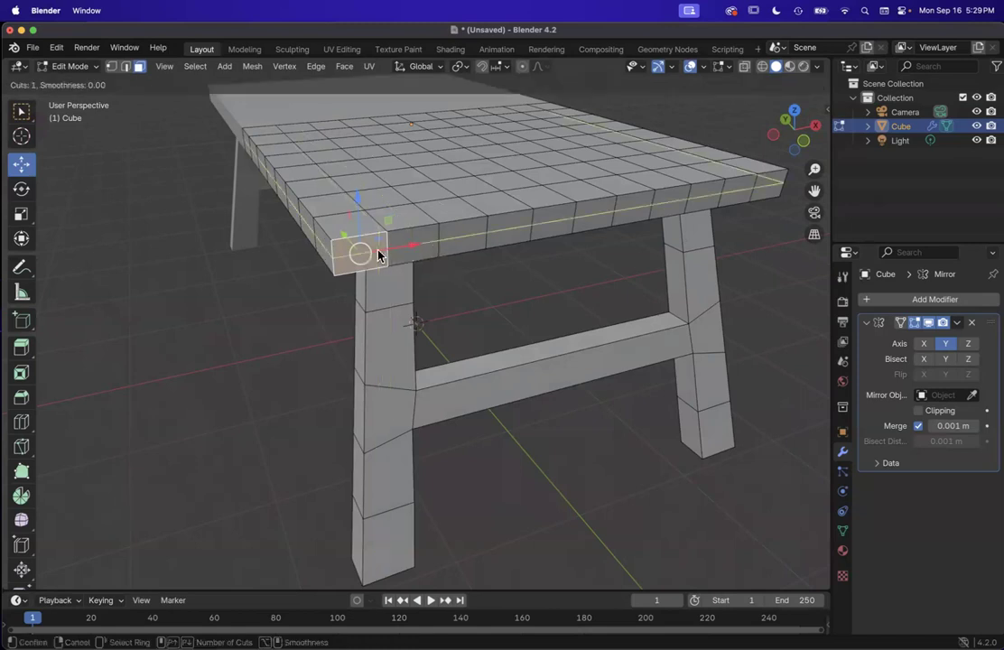
pyautogui.click(382, 253)
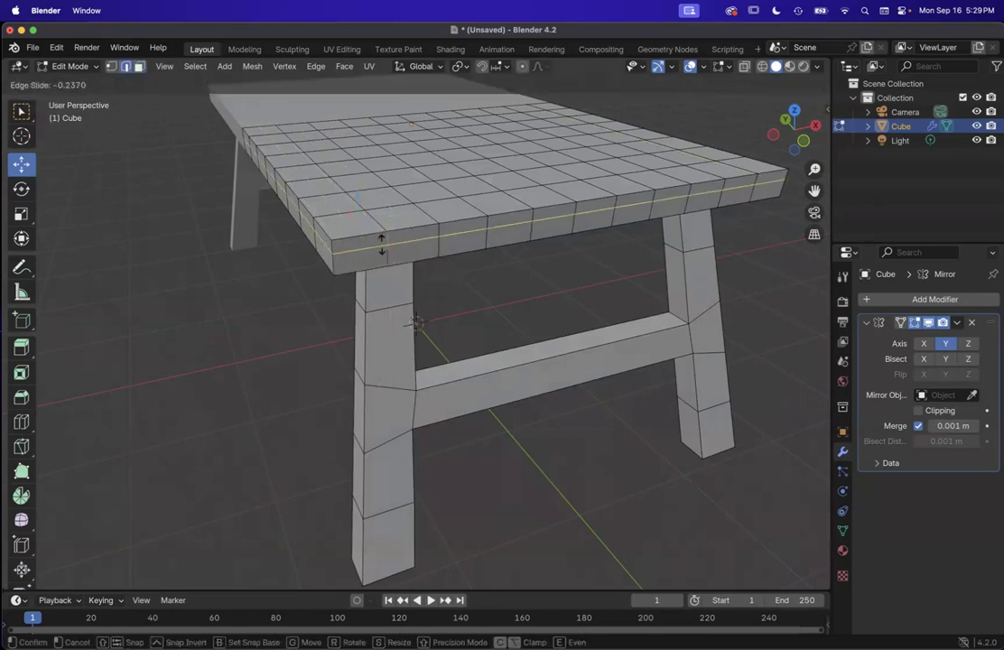
pyautogui.click(382, 239)
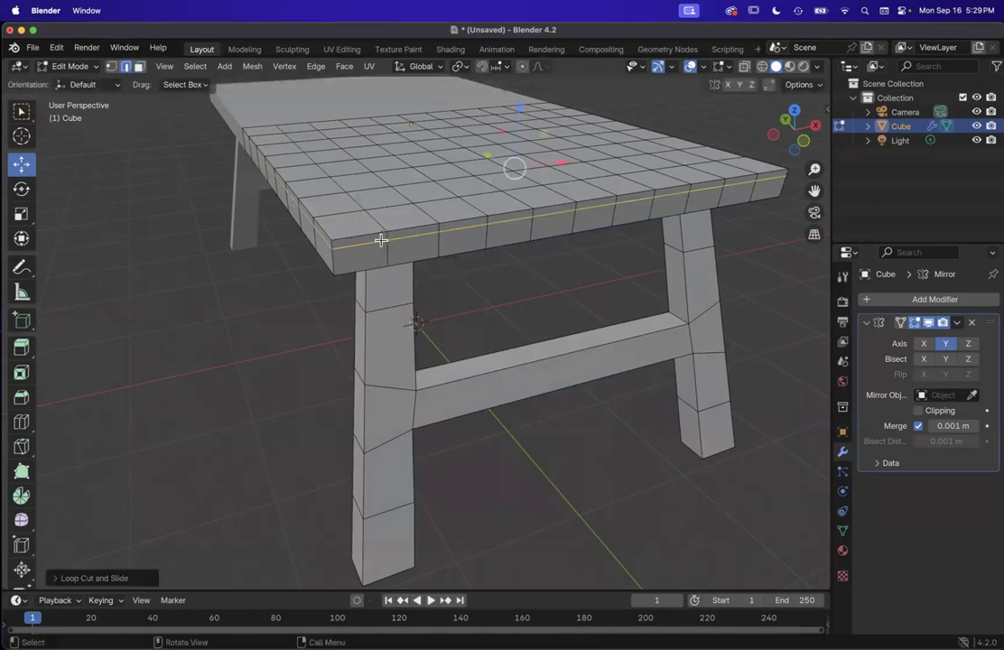
pyautogui.hscroll(-10, 264, 274)
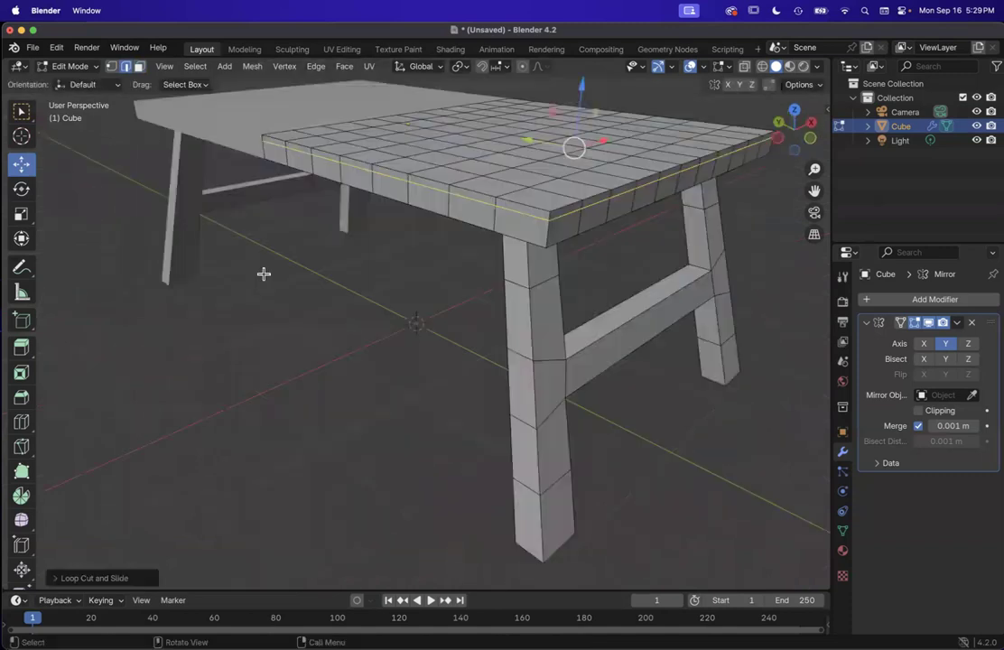
pyautogui.hscroll(-5, 264, 274)
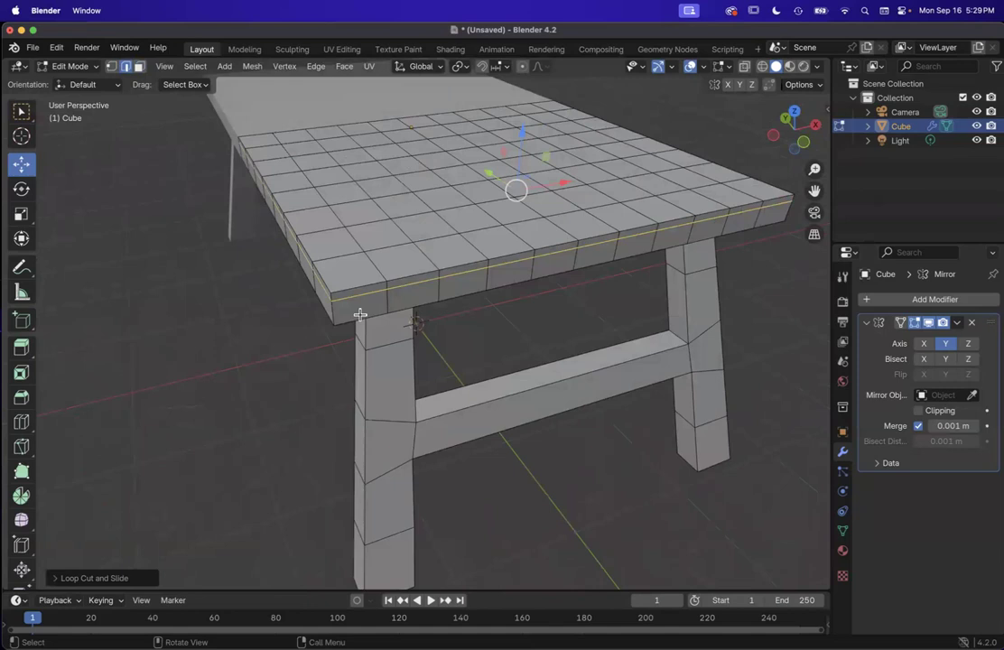
# Step: In face selection, select the thin row of faces below the tabletop's upper edge along one long side, from the mirror line to the corner
pyautogui.click(139, 67)
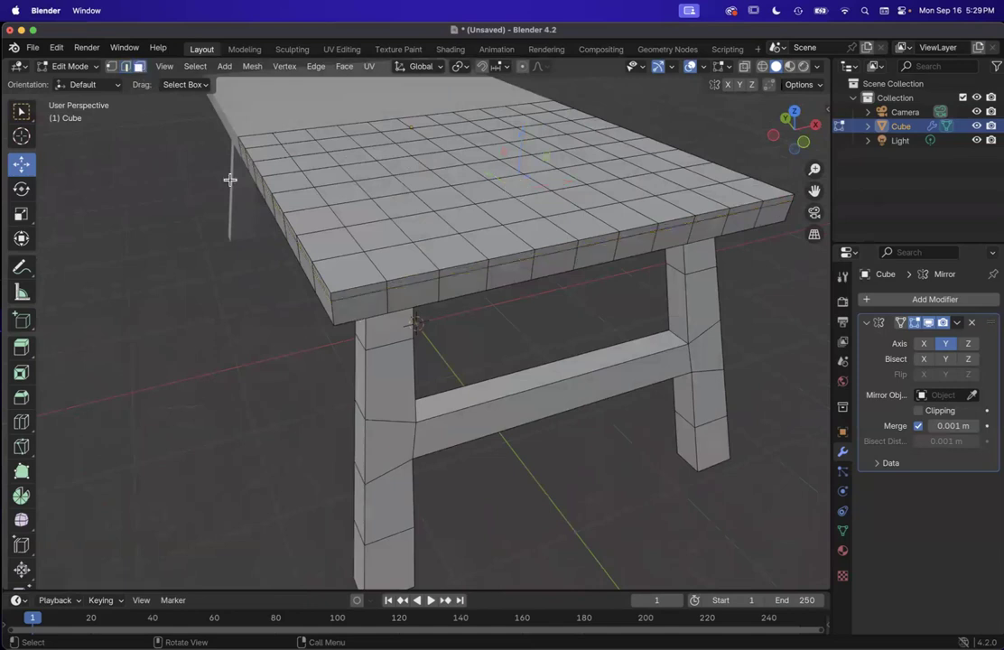
pyautogui.click(136, 69)
pyautogui.hscroll(-5, 307, 282)
pyautogui.click(255, 157)
pyautogui.hscroll(-10, 256, 157)
pyautogui.scroll(-4, 469, 363)
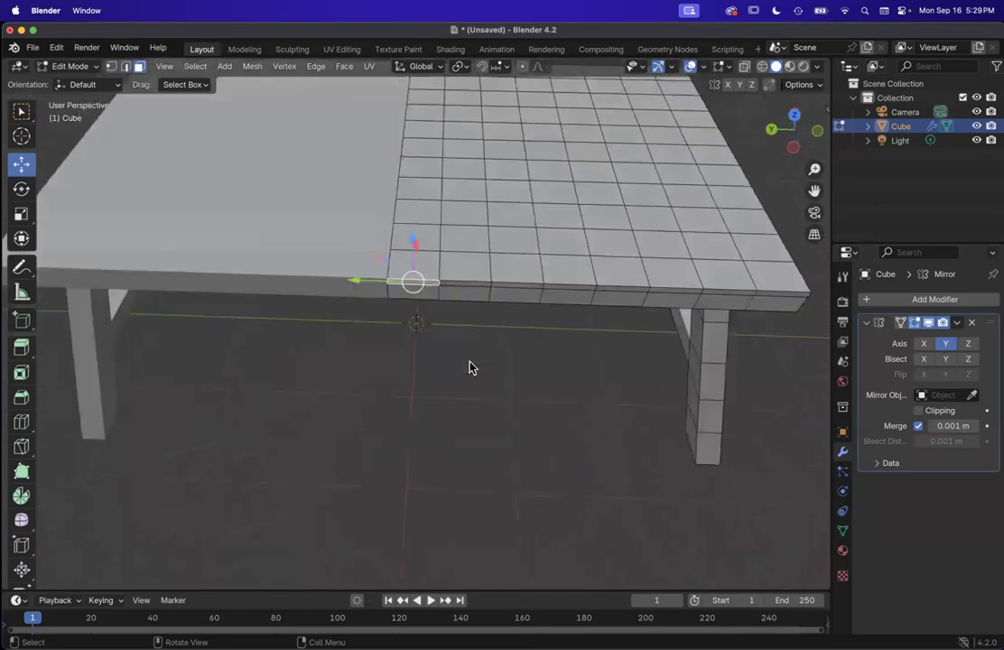
pyautogui.scroll(-5, 469, 363)
pyautogui.hscroll(4, 408, 221)
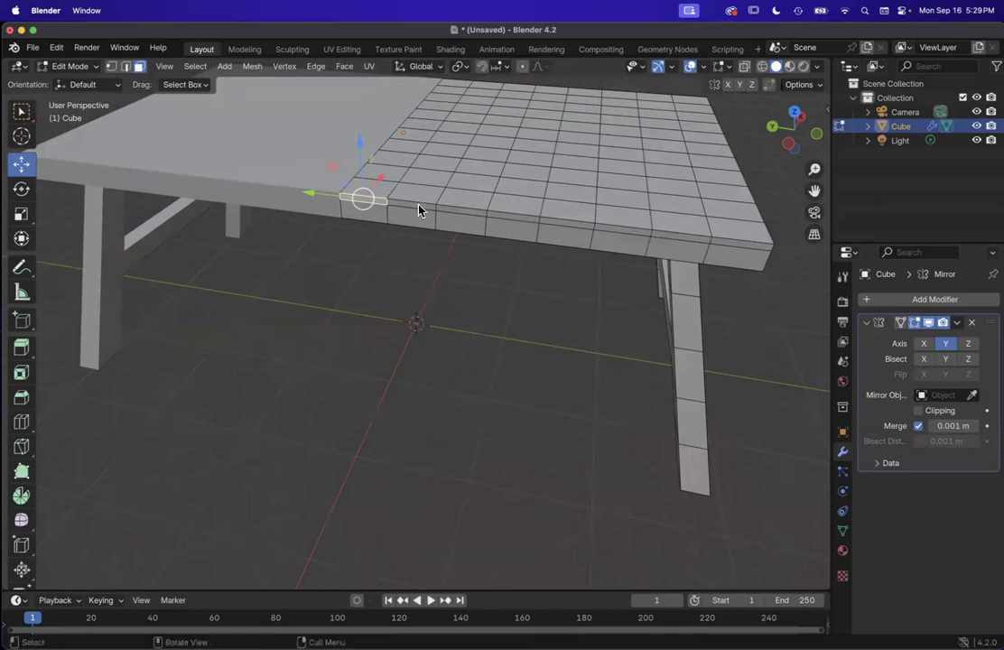
pyautogui.keyDown('ctrl'); pyautogui.click(418, 209); pyautogui.keyUp('ctrl')
pyautogui.keyDown('ctrl'); pyautogui.click(460, 213); pyautogui.keyUp('ctrl')
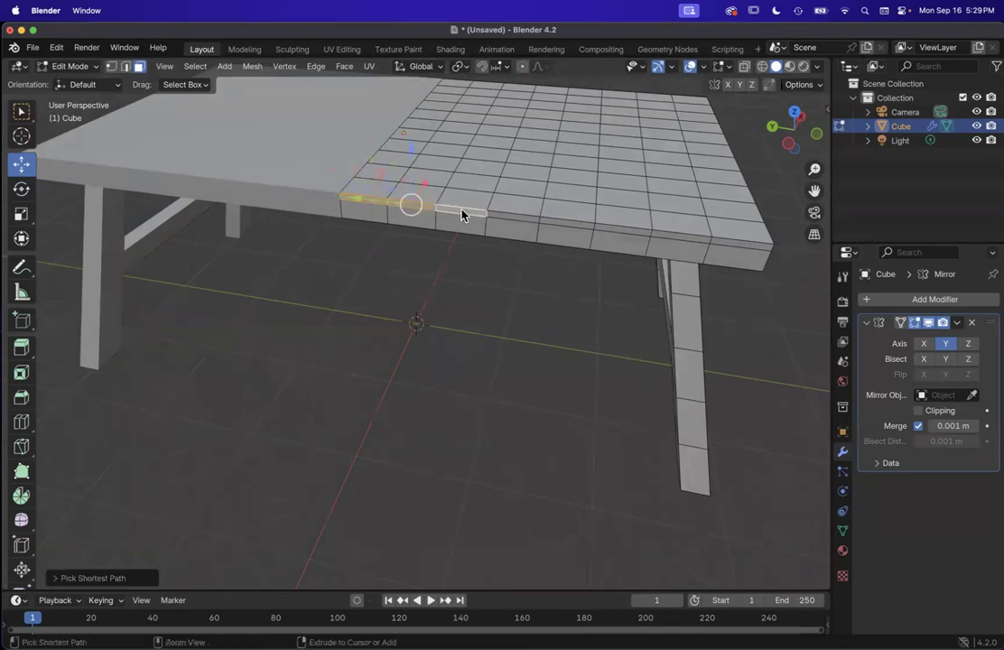
pyautogui.keyDown('ctrl'); pyautogui.click(742, 247); pyautogui.keyUp('ctrl')
pyautogui.hscroll(-5, 743, 247)
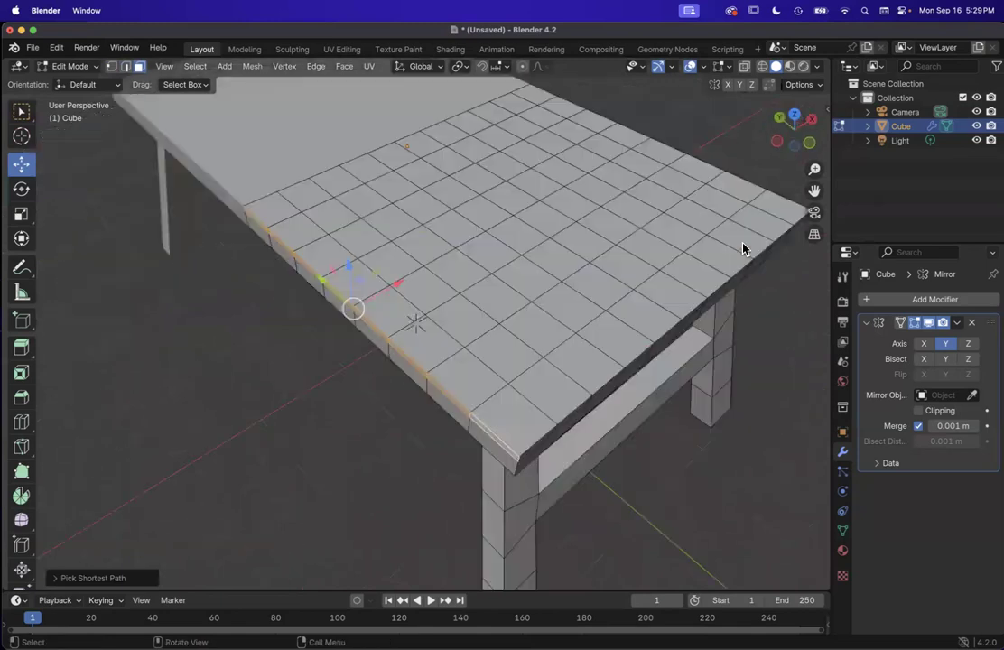
# Step: Extend the thin face strip selection across the tabletop's short end and along the other long side to the mirror line
pyautogui.moveTo(742, 248); pyautogui.dragTo(391, 204, button='middle')
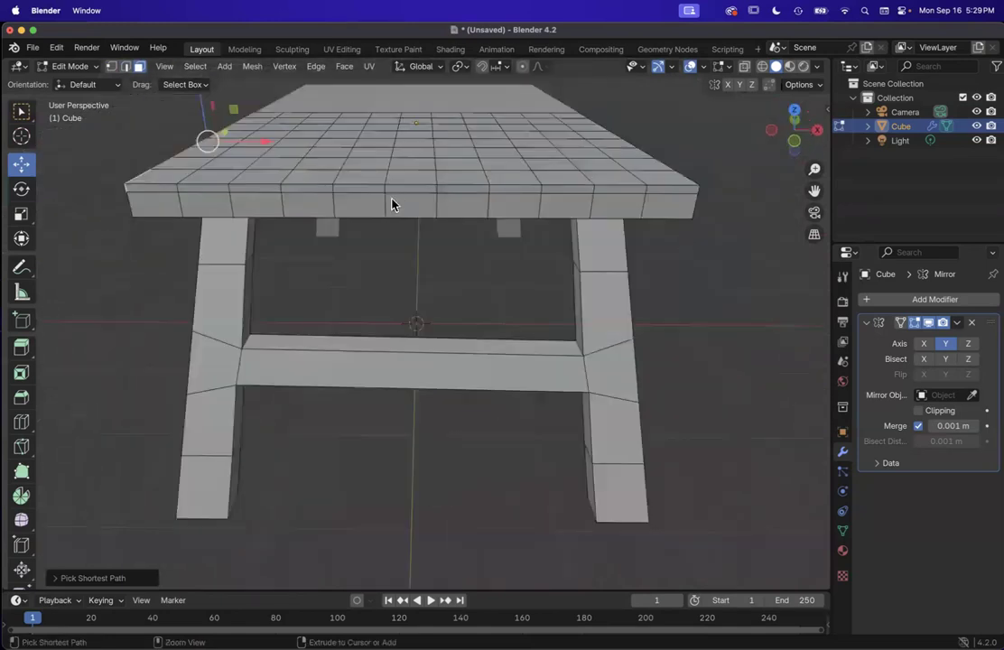
pyautogui.keyDown('ctrl'); pyautogui.click(321, 191); pyautogui.keyUp('ctrl')
pyautogui.keyDown('ctrl'); pyautogui.click(673, 192); pyautogui.keyUp('ctrl')
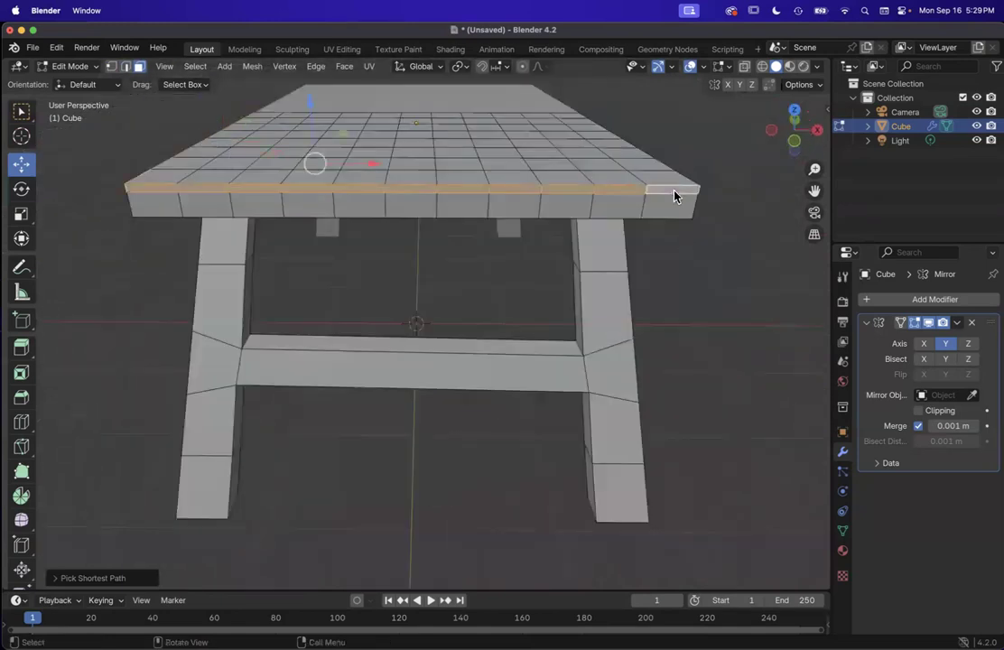
pyautogui.hscroll(-5, 674, 196)
pyautogui.hscroll(5, 674, 191)
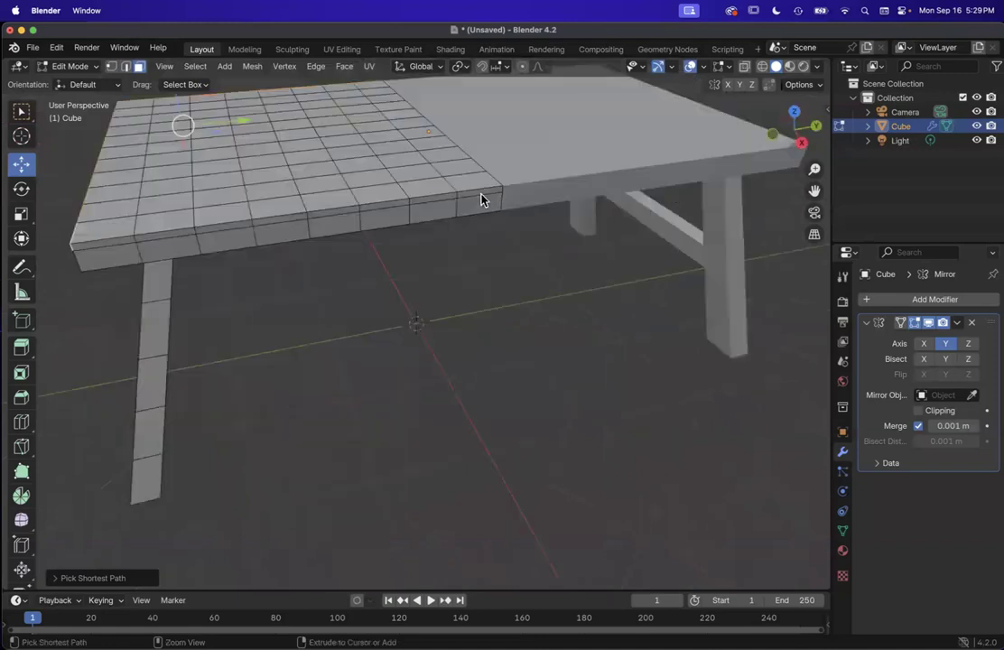
pyautogui.keyDown('ctrl'); pyautogui.click(480, 195); pyautogui.keyUp('ctrl')
pyautogui.hscroll(-10, 481, 195)
pyautogui.hscroll(-10, 481, 200)
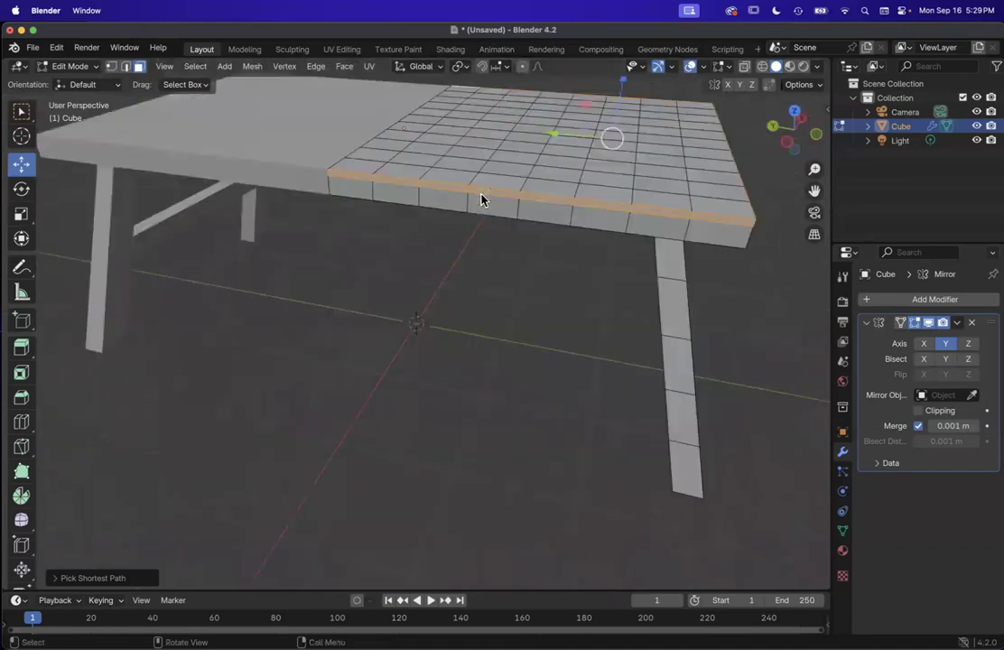
pyautogui.hscroll(10, 481, 197)
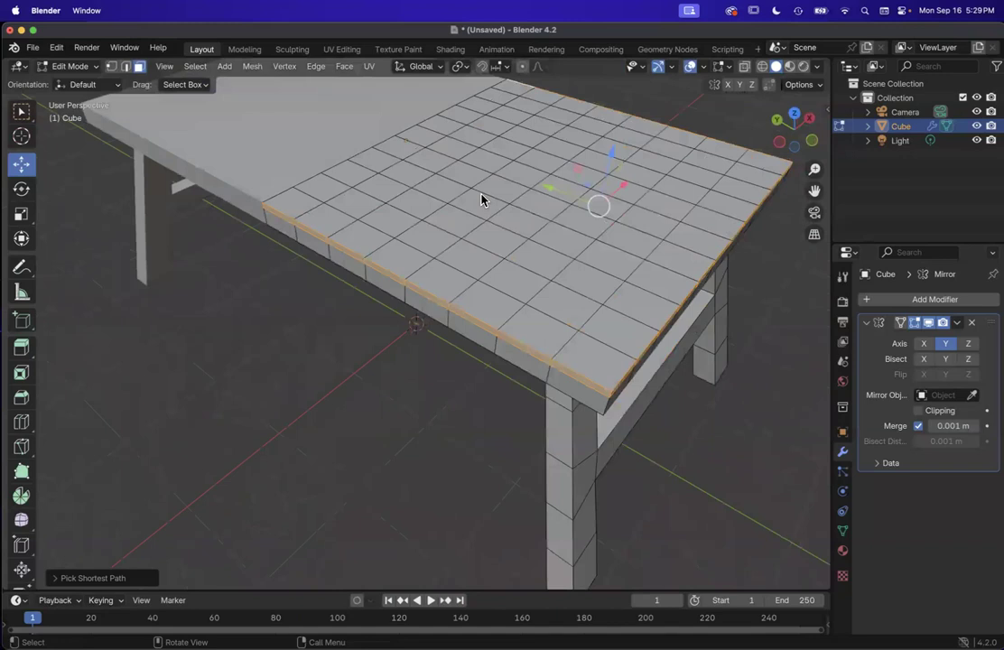
# Step: Try to enlarge the selected edge strip by scaling it uniformly to about 1.04, and undo the scaling
pyautogui.hscroll(-3, 481, 195)
pyautogui.press('s')
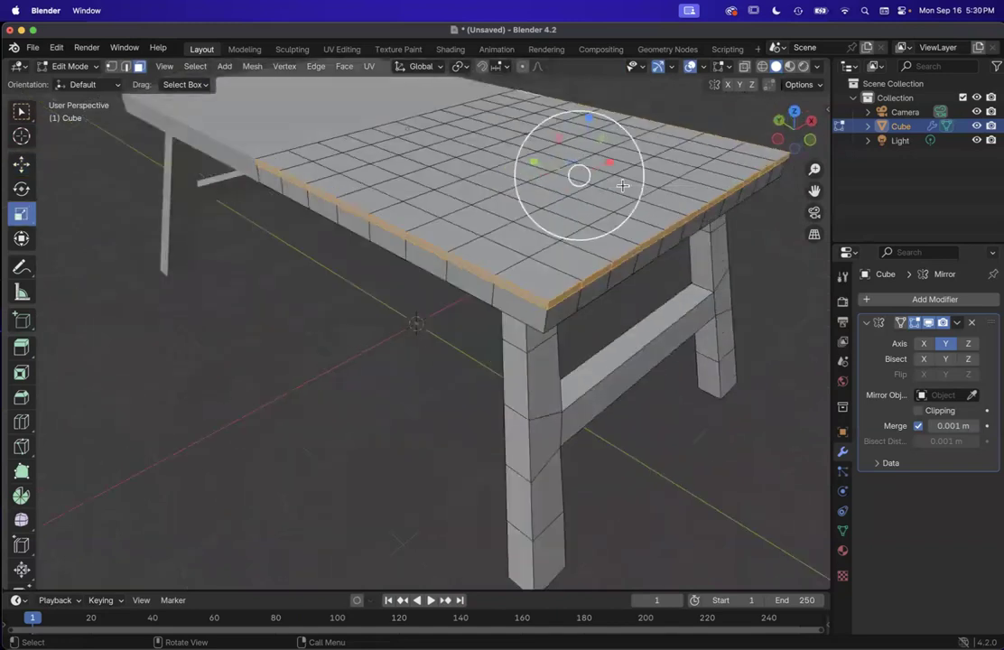
pyautogui.press('s')
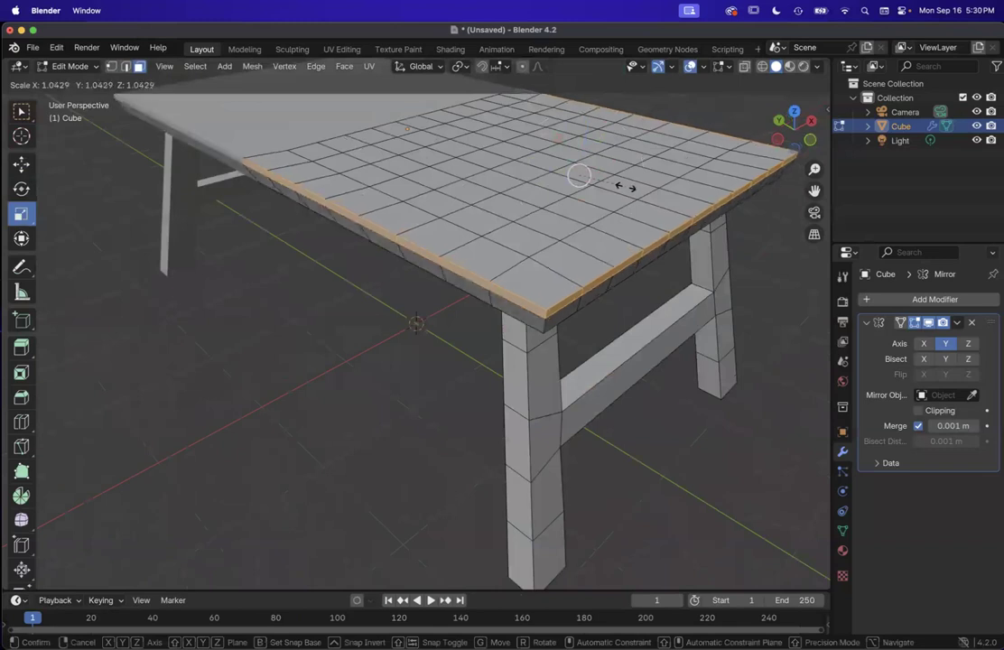
pyautogui.click(624, 186)
pyautogui.scroll(10, 625, 187)
pyautogui.hscroll(1, 624, 187)
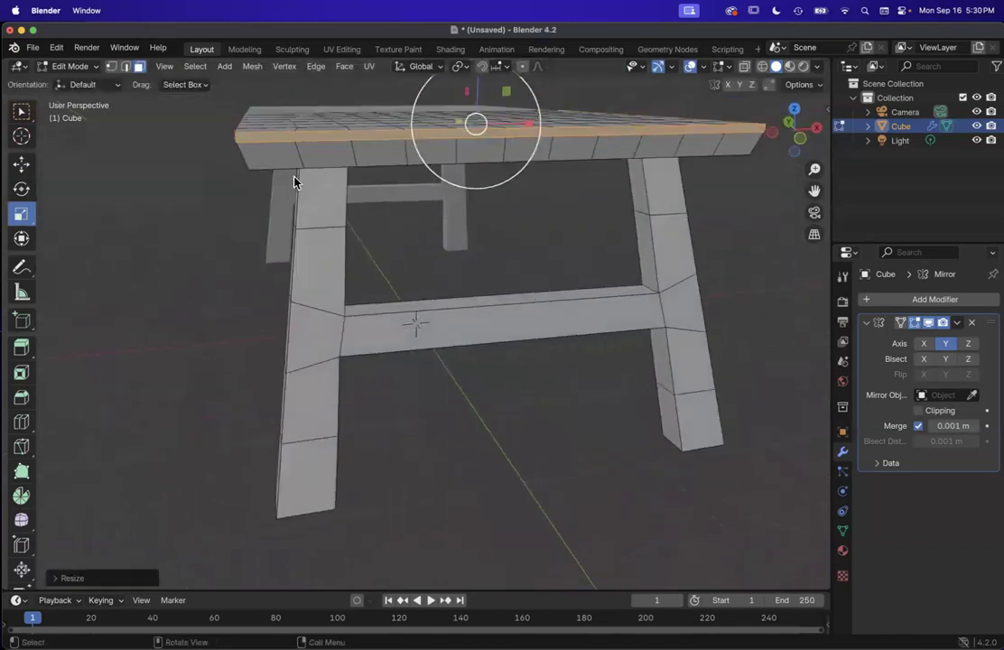
pyautogui.scroll(-10, 513, 172)
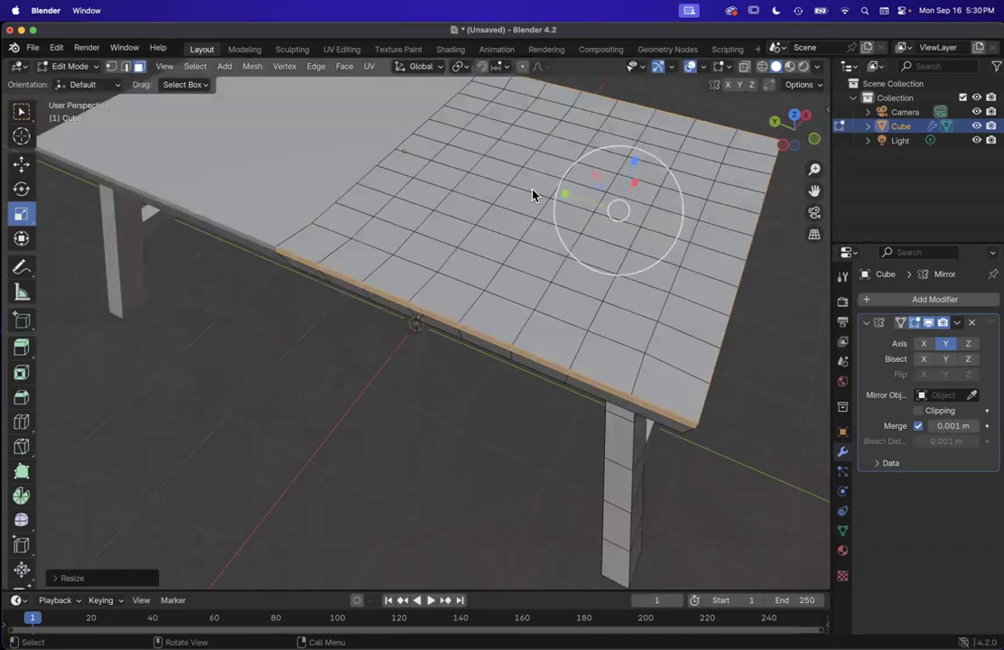
pyautogui.press('super+z')
pyautogui.hscroll(8, 599, 289)
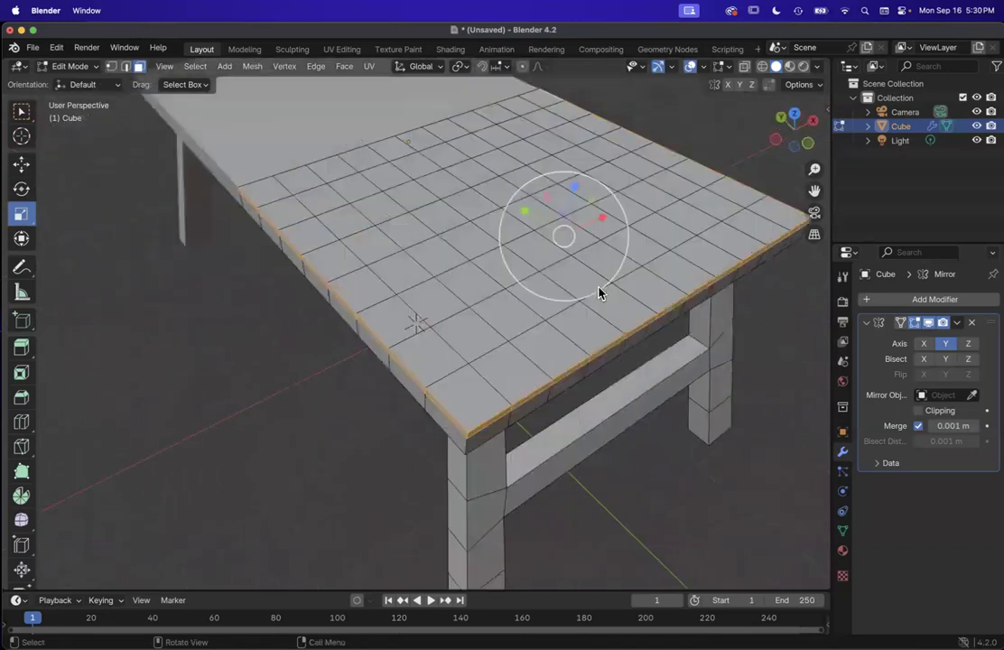
# Step: Extrude the selected face strip and widen it outward into a thin overhanging lip around the tabletop's upper edge
pyautogui.hscroll(-6, 598, 290)
pyautogui.press('e')
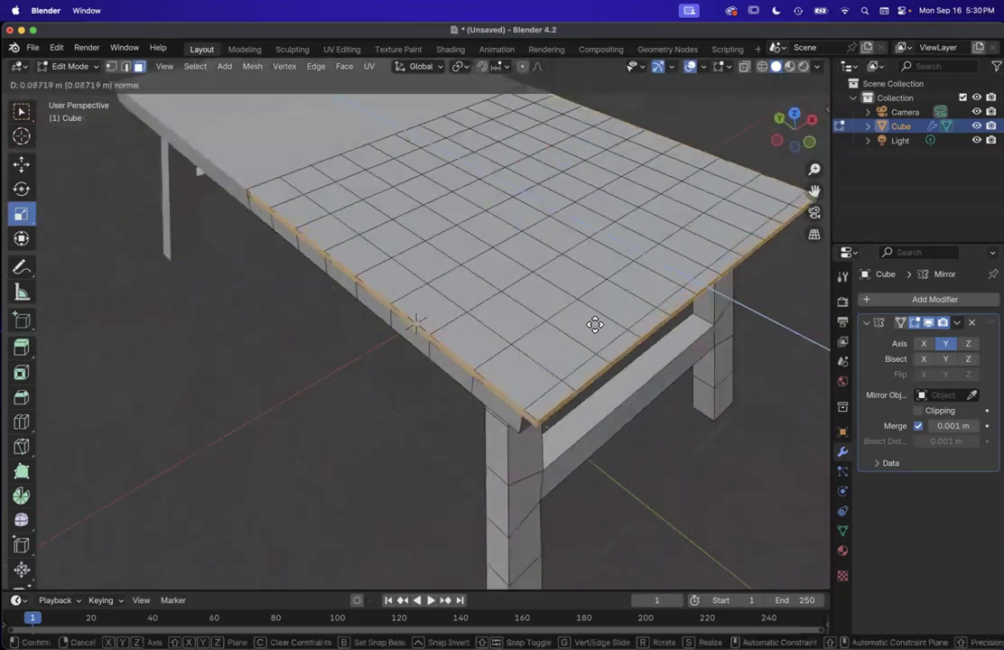
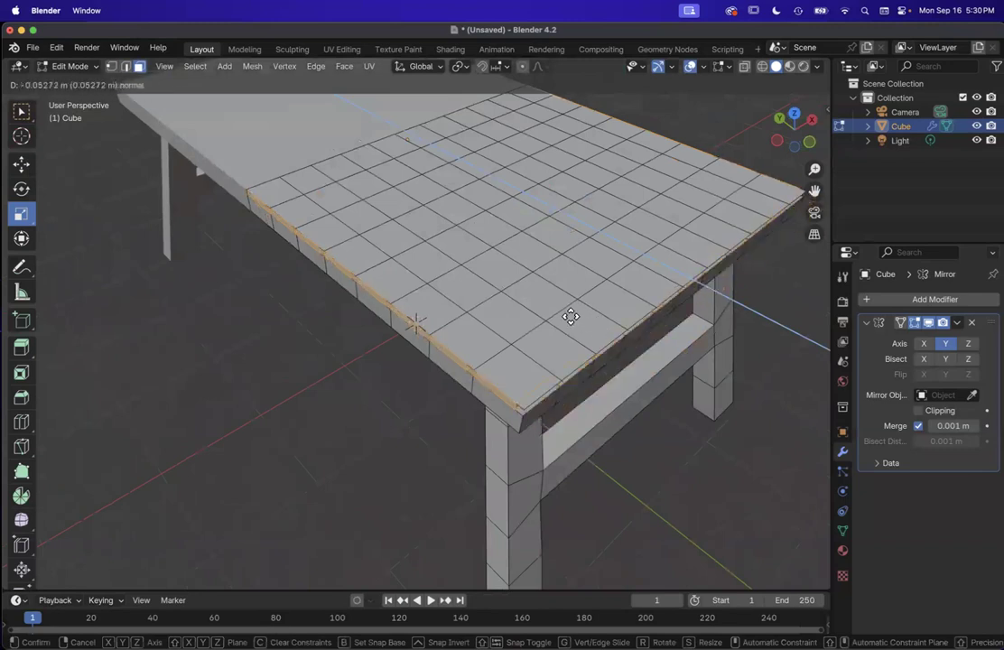
pyautogui.click(571, 319)
pyautogui.press('s')
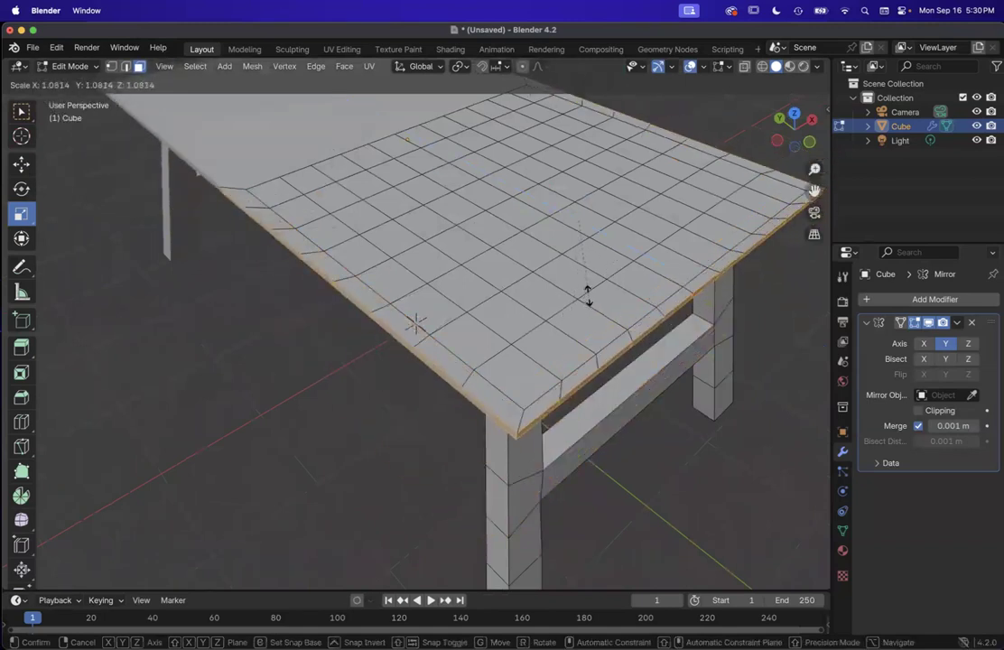
pyautogui.press('Escape')
# Step: Examine the tabletop's overhanging lip from several sides and from underneath, with the mesh deselected
pyautogui.scroll(-5, 588, 294)
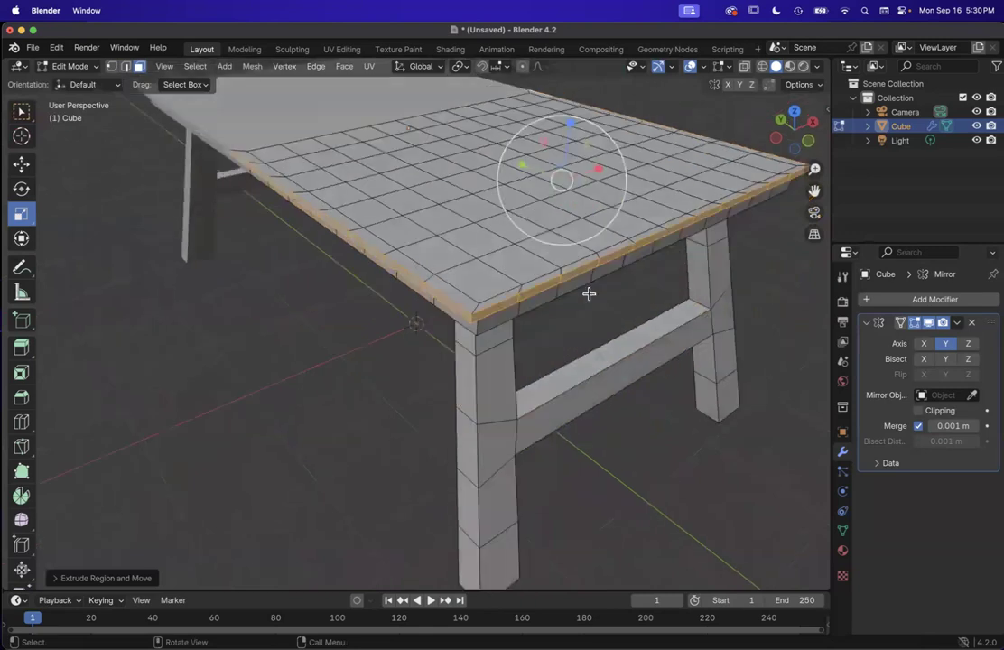
pyautogui.hscroll(5, 589, 293)
pyautogui.hscroll(-10, 589, 293)
pyautogui.scroll(3, 588, 293)
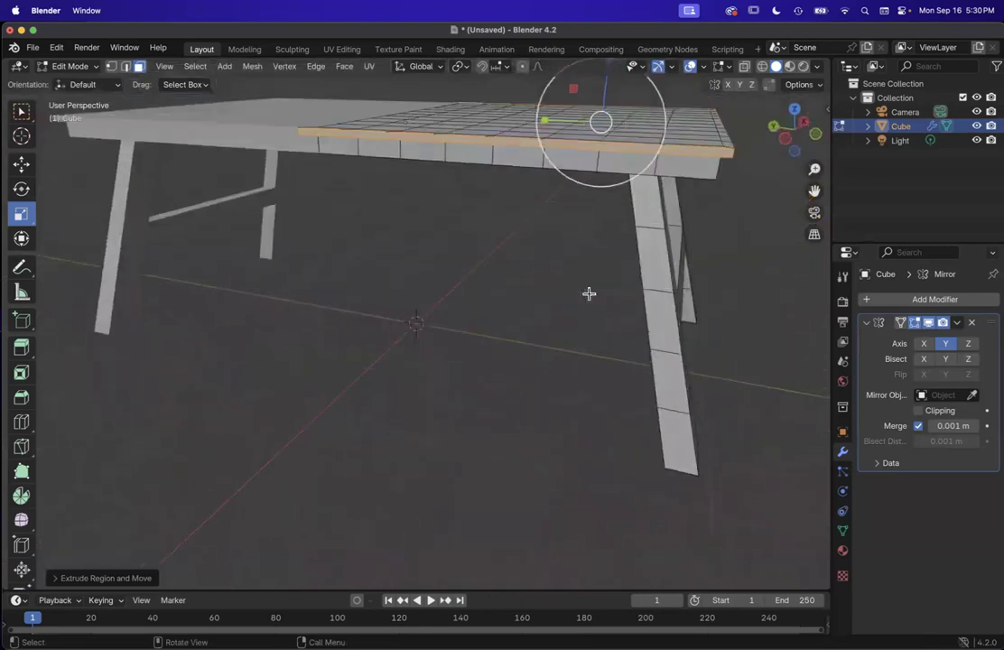
pyautogui.scroll(8, 589, 294)
pyautogui.hscroll(8, 588, 293)
pyautogui.scroll(-10, 589, 293)
pyautogui.hscroll(3, 588, 293)
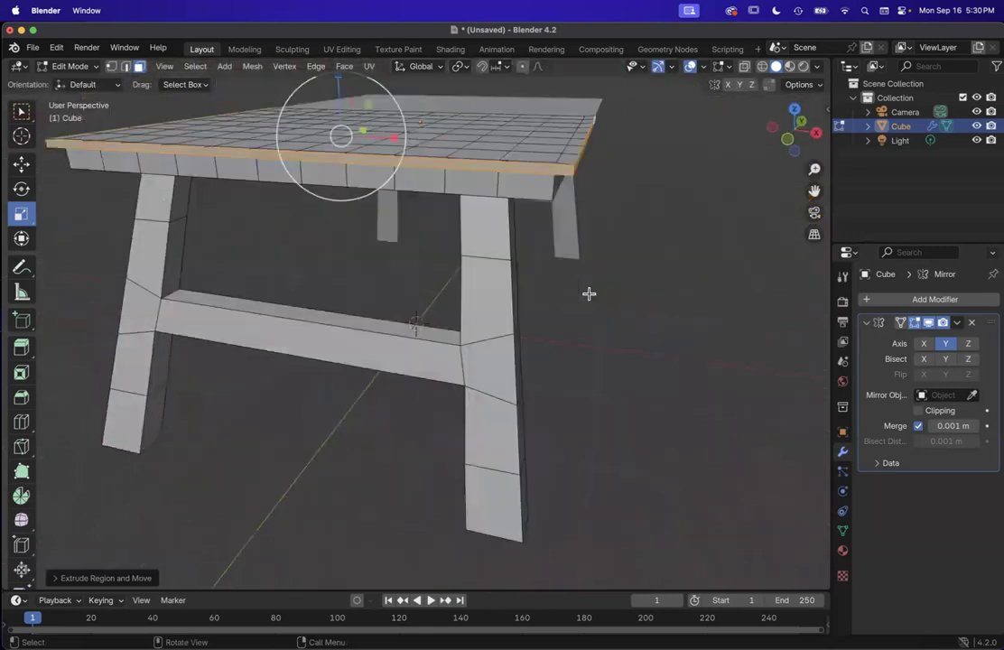
pyautogui.hscroll(7, 589, 293)
pyautogui.scroll(-5, 589, 294)
pyautogui.hscroll(-10, 589, 294)
pyautogui.scroll(8, 589, 293)
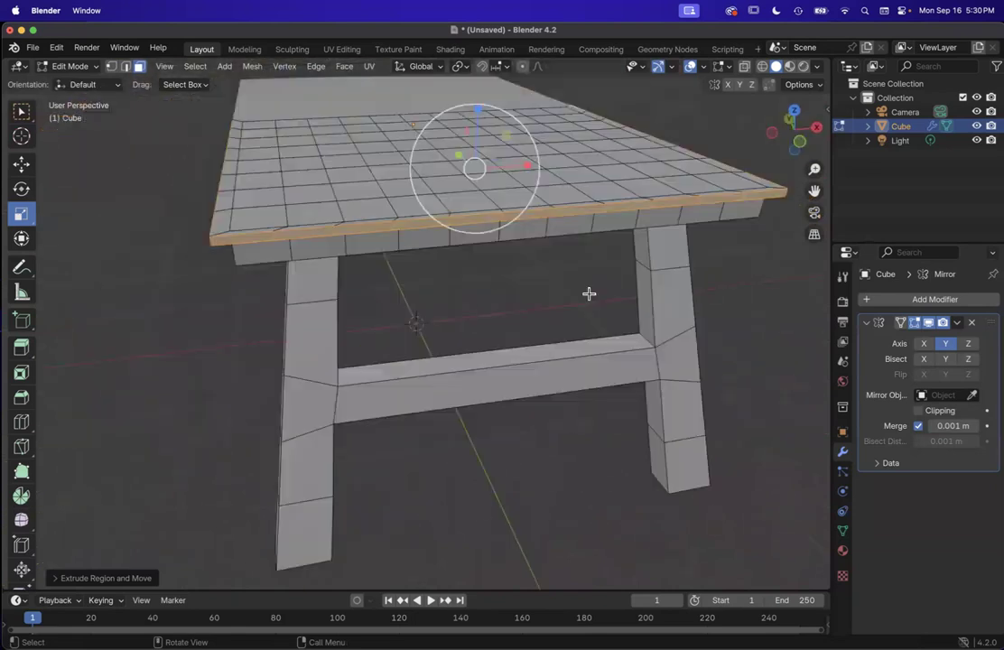
pyautogui.hscroll(-5, 589, 293)
pyautogui.scroll(3, 589, 293)
pyautogui.scroll(-3, 588, 293)
pyautogui.hscroll(4, 577, 425)
pyautogui.scroll(-6, 578, 425)
pyautogui.scroll(7, 577, 425)
pyautogui.hscroll(-3, 665, 407)
pyautogui.scroll(-6, 701, 401)
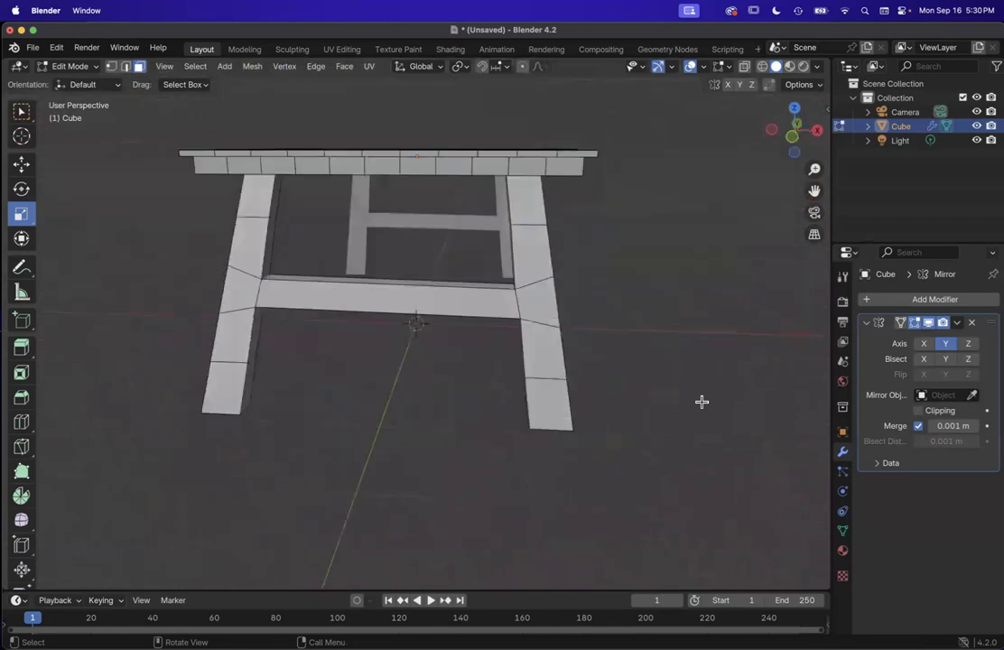
pyautogui.hscroll(5, 701, 402)
pyautogui.scroll(4, 702, 401)
pyautogui.scroll(-7, 702, 402)
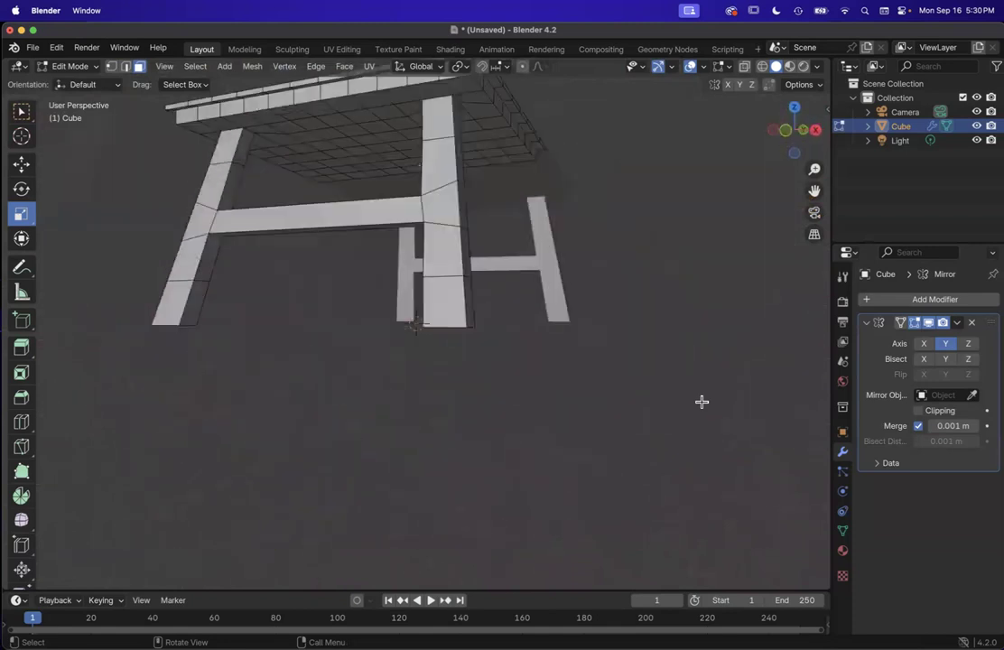
pyautogui.scroll(4, 701, 402)
# Step: Switch to Object Mode and select the table object
pyautogui.click(74, 68)
pyautogui.click(81, 82)
pyautogui.hscroll(-6, 497, 262)
pyautogui.scroll(4, 497, 262)
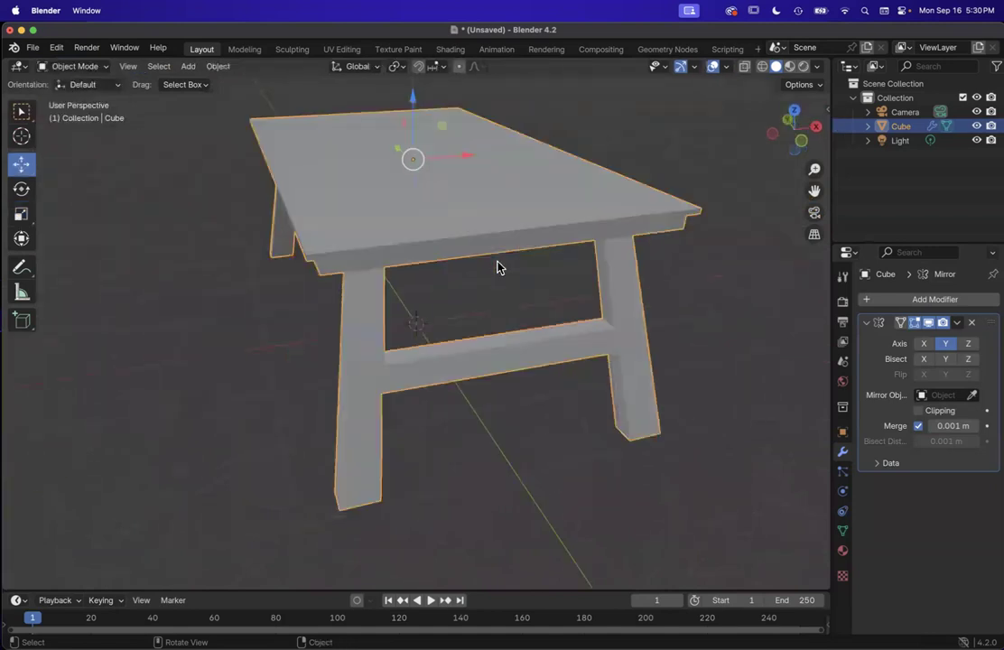
pyautogui.scroll(-3, 497, 262)
pyautogui.click(383, 323)
pyautogui.click(518, 197)
pyautogui.scroll(3, 518, 197)
pyautogui.scroll(3, 518, 201)
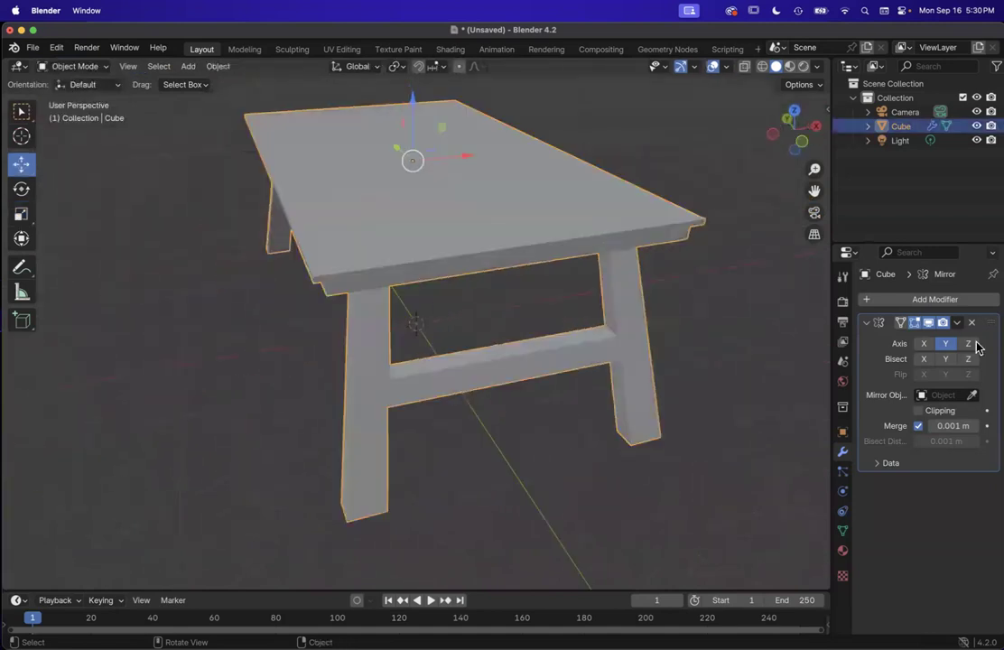
# Step: Add a Subdivision Surface modifier to the table and set its subdivision type to Simple
pyautogui.click(930, 299)
pyautogui.click(930, 303)
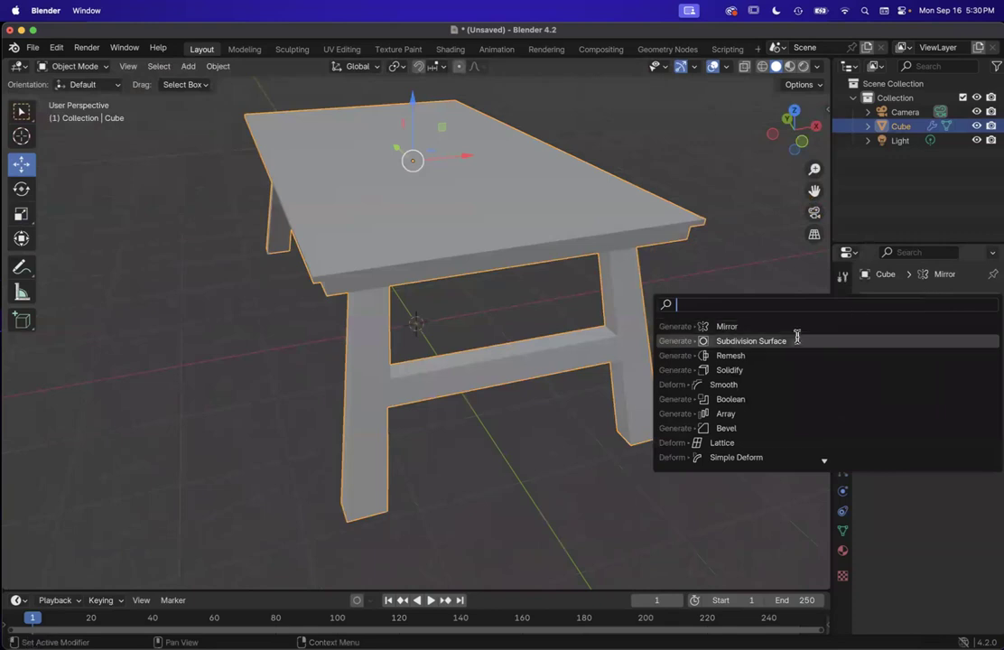
pyautogui.click(752, 341)
pyautogui.scroll(-5, 790, 346)
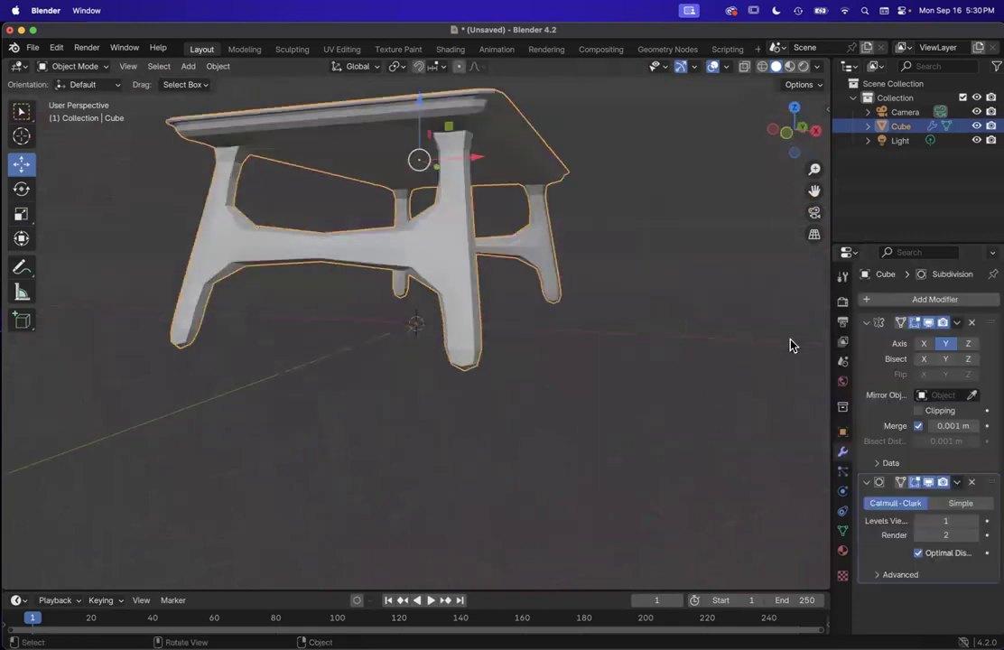
pyautogui.scroll(5, 407, 274)
pyautogui.scroll(-5, 407, 274)
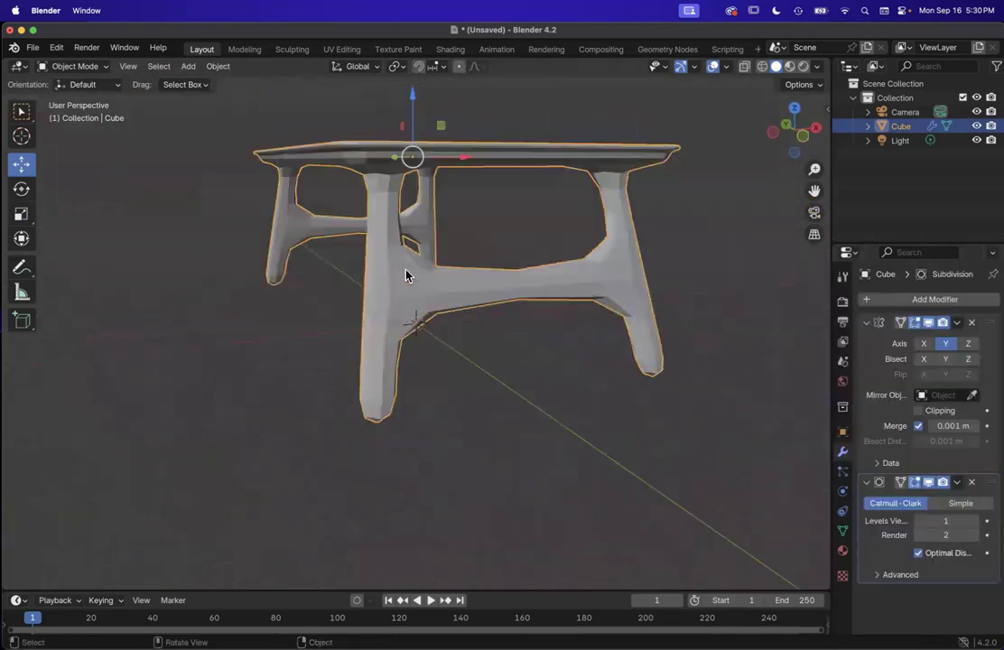
pyautogui.scroll(5, 406, 276)
pyautogui.hscroll(5, 406, 275)
pyautogui.hscroll(-5, 407, 275)
pyautogui.scroll(5, 407, 274)
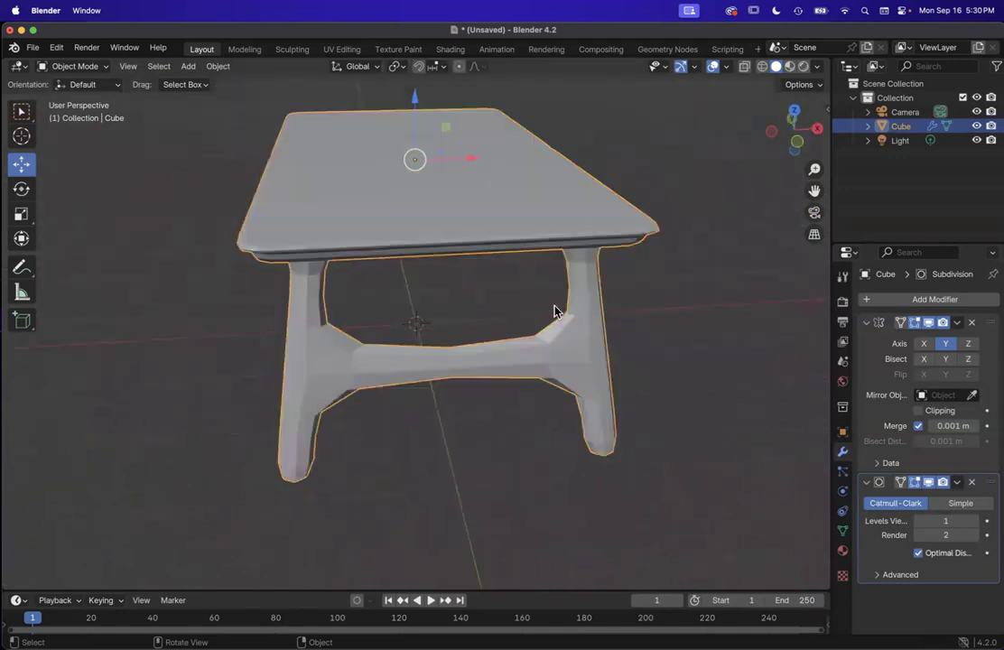
pyautogui.click(960, 505)
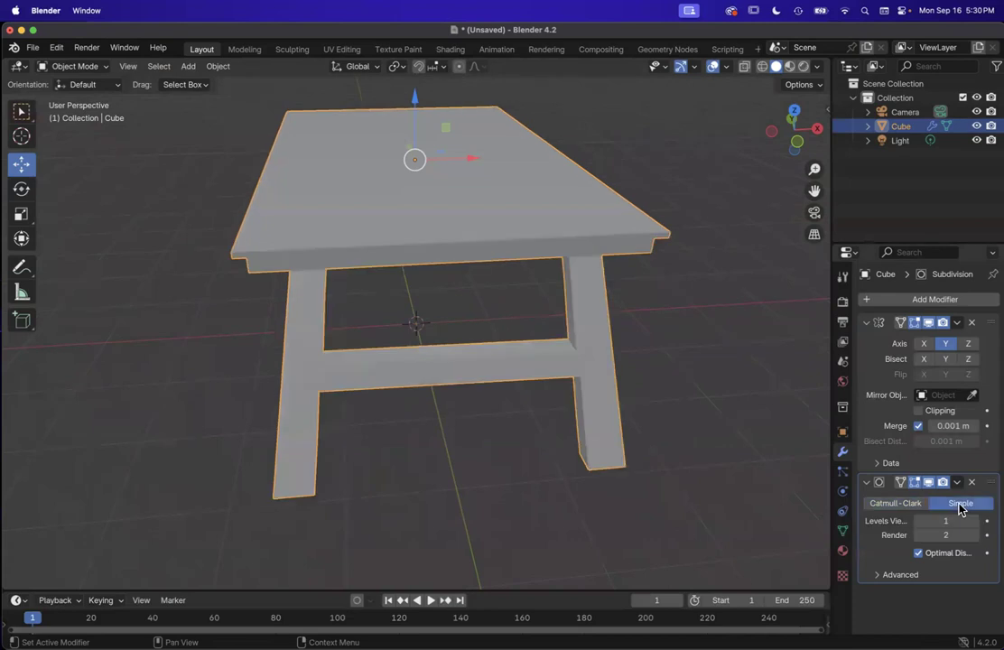
# Step: Add a second Subdivision Surface modifier with Catmull-Clark subdivision and set its viewport levels to 4
pyautogui.click(939, 301)
pyautogui.click(939, 298)
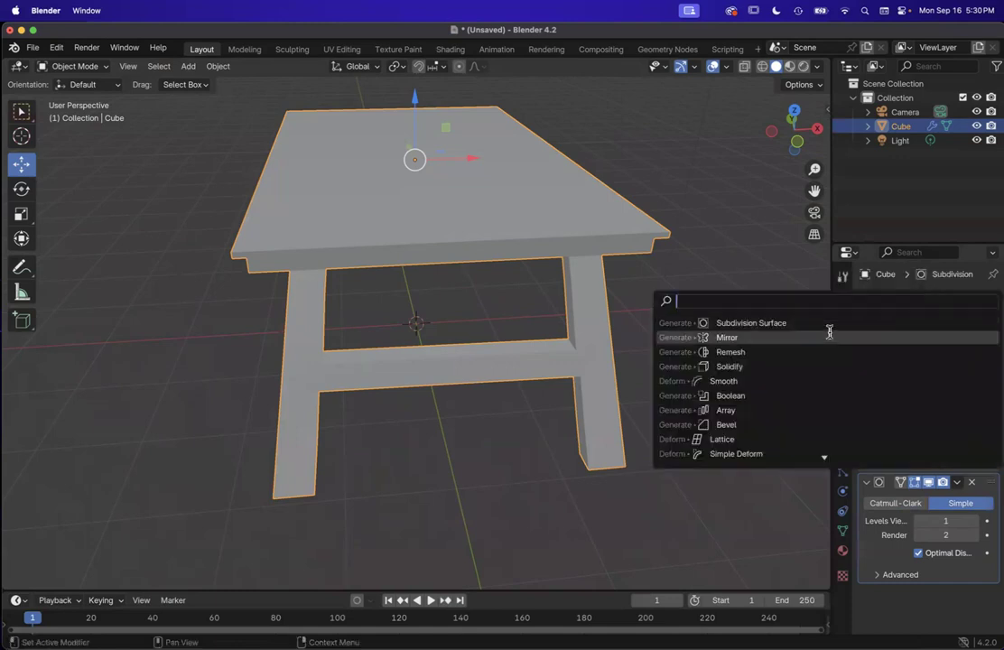
pyautogui.click(763, 323)
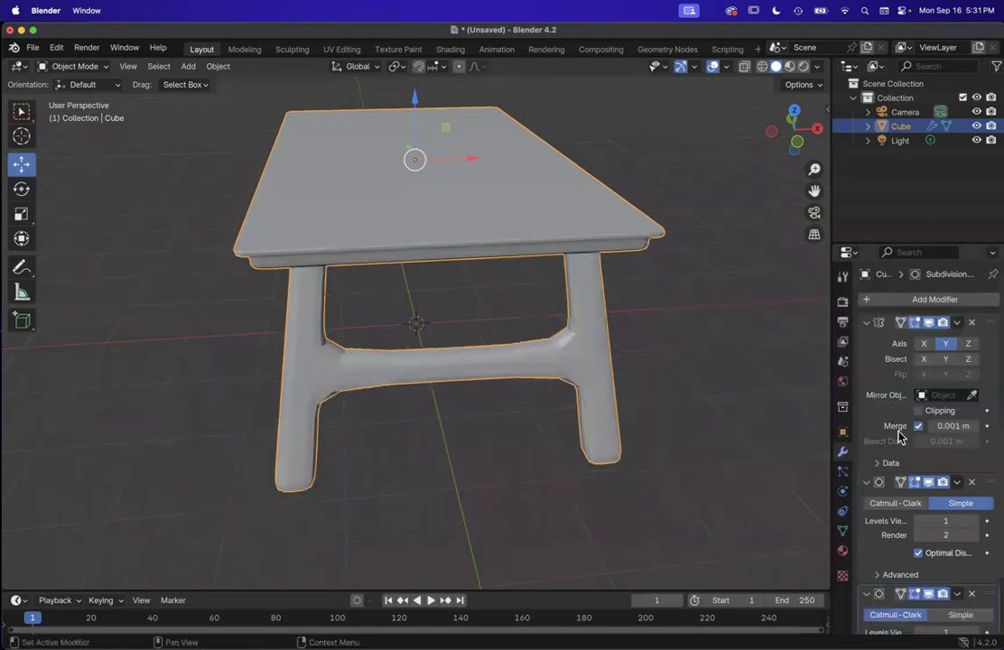
pyautogui.scroll(-2, 923, 555)
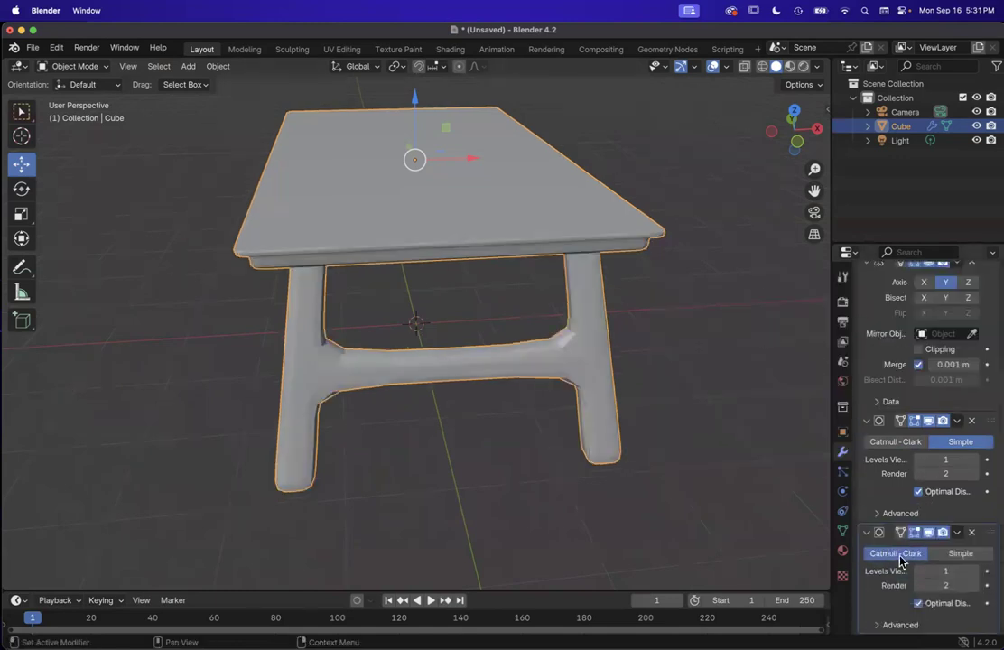
pyautogui.click(974, 572)
pyautogui.click(974, 572)
pyautogui.click(974, 571)
pyautogui.moveTo(594, 446); pyautogui.dragTo(578, 310, button='middle')
pyautogui.click(582, 435)
pyautogui.click(578, 309)
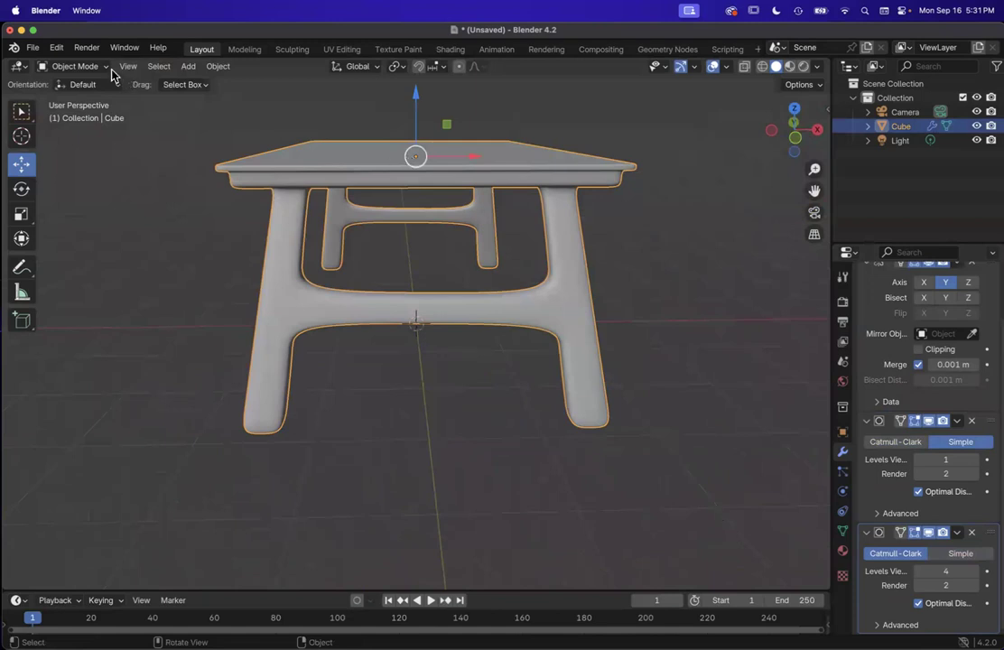
# Step: Switch the table to Edit Mode and add six evenly spaced loop cuts along the crossbar between the front legs, without sliding them
pyautogui.click(75, 66)
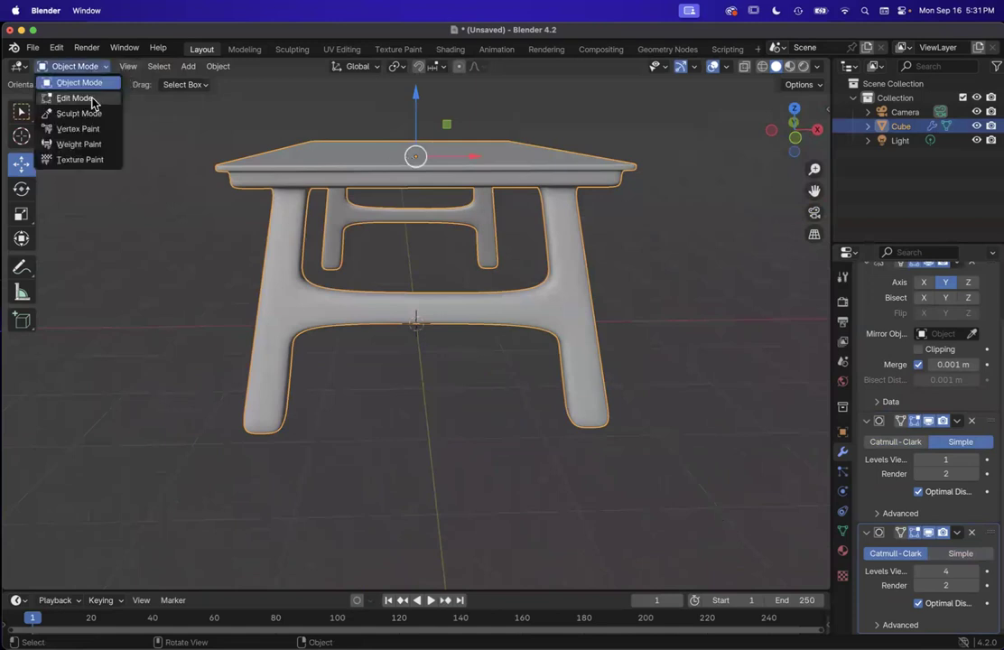
pyautogui.click(72, 97)
pyautogui.moveTo(409, 312); pyautogui.dragTo(407, 308, button='middle')
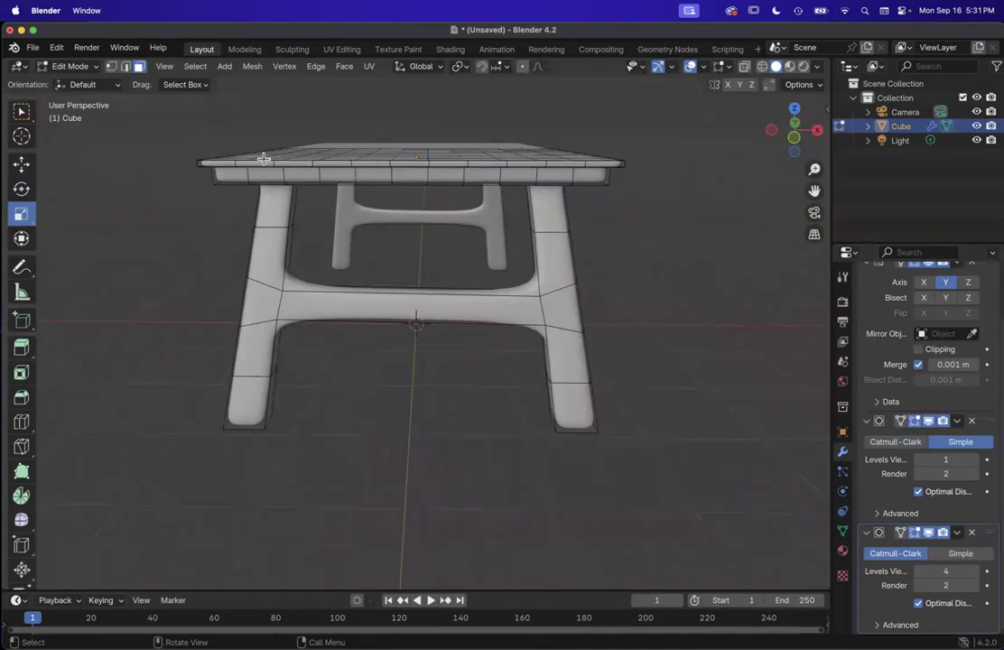
pyautogui.click(396, 315)
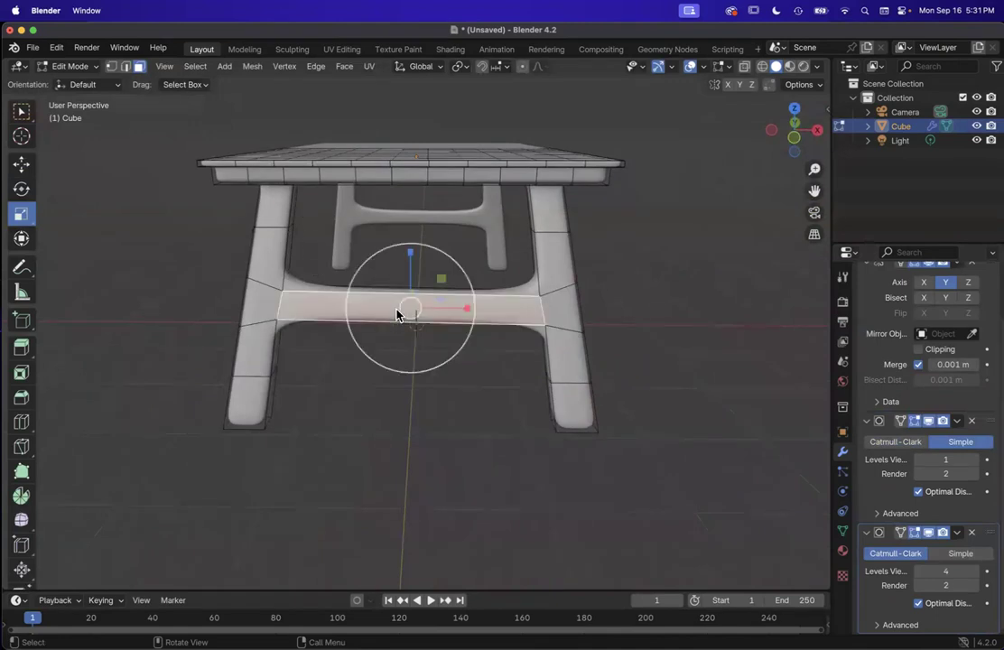
pyautogui.moveTo(396, 315); pyautogui.dragTo(368, 334, button='middle')
pyautogui.moveTo(332, 381)
pyautogui.mouseDown(button='middle')
pyautogui.moveTo(329, 400)
pyautogui.moveTo(326, 375)
pyautogui.mouseUp(button='middle')
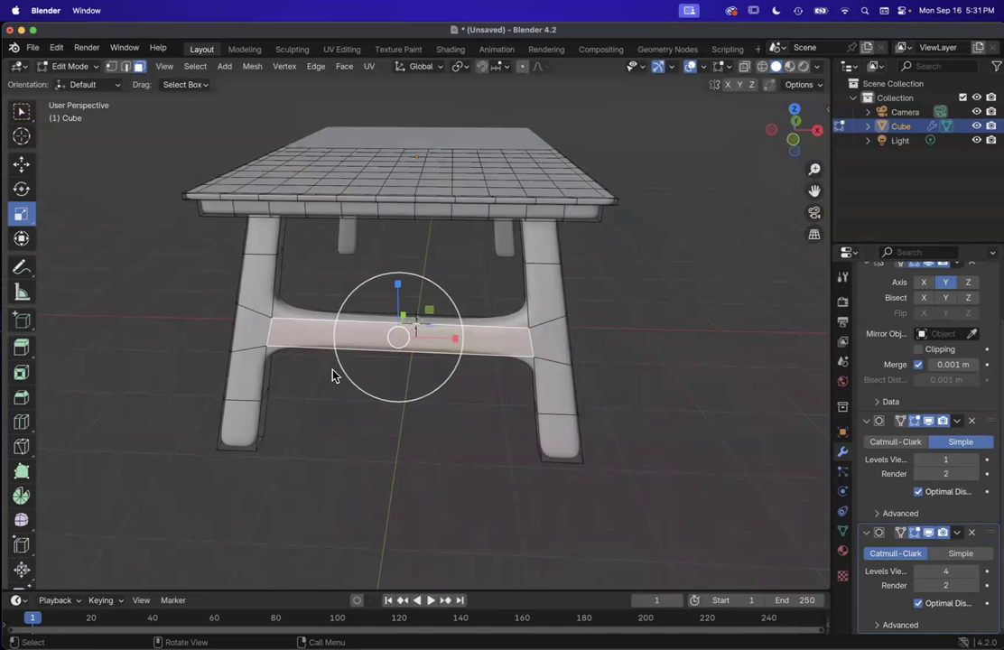
pyautogui.hotkey('ctrl', 'r')
pyautogui.scroll(3, 378, 346)
pyautogui.scroll(2, 378, 347)
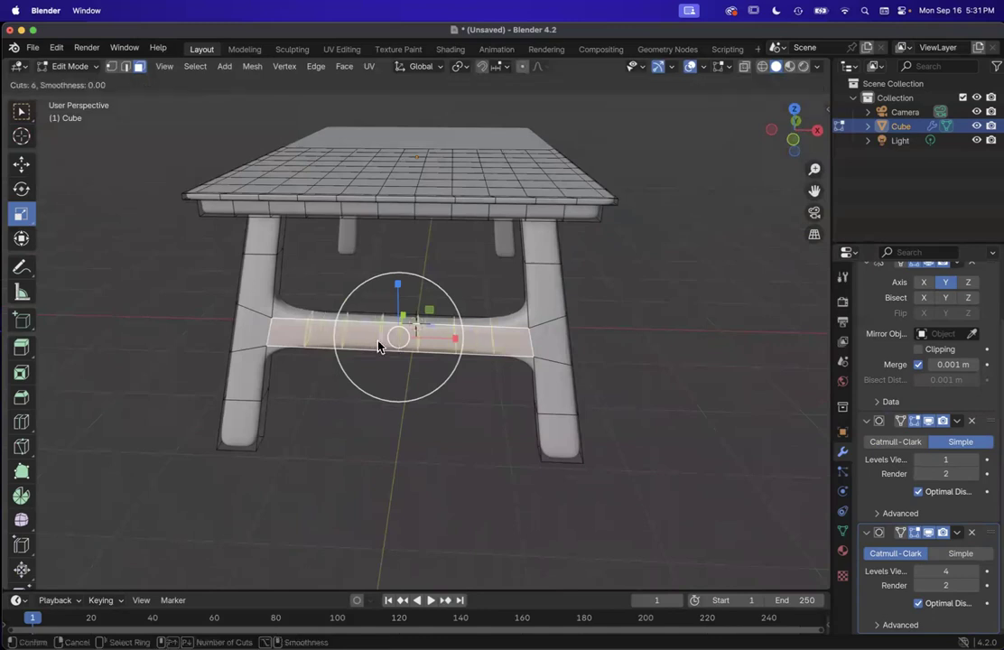
pyautogui.click(378, 347)
pyautogui.rightClick(377, 340)
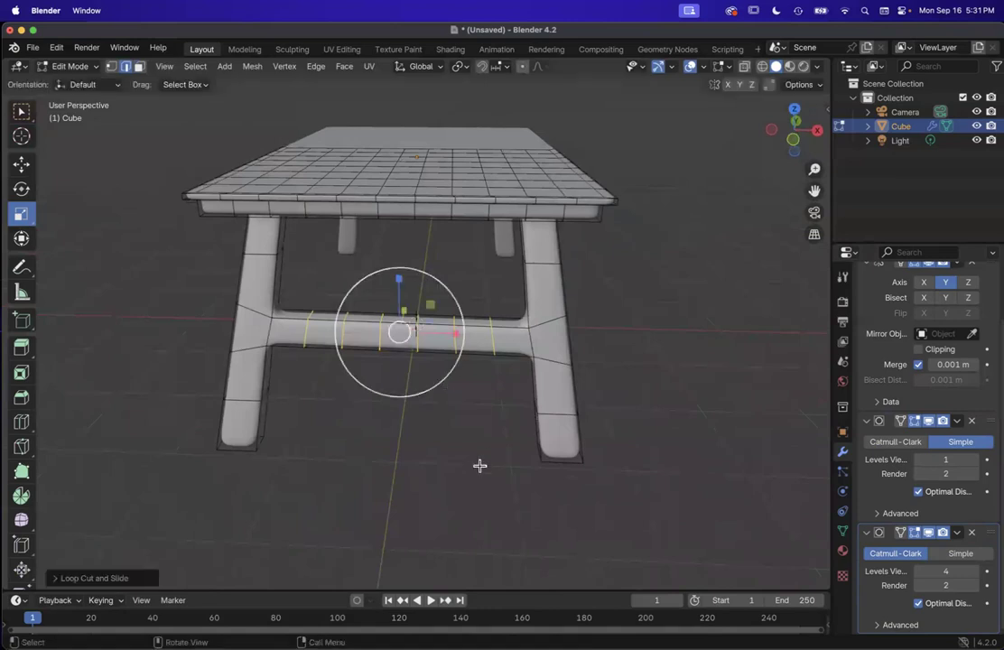
# Step: Examine the crossbars and their joints with the legs from the end, the long side and underneath
pyautogui.hscroll(5, 539, 338)
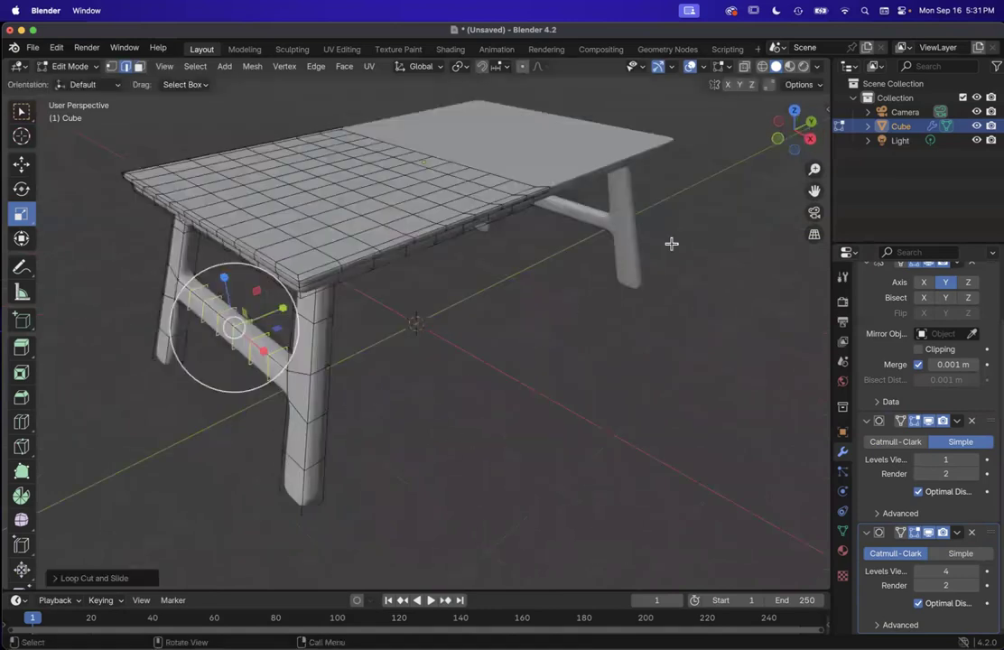
pyautogui.hscroll(10, 672, 244)
pyautogui.hscroll(-6, 672, 244)
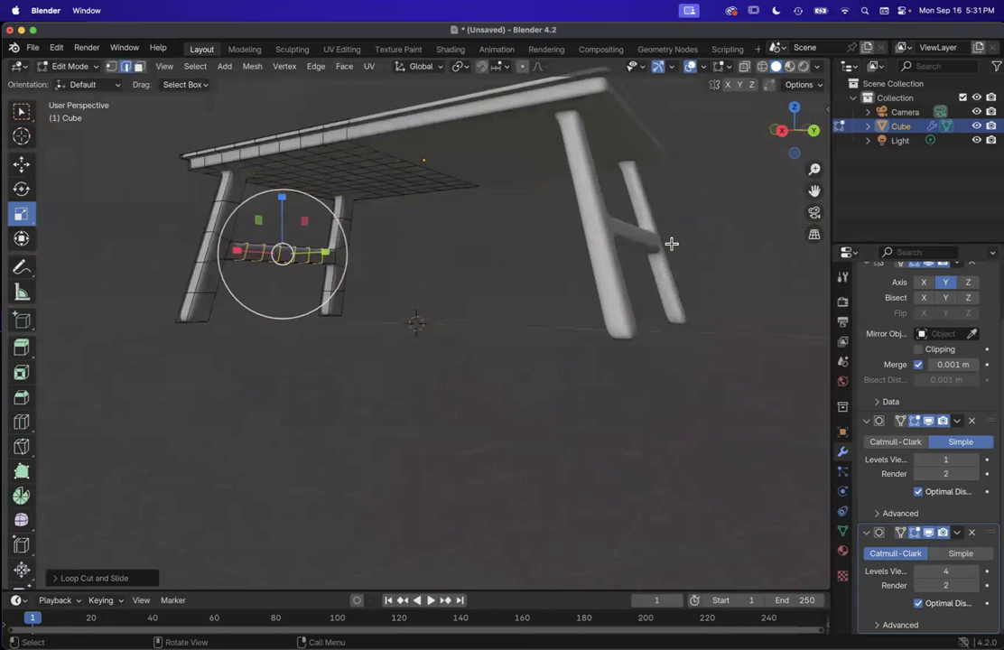
pyautogui.hscroll(-12, 672, 244)
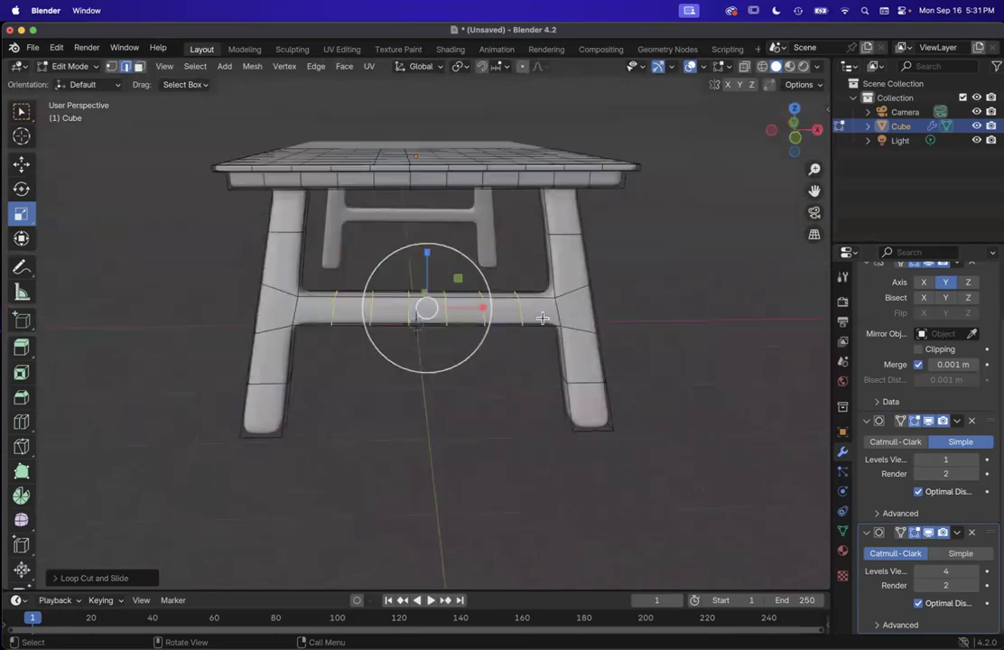
pyautogui.hscroll(8, 541, 388)
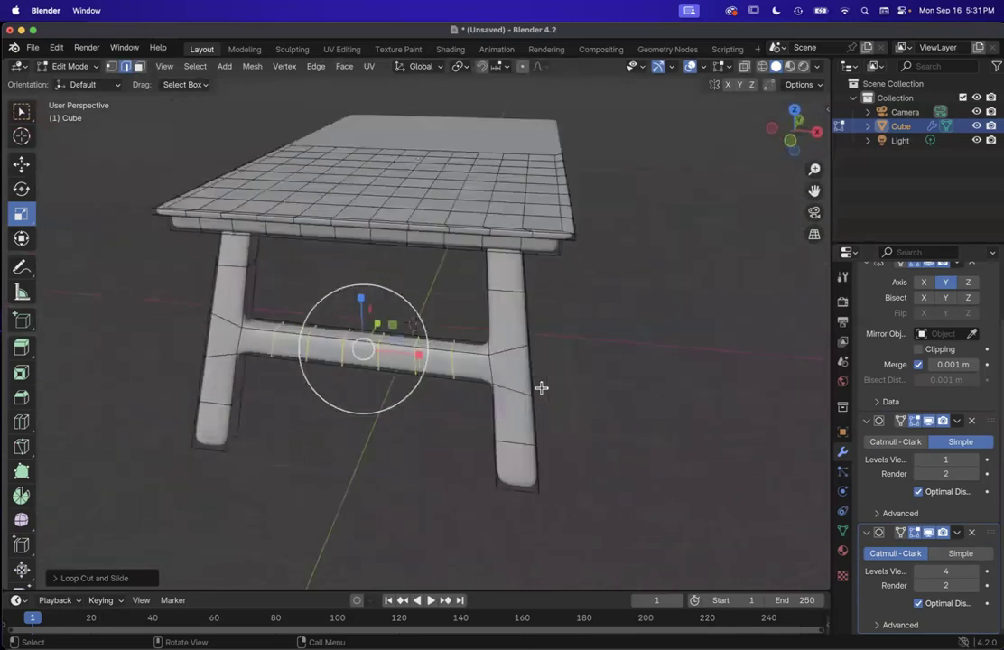
pyautogui.hscroll(15, 541, 388)
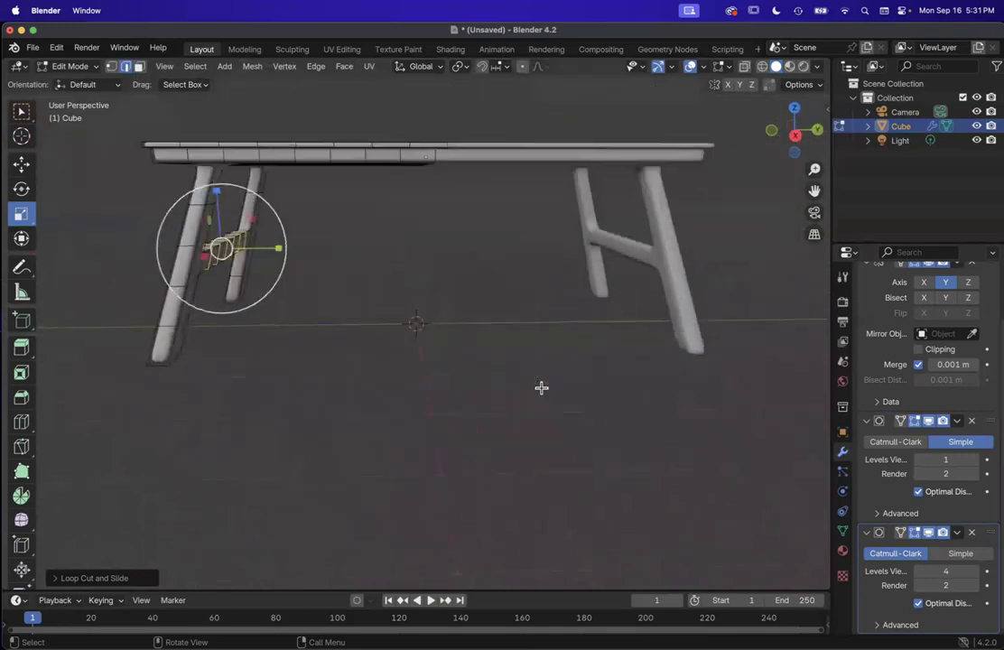
pyautogui.hscroll(15, 541, 388)
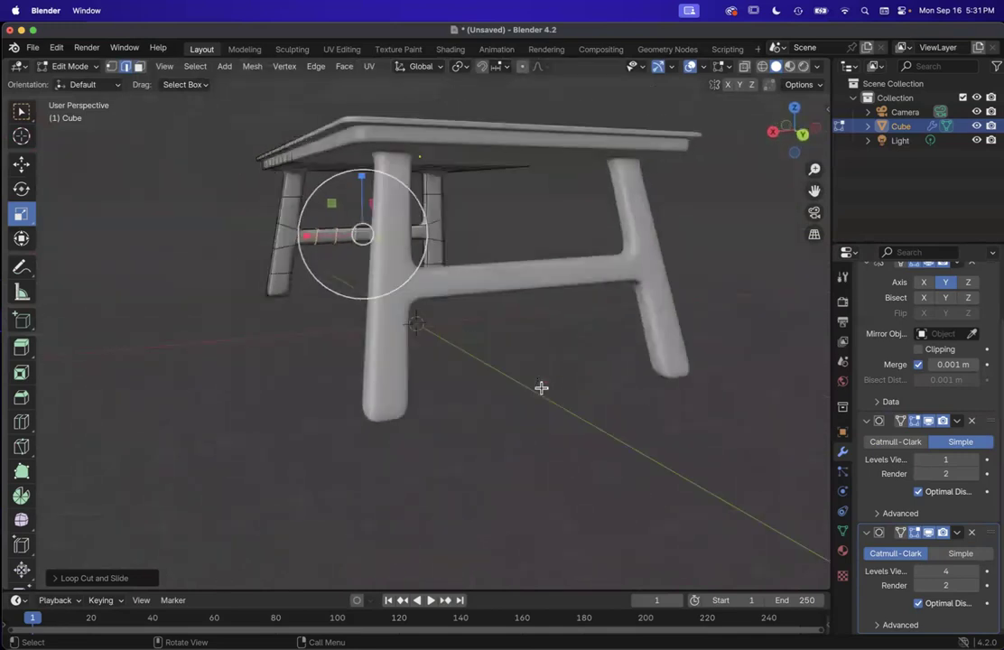
pyautogui.hscroll(12, 541, 388)
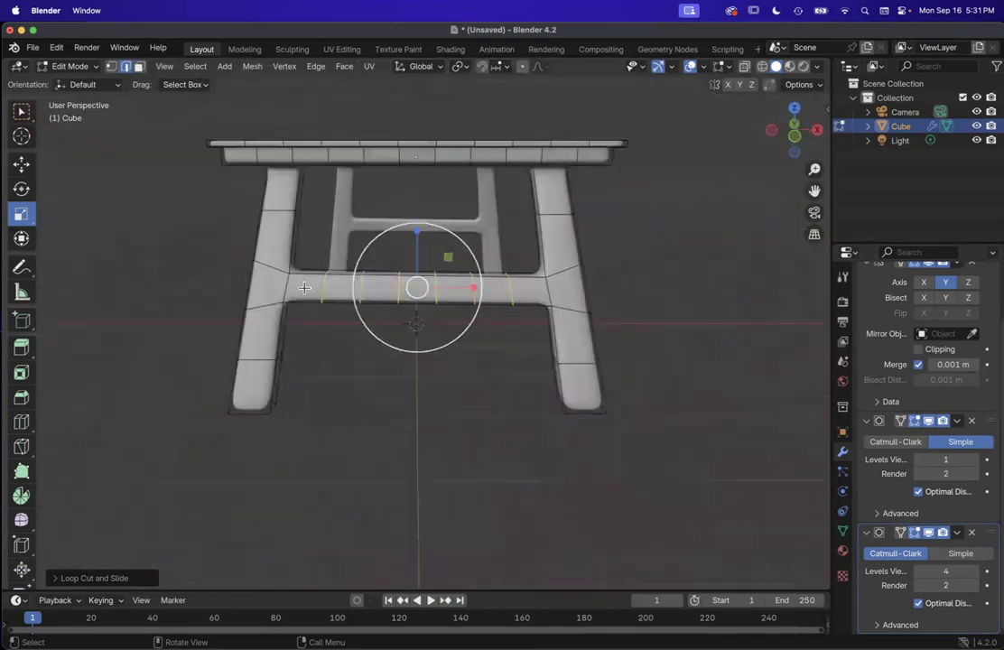
# Step: Add one more loop cut near each end of the crossbar, close to its joints with the legs
pyautogui.hotkey('ctrl', 'r')
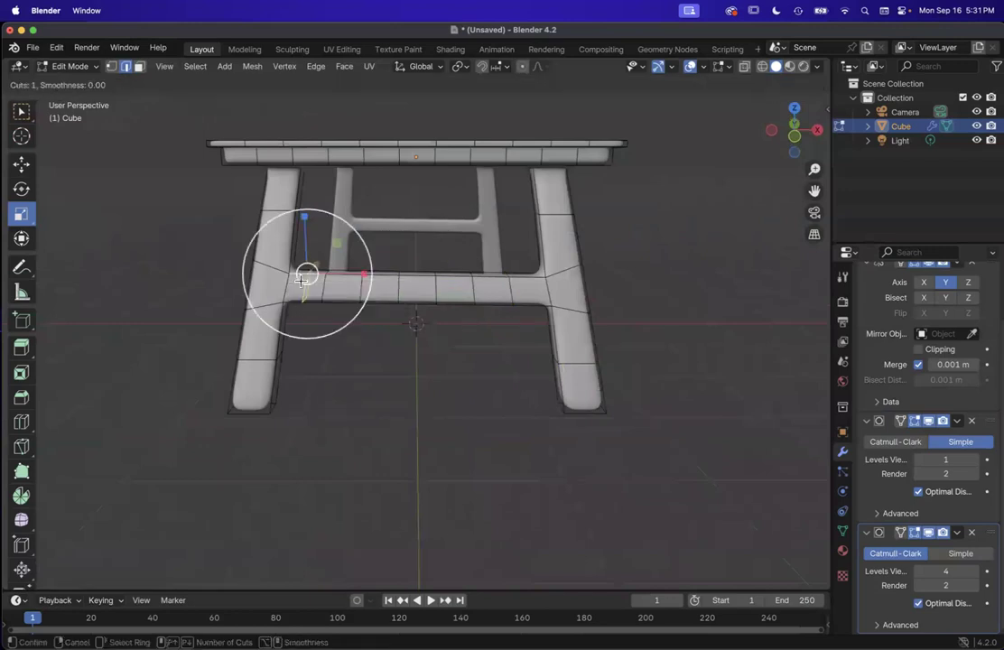
pyautogui.click(307, 274)
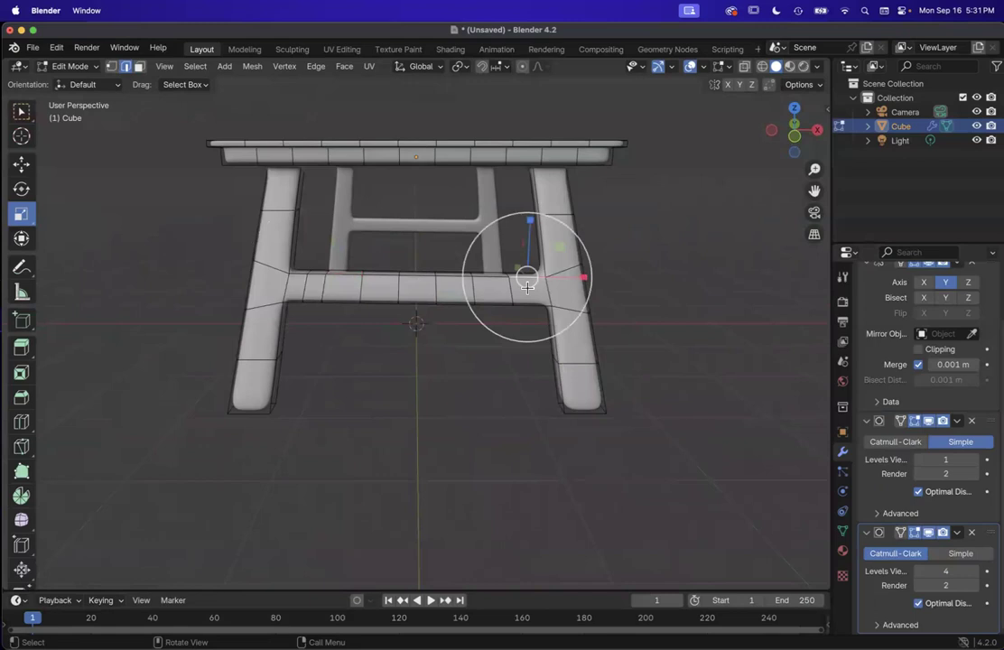
pyautogui.hotkey('ctrl', 'r')
pyautogui.click(527, 287)
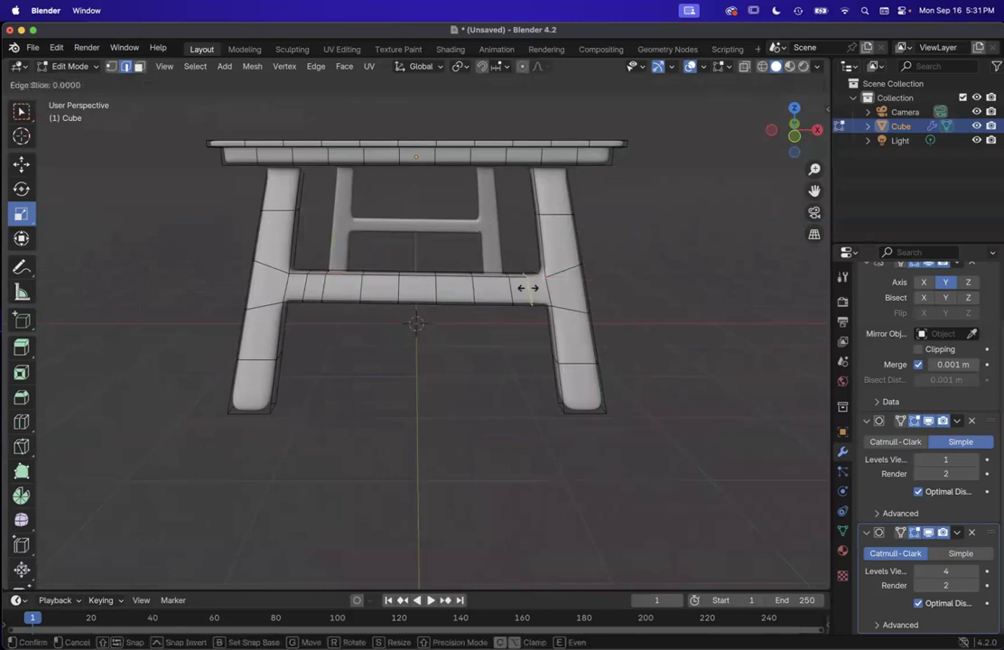
pyautogui.click(527, 287)
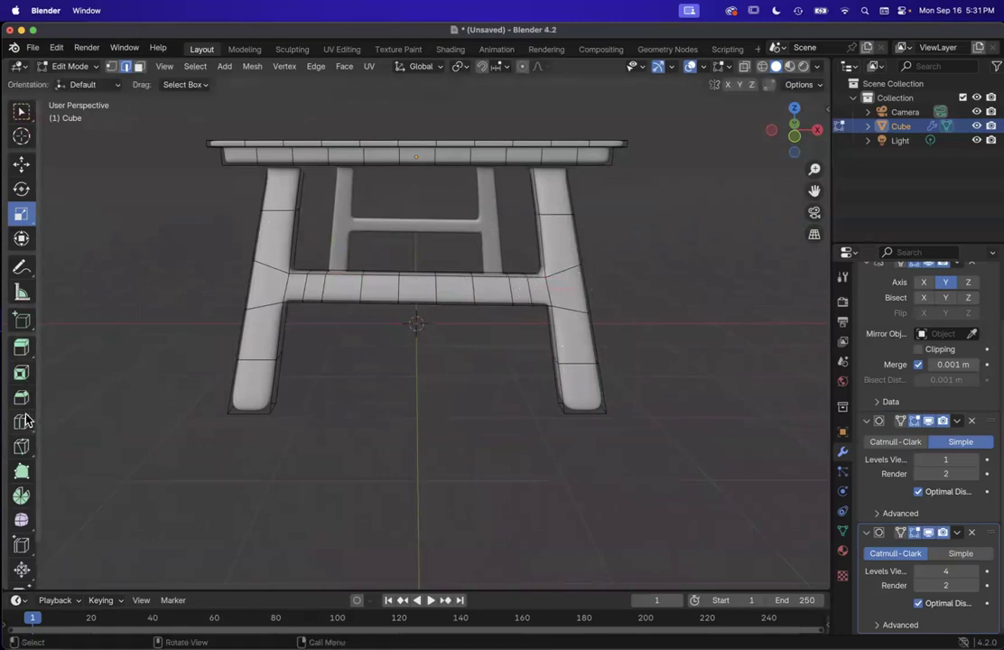
# Step: Return the table to Object Mode and deselect it
pyautogui.moveTo(314, 309); pyautogui.dragTo(361, 357, button='middle')
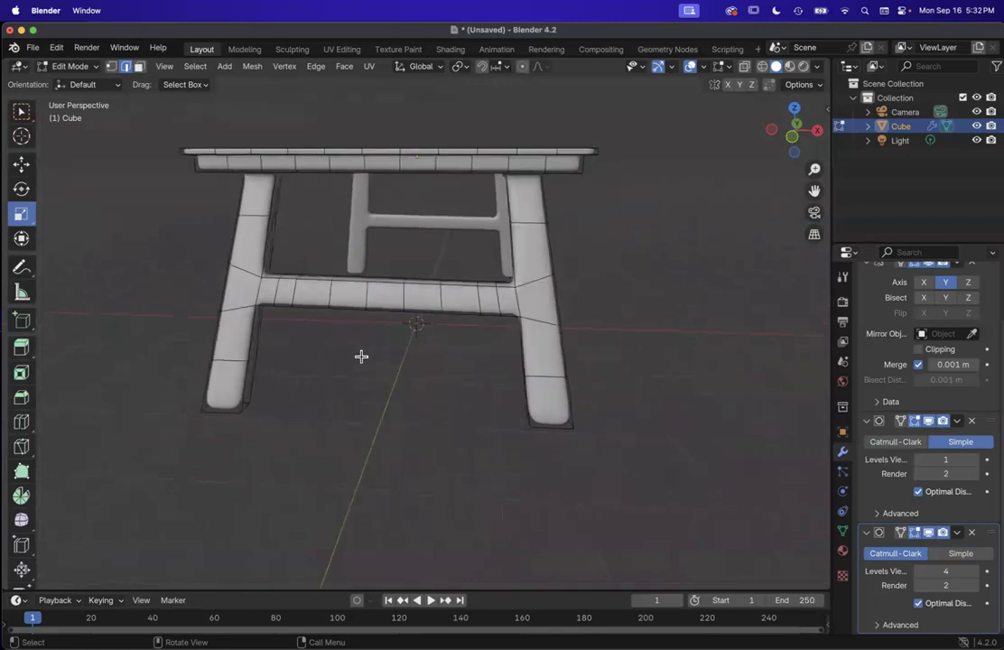
pyautogui.hscroll(10, 361, 356)
pyautogui.scroll(10, 361, 357)
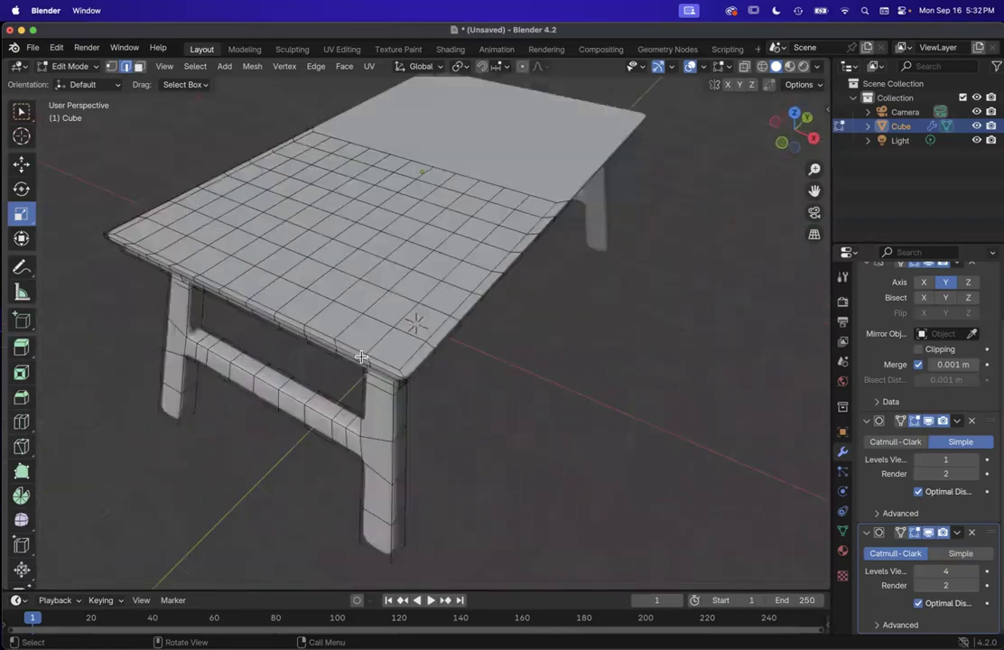
pyautogui.hscroll(15, 361, 357)
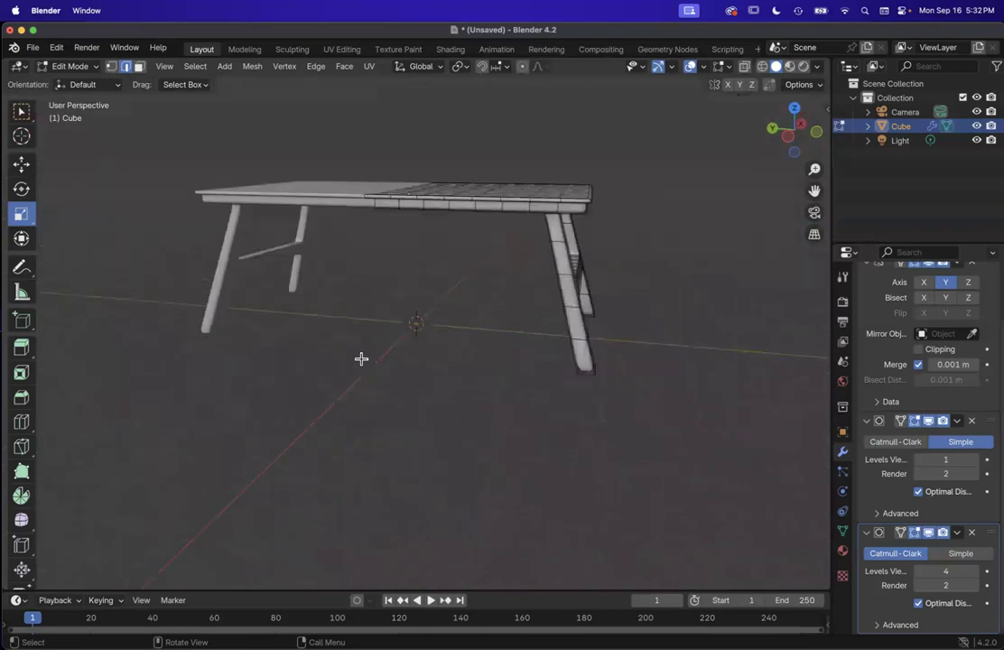
pyautogui.hscroll(3, 361, 359)
pyautogui.scroll(3, 970, 310)
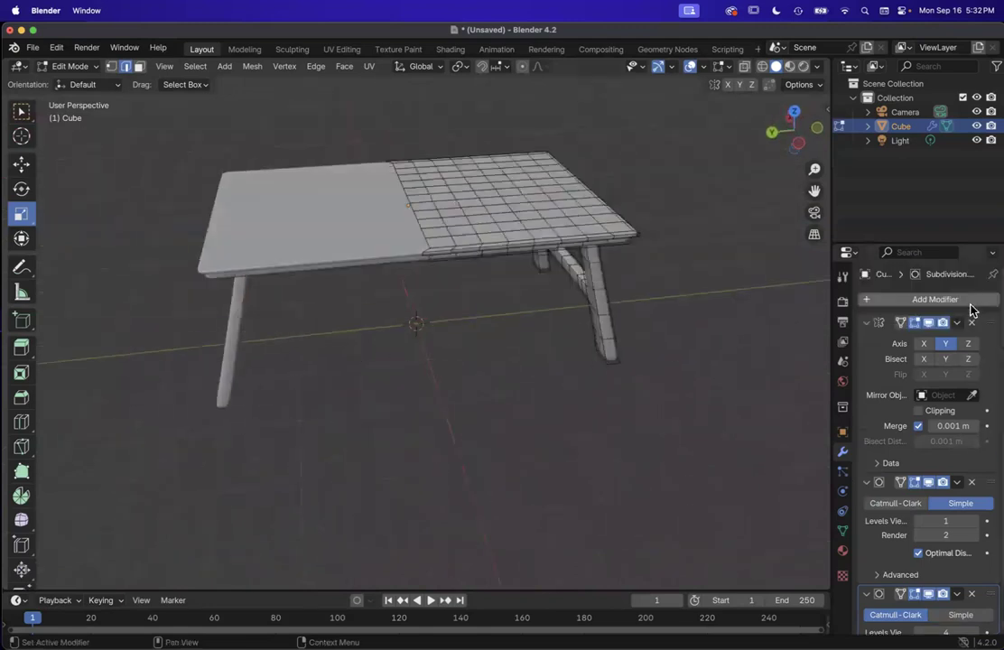
pyautogui.click(63, 66)
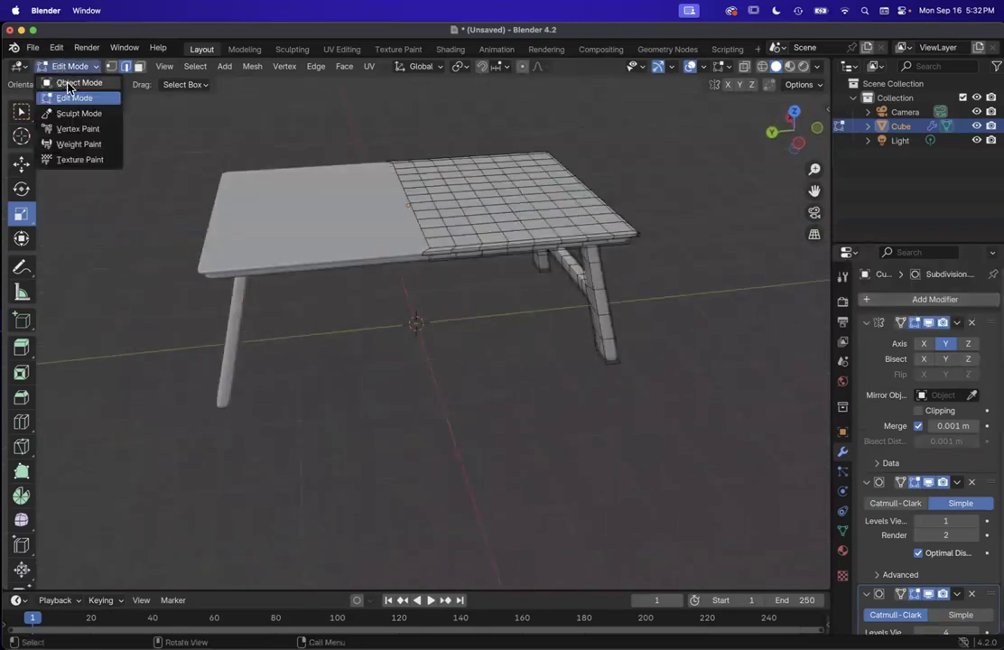
pyautogui.click(76, 83)
pyautogui.click(380, 341)
# Step: Examine the deselected table's overall shape from the side, from a low angle and from above
pyautogui.keyDown('ctrl'); pyautogui.scroll(-3, 379, 341); pyautogui.keyUp('ctrl')
pyautogui.scroll(5, 380, 341)
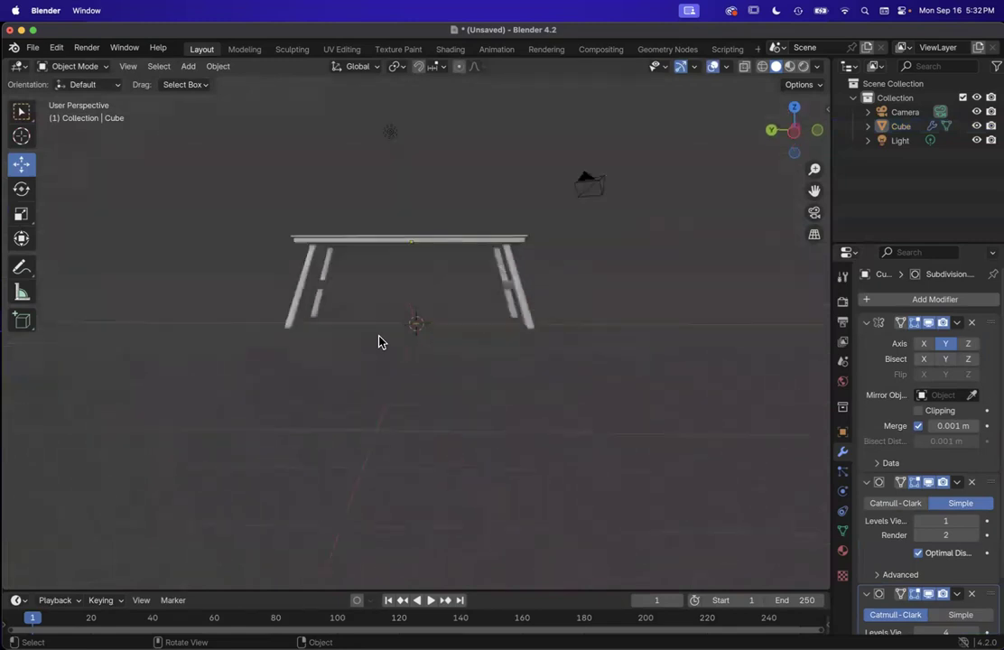
pyautogui.scroll(-5, 379, 340)
pyautogui.scroll(5, 379, 341)
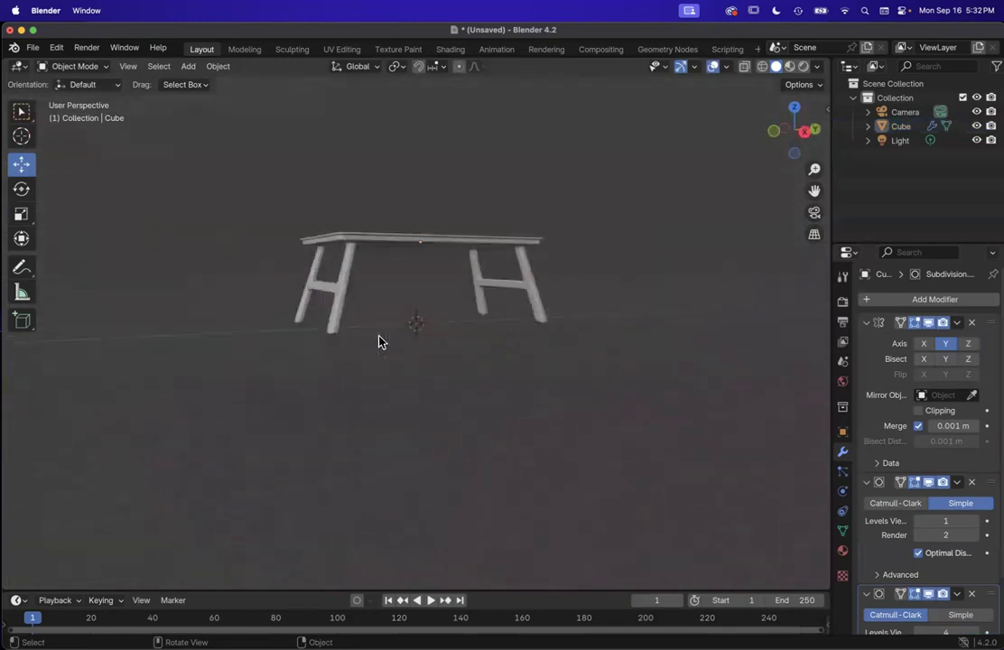
pyautogui.scroll(5, 379, 340)
pyautogui.scroll(3, 379, 340)
pyautogui.scroll(-8, 379, 340)
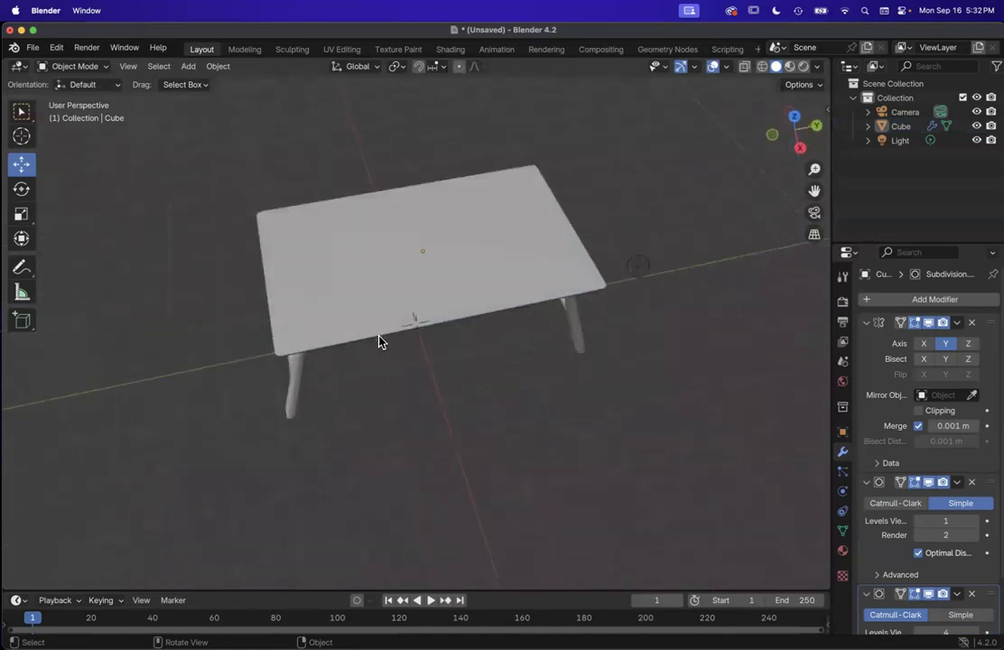
pyautogui.scroll(4, 379, 341)
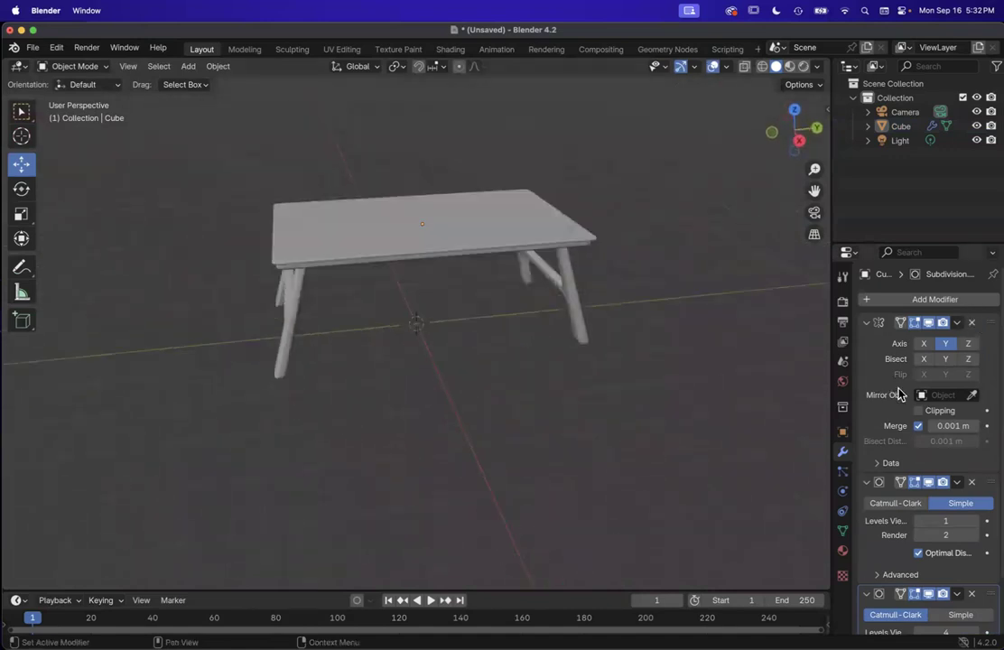
# Step: Apply the table's Mirror modifier and select the table object again
pyautogui.click(958, 323)
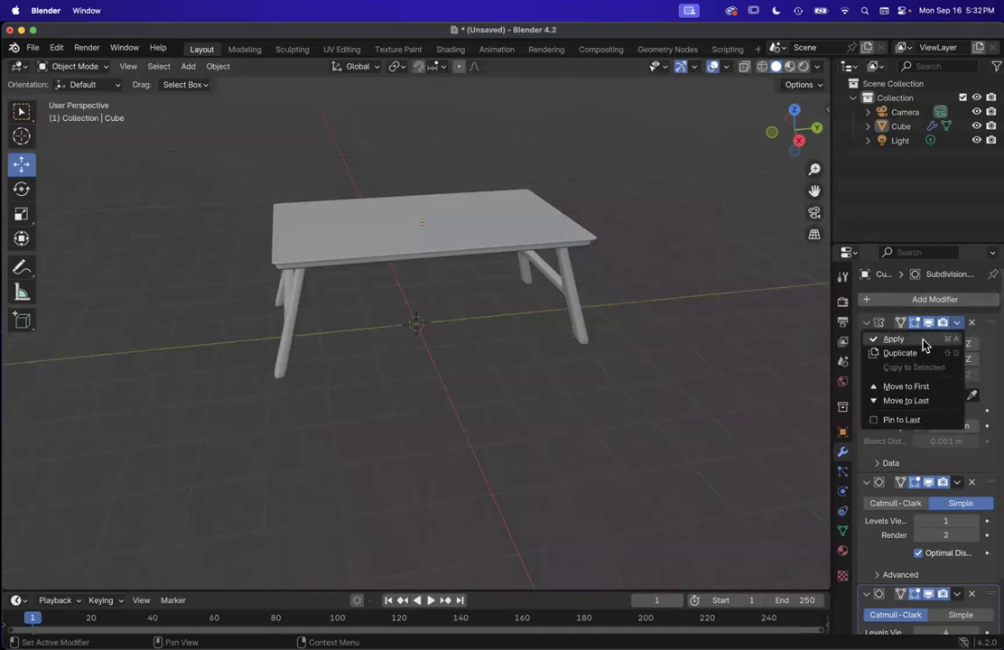
pyautogui.click(921, 340)
pyautogui.click(569, 334)
pyautogui.click(490, 325)
pyautogui.click(396, 254)
# Step: Examine the whole table from all sides, from above and at a low angle, both selected and deselected
pyautogui.hscroll(5, 396, 253)
pyautogui.hscroll(5, 394, 256)
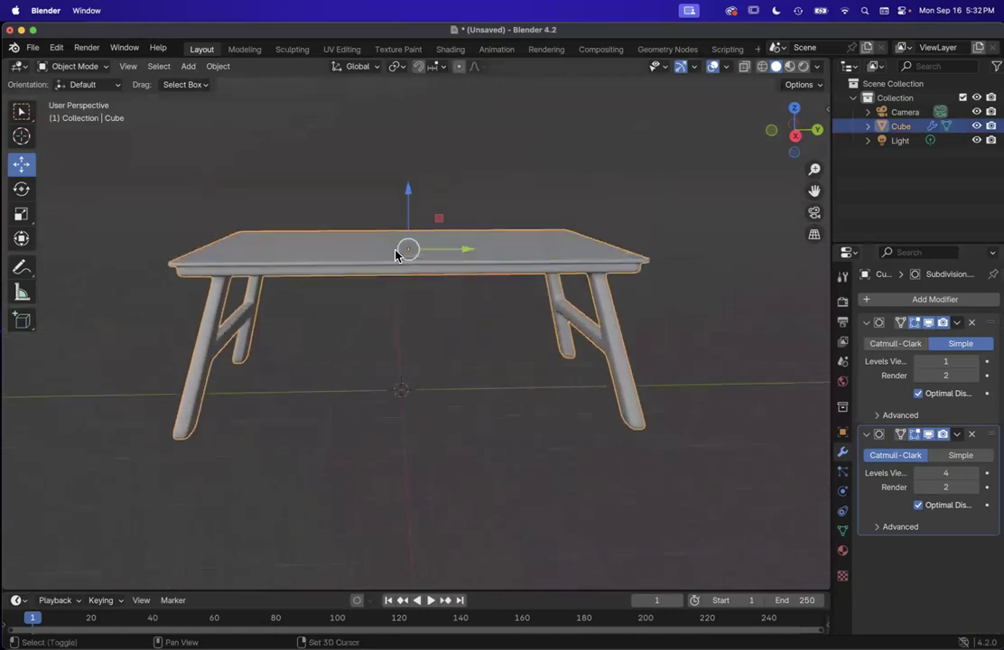
pyautogui.hscroll(5, 398, 254)
pyautogui.scroll(-5, 398, 254)
pyautogui.scroll(5, 398, 254)
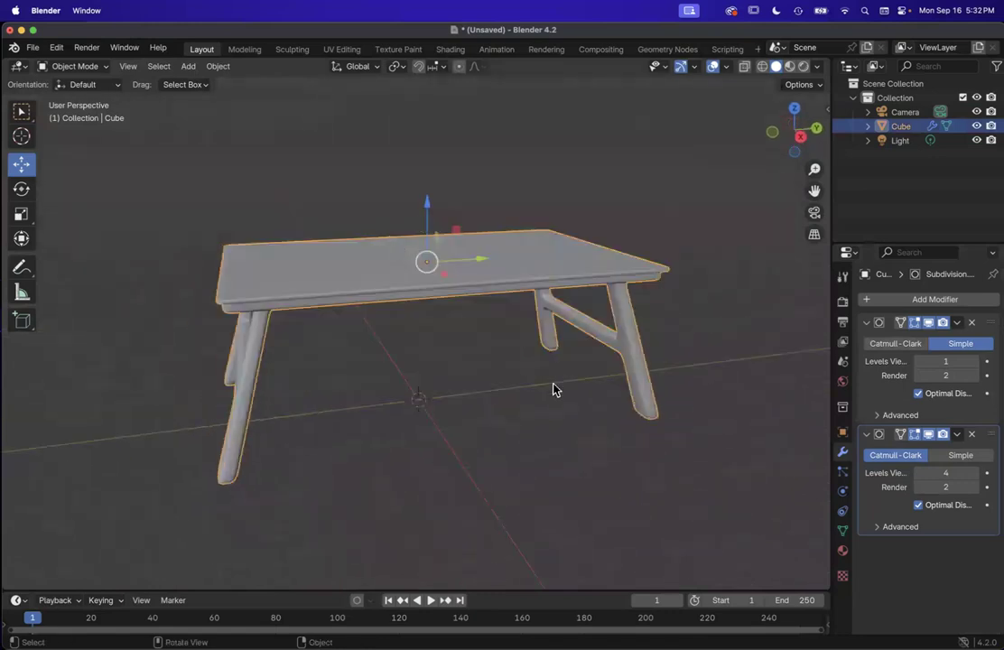
pyautogui.scroll(-5, 548, 499)
pyautogui.scroll(5, 549, 499)
pyautogui.hscroll(5, 548, 499)
pyautogui.scroll(-10, 549, 499)
pyautogui.scroll(10, 549, 499)
pyautogui.hscroll(-10, 549, 494)
pyautogui.scroll(-5, 549, 495)
pyautogui.scroll(3, 549, 495)
pyautogui.scroll(-4, 549, 494)
pyautogui.hscroll(-3, 548, 494)
pyautogui.click(549, 493)
pyautogui.scroll(5, 548, 494)
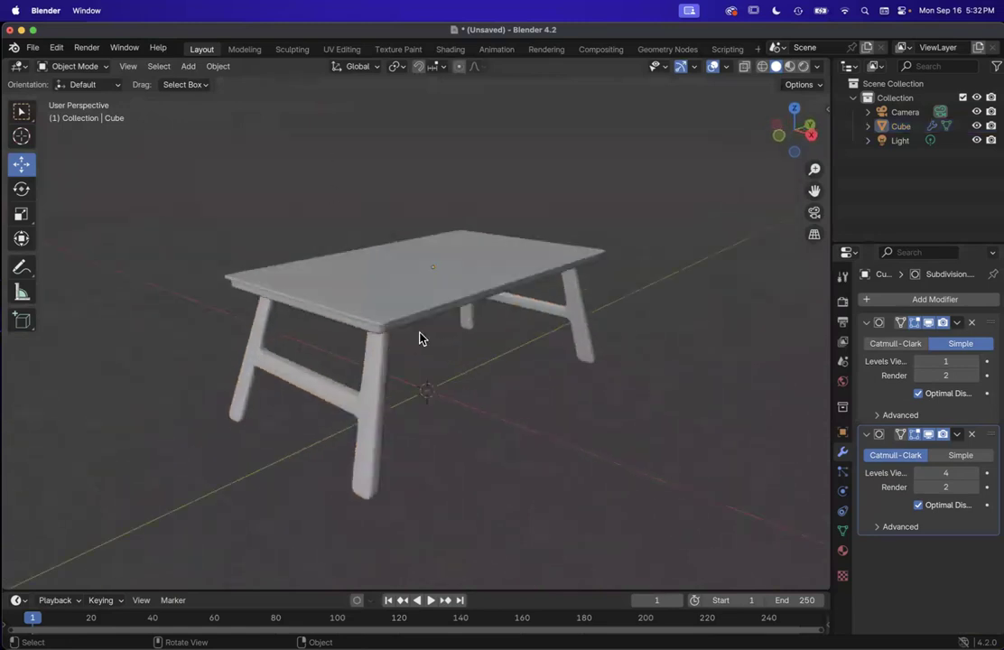
pyautogui.click(419, 300)
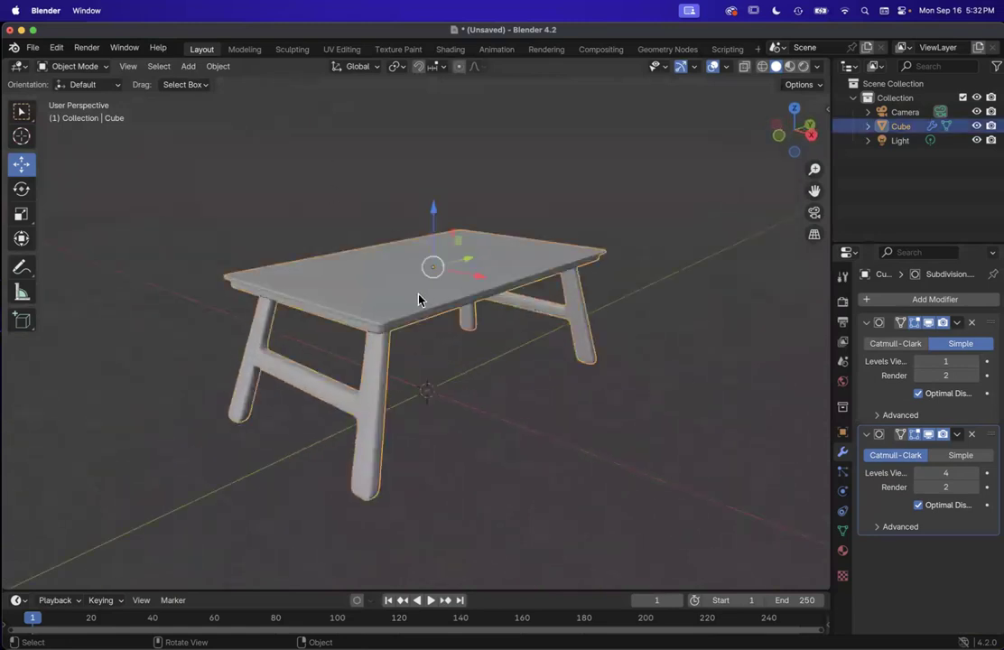
pyautogui.click(697, 331)
# Step: Add a cube mesh and move it along the X axis until it stands clear beside the table
pyautogui.click(187, 66)
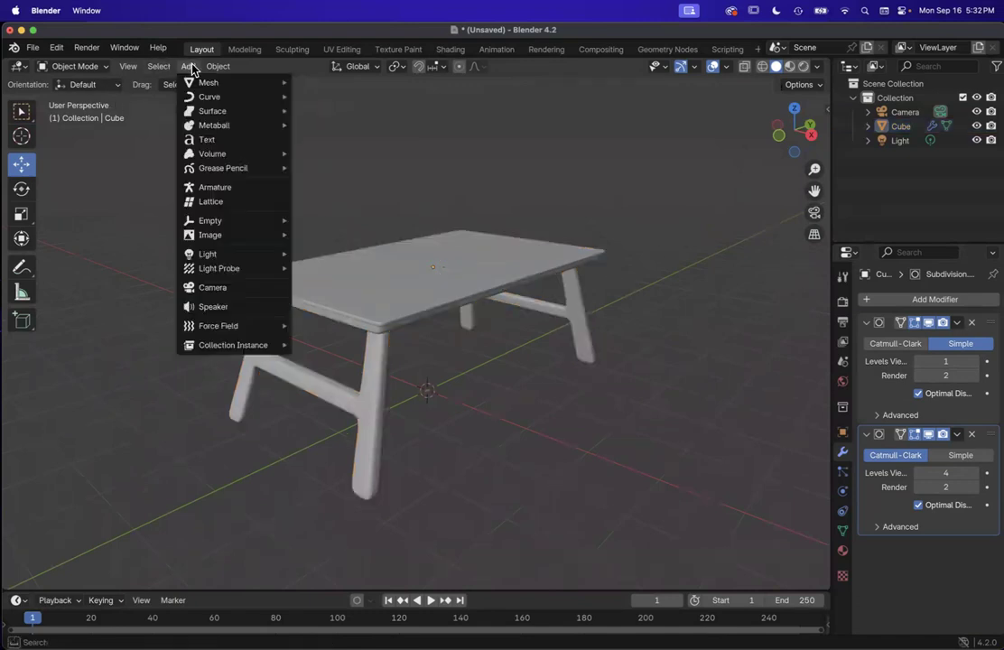
pyautogui.moveTo(205, 82)
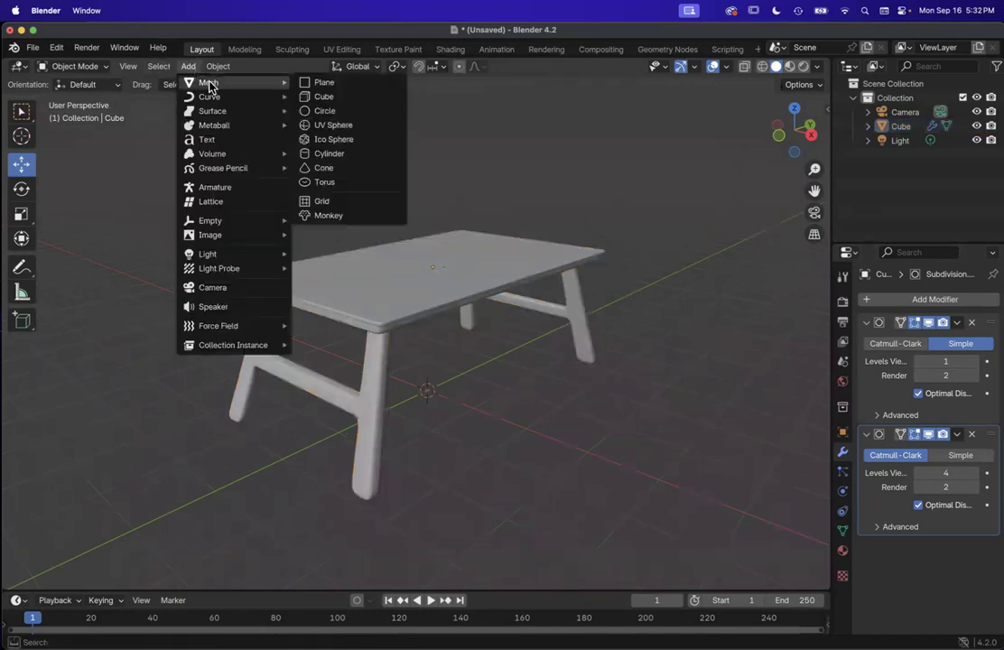
pyautogui.click(331, 98)
pyautogui.hscroll(5, 546, 391)
pyautogui.hscroll(-8, 545, 391)
pyautogui.moveTo(492, 394); pyautogui.dragTo(726, 452)
pyautogui.hscroll(10, 727, 453)
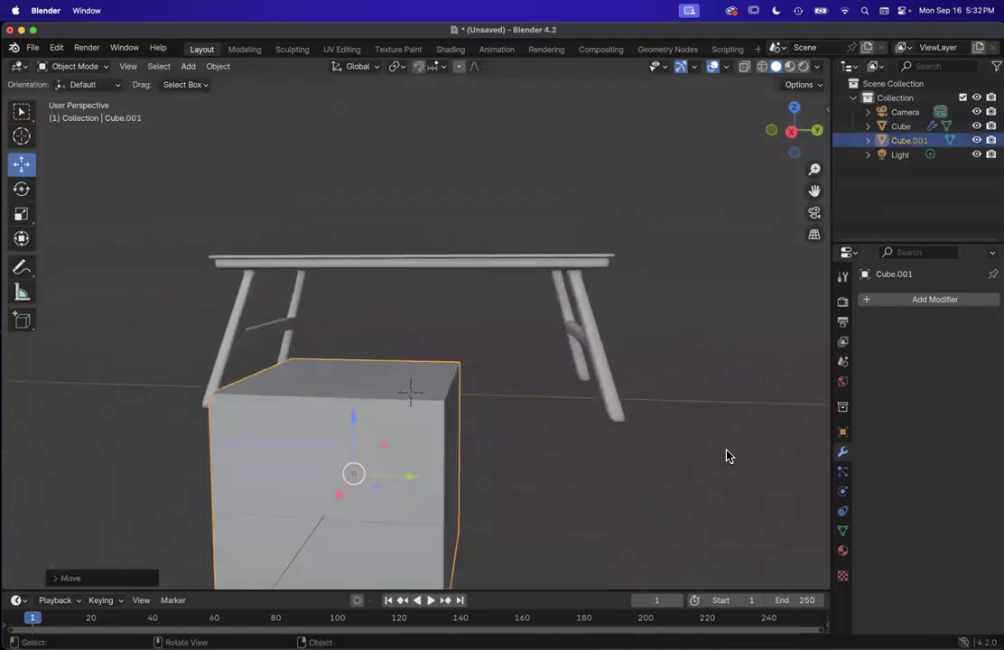
pyautogui.scroll(-8, 460, 394)
pyautogui.hscroll(-12, 460, 395)
pyautogui.scroll(8, 460, 395)
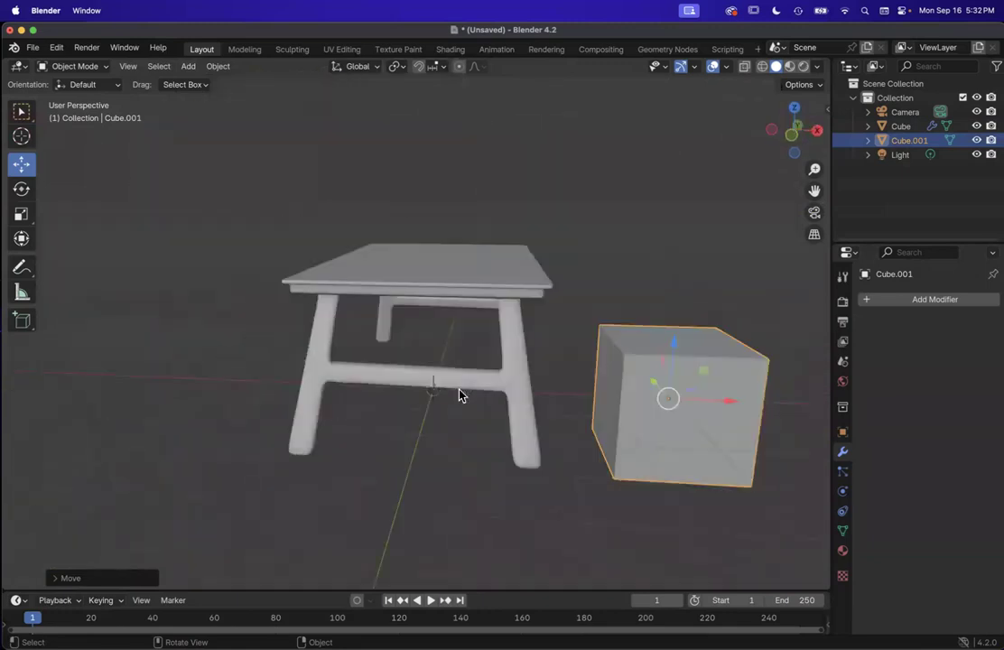
# Step: Frame the view on the selected cube beside the table
pyautogui.hscroll(-8, 459, 394)
pyautogui.hscroll(15, 460, 394)
pyautogui.hscroll(-15, 460, 394)
pyautogui.hscroll(8, 459, 394)
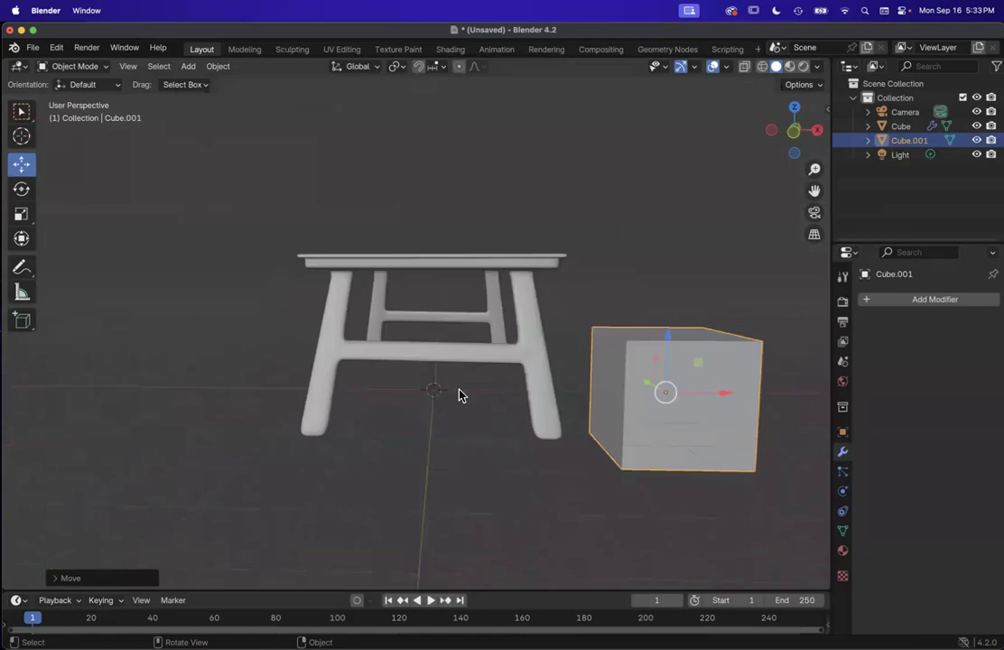
pyautogui.hscroll(5, 459, 394)
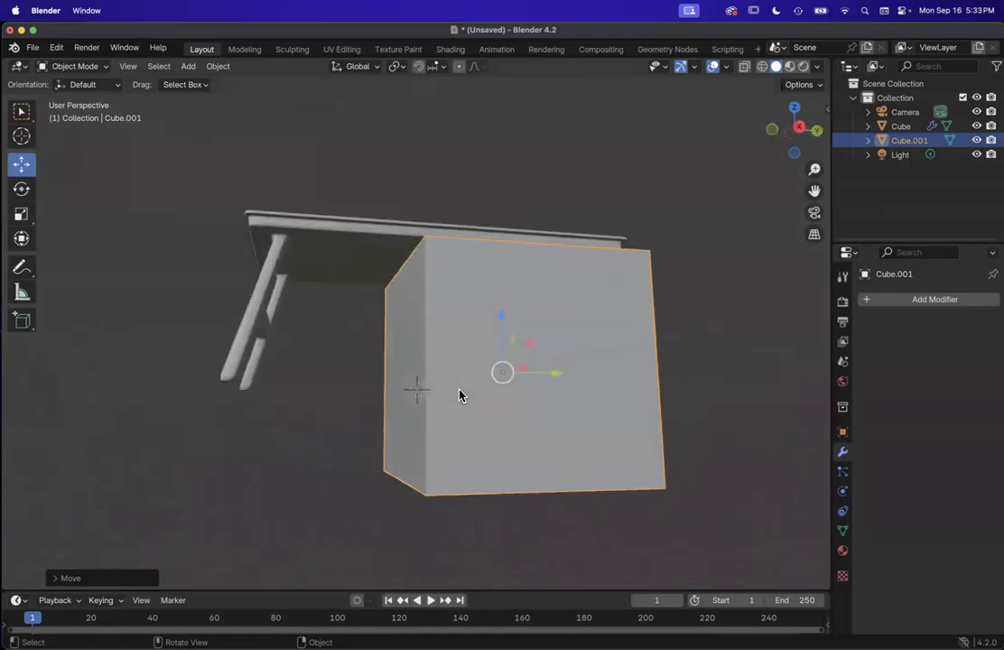
pyautogui.click(160, 66)
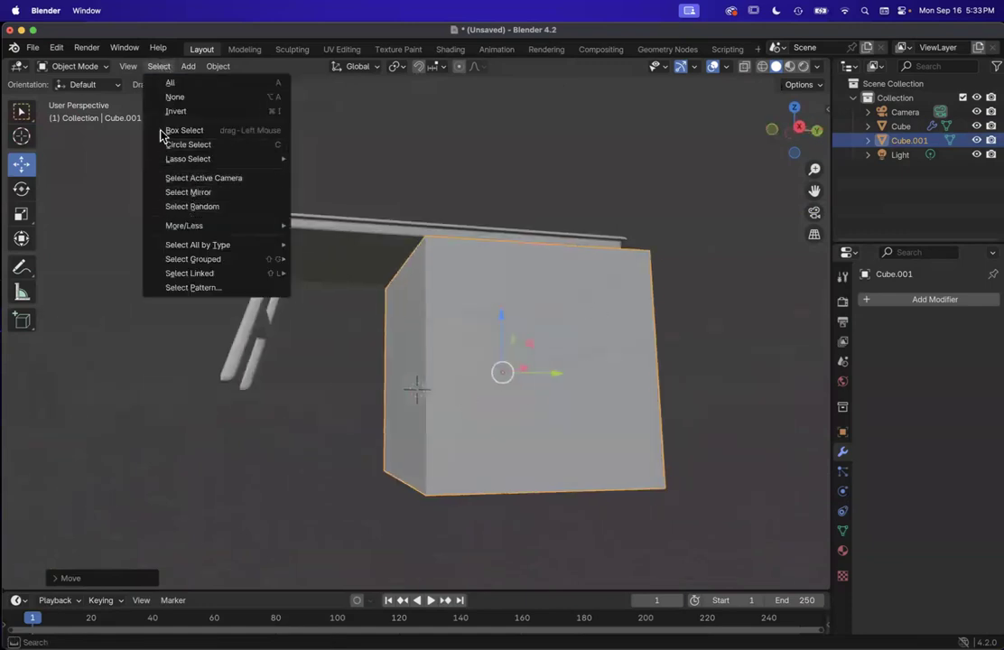
pyautogui.click(129, 67)
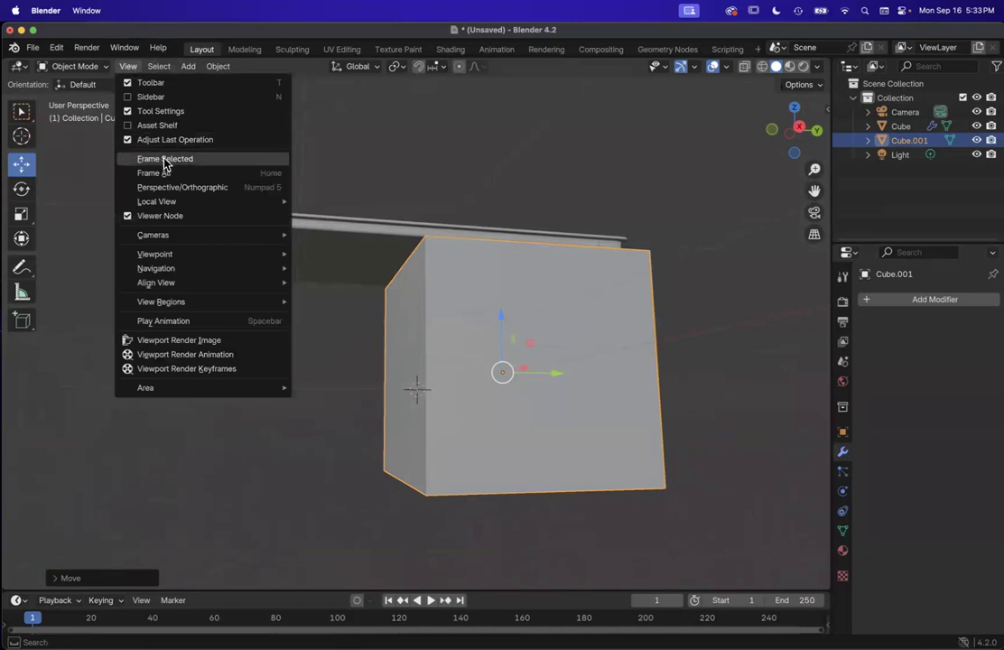
pyautogui.click(158, 159)
# Step: Examine the cube's size and position against the table from low, frontal and raised angles
pyautogui.scroll(-3, 393, 330)
pyautogui.scroll(-3, 393, 329)
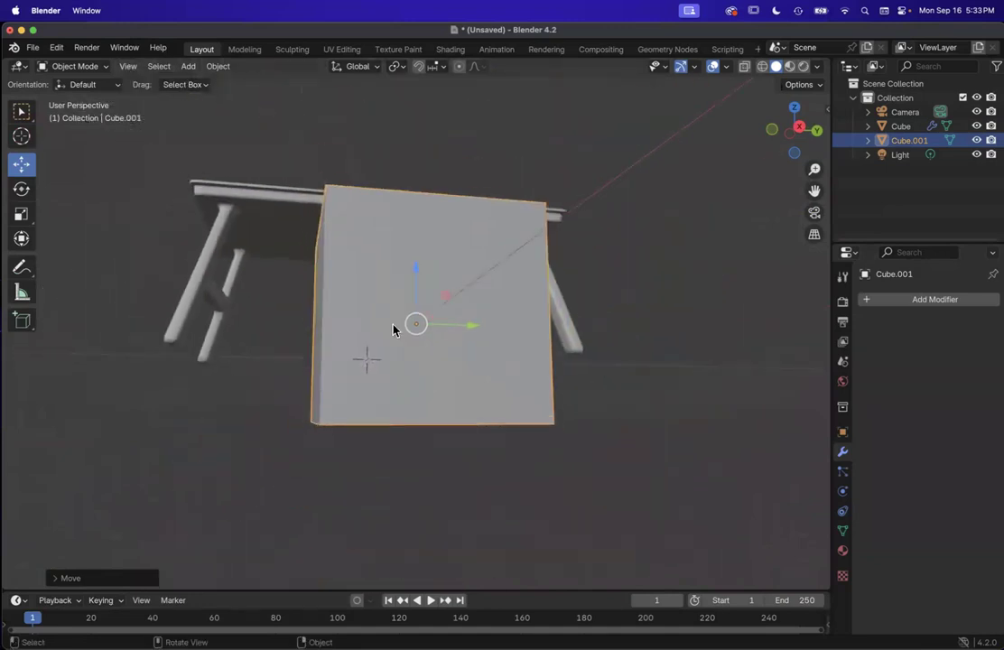
pyautogui.hscroll(-10, 393, 329)
pyautogui.hscroll(10, 393, 330)
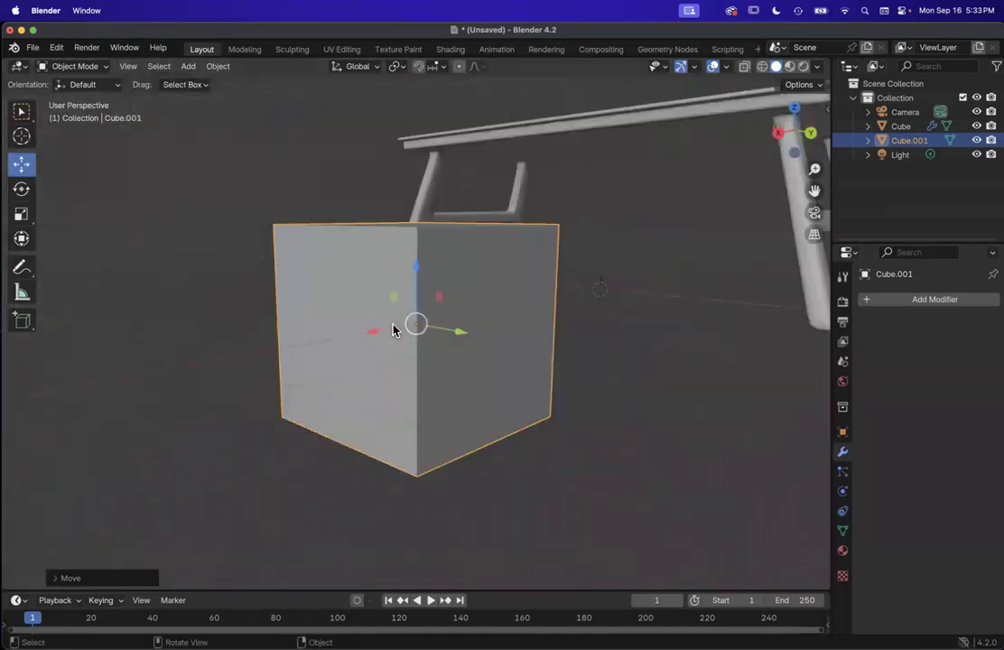
pyautogui.scroll(-1, 392, 329)
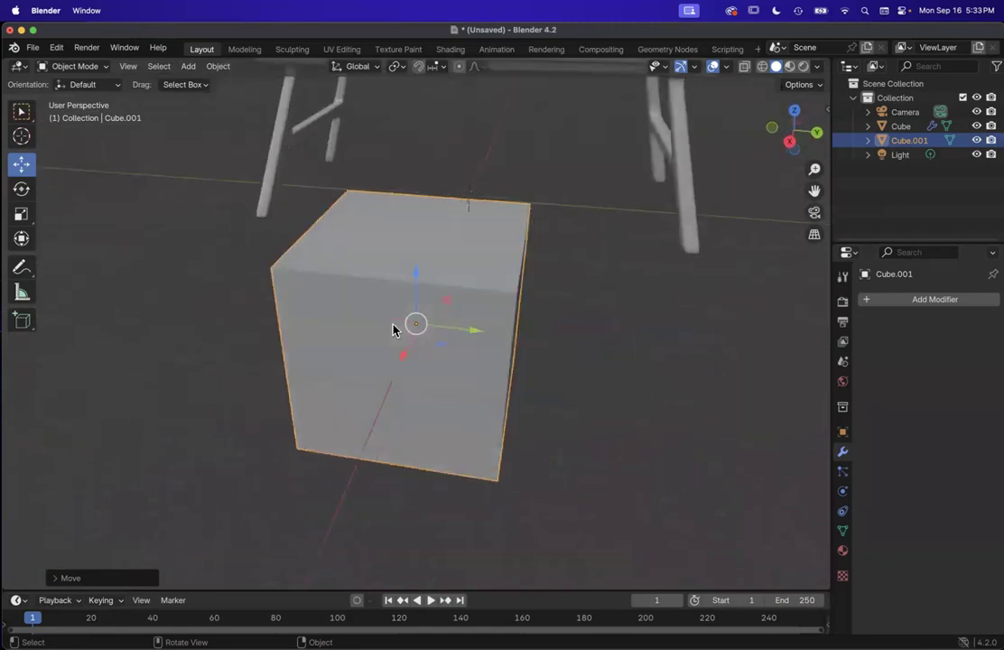
pyautogui.scroll(-5, 393, 329)
pyautogui.scroll(-2, 392, 329)
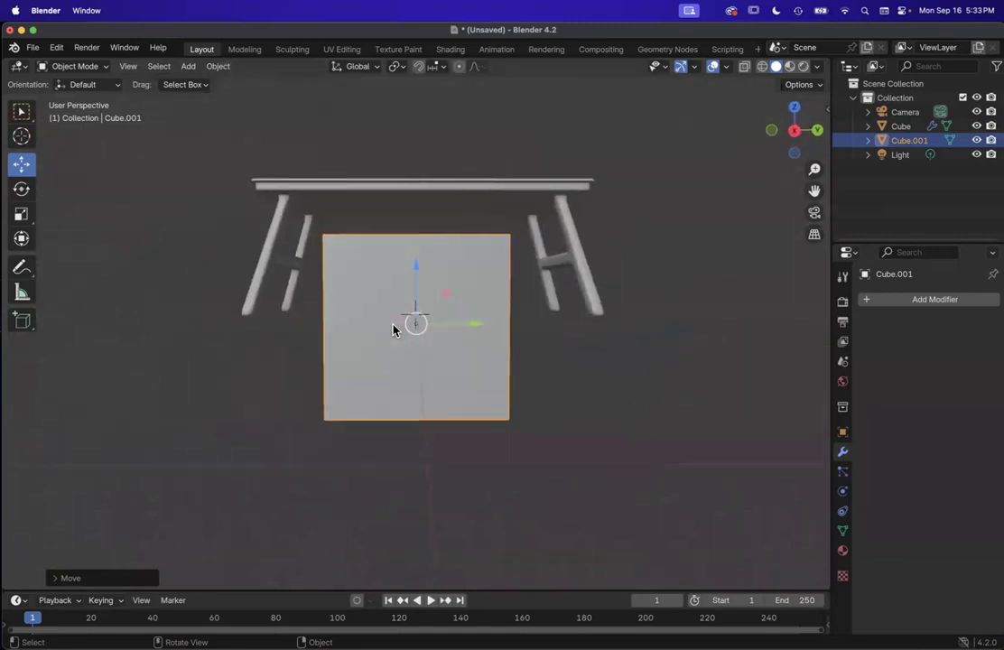
pyautogui.scroll(3, 393, 331)
pyautogui.scroll(6, 393, 330)
pyautogui.scroll(-5, 473, 278)
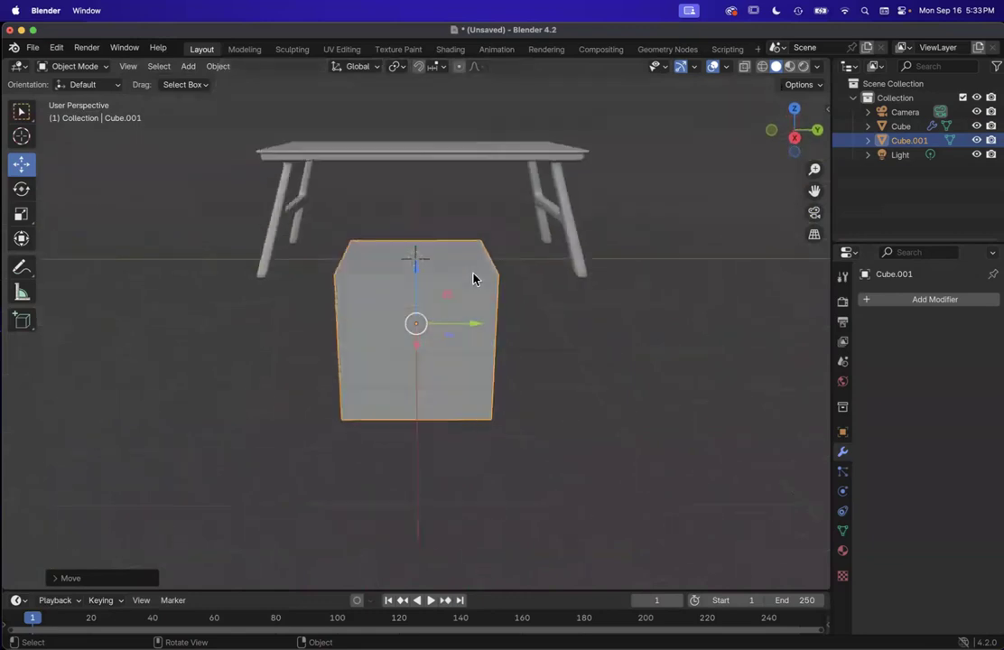
pyautogui.scroll(2, 485, 268)
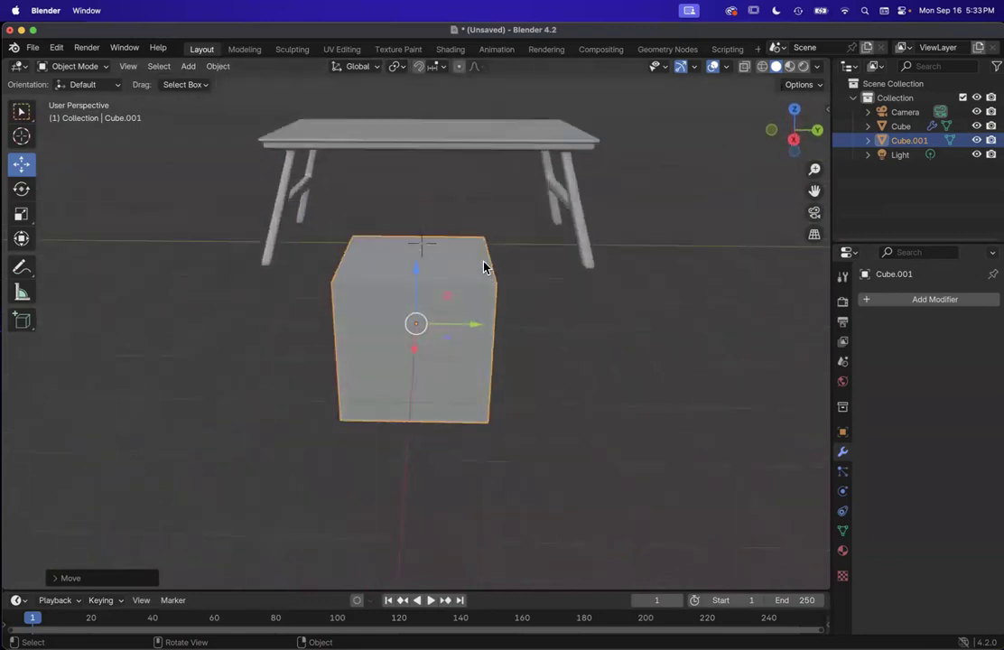
# Step: In Edit Mode, lower the cube's top face along Z to flatten it into a thin slab, and return to Object Mode
pyautogui.click(72, 66)
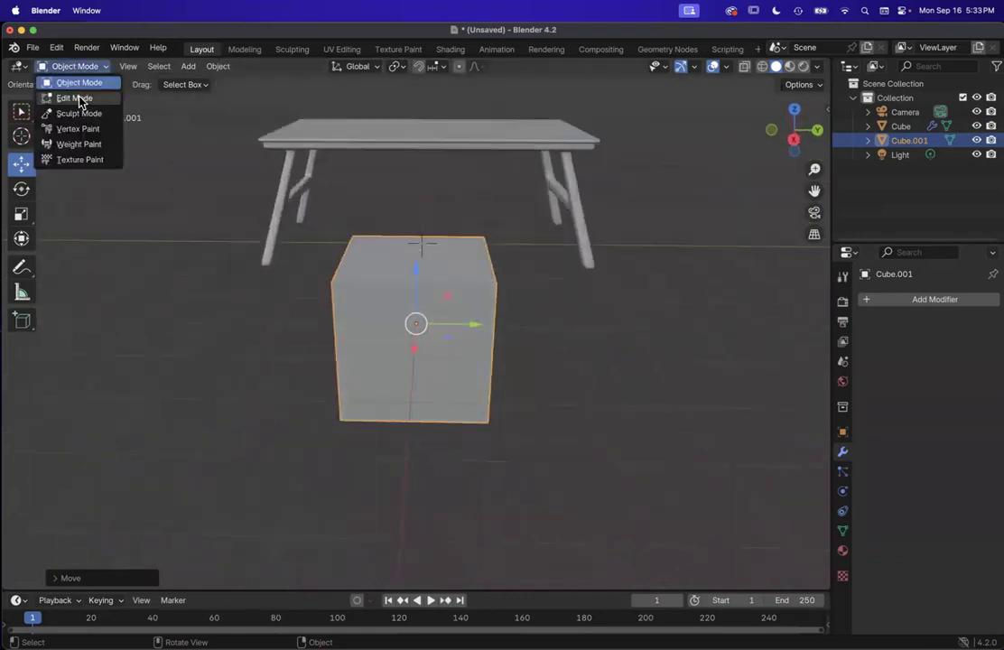
pyautogui.click(74, 99)
pyautogui.click(138, 66)
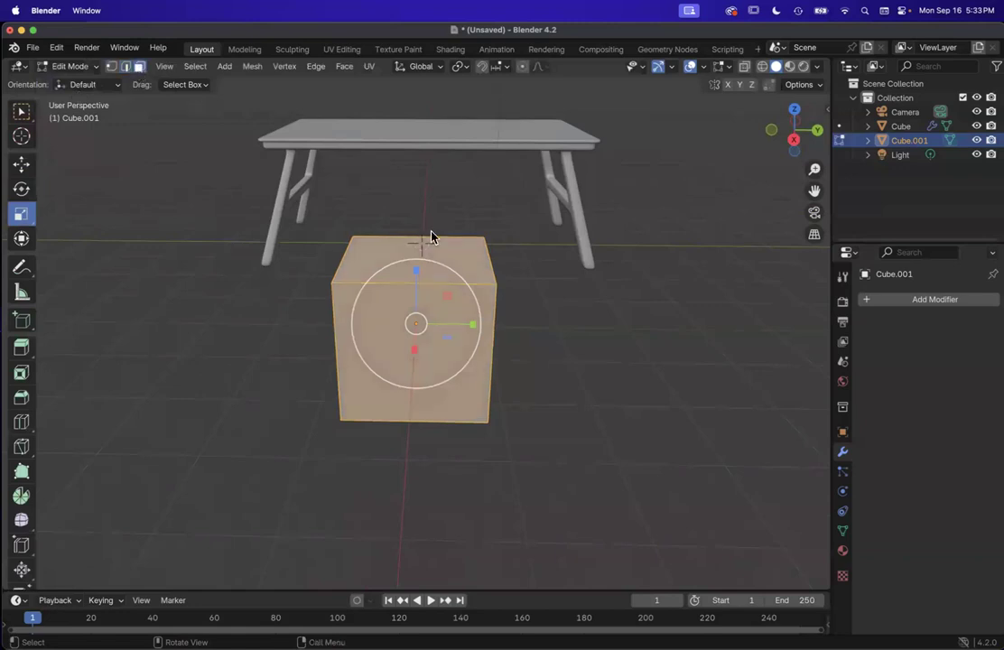
pyautogui.click(459, 274)
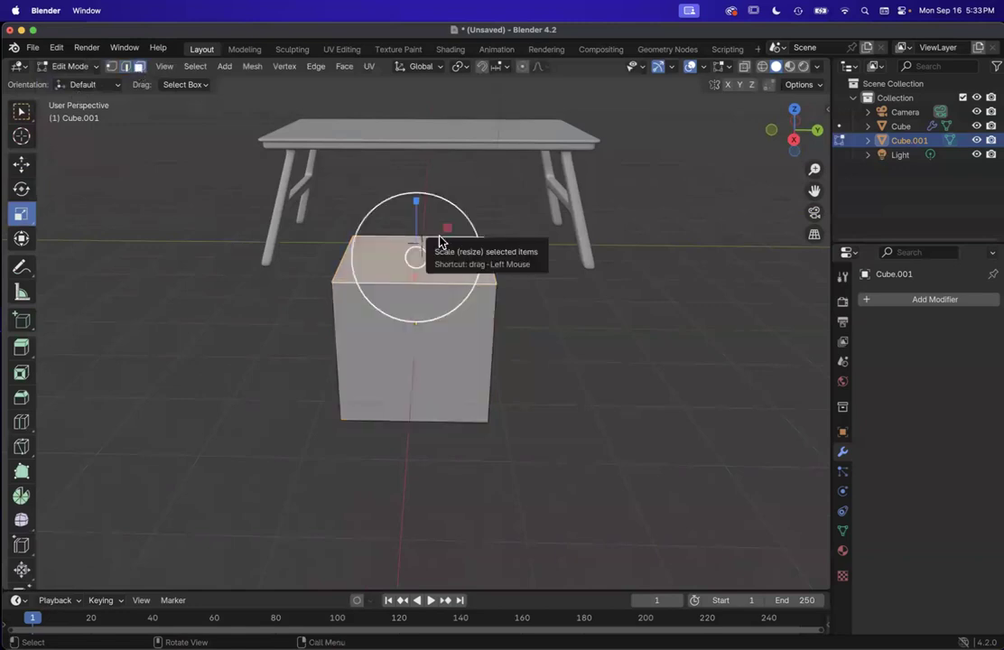
pyautogui.hotkey('shift', 'space')
pyautogui.press('g')
pyautogui.moveTo(415, 201); pyautogui.dragTo(426, 319)
pyautogui.scroll(-5, 426, 319)
pyautogui.click(65, 70)
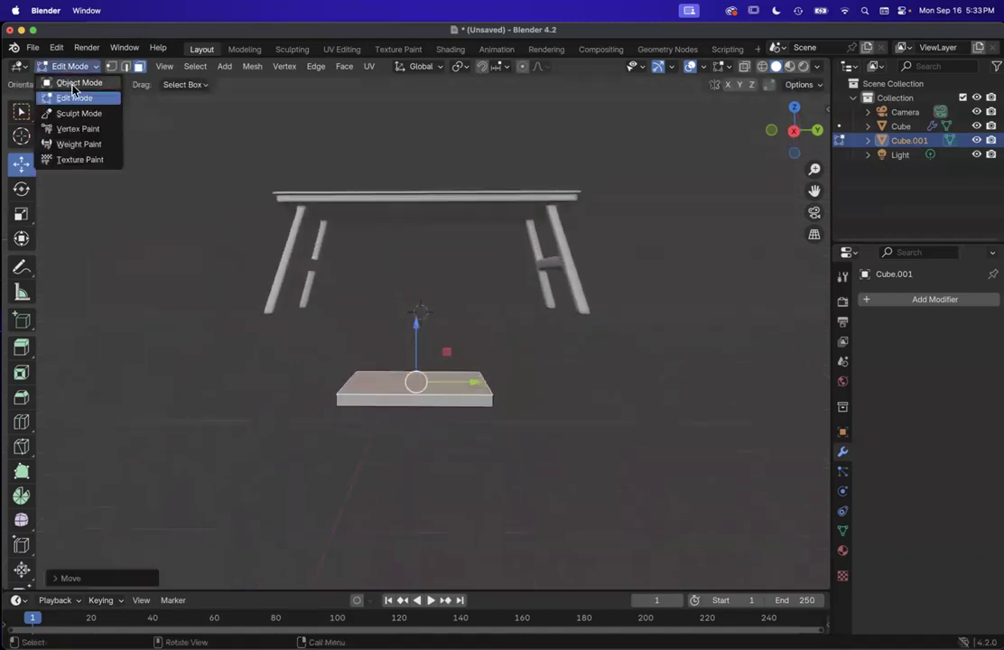
pyautogui.click(72, 83)
# Step: Raise the slab along the Z axis until it sits just above floor level in front of the table
pyautogui.scroll(4, 422, 336)
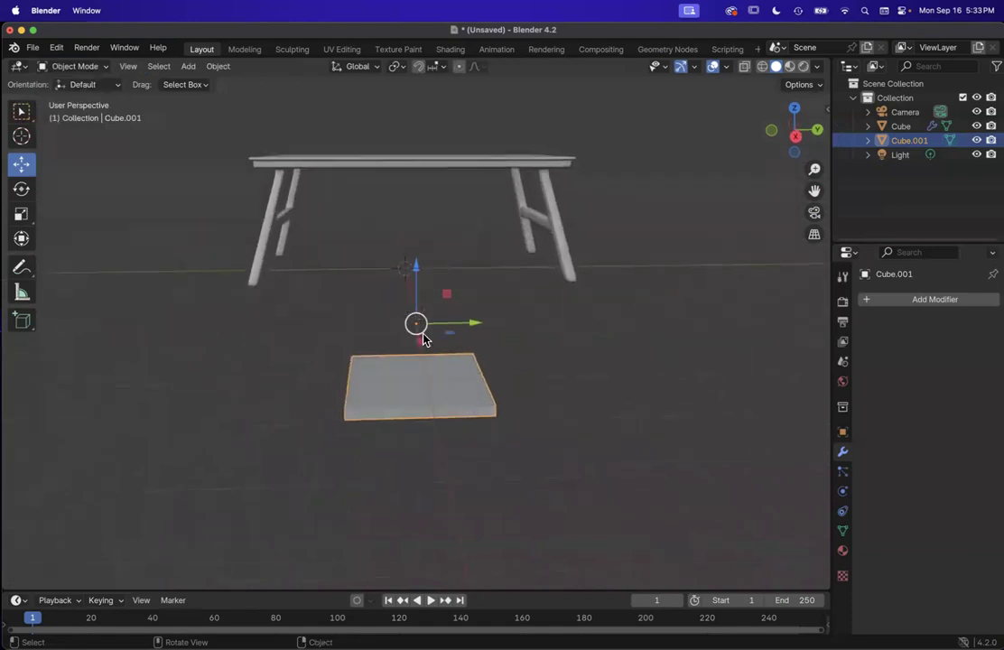
pyautogui.moveTo(420, 307); pyautogui.dragTo(421, 173)
pyautogui.scroll(-3, 428, 325)
pyautogui.scroll(6, 430, 325)
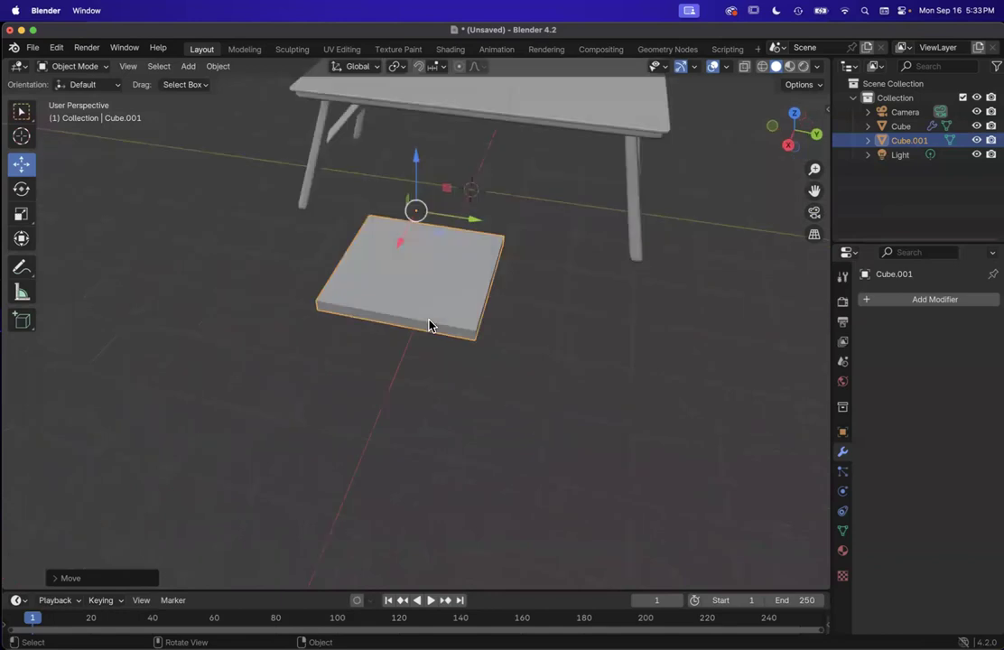
pyautogui.scroll(-5, 429, 299)
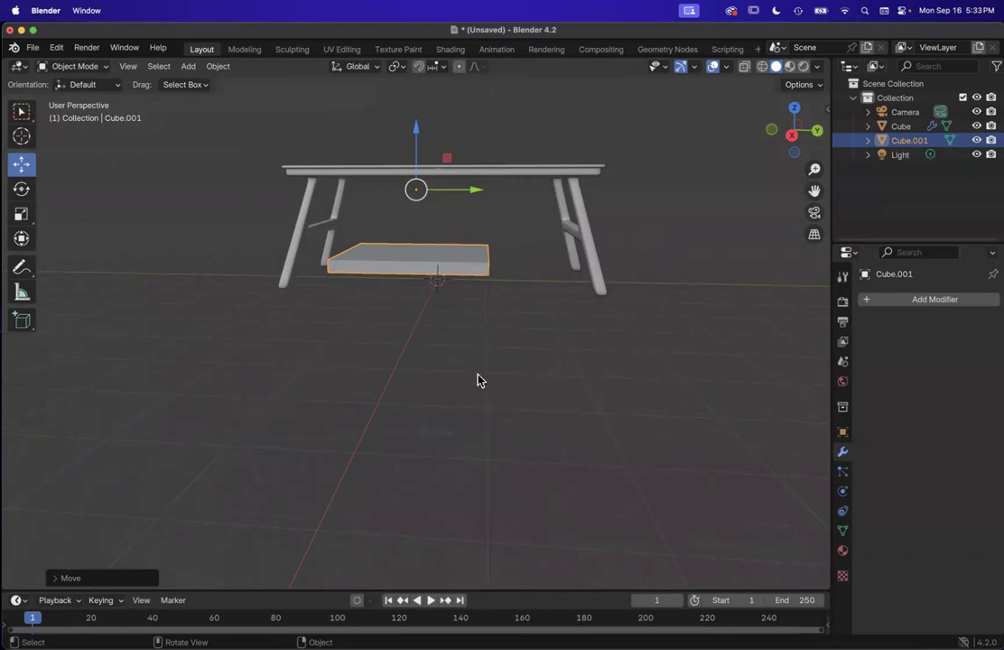
# Step: Set the slab's origin with the Geometry to Origin option
pyautogui.moveTo(478, 380); pyautogui.dragTo(437, 275, button='middle')
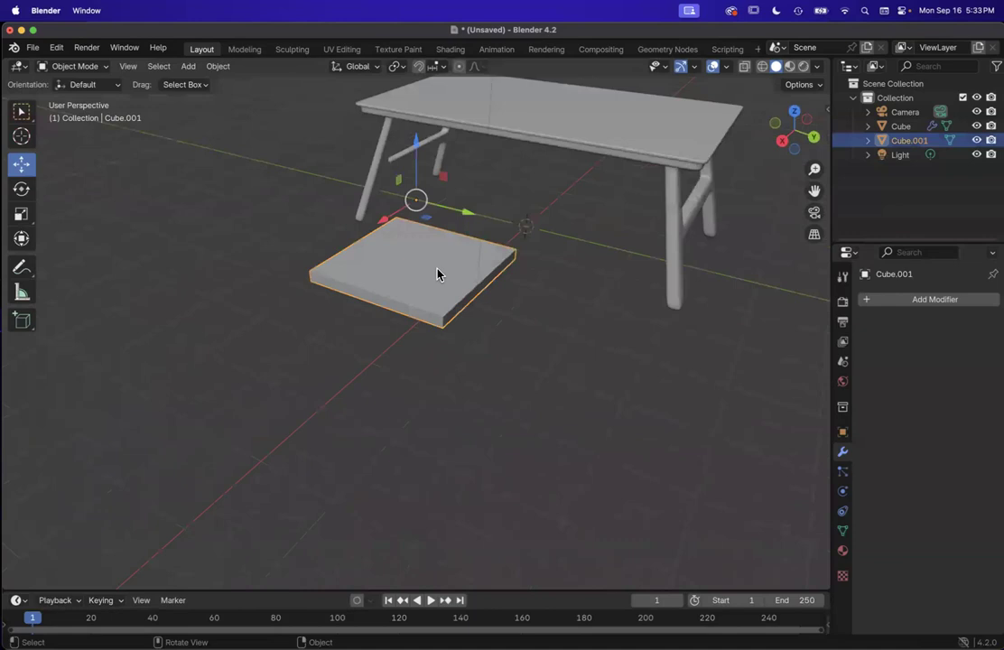
pyautogui.click(131, 68)
pyautogui.click(132, 70)
pyautogui.click(151, 73)
pyautogui.moveTo(204, 68)
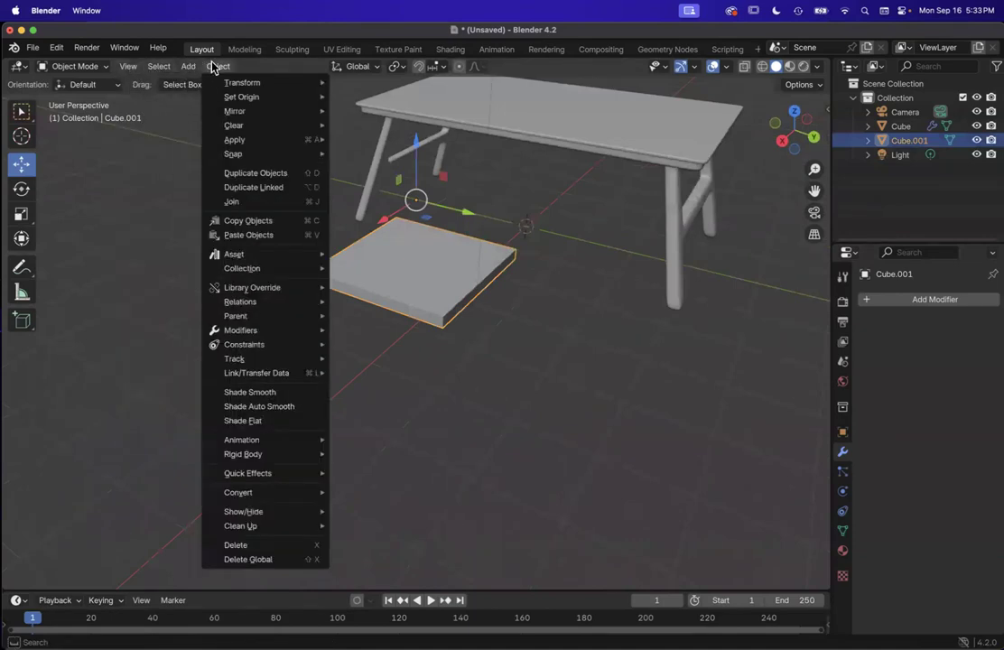
pyautogui.moveTo(227, 97)
pyautogui.click(407, 99)
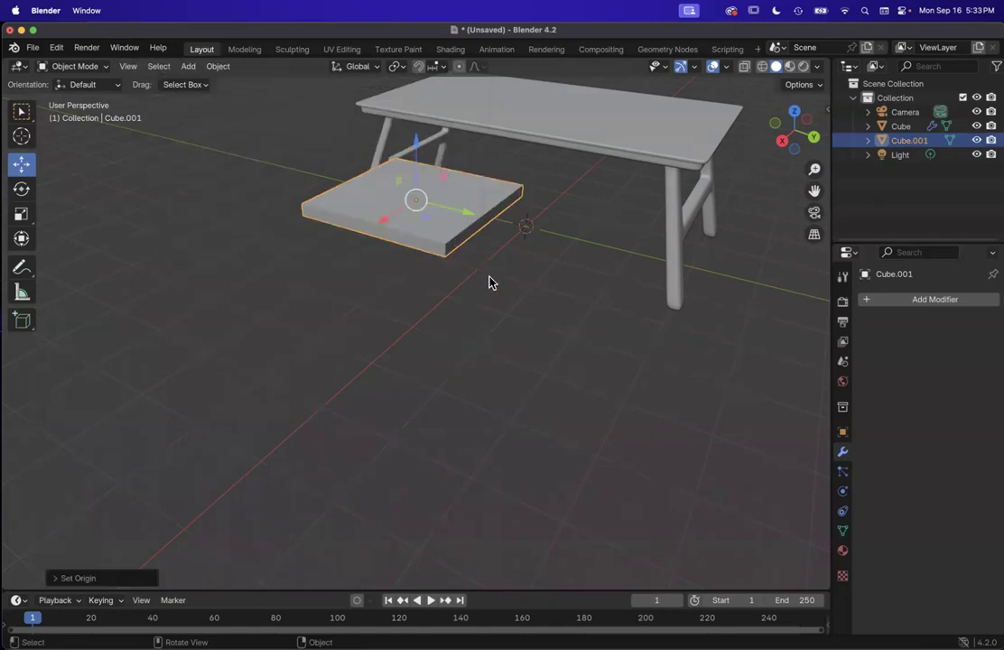
# Step: Lower the slab along the Z axis to a height below the tabletop
pyautogui.scroll(-5, 489, 282)
pyautogui.scroll(5, 490, 283)
pyautogui.scroll(-2, 491, 284)
pyautogui.scroll(1, 490, 303)
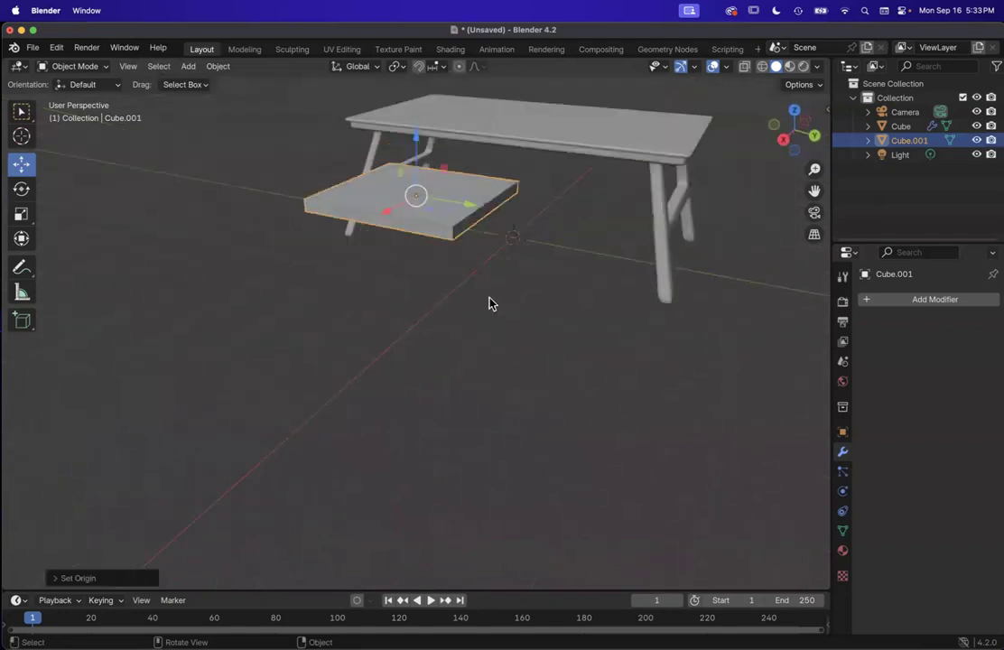
pyautogui.moveTo(417, 140); pyautogui.dragTo(417, 201)
pyautogui.scroll(6, 417, 202)
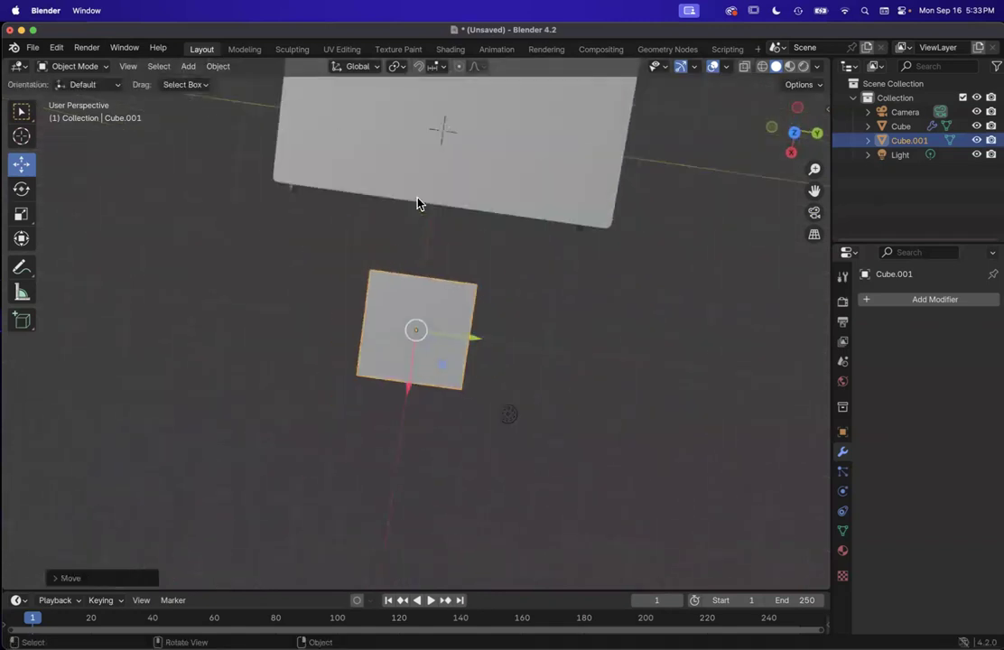
# Step: Scale the slab down uniformly so it is smaller in proportion to the table
pyautogui.scroll(-5, 417, 203)
pyautogui.scroll(3, 443, 259)
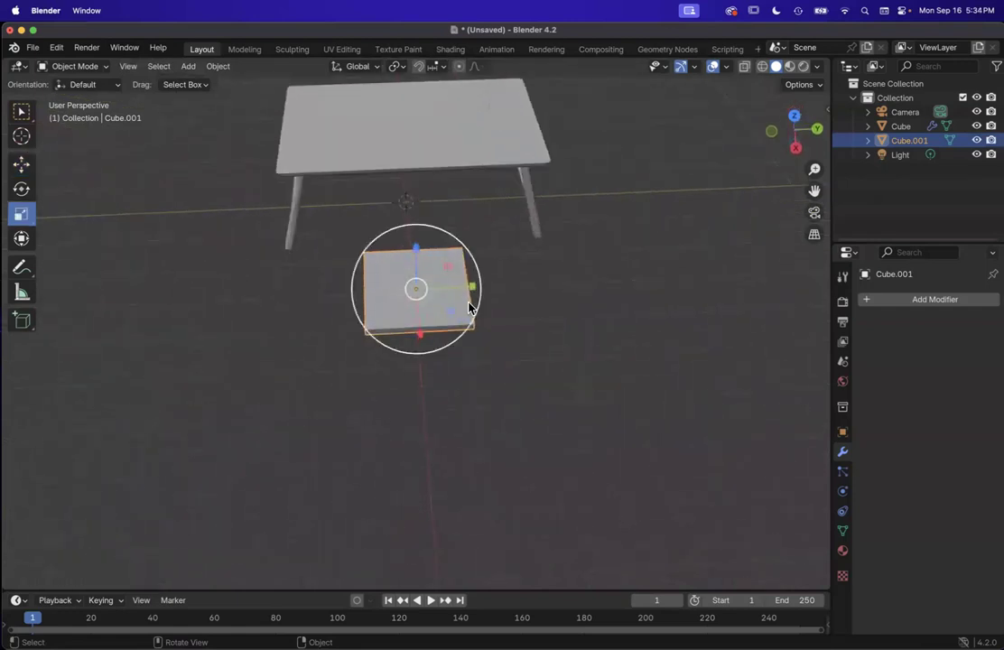
pyautogui.moveTo(466, 307); pyautogui.dragTo(443, 307)
pyautogui.scroll(-6, 443, 307)
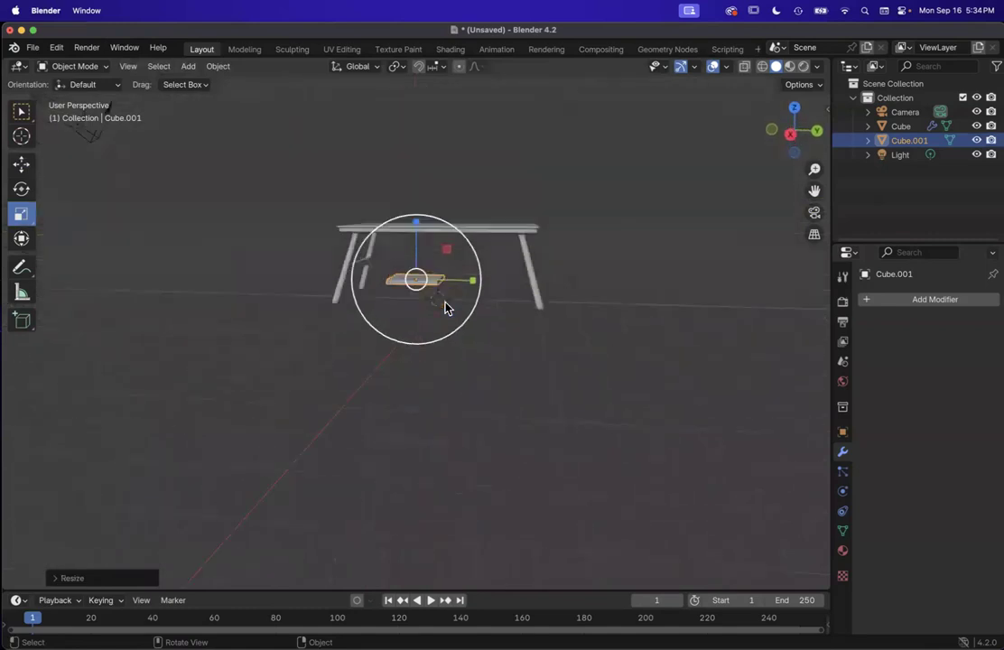
pyautogui.scroll(8, 442, 310)
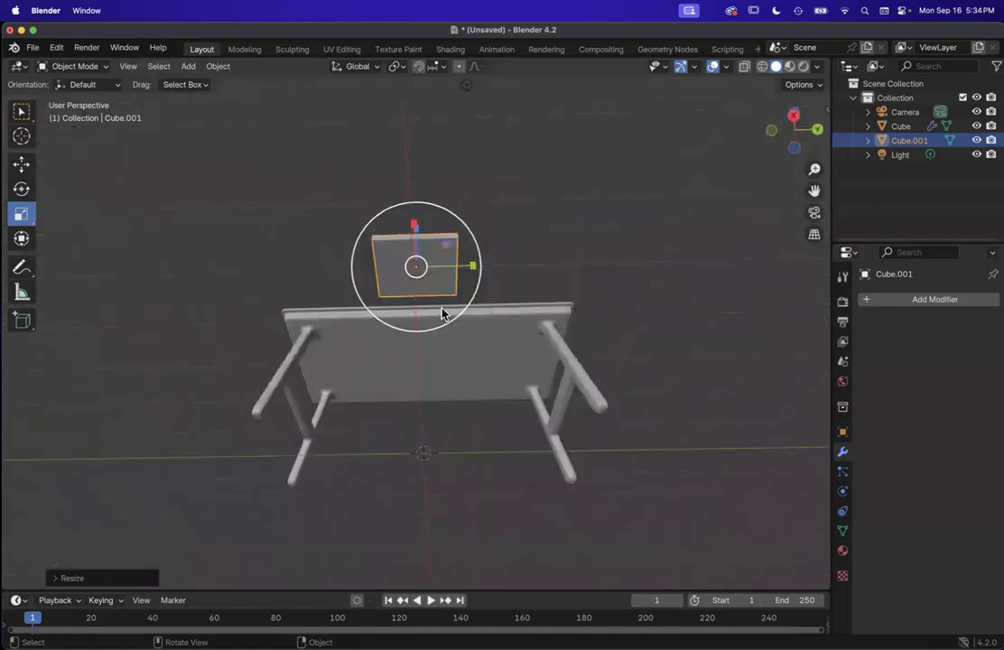
# Step: Switch the slab to Edit Mode and select the large face on its underside
pyautogui.scroll(8, 443, 313)
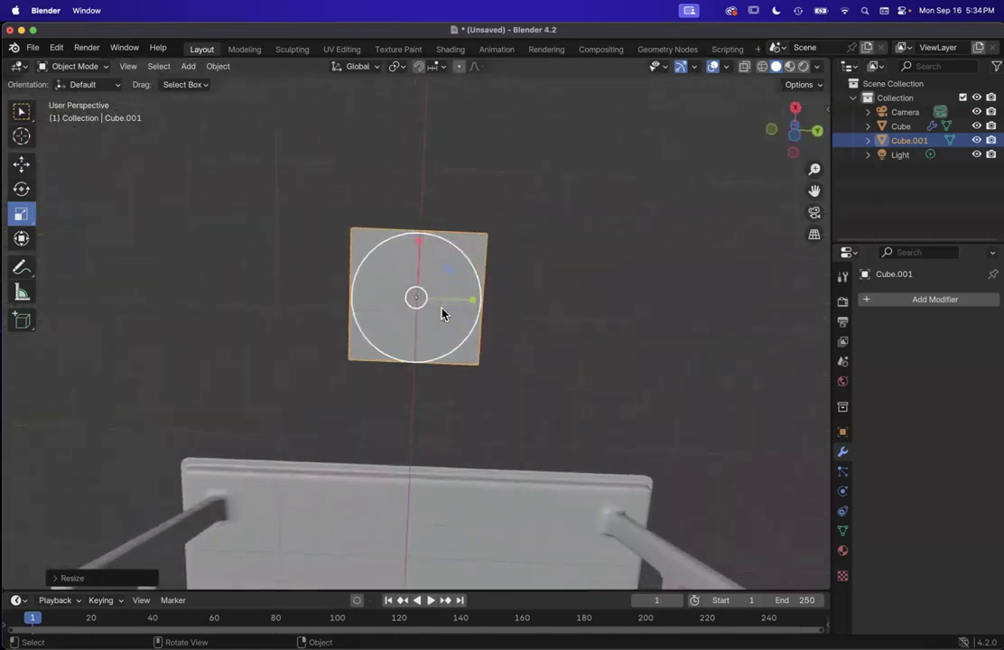
pyautogui.scroll(-2, 240, 528)
pyautogui.scroll(2, 239, 528)
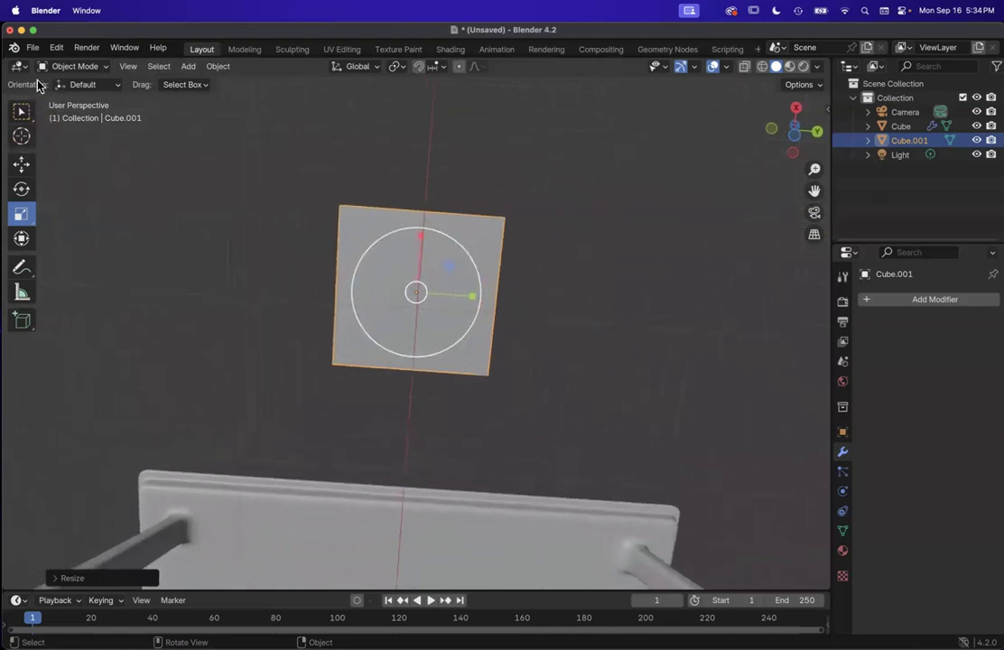
pyautogui.click(70, 68)
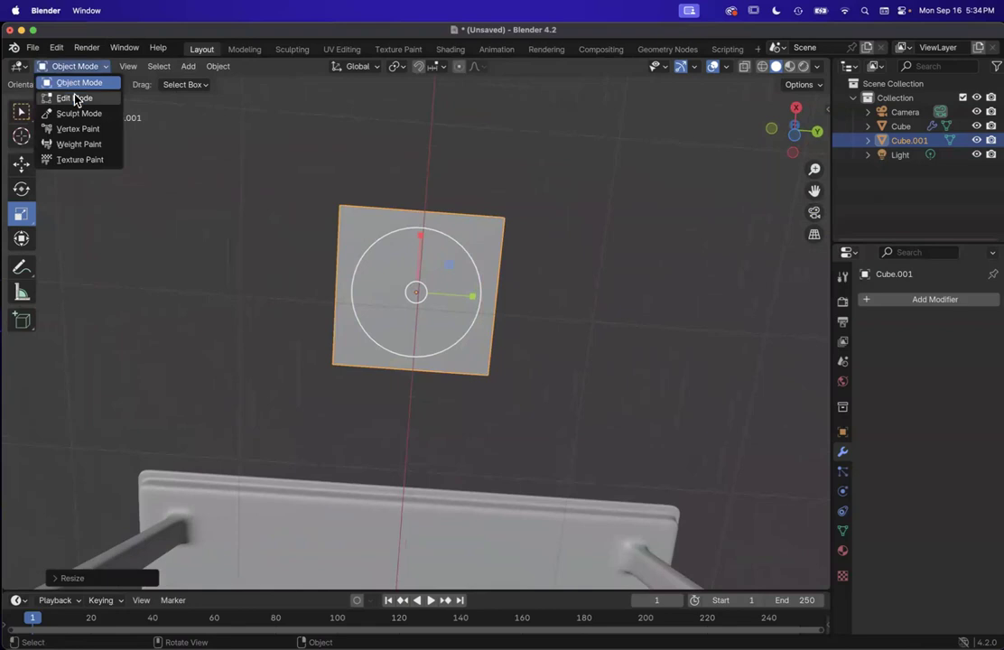
pyautogui.click(77, 98)
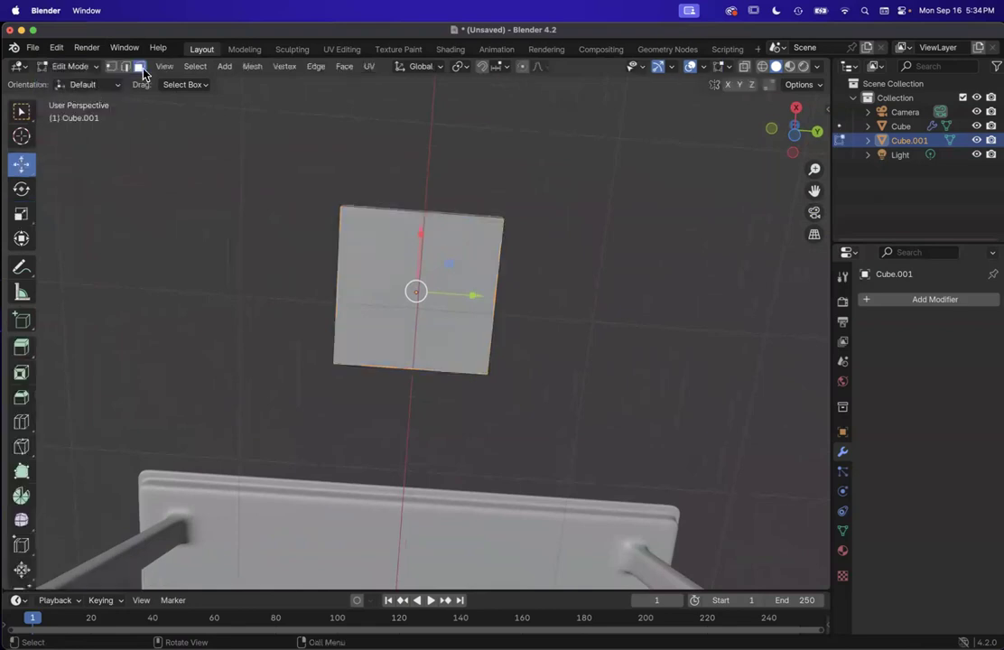
pyautogui.click(59, 68)
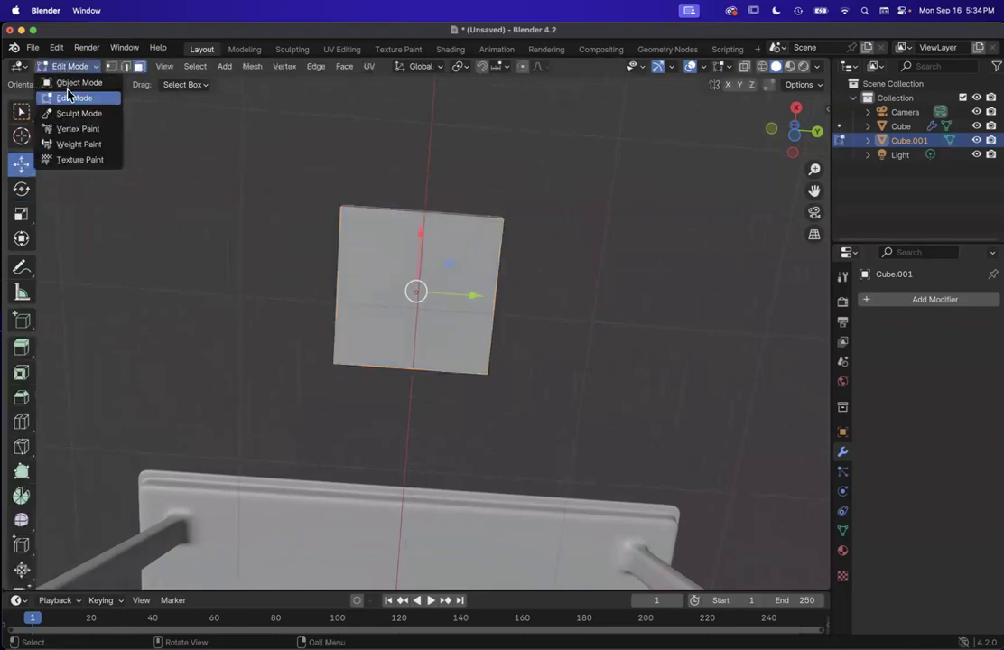
pyautogui.click(357, 261)
pyautogui.scroll(5, 357, 261)
pyautogui.scroll(-4, 357, 261)
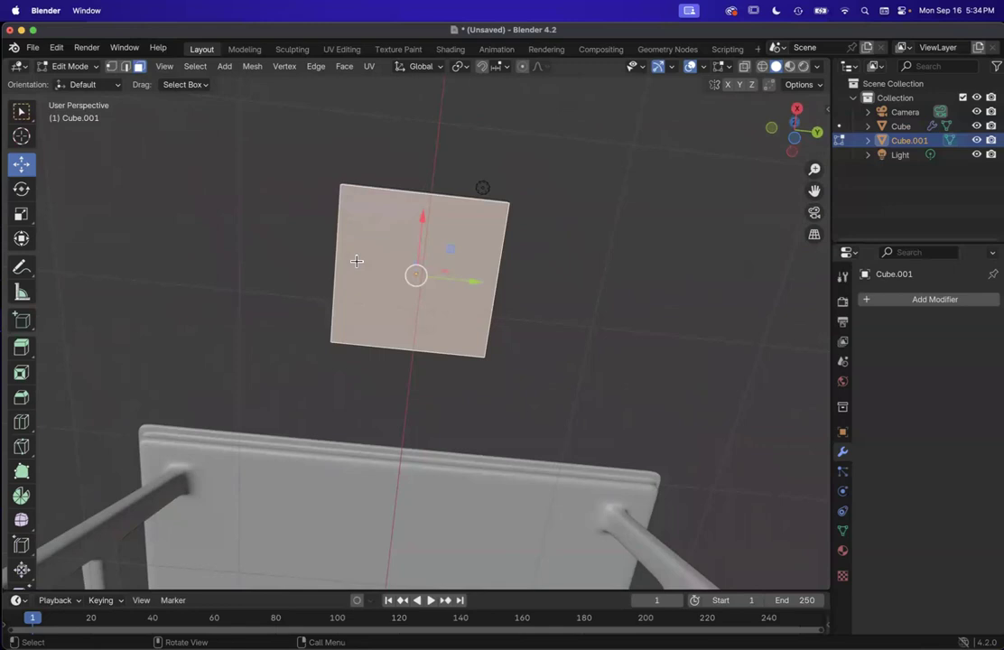
# Step: Add seven evenly spaced loop cuts across the slab, running parallel to the Y axis
pyautogui.hotkey('ctrl', 'r')
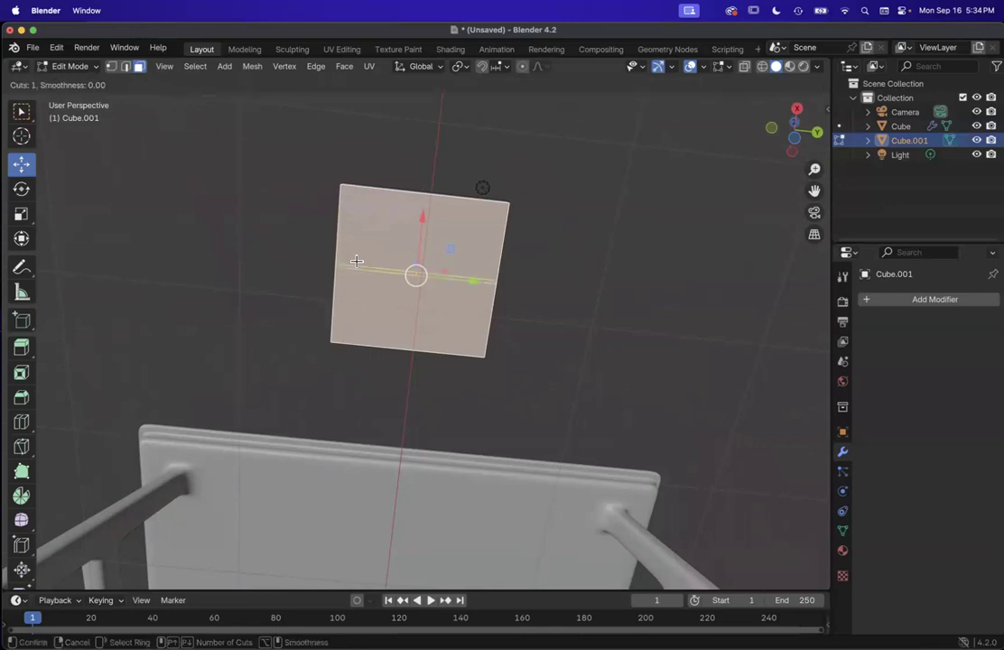
pyautogui.scroll(4, 356, 261)
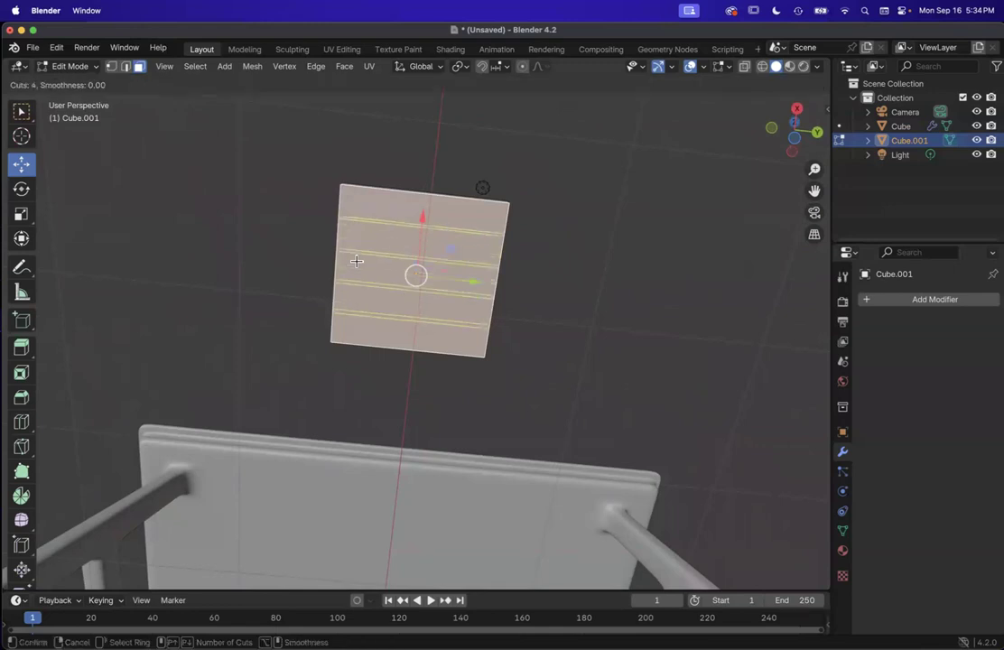
pyautogui.scroll(2, 357, 261)
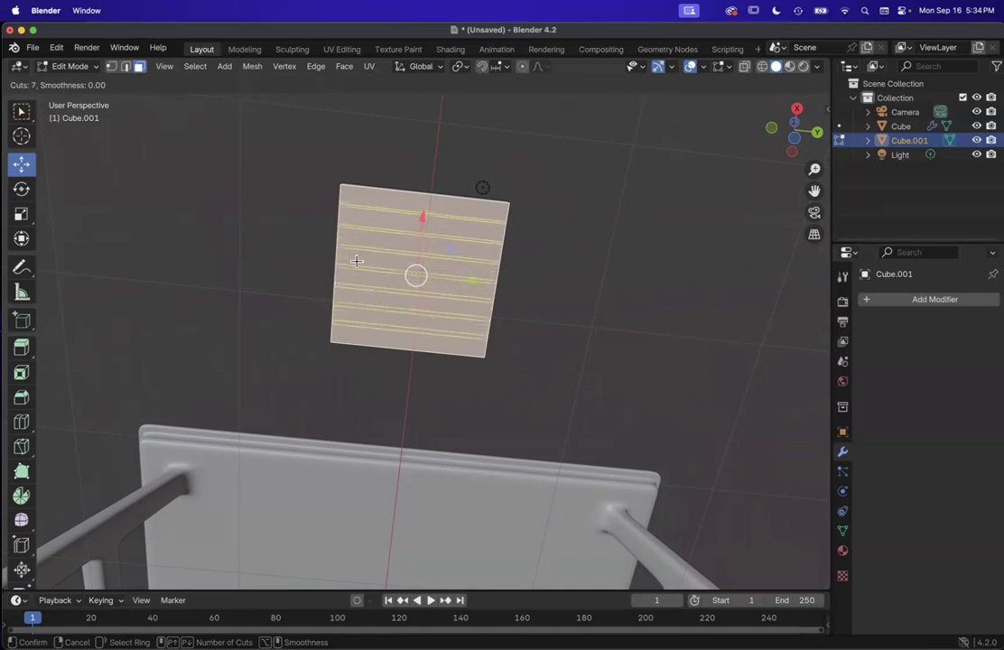
pyautogui.click(356, 261)
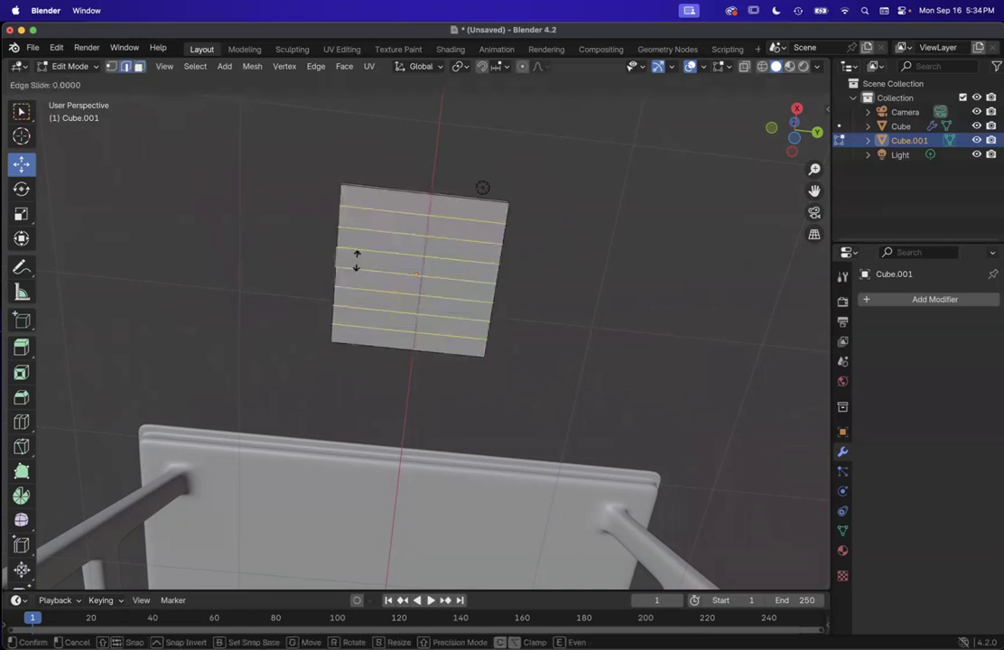
pyautogui.click(357, 261)
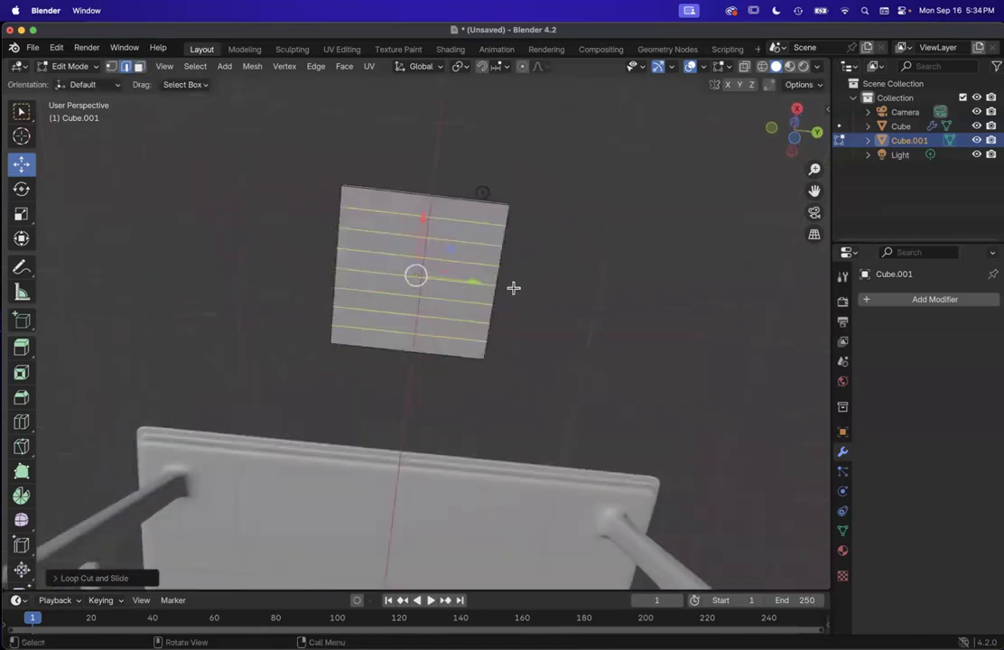
# Step: Add six evenly spaced loop cuts in the other direction, dividing the slab into a grid
pyautogui.hotkey('ctrl', 'r')
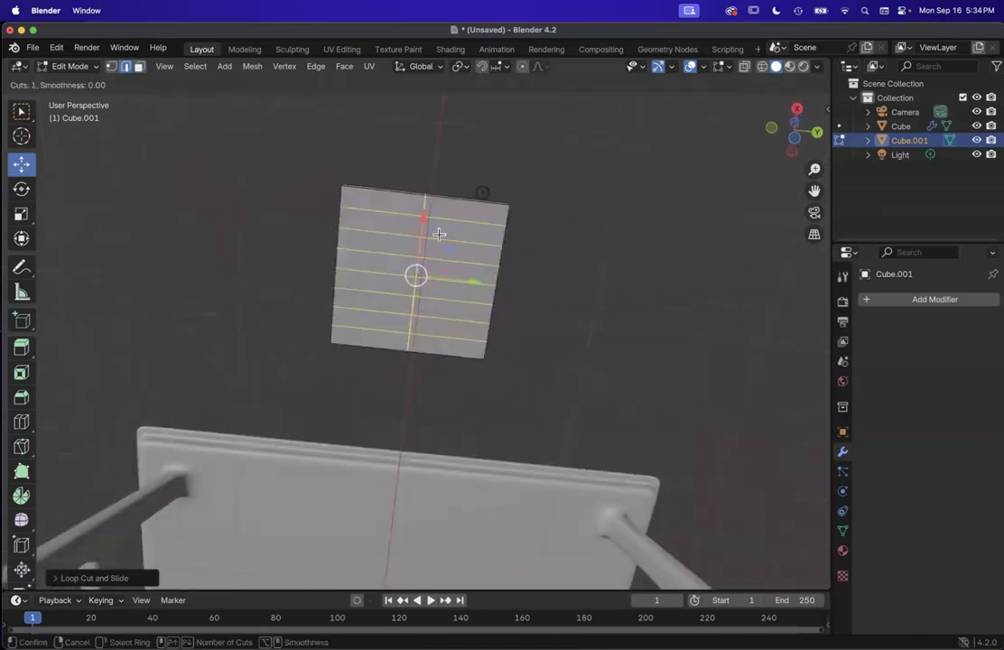
pyautogui.scroll(5, 426, 238)
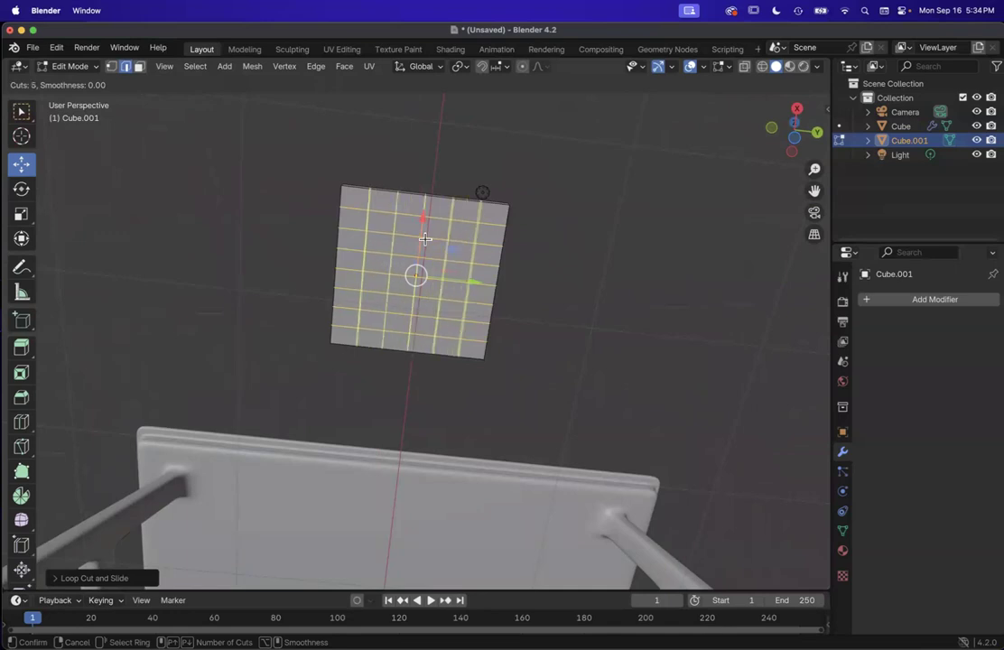
pyautogui.click(425, 239)
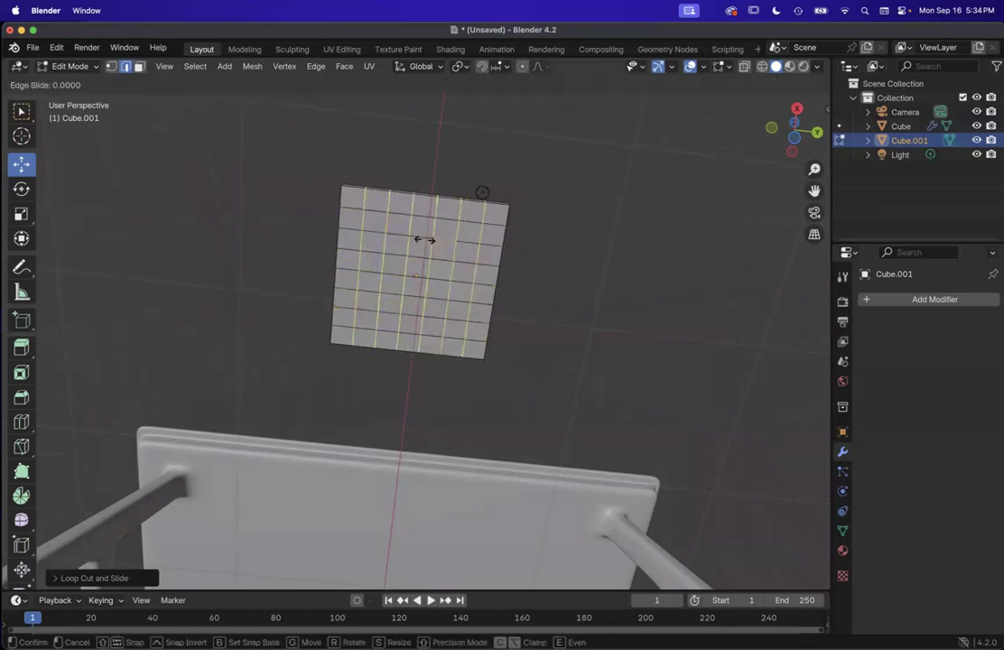
pyautogui.rightClick(425, 238)
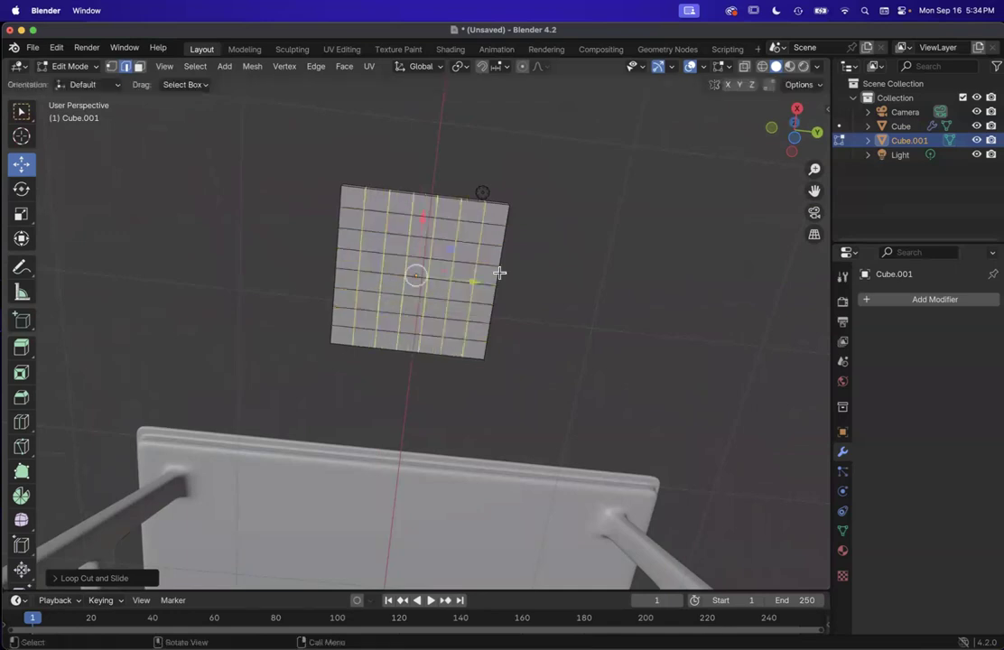
# Step: Extrude the four underside faces located one cell diagonally in from each corner about 1.025 m down to floor level as legs
pyautogui.click(141, 69)
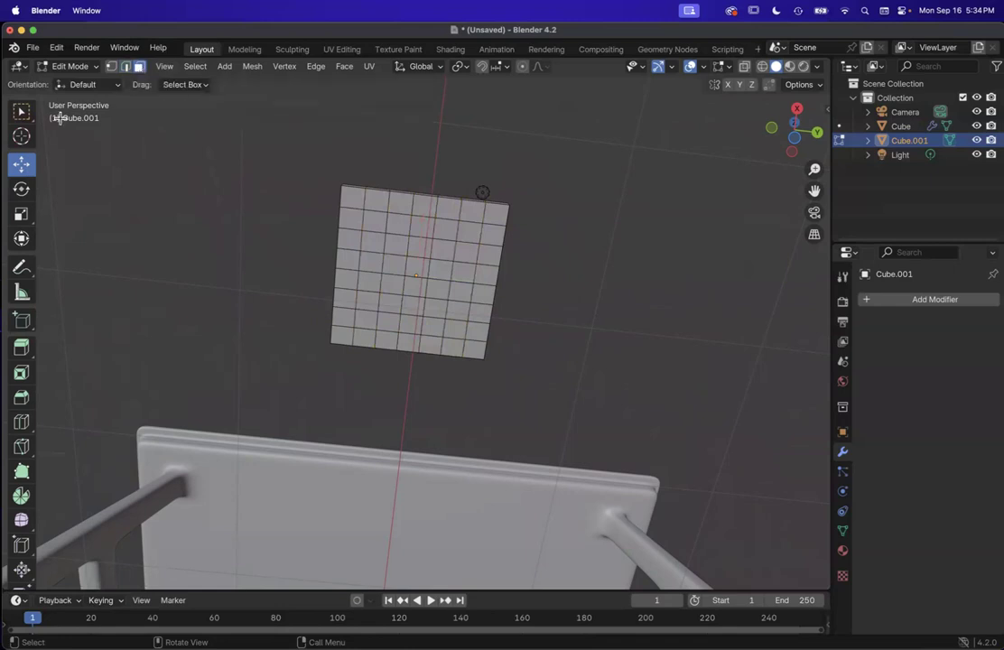
pyautogui.click(21, 112)
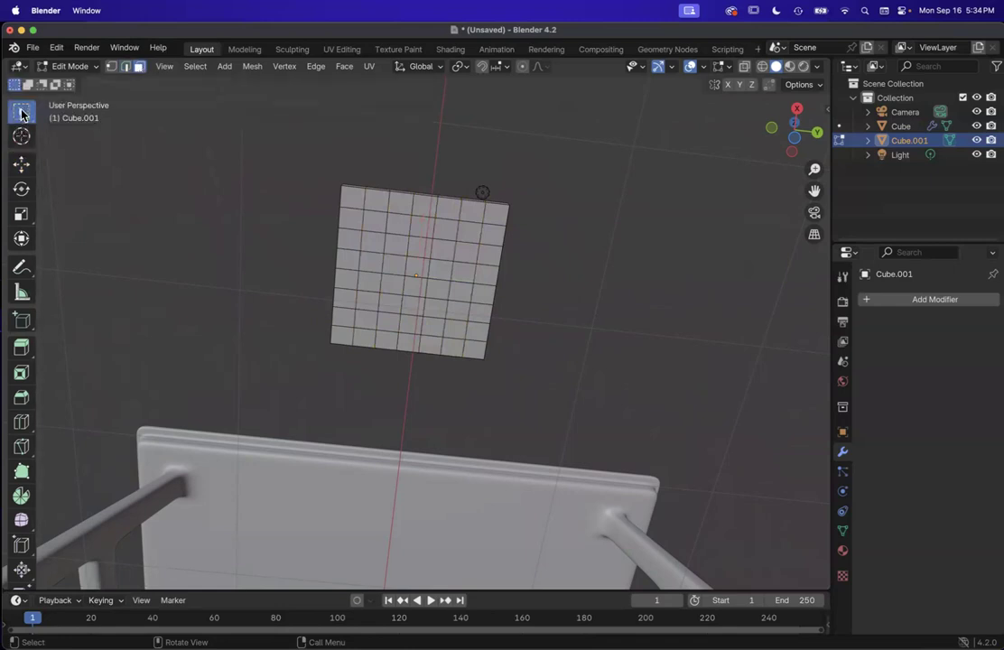
pyautogui.keyDown('shift'); pyautogui.click(372, 221); pyautogui.keyUp('shift')
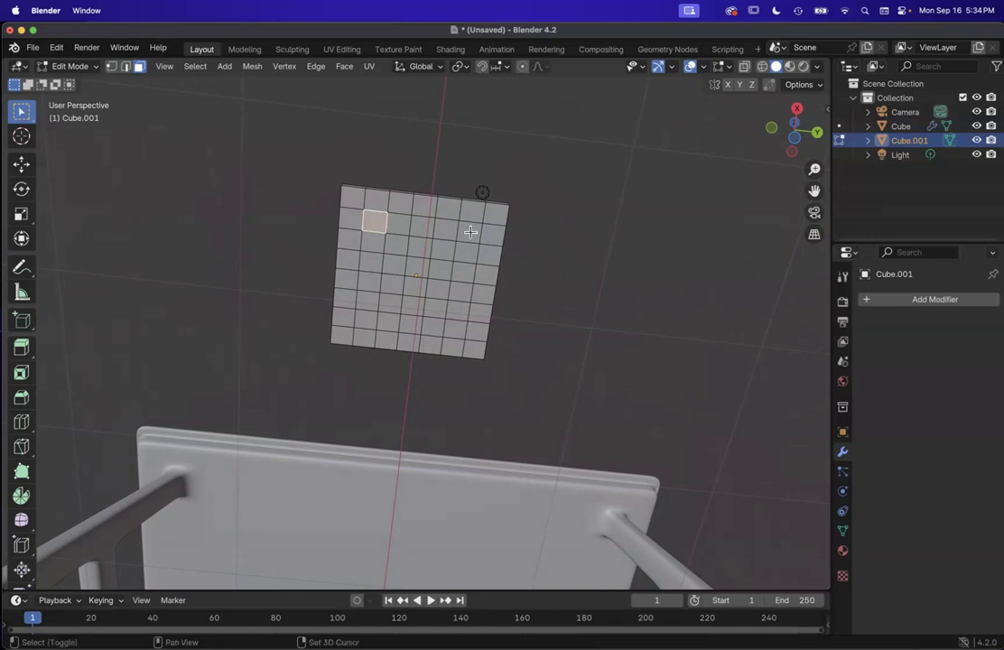
pyautogui.keyDown('shift'); pyautogui.click(470, 232); pyautogui.keyUp('shift')
pyautogui.keyDown('shift'); pyautogui.click(449, 329); pyautogui.keyUp('shift')
pyautogui.keyDown('shift'); pyautogui.click(365, 321); pyautogui.keyUp('shift')
pyautogui.scroll(10, 365, 321)
pyautogui.scroll(10, 364, 321)
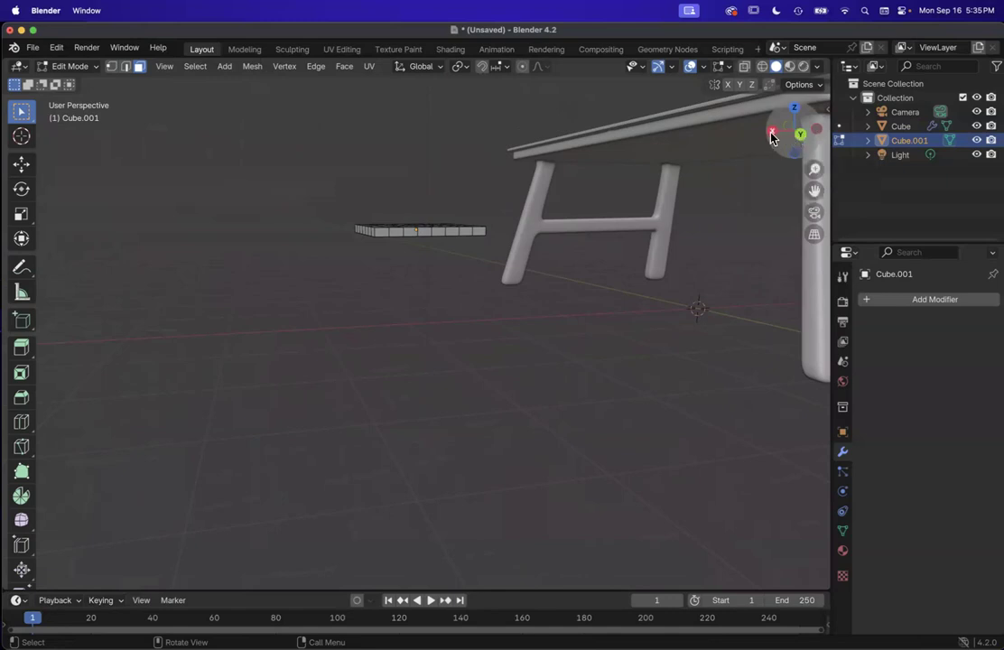
pyautogui.click(800, 135)
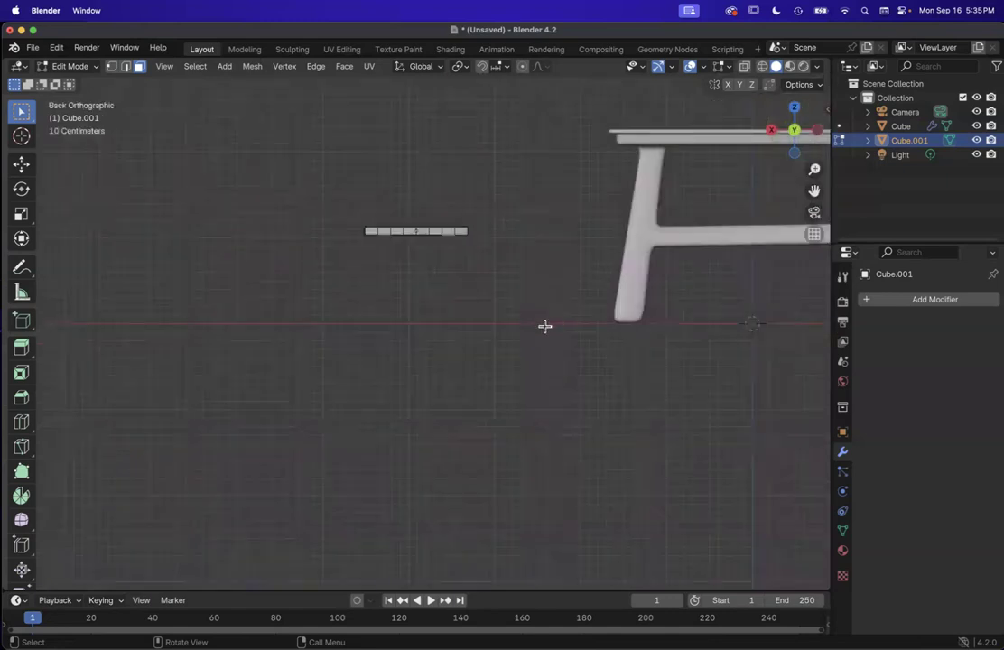
pyautogui.scroll(-1, 545, 326)
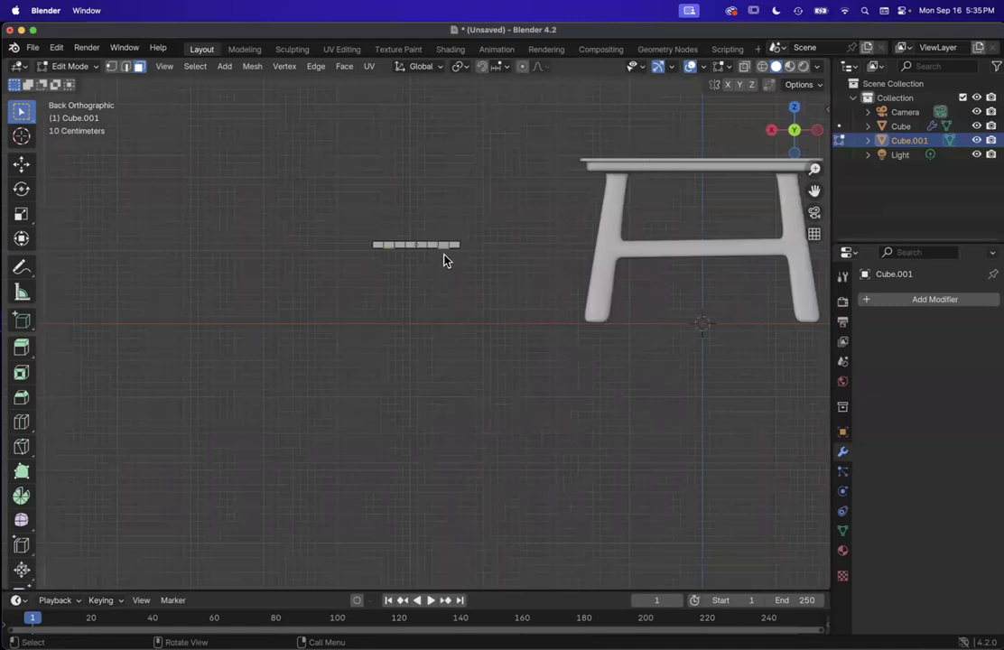
pyautogui.press('e')
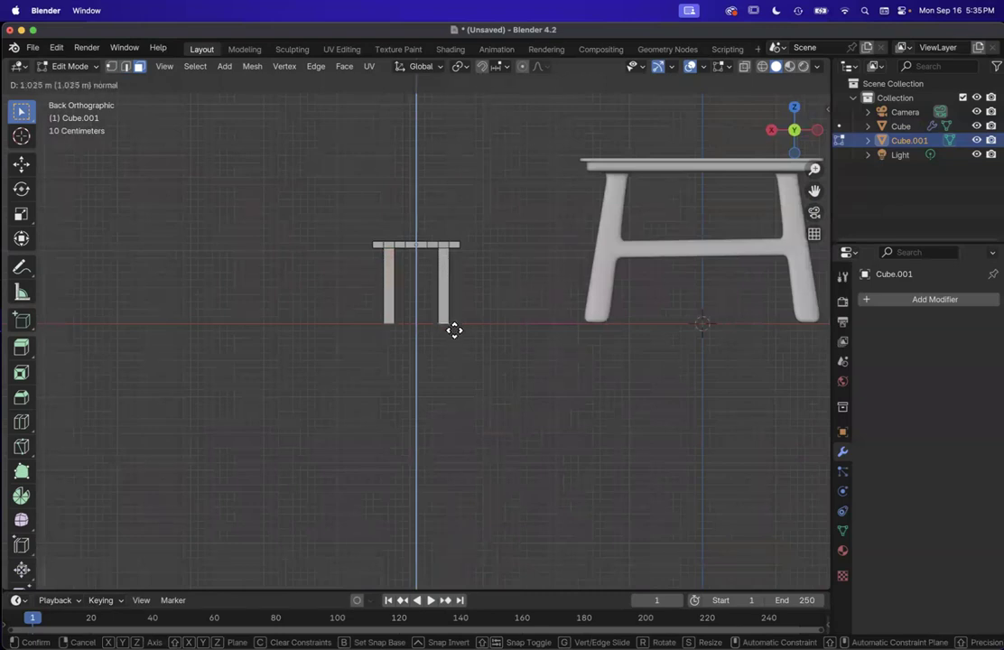
pyautogui.click(454, 330)
# Step: Examine the stool's straight legs from several sides against the splayed legs of the table
pyautogui.hscroll(-10, 454, 331)
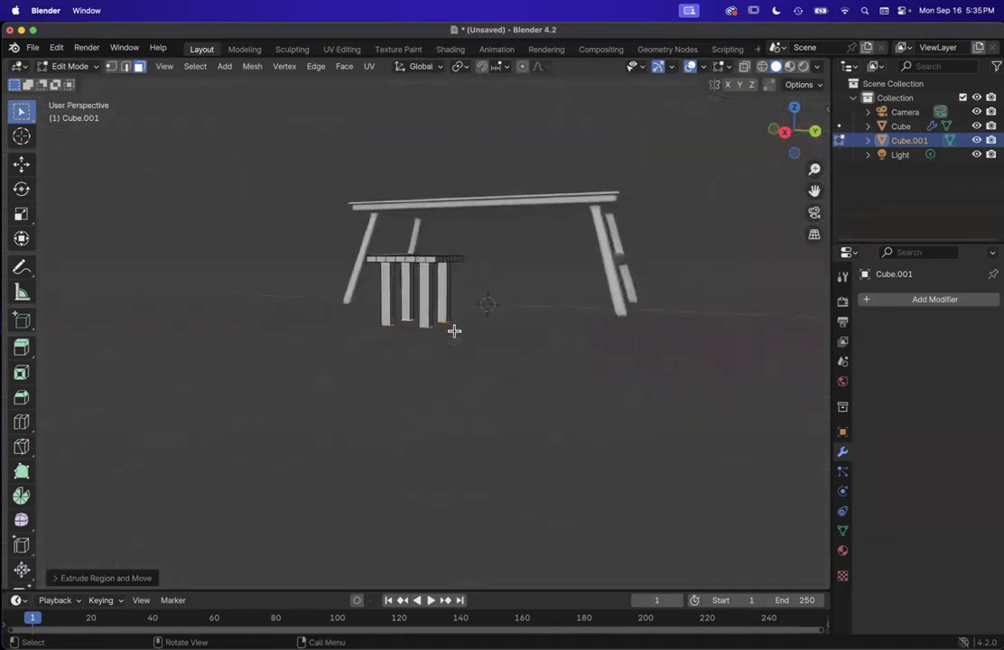
pyautogui.hscroll(-5, 454, 330)
pyautogui.scroll(8, 454, 331)
pyautogui.scroll(-10, 454, 330)
pyautogui.scroll(8, 454, 331)
pyautogui.scroll(-8, 455, 330)
pyautogui.hscroll(-8, 454, 331)
pyautogui.scroll(6, 454, 330)
pyautogui.hscroll(-4, 393, 334)
pyautogui.scroll(-6, 370, 338)
pyautogui.scroll(6, 370, 338)
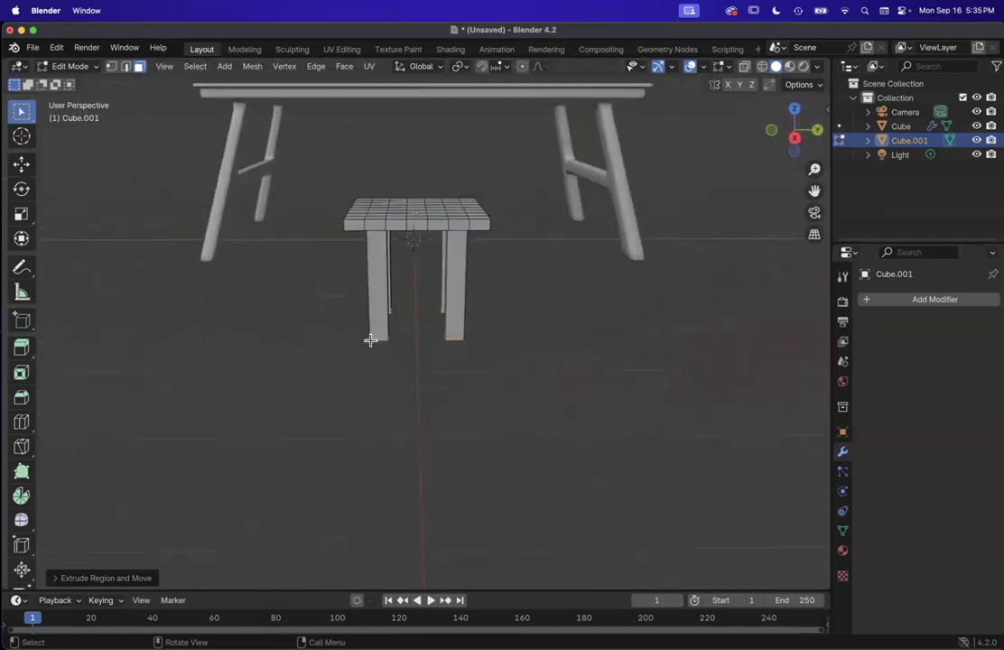
pyautogui.scroll(-2, 370, 339)
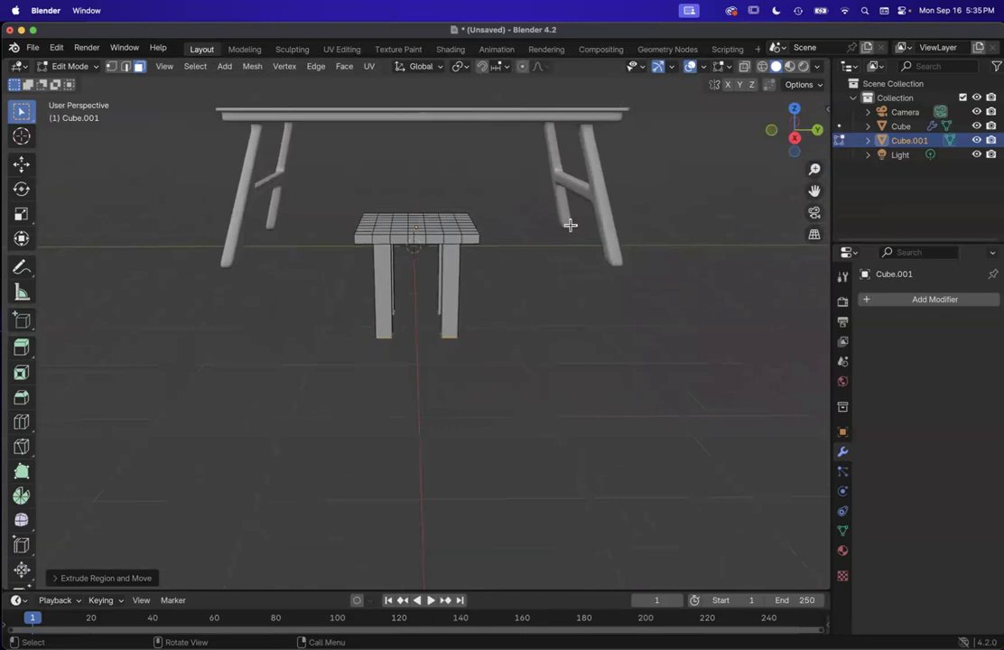
pyautogui.hscroll(-4, 599, 330)
pyautogui.hscroll(4, 599, 330)
# Step: Scale the four leg end faces up uniformly by about 1.24 so the legs splay outward and widen toward the floor
pyautogui.scroll(10, 599, 329)
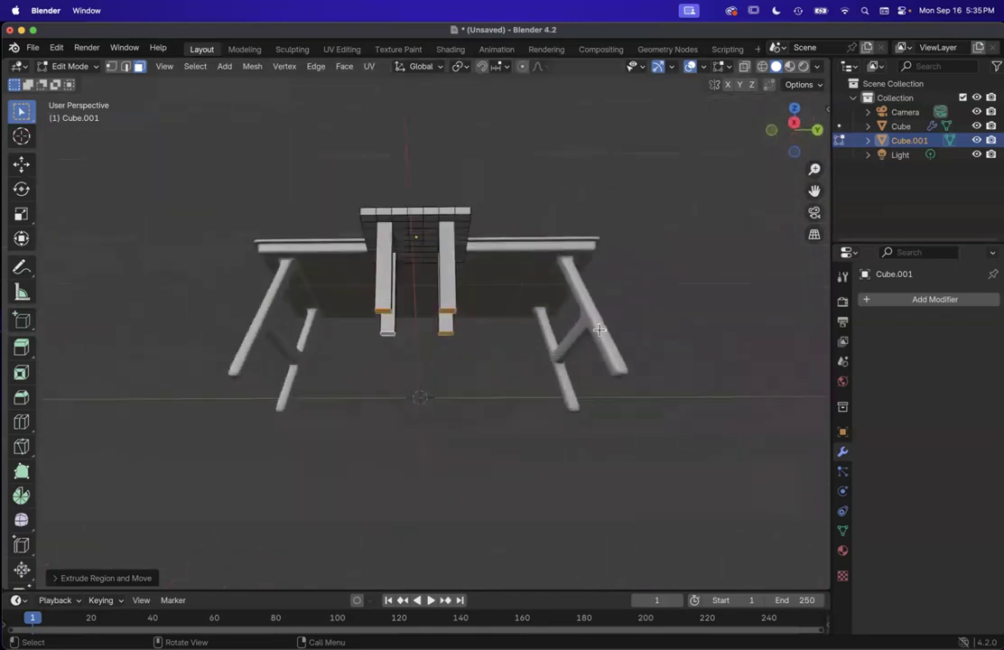
pyautogui.scroll(-5, 600, 329)
pyautogui.hscroll(-3, 600, 329)
pyautogui.hscroll(3, 600, 329)
pyautogui.scroll(5, 599, 330)
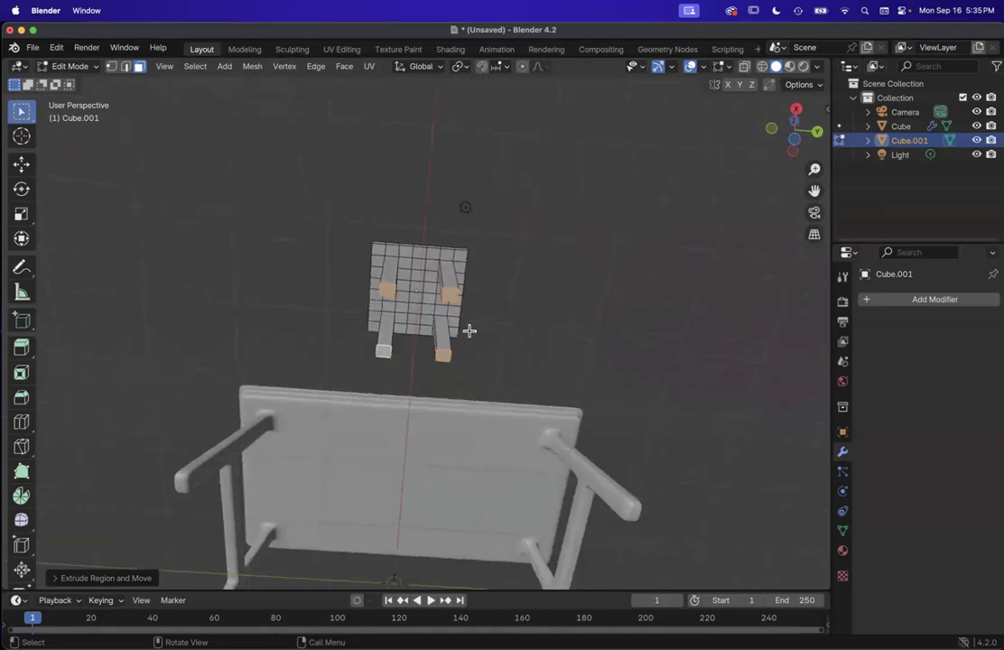
pyautogui.hotkey('shift', 'space')
pyautogui.press('s')
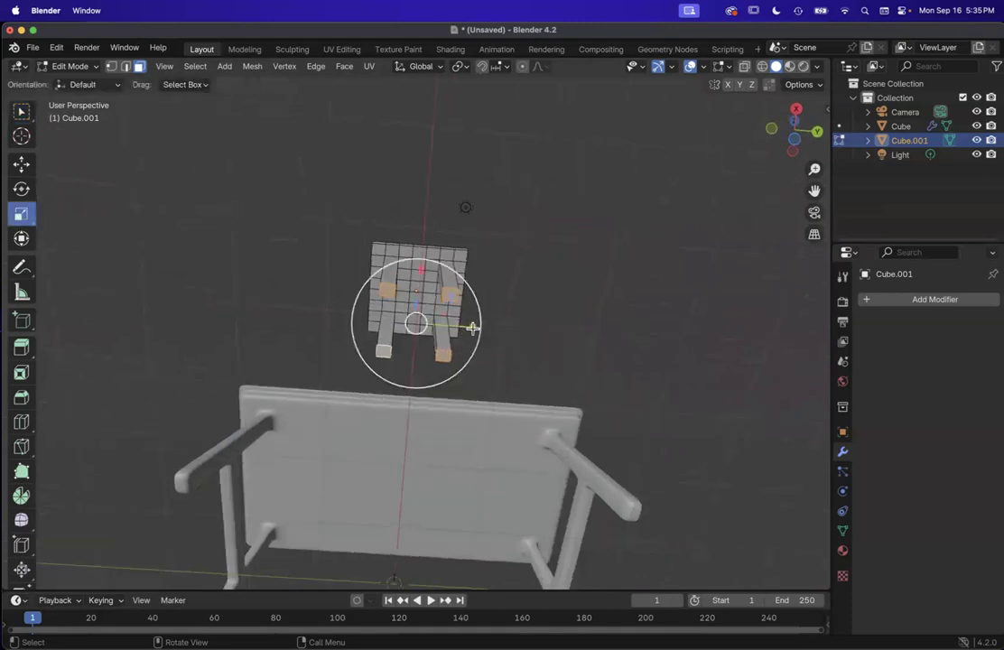
pyautogui.scroll(-6, 472, 327)
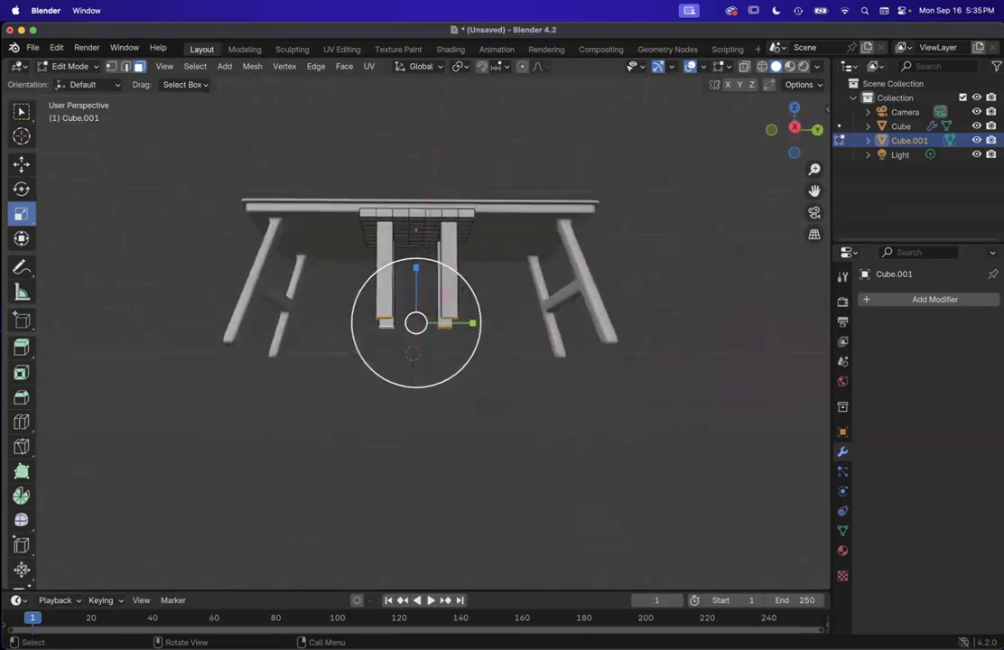
pyautogui.press('s')
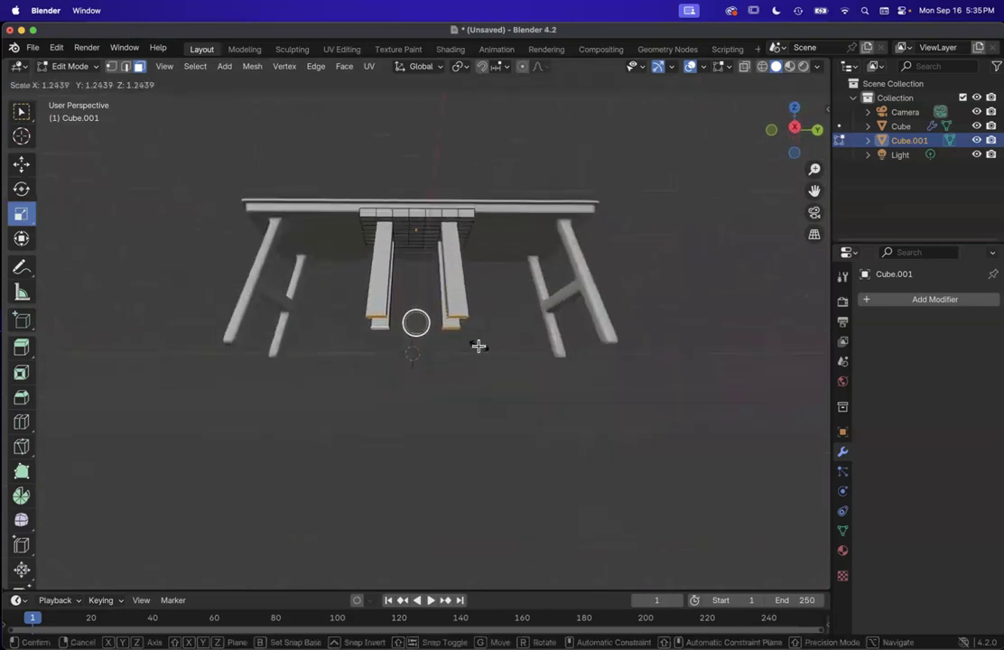
pyautogui.click(478, 346)
# Step: Scale the leg end faces further outward along the X axis to increase the legs' splay in that direction
pyautogui.scroll(-3, 478, 346)
pyautogui.hscroll(-6, 479, 346)
pyautogui.scroll(-5, 478, 345)
pyautogui.scroll(5, 478, 346)
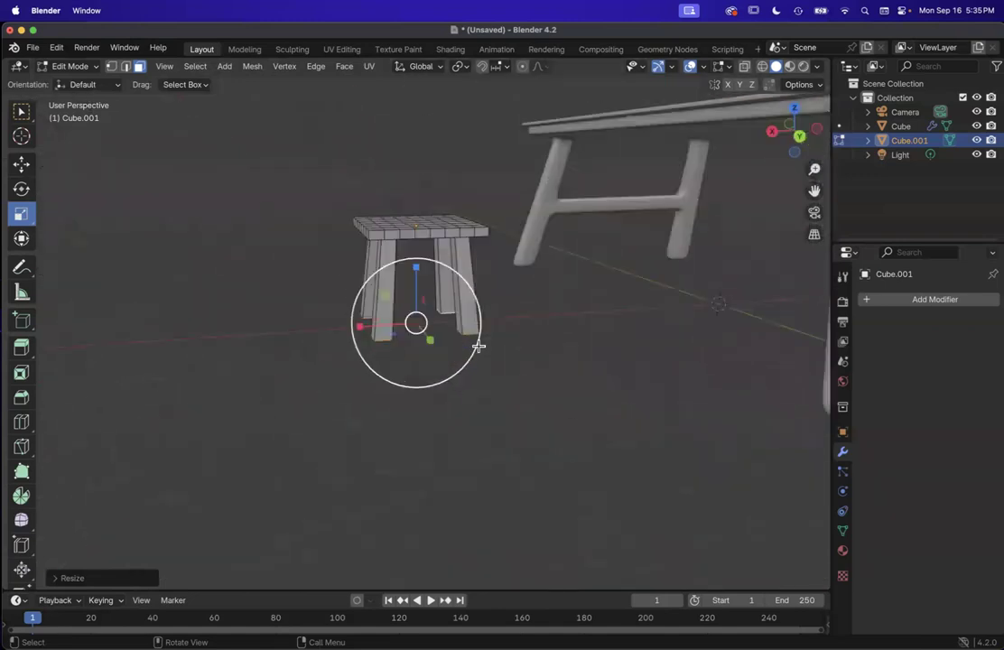
pyautogui.hscroll(-5, 479, 346)
pyautogui.scroll(-4, 479, 346)
pyautogui.scroll(-2, 560, 432)
pyautogui.scroll(5, 560, 432)
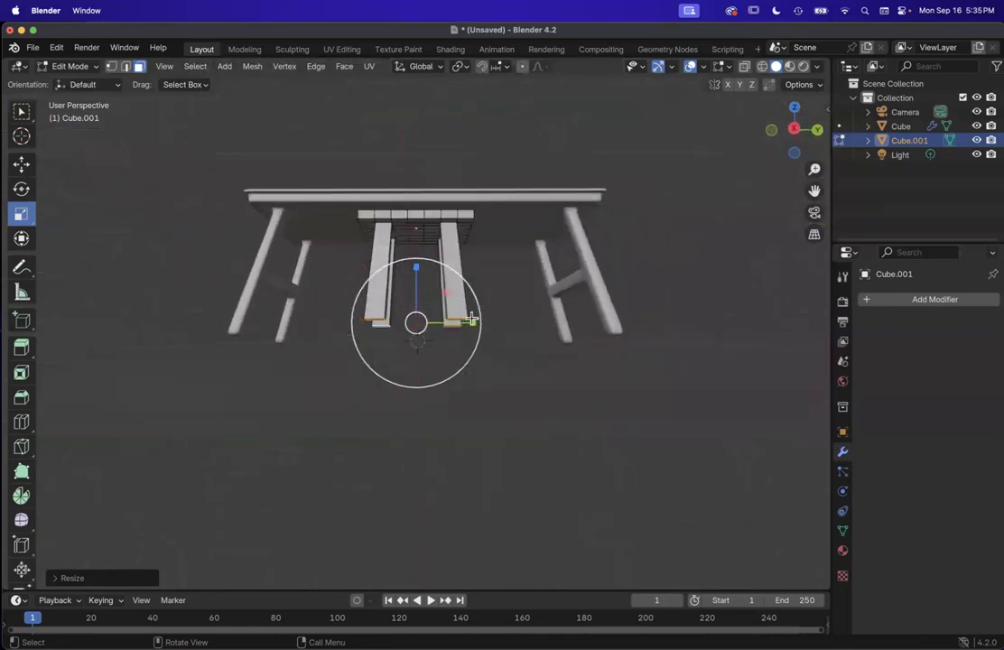
pyautogui.hscroll(-6, 471, 323)
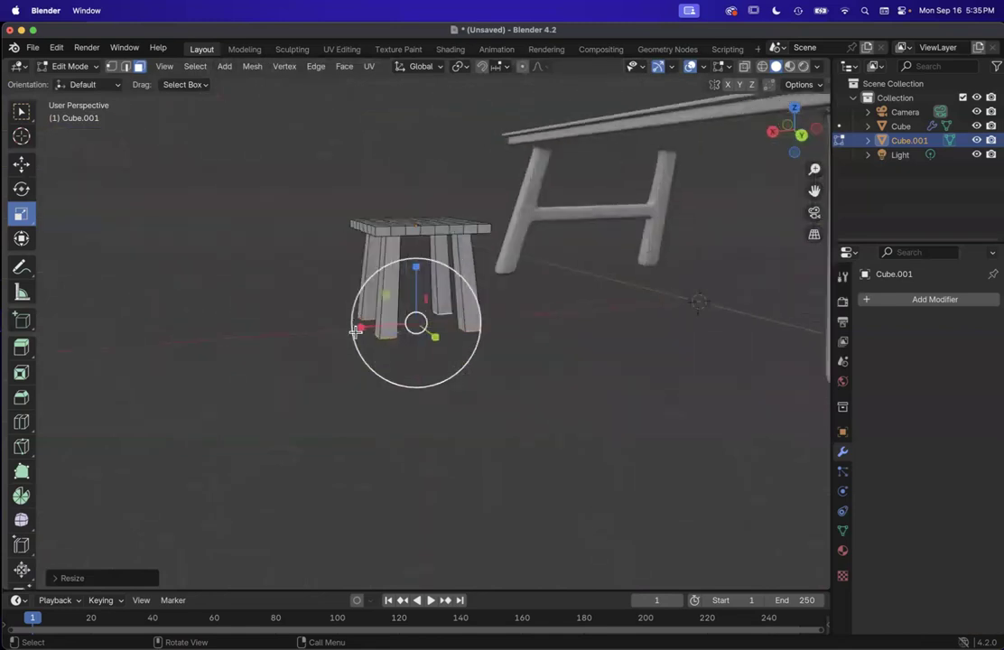
pyautogui.moveTo(359, 327); pyautogui.dragTo(347, 332)
pyautogui.hscroll(6, 347, 331)
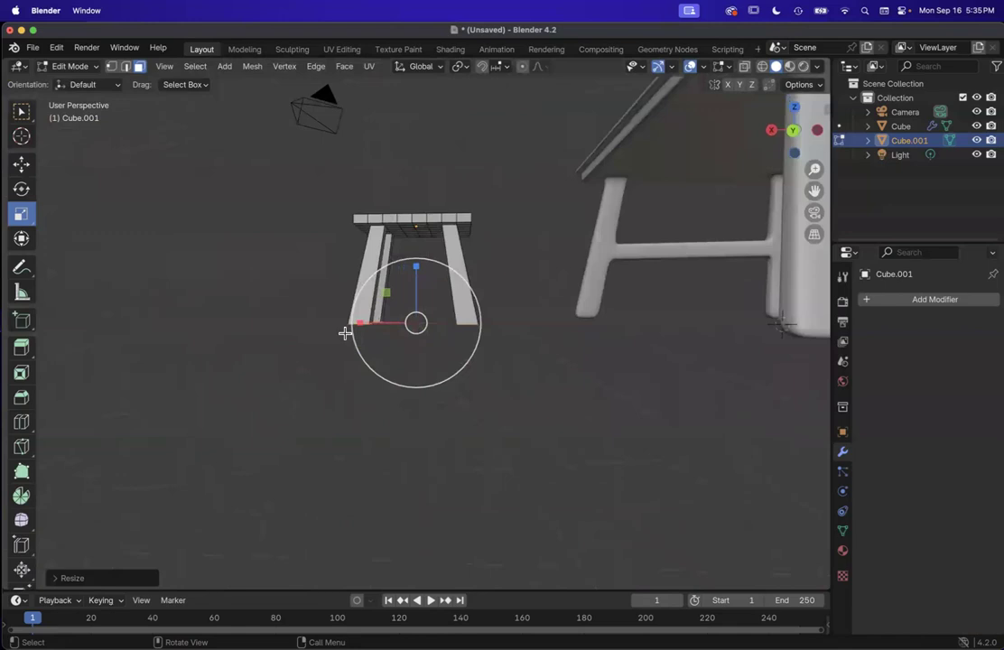
pyautogui.hscroll(3, 559, 371)
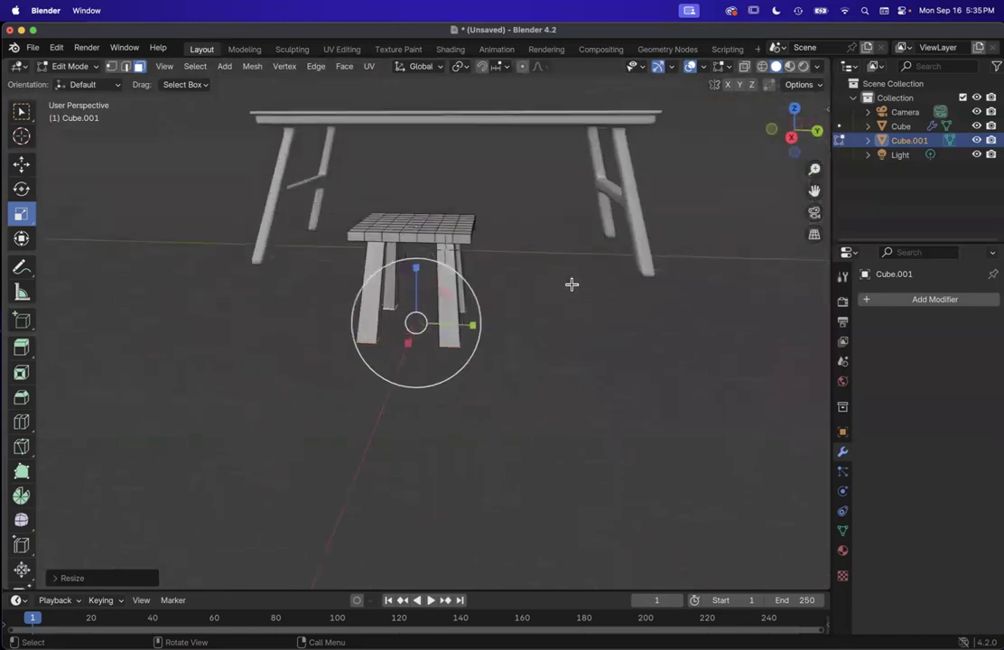
# Step: Leave mesh editing of the stool for Object Mode and deselect it
pyautogui.hscroll(-8, 571, 284)
pyautogui.hscroll(6, 571, 284)
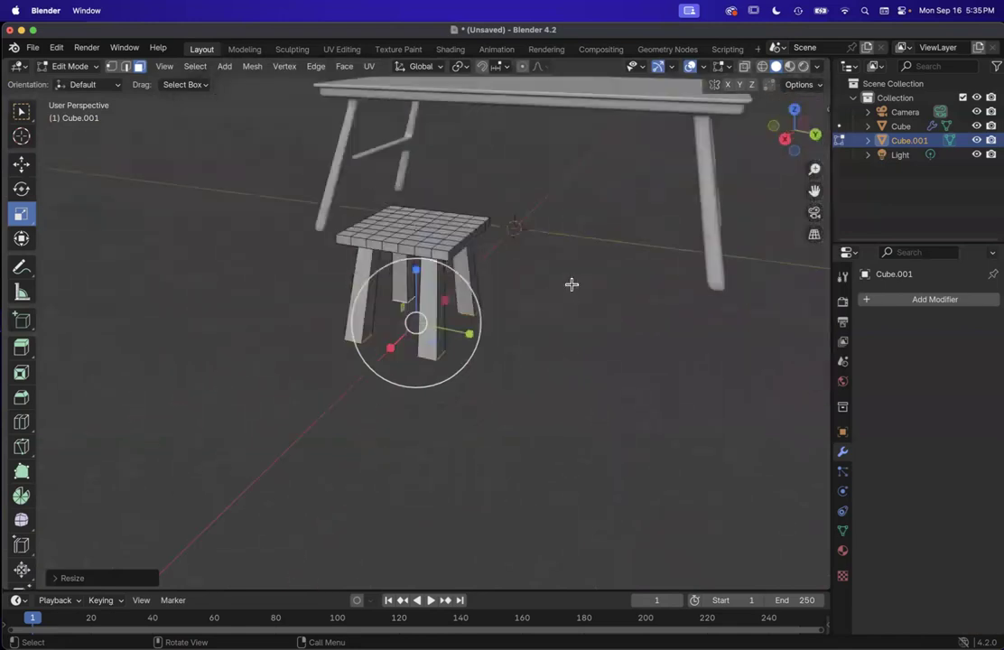
pyautogui.hscroll(4, 571, 285)
pyautogui.click(70, 67)
pyautogui.click(78, 84)
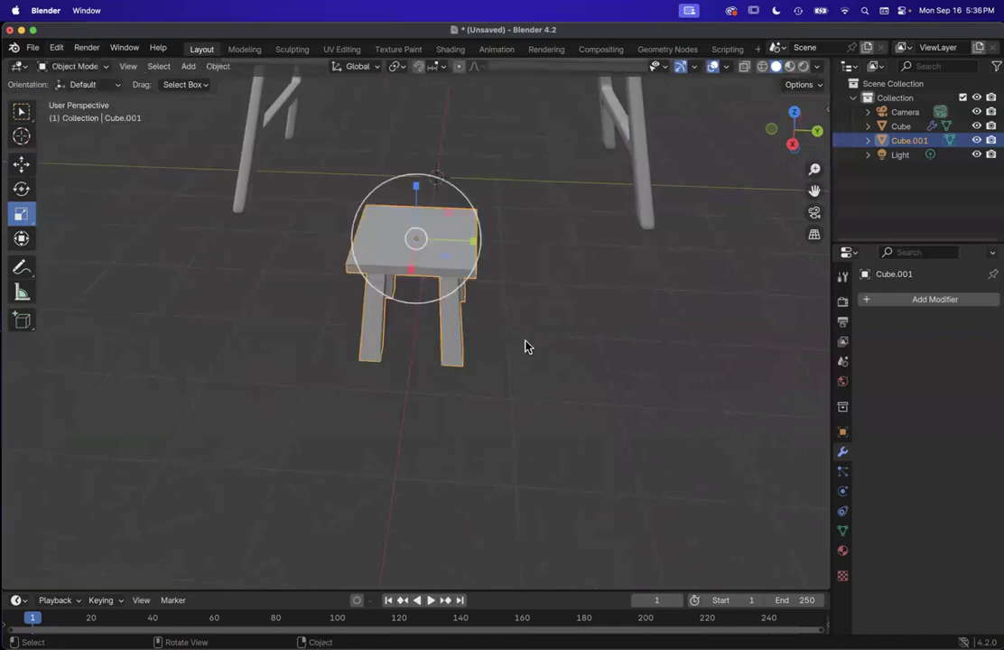
pyautogui.click(564, 359)
# Step: Examine the stool's splayed legs and proportions from several sides against the dining table
pyautogui.hscroll(-6, 565, 359)
pyautogui.hscroll(8, 564, 360)
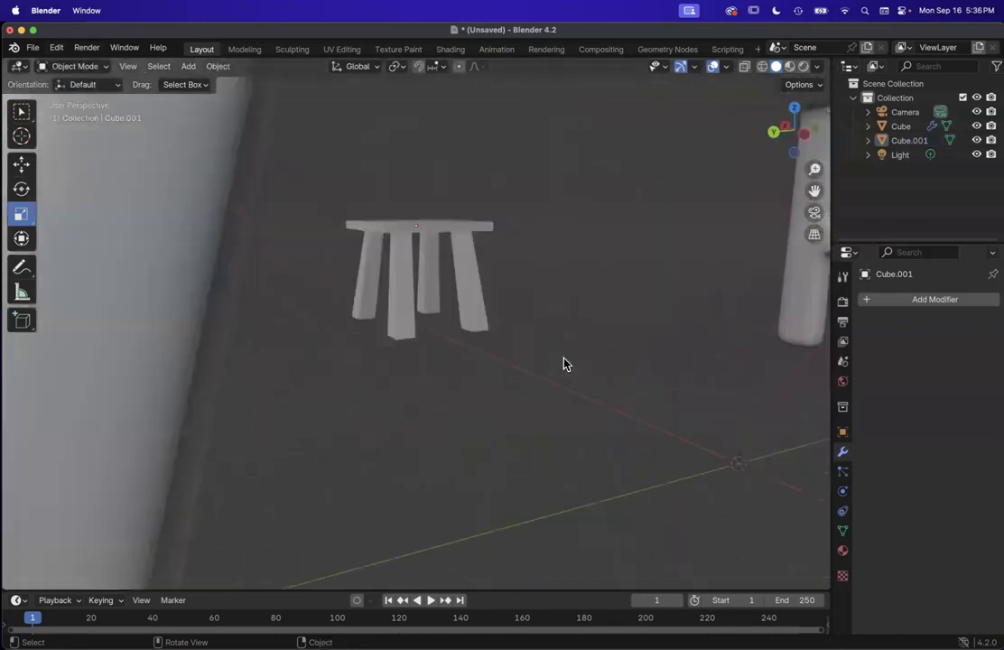
pyautogui.hscroll(-8, 564, 360)
pyautogui.scroll(-5, 564, 359)
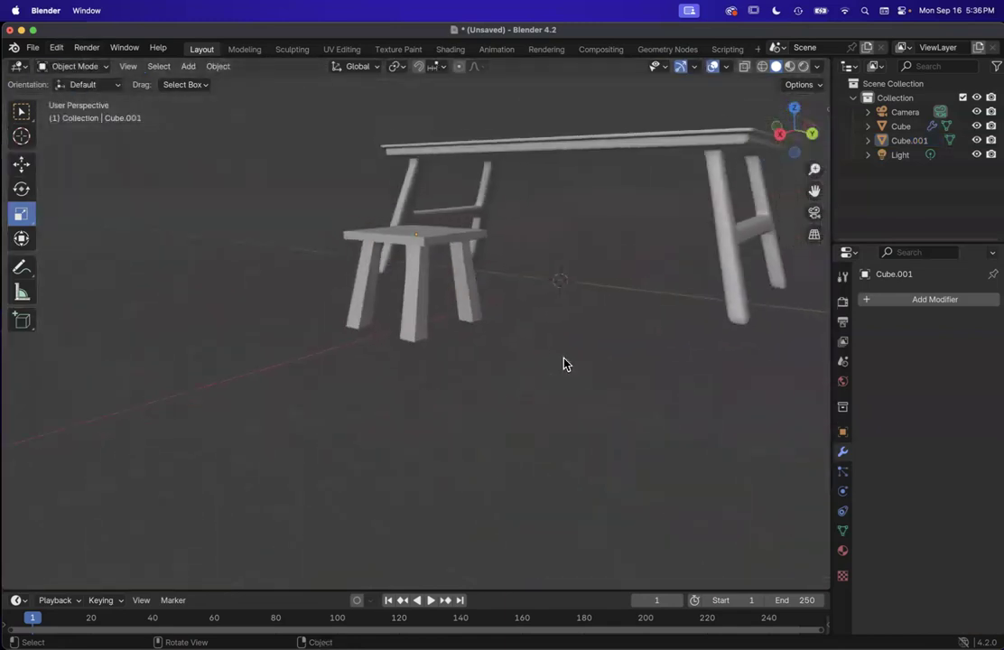
pyautogui.scroll(5, 564, 359)
pyautogui.hscroll(5, 565, 360)
pyautogui.hscroll(-6, 564, 364)
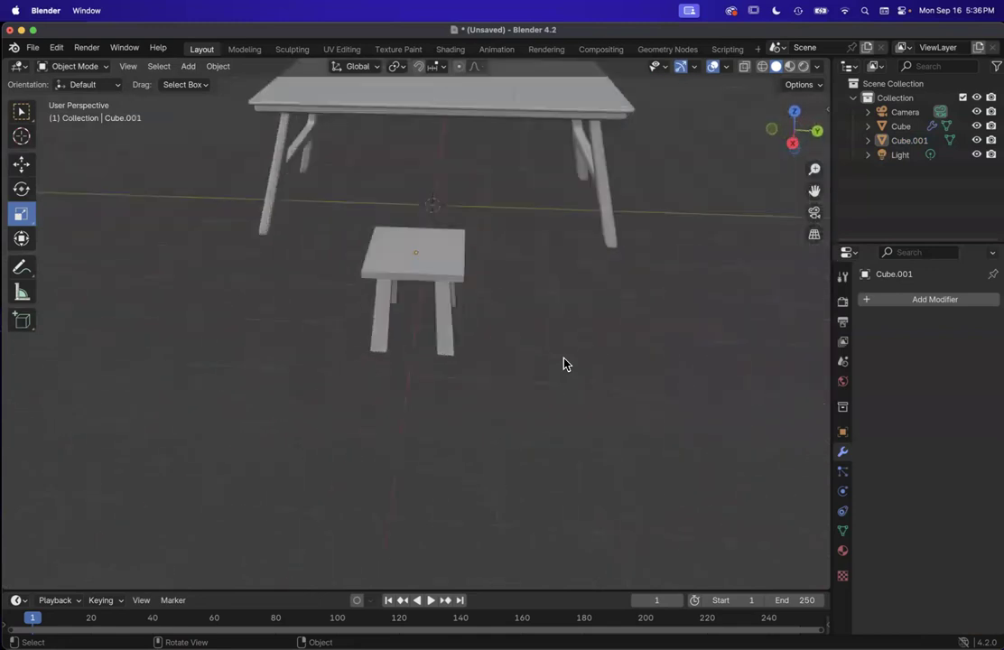
# Step: Select the whole stool in front of the table and bring its seat edge and legs into close view
pyautogui.click(446, 258)
pyautogui.scroll(-5, 334, 285)
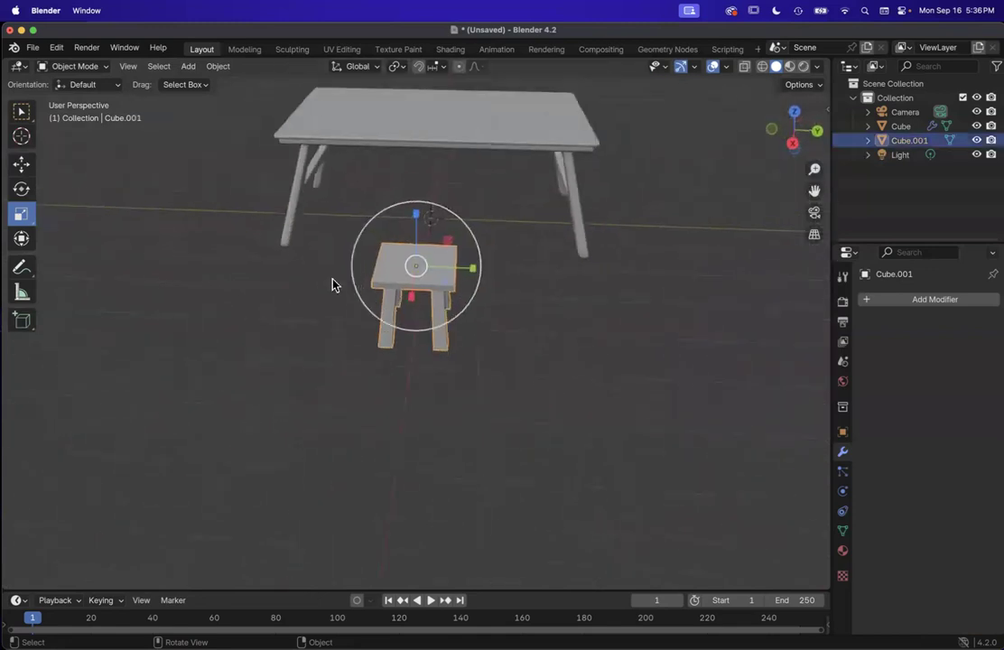
pyautogui.hscroll(6, 334, 284)
pyautogui.scroll(5, 473, 288)
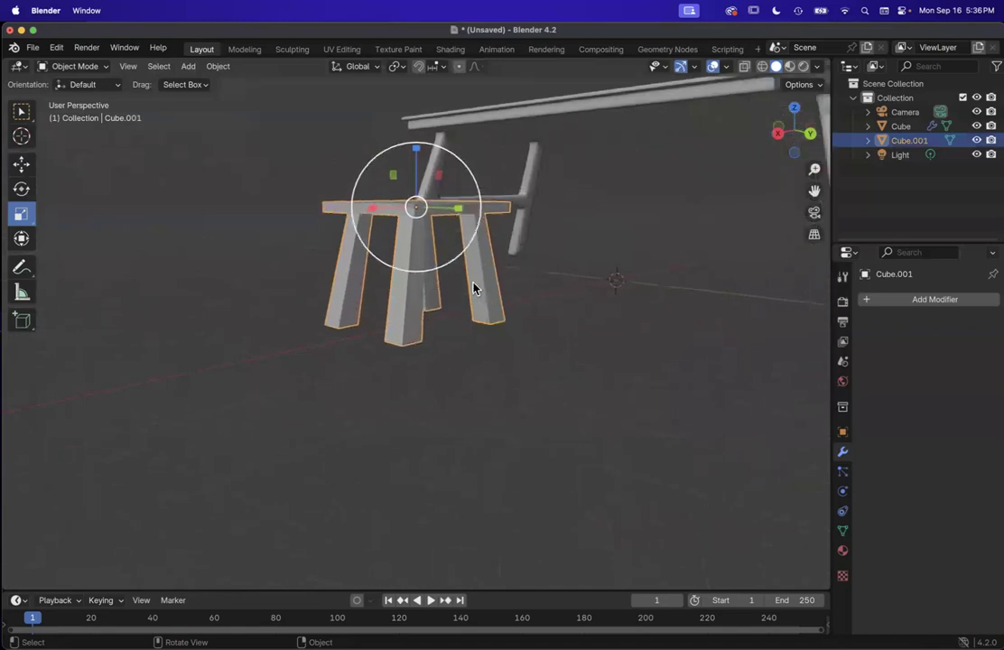
# Step: Switch the stool to Edit Mode
pyautogui.keyDown('shift'); pyautogui.scroll(3, 473, 288); pyautogui.keyUp('shift')
pyautogui.keyDown('shift'); pyautogui.scroll(4, 473, 288); pyautogui.keyUp('shift')
pyautogui.scroll(5, 473, 288)
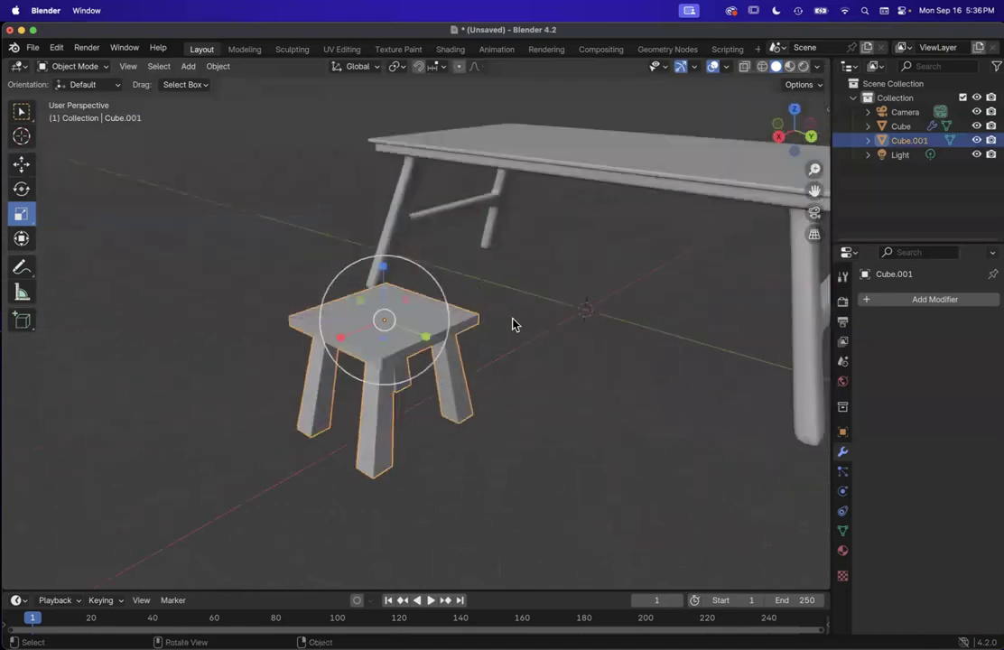
pyautogui.scroll(3, 511, 322)
pyautogui.scroll(3, 436, 327)
pyautogui.scroll(5, 436, 327)
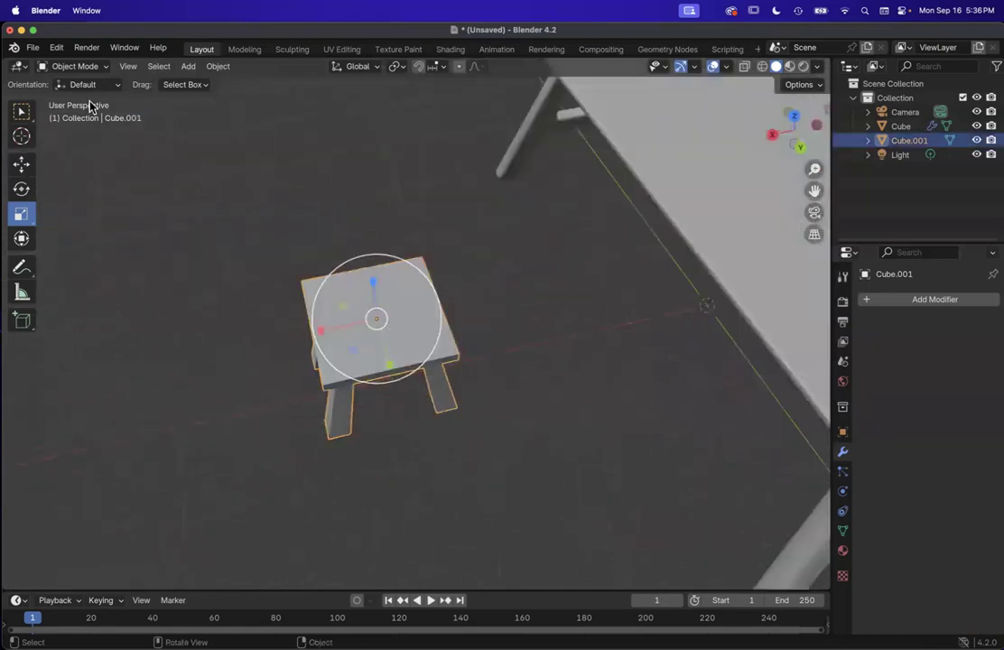
pyautogui.click(74, 67)
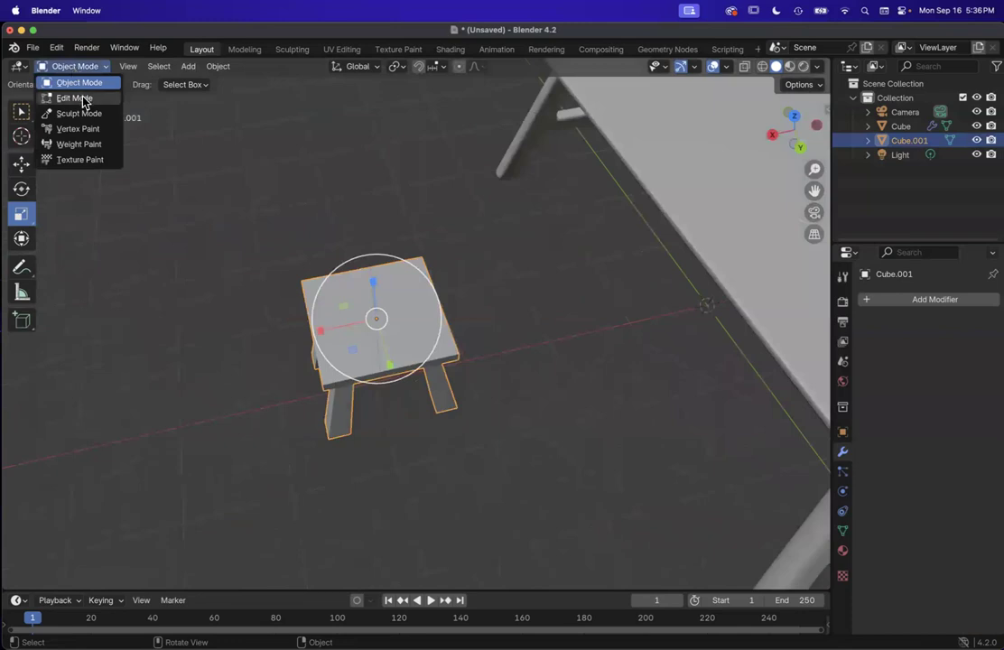
pyautogui.click(83, 98)
# Step: Select the row of seat faces along the edge farthest from the table and extrude it upward about 1.29 m as a backrest
pyautogui.hscroll(10, 360, 313)
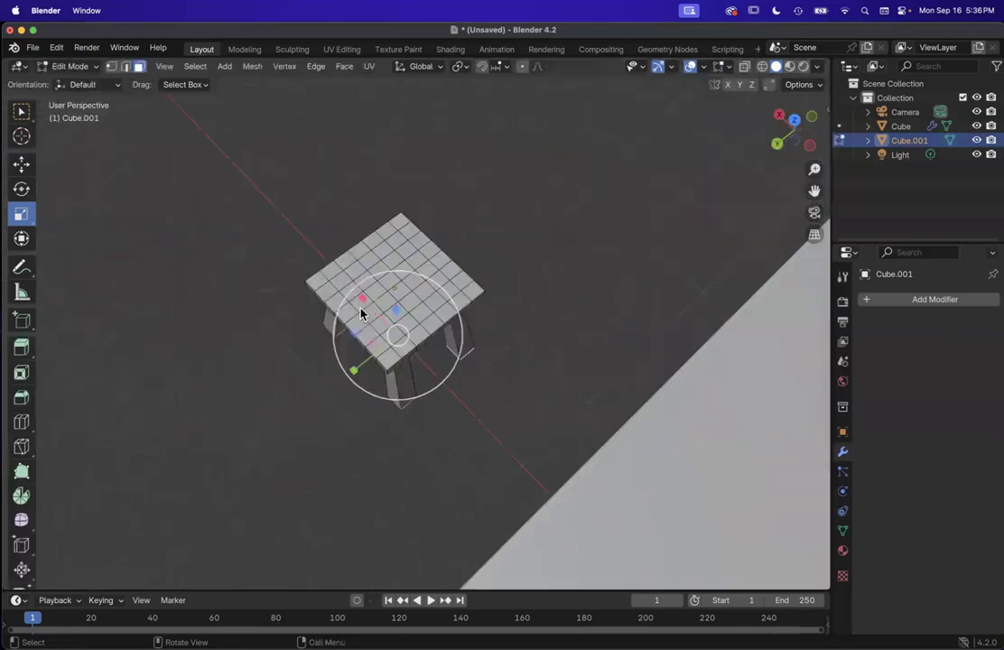
pyautogui.scroll(-4, 376, 260)
pyautogui.scroll(-5, 377, 260)
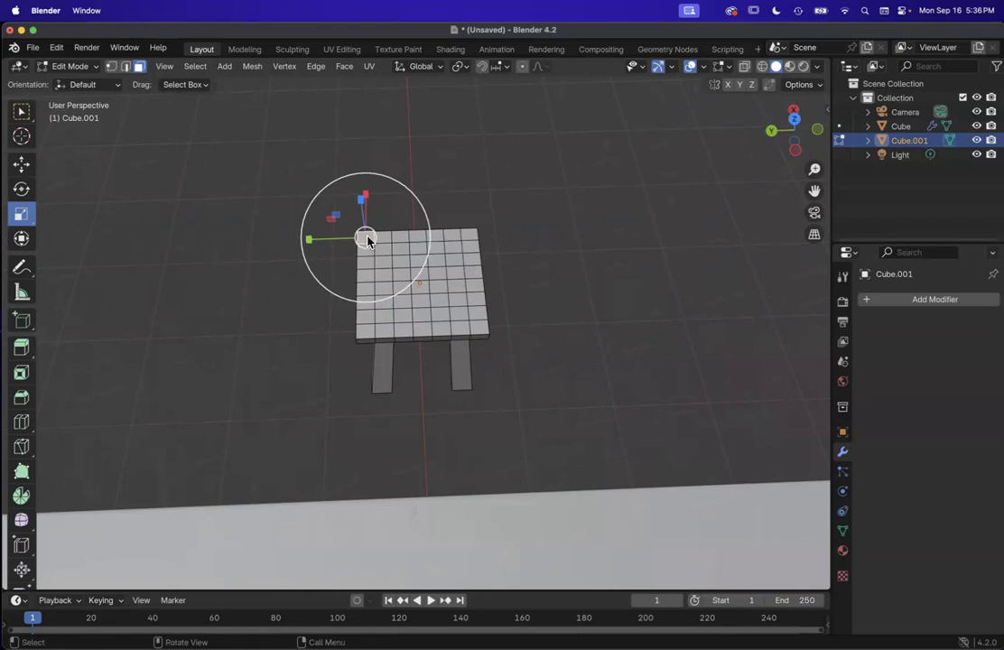
pyautogui.keyDown('ctrl'); pyautogui.click(468, 237); pyautogui.keyUp('ctrl')
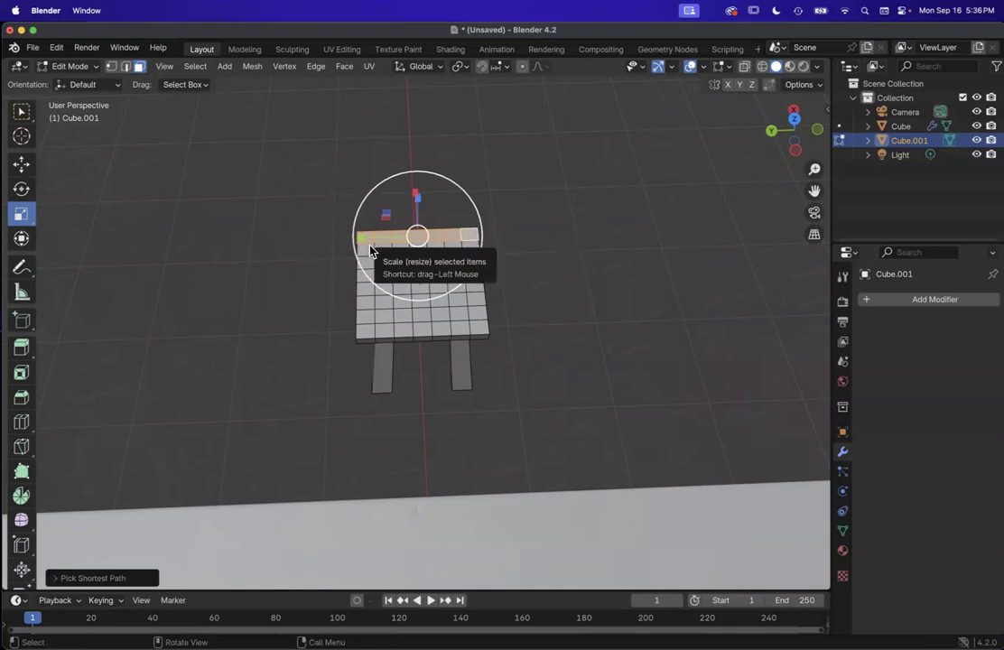
pyautogui.hscroll(-10, 479, 235)
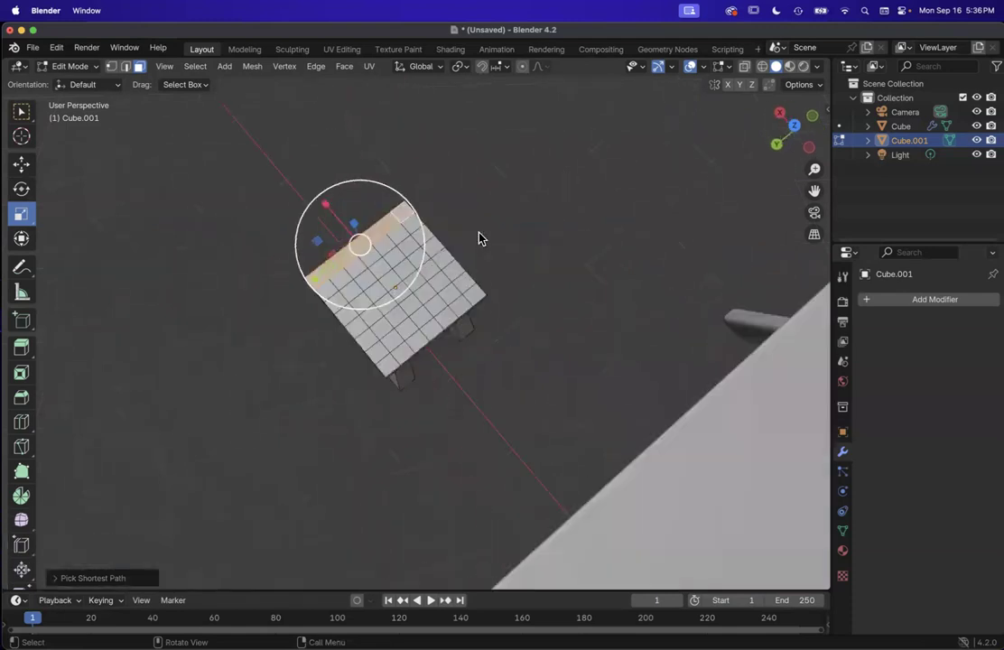
pyautogui.scroll(-10, 479, 234)
pyautogui.press('e')
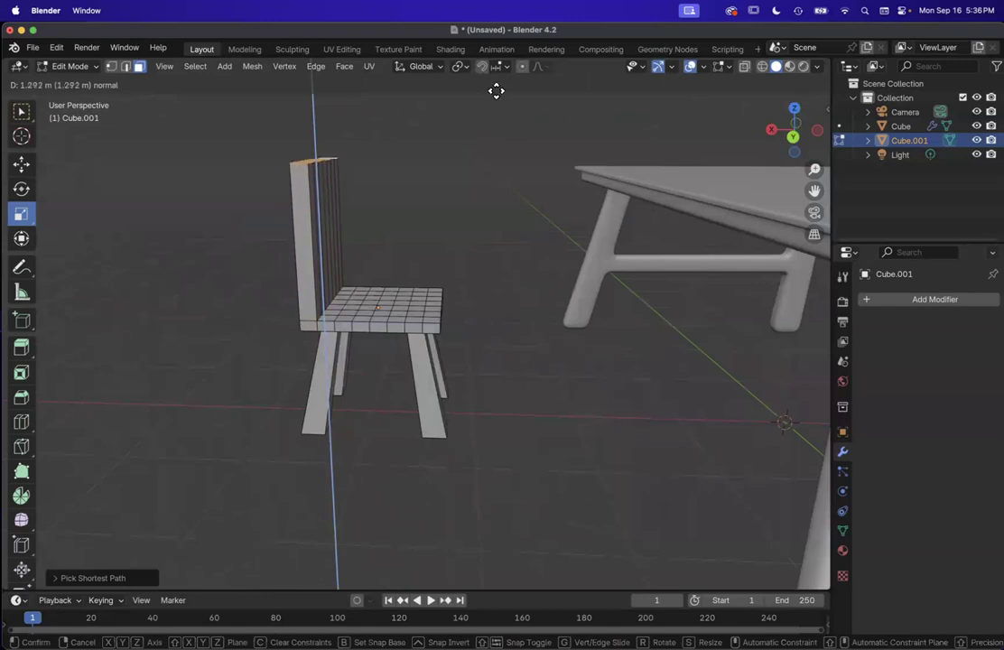
pyautogui.click(497, 93)
# Step: Move the backrest's top faces about 0.2 m along the X axis, away from the seat, to lean the backrest back
pyautogui.hscroll(-10, 549, 249)
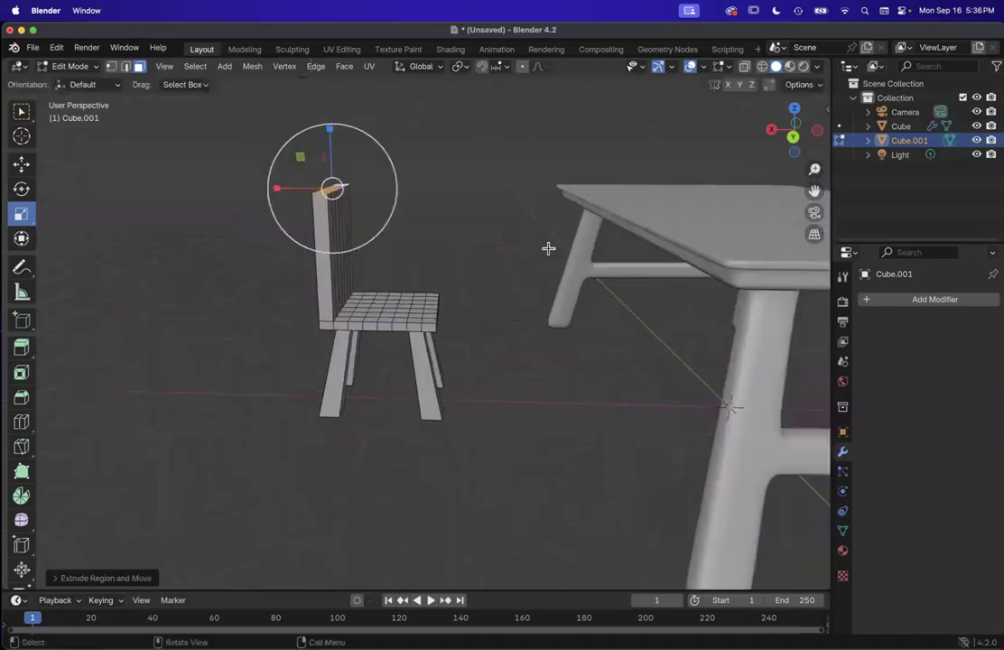
pyautogui.hscroll(15, 548, 248)
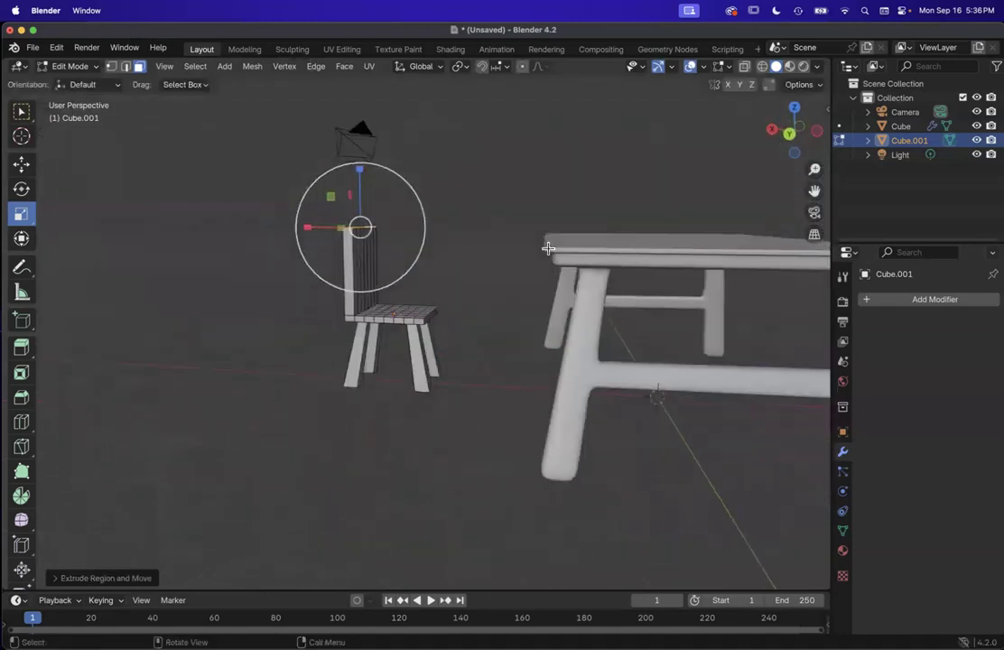
pyautogui.hscroll(15, 548, 248)
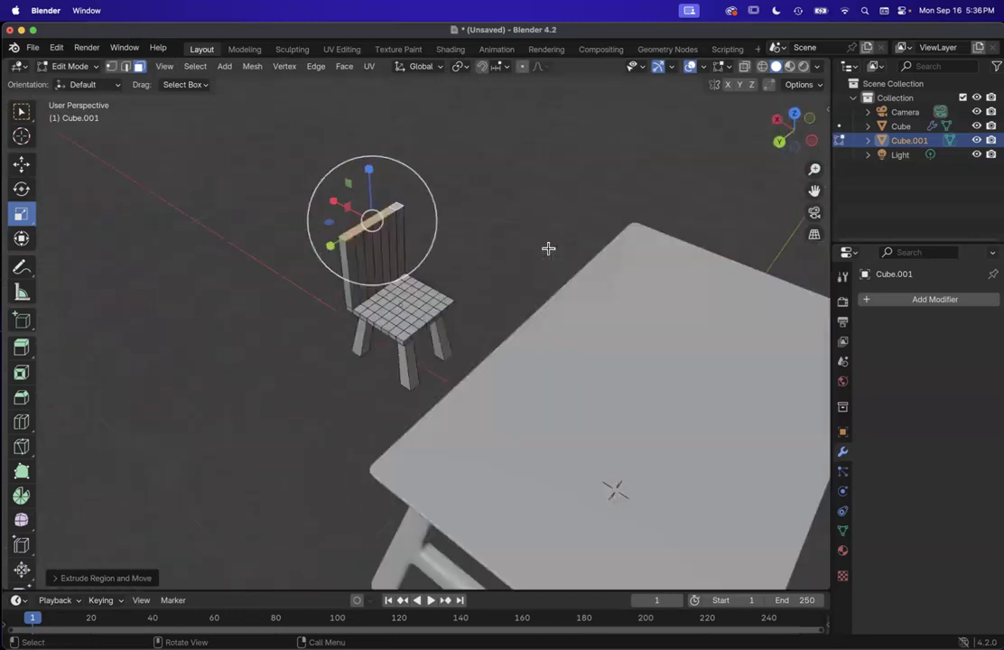
pyautogui.hscroll(5, 548, 248)
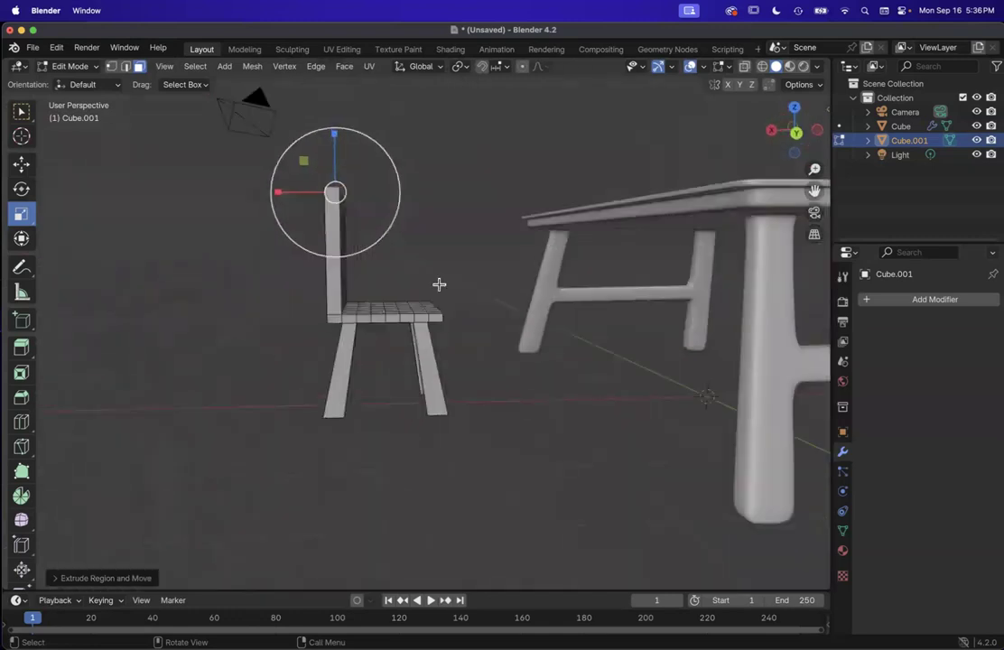
pyautogui.hscroll(15, 439, 284)
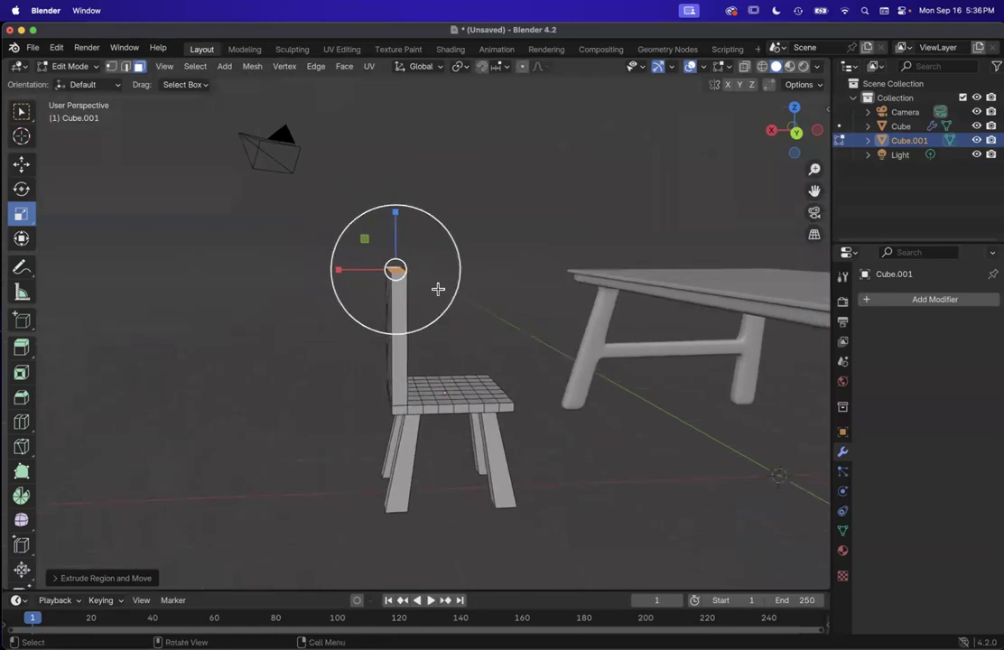
pyautogui.hscroll(10, 439, 289)
pyautogui.hscroll(2, 419, 353)
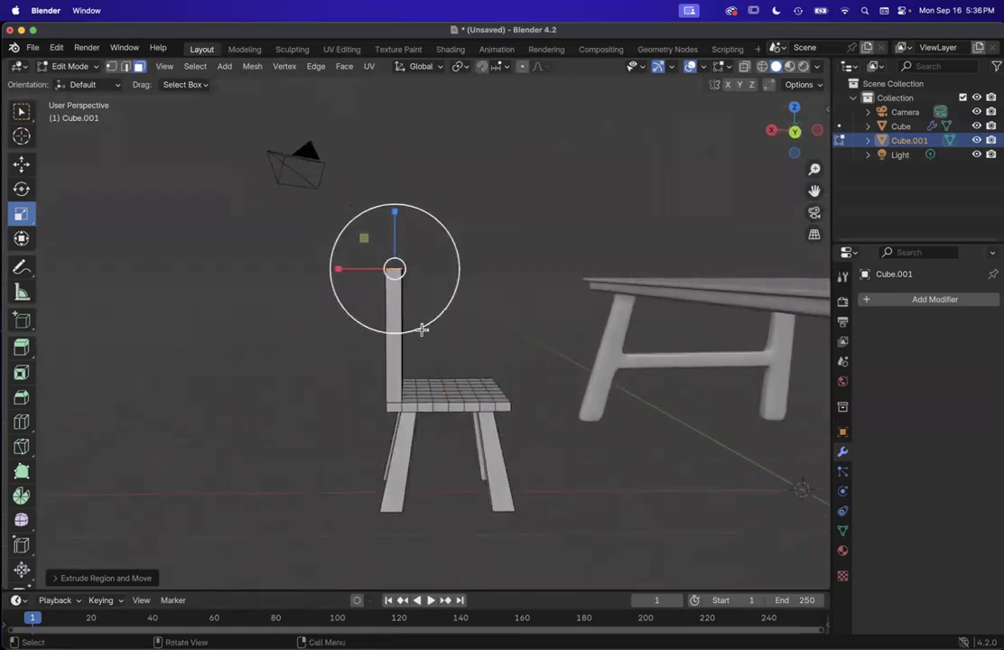
pyautogui.scroll(10, 421, 329)
pyautogui.scroll(-4, 421, 329)
pyautogui.scroll(-6, 422, 329)
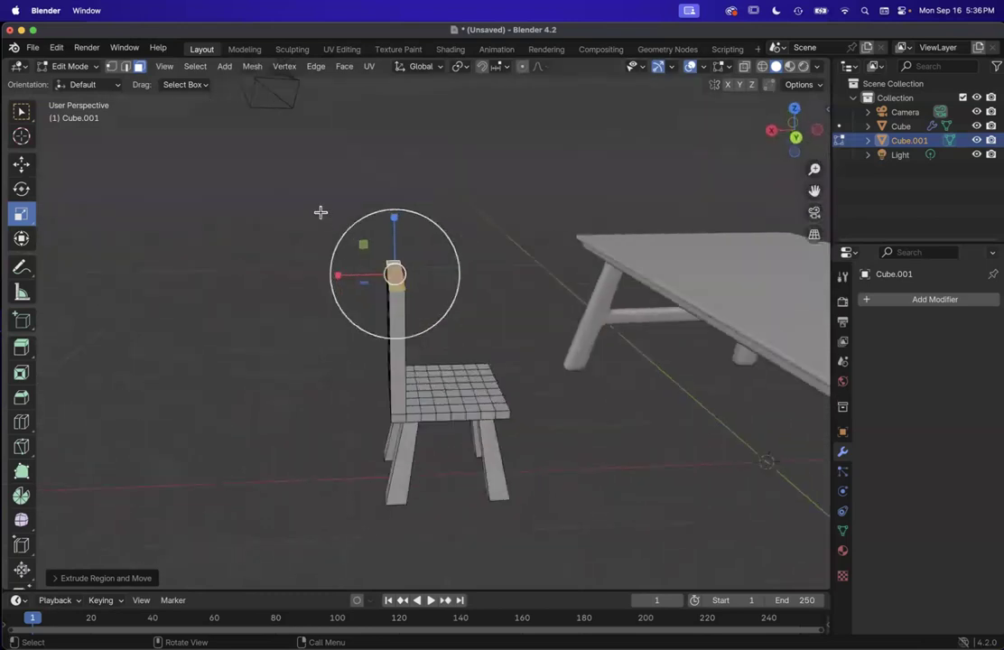
pyautogui.click(22, 164)
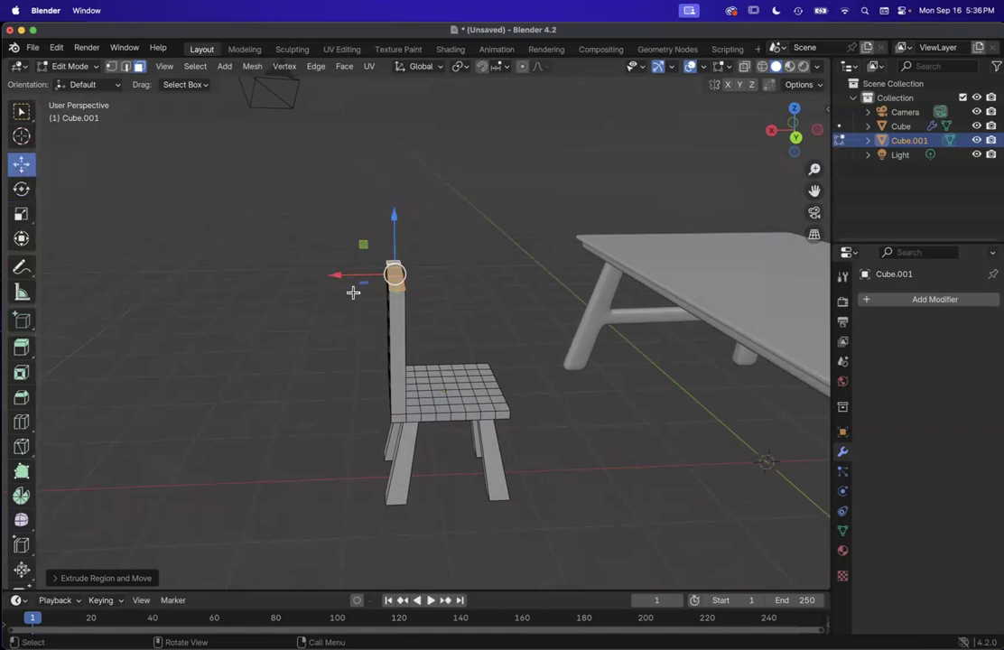
pyautogui.moveTo(334, 275); pyautogui.dragTo(324, 277)
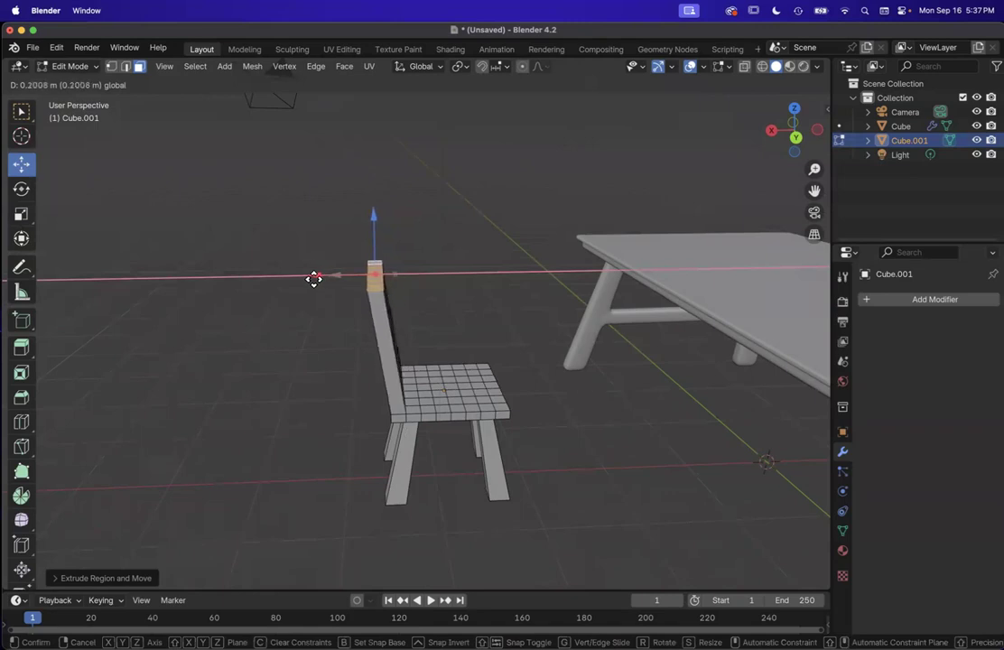
pyautogui.moveTo(316, 279); pyautogui.dragTo(315, 280)
# Step: Examine the slanted backrest and the chair's overall shape from the side, back and above
pyautogui.scroll(-5, 315, 280)
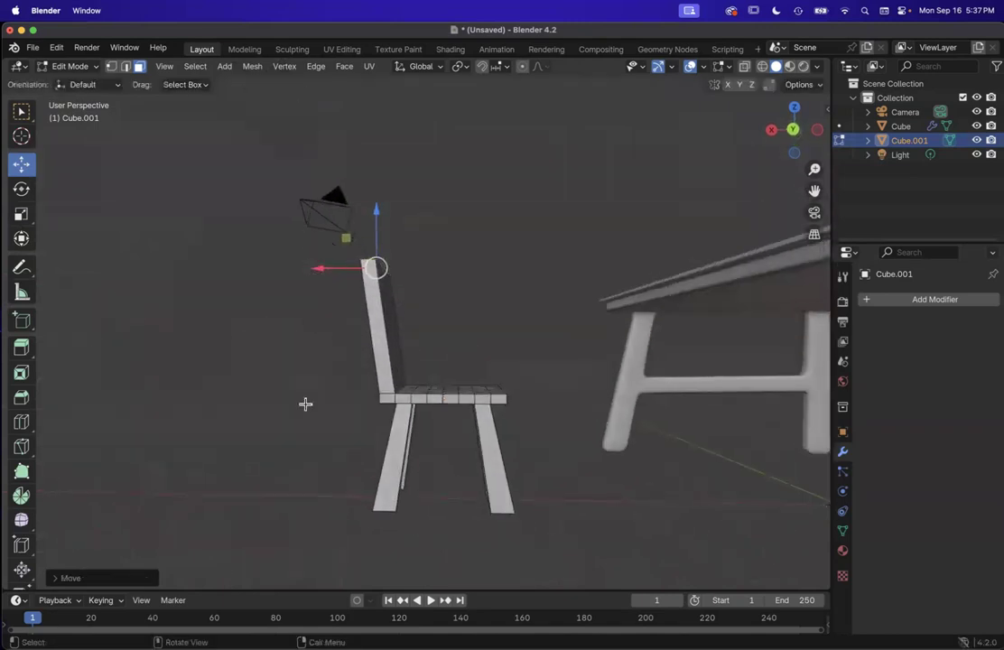
pyautogui.hscroll(5, 306, 404)
pyautogui.hscroll(-10, 305, 405)
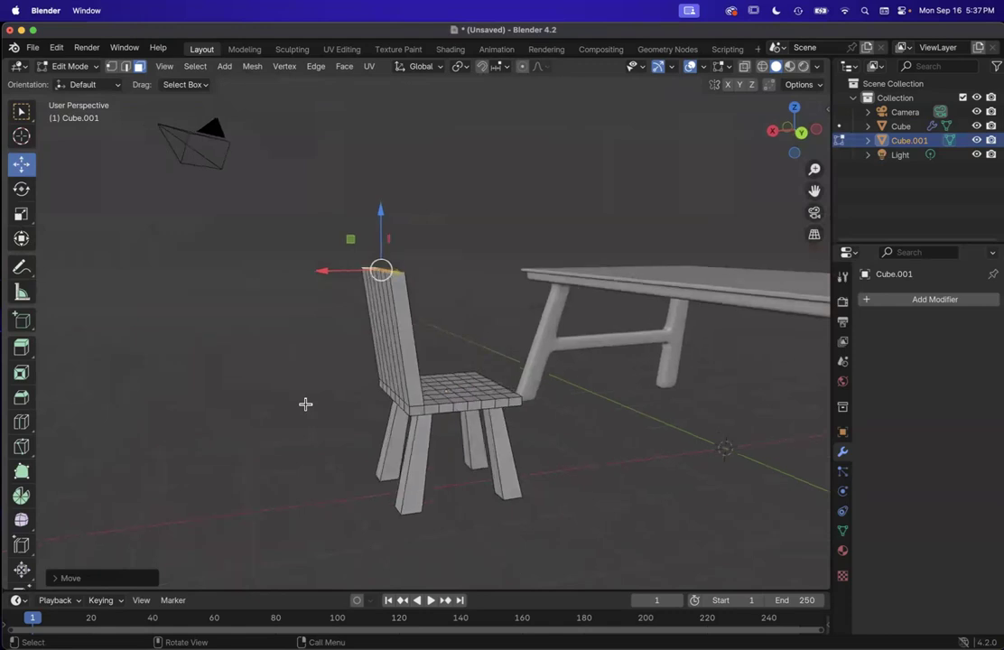
pyautogui.hscroll(5, 305, 405)
pyautogui.hscroll(-10, 305, 405)
pyautogui.hscroll(5, 305, 404)
pyautogui.hscroll(-10, 305, 405)
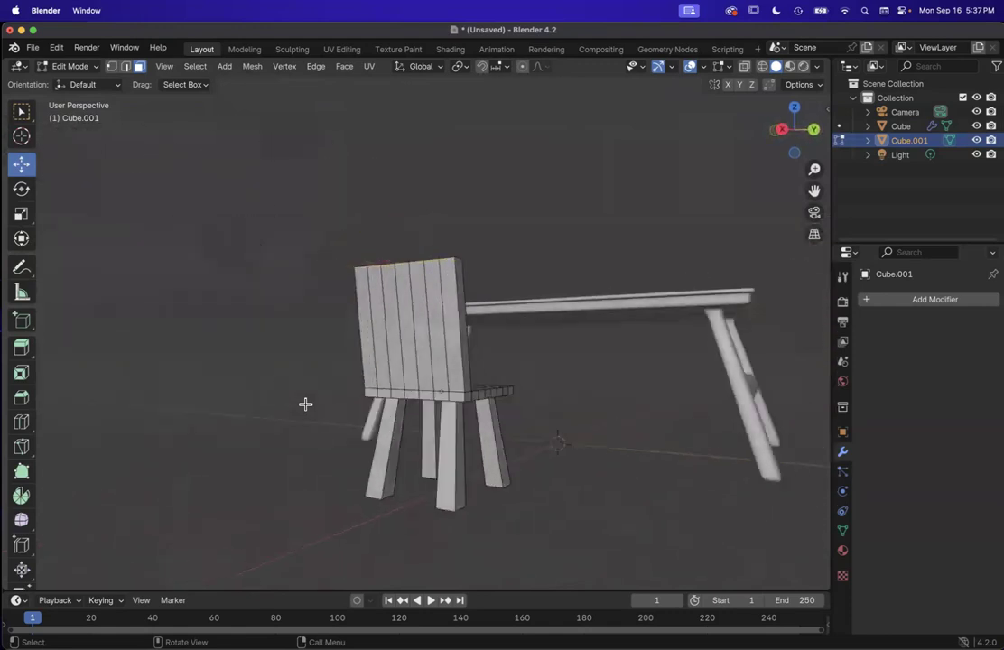
pyautogui.hscroll(10, 305, 405)
pyautogui.hscroll(-10, 305, 405)
pyautogui.scroll(5, 305, 404)
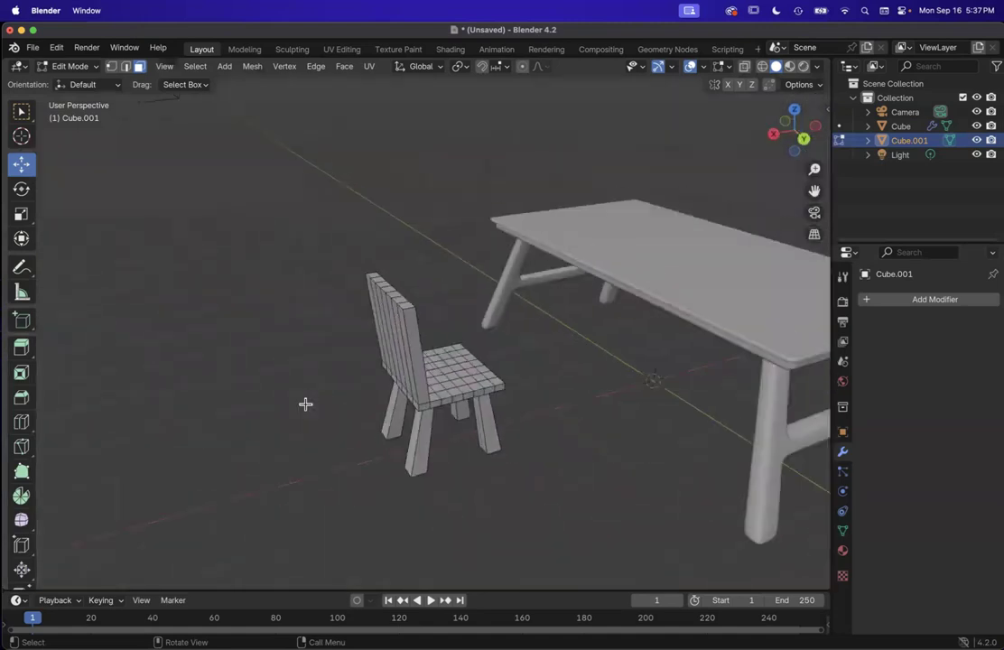
pyautogui.hscroll(-8, 305, 404)
pyautogui.hscroll(10, 306, 404)
pyautogui.scroll(-5, 305, 404)
pyautogui.hscroll(5, 305, 405)
pyautogui.hscroll(-15, 305, 405)
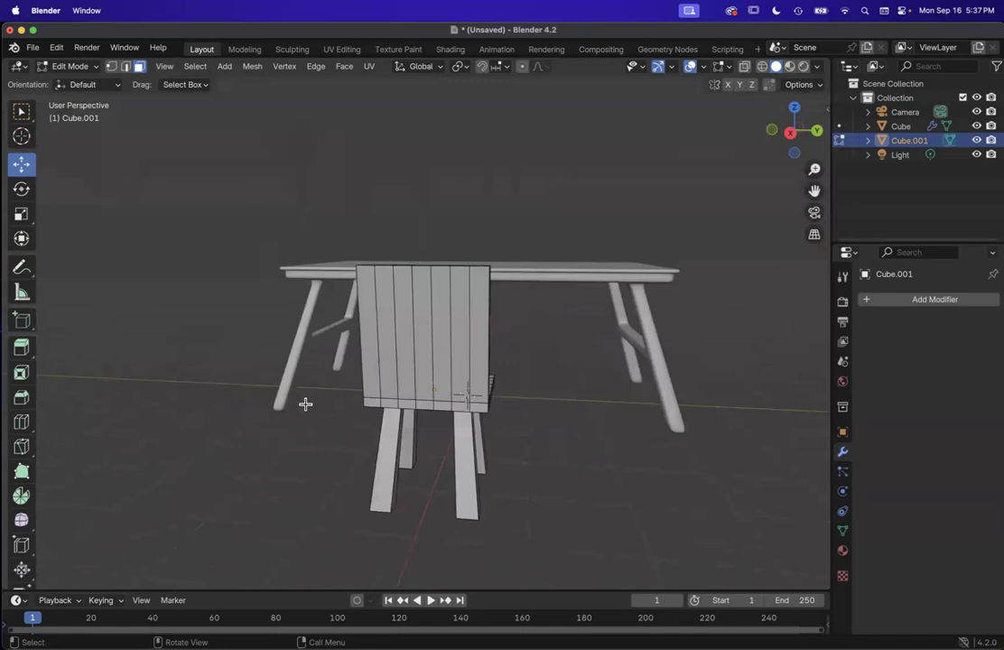
# Step: Add three evenly spaced horizontal loop cuts across the chair's backrest
pyautogui.hscroll(-2, 305, 404)
pyautogui.click(433, 317)
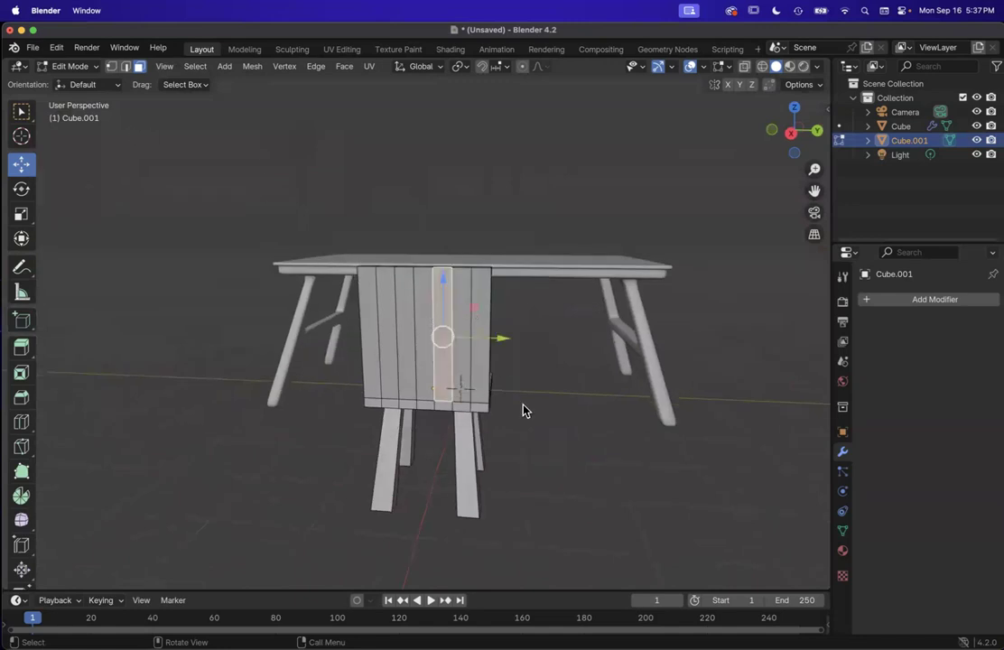
pyautogui.scroll(-4, 524, 411)
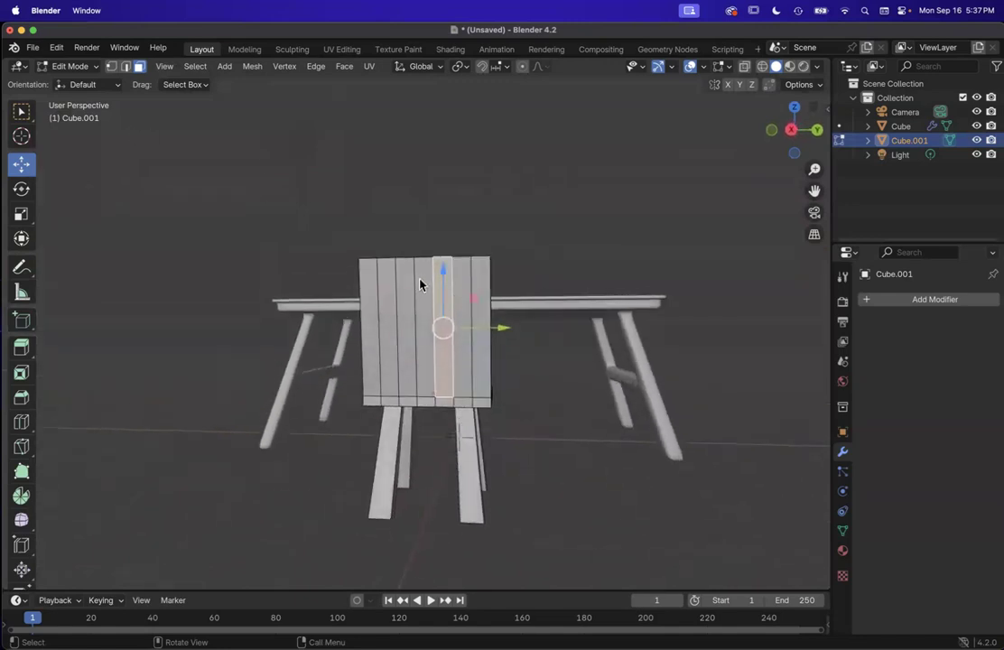
pyautogui.hotkey('ctrl', 'r')
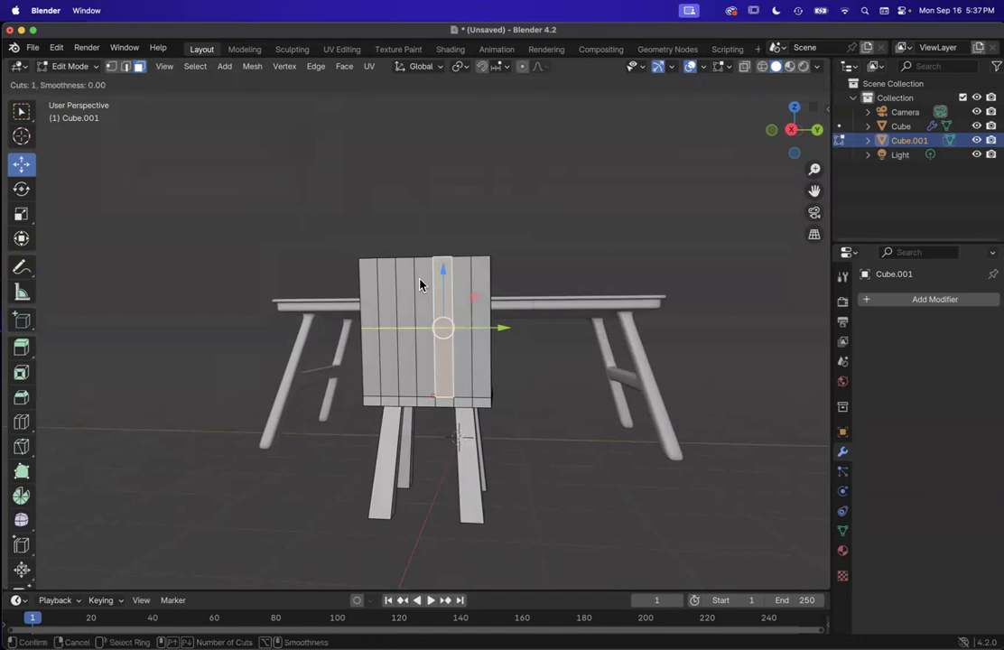
pyautogui.scroll(2, 420, 285)
pyautogui.click(420, 285)
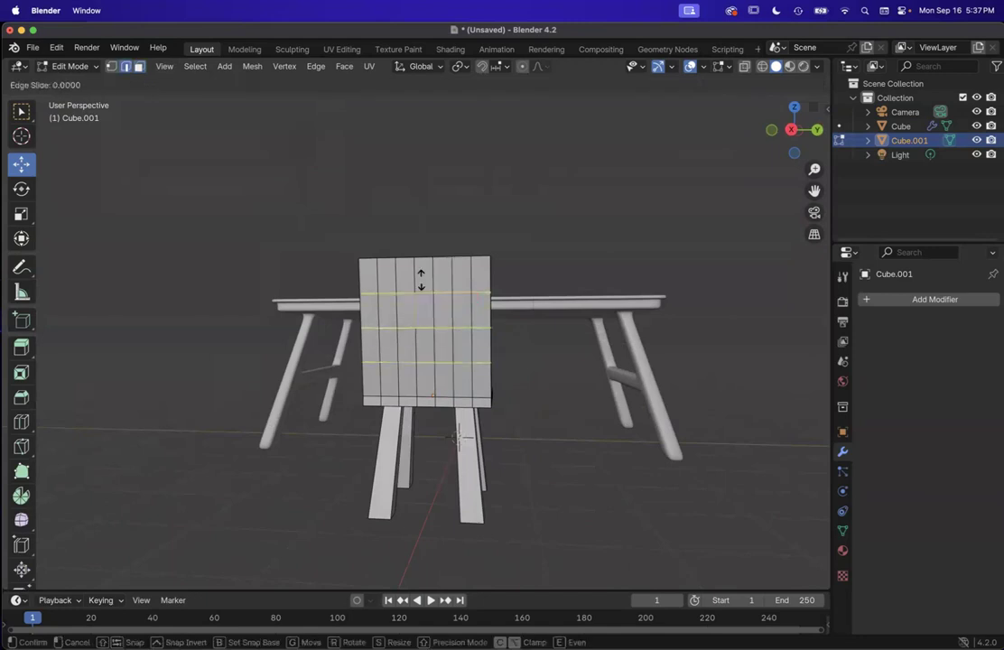
pyautogui.click(421, 280)
# Step: Select the lowest of the three horizontal edge loops around the backrest with Edge Loops and check it from both sides
pyautogui.hscroll(10, 597, 405)
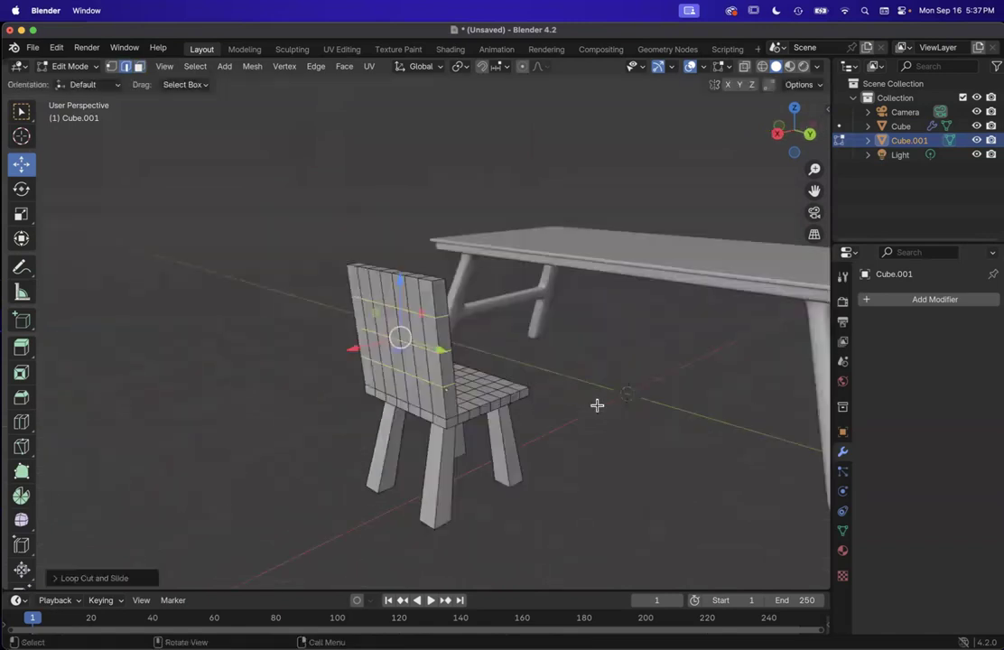
pyautogui.hscroll(10, 597, 405)
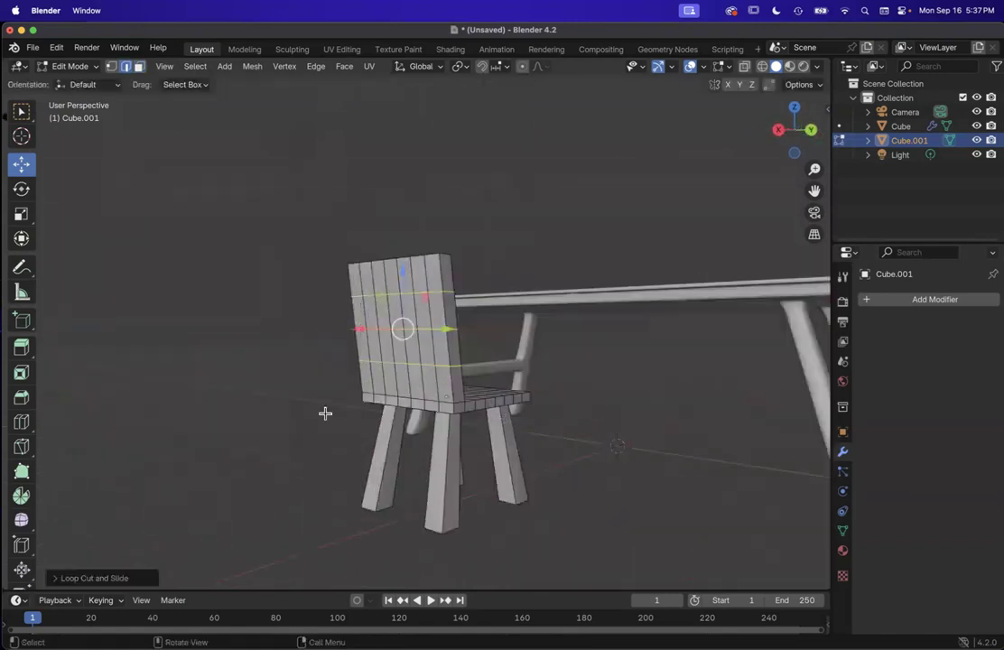
pyautogui.hscroll(15, 293, 414)
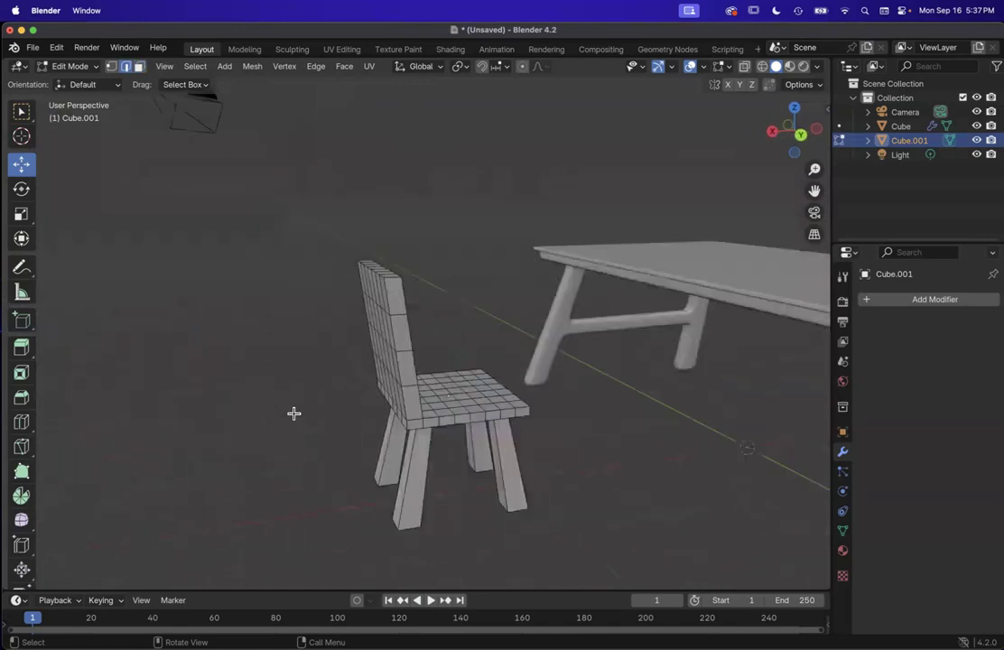
pyautogui.hscroll(15, 293, 413)
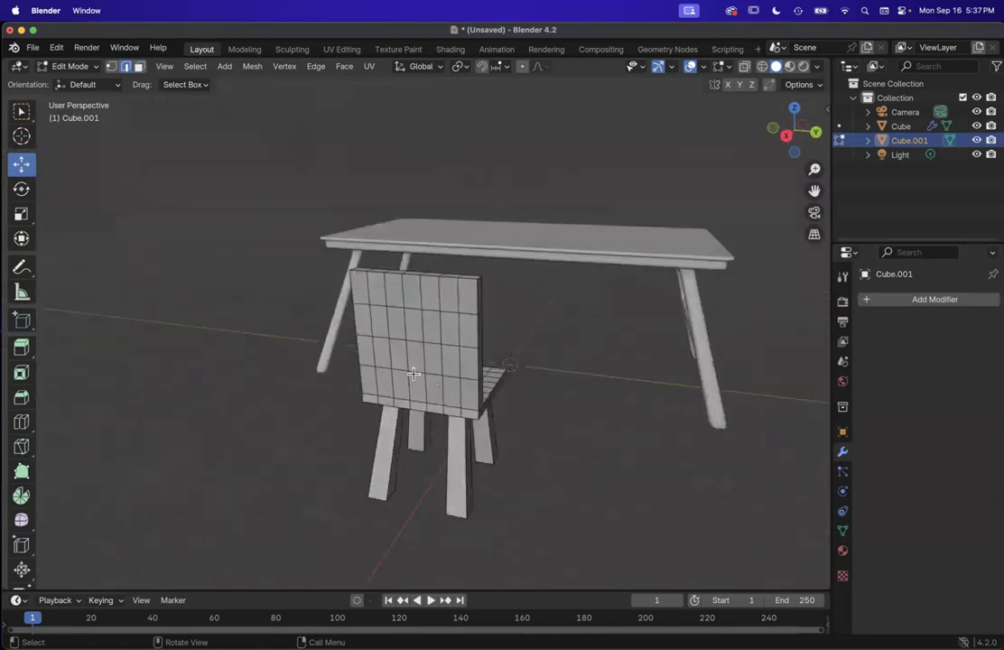
pyautogui.click(413, 373)
pyautogui.hscroll(5, 414, 373)
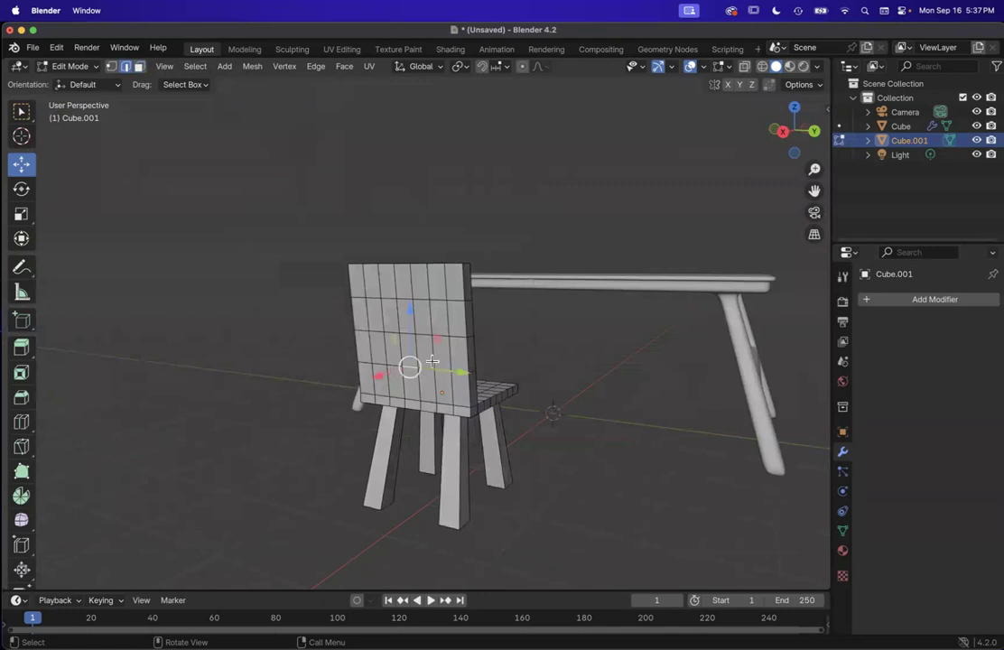
pyautogui.scroll(6, 383, 375)
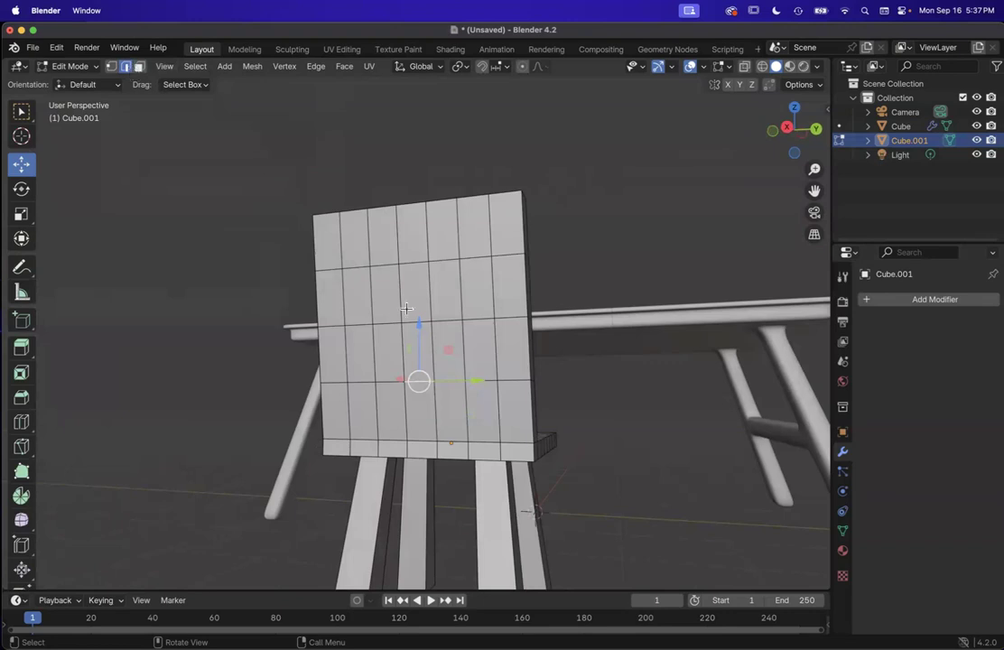
pyautogui.click(203, 68)
pyautogui.moveTo(257, 289)
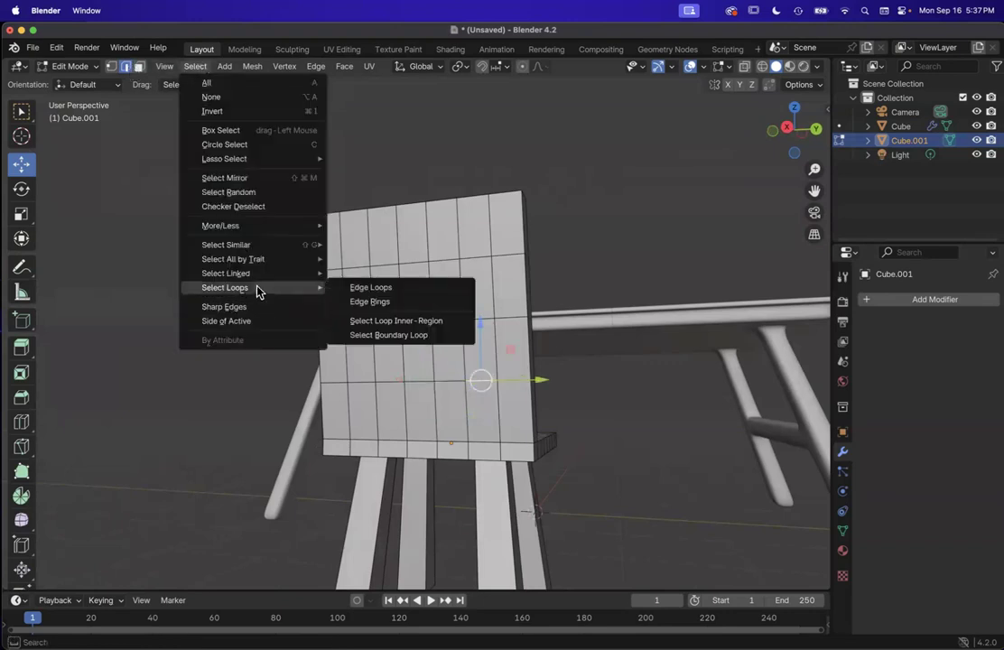
pyautogui.click(354, 288)
pyautogui.hscroll(10, 507, 388)
pyautogui.hscroll(5, 506, 388)
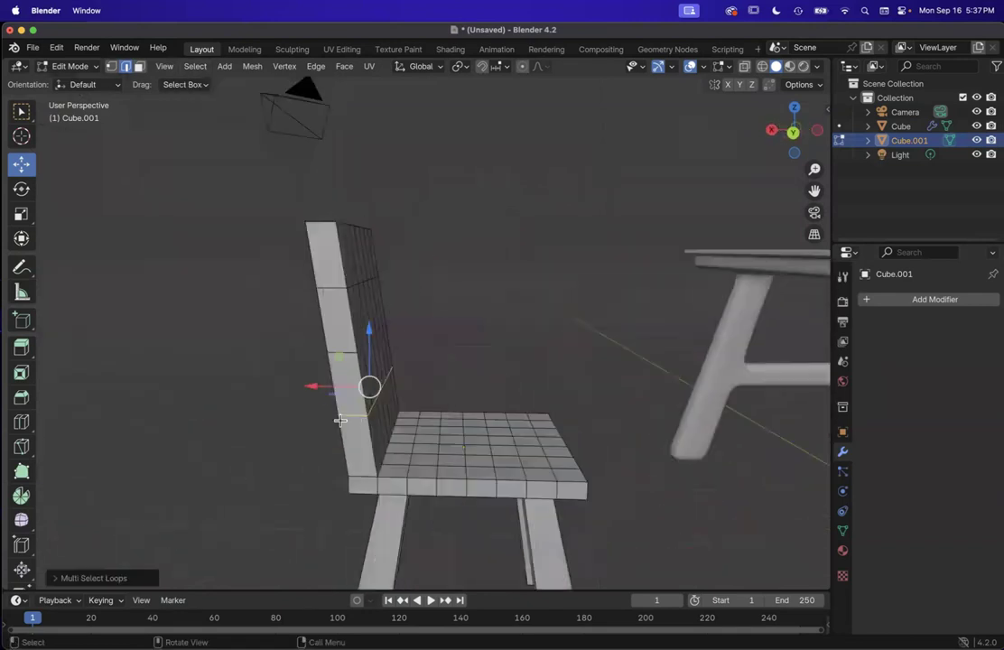
pyautogui.hscroll(10, 410, 358)
pyautogui.hscroll(-10, 410, 358)
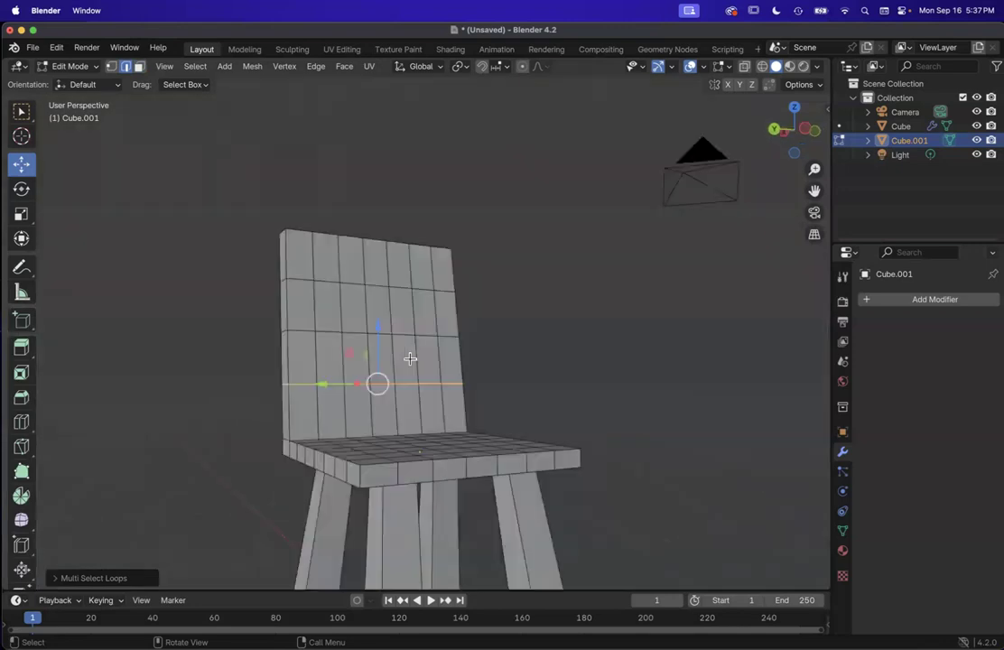
# Step: Move the backrest's lowest edge loop about 0.058 m along the X axis, toward the seat
pyautogui.hscroll(-8, 410, 358)
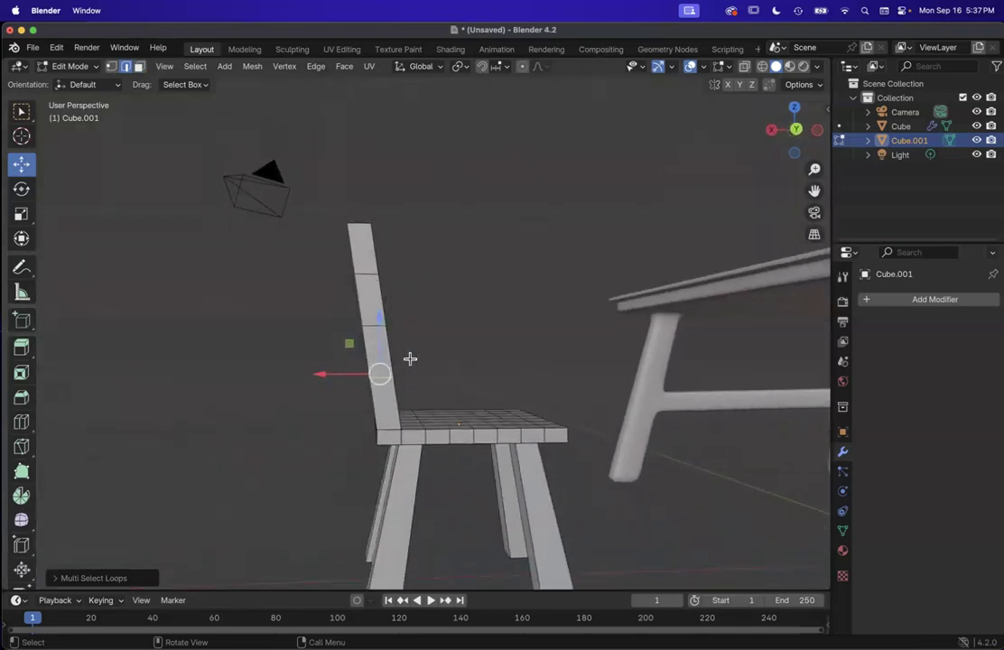
pyautogui.moveTo(326, 373); pyautogui.dragTo(331, 375)
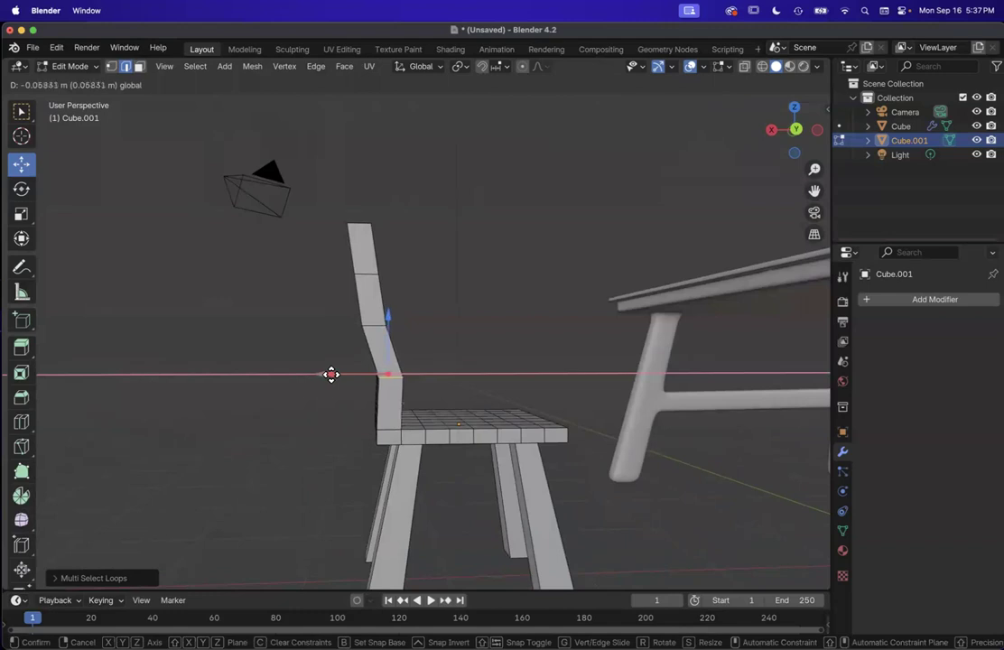
pyautogui.moveTo(332, 375); pyautogui.dragTo(332, 375)
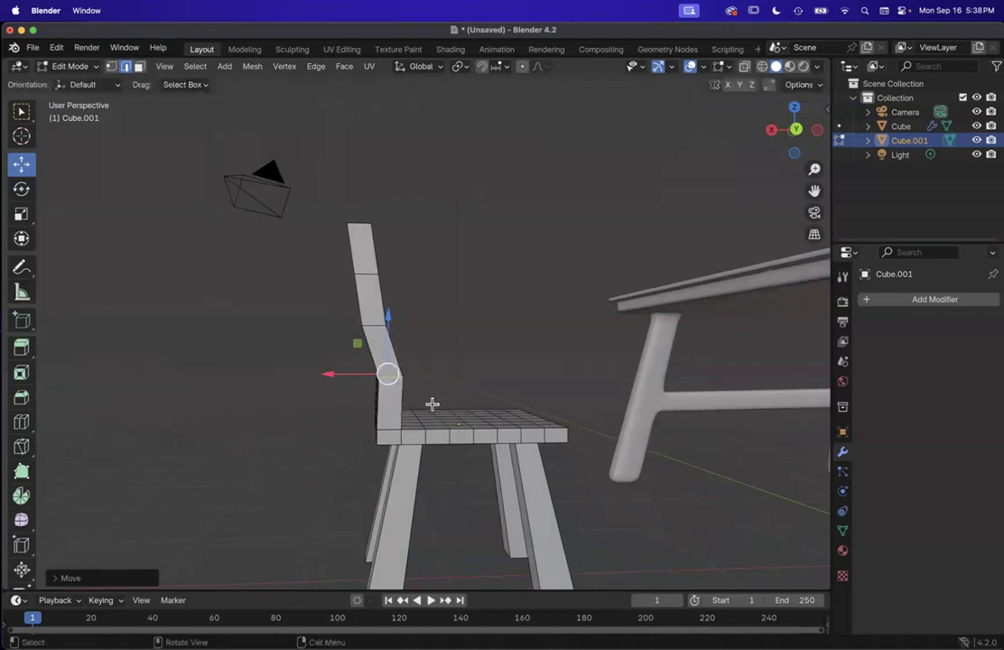
pyautogui.hscroll(10, 391, 246)
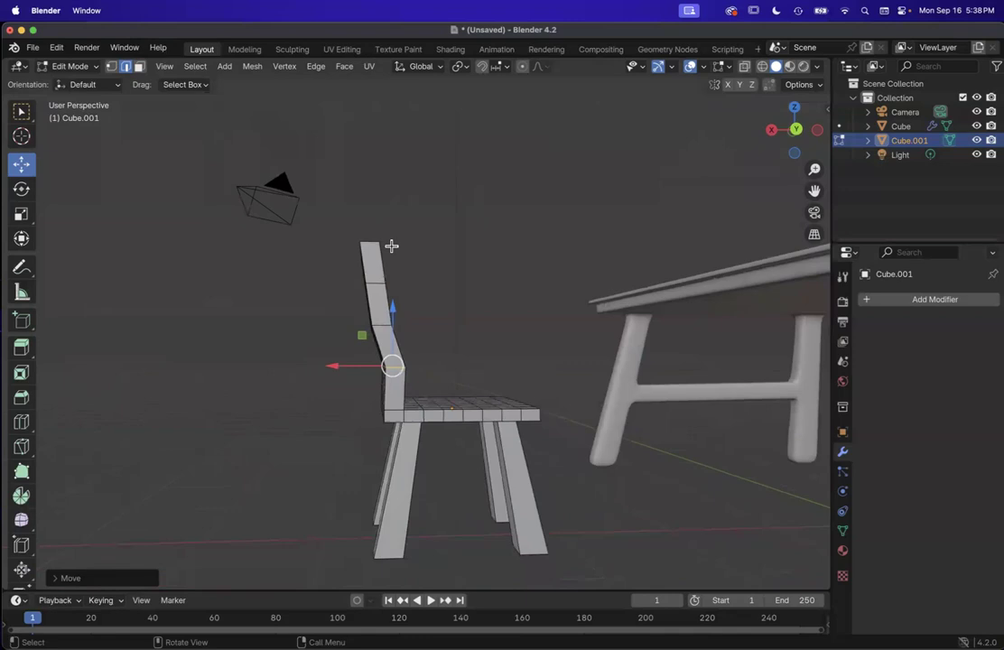
# Step: Select the row of faces along the backrest's top edge and shift it slightly along X, toward the seat
pyautogui.moveTo(318, 236); pyautogui.dragTo(425, 285)
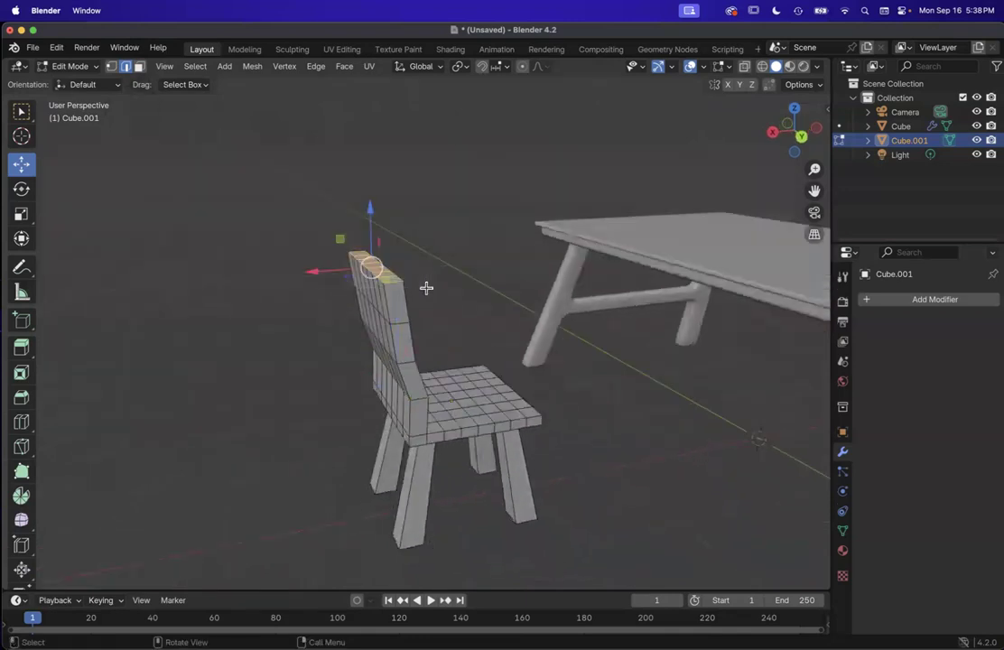
pyautogui.hscroll(10, 425, 285)
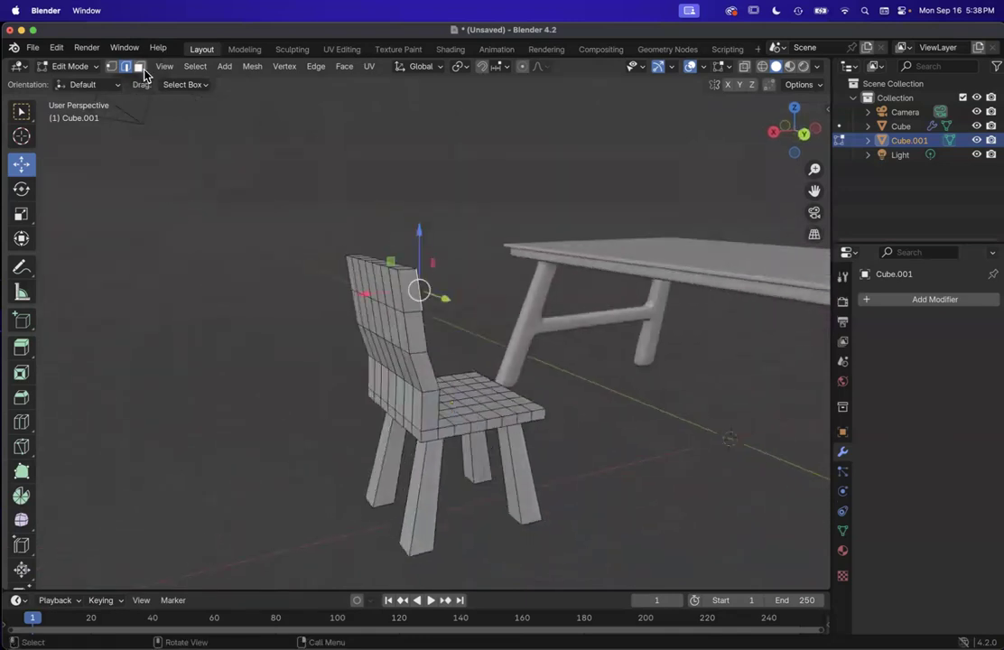
pyautogui.scroll(5, 401, 245)
pyautogui.hscroll(5, 351, 271)
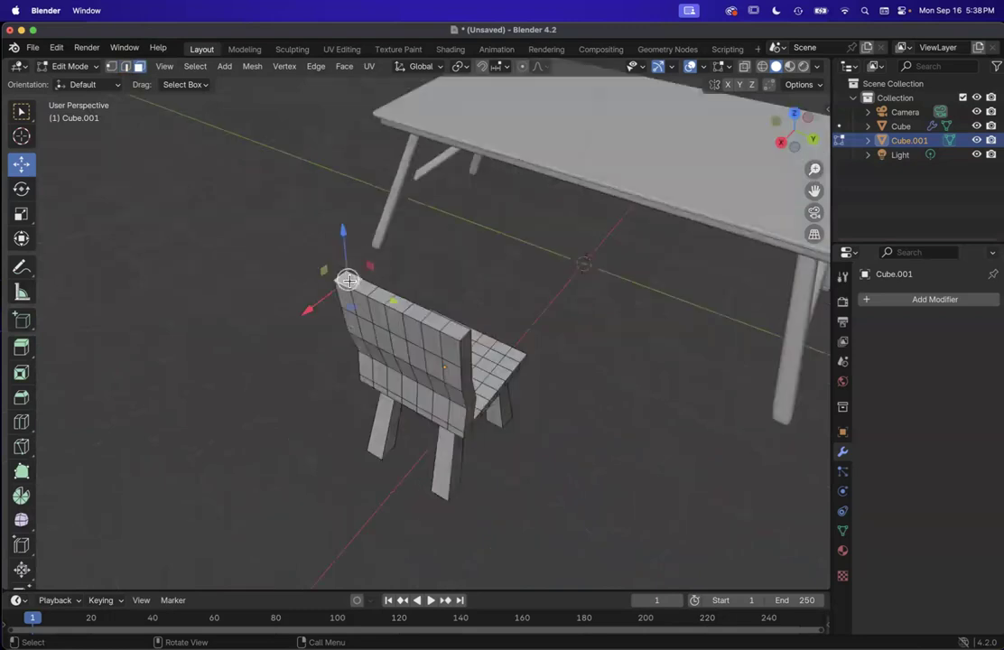
pyautogui.moveTo(365, 287); pyautogui.dragTo(383, 290)
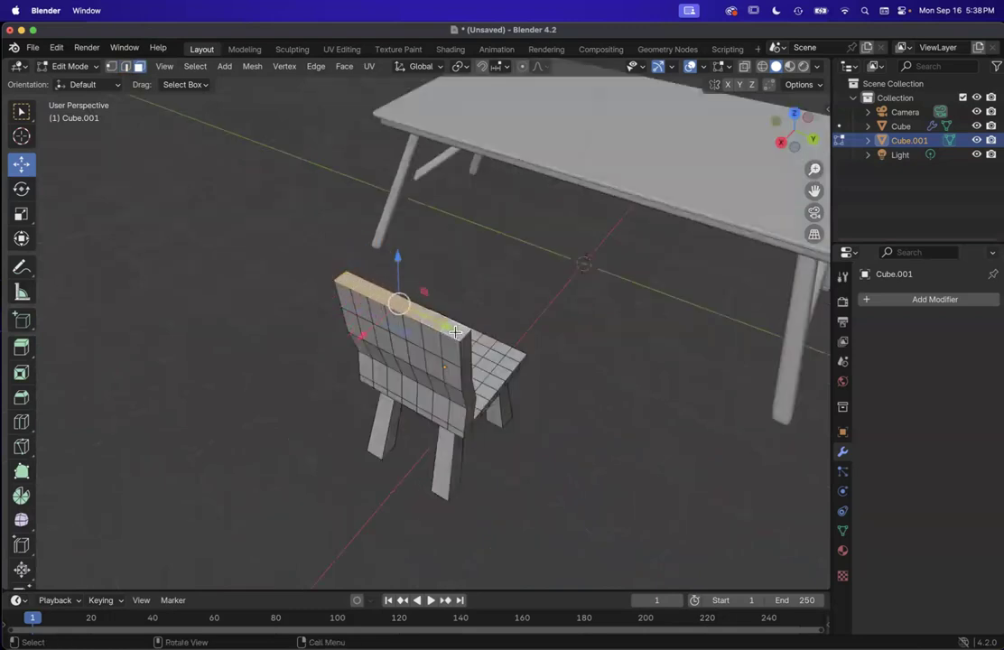
pyautogui.scroll(-5, 455, 332)
pyautogui.moveTo(309, 252); pyautogui.dragTo(316, 255)
pyautogui.hscroll(5, 316, 254)
pyautogui.hscroll(10, 316, 254)
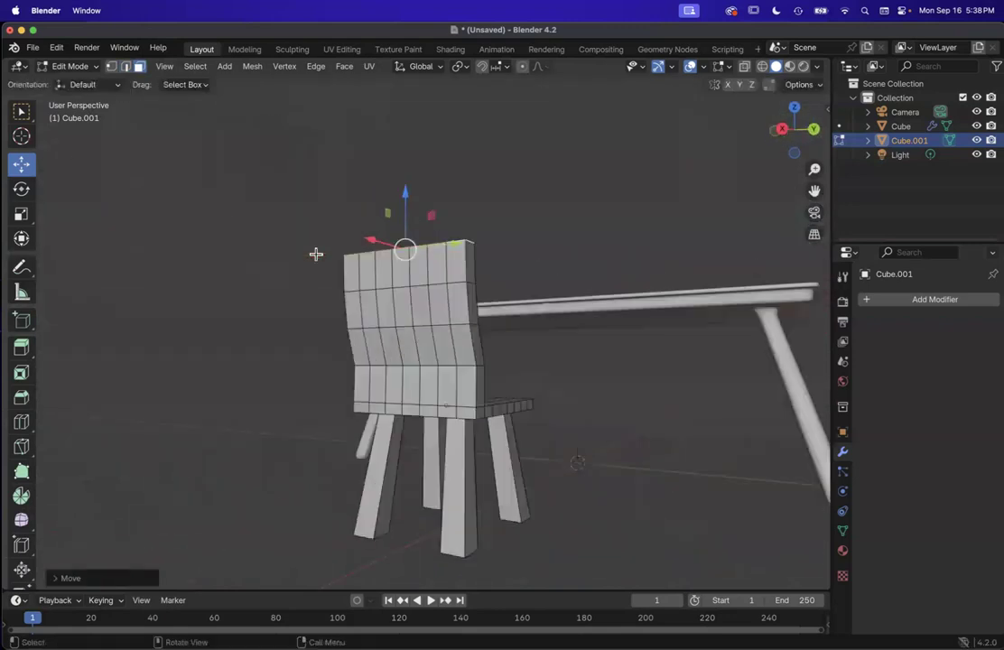
# Step: Examine the curved backrest, seat and legs from behind, below and the side
pyautogui.hscroll(15, 426, 347)
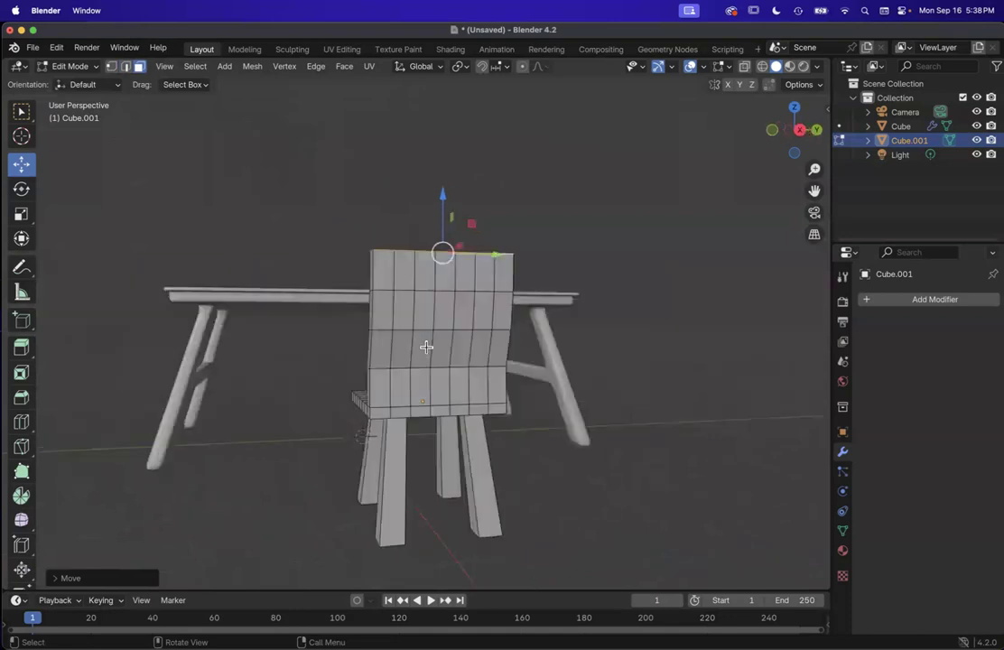
pyautogui.scroll(-10, 426, 347)
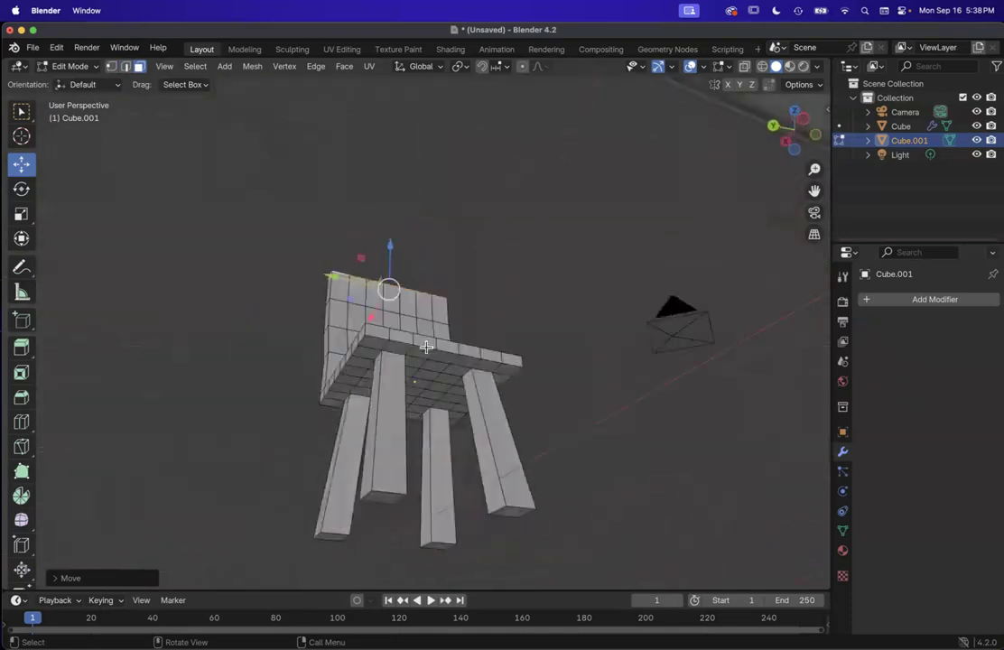
pyautogui.scroll(15, 426, 346)
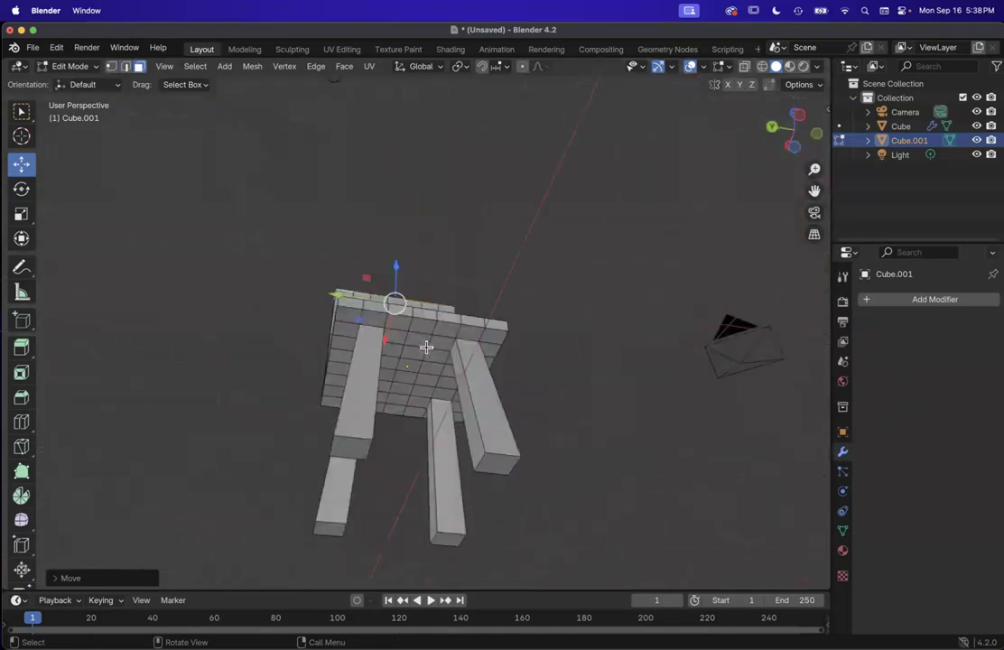
pyautogui.scroll(-15, 426, 347)
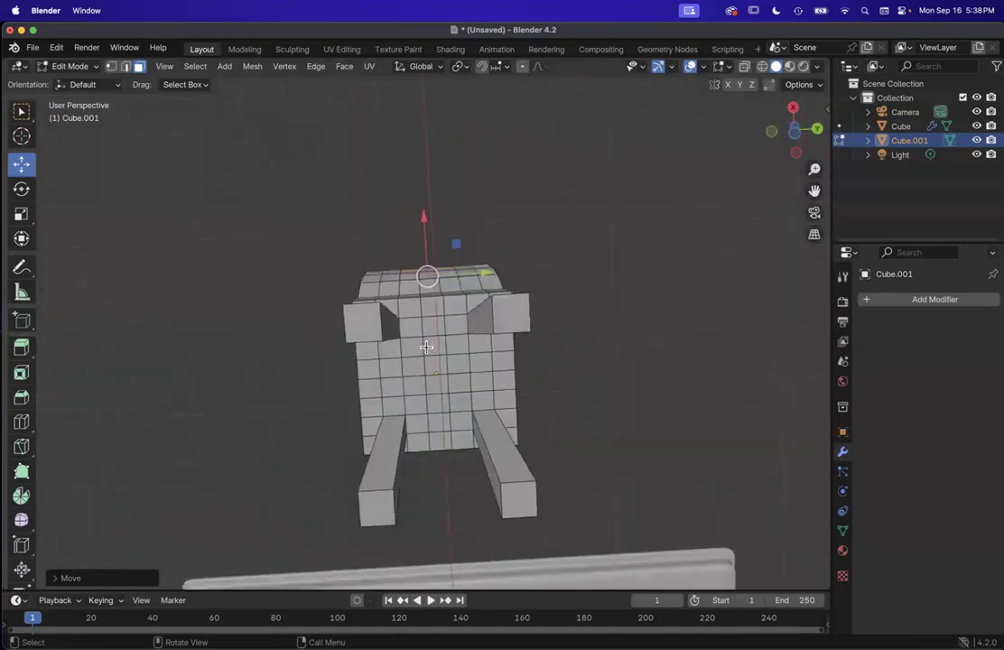
pyautogui.scroll(6, 426, 346)
pyautogui.scroll(8, 426, 346)
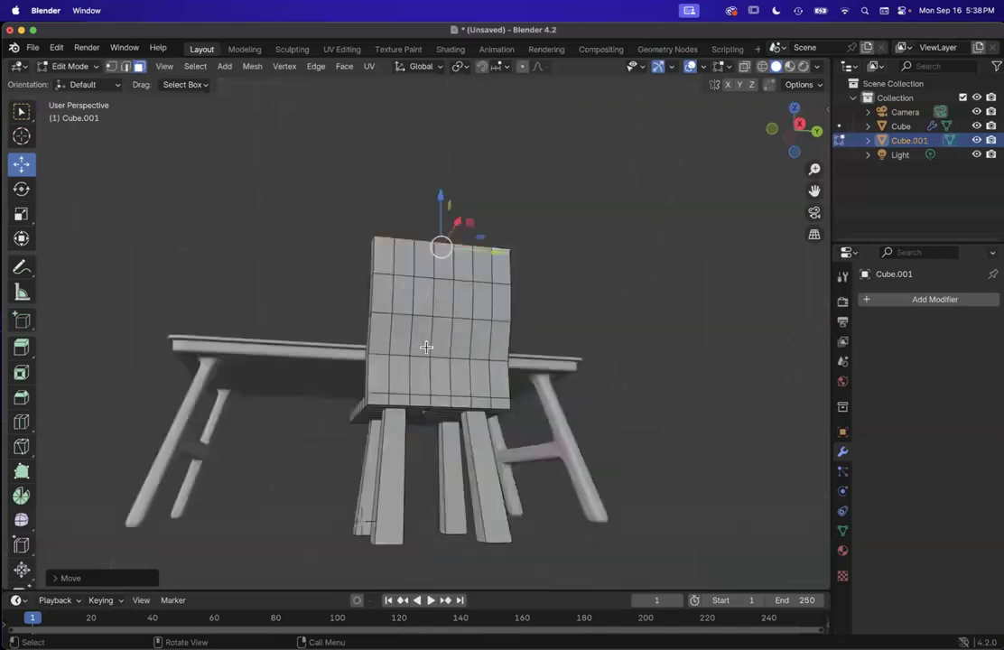
pyautogui.hscroll(-8, 426, 346)
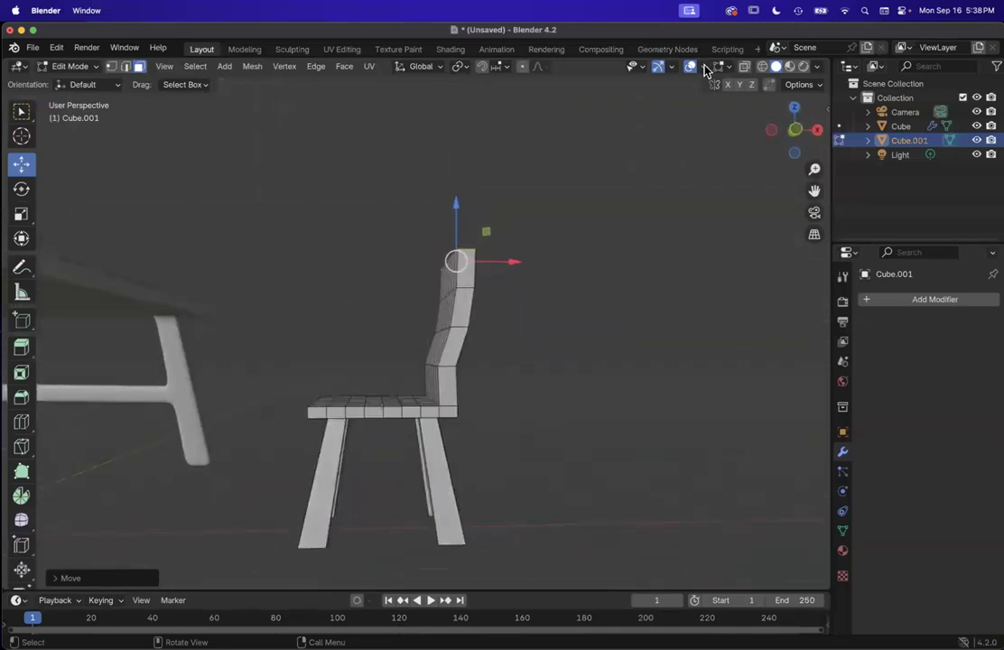
pyautogui.moveTo(405, 423); pyautogui.dragTo(358, 415, button='middle')
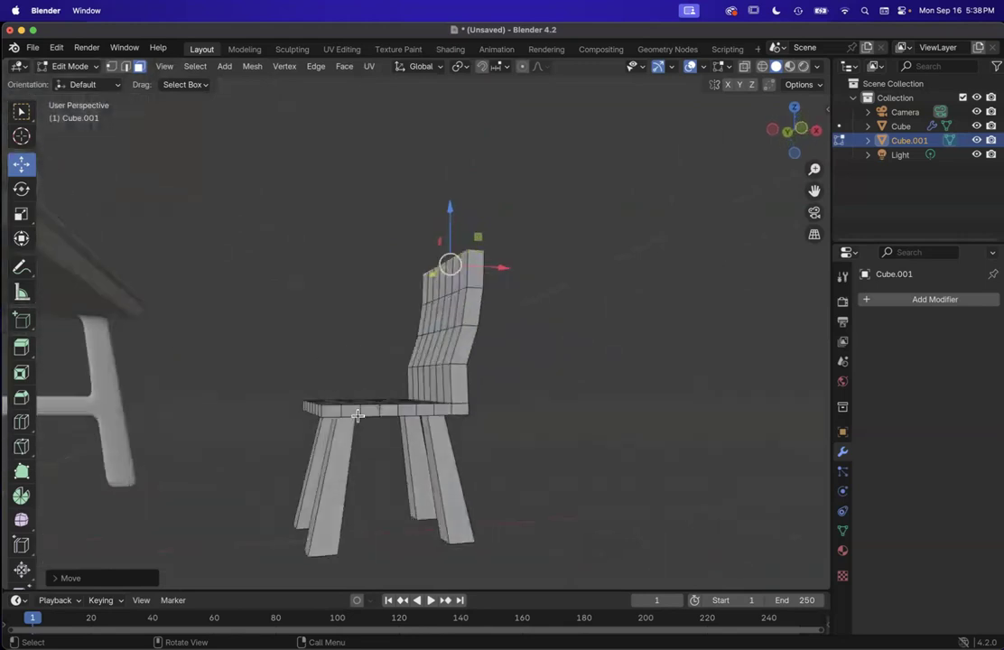
pyautogui.click(745, 69)
pyautogui.moveTo(567, 407); pyautogui.dragTo(567, 404, button='middle')
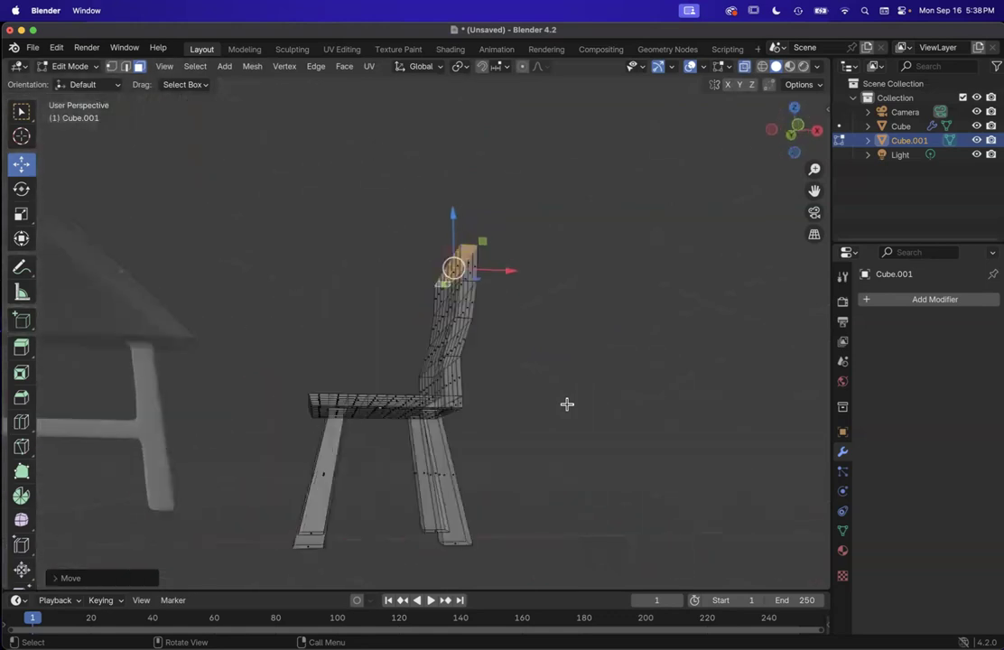
pyautogui.click(112, 67)
pyautogui.moveTo(366, 527); pyautogui.dragTo(367, 526, button='middle')
pyautogui.scroll(3, 346, 388)
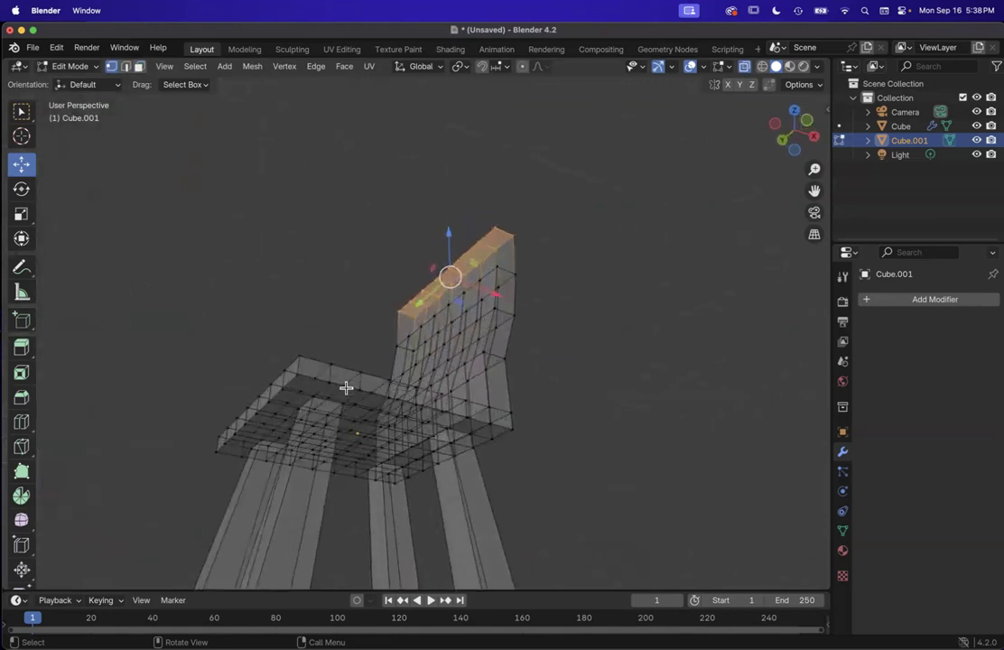
pyautogui.click(140, 66)
pyautogui.scroll(-3, 287, 345)
pyautogui.moveTo(287, 345); pyautogui.dragTo(357, 393, button='middle')
pyautogui.click(744, 66)
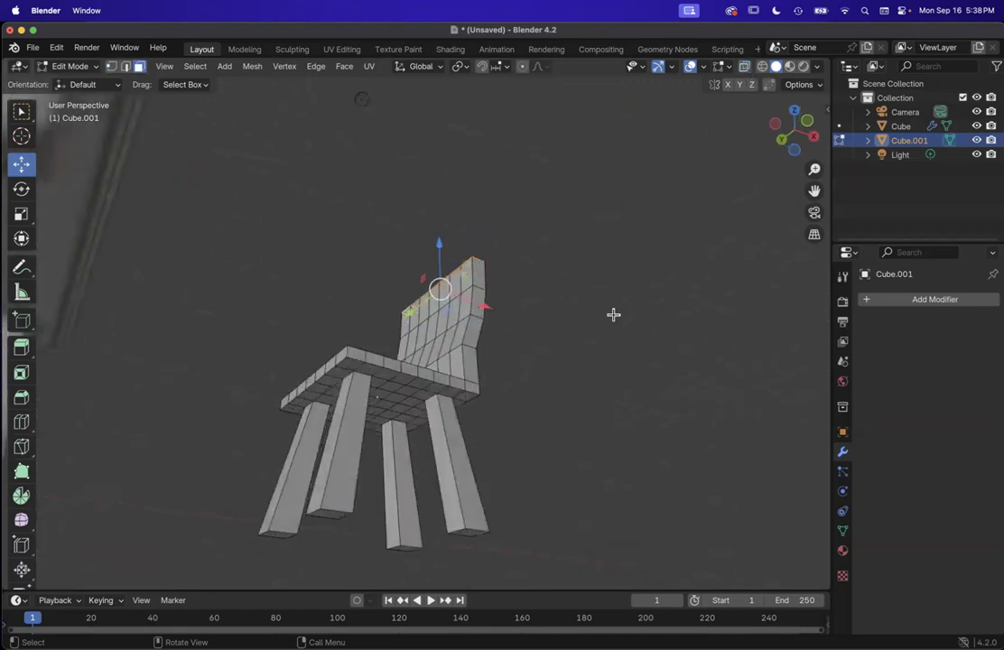
# Step: Move the front faces of the two front legs slightly along X, away from the backrest
pyautogui.moveTo(532, 274); pyautogui.dragTo(362, 322, button='middle')
pyautogui.click(403, 371)
pyautogui.moveTo(314, 387); pyautogui.dragTo(362, 469, button='middle')
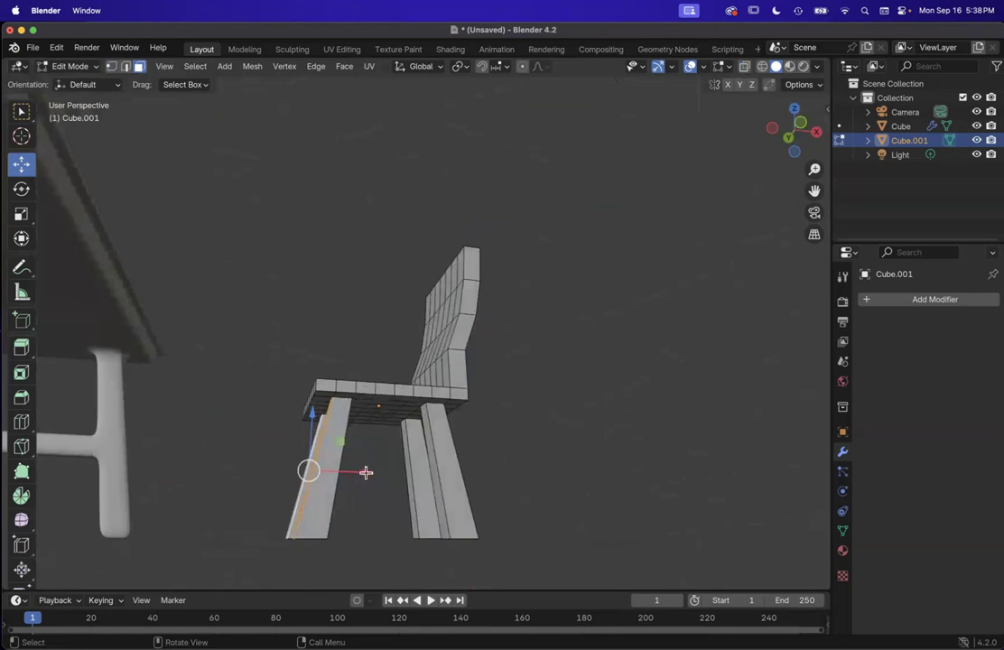
pyautogui.moveTo(365, 472); pyautogui.dragTo(354, 473)
# Step: Move the rear faces of both front legs slightly along X, away from the backrest, to match their front faces
pyautogui.scroll(2, 354, 473)
pyautogui.keyDown('shift'); pyautogui.click(334, 425); pyautogui.keyUp('shift')
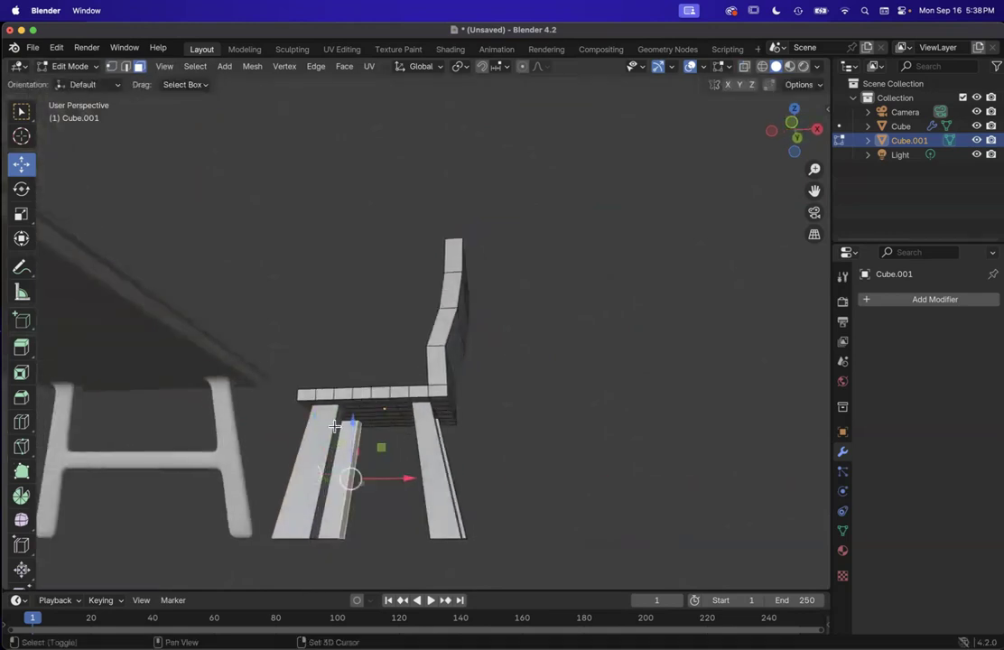
pyautogui.moveTo(336, 423); pyautogui.dragTo(413, 464, button='middle')
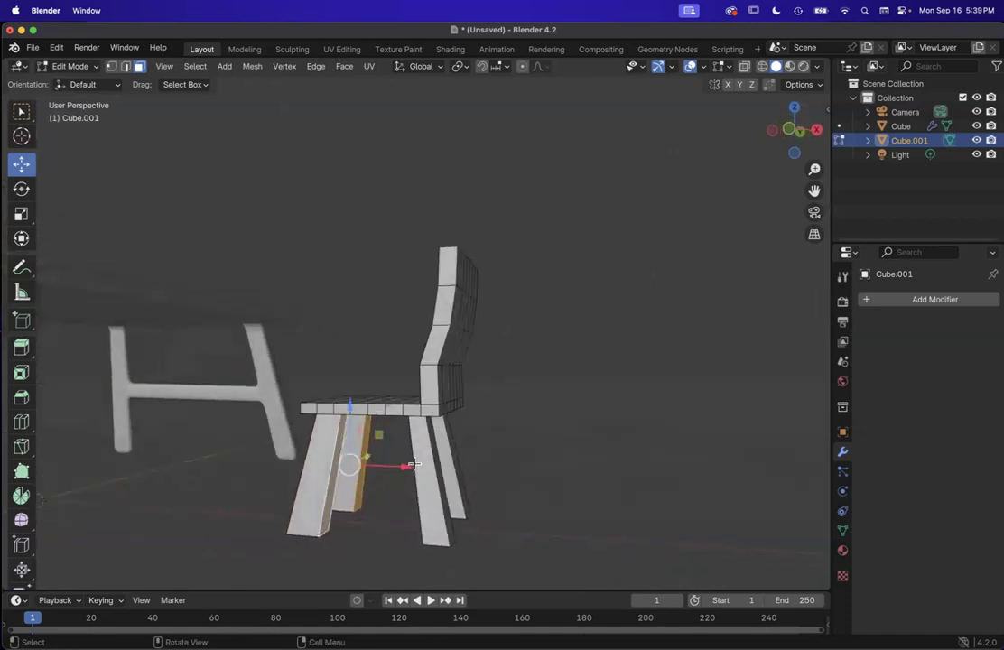
pyautogui.moveTo(405, 467); pyautogui.dragTo(394, 465)
# Step: Examine the adjusted front legs and the chair's proportions from the front and sides, and clear the face selection
pyautogui.hscroll(-10, 394, 466)
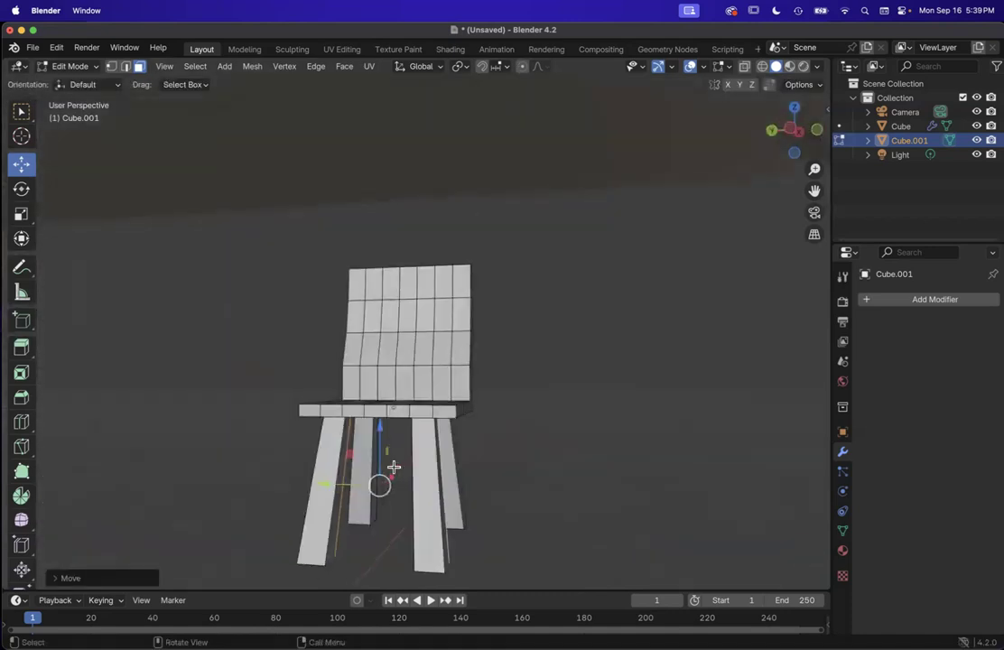
pyautogui.moveTo(393, 467); pyautogui.dragTo(356, 443, button='middle')
pyautogui.hscroll(-10, 377, 445)
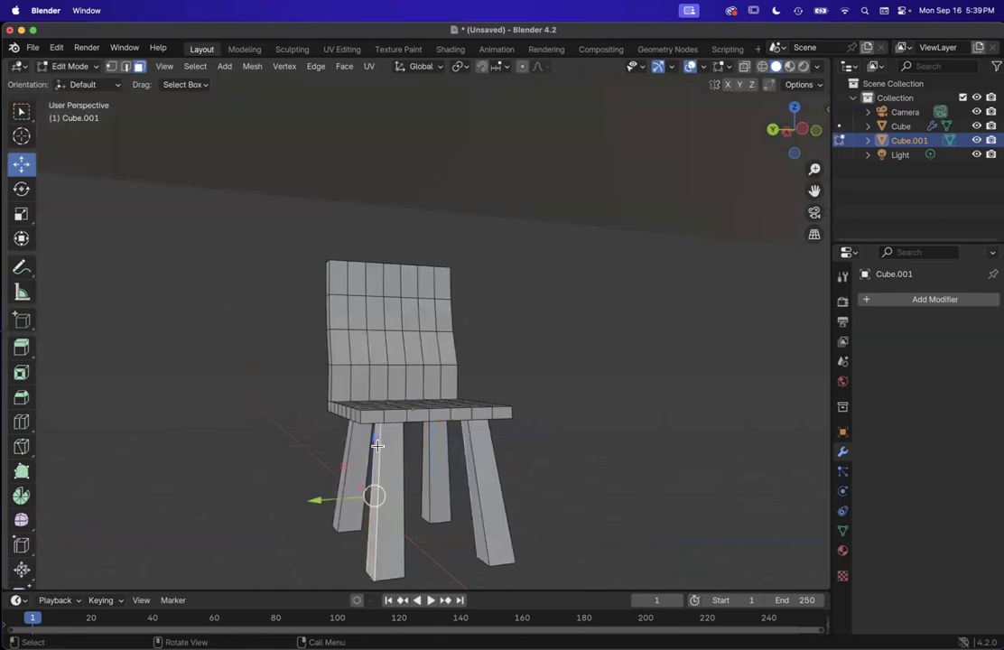
pyautogui.scroll(5, 402, 442)
pyautogui.scroll(-10, 402, 442)
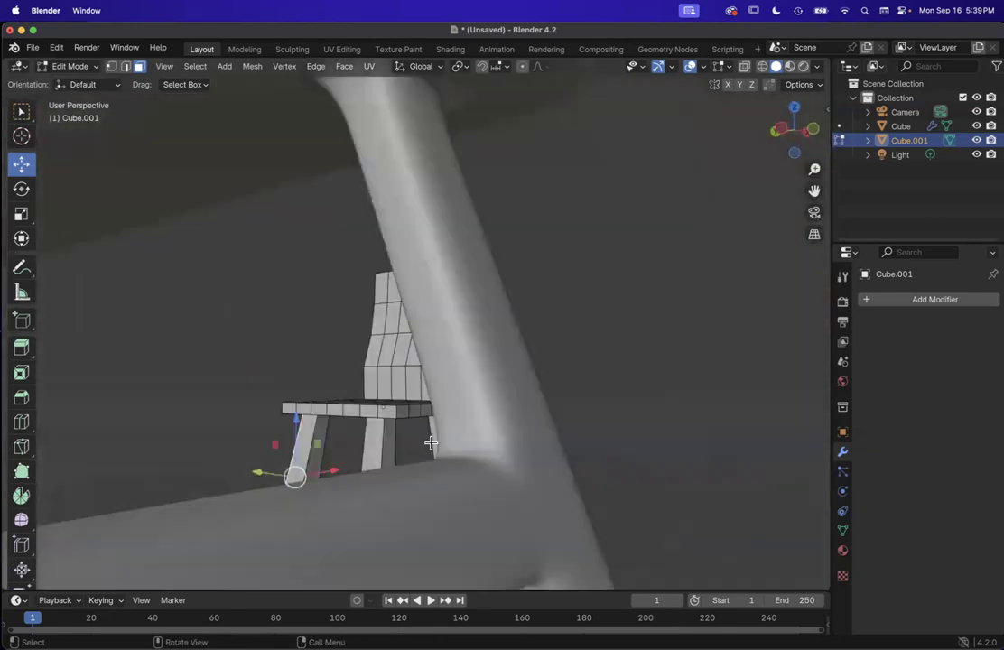
pyautogui.scroll(10, 406, 459)
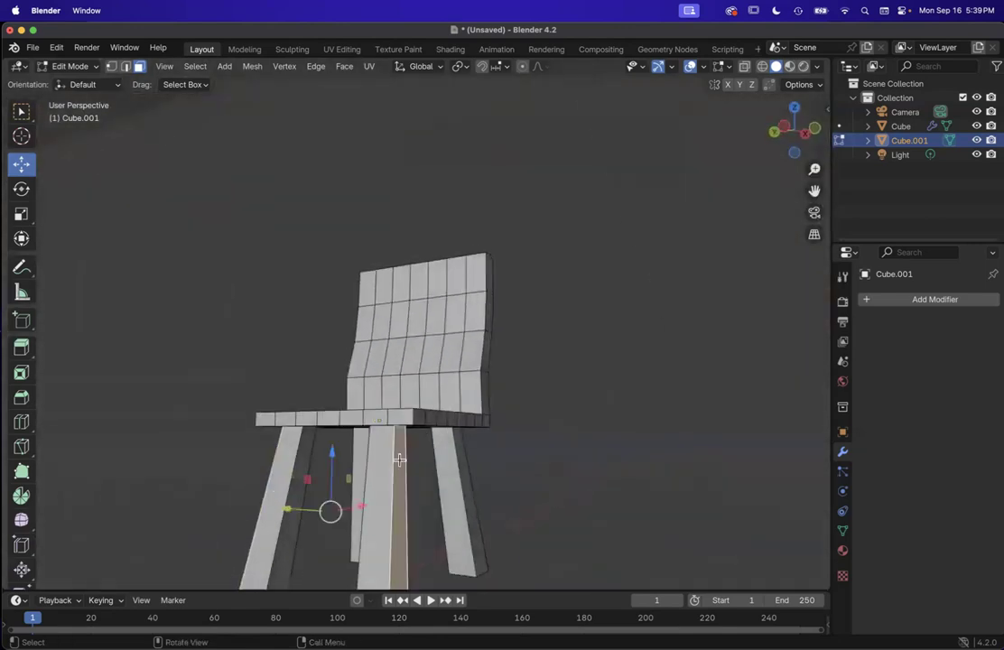
pyautogui.scroll(-10, 400, 459)
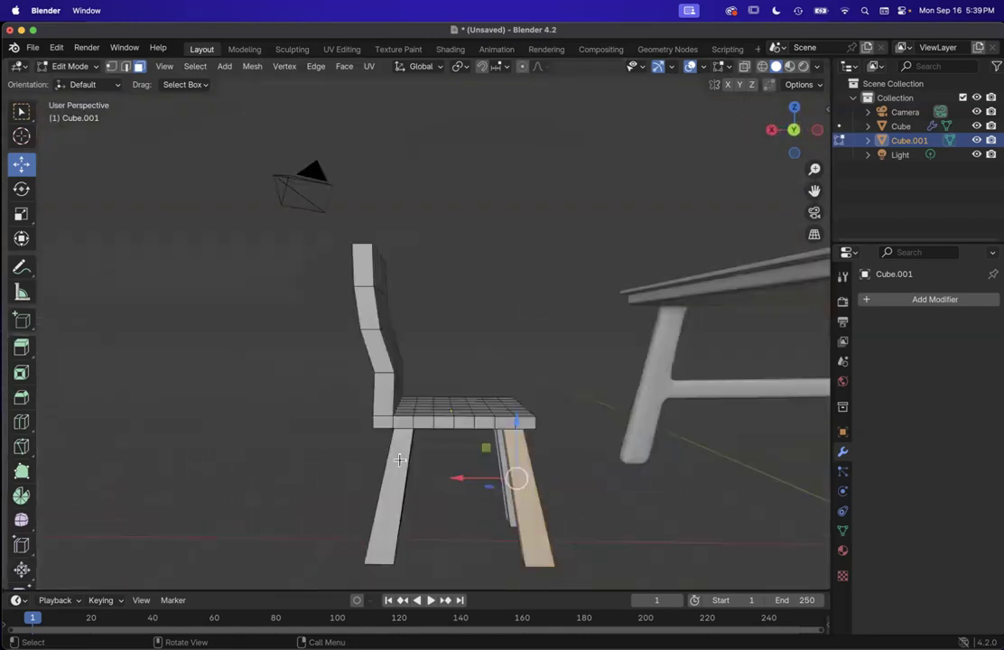
pyautogui.click(571, 391)
pyautogui.scroll(-6, 572, 392)
pyautogui.scroll(10, 571, 392)
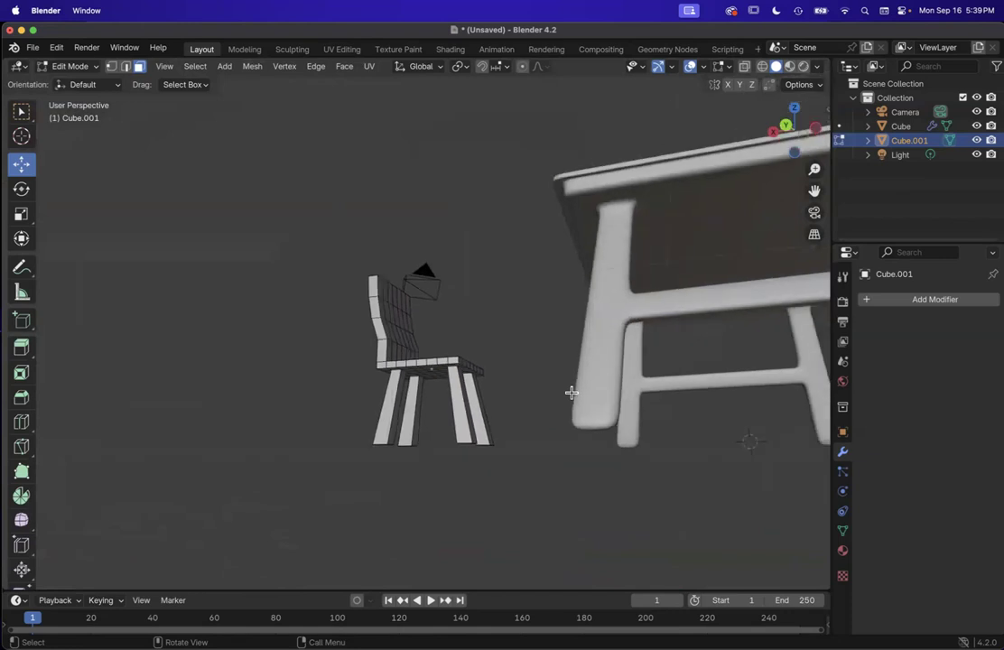
# Step: Switch to Object Mode and move the table along the X axis, away from the chair
pyautogui.click(72, 67)
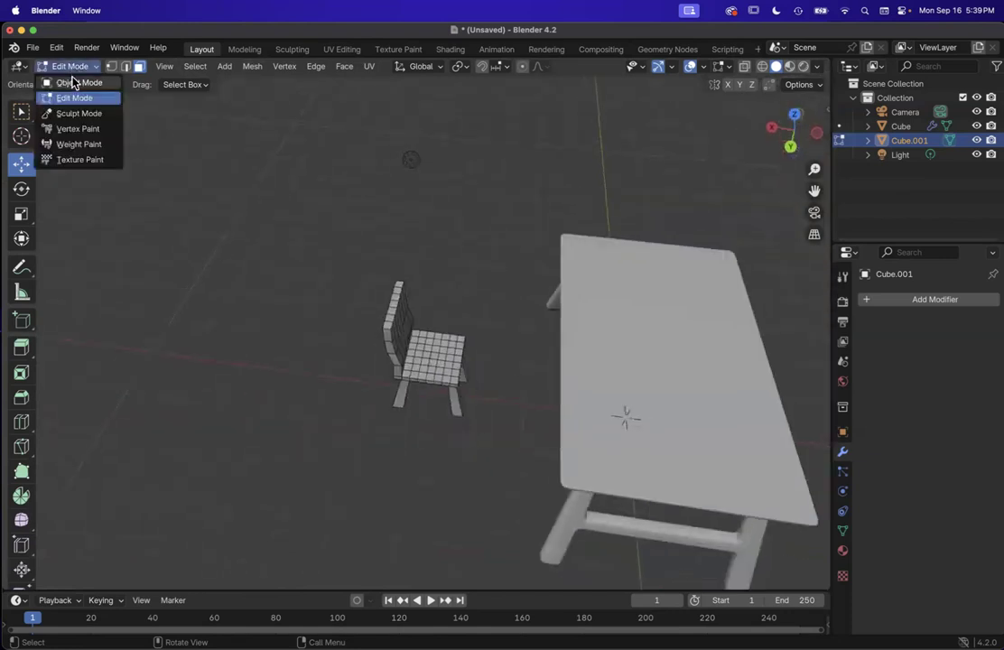
pyautogui.click(67, 83)
pyautogui.click(229, 363)
pyautogui.click(660, 368)
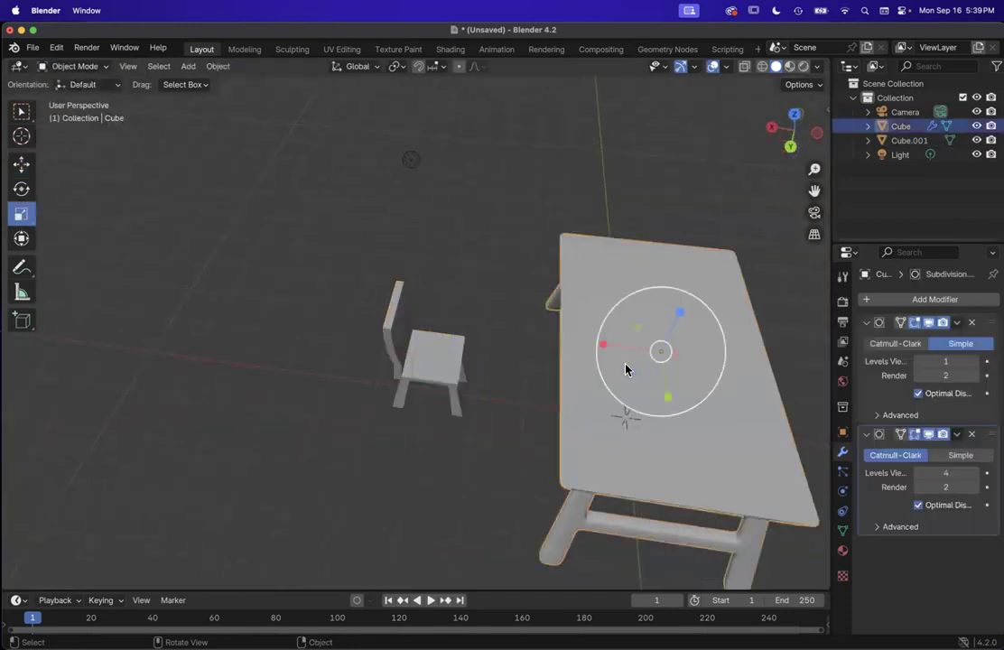
pyautogui.hotkey('shift', 'space')
pyautogui.press('g')
pyautogui.moveTo(604, 347); pyautogui.dragTo(721, 380)
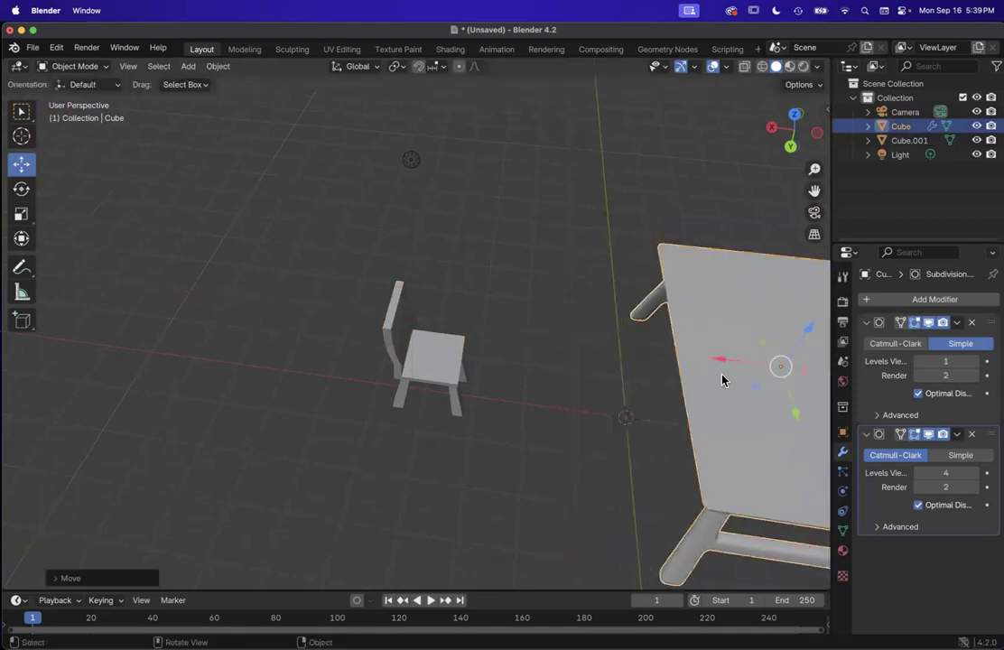
pyautogui.click(558, 423)
# Step: Select the chair and reopen its mesh in Edit Mode, with the seat and the front of the backrest in view
pyautogui.scroll(5, 474, 396)
pyautogui.click(464, 395)
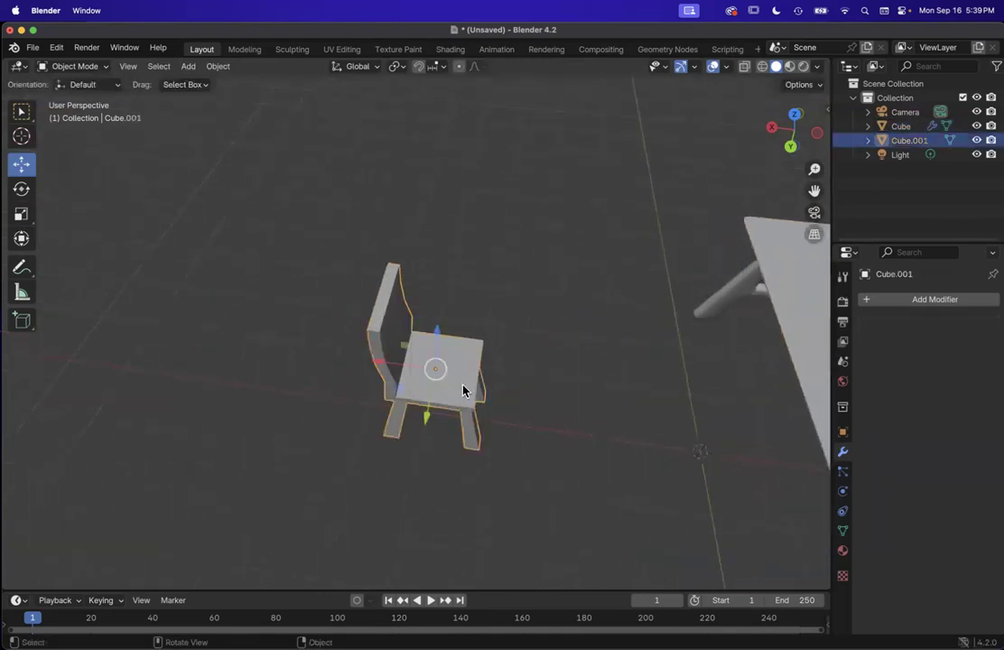
pyautogui.scroll(10, 464, 395)
pyautogui.hscroll(-5, 463, 390)
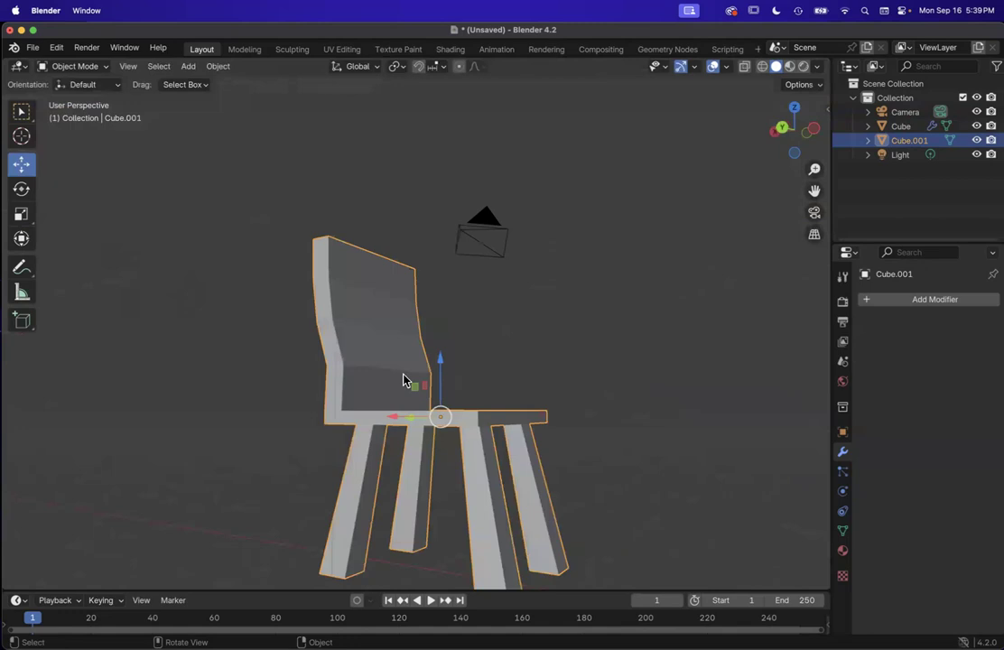
pyautogui.click(72, 65)
pyautogui.click(75, 98)
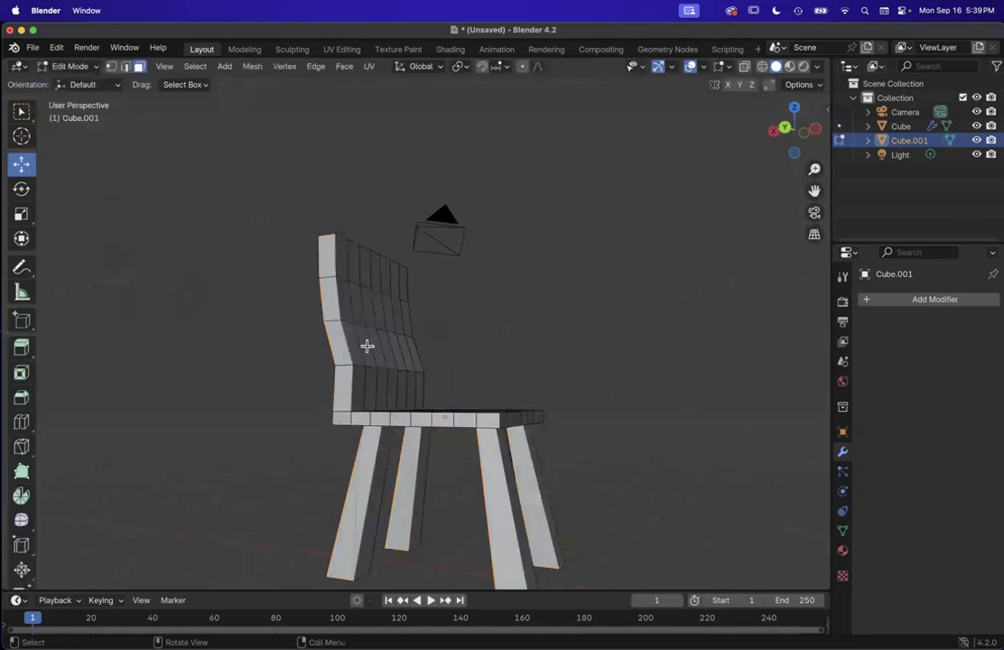
pyautogui.hscroll(-10, 366, 346)
pyautogui.hscroll(-15, 367, 346)
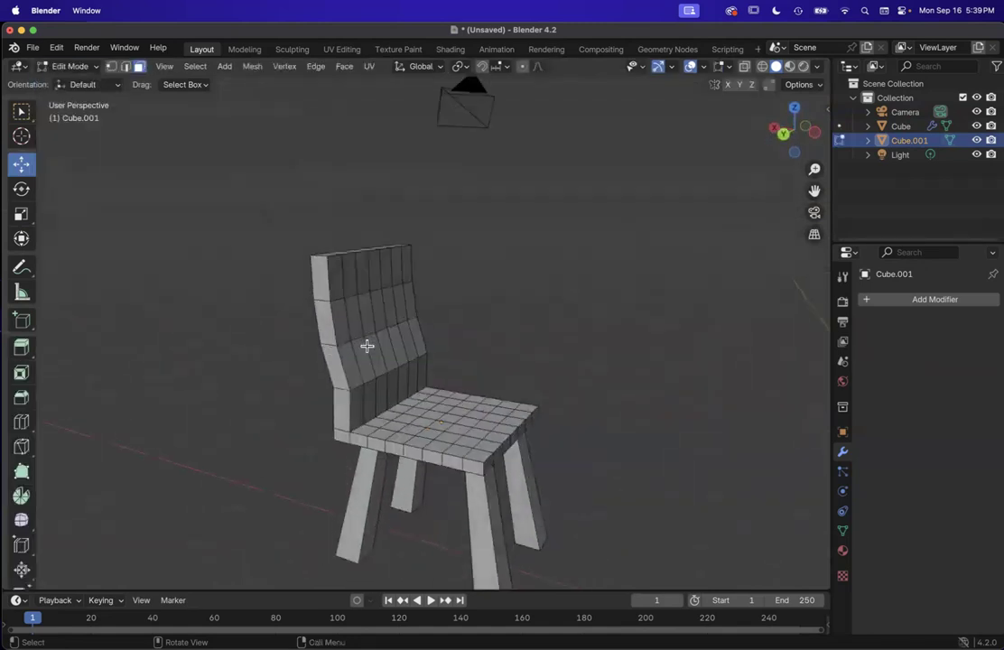
# Step: Turn on proportional editing for the chair mesh
pyautogui.hscroll(-15, 366, 346)
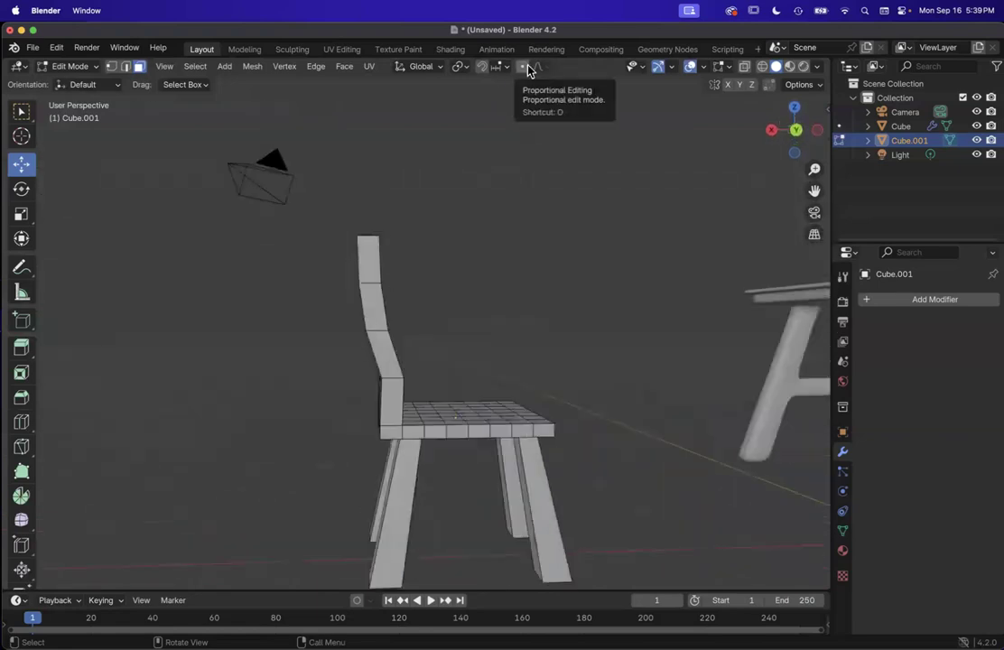
pyautogui.click(523, 68)
pyautogui.moveTo(578, 226); pyautogui.dragTo(555, 236, button='middle')
# Step: Try moving the outer side face of one front leg outward along Y with proportional editing
pyautogui.moveTo(392, 272); pyautogui.dragTo(376, 371, button='middle')
pyautogui.click(394, 364)
pyautogui.moveTo(501, 418); pyautogui.dragTo(511, 418, button='middle')
pyautogui.moveTo(447, 486); pyautogui.dragTo(440, 482, button='middle')
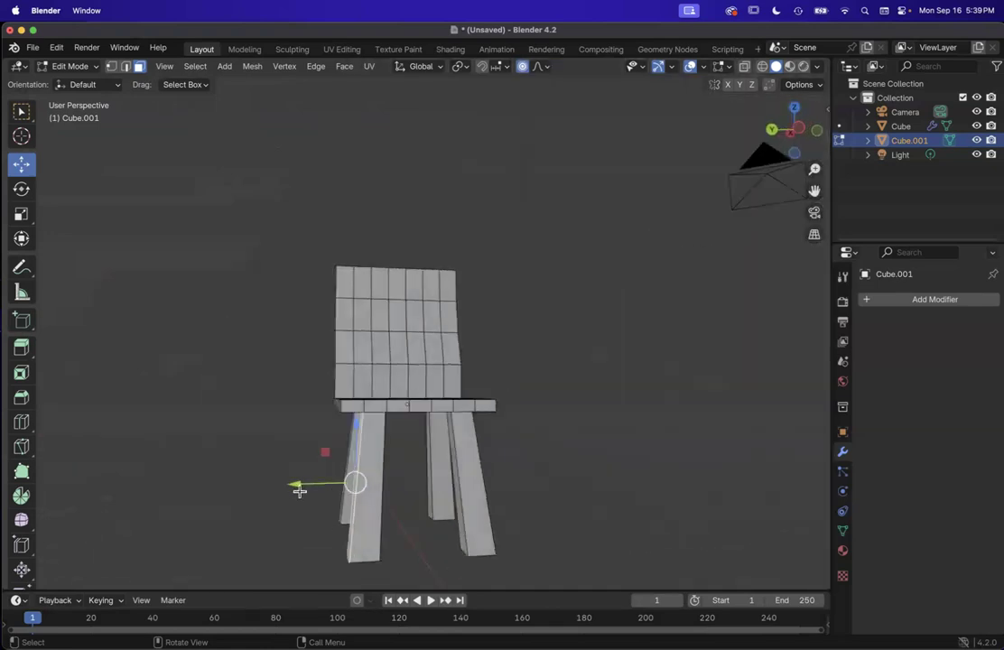
pyautogui.moveTo(293, 484); pyautogui.dragTo(289, 486)
pyautogui.moveTo(354, 390)
pyautogui.mouseDown(button='middle')
pyautogui.moveTo(361, 403)
pyautogui.moveTo(357, 388)
pyautogui.mouseUp(button='middle')
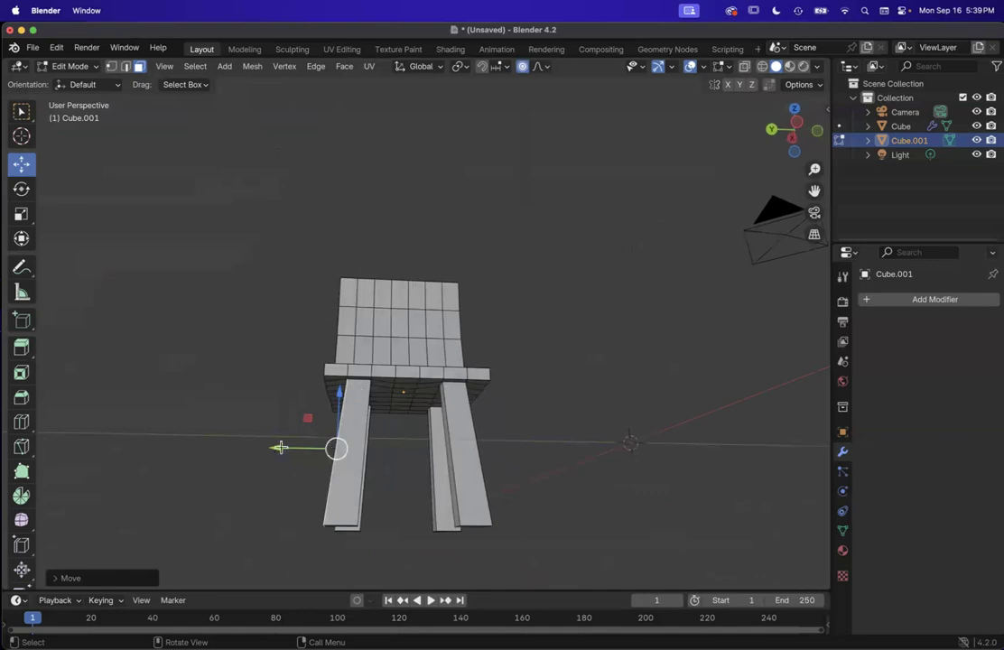
pyautogui.moveTo(280, 446); pyautogui.dragTo(244, 430)
pyautogui.moveTo(244, 430); pyautogui.dragTo(244, 429, button='middle')
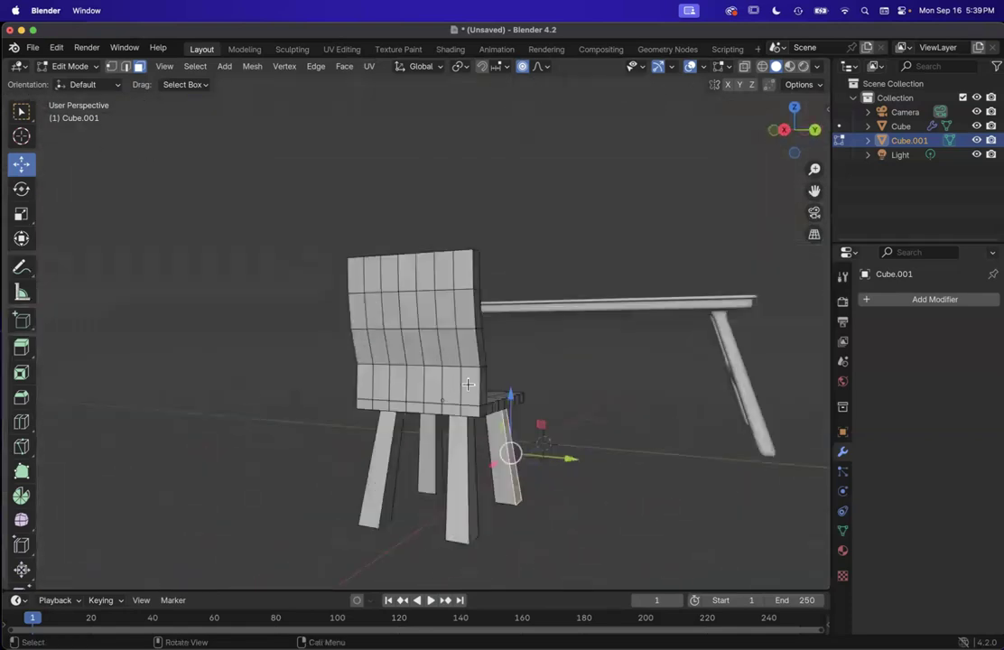
# Step: Scale the side faces at both rear corners of the seat inward along Y with proportional editing, tapering the seat and lower backrest
pyautogui.moveTo(484, 408); pyautogui.dragTo(531, 408, button='middle')
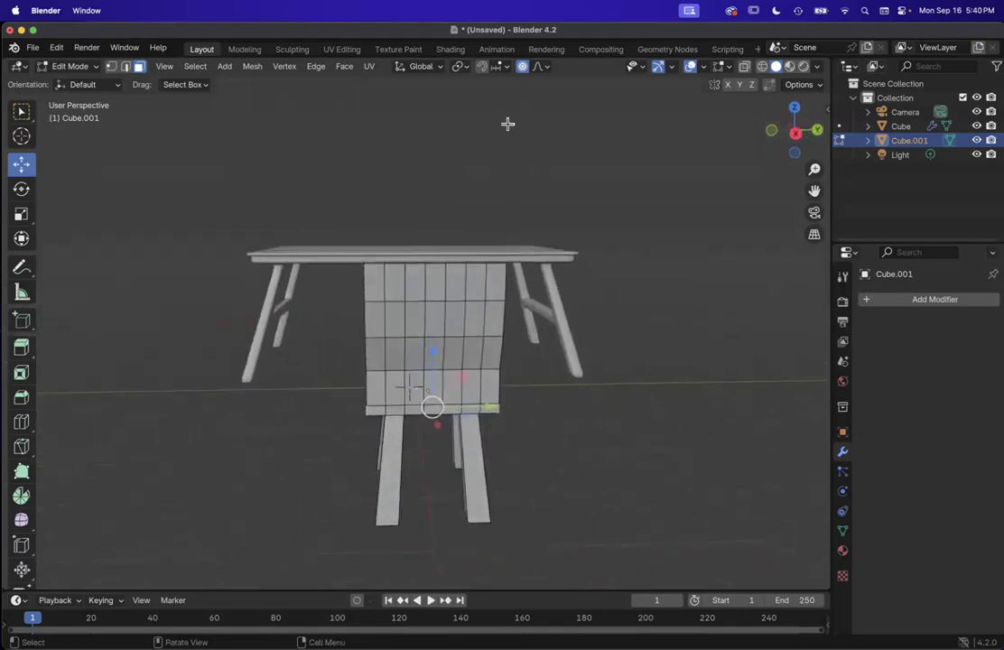
pyautogui.click(522, 67)
pyautogui.press('s')
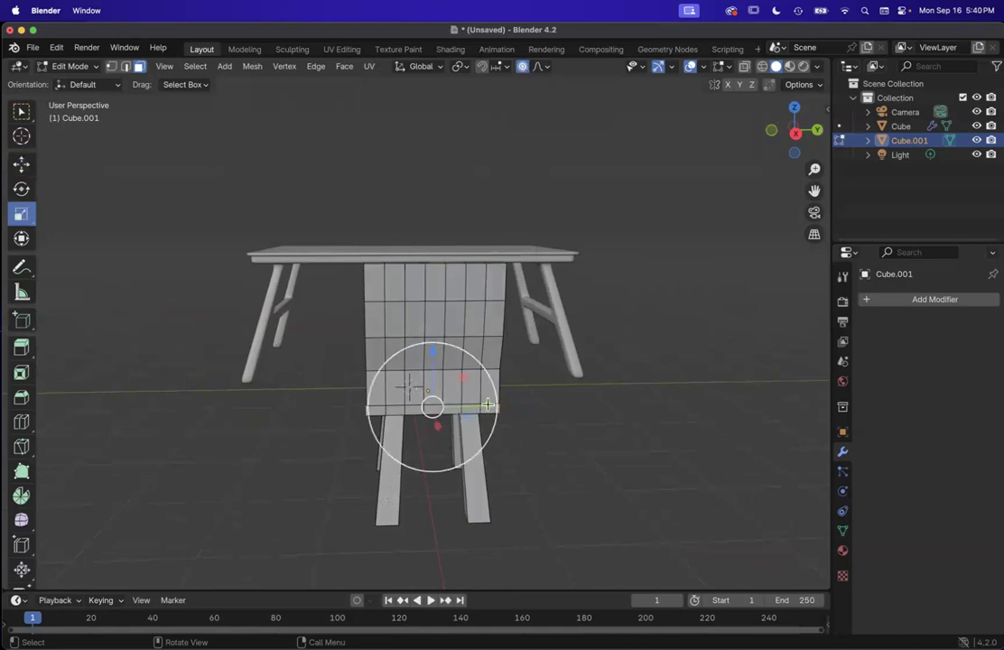
pyautogui.moveTo(488, 405); pyautogui.dragTo(478, 410)
pyautogui.hscroll(-10, 479, 410)
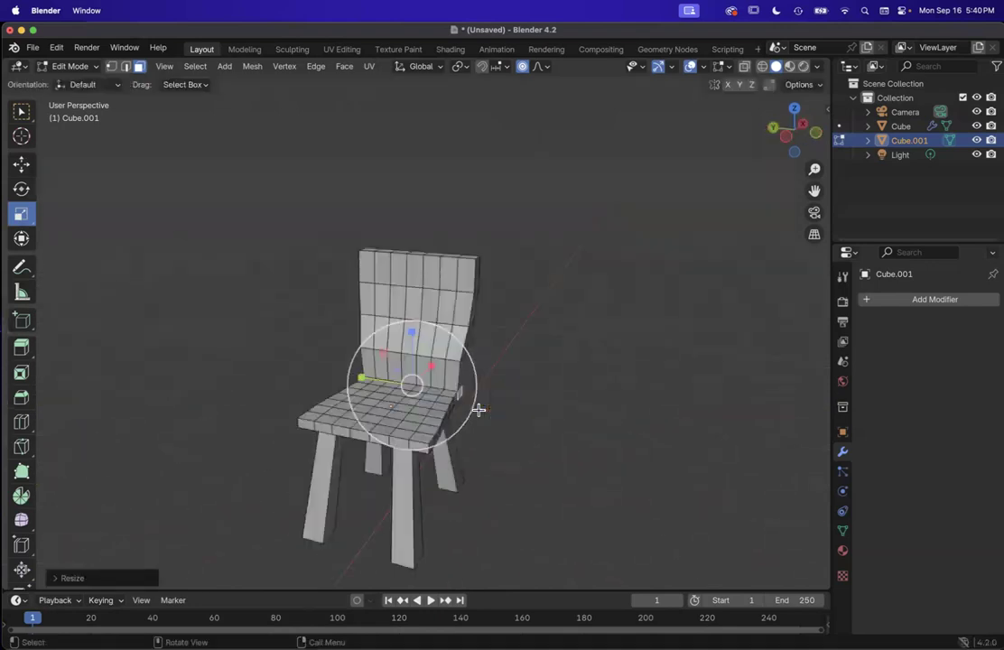
# Step: Reduce the proportional editing size to 0.6 m and try scaling the backrest's two topmost side faces inward along Y
pyautogui.hscroll(10, 478, 410)
pyautogui.click(479, 272)
pyautogui.hscroll(-10, 478, 272)
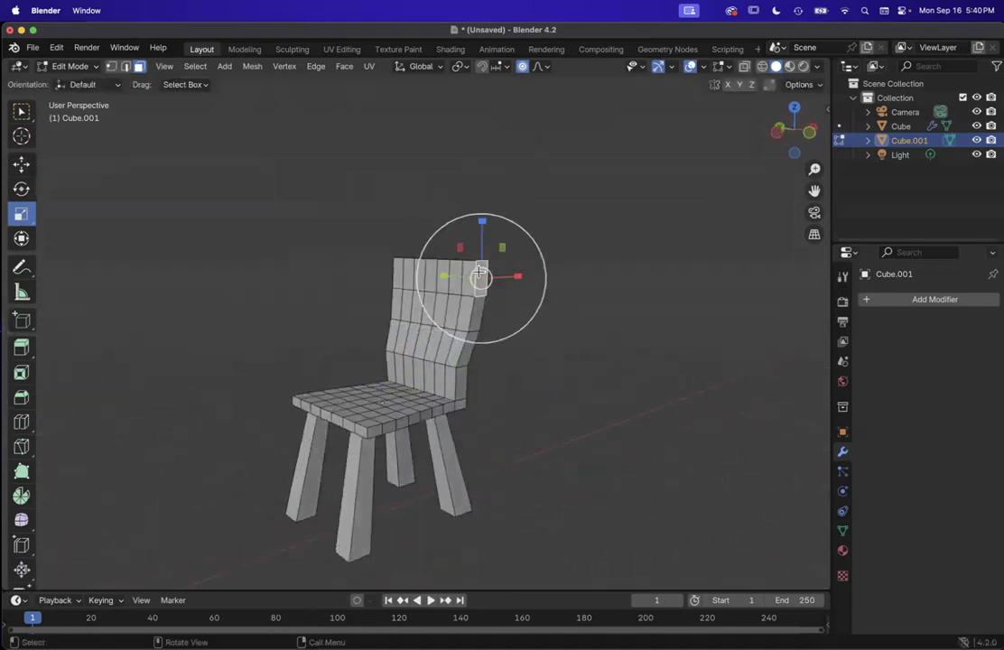
pyautogui.scroll(10, 324, 275)
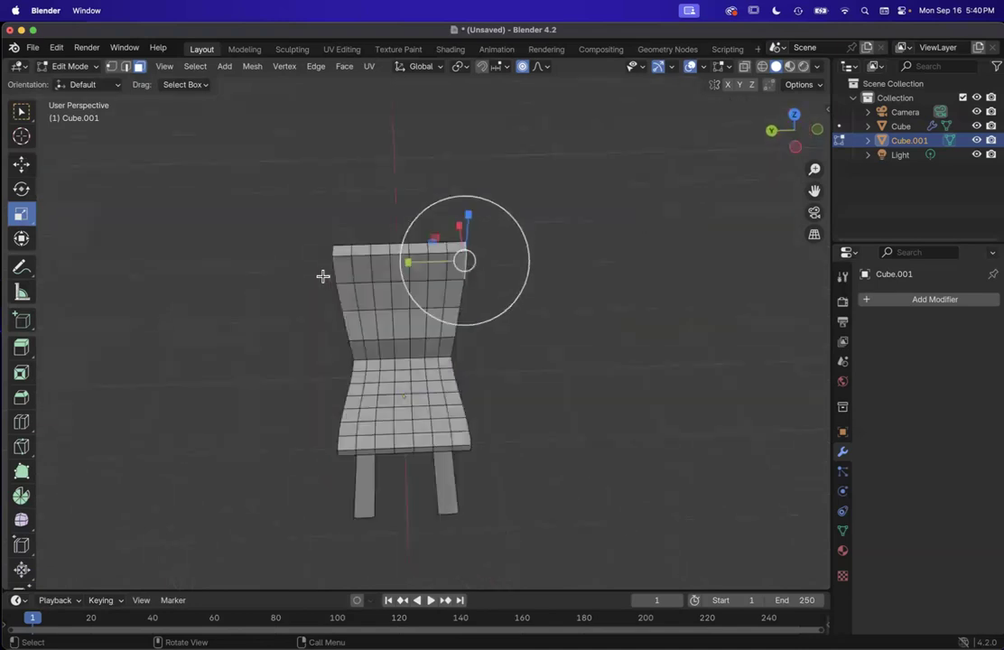
pyautogui.scroll(-15, 323, 276)
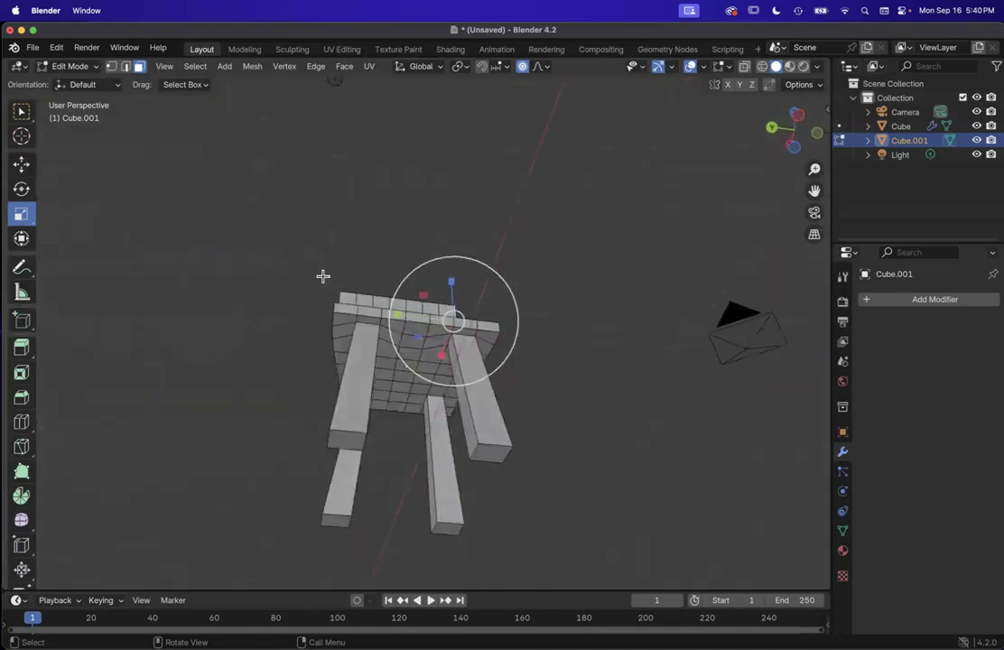
pyautogui.scroll(10, 323, 276)
pyautogui.hscroll(-15, 324, 276)
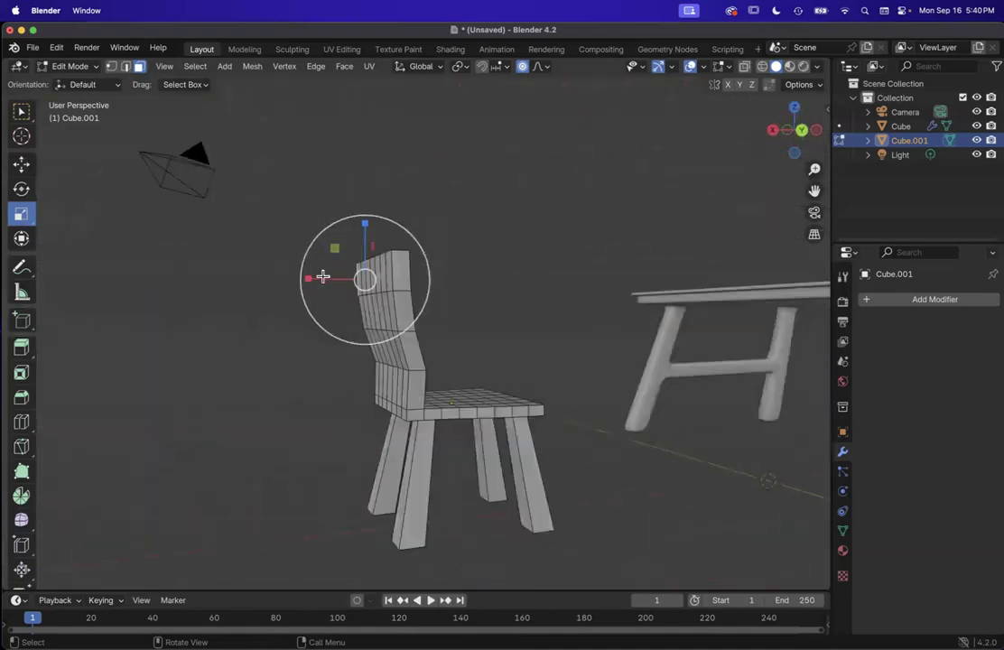
pyautogui.hscroll(10, 324, 276)
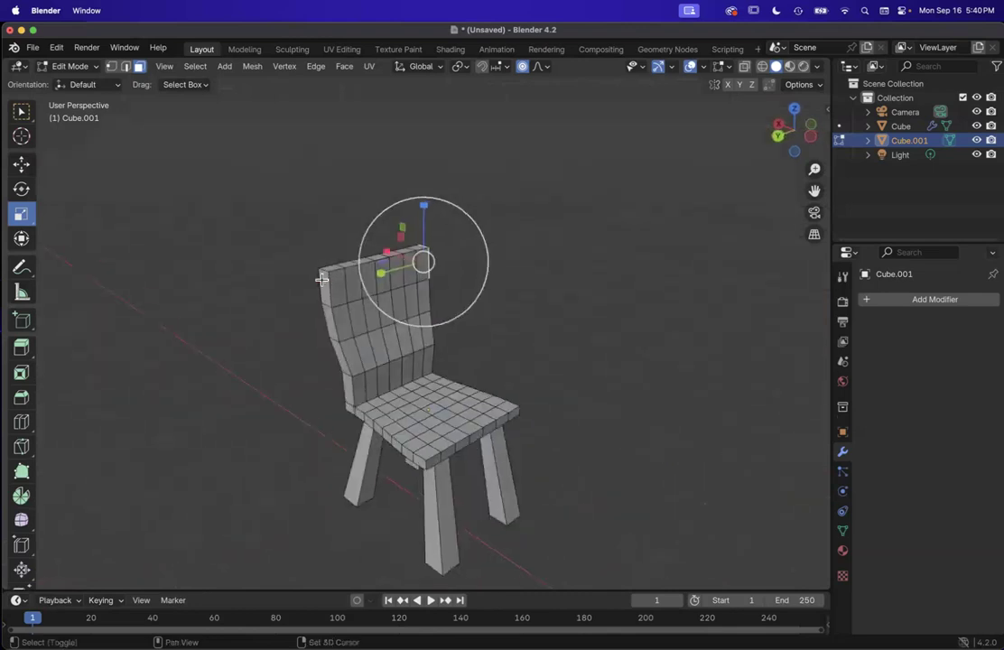
pyautogui.moveTo(323, 280)
pyautogui.mouseDown()
pyautogui.moveTo(364, 274)
pyautogui.moveTo(329, 278)
pyautogui.mouseUp()
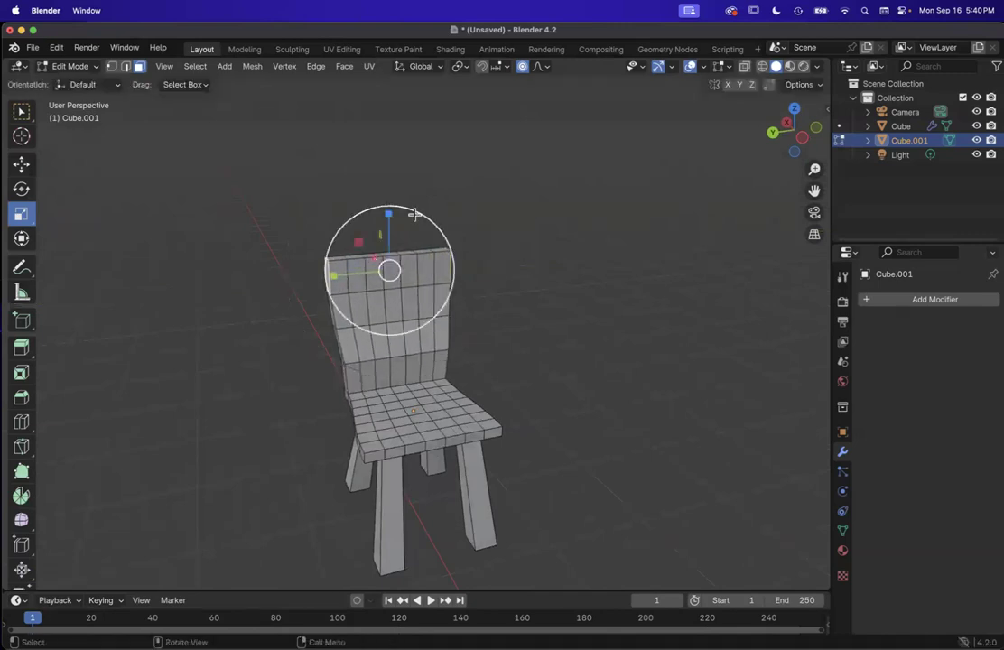
pyautogui.click(541, 66)
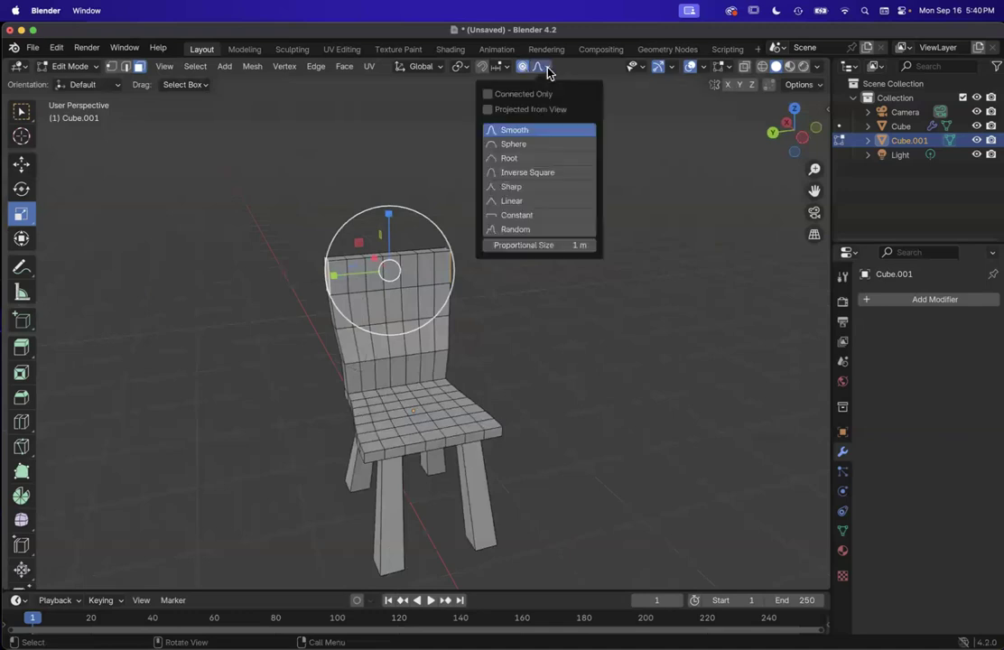
pyautogui.click(488, 246)
pyautogui.click(488, 246)
pyautogui.click(488, 245)
pyautogui.click(489, 246)
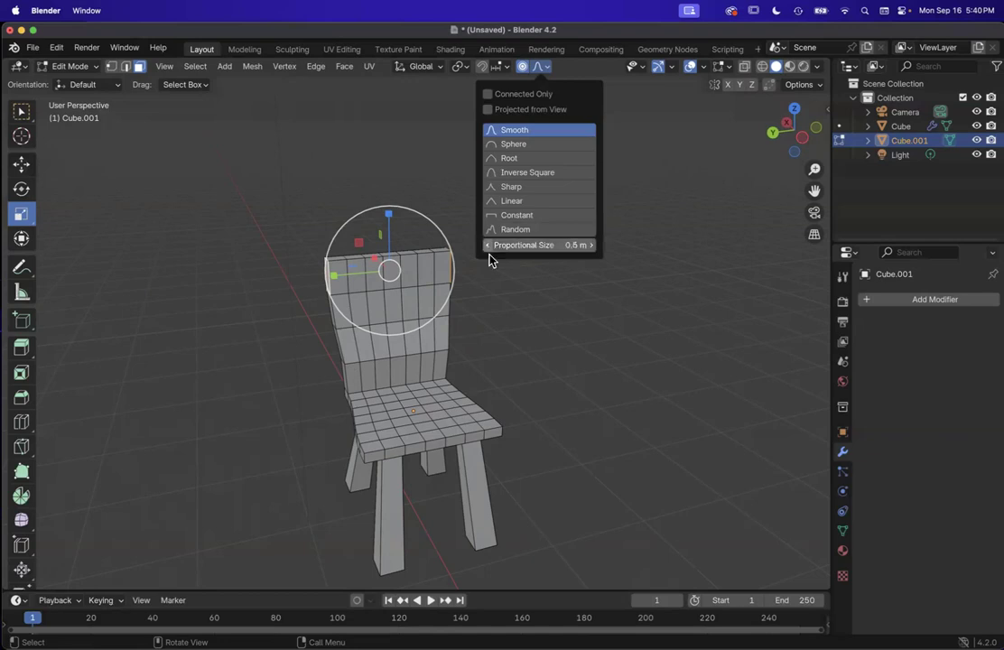
pyautogui.moveTo(334, 277)
pyautogui.mouseDown()
pyautogui.moveTo(351, 275)
pyautogui.moveTo(343, 276)
pyautogui.mouseUp()
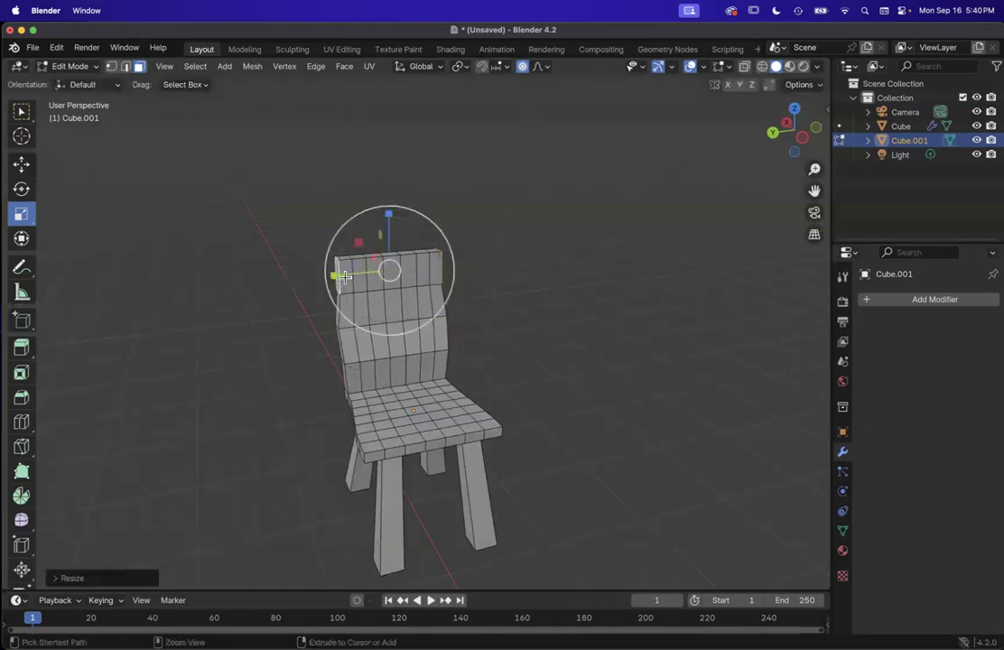
# Step: In edge select mode, scale the two short end edges on top of the backrest inward along Y, and clear the selection
pyautogui.moveTo(321, 269); pyautogui.dragTo(306, 297, button='middle')
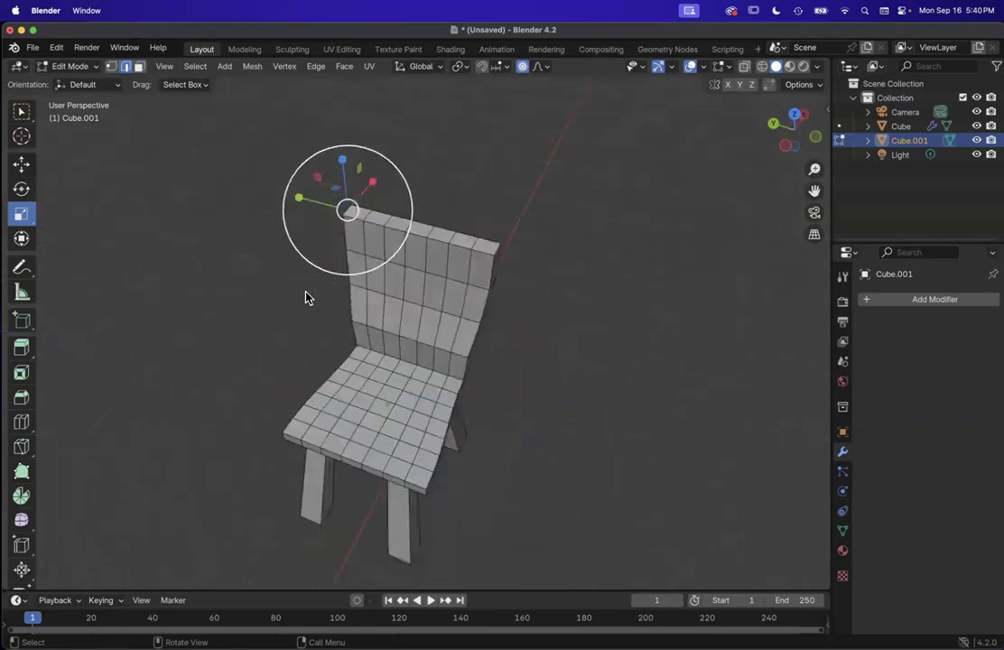
pyautogui.keyDown('shift'); pyautogui.click(497, 249); pyautogui.keyUp('shift')
pyautogui.hscroll(5, 497, 249)
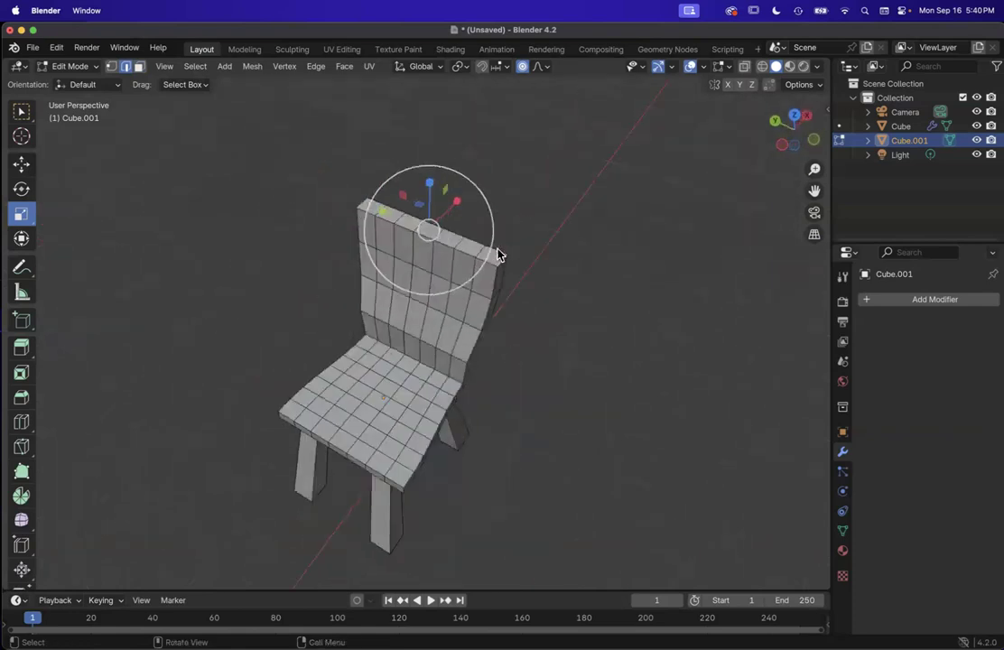
pyautogui.hscroll(-10, 497, 249)
pyautogui.scroll(-2, 498, 249)
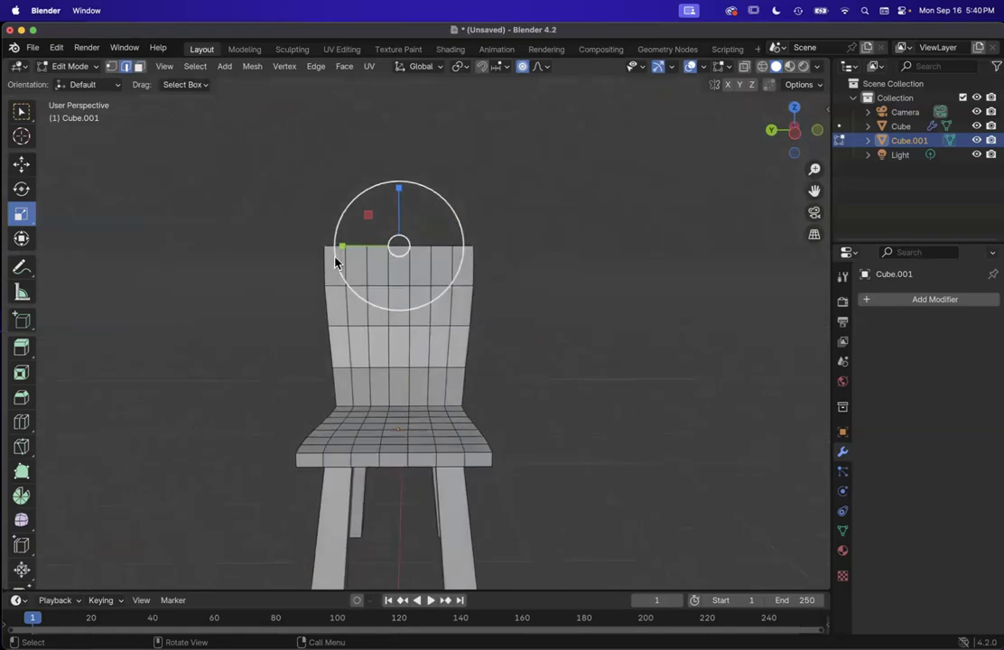
pyautogui.moveTo(341, 247); pyautogui.dragTo(351, 247)
pyautogui.click(555, 323)
# Step: Examine the shape of the tapered backrest and seat from the side and the back
pyautogui.scroll(-3, 555, 322)
pyautogui.hscroll(-10, 555, 322)
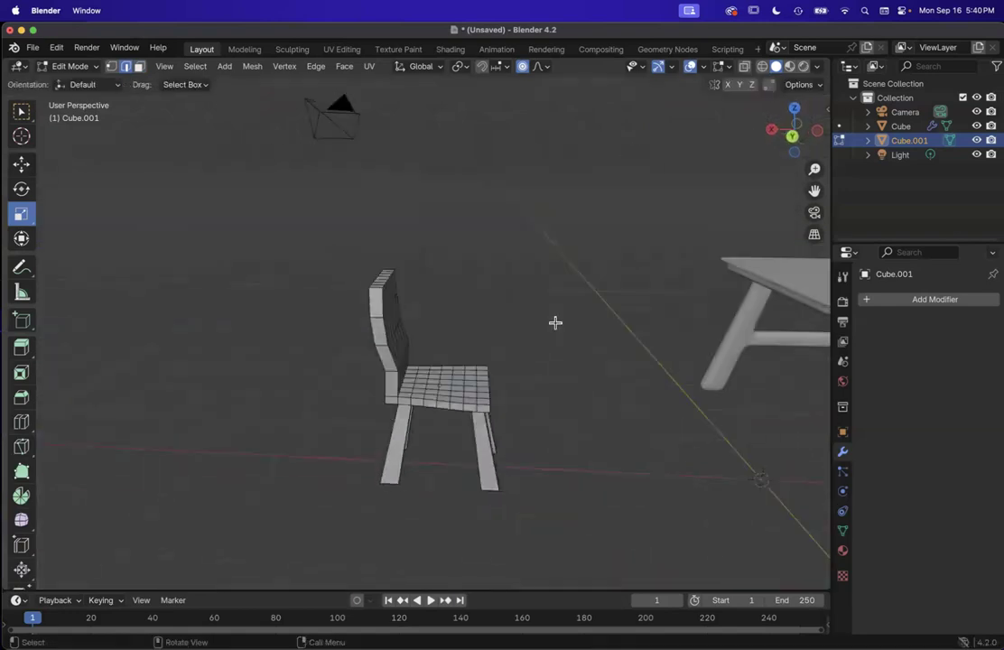
pyautogui.hscroll(-3, 555, 322)
pyautogui.hscroll(-15, 555, 322)
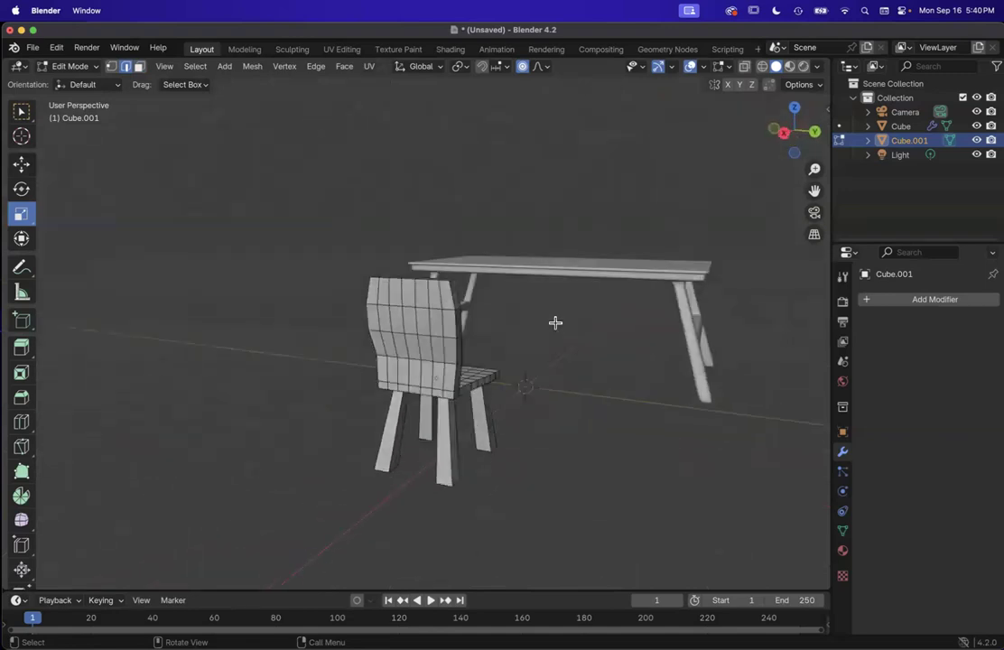
pyautogui.hscroll(-15, 555, 322)
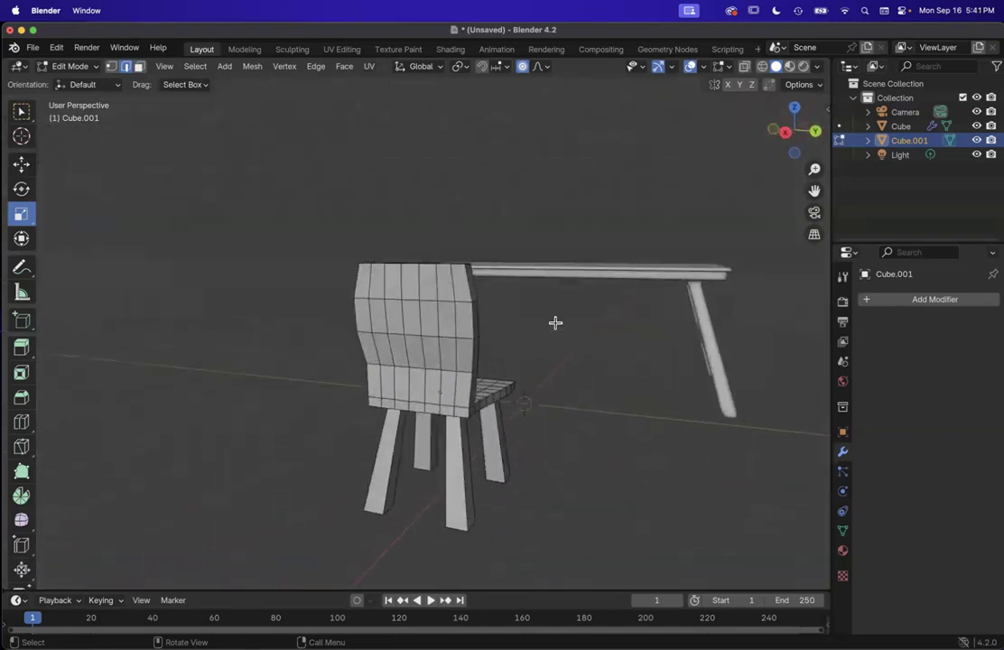
pyautogui.scroll(3, 555, 323)
pyautogui.hscroll(-15, 555, 323)
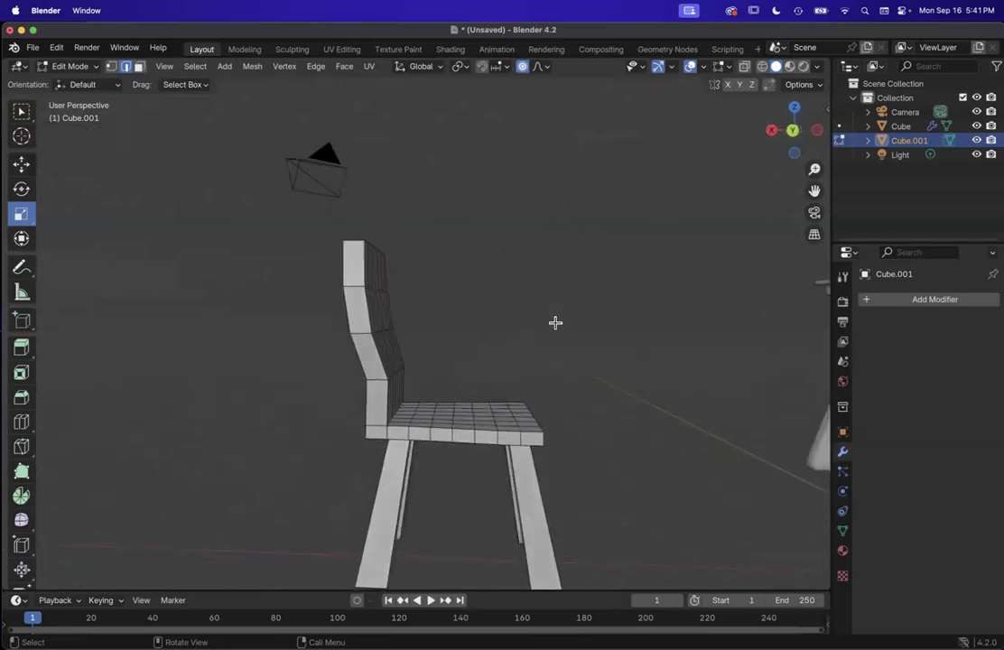
pyautogui.scroll(2, 419, 365)
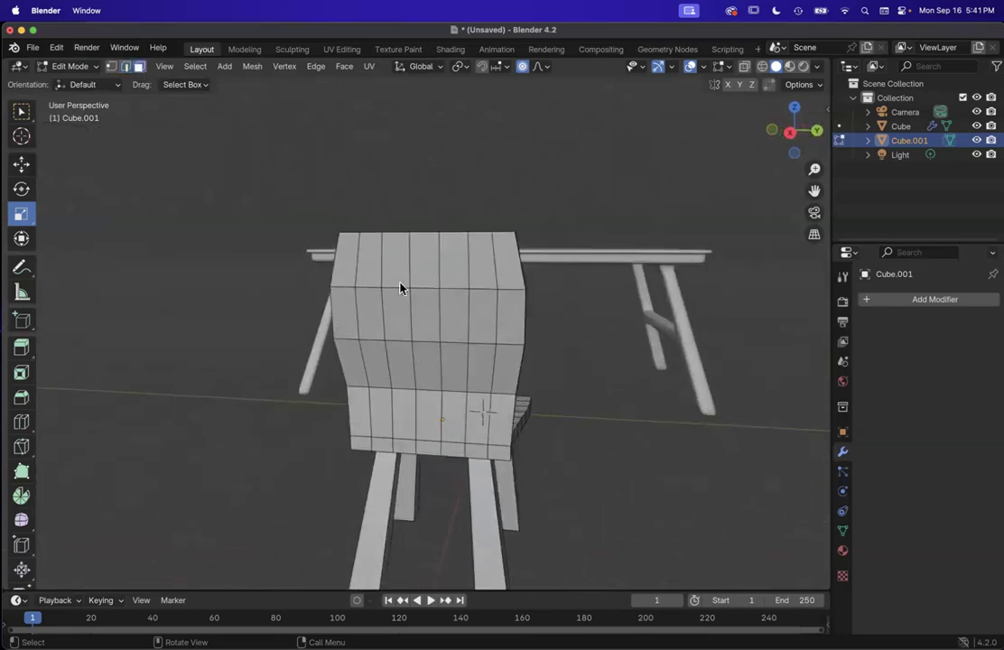
# Step: Delete the faces in the second, fourth and sixth columns of the backrest's two middle rows, on both its rear and front
pyautogui.click(370, 309)
pyautogui.hscroll(-5, 372, 307)
pyautogui.keyDown('shift'); pyautogui.click(385, 364); pyautogui.keyUp('shift')
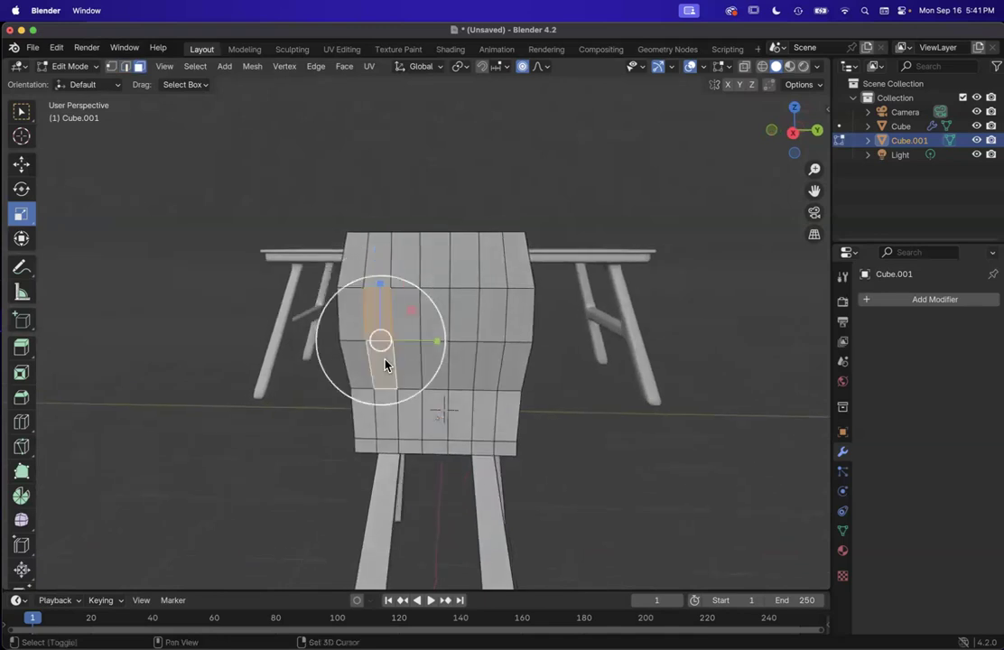
pyautogui.keyDown('shift'); pyautogui.click(441, 305); pyautogui.keyUp('shift')
pyautogui.keyDown('shift'); pyautogui.click(440, 367); pyautogui.keyUp('shift')
pyautogui.keyDown('shift'); pyautogui.click(495, 312); pyautogui.keyUp('shift')
pyautogui.keyDown('shift'); pyautogui.click(494, 370); pyautogui.keyUp('shift')
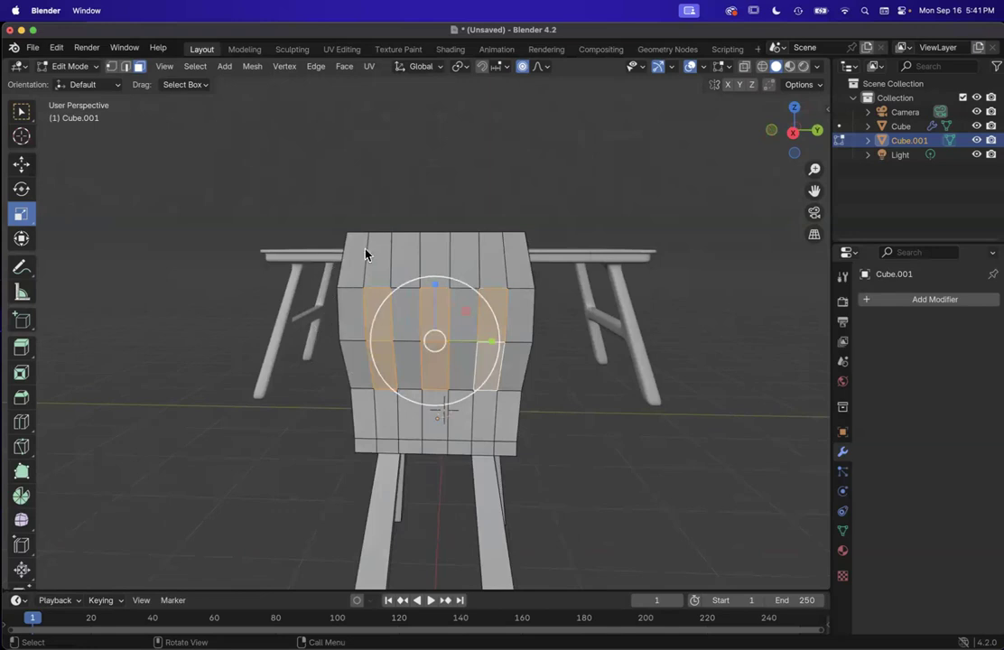
pyautogui.hscroll(-15, 449, 360)
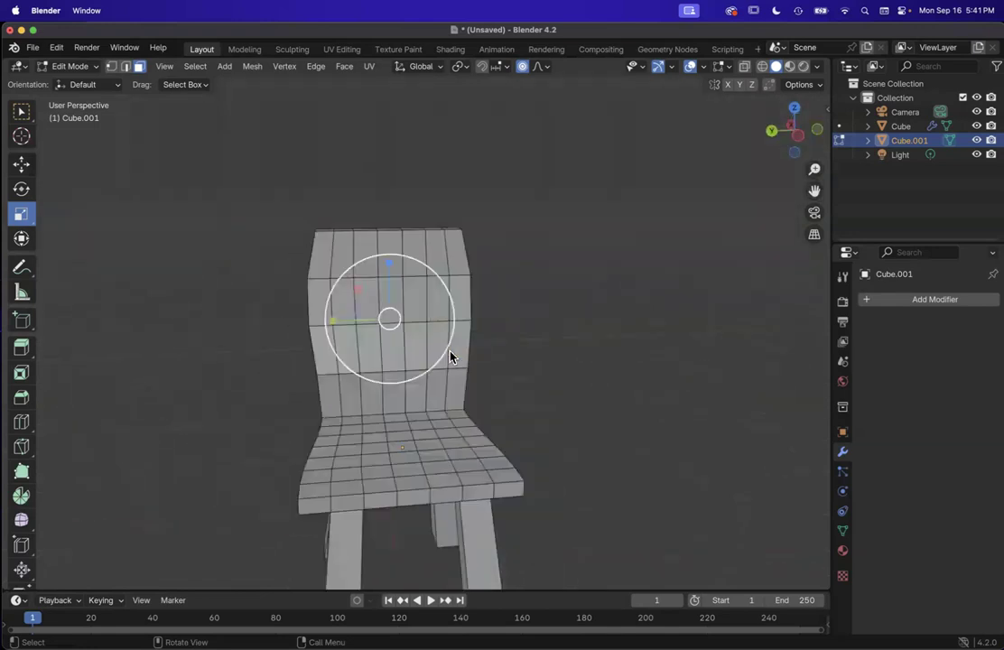
pyautogui.keyDown('shift'); pyautogui.click(342, 298); pyautogui.keyUp('shift')
pyautogui.keyDown('shift'); pyautogui.click(351, 353); pyautogui.keyUp('shift')
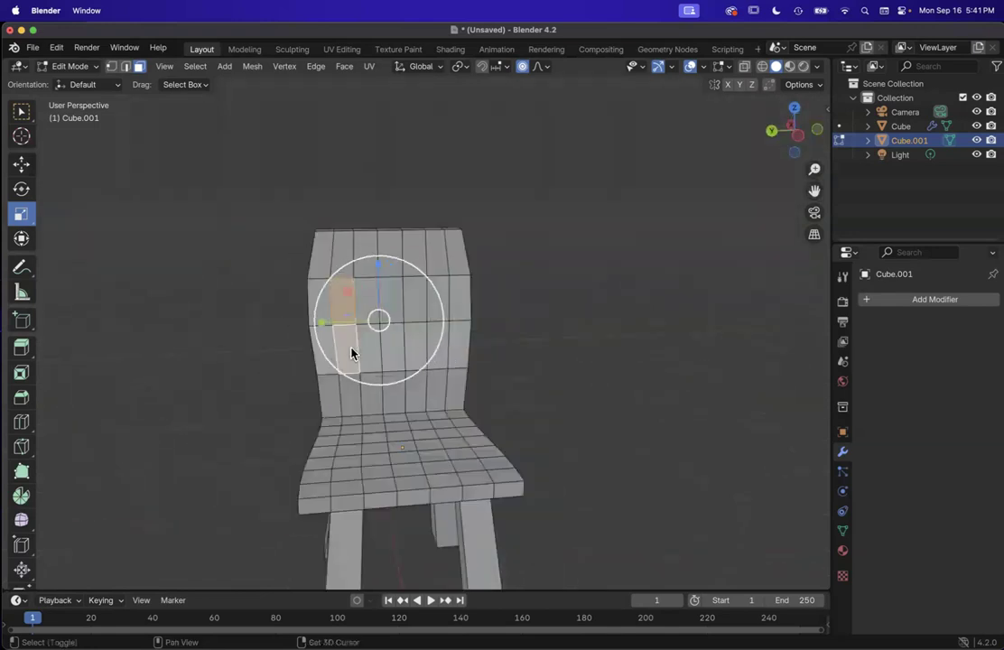
pyautogui.keyDown('shift'); pyautogui.click(394, 303); pyautogui.keyUp('shift')
pyautogui.keyDown('shift'); pyautogui.click(396, 341); pyautogui.keyUp('shift')
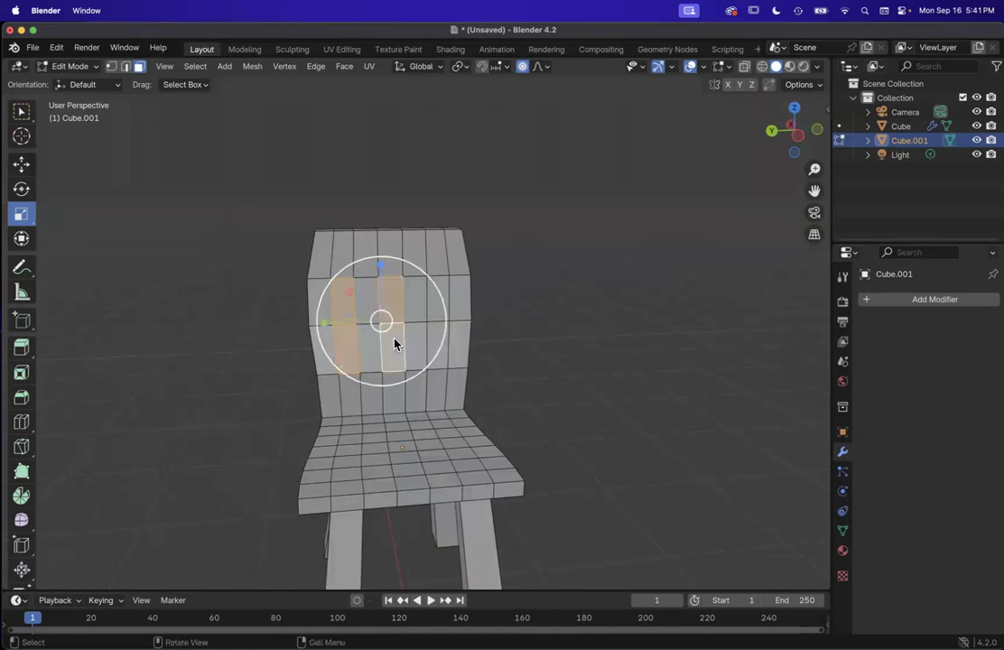
pyautogui.keyDown('shift'); pyautogui.click(444, 305); pyautogui.keyUp('shift')
pyautogui.hscroll(-10, 439, 347)
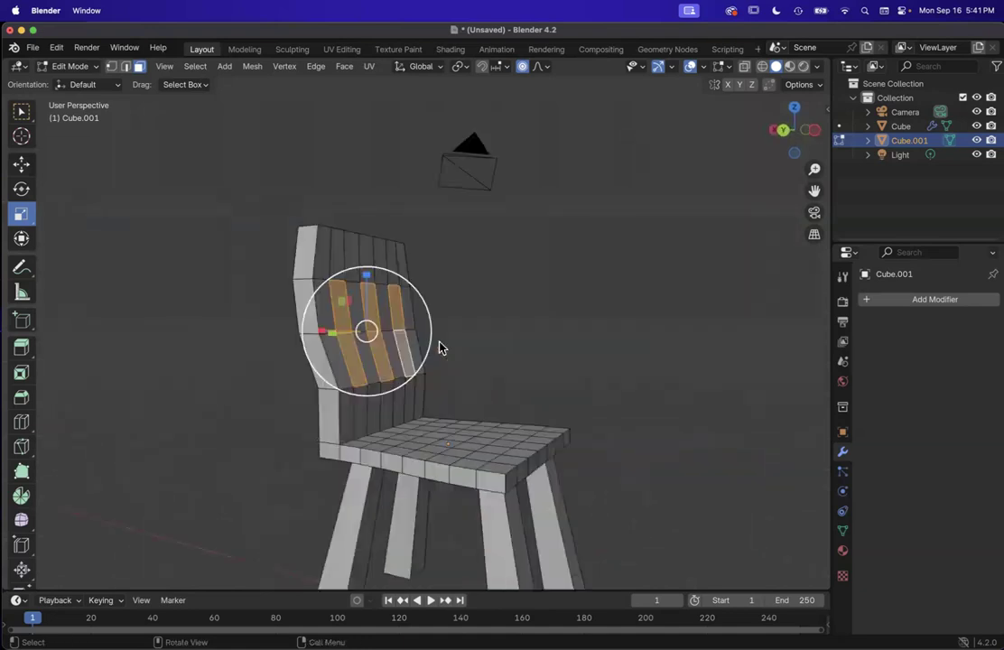
pyautogui.hscroll(-15, 439, 347)
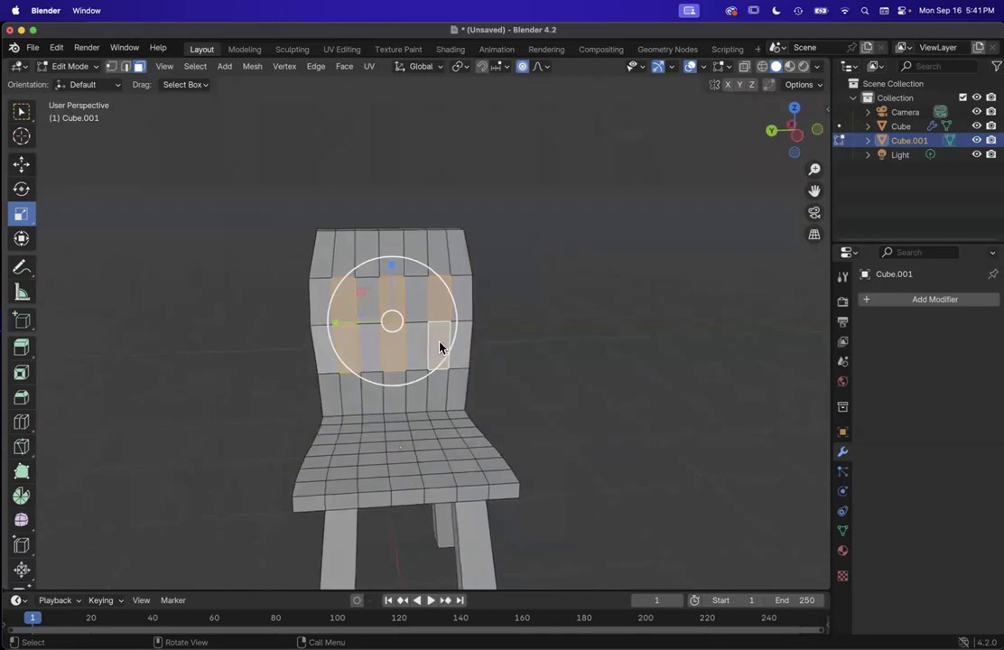
pyautogui.press('x')
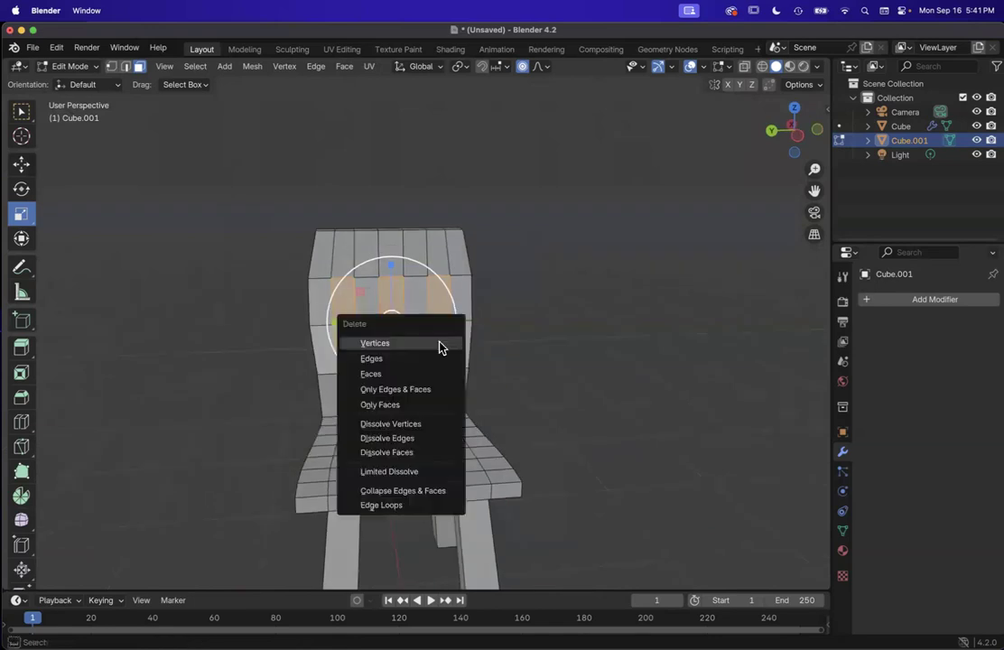
pyautogui.click(384, 375)
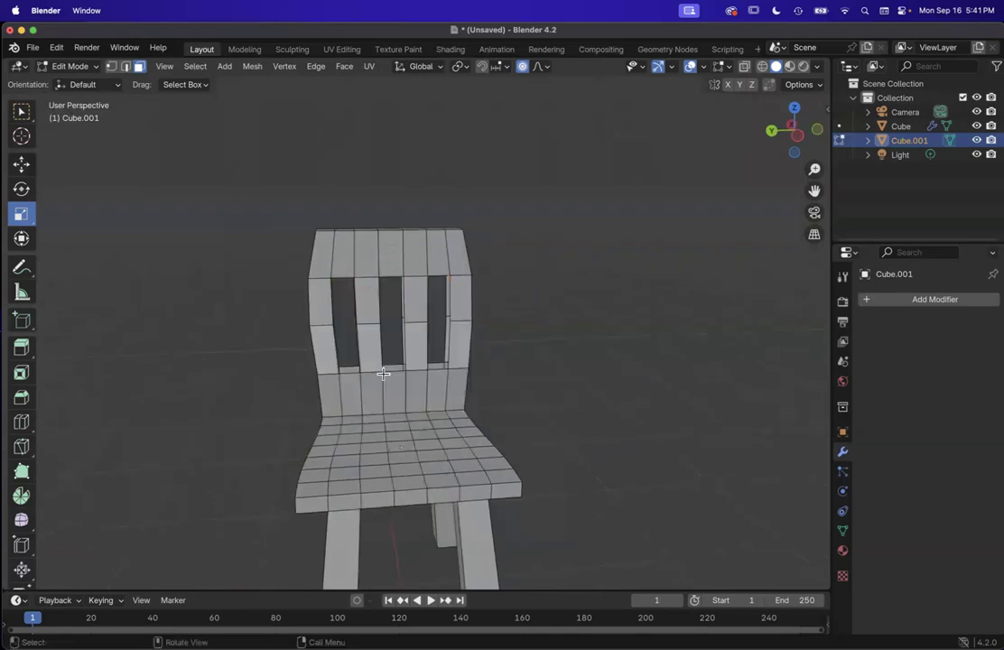
# Step: Examine the three slots in the backrest and their inner sides from the side and the back
pyautogui.hscroll(-15, 384, 374)
pyautogui.scroll(8, 384, 374)
pyautogui.scroll(-10, 384, 374)
pyautogui.scroll(7, 383, 373)
pyautogui.hscroll(6, 384, 374)
pyautogui.hscroll(8, 383, 374)
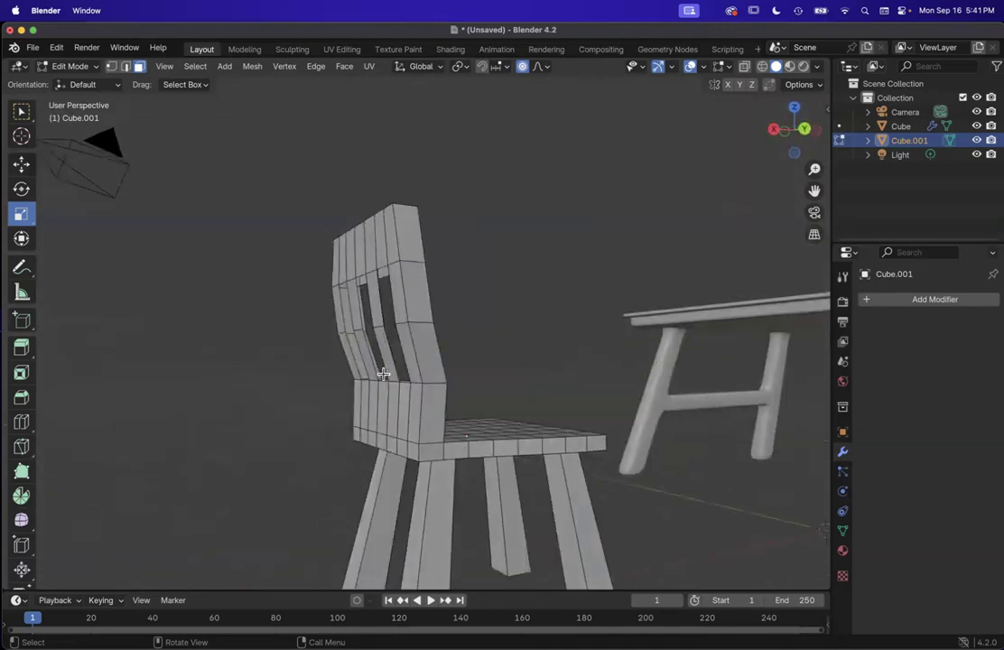
pyautogui.hscroll(-12, 384, 373)
pyautogui.scroll(3, 383, 374)
pyautogui.scroll(7, 384, 373)
pyautogui.scroll(-8, 384, 374)
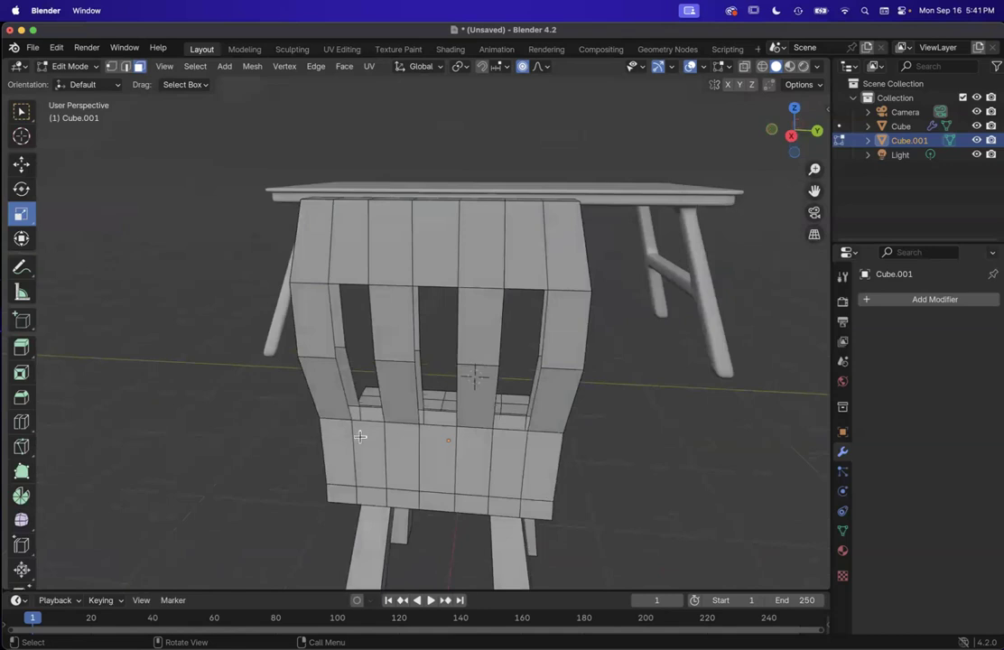
# Step: In edge select mode, select the rear and front bottom edges of all three backrest slots
pyautogui.hscroll(10, 359, 431)
pyautogui.scroll(7, 359, 430)
pyautogui.scroll(5, 360, 431)
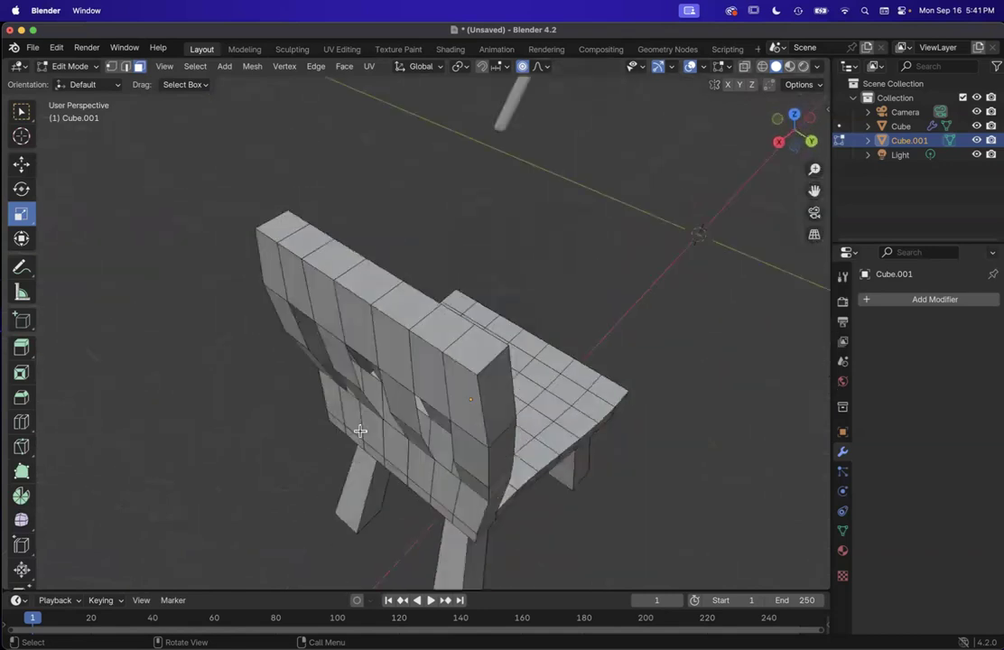
pyautogui.hscroll(-8, 359, 431)
pyautogui.scroll(-8, 359, 431)
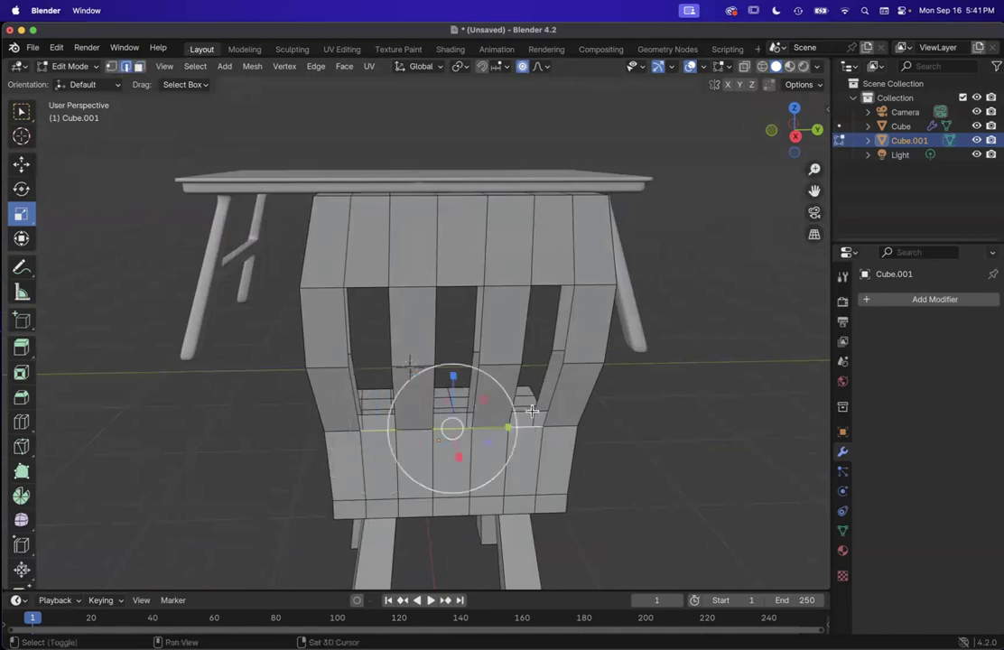
pyautogui.hscroll(10, 532, 412)
pyautogui.scroll(5, 532, 412)
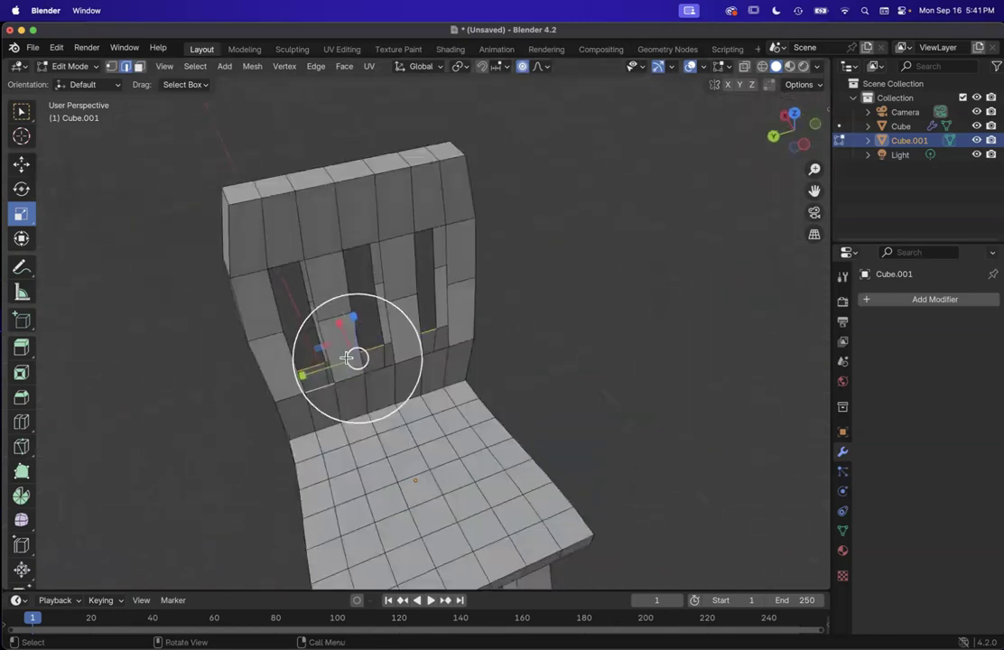
pyautogui.keyDown('shift'); pyautogui.click(384, 366); pyautogui.keyUp('shift')
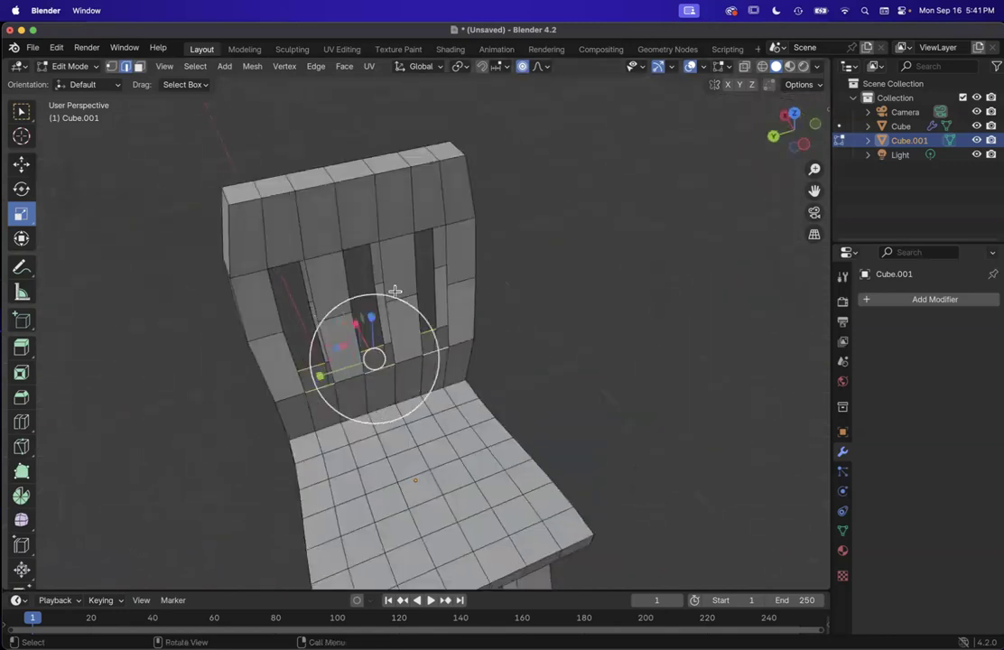
pyautogui.hscroll(15, 482, 293)
pyautogui.scroll(3, 483, 295)
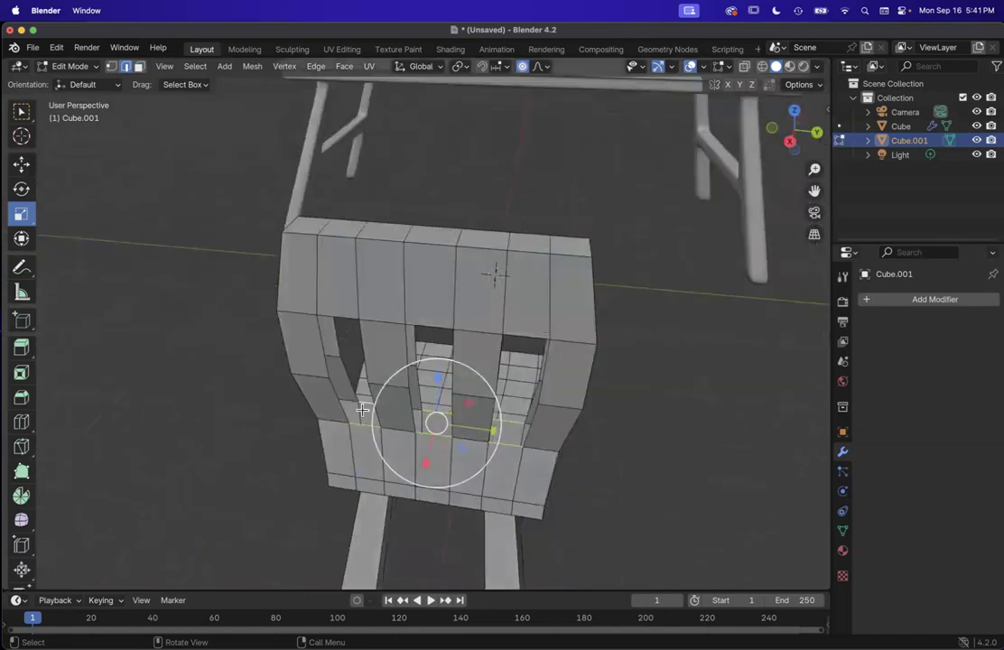
# Step: Extend the selection to the edge loops around all three slots, try bridging them all at once, and undo the bridge
pyautogui.click(198, 68)
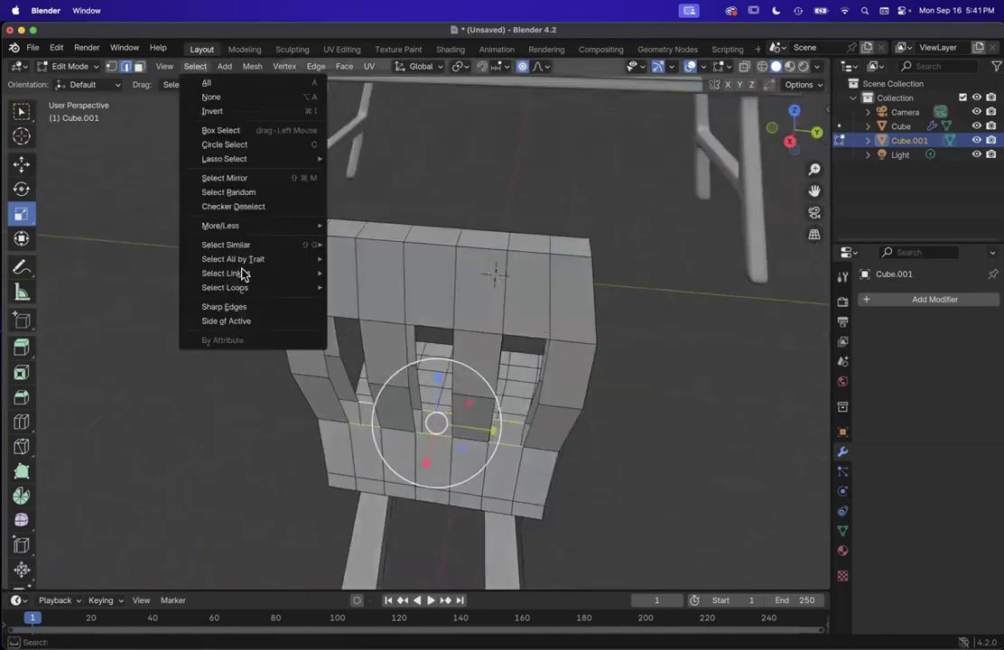
pyautogui.moveTo(247, 292)
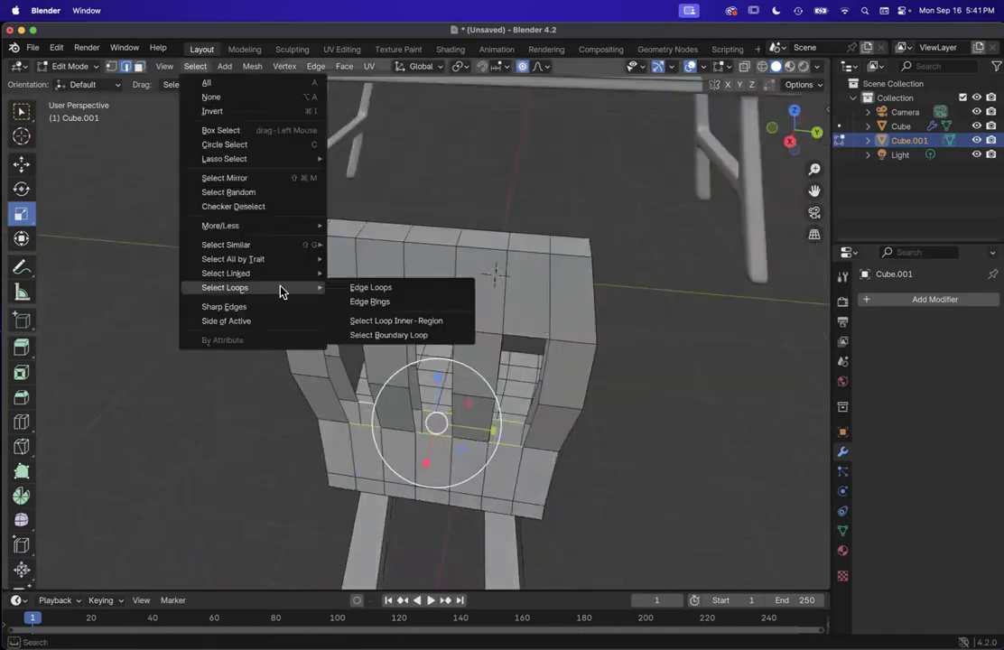
pyautogui.click(365, 287)
pyautogui.hscroll(-10, 538, 474)
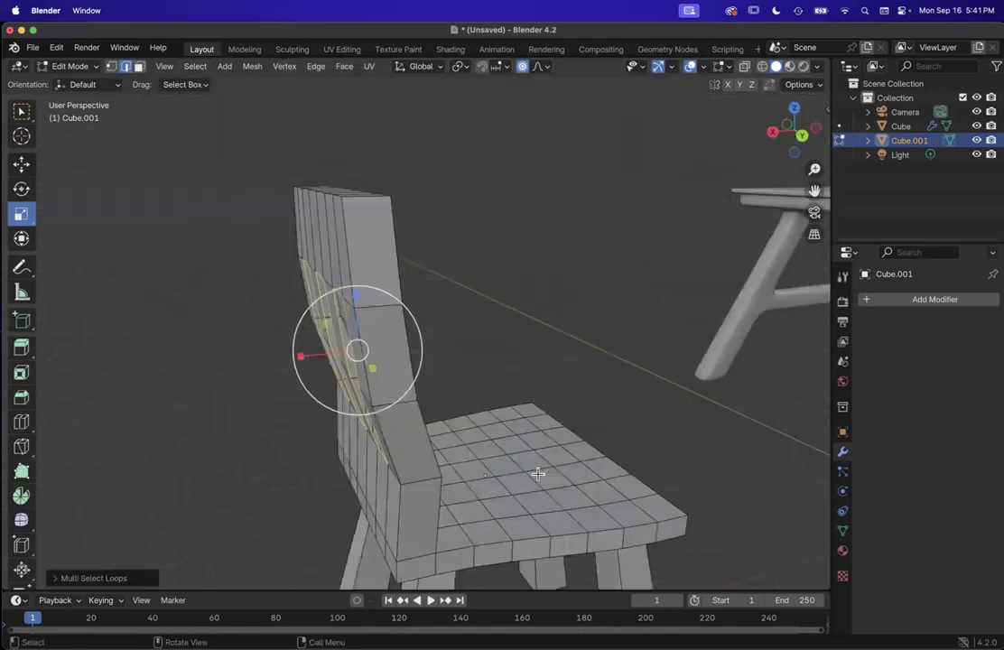
pyautogui.hscroll(-10, 419, 409)
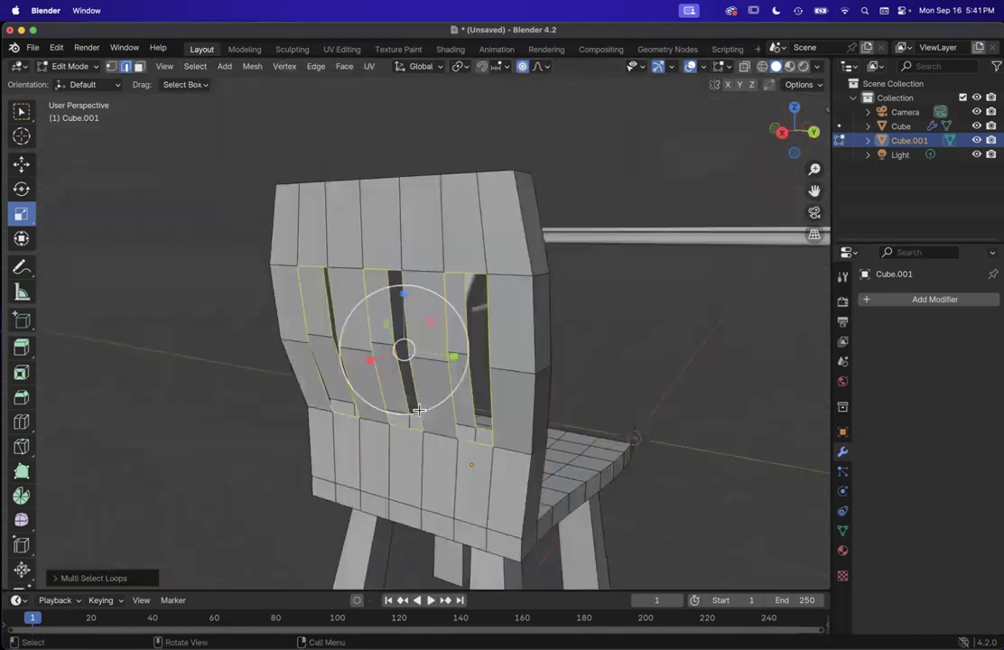
pyautogui.hscroll(-5, 401, 393)
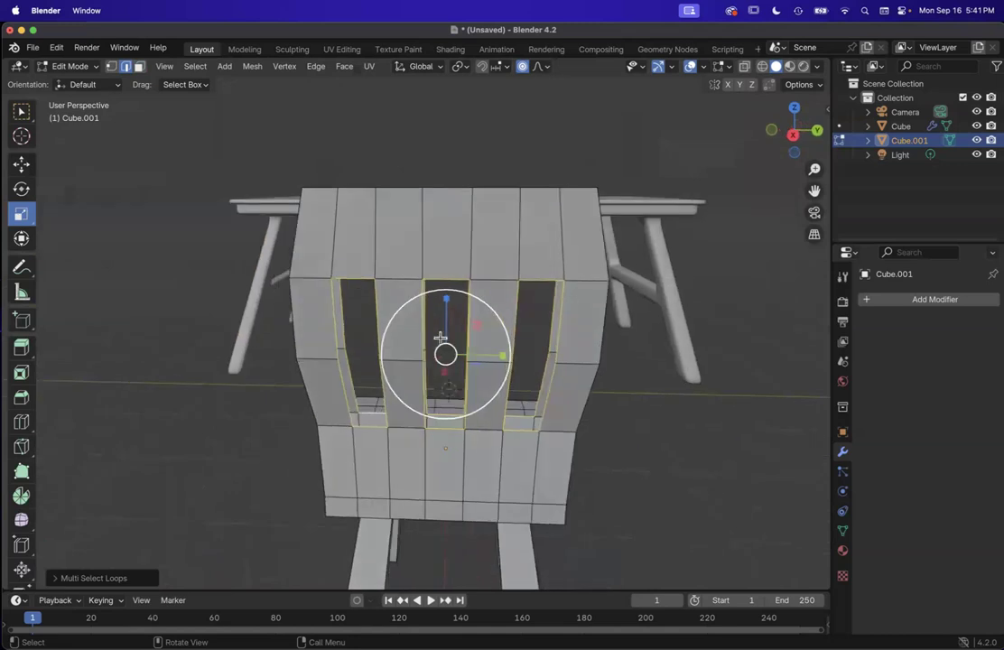
pyautogui.hotkey('ctrl', 'e')
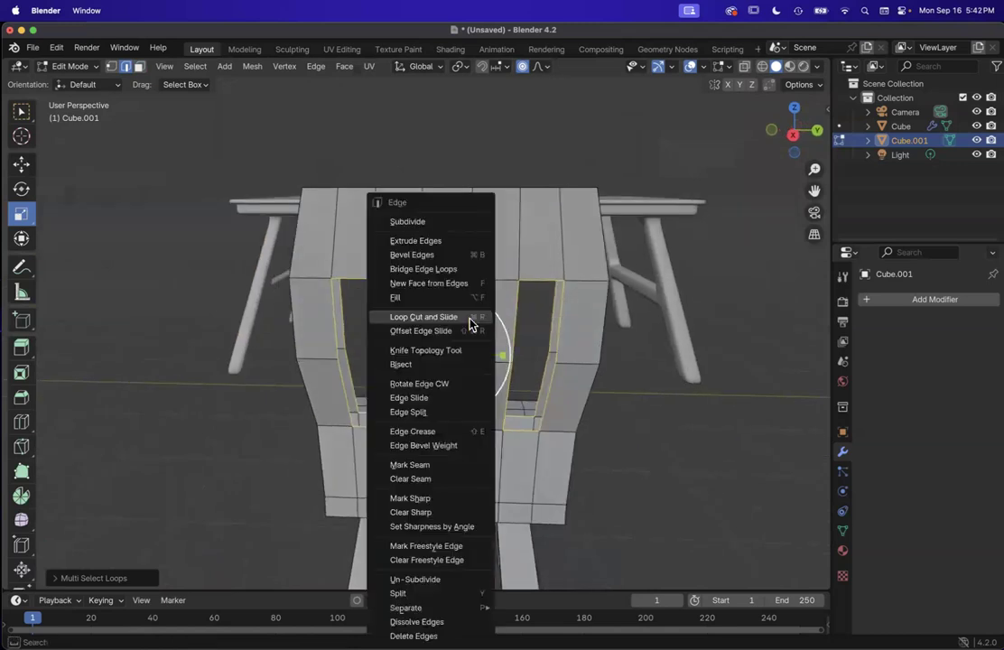
pyautogui.click(465, 271)
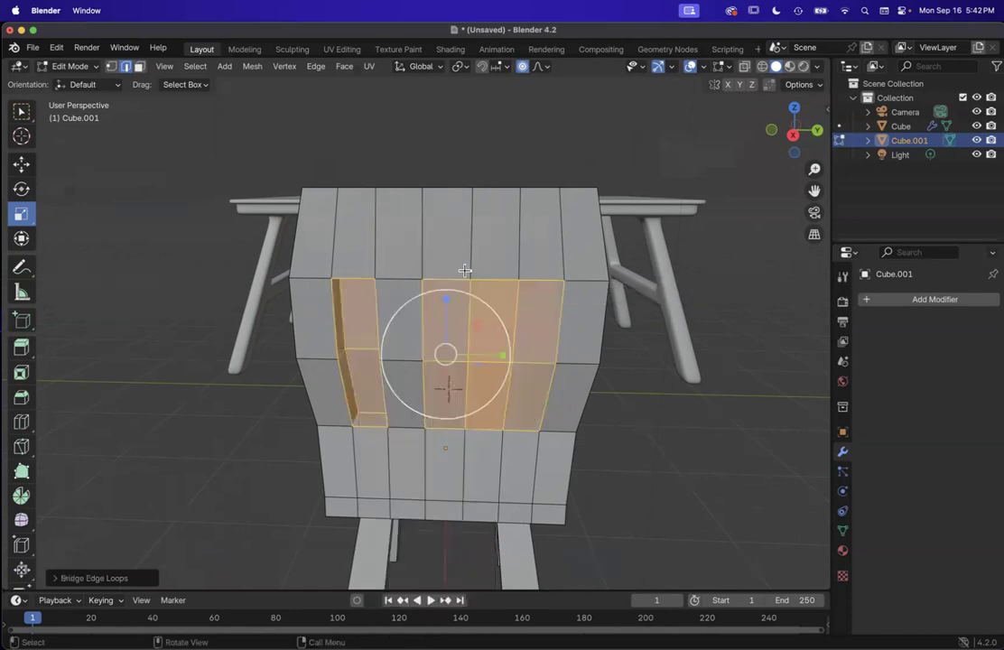
pyautogui.press('super+z')
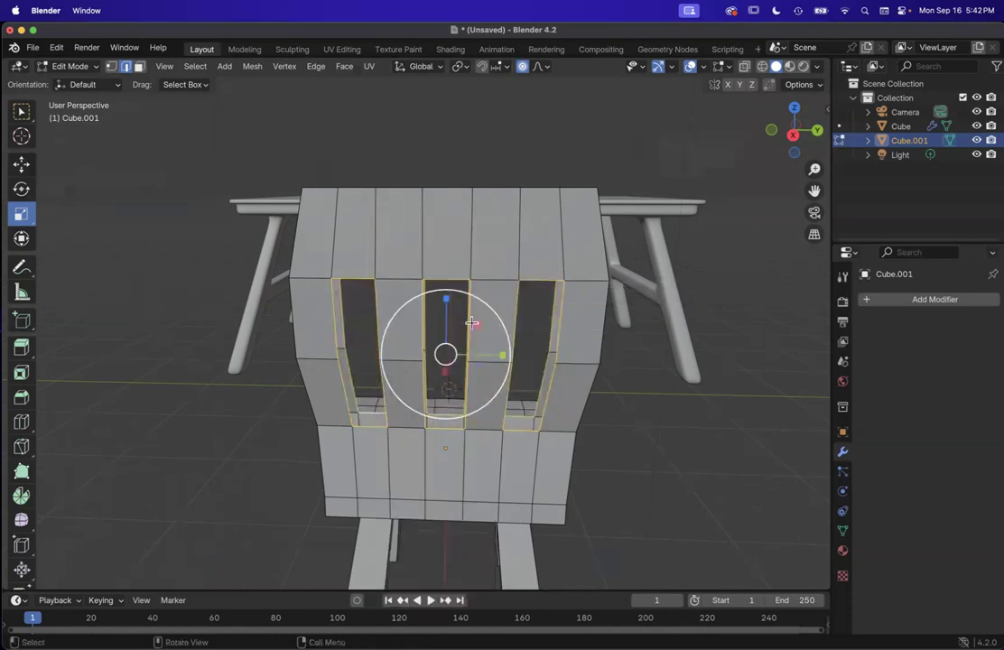
pyautogui.hotkey('ctrl', 'e')
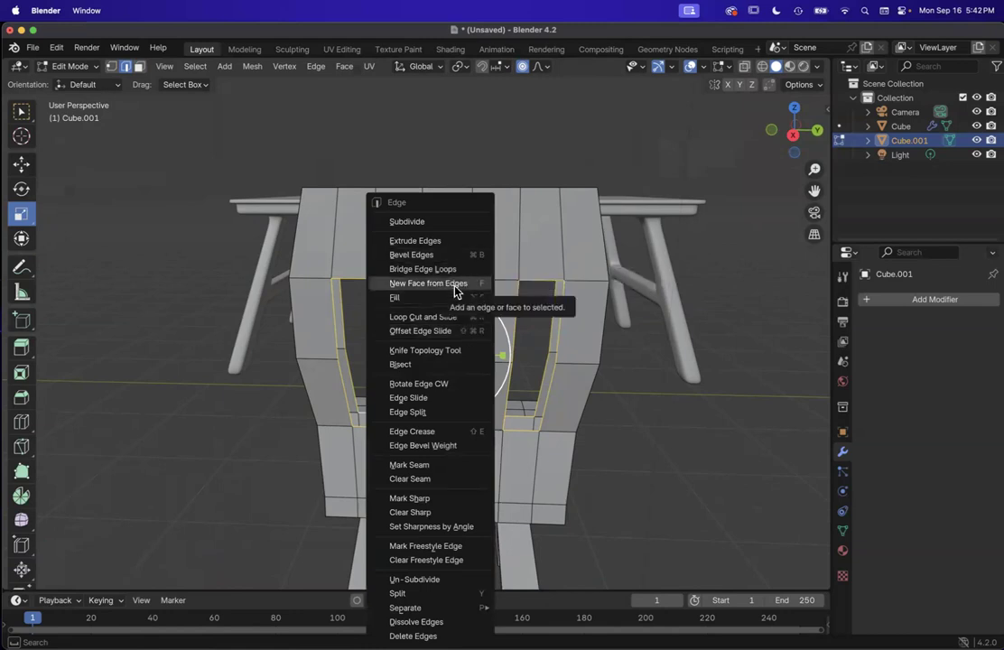
pyautogui.click(281, 423)
# Step: Select the rear and front edge loops of the left slot, as seen from behind the chair, and bridge them
pyautogui.click(371, 426)
pyautogui.keyDown('shift'); pyautogui.click(367, 412); pyautogui.keyUp('shift')
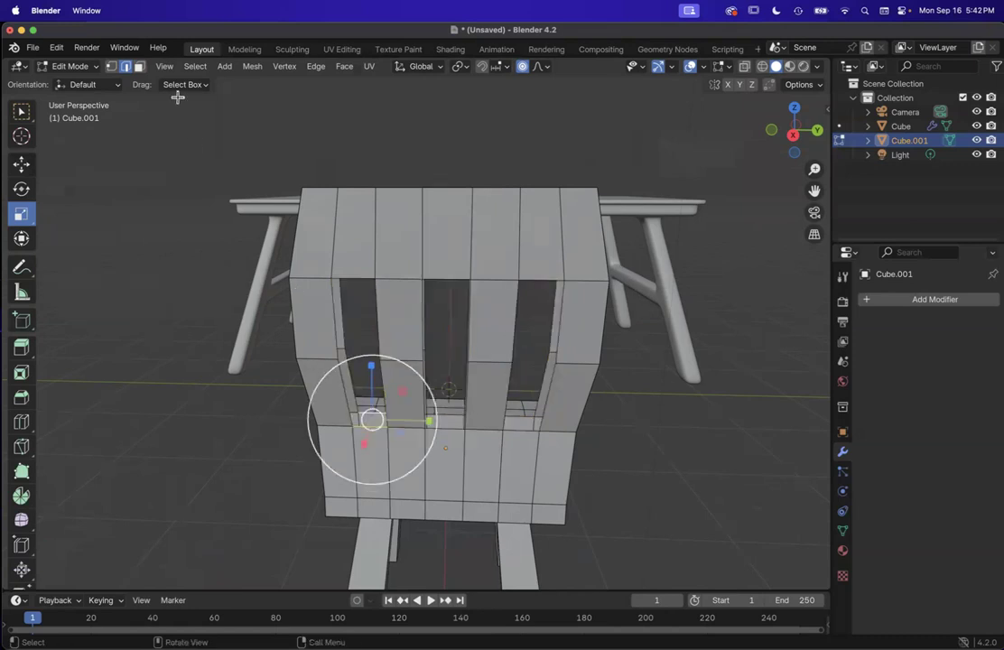
pyautogui.click(194, 65)
pyautogui.moveTo(232, 287)
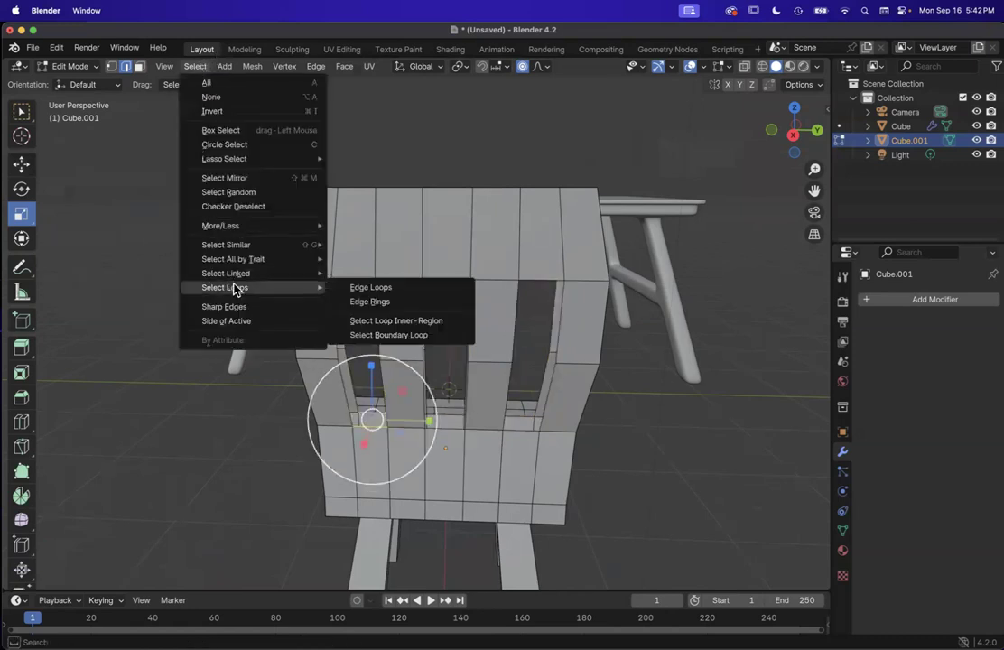
pyautogui.click(356, 292)
pyautogui.hotkey('ctrl', 'e')
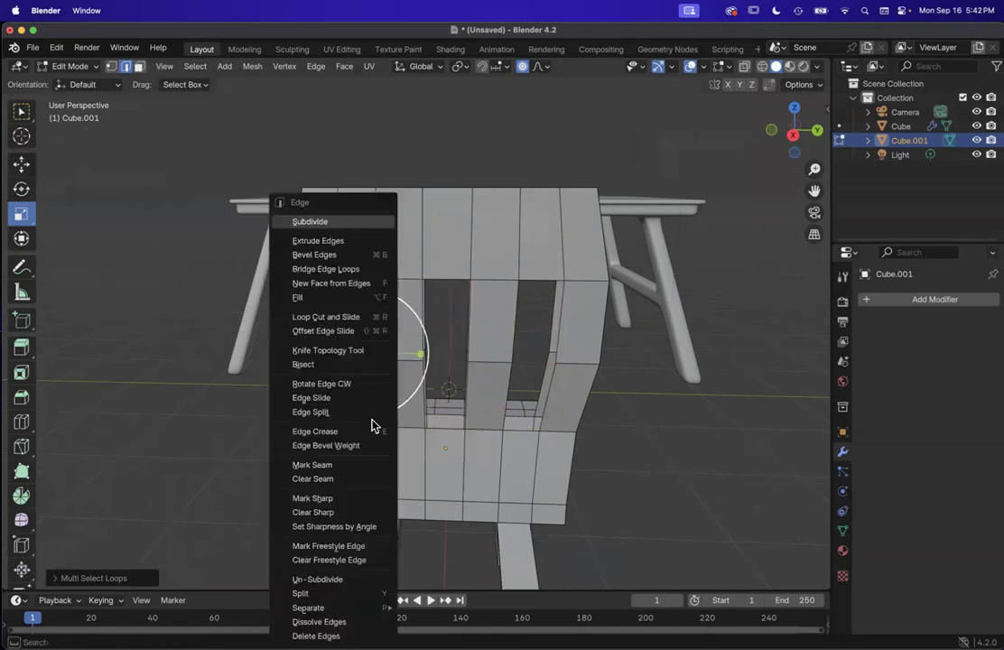
pyautogui.click(353, 271)
# Step: Select the rear and front edge loops of the middle backrest slot and bridge them to close its inner walls
pyautogui.moveTo(437, 459); pyautogui.dragTo(428, 423, button='middle')
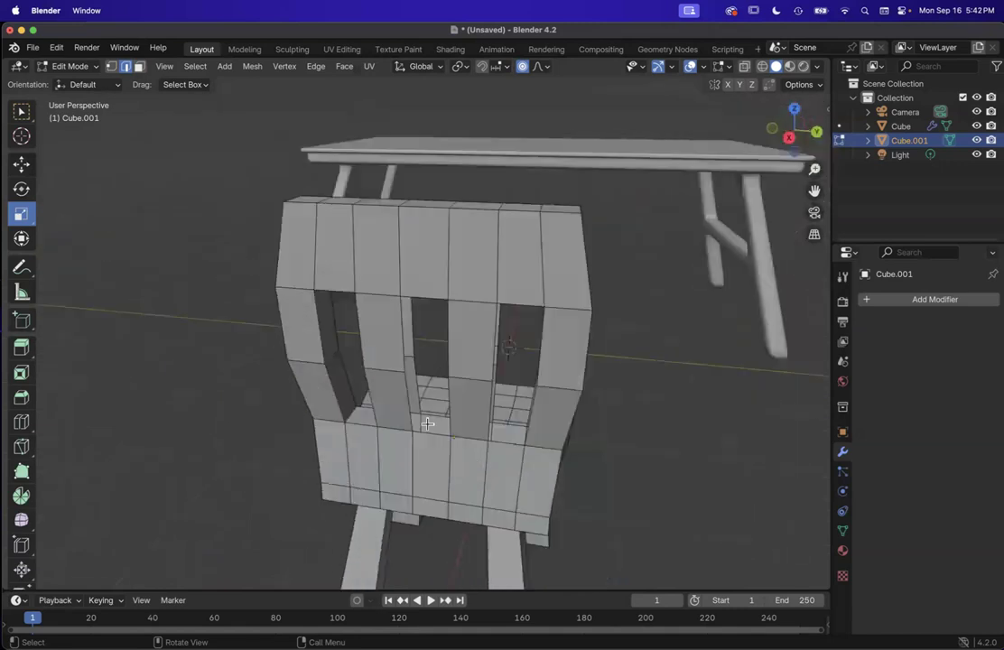
pyautogui.click(432, 435)
pyautogui.keyDown('shift'); pyautogui.click(432, 432); pyautogui.keyUp('shift')
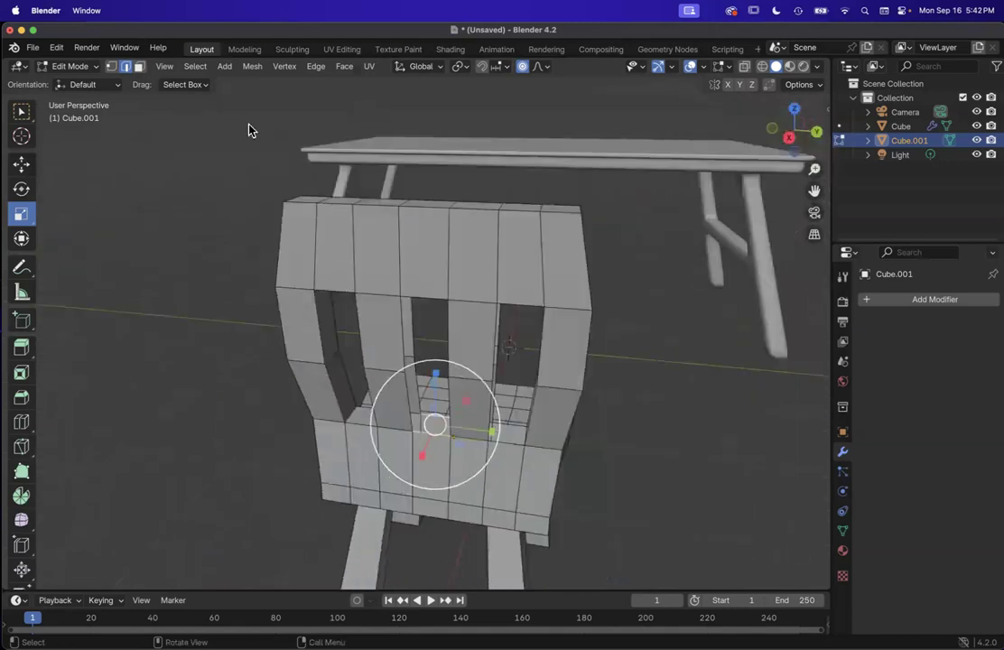
pyautogui.click(195, 66)
pyautogui.moveTo(271, 287)
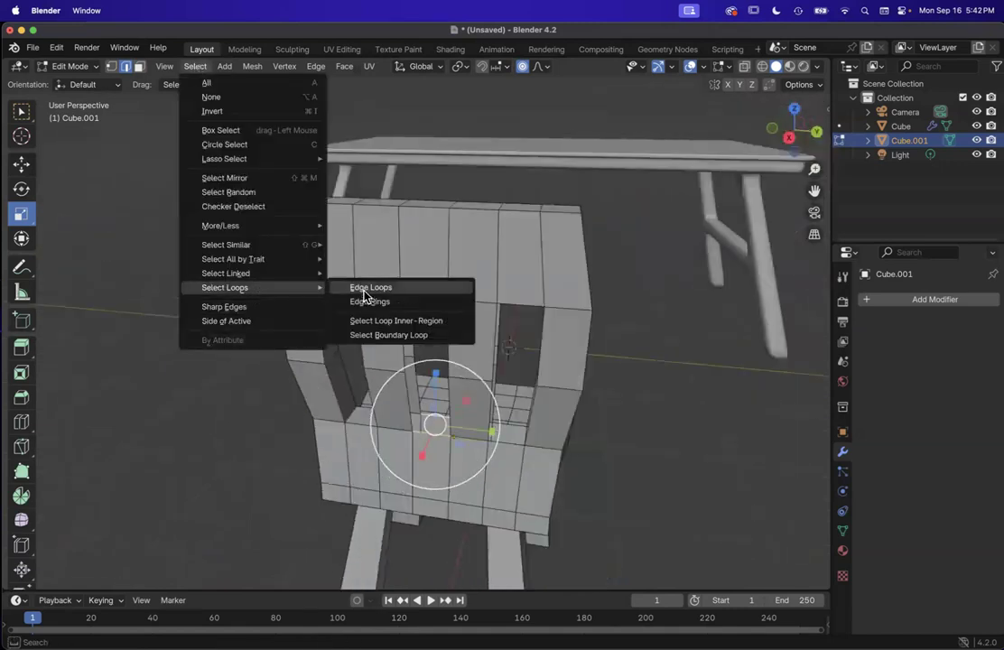
pyautogui.click(361, 284)
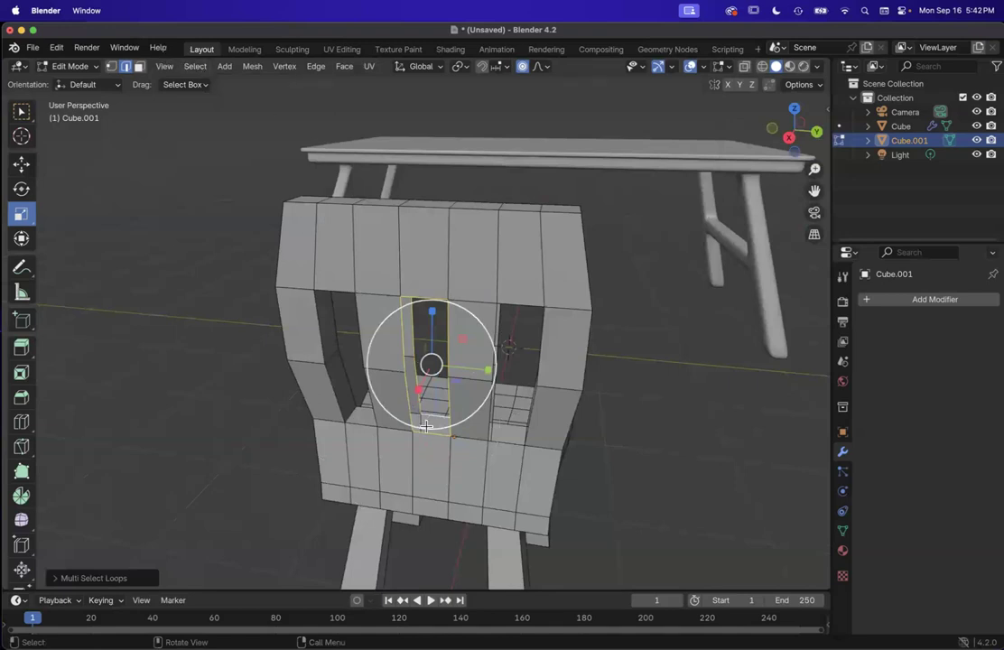
pyautogui.hotkey('ctrl', 'e')
pyautogui.click(419, 279)
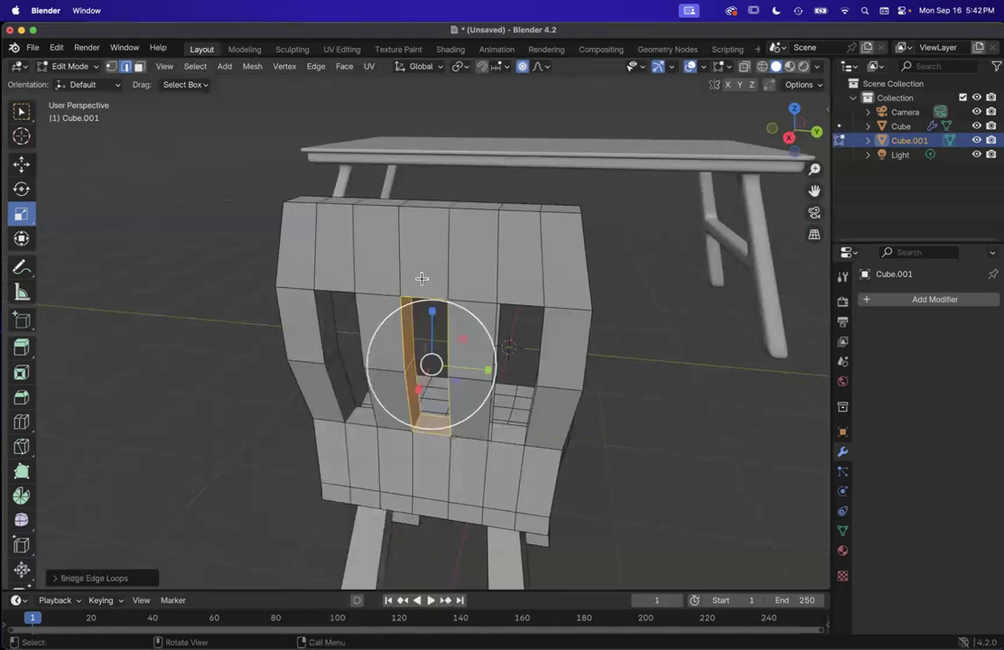
# Step: Bridge the rear and front bottom edges of the right slot, as seen from behind the chair
pyautogui.click(516, 441)
pyautogui.keyDown('shift'); pyautogui.click(499, 448); pyautogui.keyUp('shift')
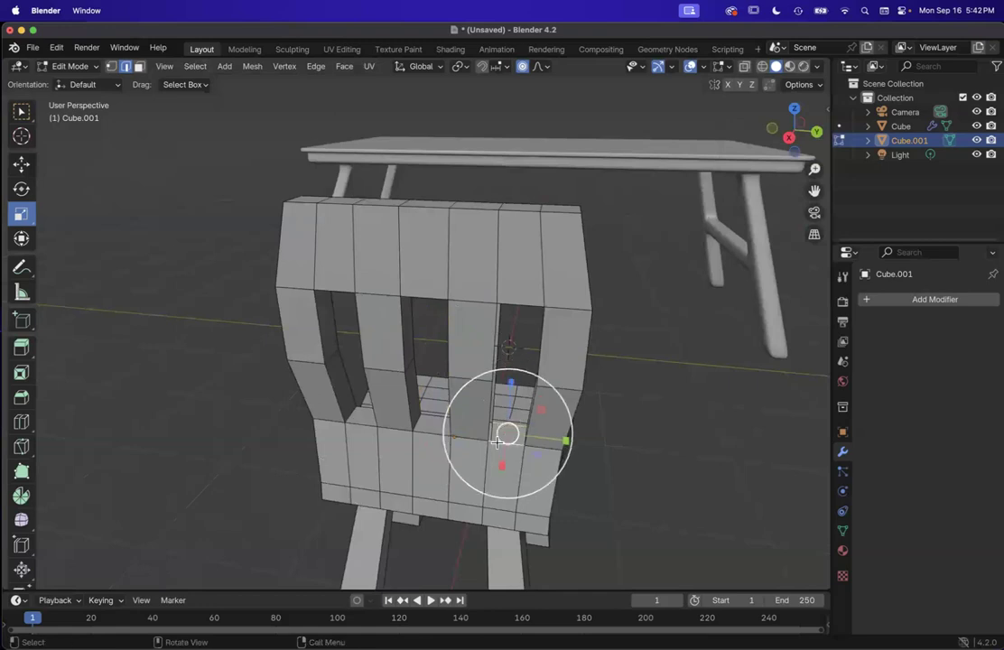
pyautogui.hotkey('ctrl', 'e')
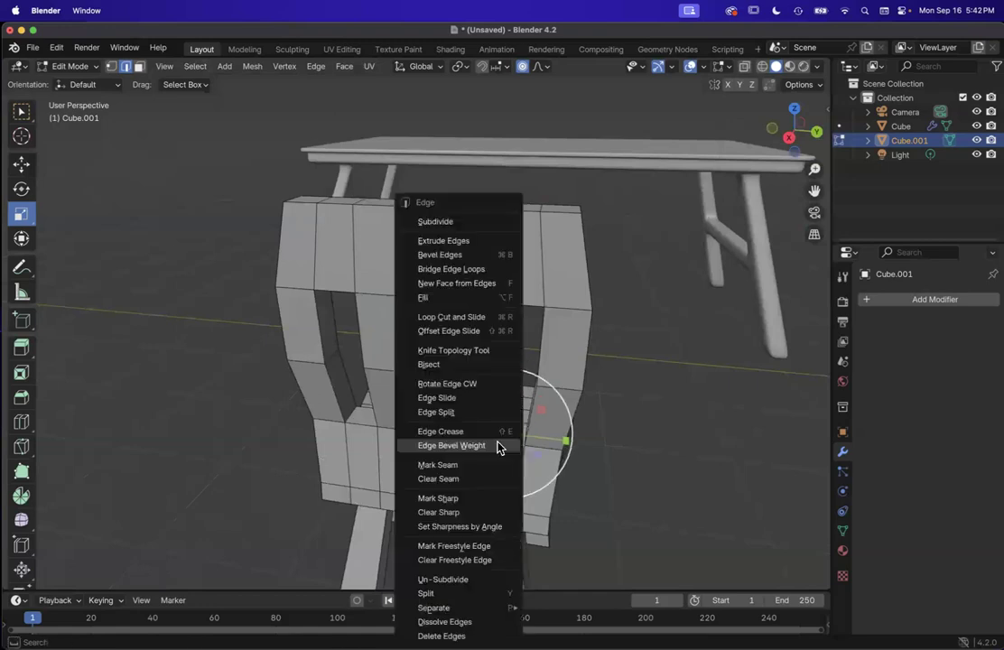
pyautogui.click(456, 269)
# Step: From the front of the chair, select the open edge loop inside the slot that has only its bottom bridged
pyautogui.moveTo(487, 397); pyautogui.dragTo(368, 305, button='middle')
pyautogui.hscroll(10, 617, 444)
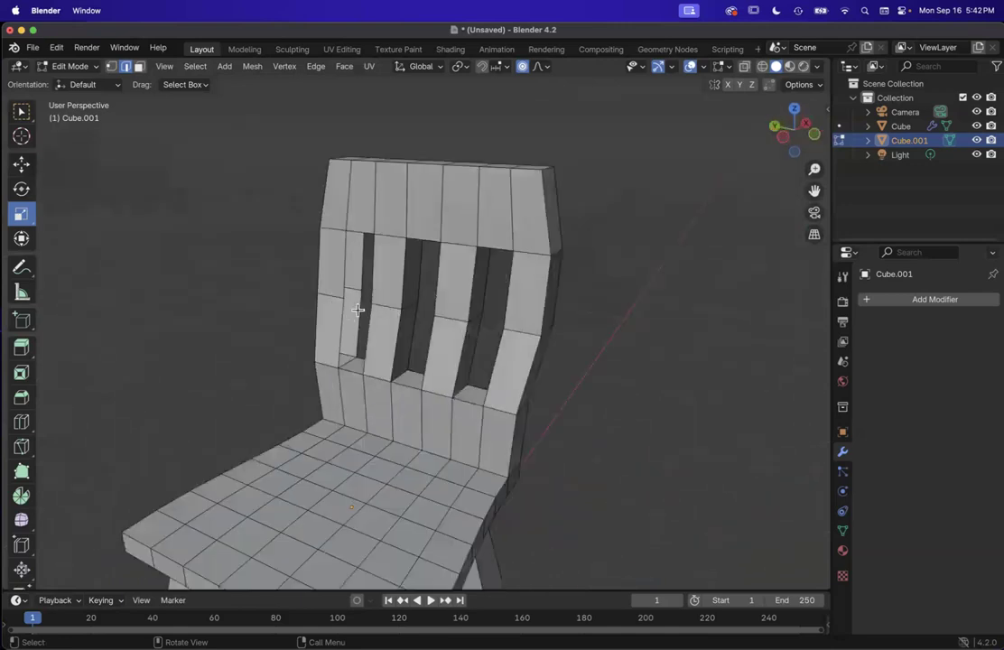
pyautogui.scroll(1, 357, 309)
pyautogui.click(357, 310)
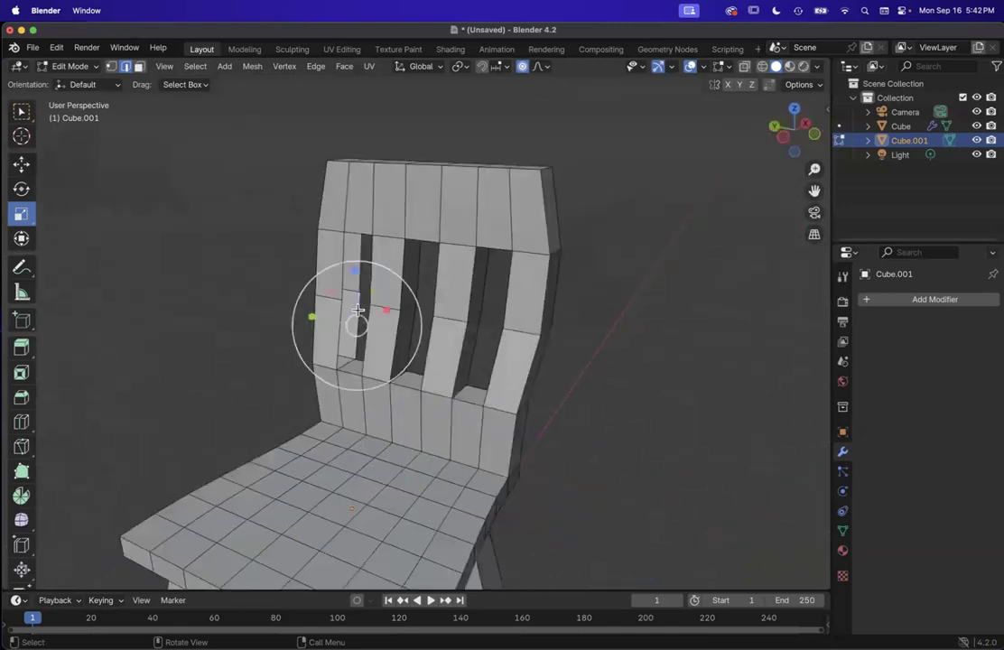
pyautogui.click(195, 66)
pyautogui.moveTo(208, 256)
pyautogui.click(394, 277)
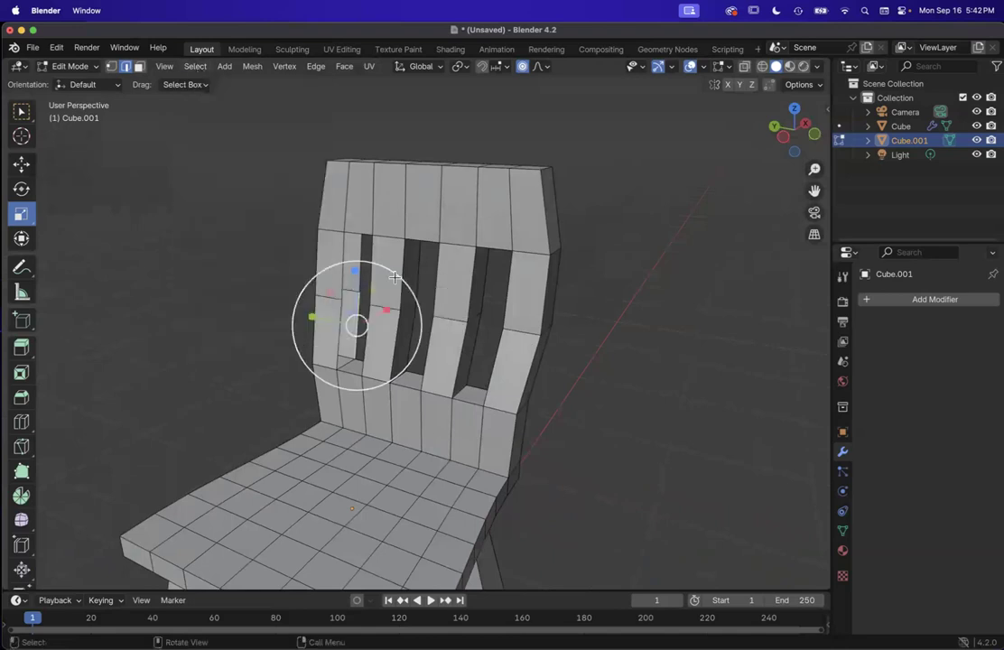
pyautogui.click(195, 67)
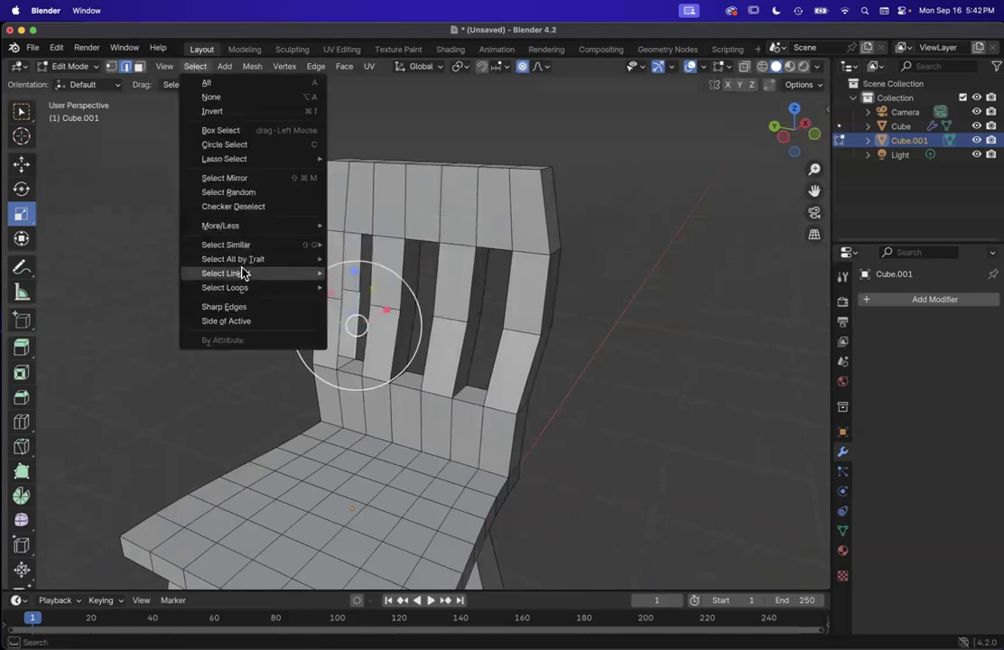
pyautogui.moveTo(242, 288)
pyautogui.click(396, 293)
# Step: Examine the selected open edge loop of the slot from several angles and try to bridge it with Bridge Edge Loops
pyautogui.hscroll(-10, 389, 283)
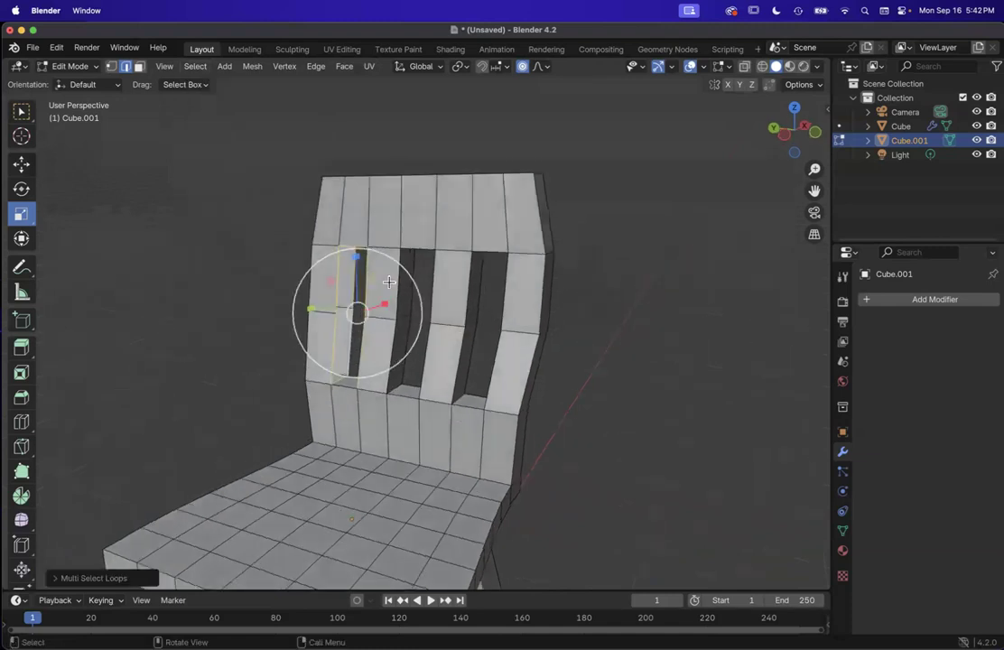
pyautogui.hscroll(10, 388, 282)
pyautogui.hscroll(-15, 388, 283)
pyautogui.scroll(5, 388, 283)
pyautogui.hscroll(10, 388, 283)
pyautogui.scroll(-6, 388, 283)
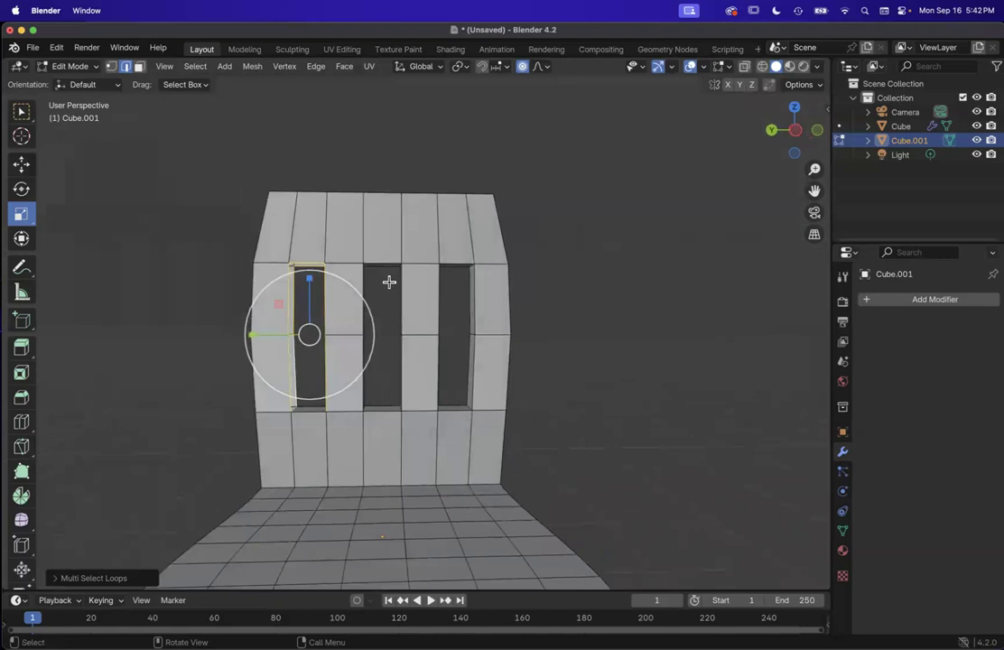
pyautogui.hscroll(-15, 388, 283)
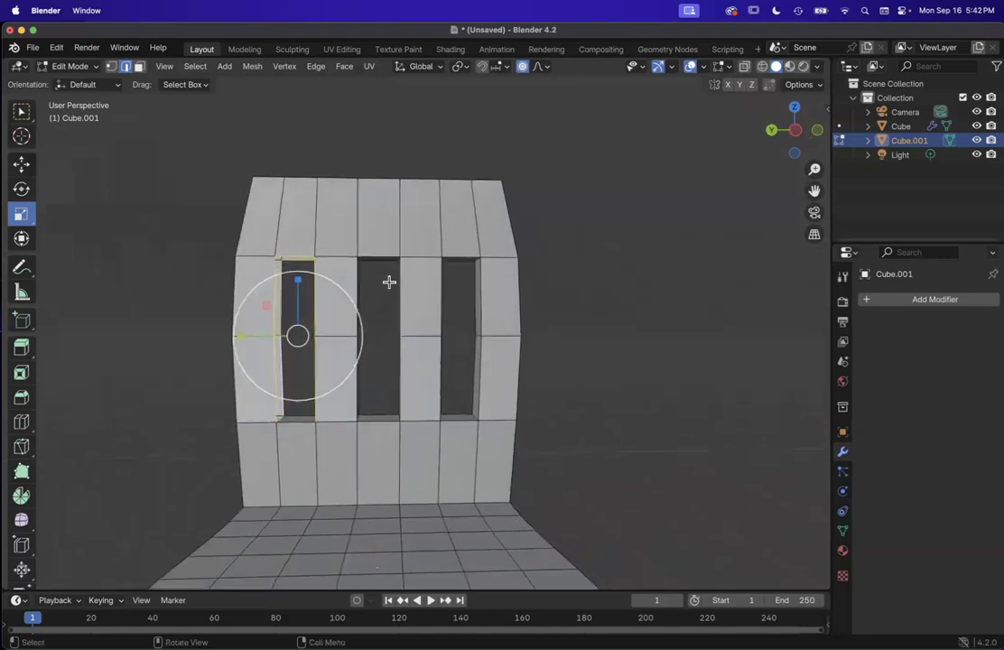
pyautogui.hscroll(15, 388, 282)
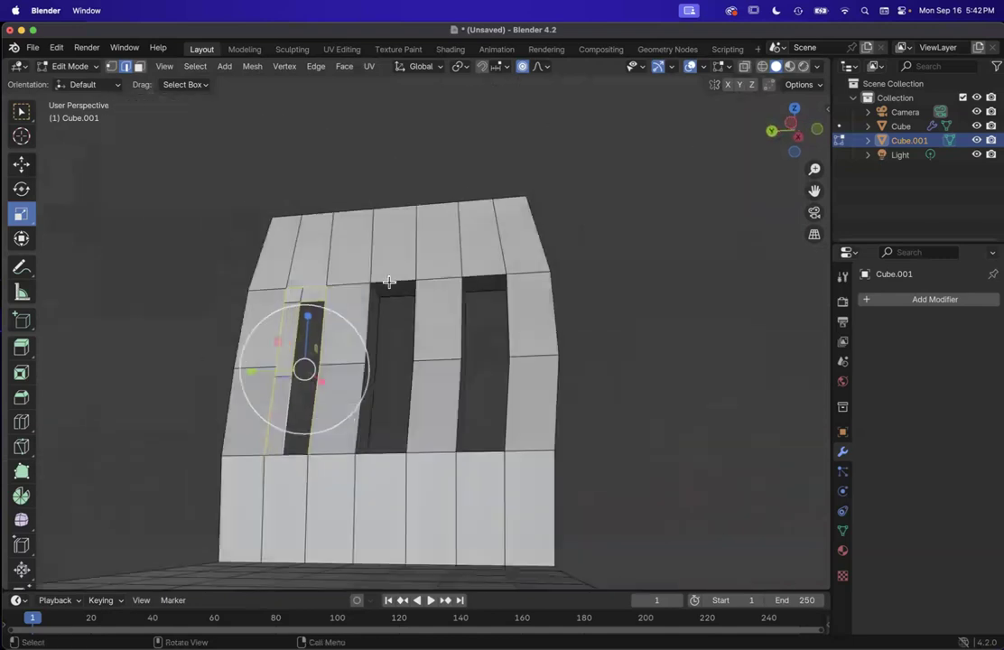
pyautogui.hotkey('ctrl', 'e')
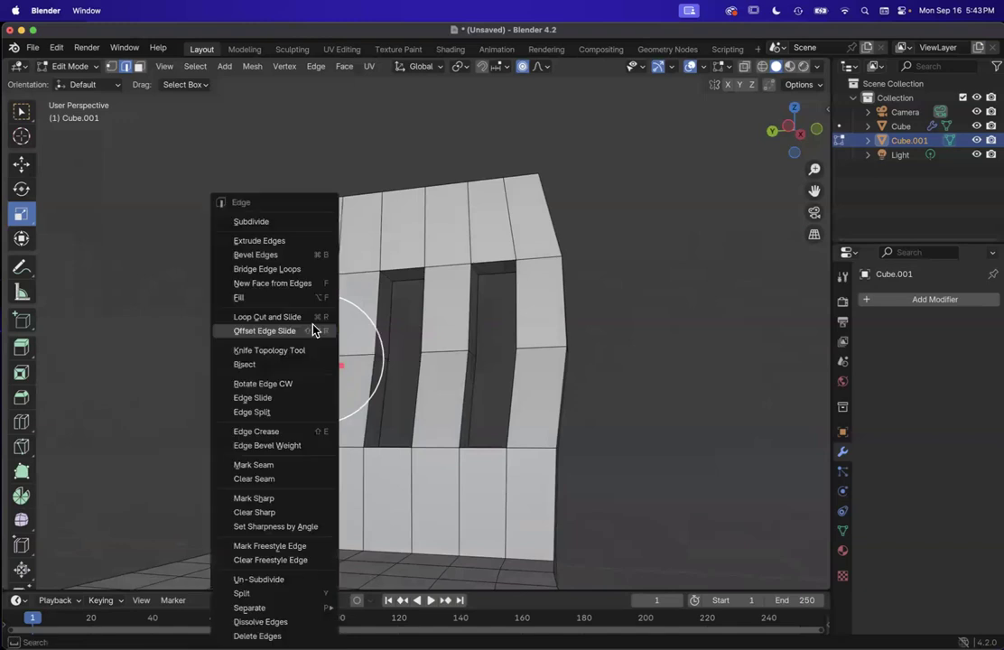
pyautogui.click(304, 272)
pyautogui.hscroll(-15, 365, 347)
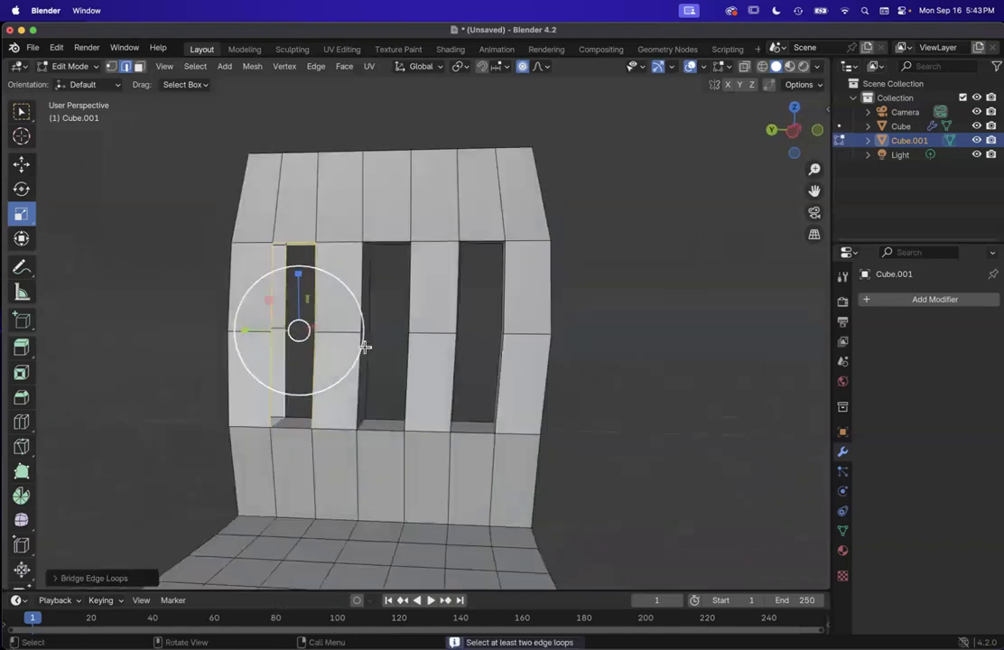
pyautogui.hscroll(20, 365, 347)
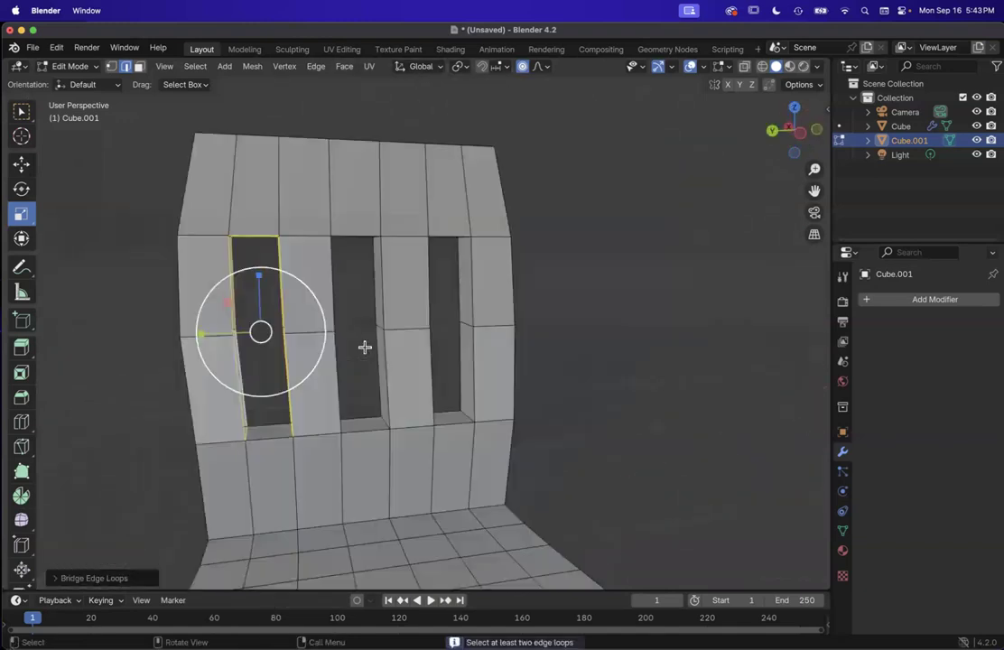
# Step: Undo the failed bridge attempt and loop selections back to the bridged bottom of the remaining open slot
pyautogui.hscroll(-15, 364, 347)
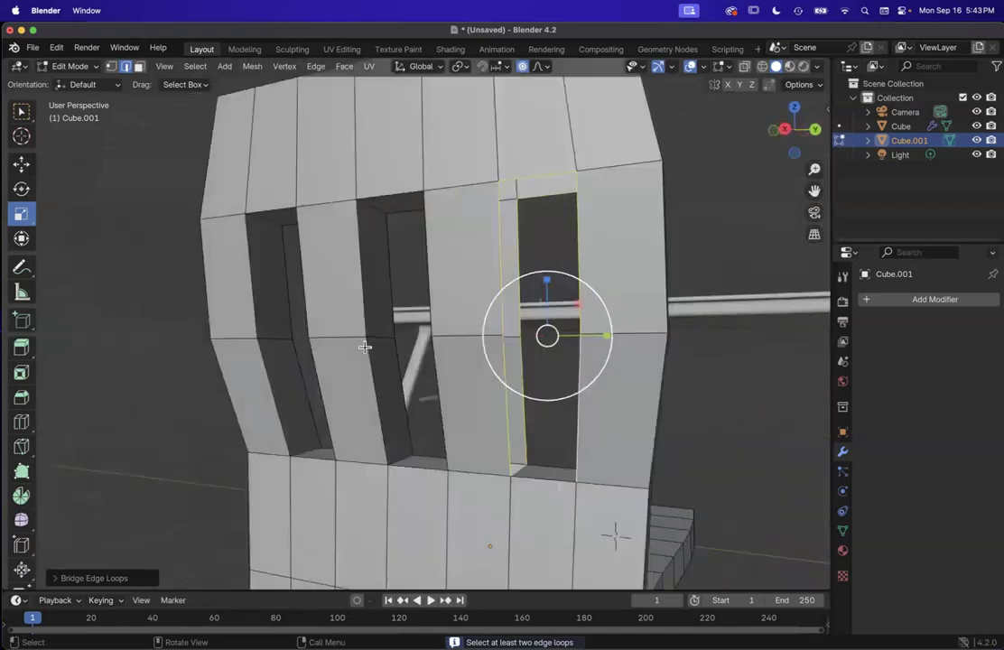
pyautogui.press('super+z')
pyautogui.hscroll(10, 717, 384)
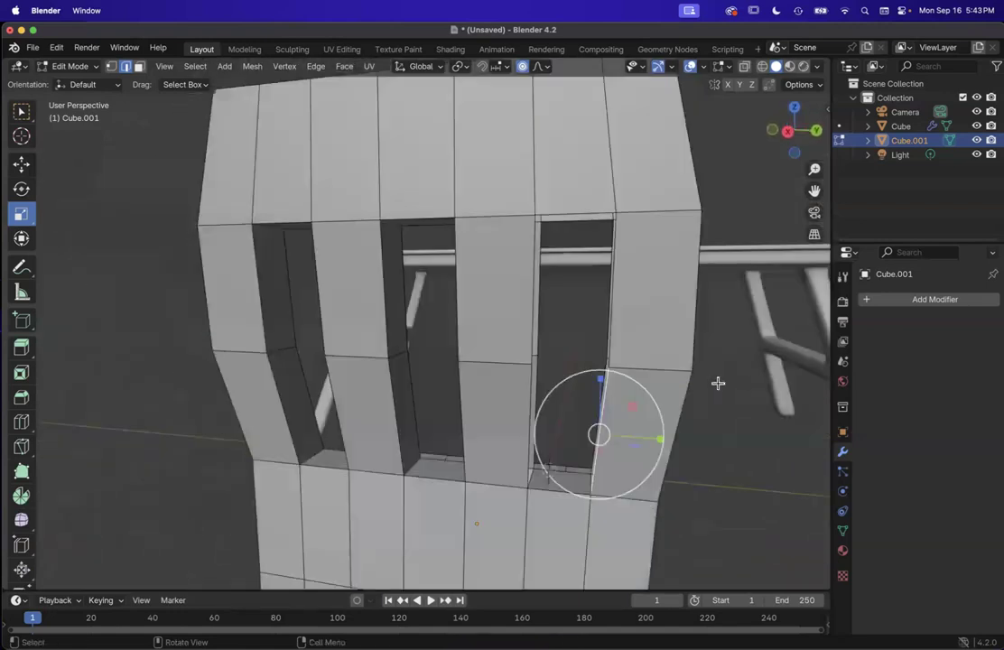
pyautogui.press('super+z')
pyautogui.press('super+z')
pyautogui.press('super+z')
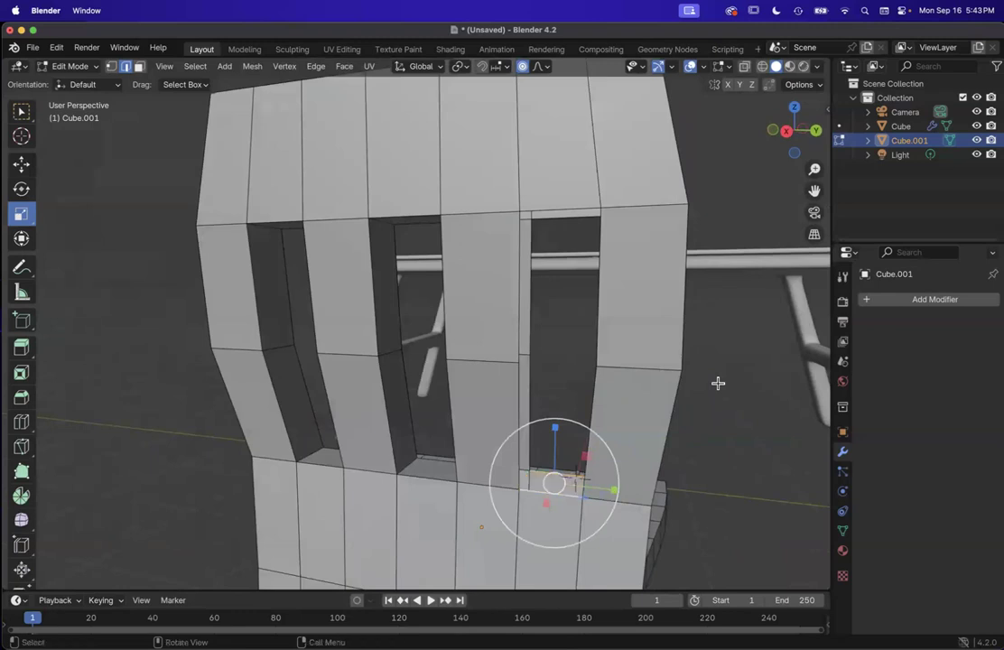
# Step: Expand the bottom-edge selection to the slot's full edge loops and bridge them to close its inner walls
pyautogui.click(195, 66)
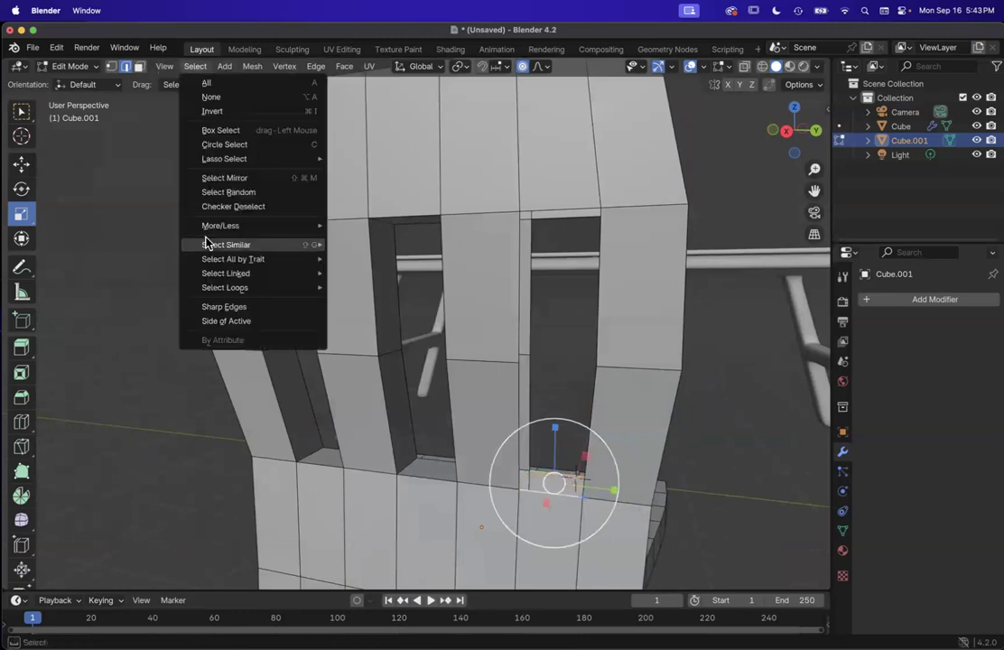
pyautogui.moveTo(225, 289)
pyautogui.click(382, 285)
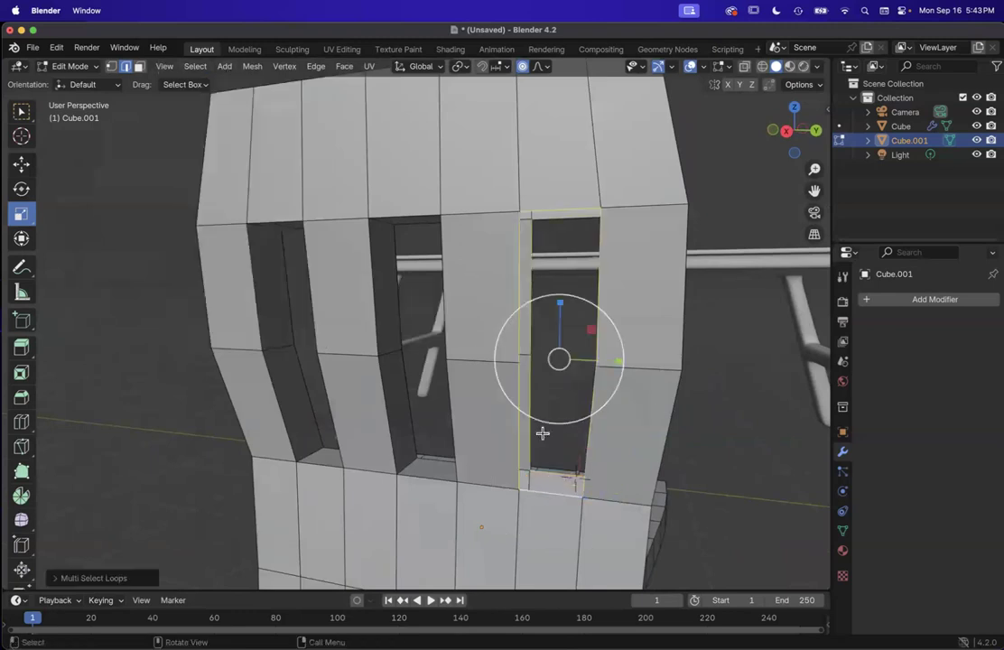
pyautogui.hotkey('ctrl', 'e')
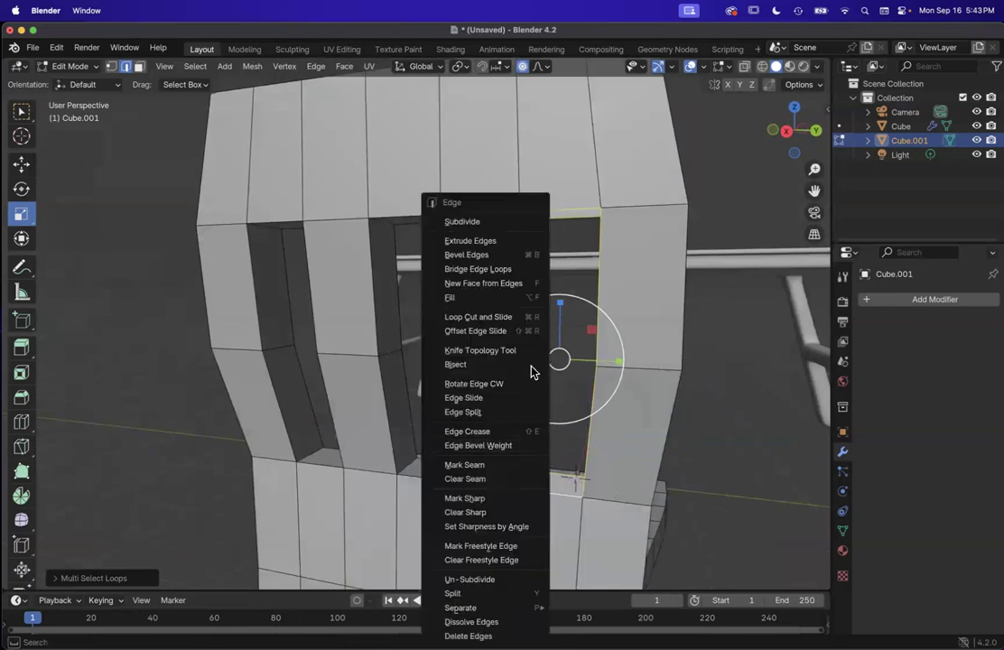
pyautogui.click(506, 270)
pyautogui.scroll(-4, 534, 413)
pyautogui.hscroll(15, 534, 413)
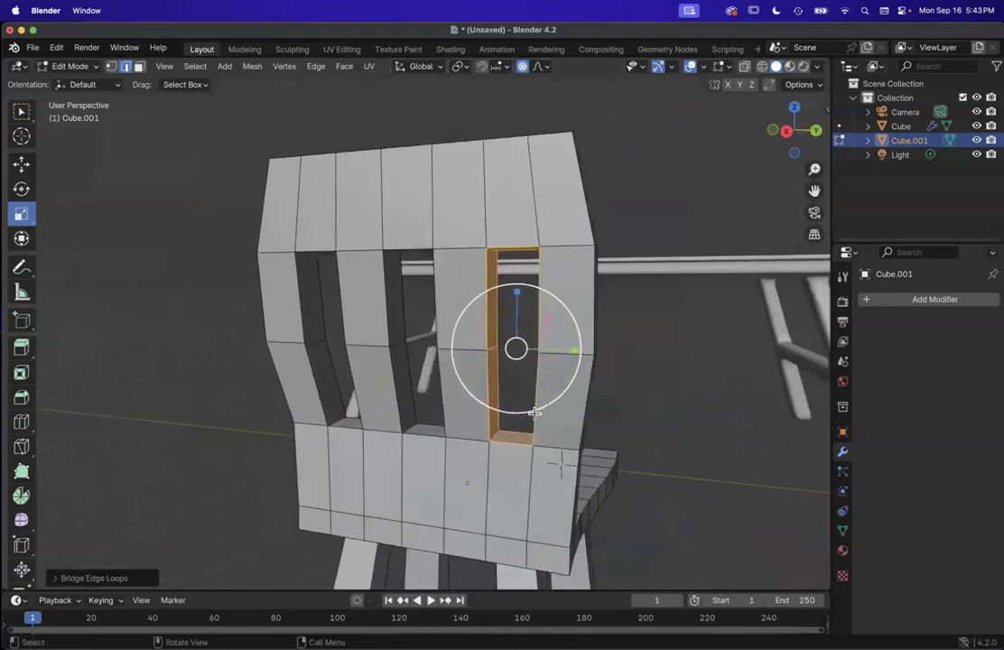
# Step: Return to Object Mode, select the chair and add a Subdivision Surface modifier to it
pyautogui.hscroll(15, 552, 412)
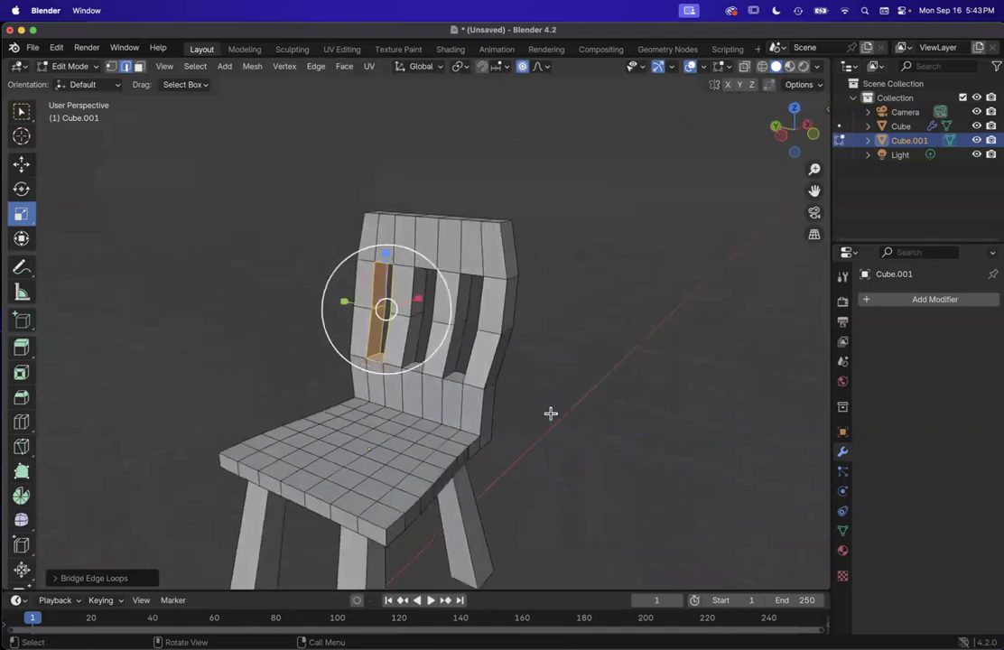
pyautogui.hscroll(15, 555, 415)
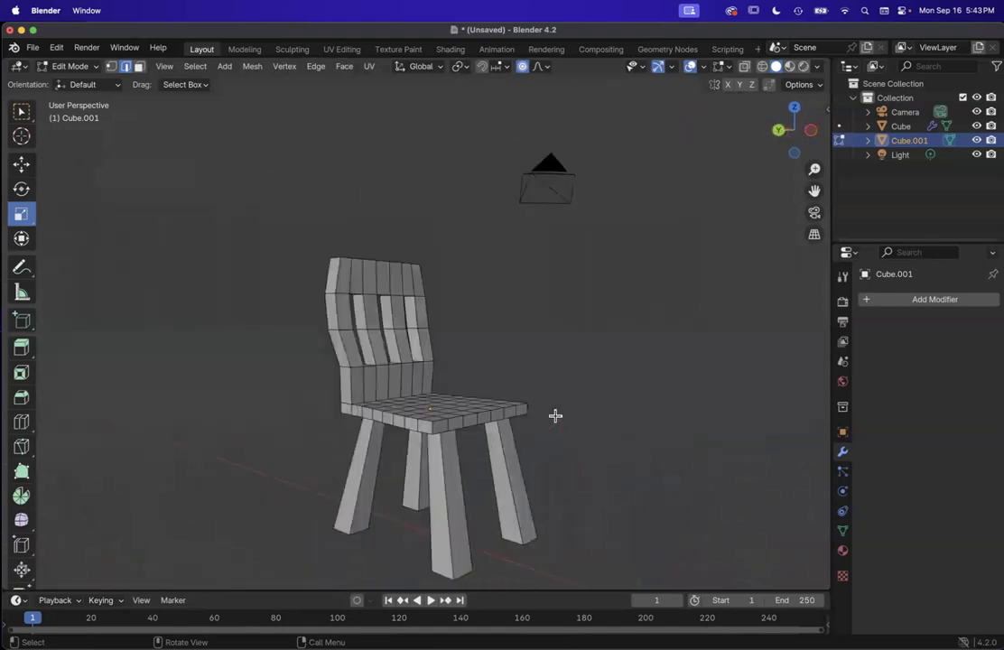
pyautogui.click(67, 66)
pyautogui.click(77, 83)
pyautogui.hscroll(10, 496, 294)
pyautogui.click(605, 390)
pyautogui.click(474, 383)
pyautogui.hscroll(6, 473, 383)
pyautogui.click(865, 300)
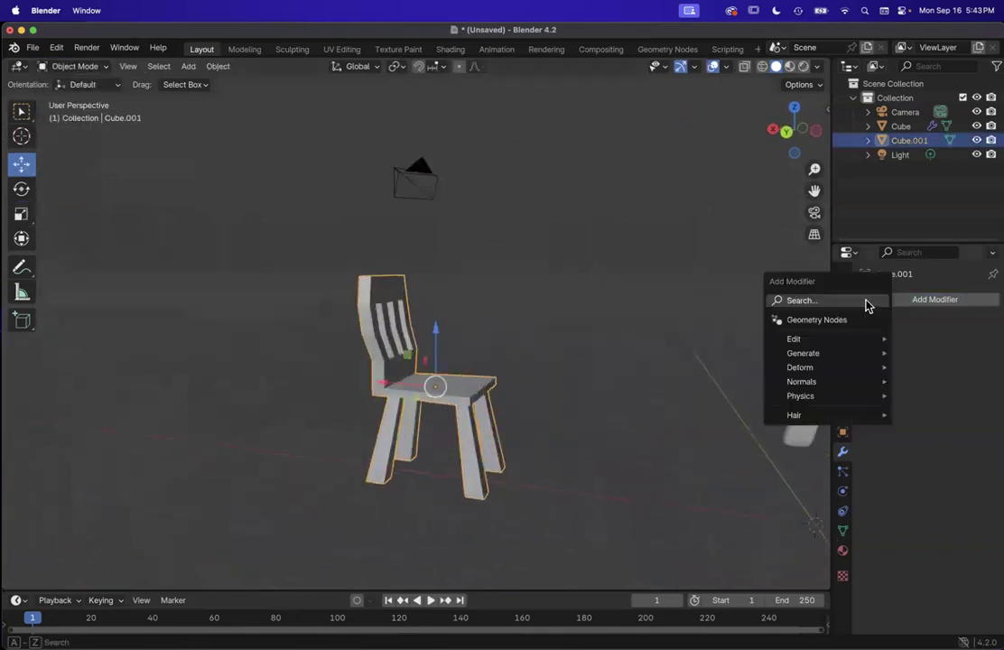
pyautogui.click(864, 301)
pyautogui.click(780, 331)
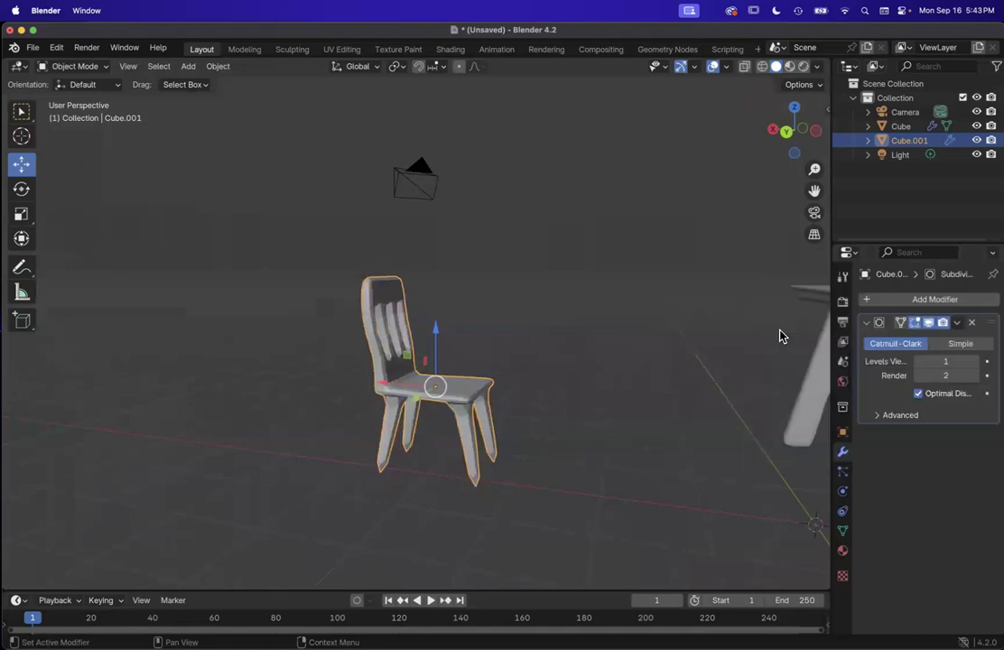
# Step: Set the chair's subdivision to Simple and add a second, Catmull-Clark Subdivision Surface modifier with viewport level 2
pyautogui.hscroll(5, 538, 419)
pyautogui.hscroll(8, 538, 418)
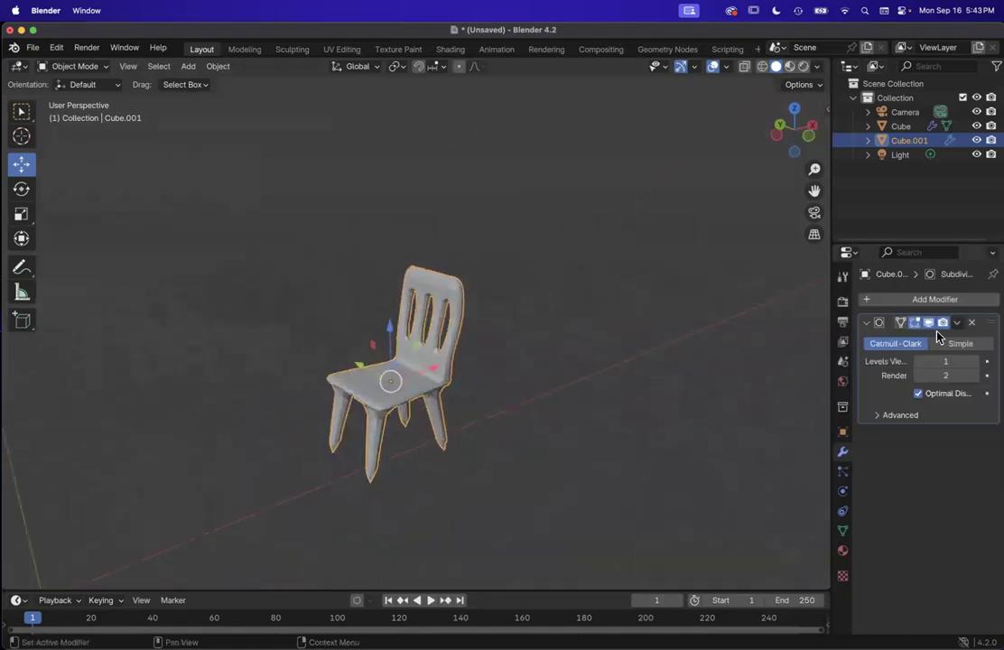
pyautogui.click(957, 344)
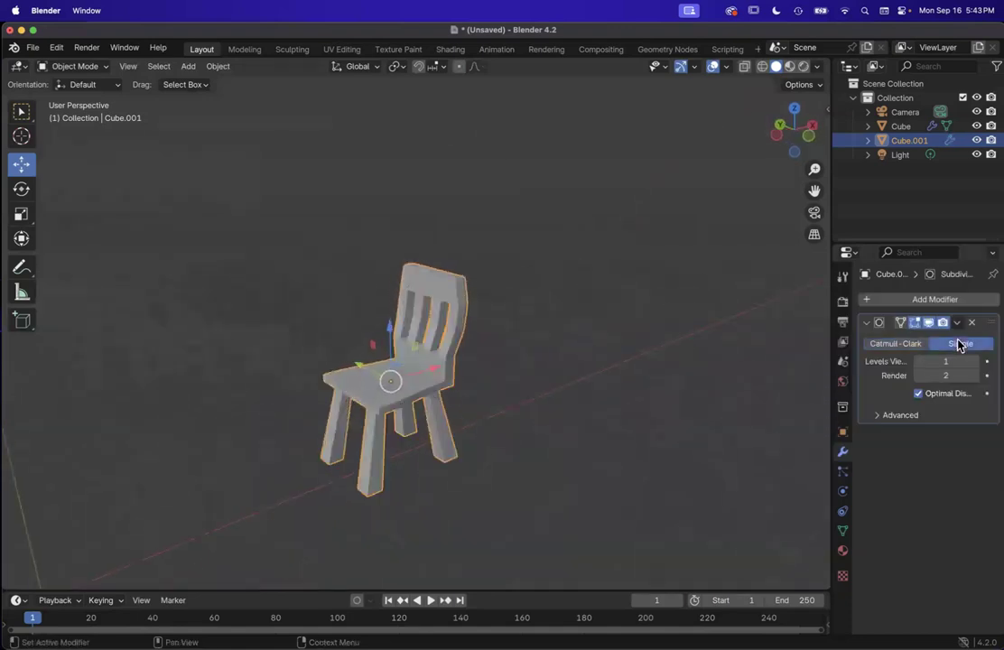
pyautogui.click(926, 301)
pyautogui.click(920, 297)
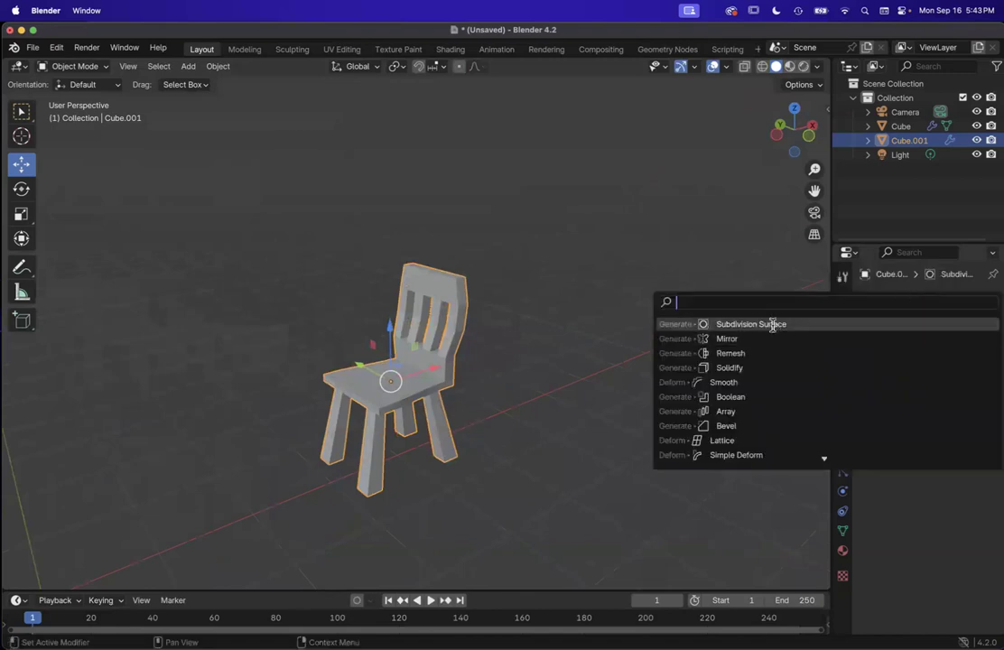
pyautogui.click(773, 325)
pyautogui.scroll(1, 401, 395)
pyautogui.moveTo(402, 395); pyautogui.dragTo(403, 394, button='middle')
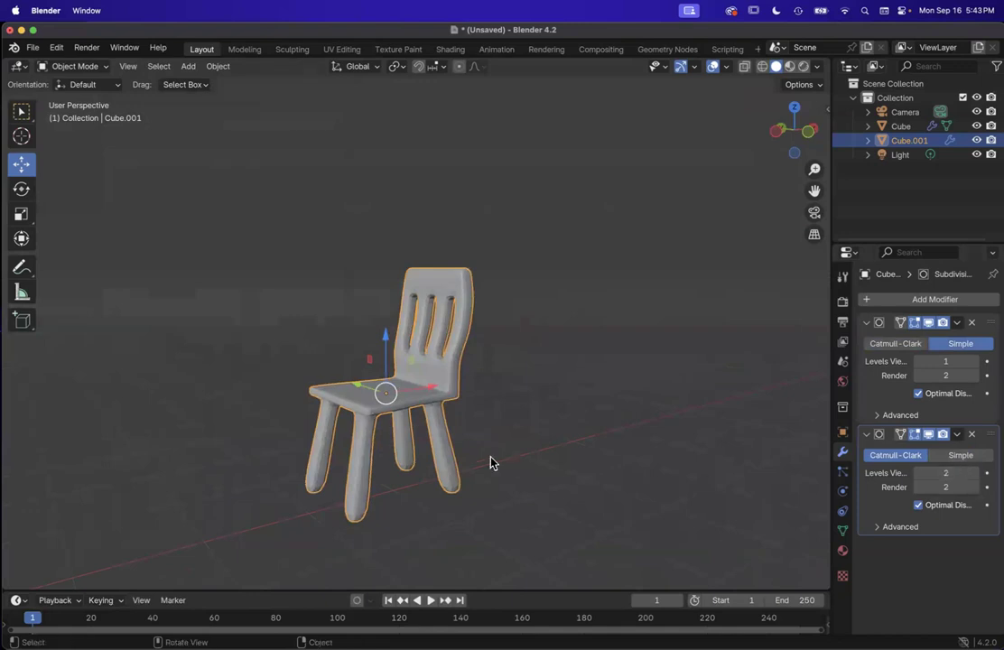
# Step: Examine the smoothed chair's legs and backrest from several angles in Object Mode and Edit Mode
pyautogui.moveTo(491, 459); pyautogui.dragTo(478, 471, button='middle')
pyautogui.click(301, 495)
pyautogui.moveTo(301, 495); pyautogui.dragTo(392, 482, button='middle')
pyautogui.click(392, 482)
pyautogui.click(78, 69)
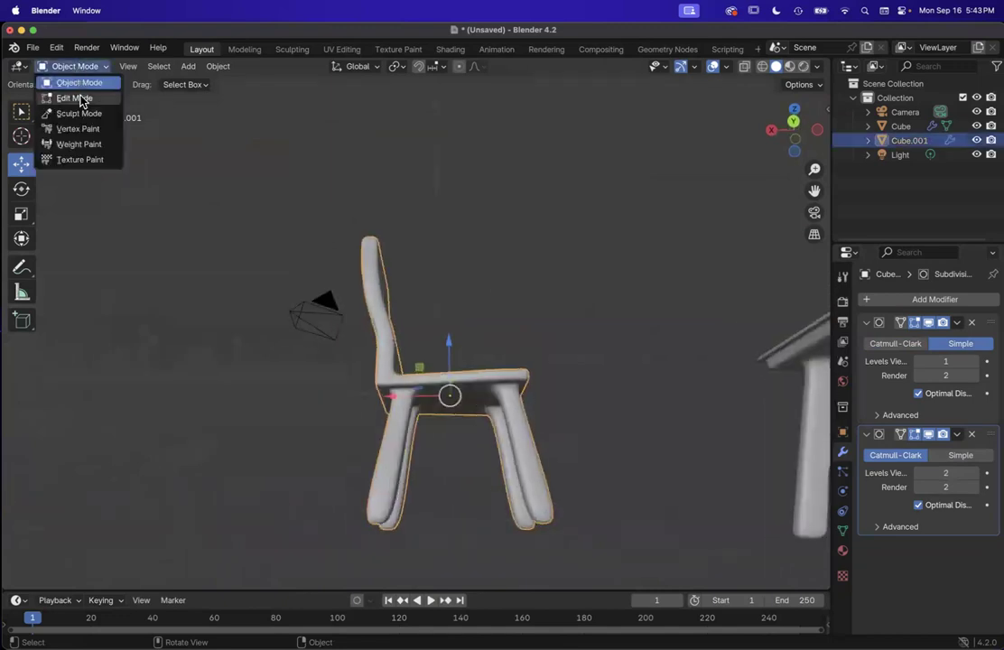
pyautogui.click(80, 98)
pyautogui.moveTo(224, 217); pyautogui.dragTo(530, 490, button='middle')
pyautogui.moveTo(495, 544); pyautogui.dragTo(495, 544, button='middle')
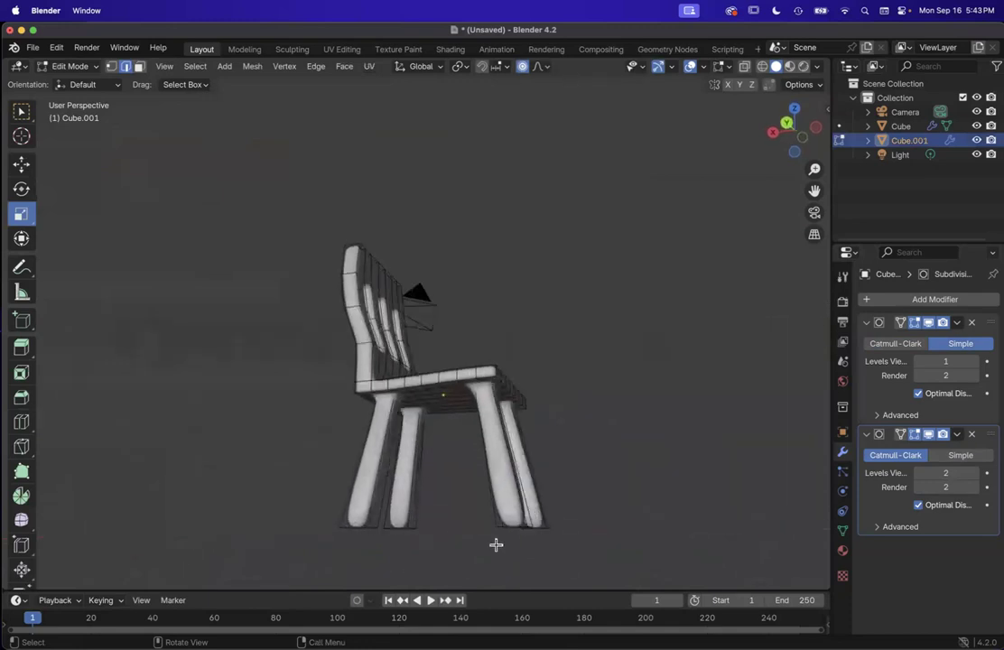
pyautogui.moveTo(499, 482); pyautogui.dragTo(499, 482, button='middle')
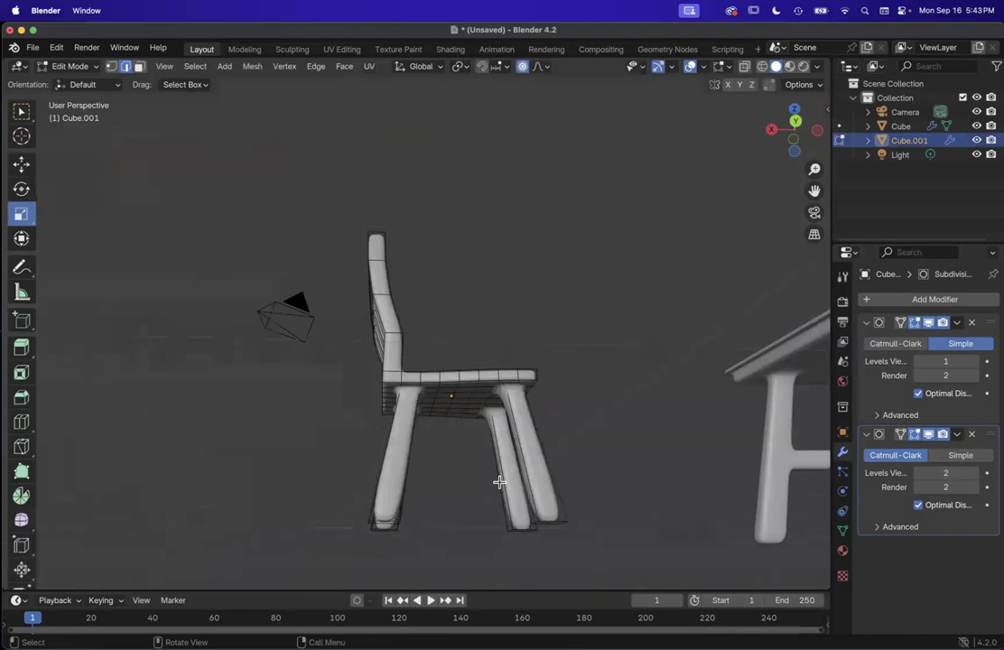
pyautogui.moveTo(557, 521); pyautogui.dragTo(266, 270, button='middle')
pyautogui.click(72, 66)
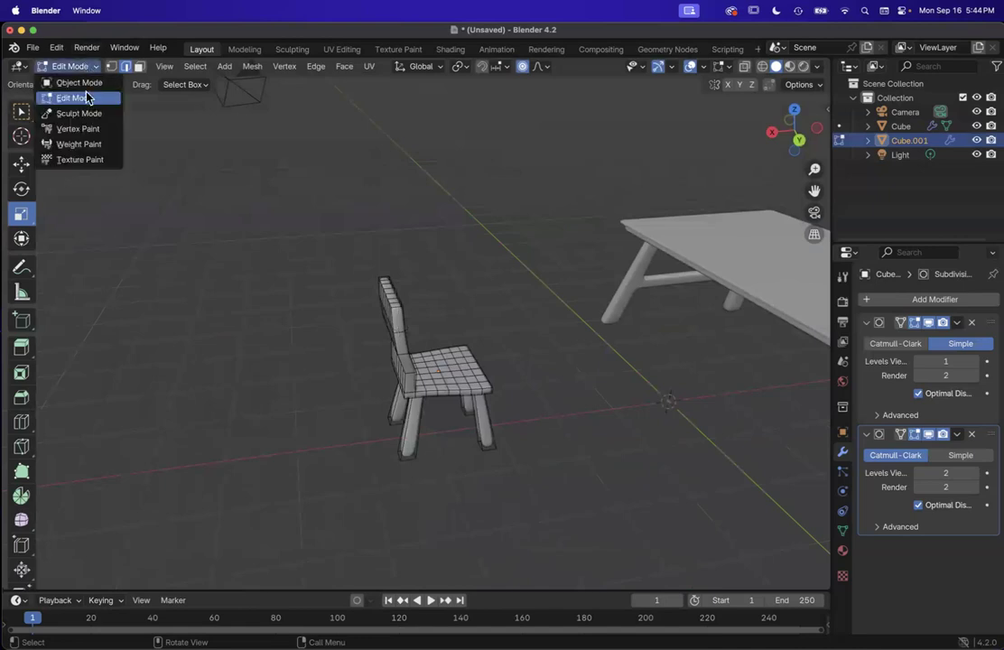
pyautogui.click(79, 84)
# Step: Select the chair and move it along the X axis up to the table
pyautogui.moveTo(181, 257); pyautogui.dragTo(332, 363, button='middle')
pyautogui.click(409, 357)
pyautogui.moveTo(371, 369); pyautogui.dragTo(592, 370)
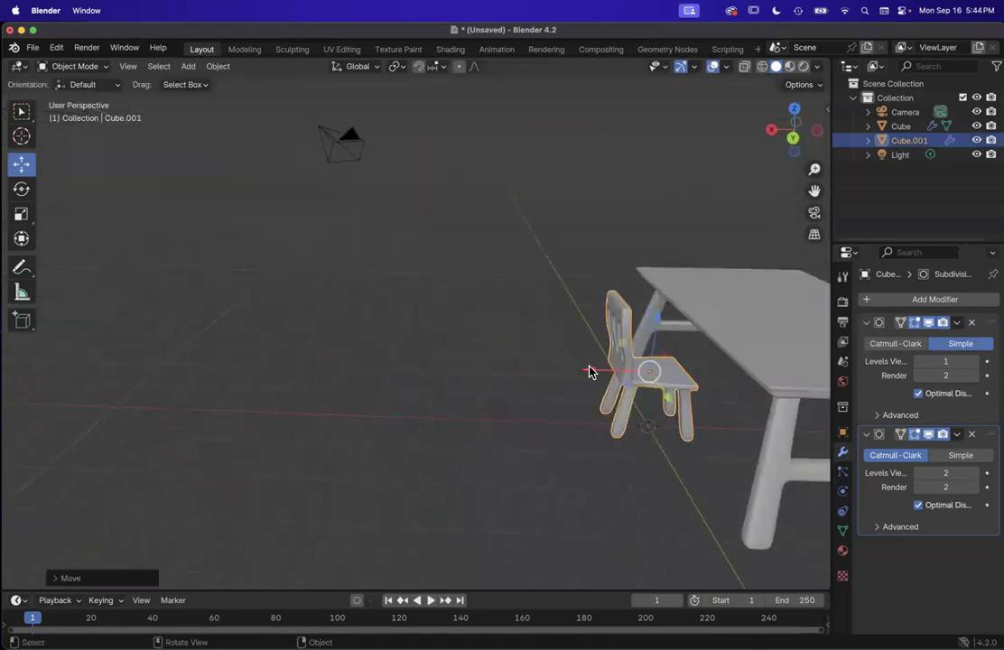
# Step: Scale the chair up uniformly to better match the size of the table
pyautogui.hscroll(-5, 590, 371)
pyautogui.hscroll(-5, 590, 371)
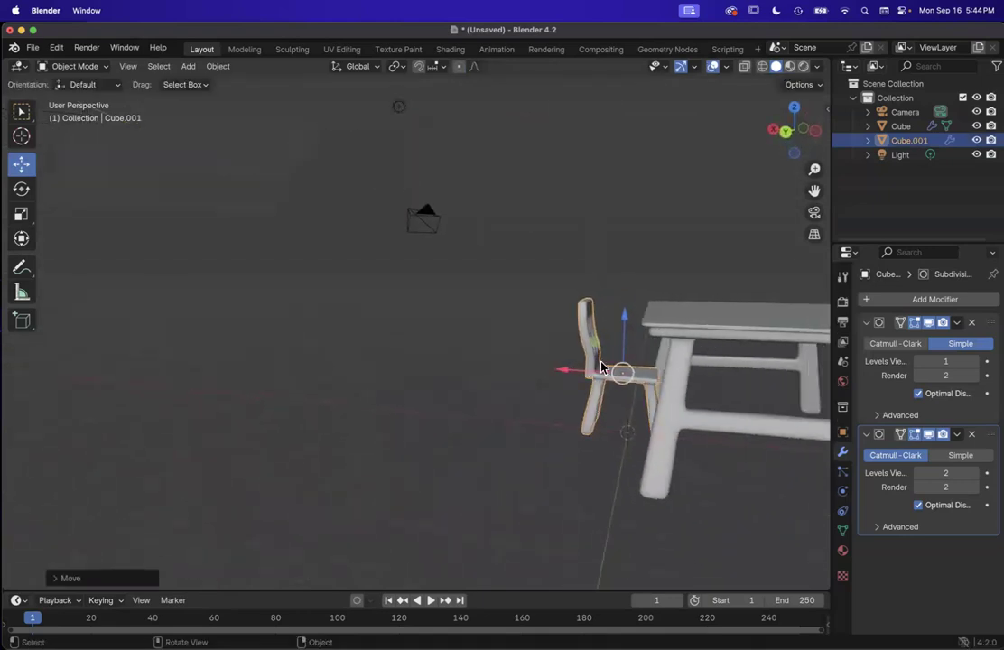
pyautogui.hotkey('shift', 'space')
pyautogui.press('s')
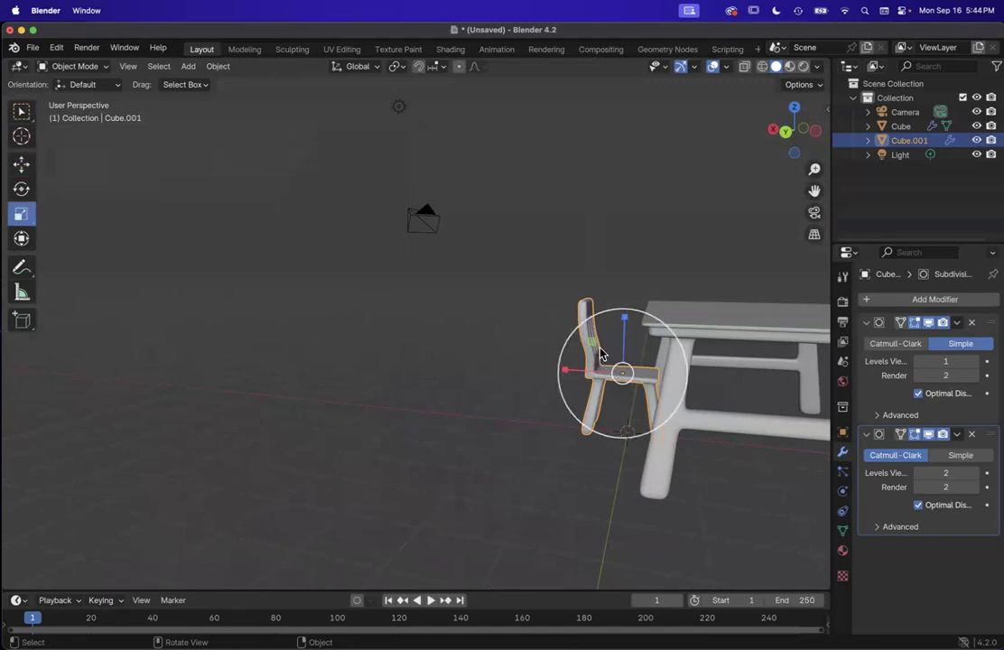
pyautogui.moveTo(610, 335); pyautogui.dragTo(600, 321)
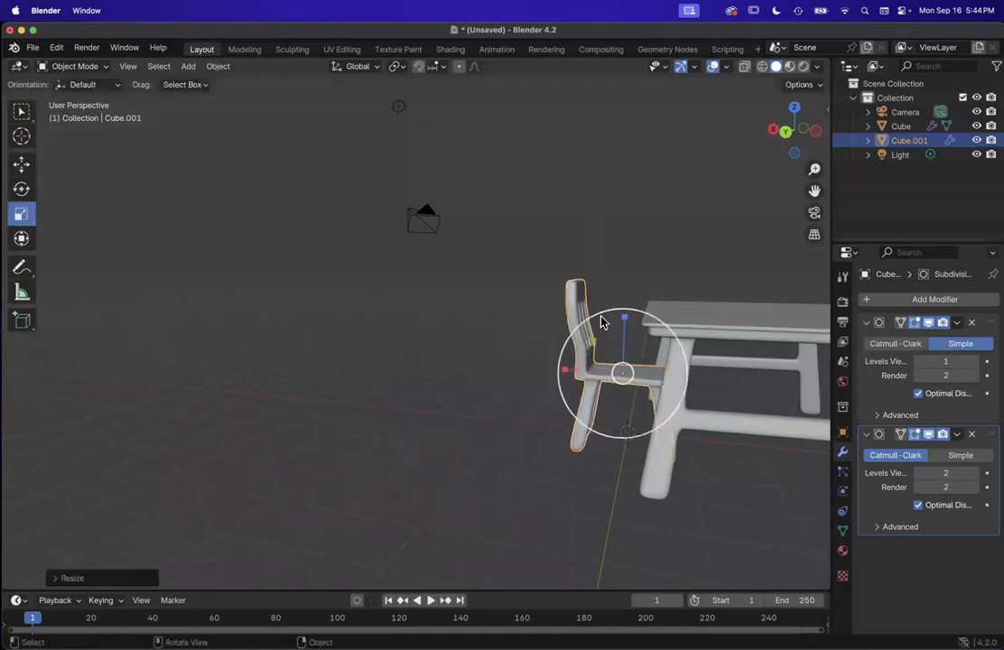
# Step: In the back view, raise the chair along Z until its feet are level with the table's feet
pyautogui.hscroll(-3, 601, 322)
pyautogui.hscroll(-3, 601, 321)
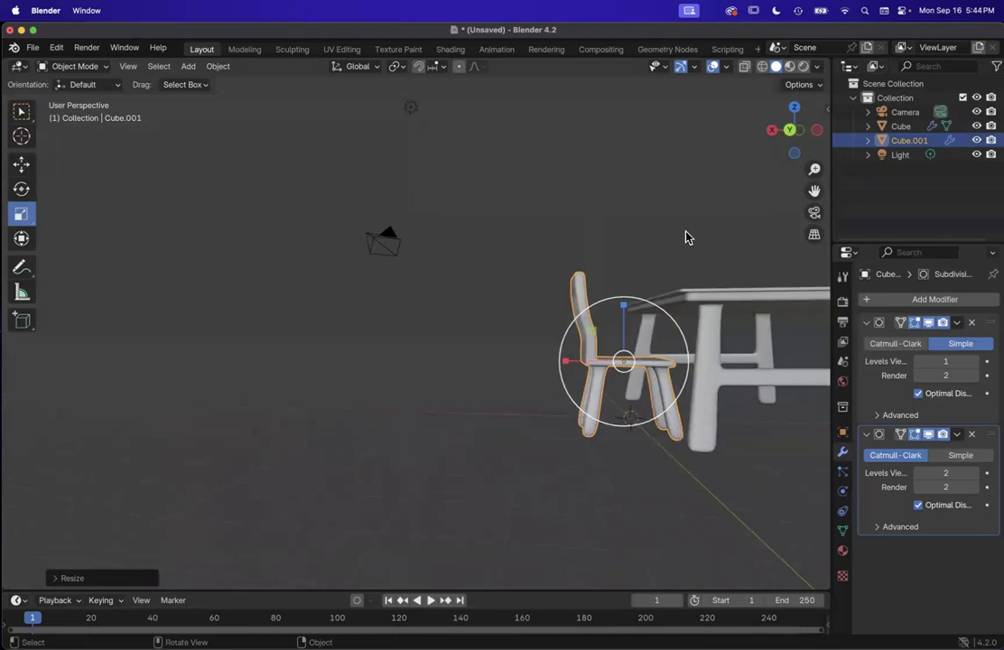
pyautogui.hscroll(-8, 692, 341)
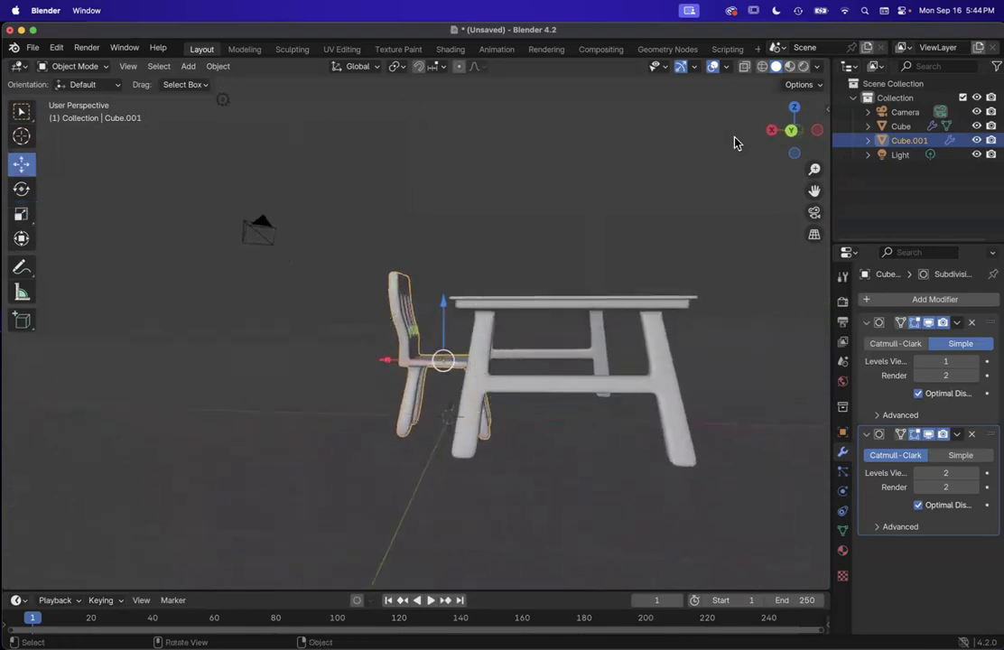
pyautogui.click(791, 130)
pyautogui.moveTo(443, 301); pyautogui.dragTo(443, 277)
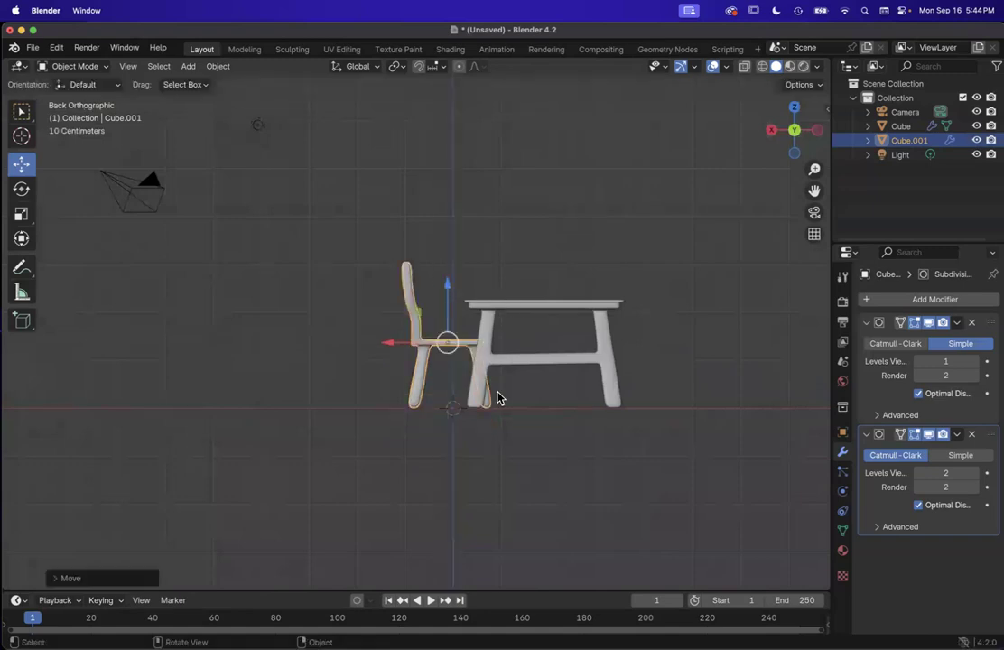
# Step: Move the chair along the negative Y axis toward one end of the table's long side
pyautogui.hscroll(-10, 511, 424)
pyautogui.scroll(4, 511, 424)
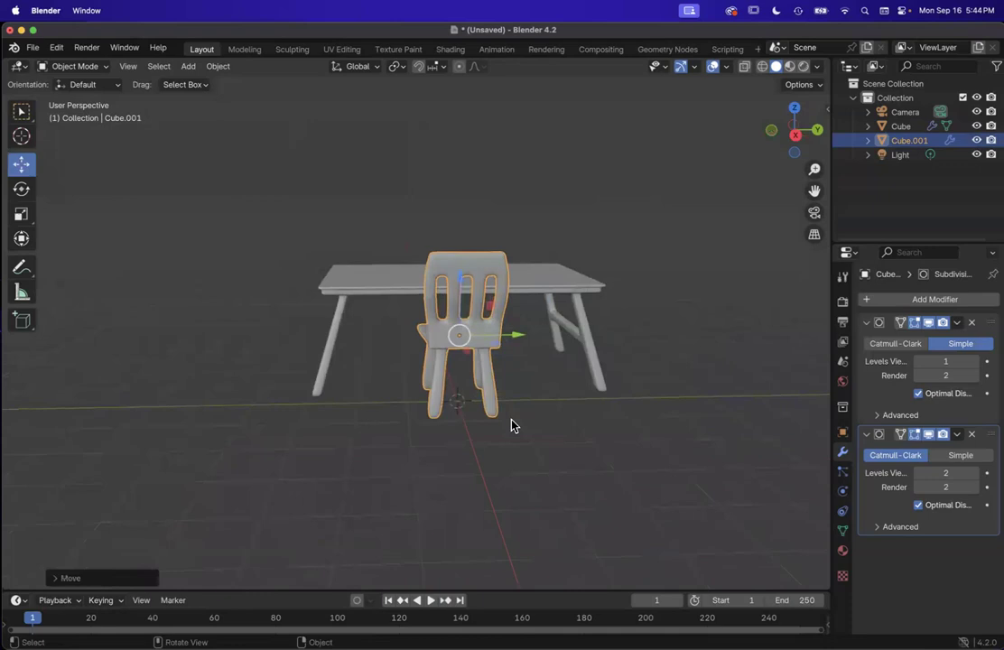
pyautogui.keyDown('shift'); pyautogui.scroll(5, 511, 424); pyautogui.keyUp('shift')
pyautogui.moveTo(478, 432); pyautogui.dragTo(414, 438)
pyautogui.hscroll(-8, 414, 439)
pyautogui.hscroll(7, 414, 439)
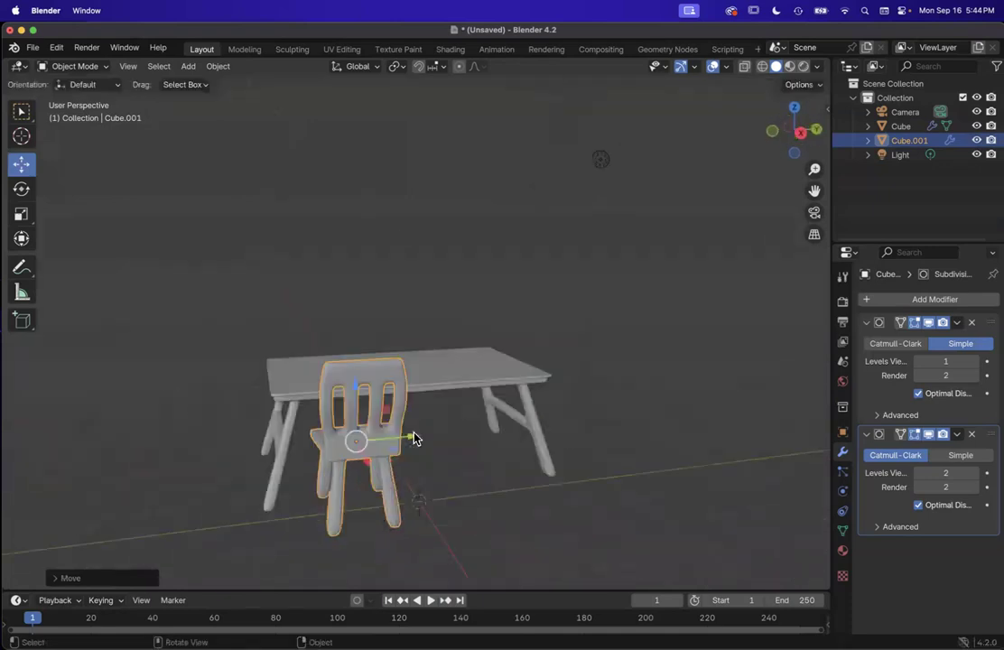
# Step: Duplicate the chair in place, and duplicate it again about 2.38 m along Y on the same side of the table
pyautogui.hscroll(5, 414, 438)
pyautogui.scroll(5, 414, 439)
pyautogui.hscroll(-2, 414, 438)
pyautogui.hscroll(2, 415, 439)
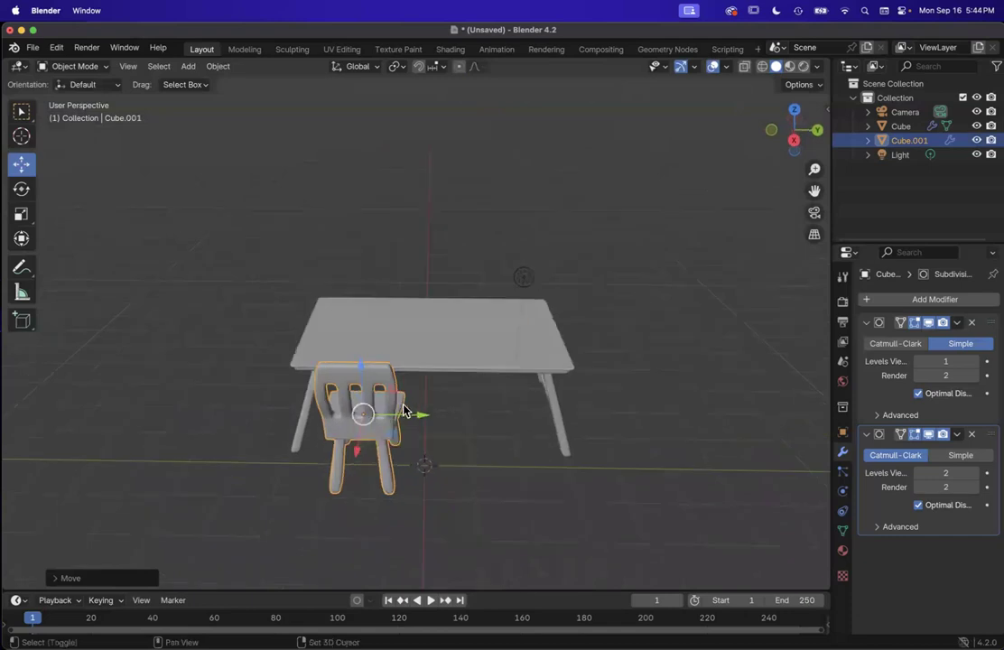
pyautogui.hotkey('shift', 'd')
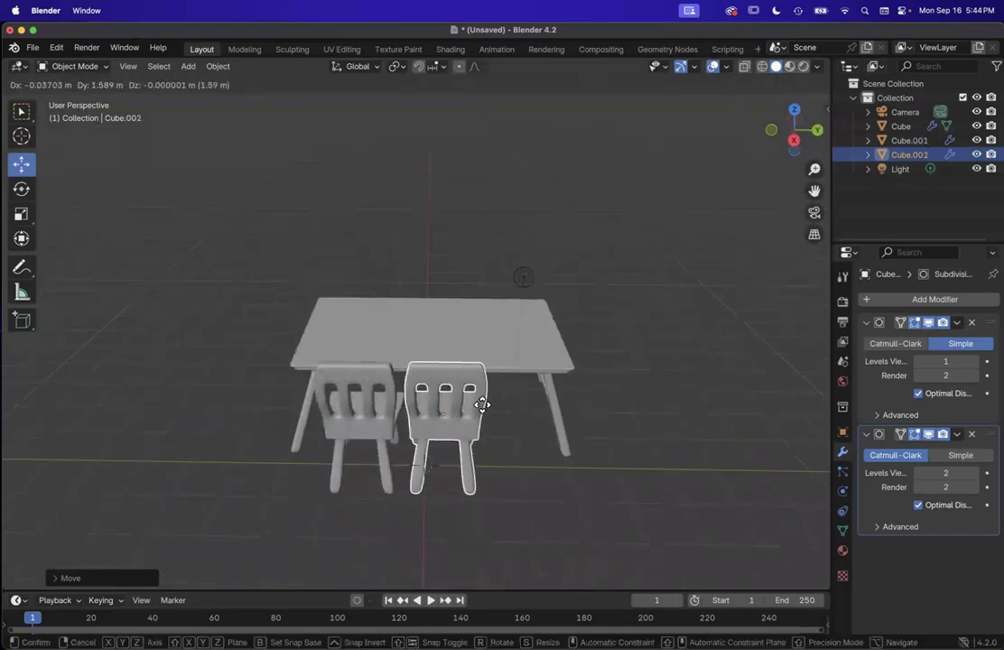
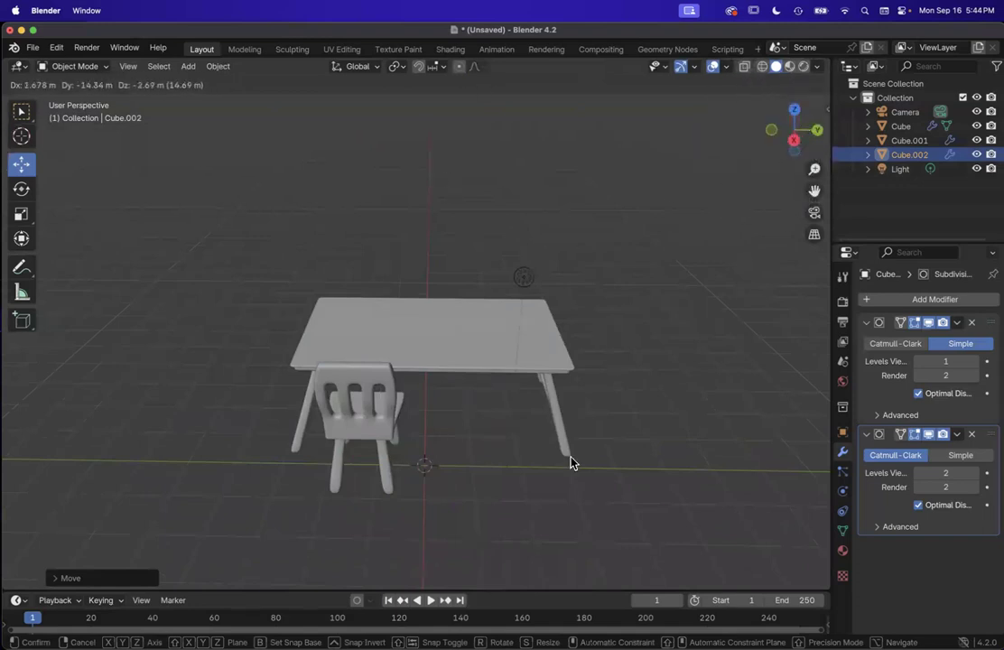
pyautogui.rightClick(495, 108)
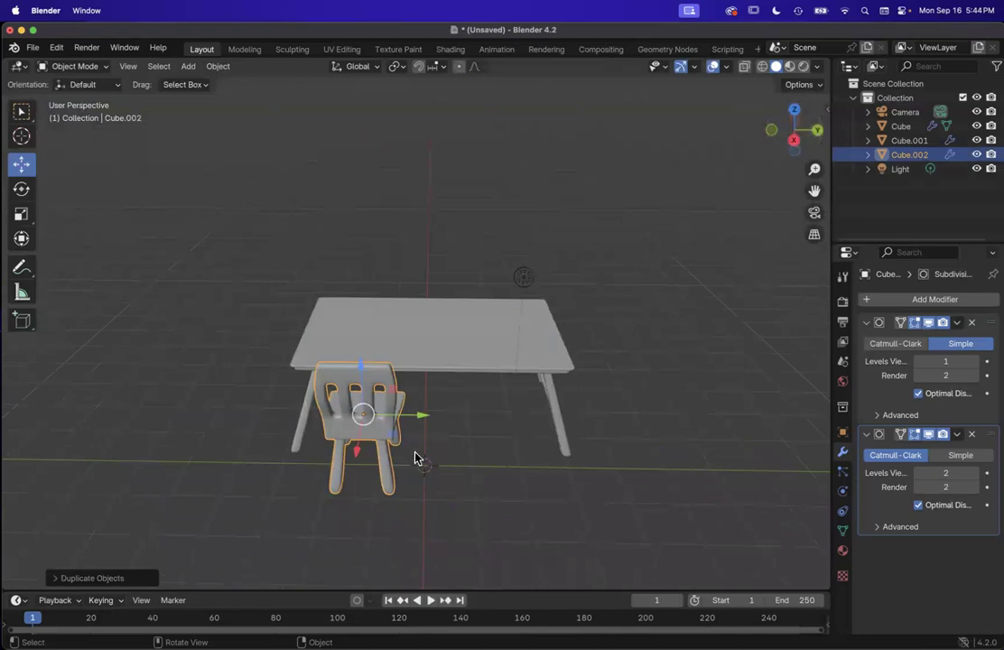
pyautogui.hotkey('shift', 'd')
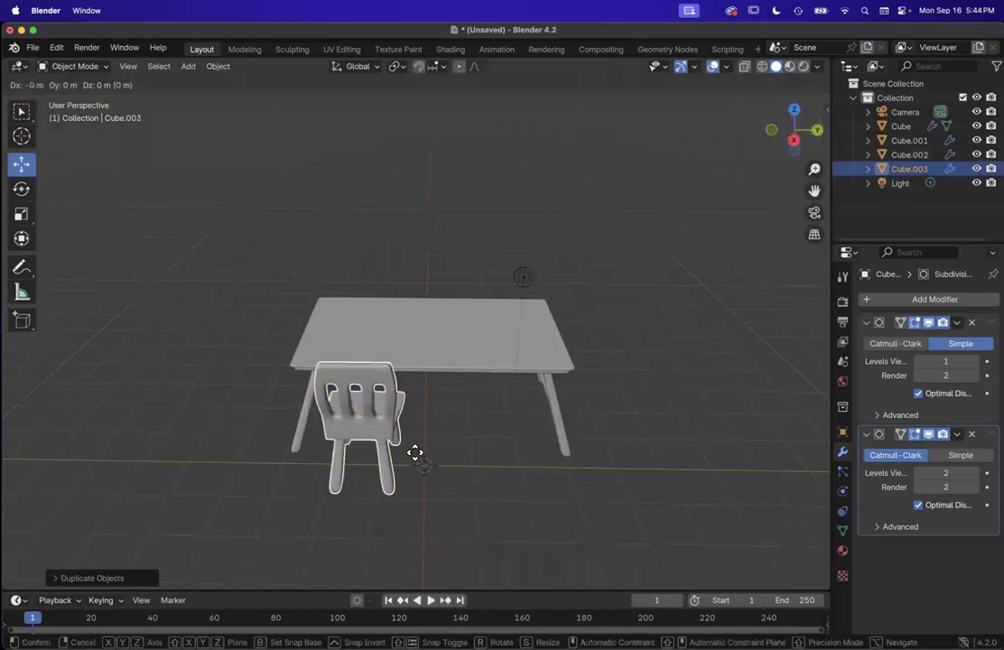
pyautogui.press('y')
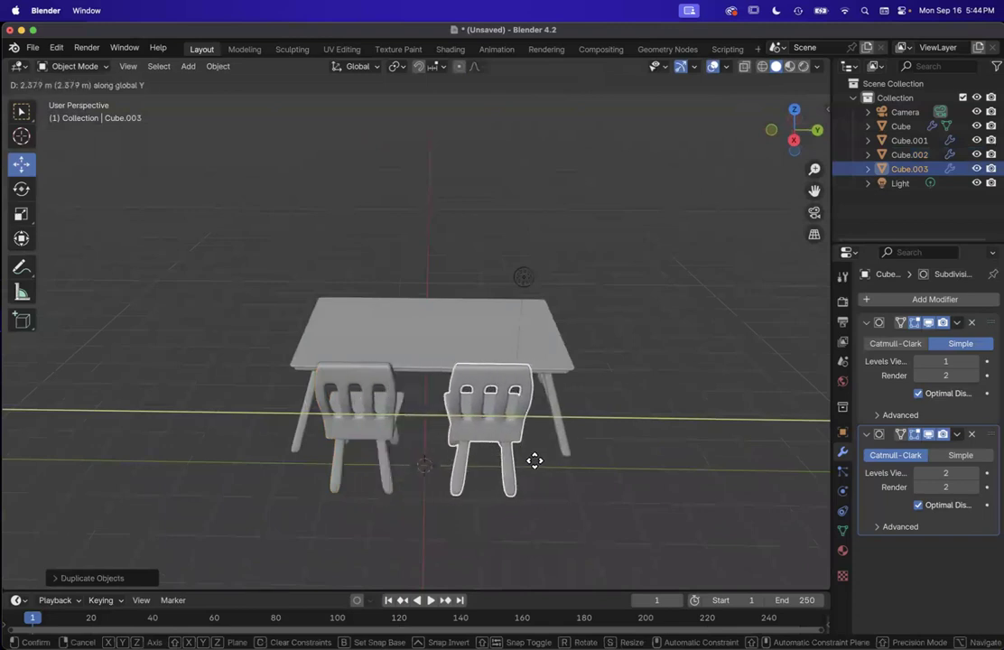
pyautogui.click(534, 463)
pyautogui.hscroll(10, 439, 405)
pyautogui.hscroll(-8, 439, 405)
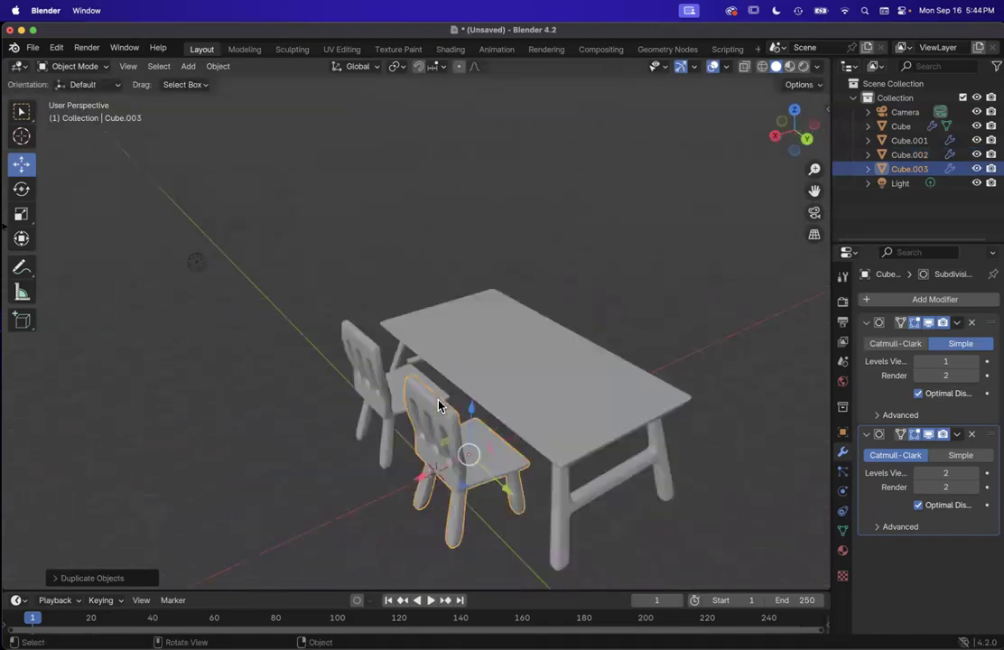
# Step: Select both chairs and duplicate them along negative X to the opposite long side of the table
pyautogui.hscroll(-3, 499, 442)
pyautogui.scroll(5, 499, 443)
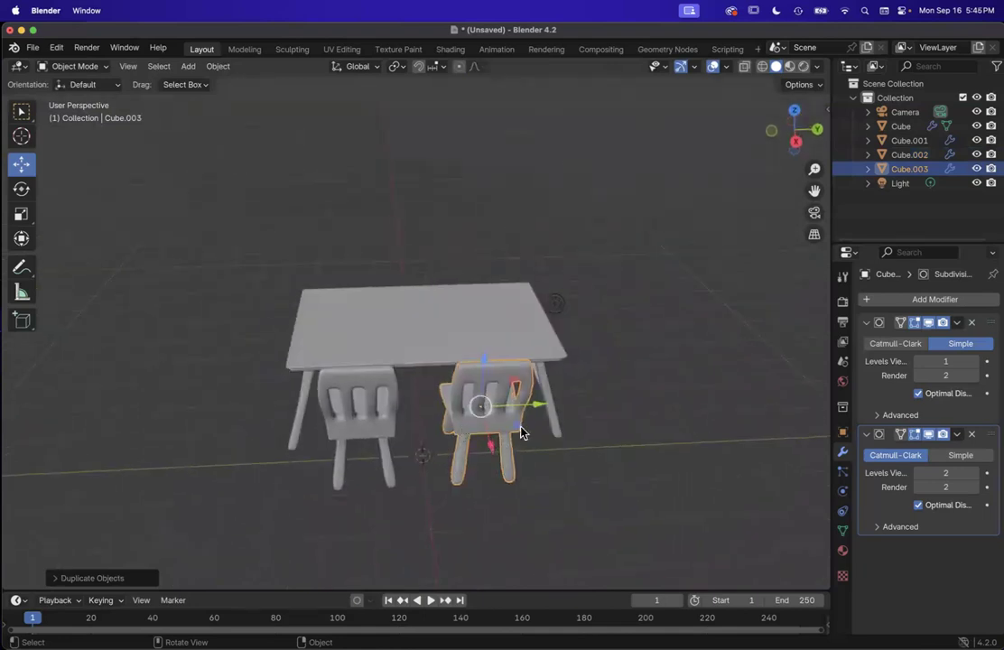
pyautogui.keyDown('shift'); pyautogui.click(379, 428); pyautogui.keyUp('shift')
pyautogui.hscroll(5, 379, 428)
pyautogui.hscroll(-7, 379, 428)
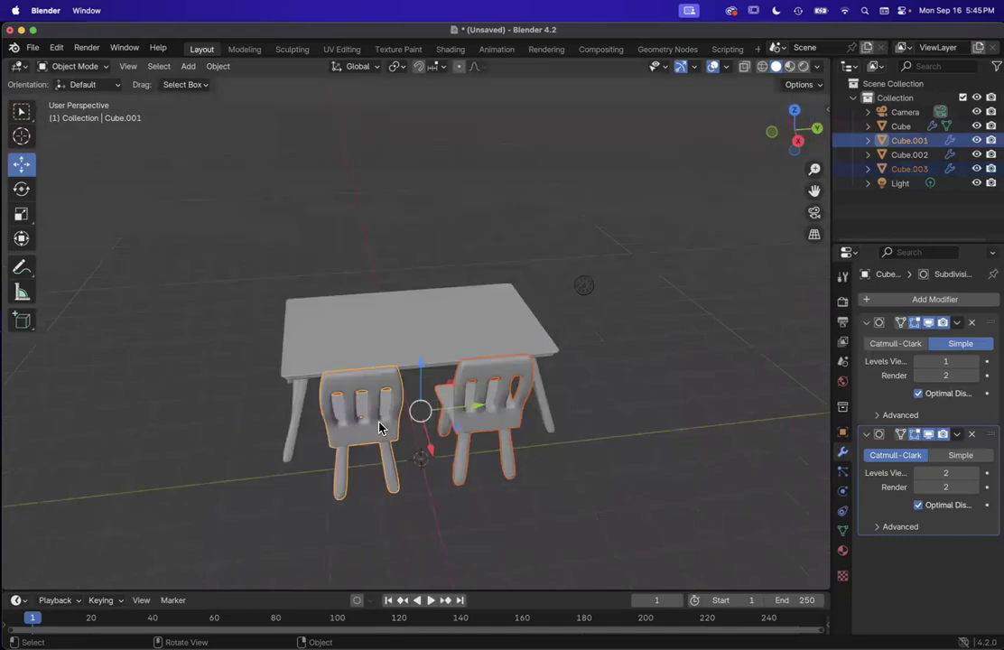
pyautogui.hscroll(3, 380, 428)
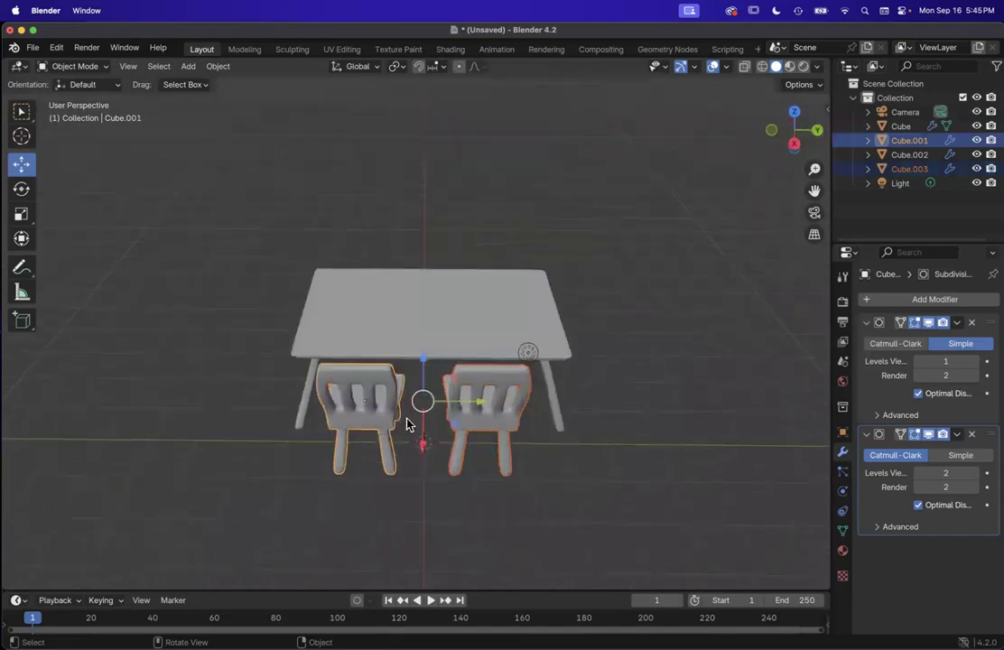
pyautogui.hotkey('shift', 'd')
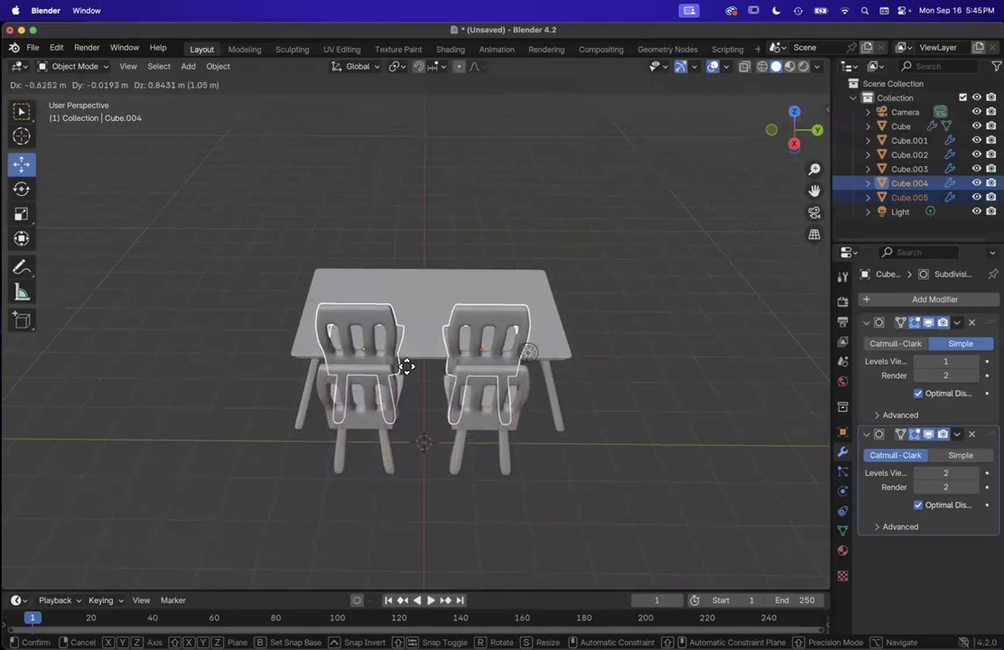
pyautogui.press('x')
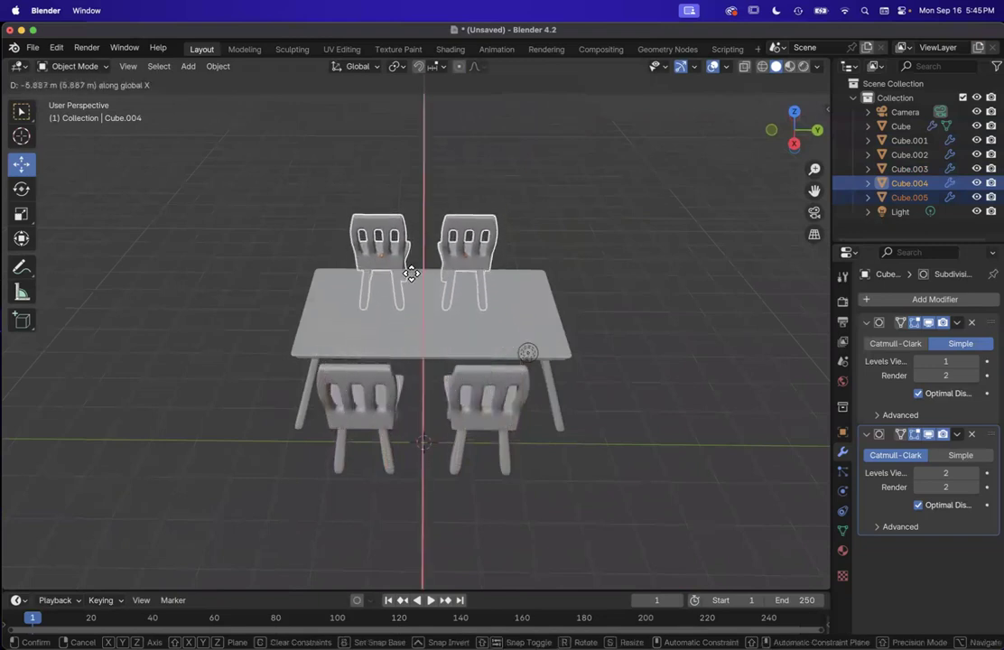
pyautogui.click(413, 296)
# Step: Rotate the two duplicated chairs about Z so that their seats face the table
pyautogui.hscroll(10, 413, 296)
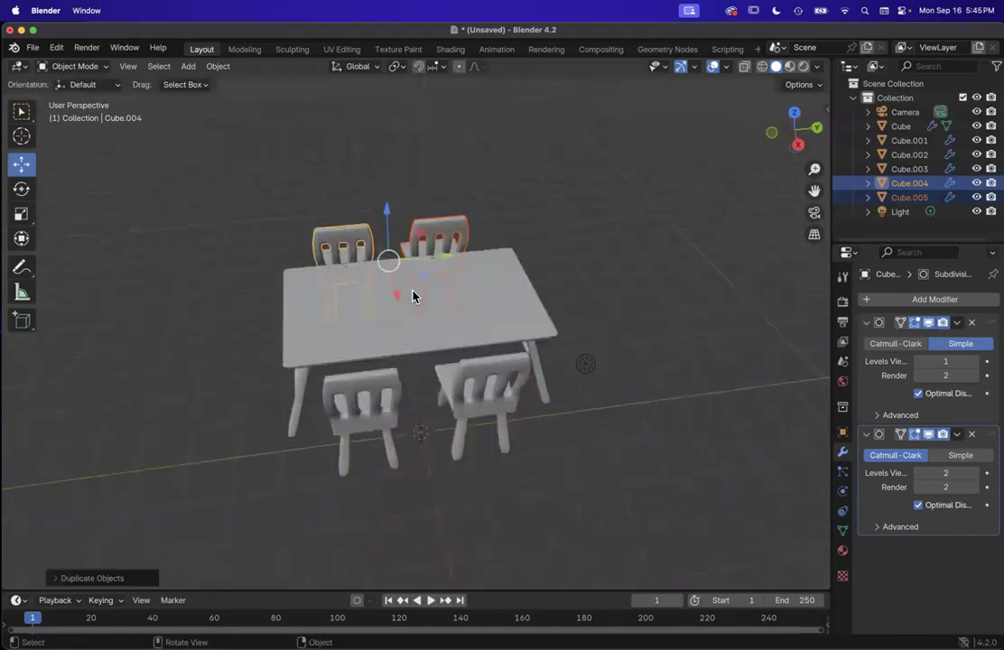
pyautogui.hscroll(10, 414, 296)
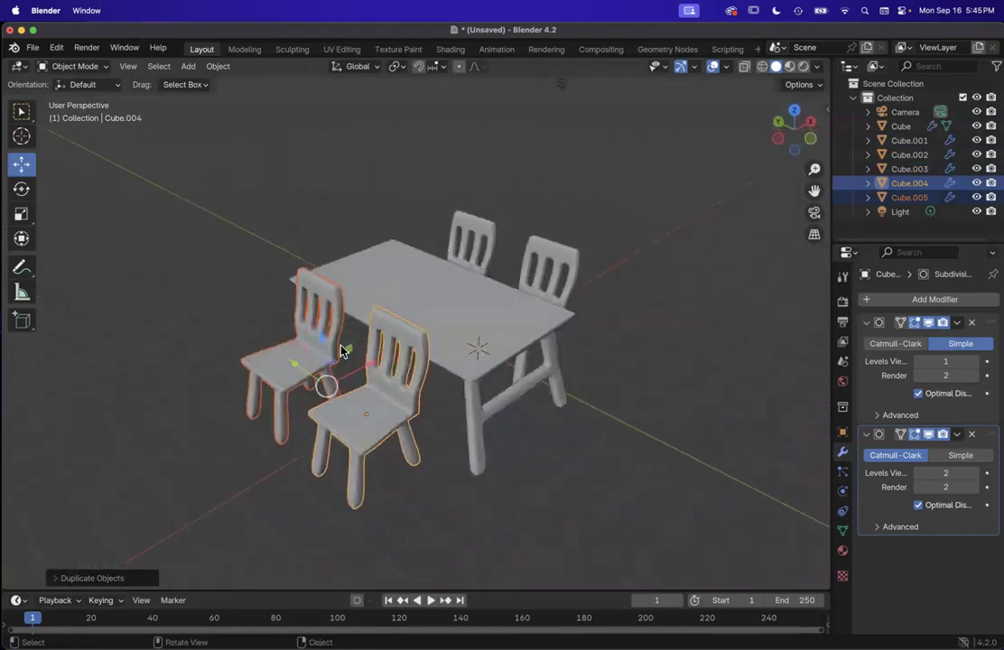
pyautogui.click(23, 189)
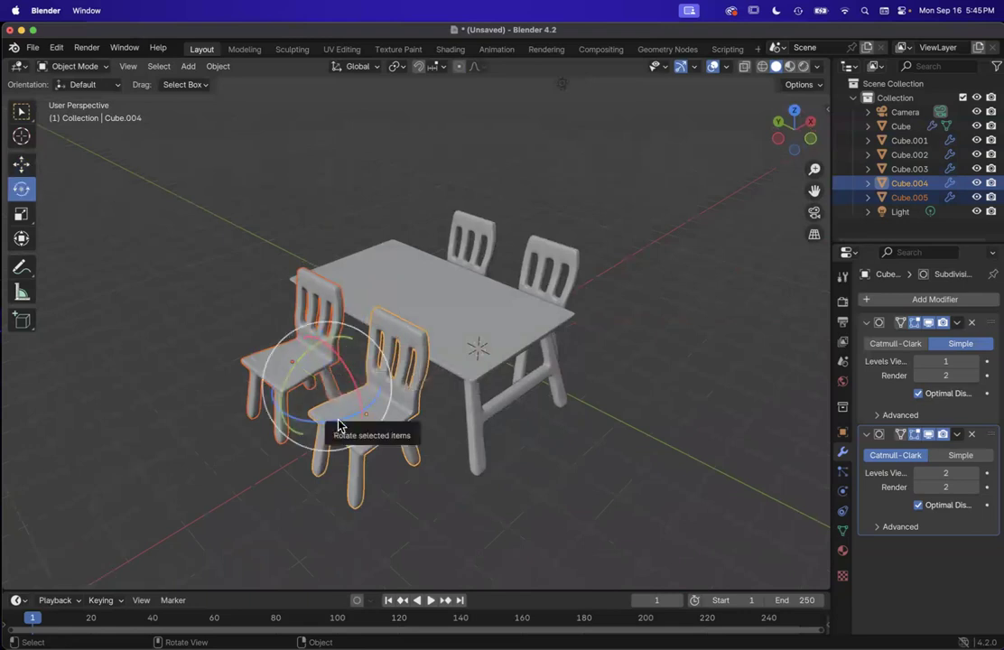
pyautogui.moveTo(341, 426); pyautogui.dragTo(345, 301)
# Step: Move the two rotated chairs along positive X until their seats tuck slightly under the table's edge, and deselect them
pyautogui.scroll(10, 346, 303)
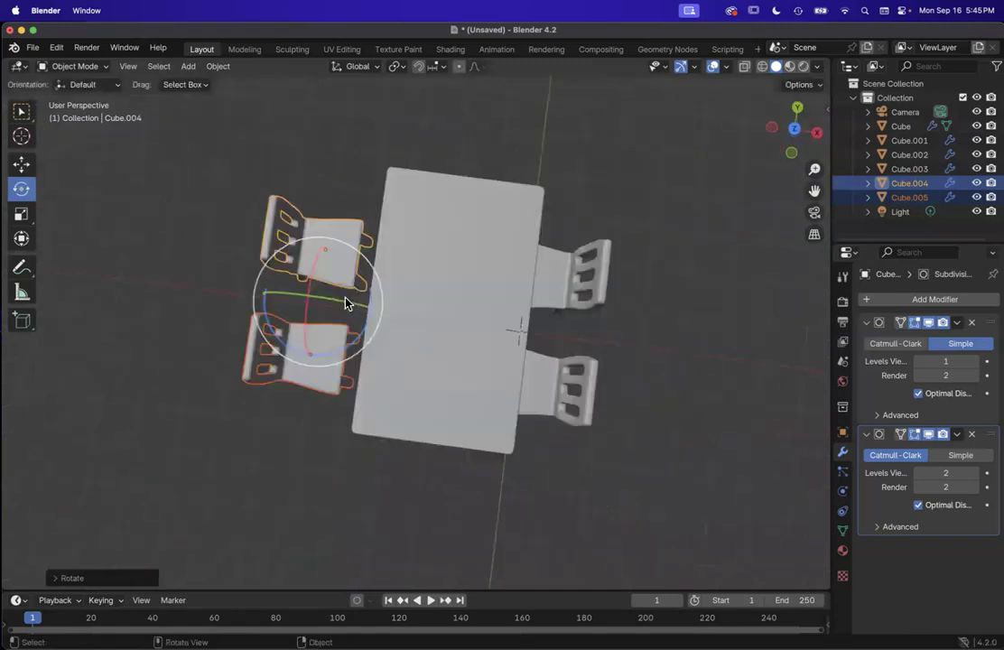
pyautogui.hotkey('shift', 'space')
pyautogui.press('g')
pyautogui.moveTo(375, 325); pyautogui.dragTo(417, 334)
pyautogui.scroll(-10, 417, 334)
pyautogui.hscroll(-5, 706, 455)
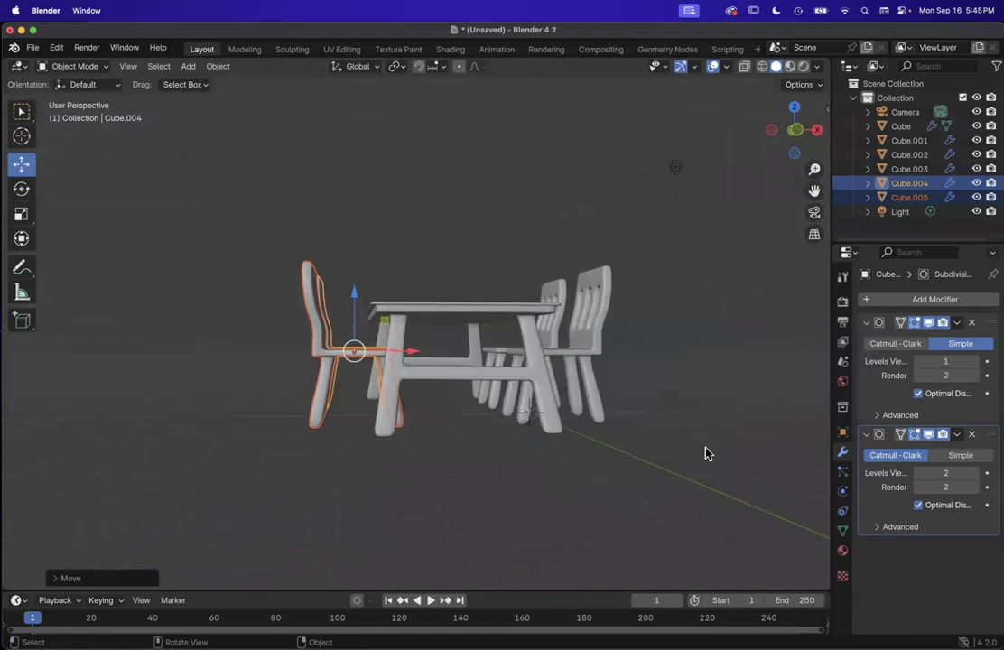
pyautogui.click(705, 455)
# Step: Examine the placement of the four chairs around the table from above, the sides and the end
pyautogui.scroll(10, 706, 455)
pyautogui.scroll(5, 706, 455)
pyautogui.hscroll(-3, 705, 455)
pyautogui.hscroll(3, 706, 455)
pyautogui.scroll(-10, 706, 455)
pyautogui.hscroll(-5, 538, 365)
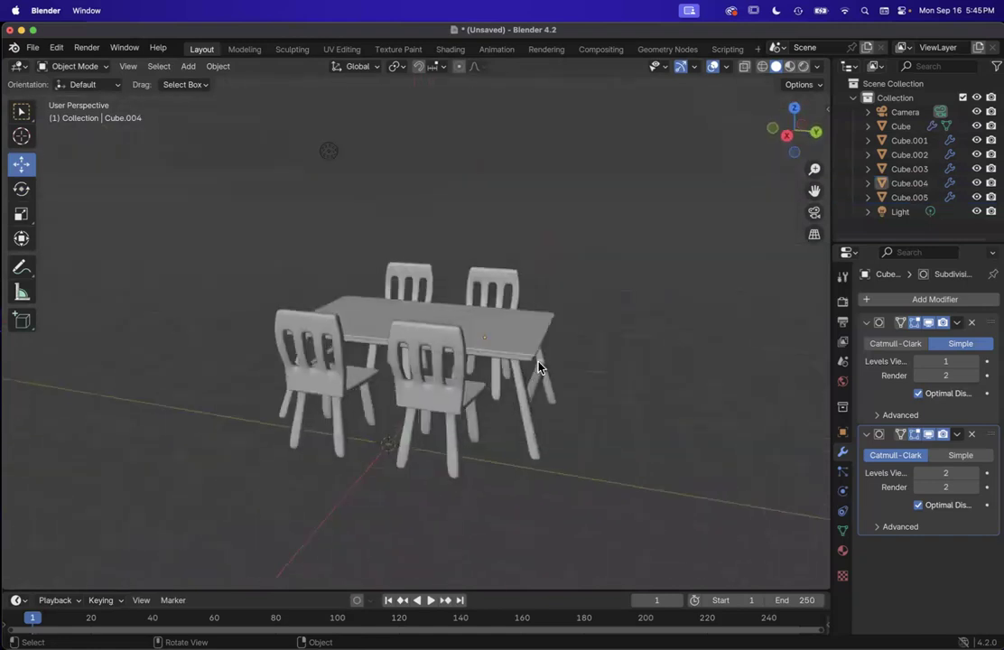
pyautogui.click(513, 363)
pyautogui.hscroll(3, 512, 364)
pyautogui.hscroll(-5, 512, 363)
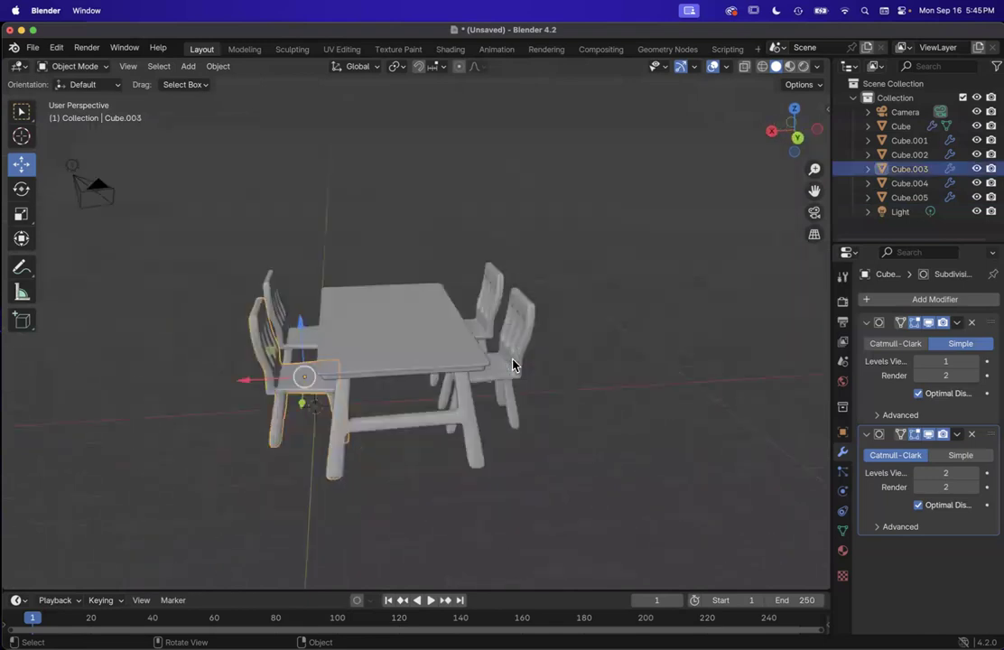
pyautogui.scroll(-3, 466, 353)
pyautogui.click(589, 410)
pyautogui.scroll(-8, 590, 409)
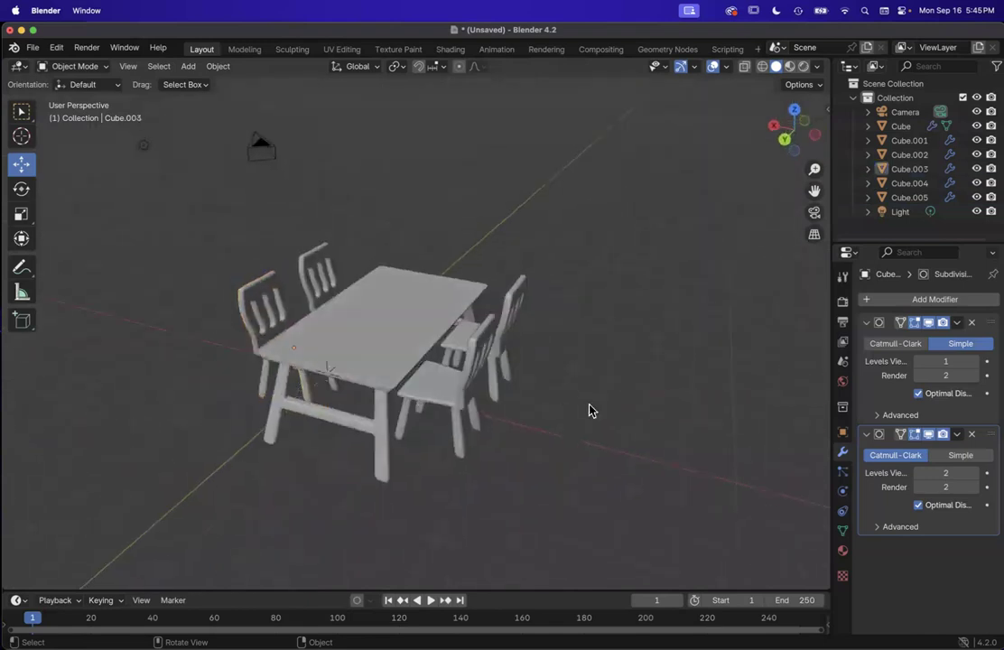
pyautogui.scroll(8, 589, 409)
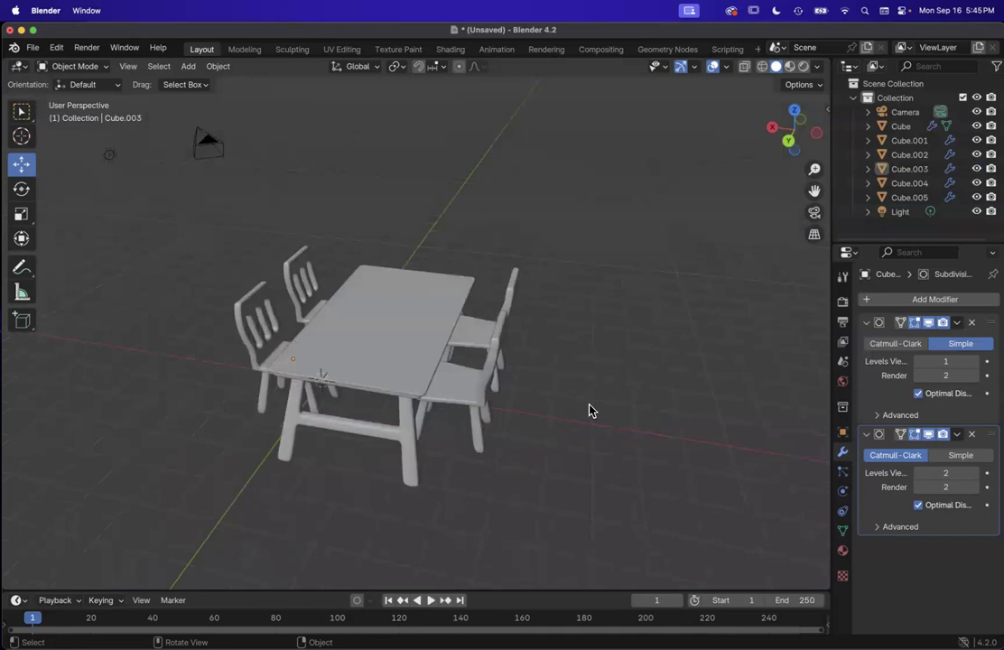
# Step: Select the table with all four chairs and move them together along positive X to centre the set on the world origin
pyautogui.scroll(-3, 568, 411)
pyautogui.moveTo(195, 242); pyautogui.dragTo(564, 487)
pyautogui.scroll(2, 576, 508)
pyautogui.moveTo(309, 354); pyautogui.dragTo(238, 371)
pyautogui.hscroll(6, 238, 372)
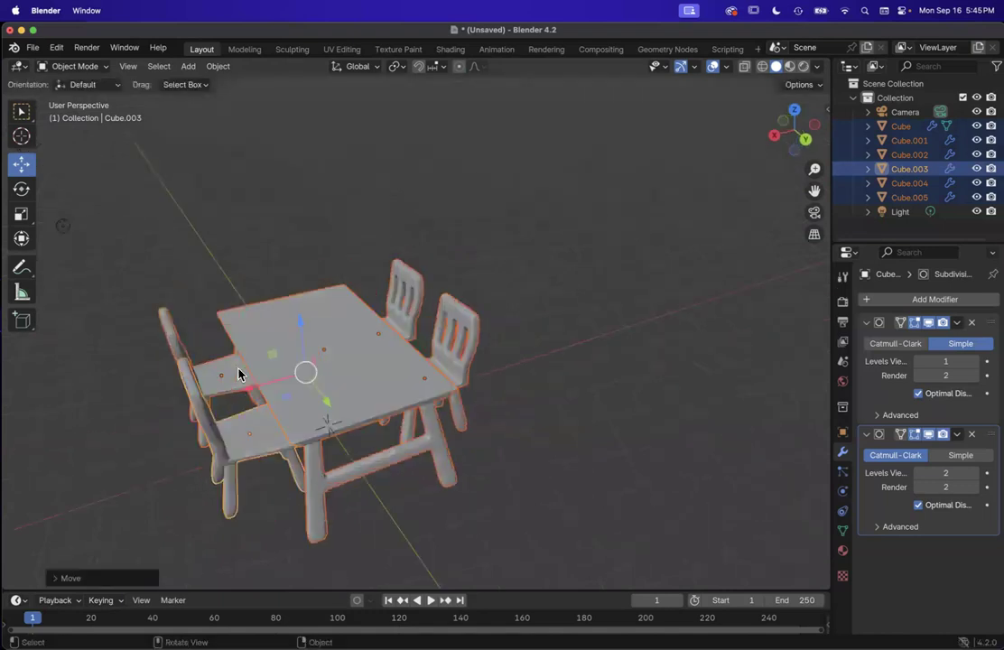
pyautogui.scroll(-10, 237, 374)
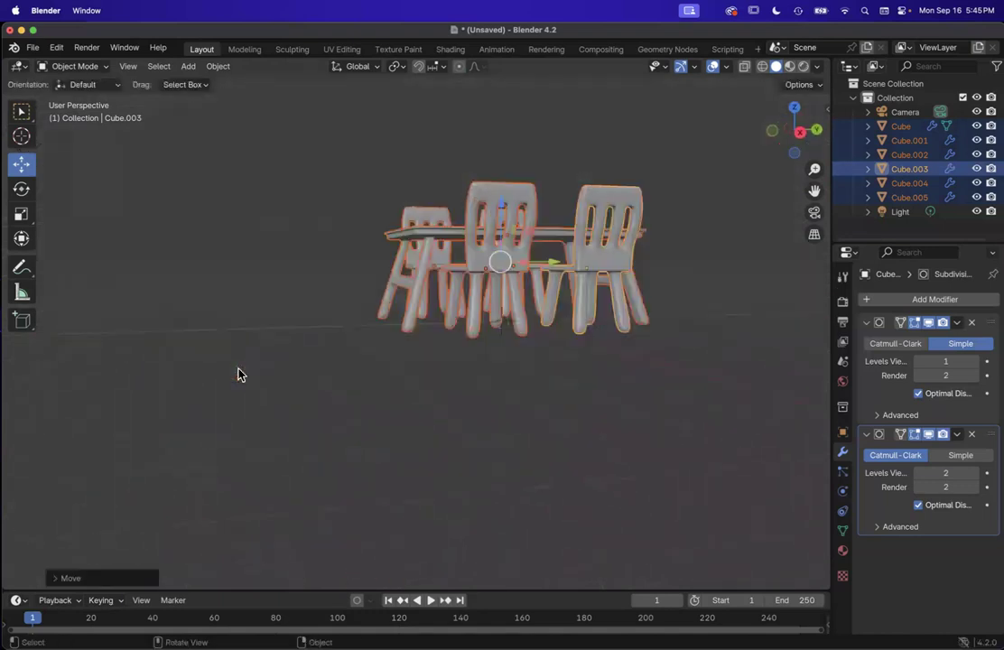
pyautogui.click(494, 490)
# Step: Select the two chairs on the positive X side and move them along X closer to the table
pyautogui.hscroll(15, 497, 491)
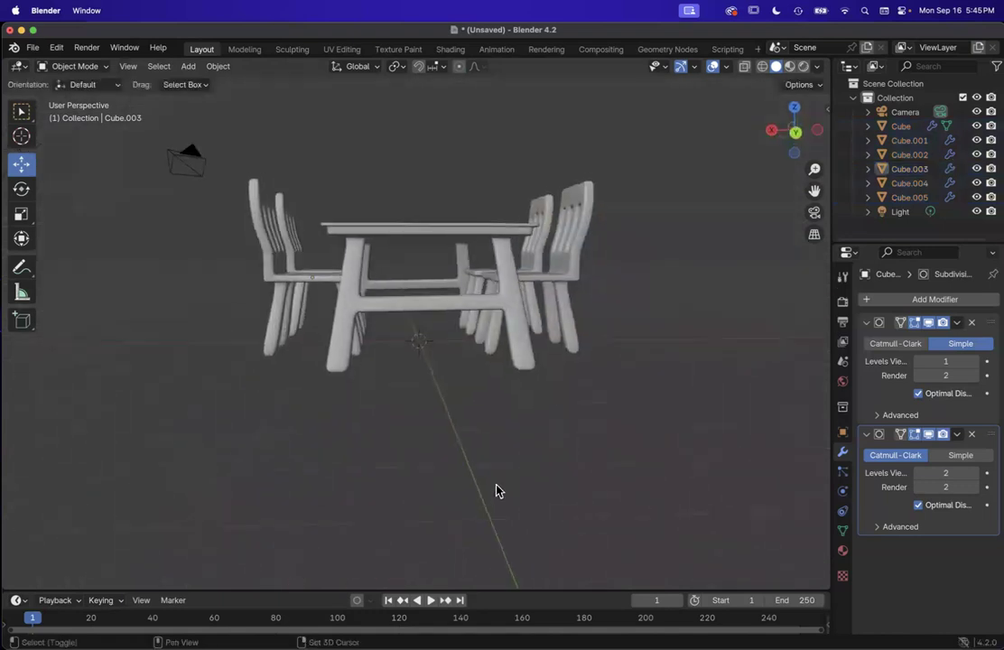
pyautogui.keyDown('shift'); pyautogui.hscroll(4, 496, 491); pyautogui.keyUp('shift')
pyautogui.moveTo(220, 186); pyautogui.dragTo(299, 304)
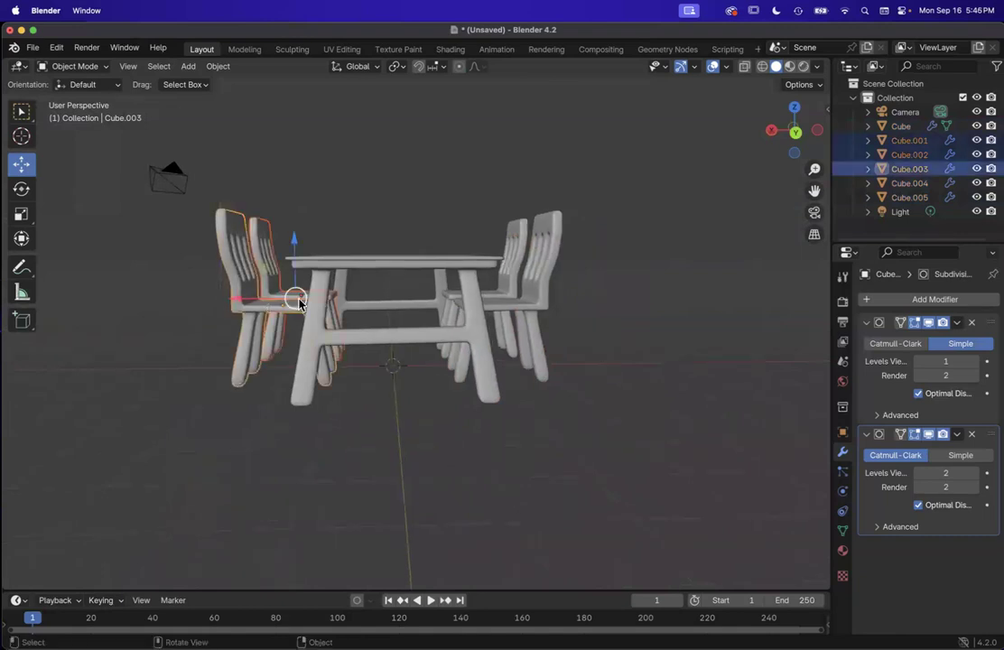
pyautogui.moveTo(234, 300); pyautogui.dragTo(247, 302)
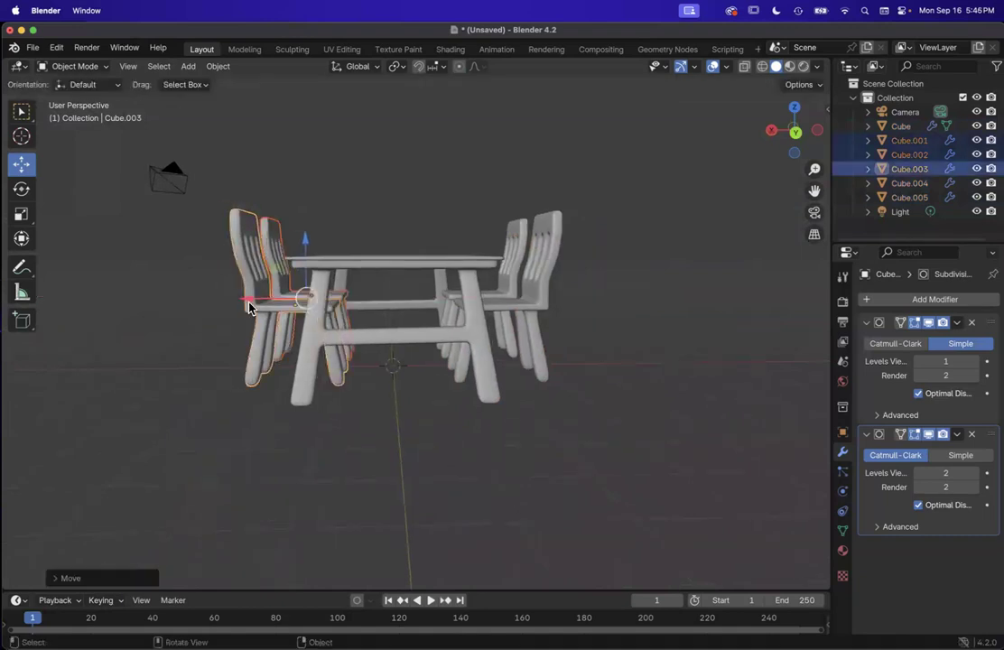
# Step: Select the two chairs on the negative X side and move them along X closer to the table
pyautogui.hscroll(4, 435, 387)
pyautogui.hscroll(-8, 434, 392)
pyautogui.moveTo(600, 371); pyautogui.dragTo(516, 226)
pyautogui.moveTo(434, 308)
pyautogui.mouseDown()
pyautogui.moveTo(407, 303)
pyautogui.moveTo(421, 307)
pyautogui.mouseUp()
pyautogui.click(552, 335)
# Step: Check the symmetry of the dining set from above and from the table's end
pyautogui.hscroll(-5, 552, 335)
pyautogui.scroll(8, 553, 335)
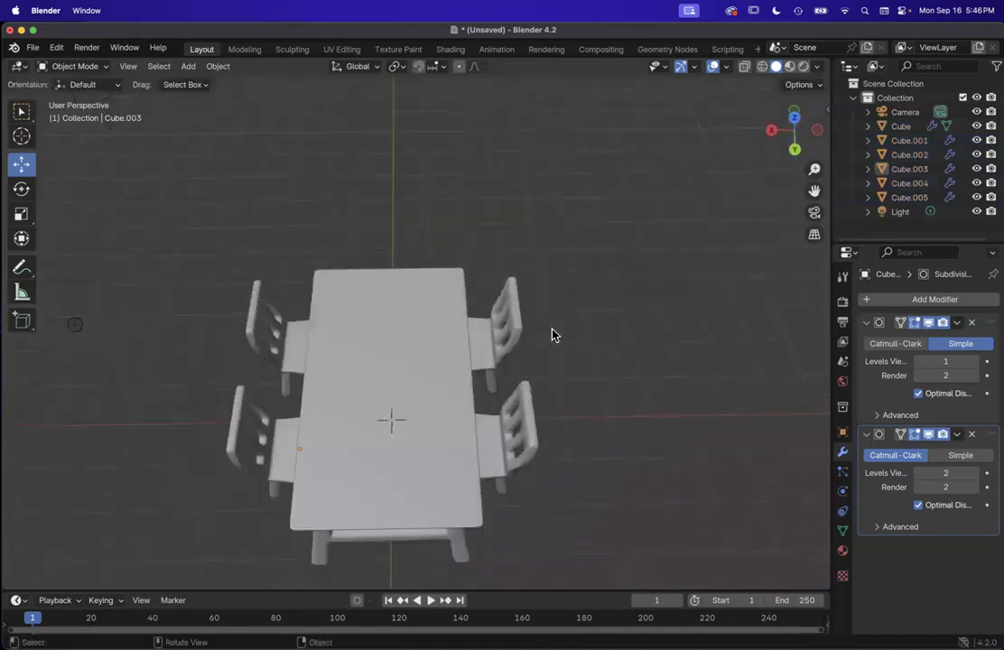
pyautogui.scroll(-8, 552, 334)
pyautogui.scroll(8, 553, 335)
pyautogui.scroll(-10, 552, 335)
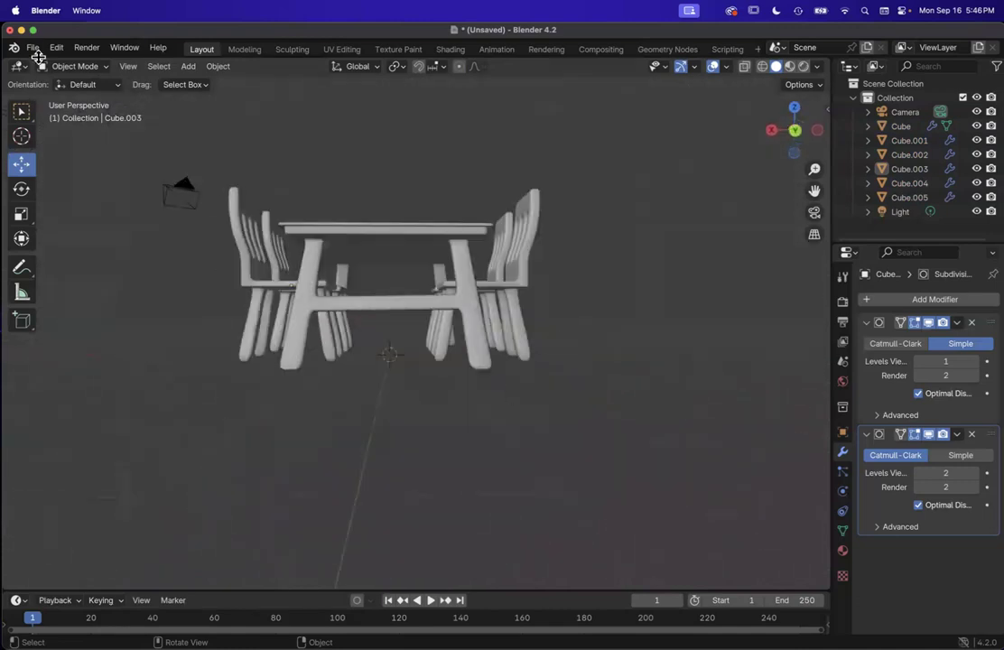
pyautogui.click(335, 242)
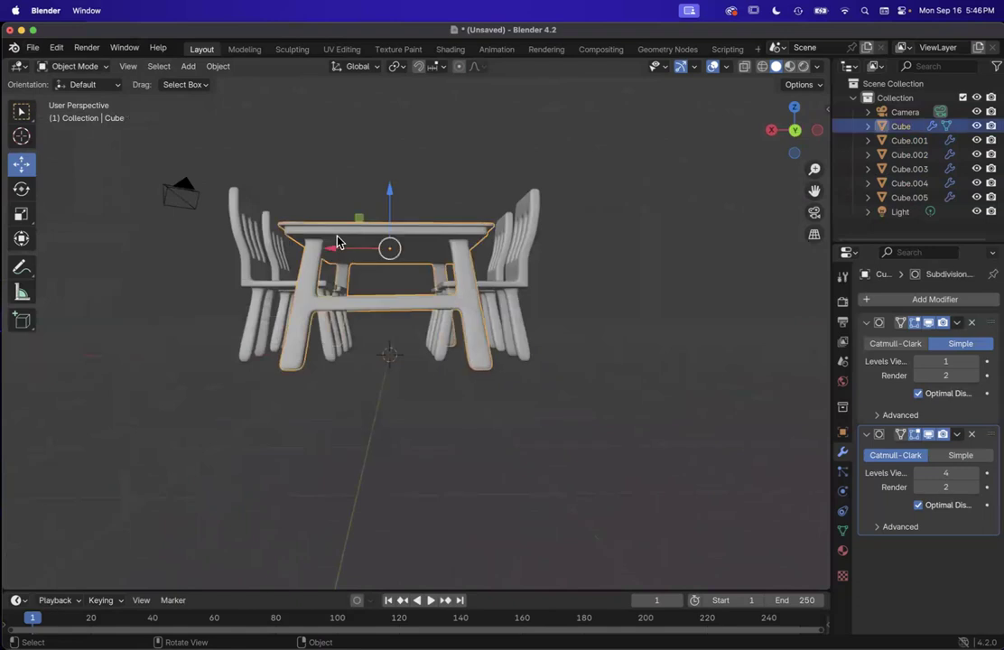
pyautogui.click(152, 260)
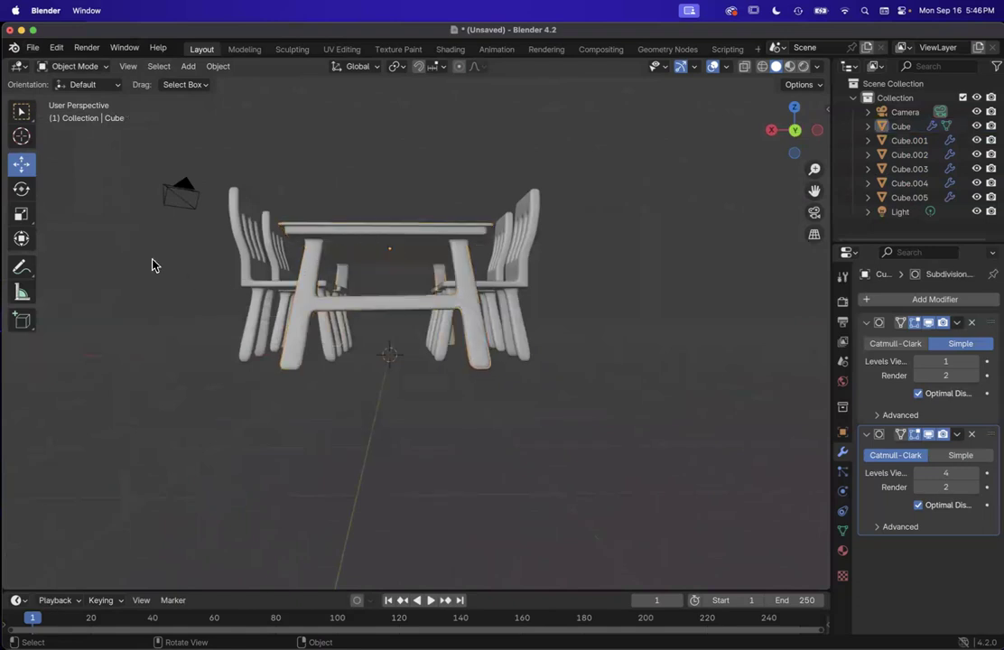
pyautogui.click(358, 244)
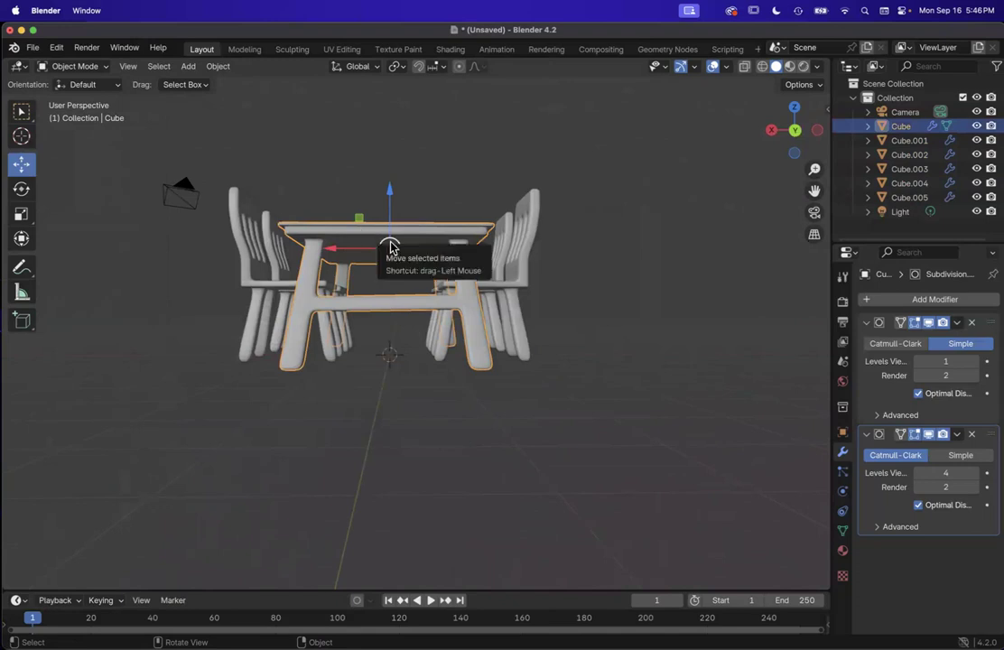
pyautogui.click(317, 437)
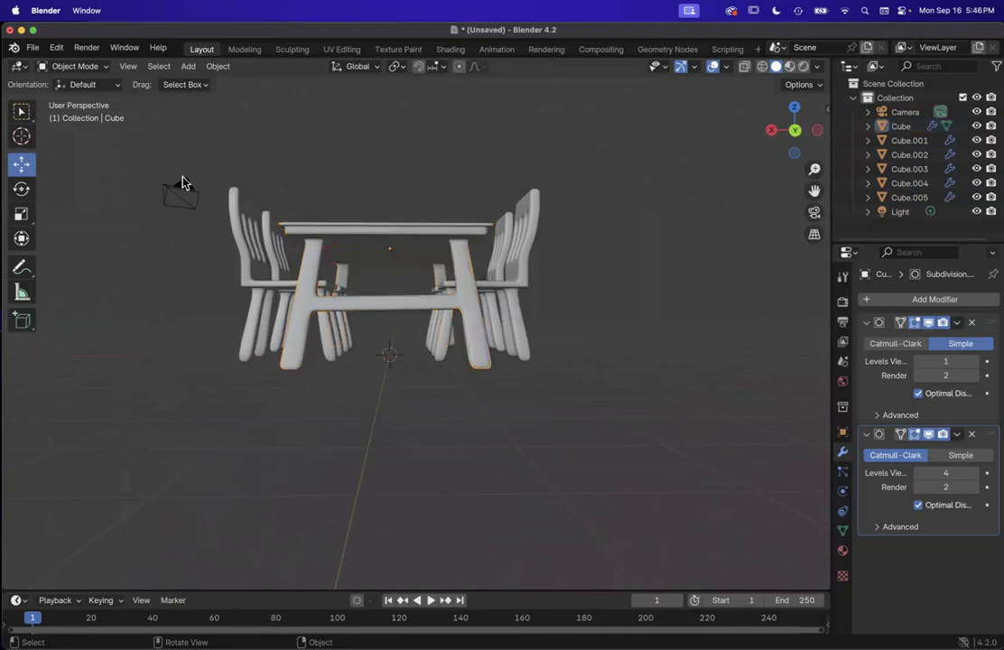
# Step: Add a plane mesh at the world origin beneath the table
pyautogui.click(187, 66)
pyautogui.moveTo(206, 83)
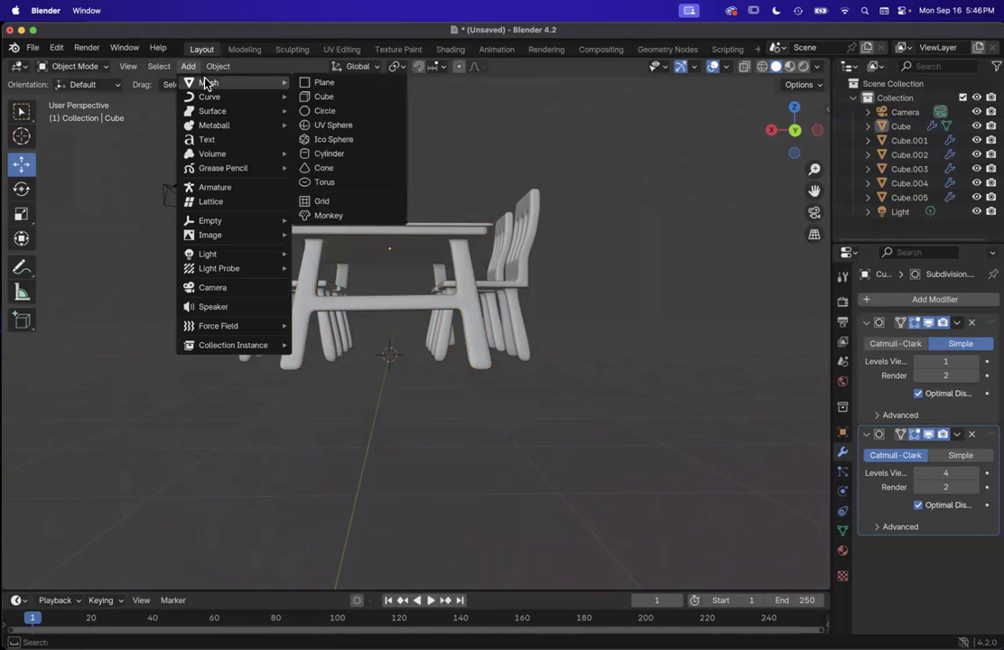
pyautogui.click(318, 84)
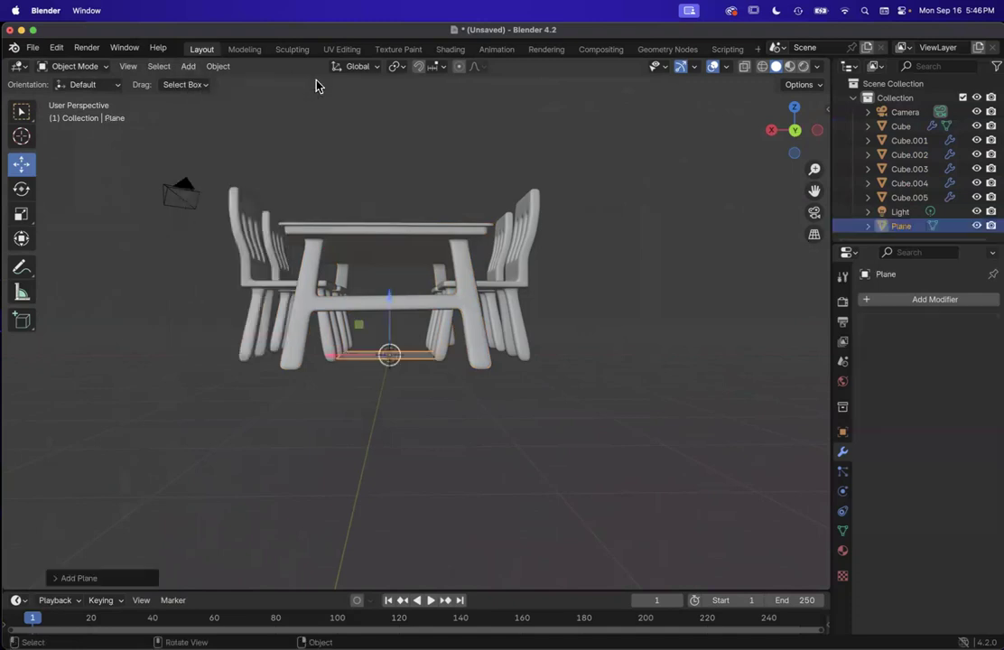
# Step: Scale the plane up uniformly into a floor extending well beyond the table and chairs, and deselect it
pyautogui.scroll(5, 465, 369)
pyautogui.scroll(-3, 465, 369)
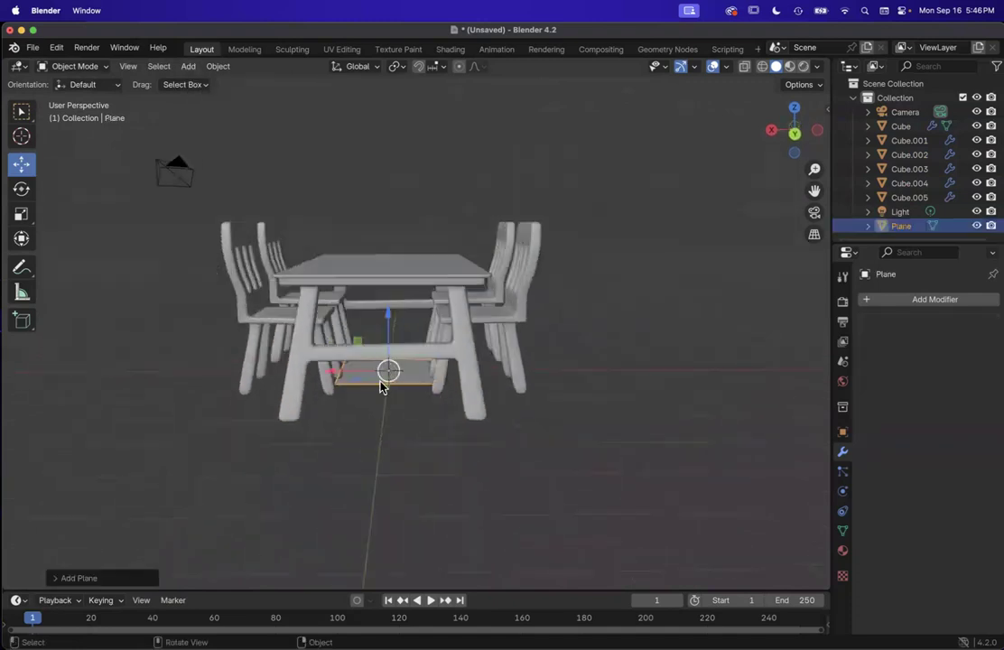
pyautogui.hotkey('shift', 'space')
pyautogui.press('s')
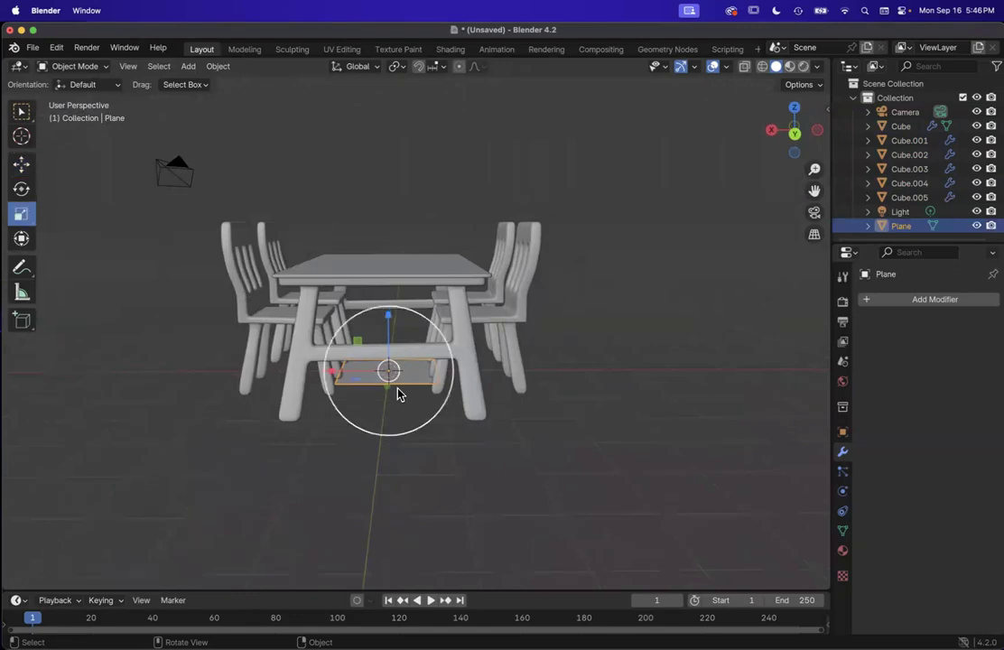
pyautogui.moveTo(402, 399); pyautogui.dragTo(612, 452)
pyautogui.scroll(6, 614, 452)
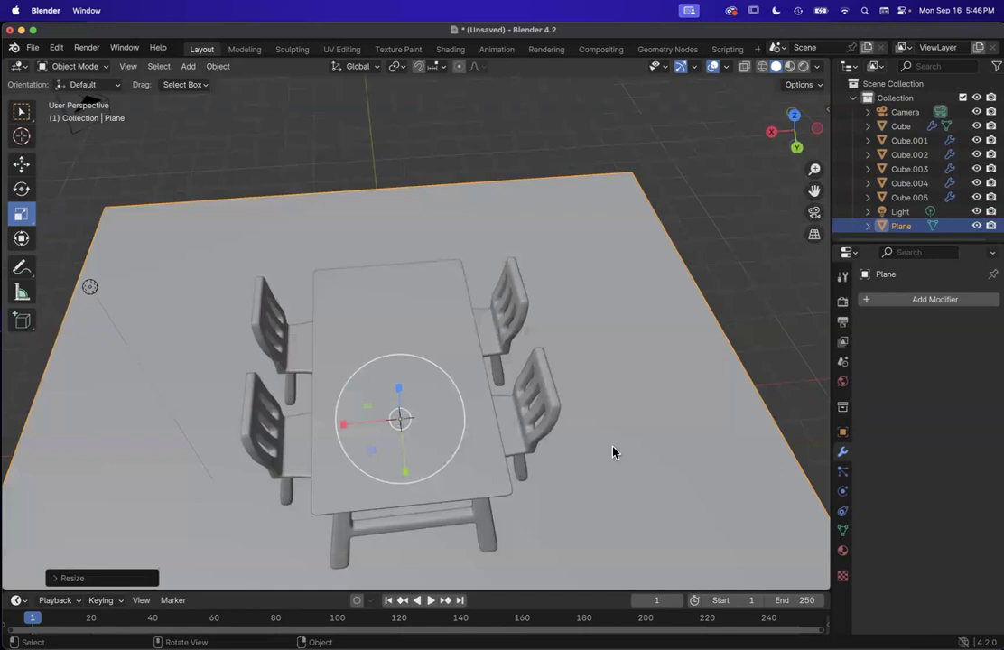
pyautogui.scroll(-3, 614, 452)
pyautogui.click(754, 303)
pyautogui.scroll(-5, 390, 395)
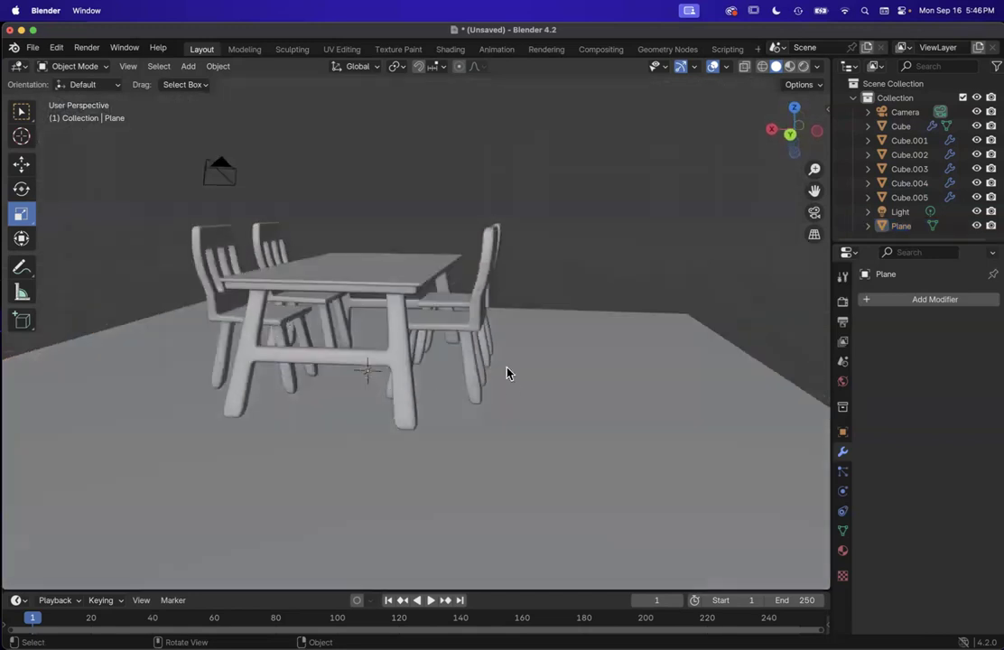
# Step: Raise the near chair on the negative X side slightly along Z and fine-tune its height in the back view against the floor
pyautogui.click(72, 66)
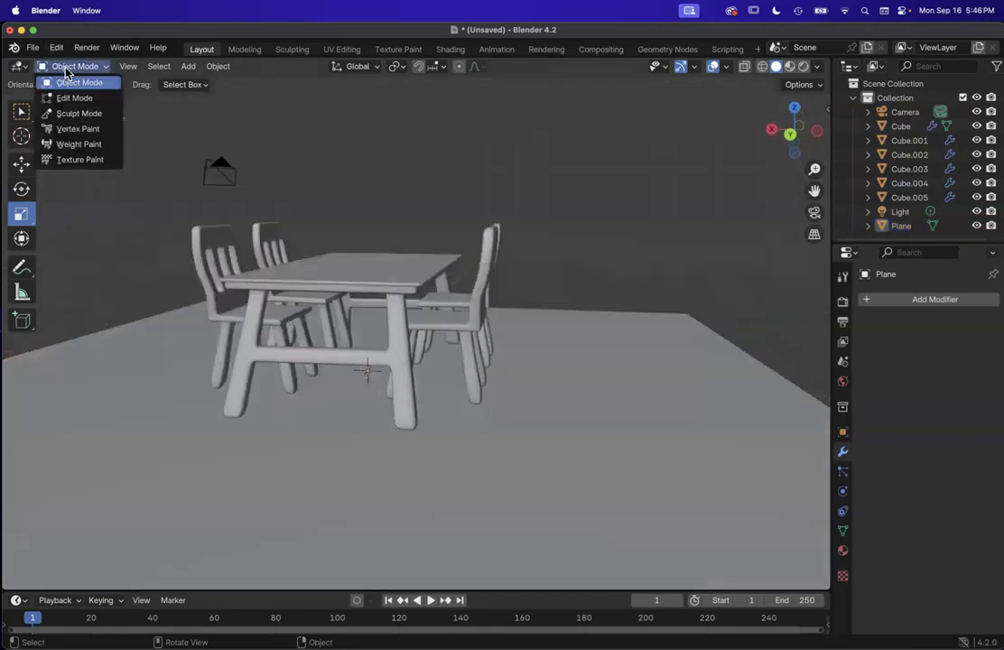
pyautogui.click(467, 315)
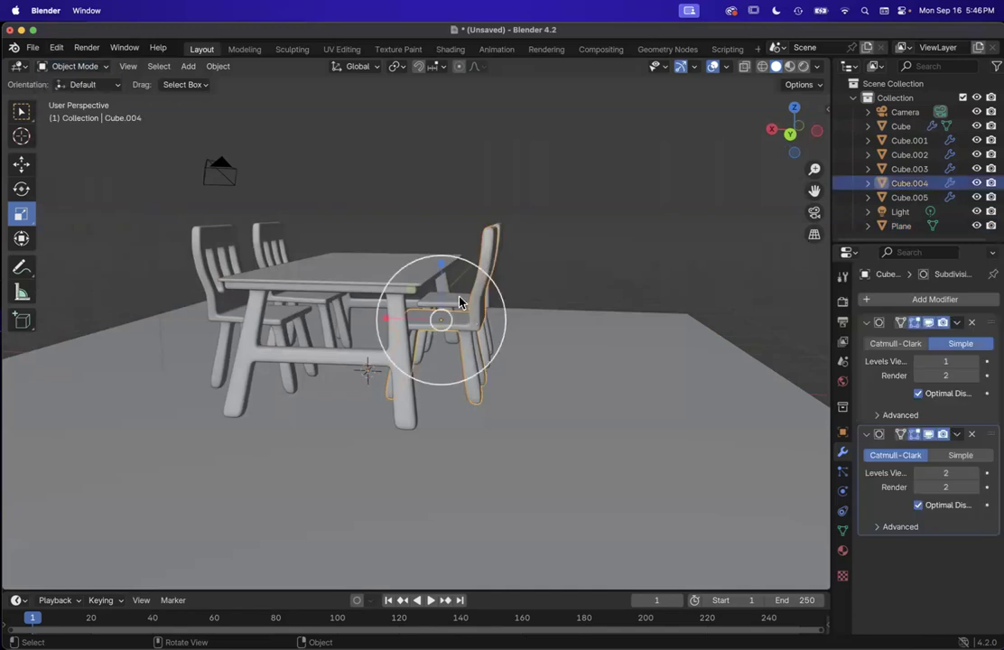
pyautogui.press('g')
pyautogui.moveTo(442, 264)
pyautogui.mouseDown()
pyautogui.moveTo(488, 281)
pyautogui.moveTo(444, 259)
pyautogui.mouseUp()
pyautogui.click(554, 284)
pyautogui.click(455, 300)
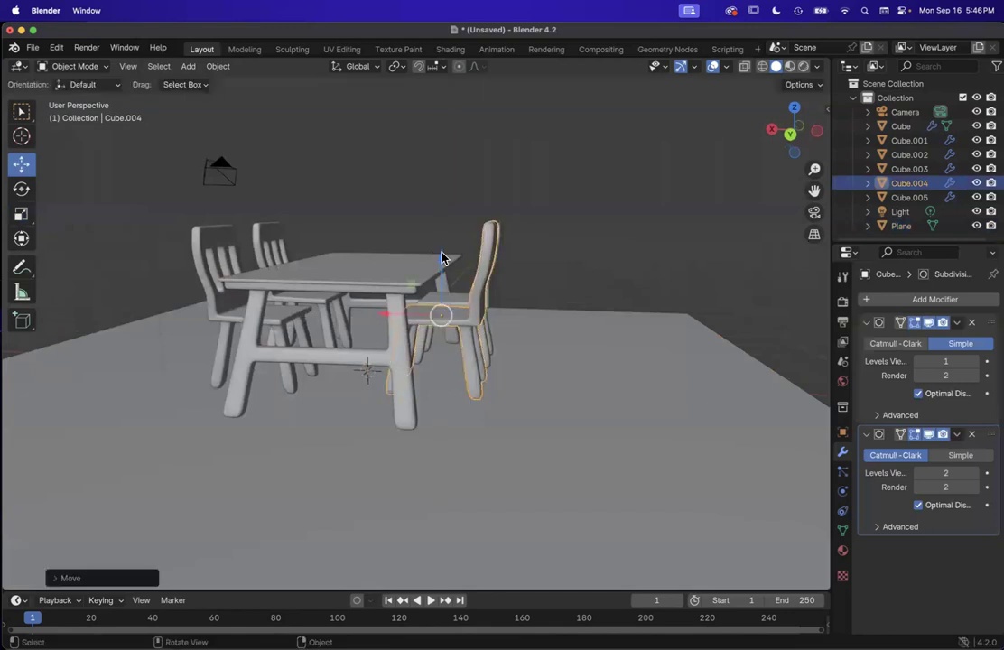
pyautogui.click(791, 135)
pyautogui.moveTo(462, 233); pyautogui.dragTo(462, 234)
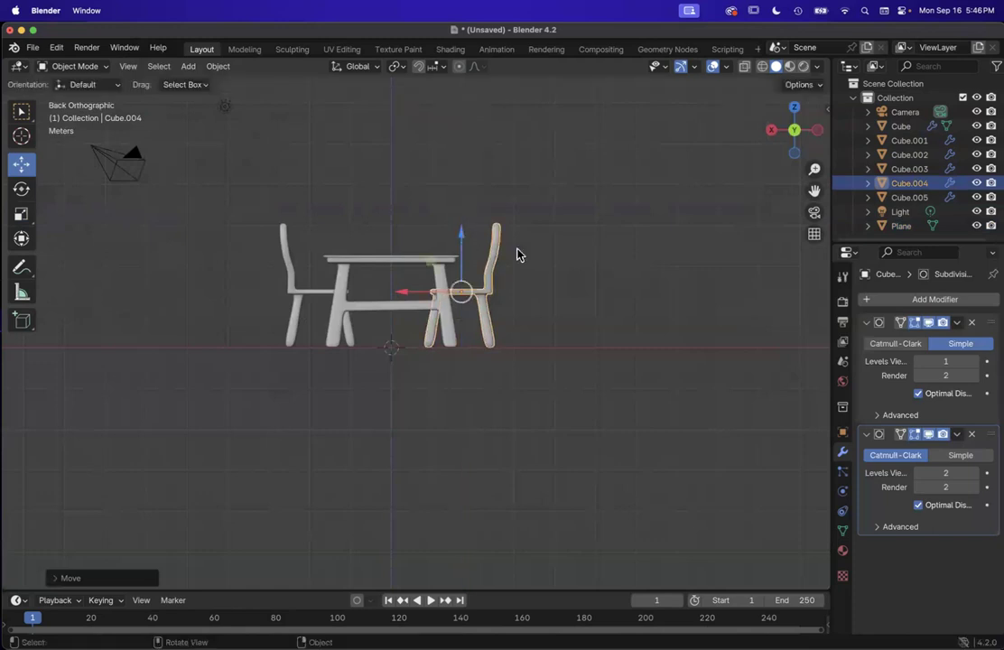
# Step: Deselect the chair and examine the dining set and floor from above, from the chair side and from the table's end
pyautogui.scroll(5, 578, 266)
pyautogui.hscroll(8, 578, 267)
pyautogui.scroll(-4, 578, 266)
pyautogui.click(637, 264)
pyautogui.scroll(-4, 638, 265)
pyautogui.hscroll(-10, 637, 265)
pyautogui.scroll(6, 638, 264)
pyautogui.scroll(-8, 637, 264)
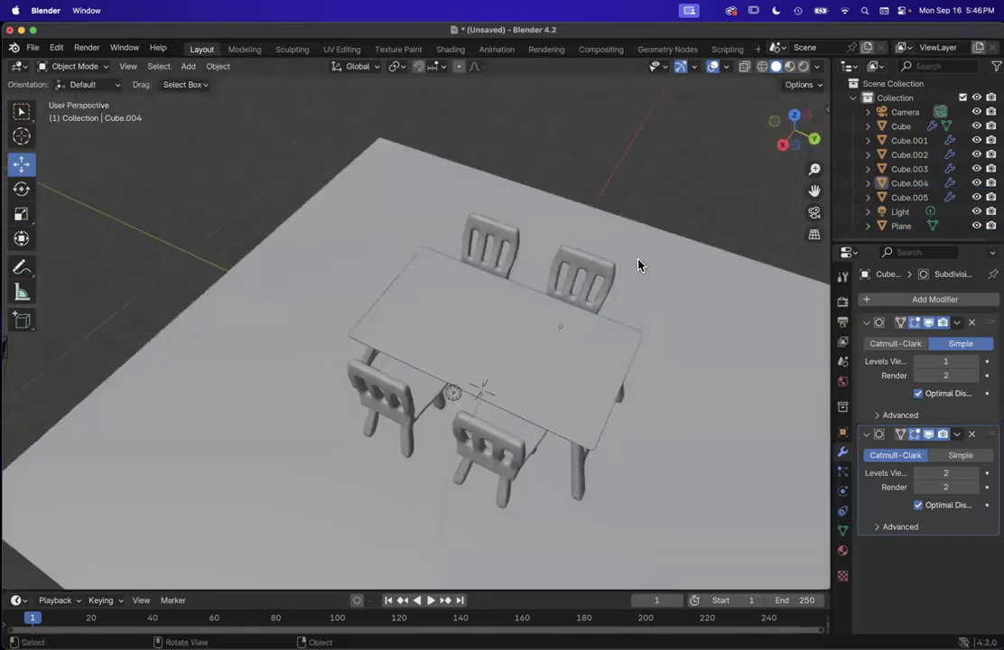
pyautogui.scroll(6, 637, 265)
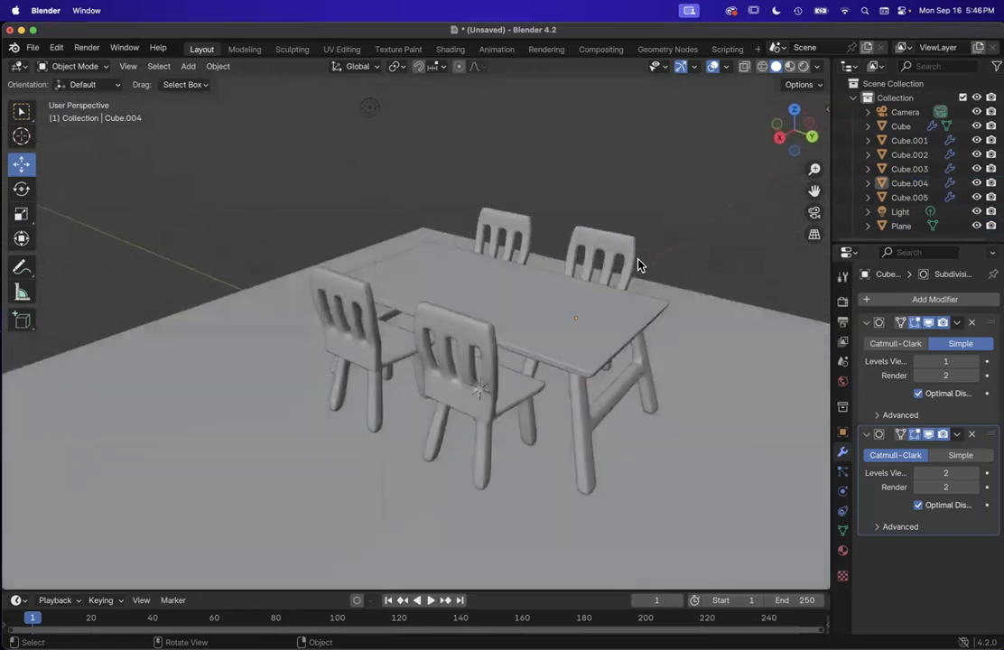
pyautogui.keyDown('shift'); pyautogui.hscroll(6, 638, 264); pyautogui.keyUp('shift')
pyautogui.scroll(-4, 637, 265)
pyautogui.hscroll(-8, 637, 265)
pyautogui.scroll(-3, 638, 265)
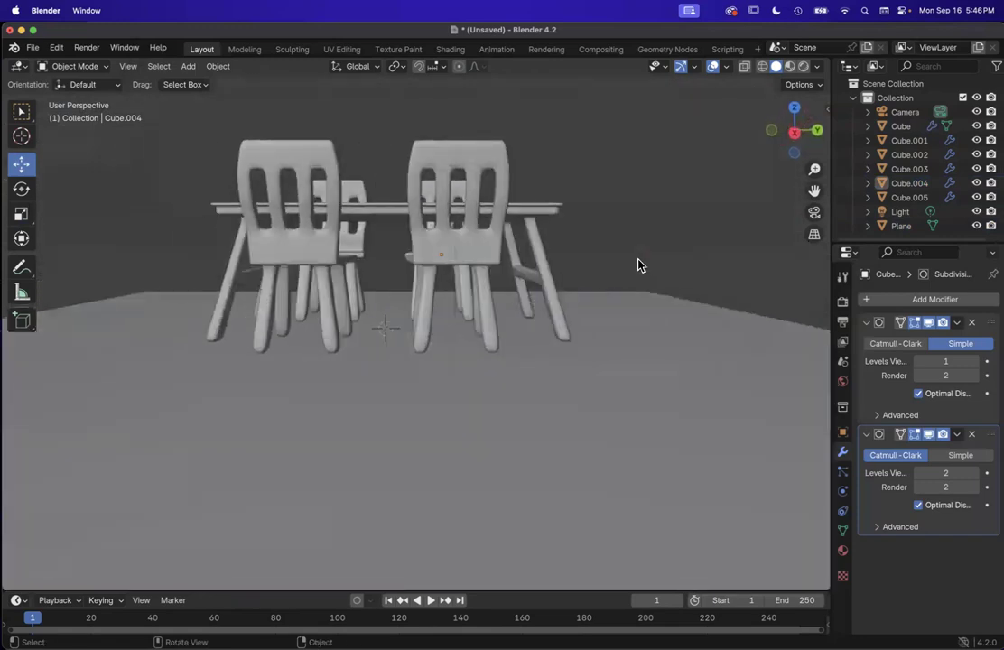
pyautogui.scroll(4, 637, 264)
pyautogui.scroll(-2, 637, 266)
pyautogui.hscroll(6, 637, 267)
pyautogui.scroll(8, 636, 266)
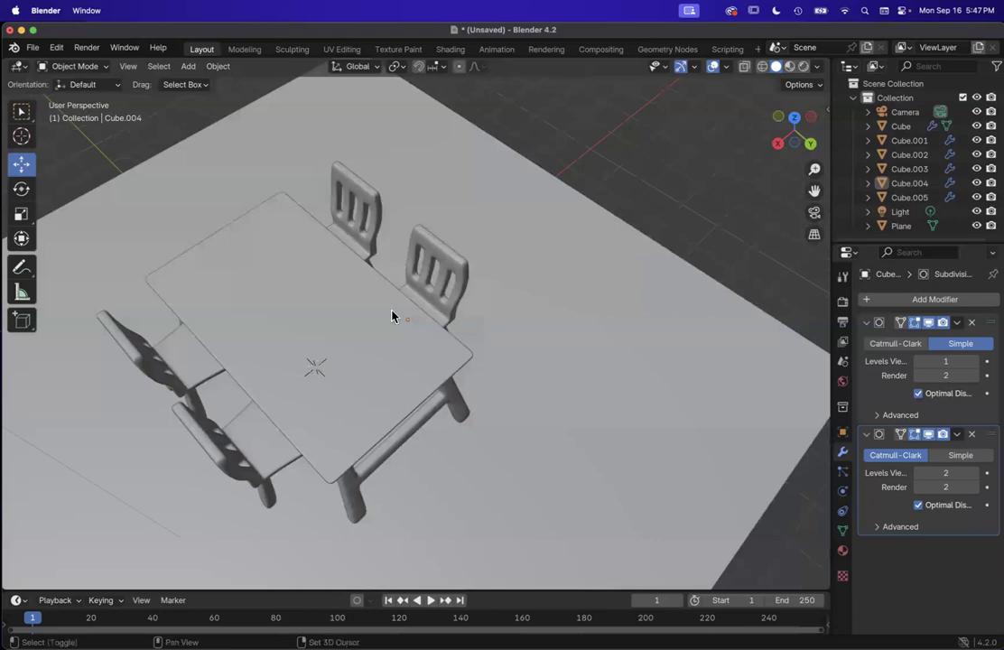
pyautogui.keyDown('shift'); pyautogui.hscroll(-6, 391, 316); pyautogui.keyUp('shift')
pyautogui.scroll(-6, 392, 316)
pyautogui.keyDown('shift'); pyautogui.scroll(5, 392, 316); pyautogui.keyUp('shift')
pyautogui.keyDown('shift'); pyautogui.scroll(3, 392, 316); pyautogui.keyUp('shift')
pyautogui.scroll(2, 391, 316)
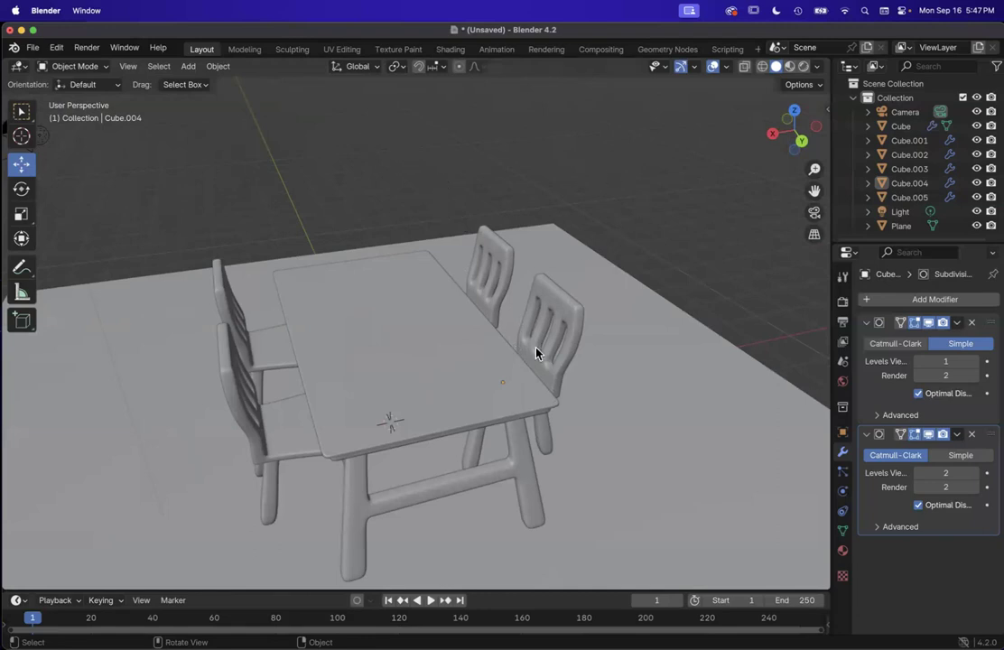
pyautogui.scroll(-5, 536, 353)
pyautogui.scroll(5, 536, 353)
pyautogui.keyDown('shift'); pyautogui.hscroll(-5, 536, 353); pyautogui.keyUp('shift')
pyautogui.keyDown('shift'); pyautogui.scroll(2, 537, 353); pyautogui.keyUp('shift')
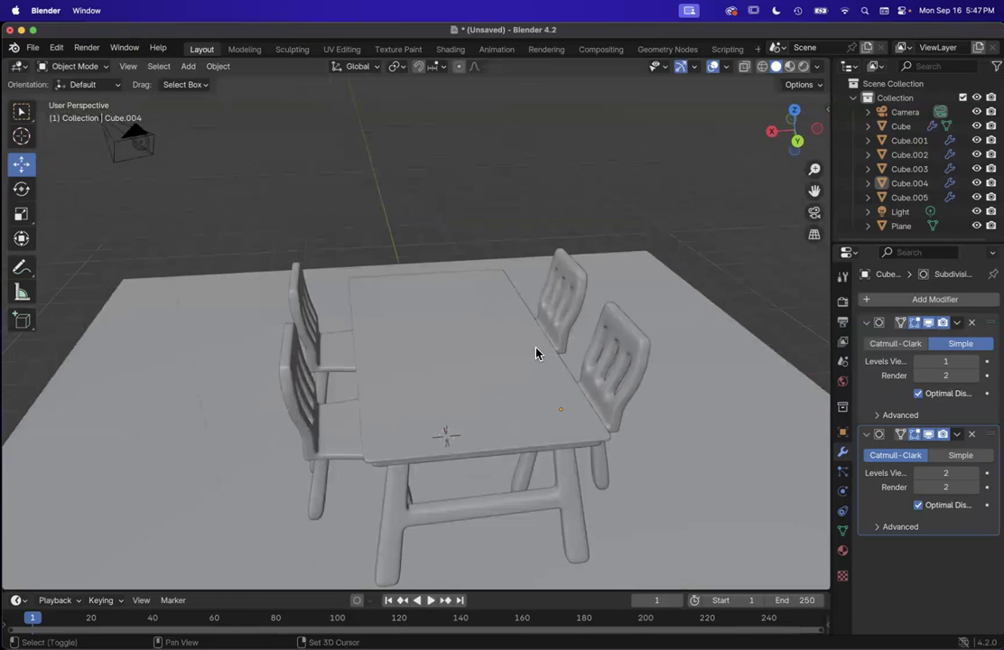
pyautogui.hscroll(-5, 537, 353)
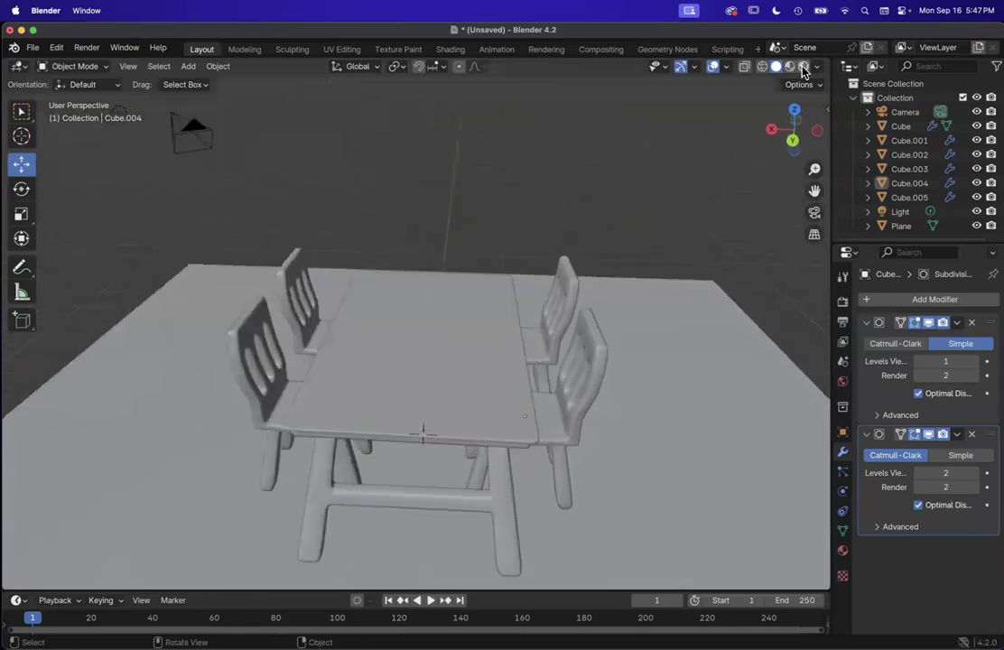
# Step: Switch to the Shading workspace and examine the dining set in material preview from low and high angles
pyautogui.click(445, 50)
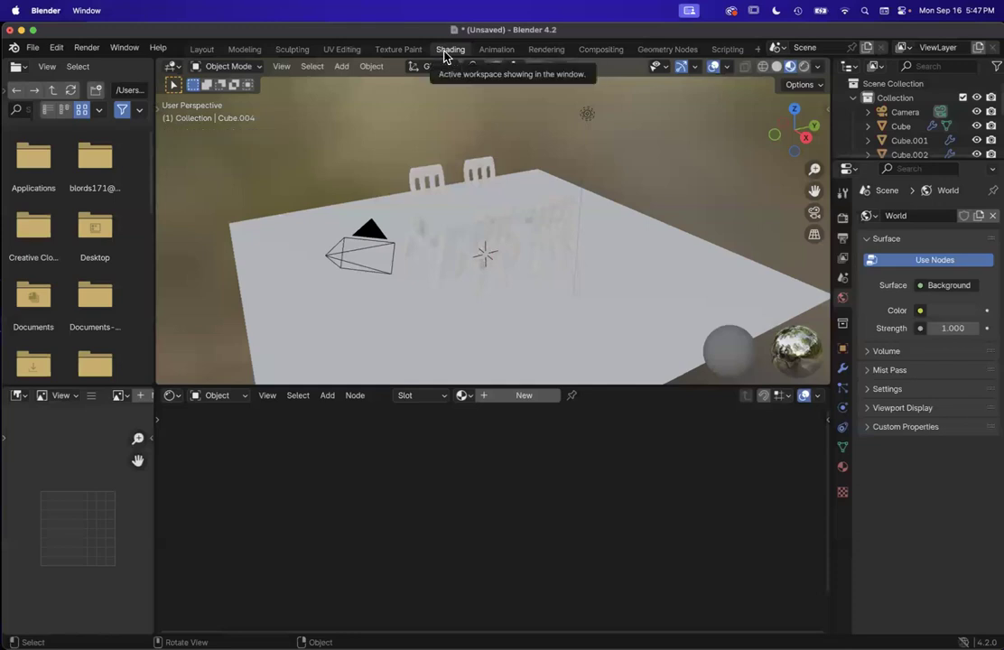
pyautogui.hscroll(-5, 544, 275)
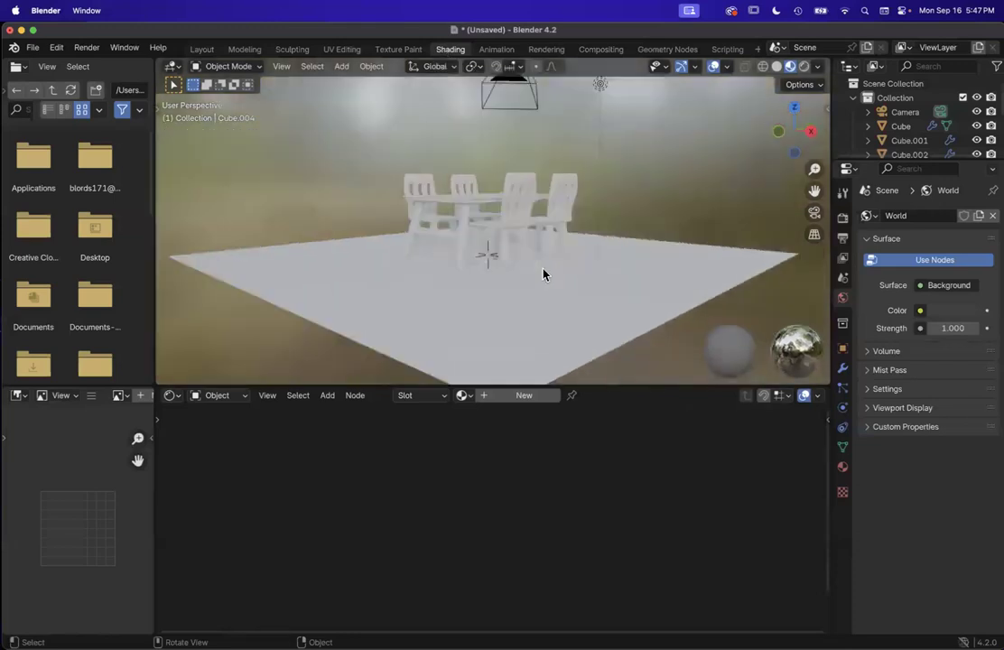
pyautogui.keyDown('shift'); pyautogui.hscroll(3, 543, 274); pyautogui.keyUp('shift')
pyautogui.scroll(-5, 543, 275)
pyautogui.scroll(5, 543, 274)
pyautogui.scroll(-8, 544, 274)
pyautogui.scroll(6, 544, 275)
pyautogui.scroll(4, 543, 274)
pyautogui.scroll(-6, 542, 274)
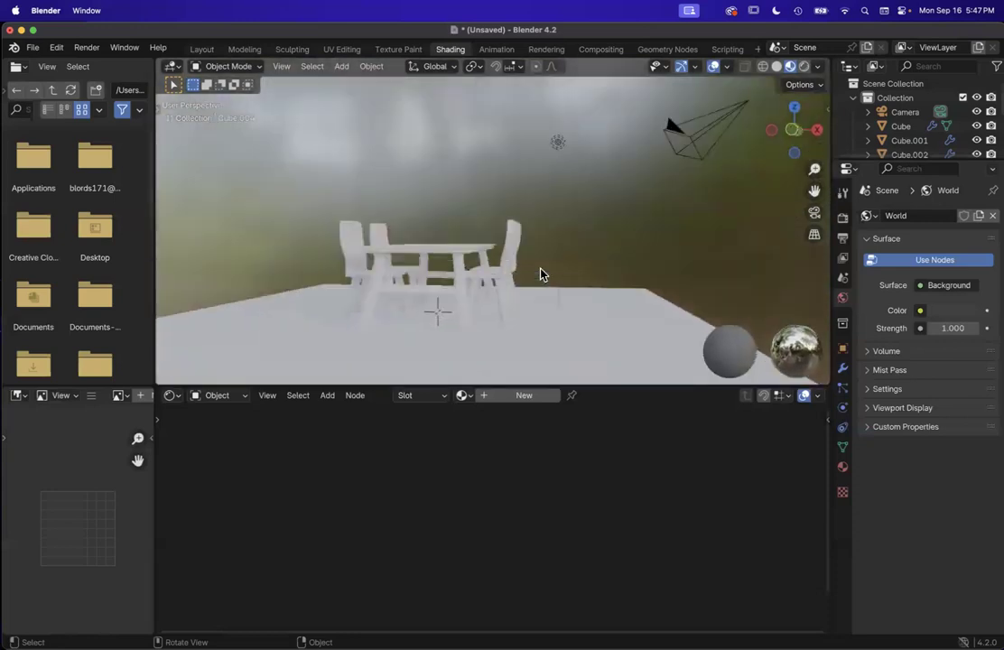
pyautogui.scroll(3, 540, 274)
pyautogui.hscroll(5, 542, 274)
pyautogui.scroll(-5, 541, 274)
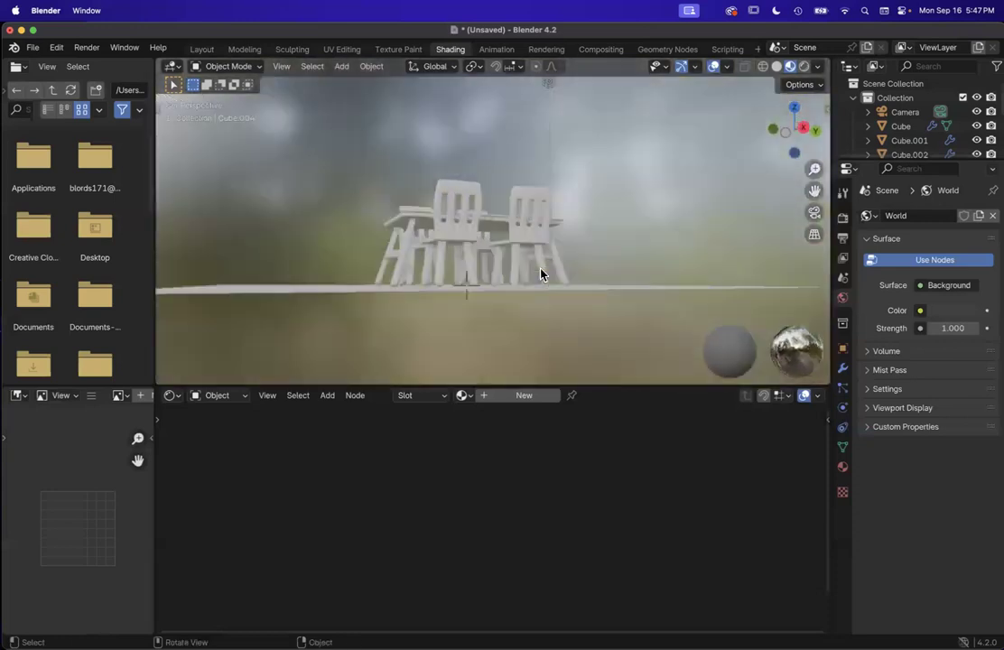
pyautogui.scroll(6, 541, 274)
pyautogui.hscroll(-5, 541, 275)
pyautogui.keyDown('shift'); pyautogui.hscroll(4, 541, 274); pyautogui.keyUp('shift')
pyautogui.scroll(3, 541, 275)
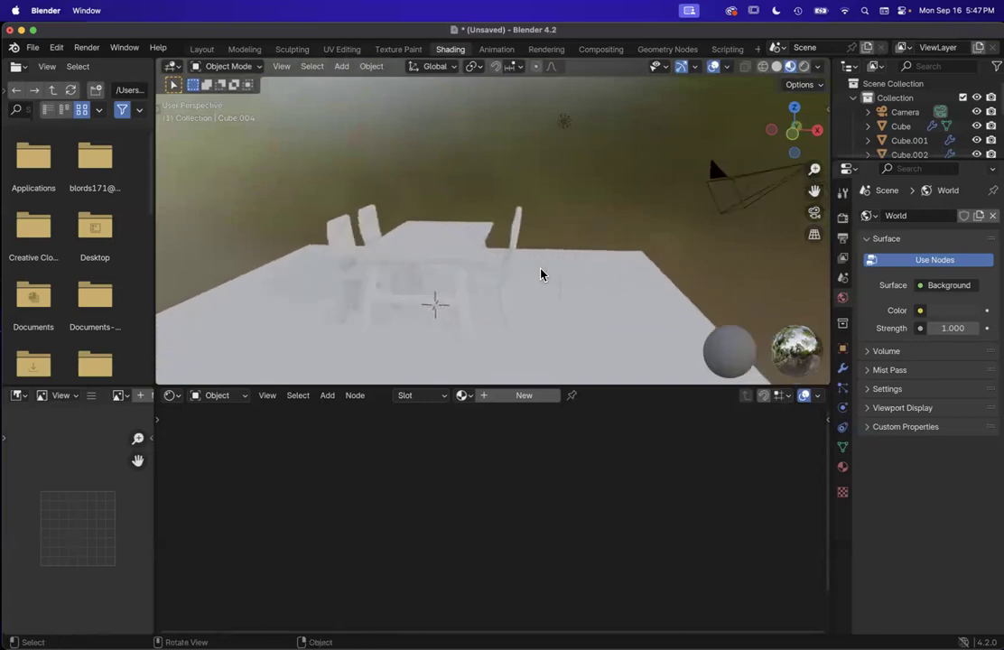
pyautogui.scroll(5, 540, 274)
pyautogui.hscroll(-3, 542, 275)
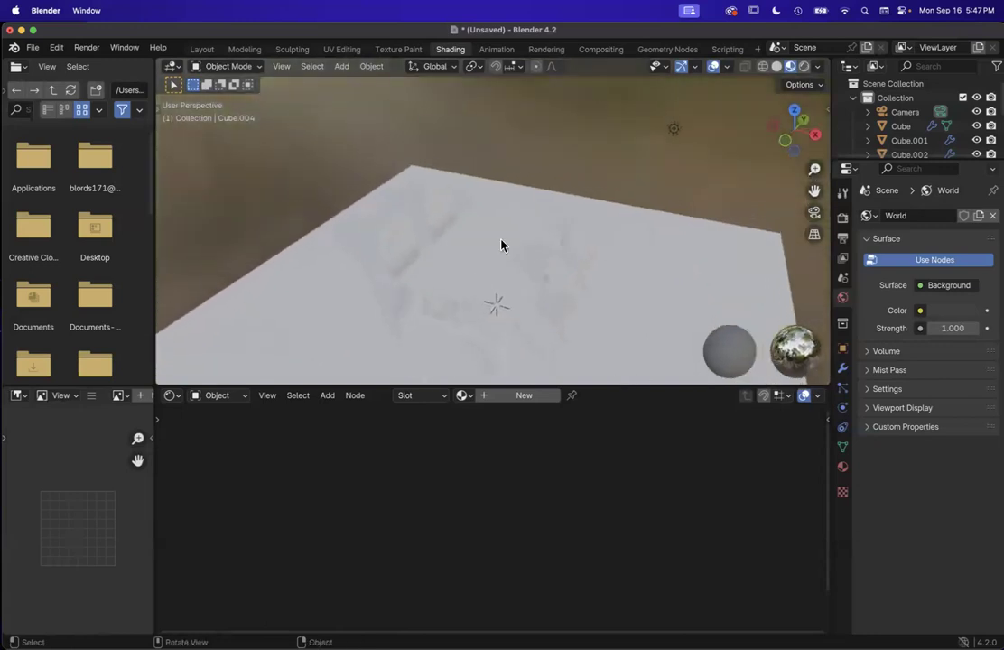
# Step: Give the table's material a light blue base color, a roughness of 0.017 and an IOR of 1.250
pyautogui.click(455, 280)
pyautogui.scroll(-5, 650, 469)
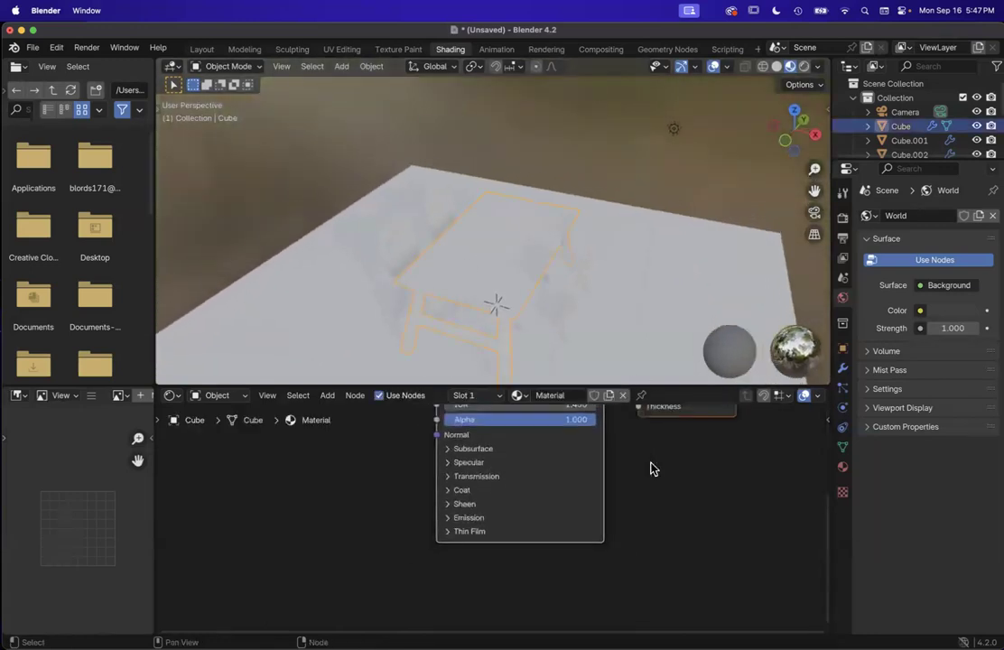
pyautogui.scroll(2, 651, 464)
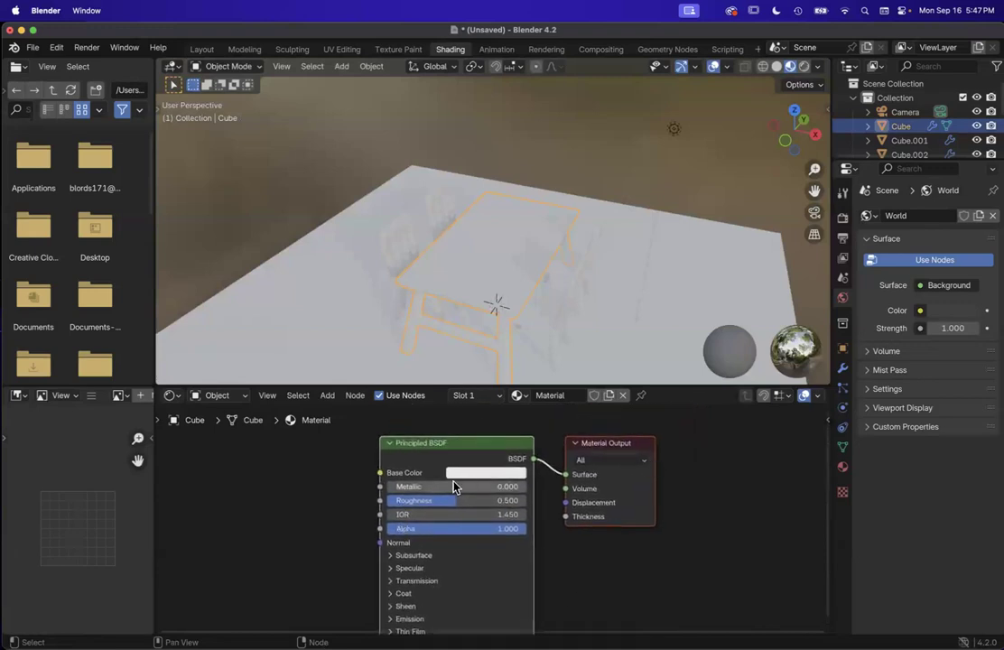
pyautogui.click(482, 477)
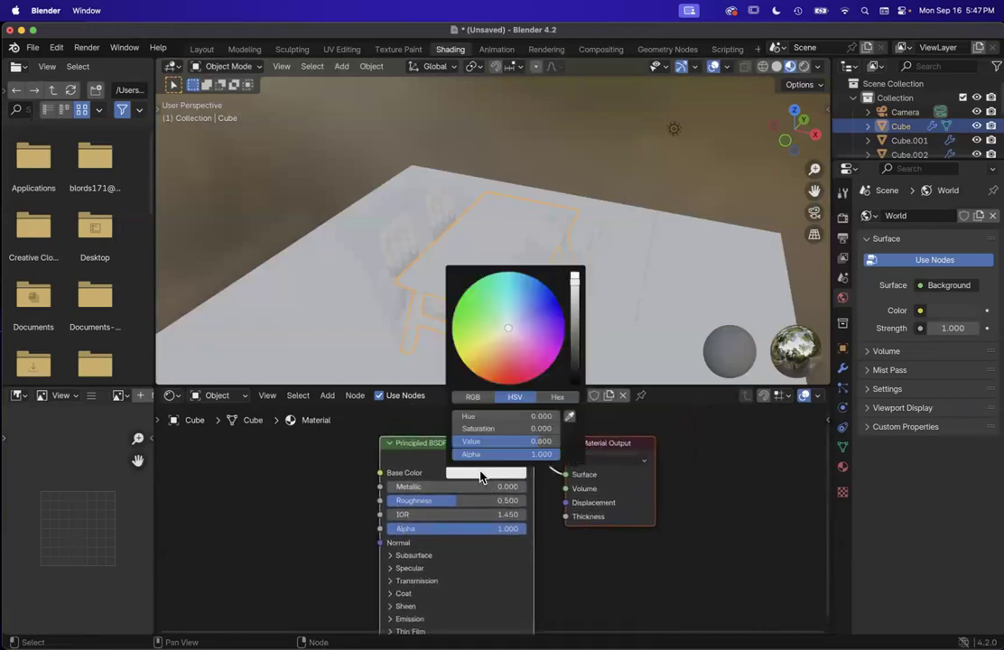
pyautogui.moveTo(512, 301); pyautogui.dragTo(524, 322)
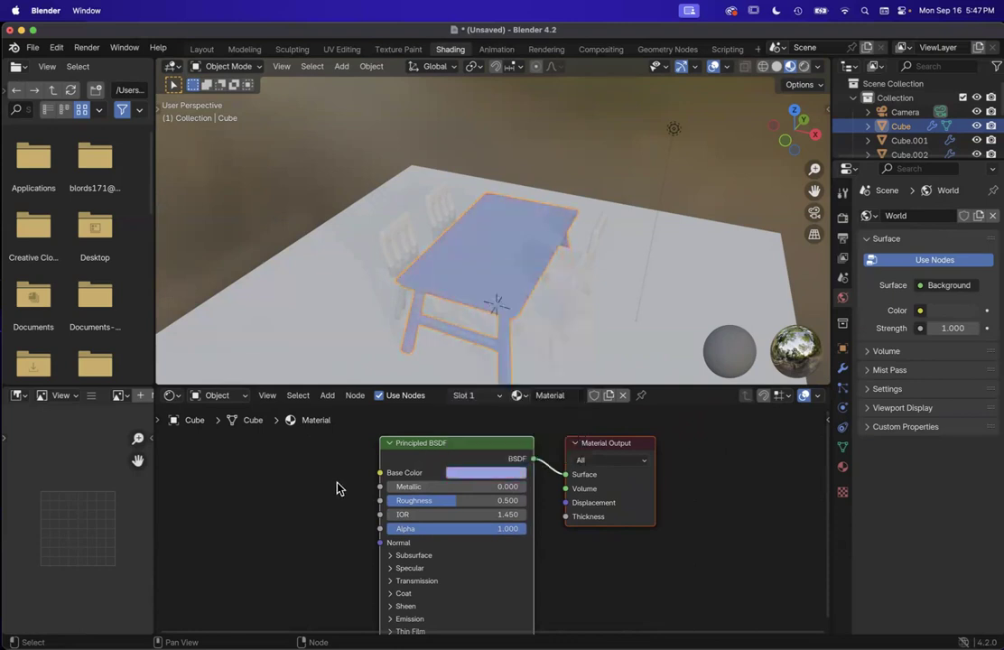
pyautogui.moveTo(410, 488)
pyautogui.mouseDown()
pyautogui.moveTo(479, 488)
pyautogui.moveTo(404, 487)
pyautogui.moveTo(390, 502)
pyautogui.moveTo(425, 514)
pyautogui.moveTo(487, 514)
pyautogui.moveTo(424, 515)
pyautogui.moveTo(416, 528)
pyautogui.moveTo(525, 529)
pyautogui.mouseUp()
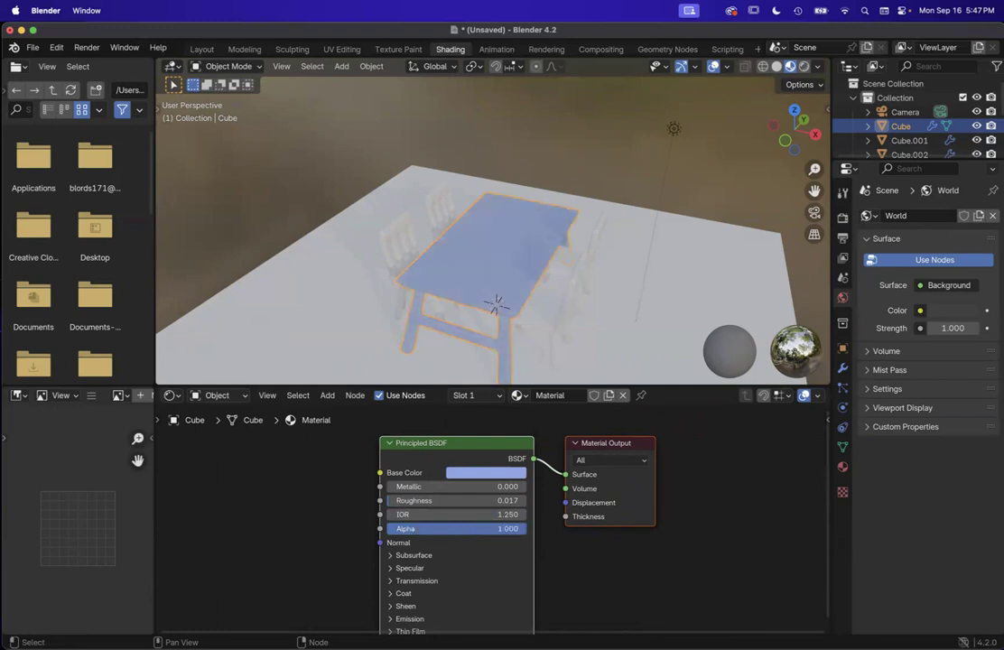
pyautogui.hscroll(-5, 485, 275)
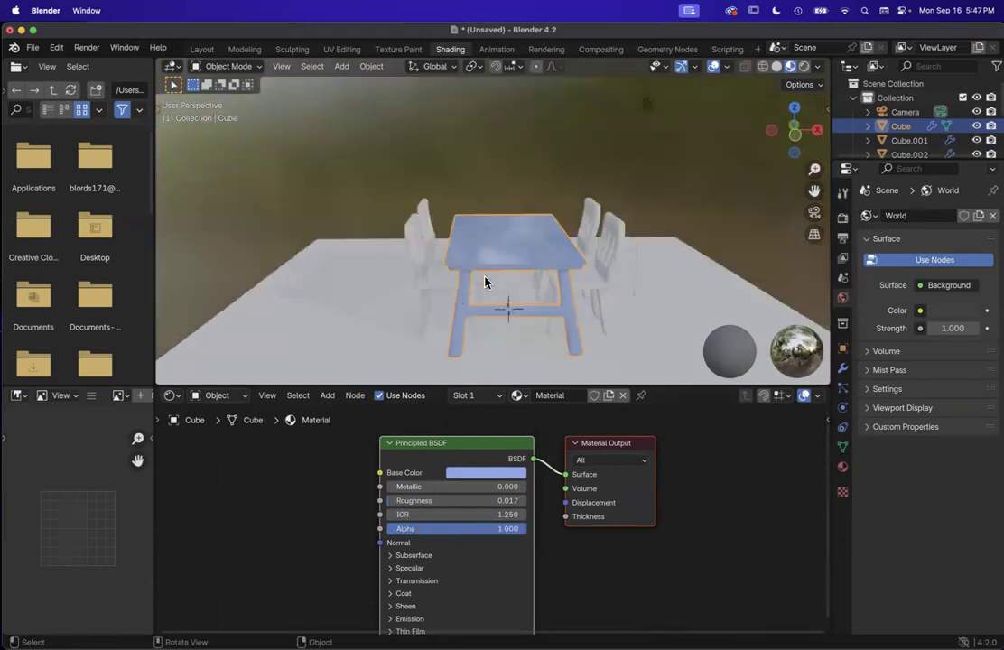
# Step: Try an alpha of 0.460 and an IOR of 9.450 on the table's material, checking its look from several angles
pyautogui.moveTo(445, 528); pyautogui.dragTo(443, 528)
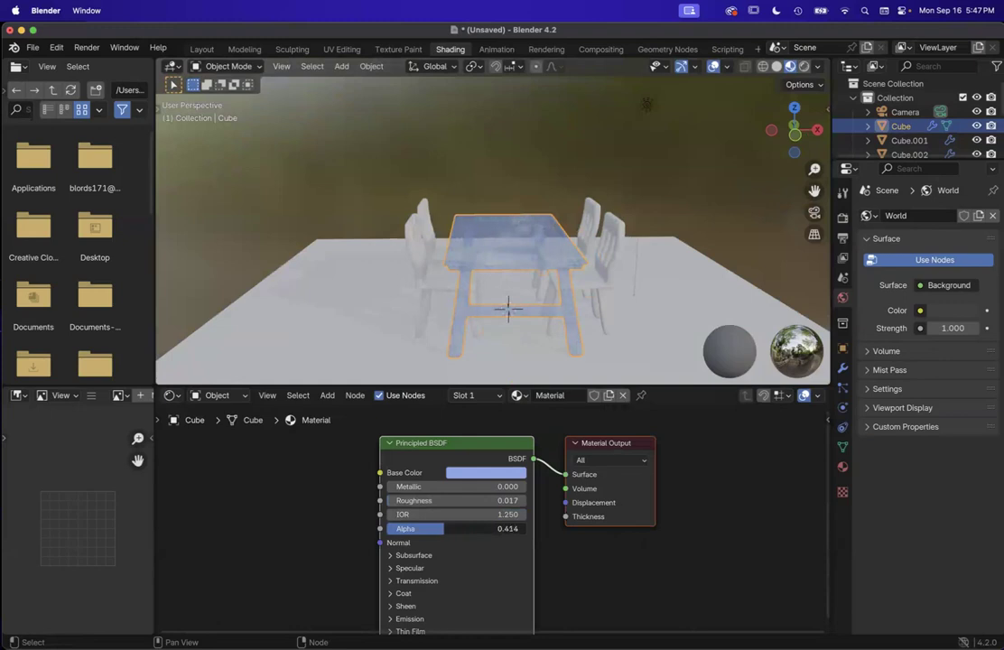
pyautogui.hscroll(5, 671, 202)
pyautogui.scroll(-4, 671, 202)
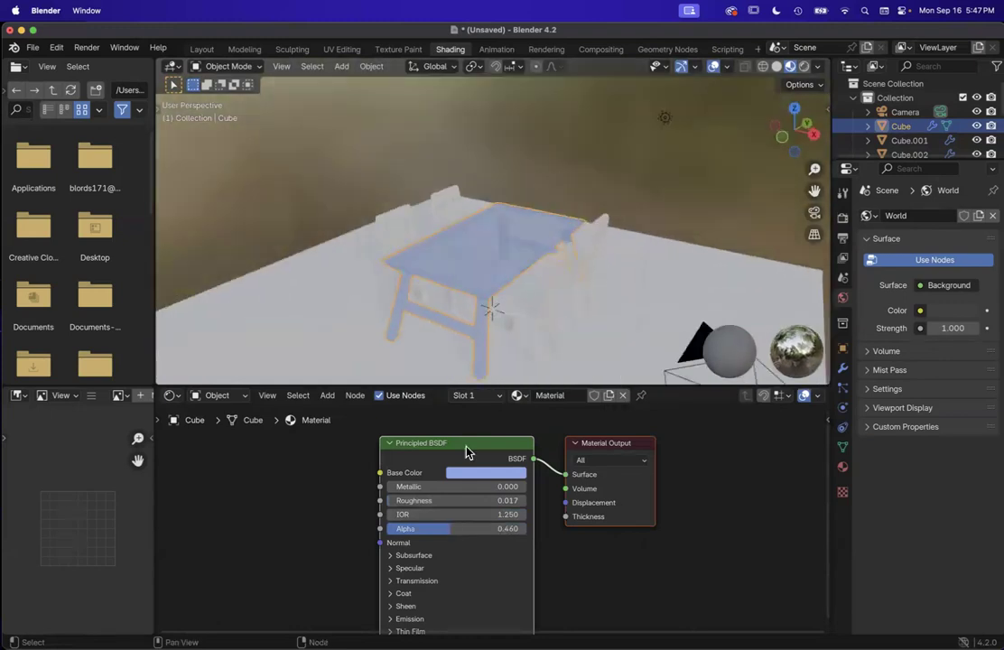
pyautogui.moveTo(410, 514); pyautogui.dragTo(505, 514)
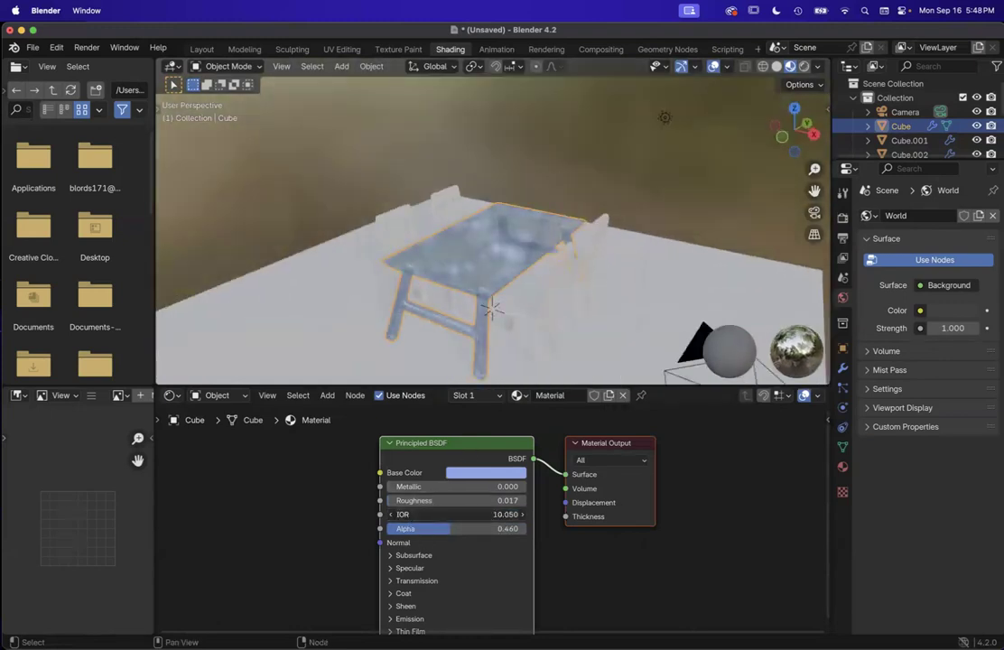
pyautogui.scroll(-5, 463, 278)
pyautogui.scroll(8, 463, 278)
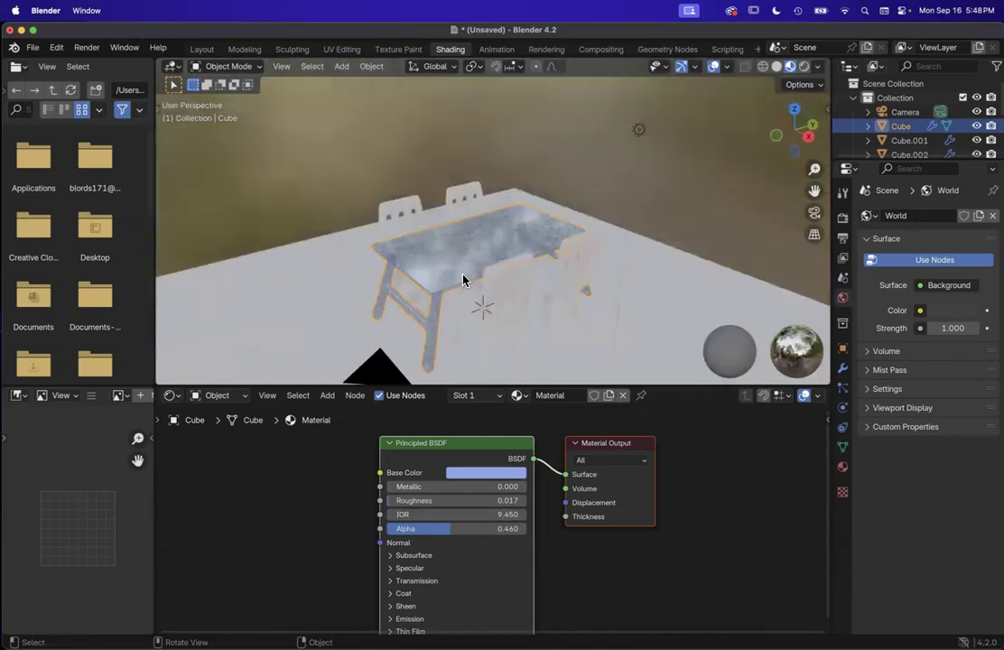
pyautogui.scroll(-10, 463, 278)
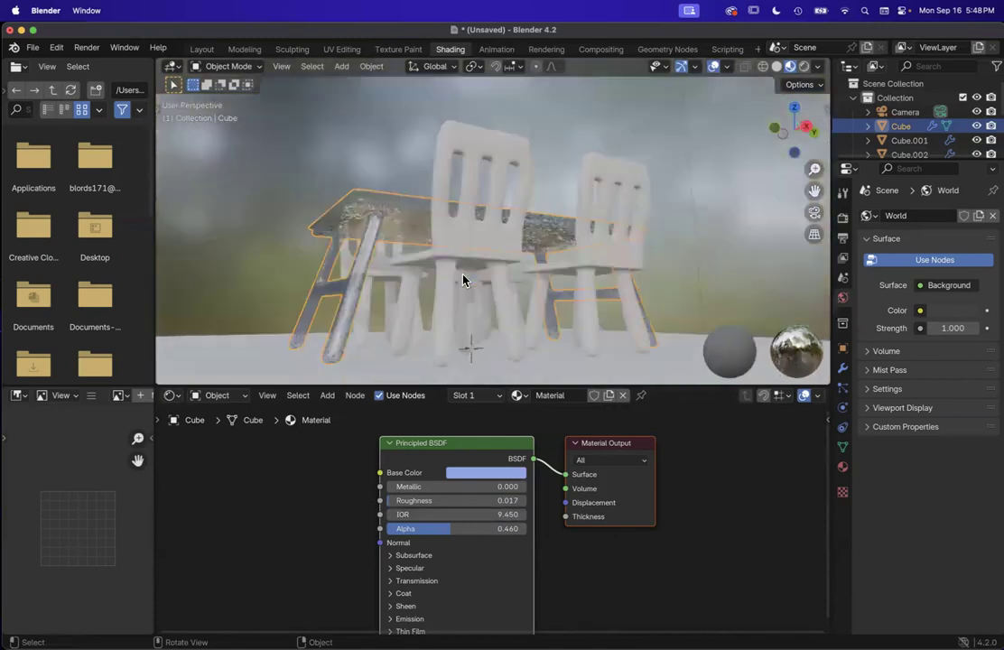
pyautogui.scroll(8, 463, 280)
pyautogui.scroll(-5, 463, 281)
pyautogui.scroll(8, 460, 284)
pyautogui.scroll(-5, 460, 283)
pyautogui.scroll(-8, 460, 284)
pyautogui.scroll(10, 461, 283)
pyautogui.scroll(-10, 461, 285)
# Step: Undo the last IOR and alpha changes on the table's material
pyautogui.press('super+z')
pyautogui.press('super+z')
pyautogui.scroll(5, 462, 288)
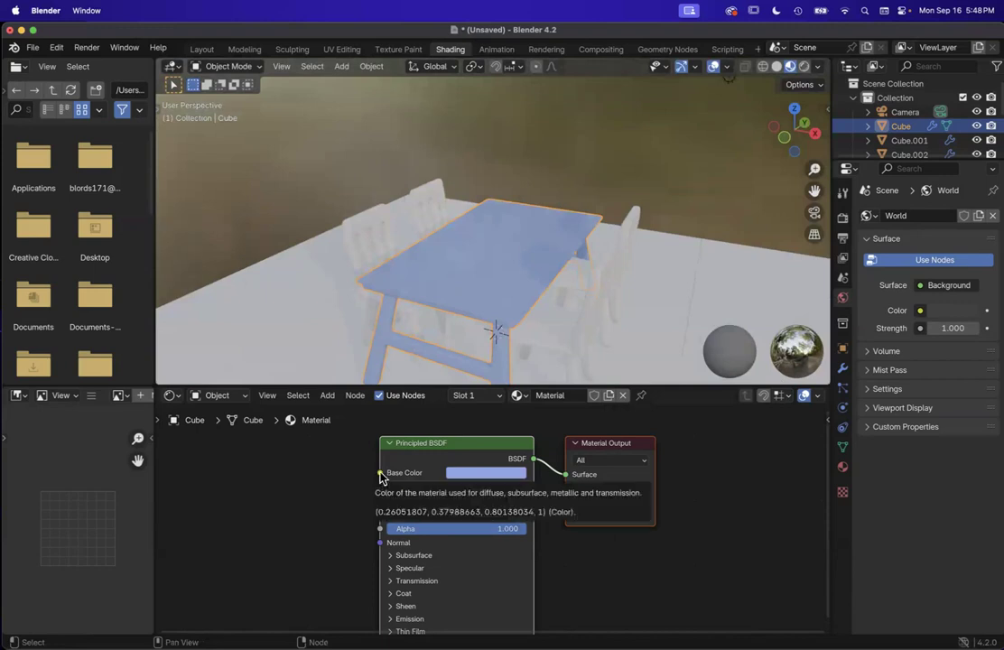
# Step: Add an Image Texture node linked from its Color output to the table material's Base Color, placed beside the Principled BSDF
pyautogui.moveTo(380, 476); pyautogui.dragTo(348, 472)
pyautogui.moveTo(261, 475); pyautogui.dragTo(259, 474)
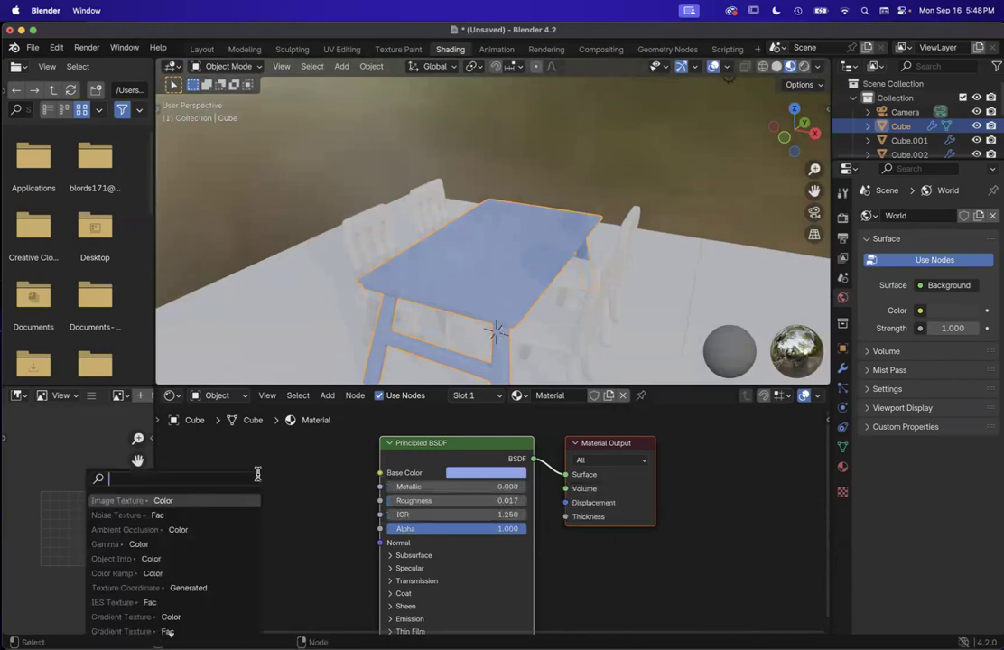
pyautogui.write('image')
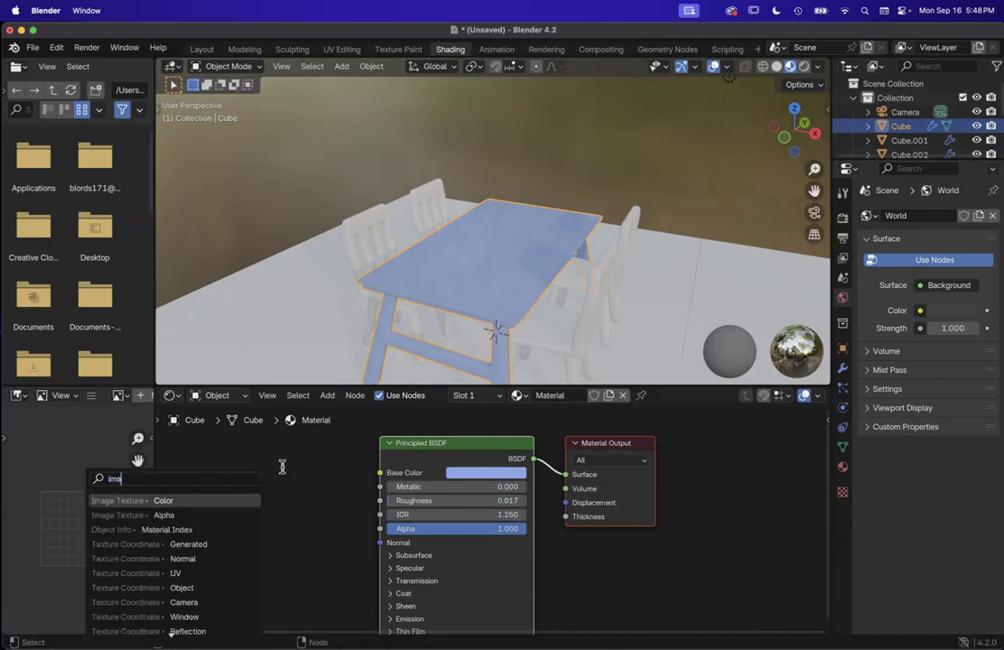
pyautogui.click(123, 500)
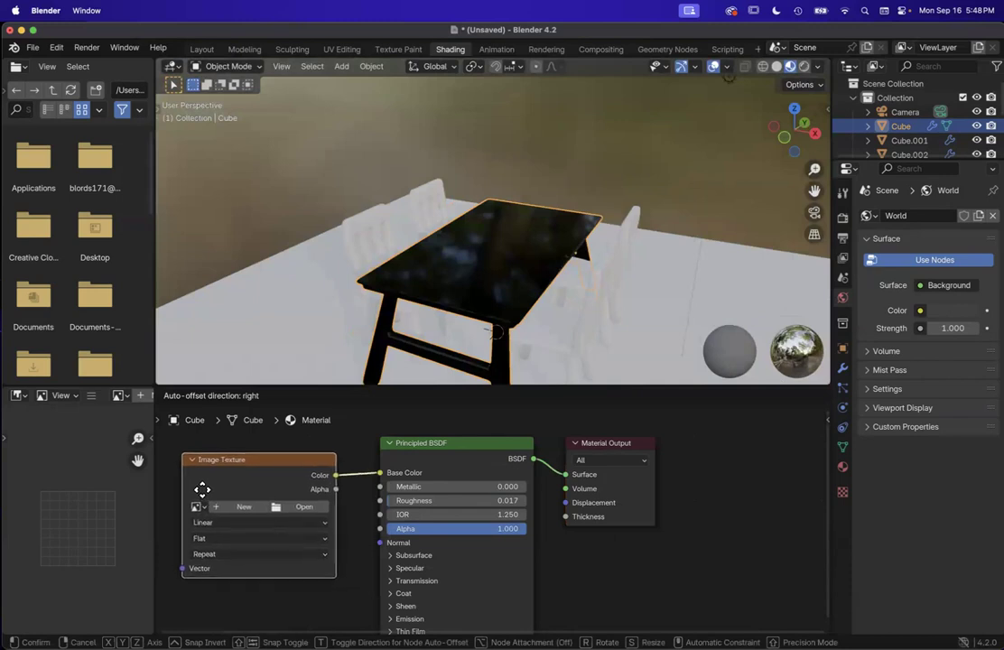
pyautogui.click(208, 492)
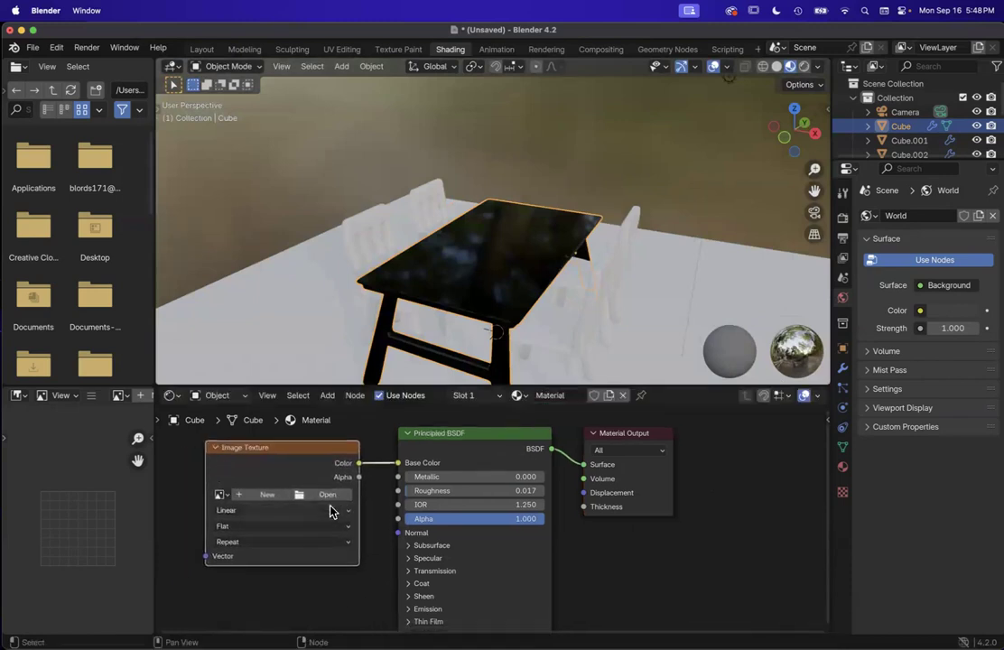
# Step: Load the wood image pexels-fwstudio-33348-172276.jpg from the Downloads folder into the Image Texture node and check it on the table
pyautogui.hscroll(-3, 330, 512)
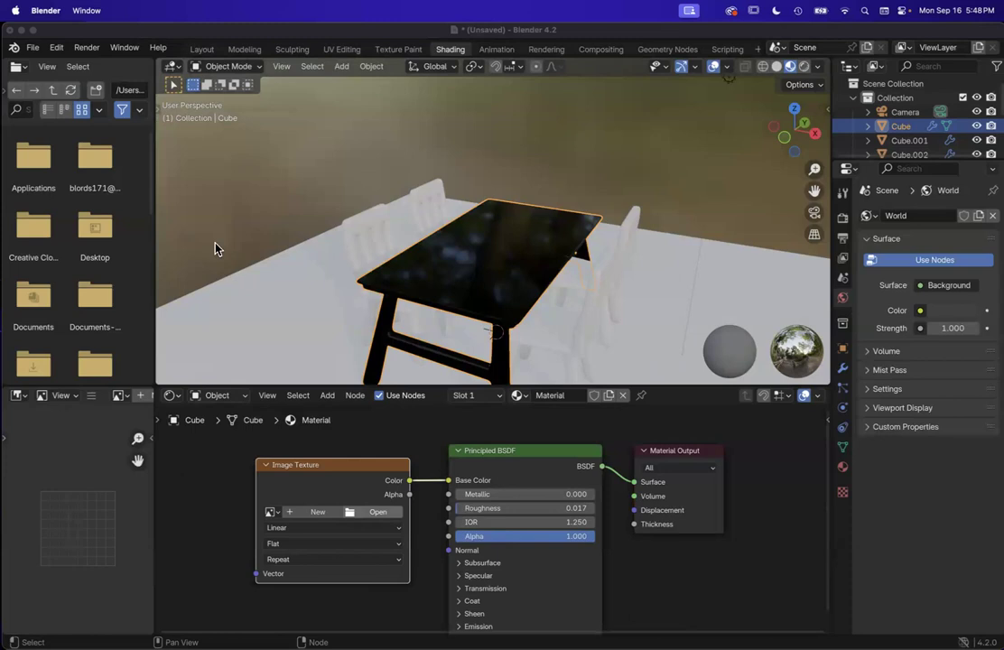
pyautogui.scroll(-2, 443, 415)
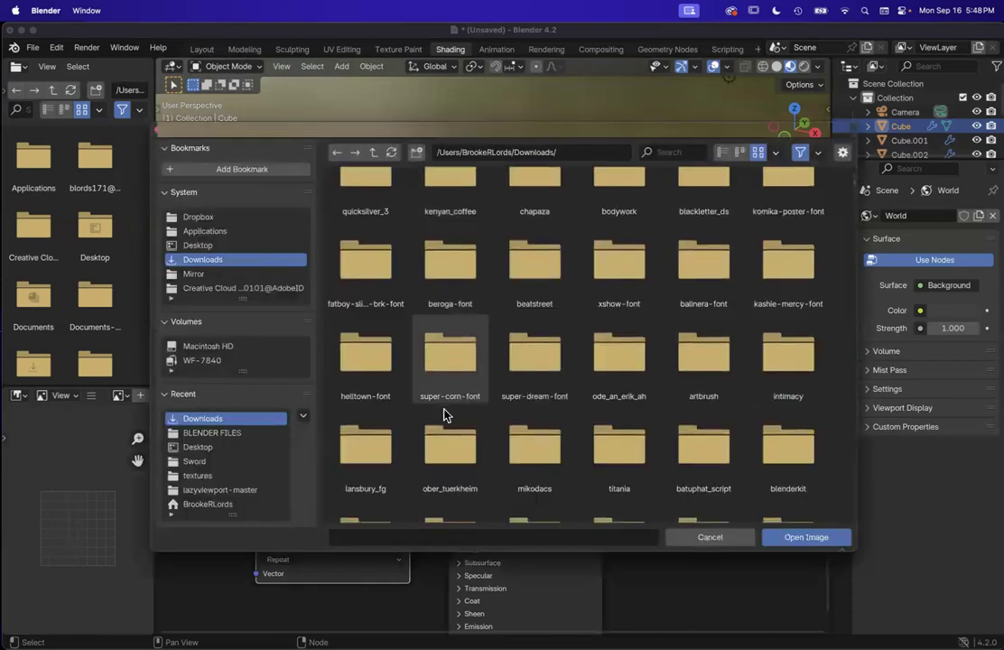
pyautogui.scroll(-15, 443, 415)
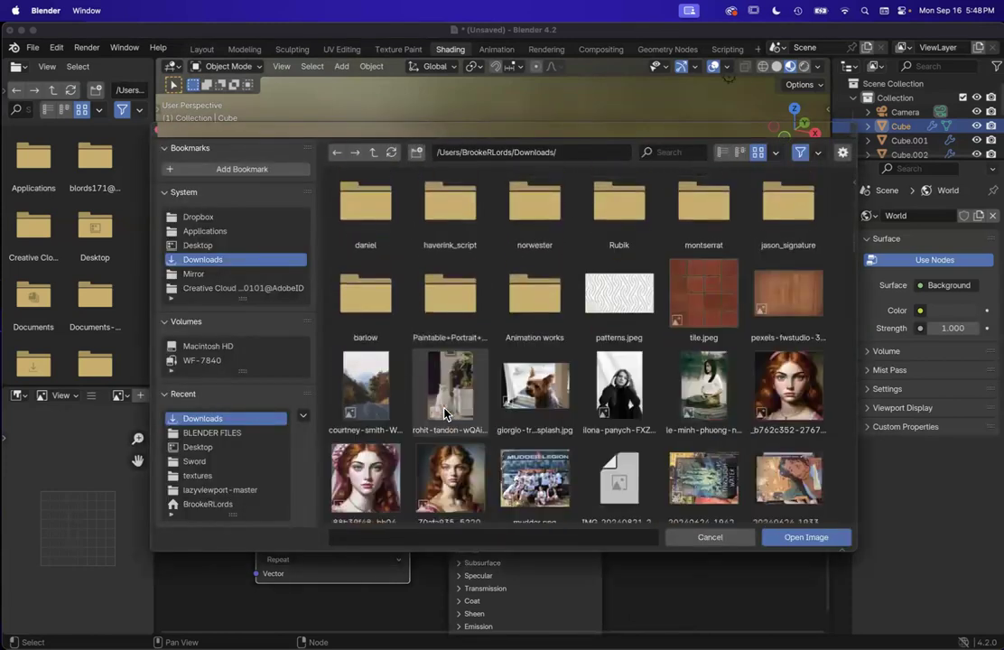
pyautogui.click(776, 287)
pyautogui.click(814, 538)
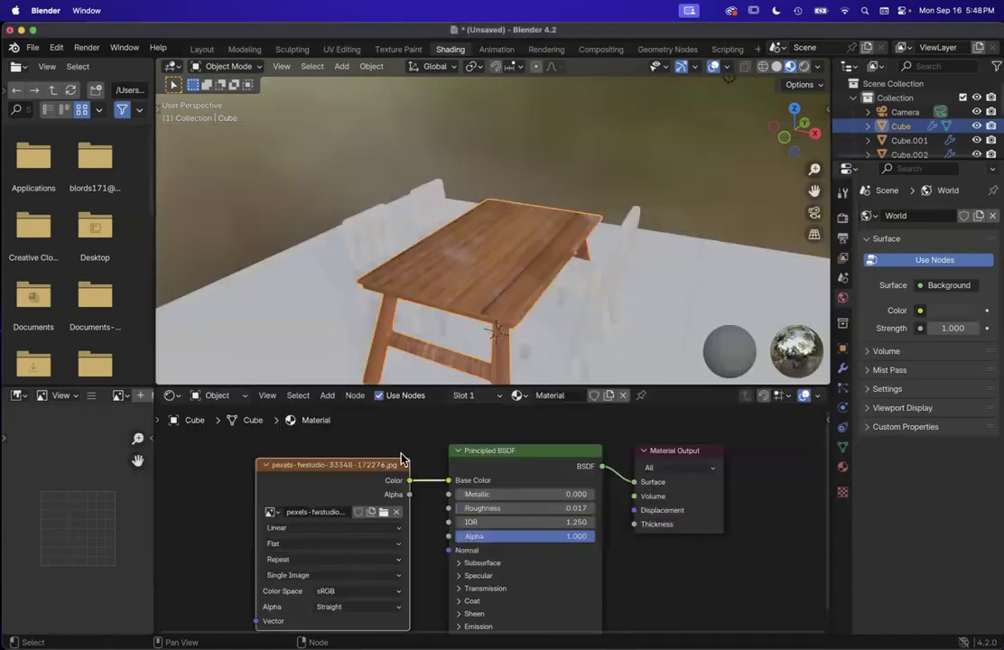
pyautogui.scroll(-5, 563, 296)
pyautogui.scroll(-10, 563, 296)
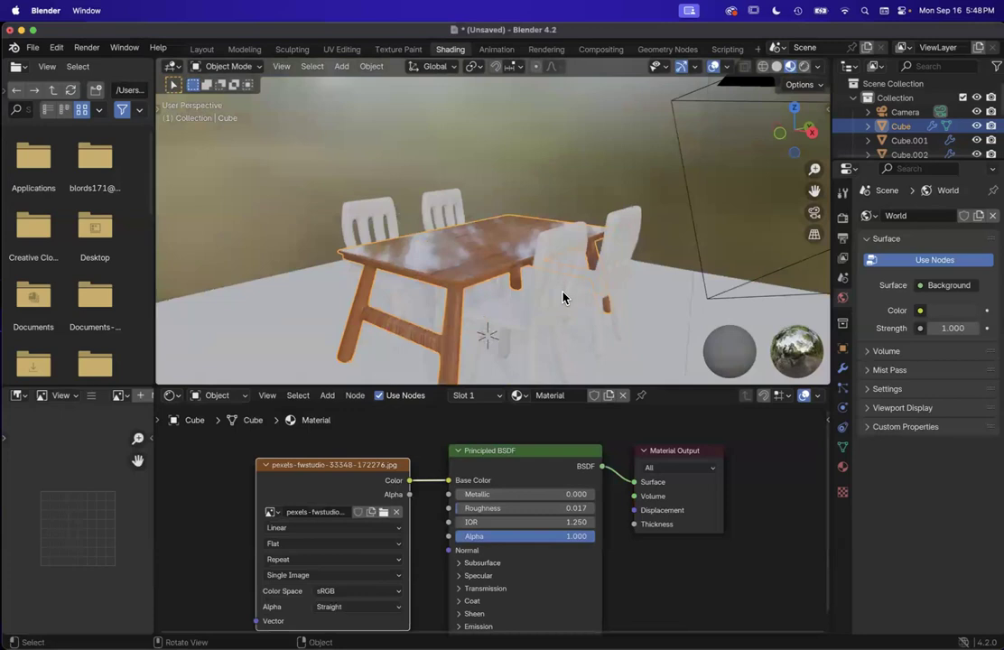
pyautogui.scroll(10, 563, 296)
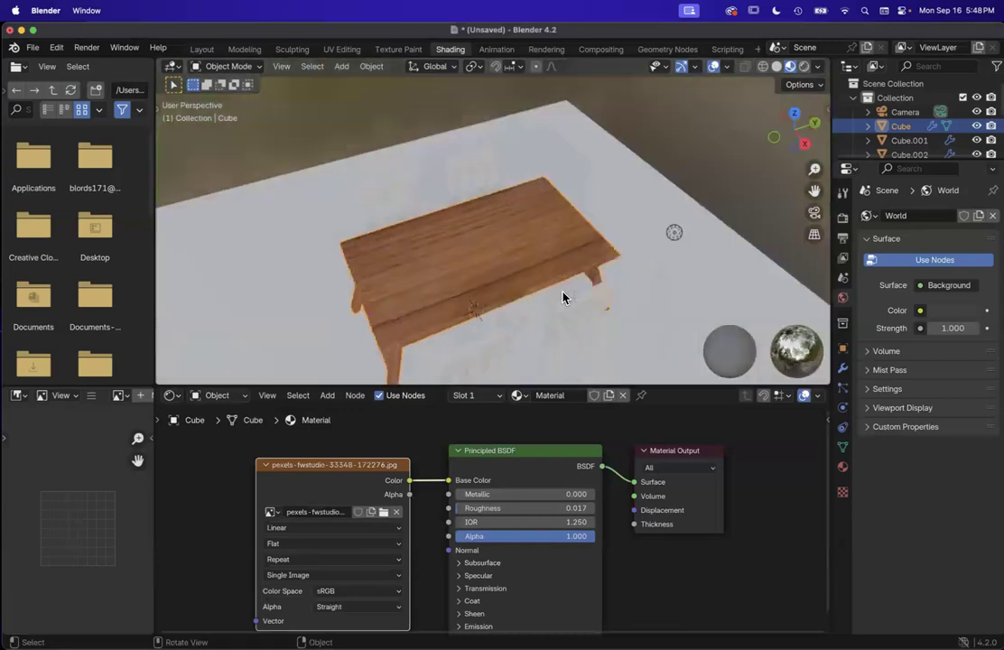
# Step: Try the Box projection on the table's wood image texture, comparing it with Flat before returning to Flat
pyautogui.scroll(-10, 511, 305)
pyautogui.scroll(-10, 509, 303)
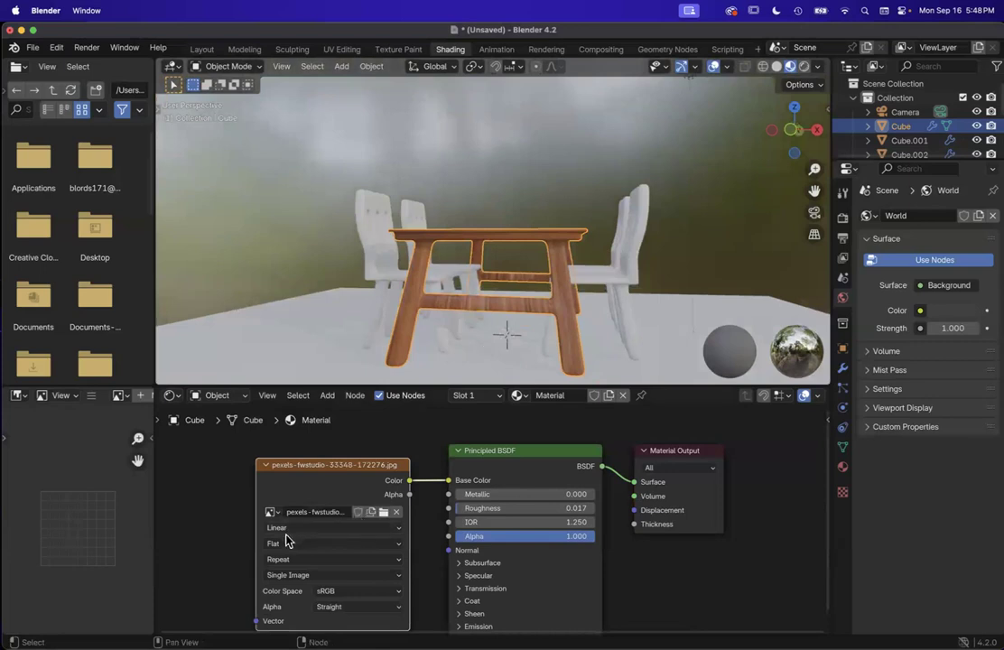
pyautogui.click(286, 543)
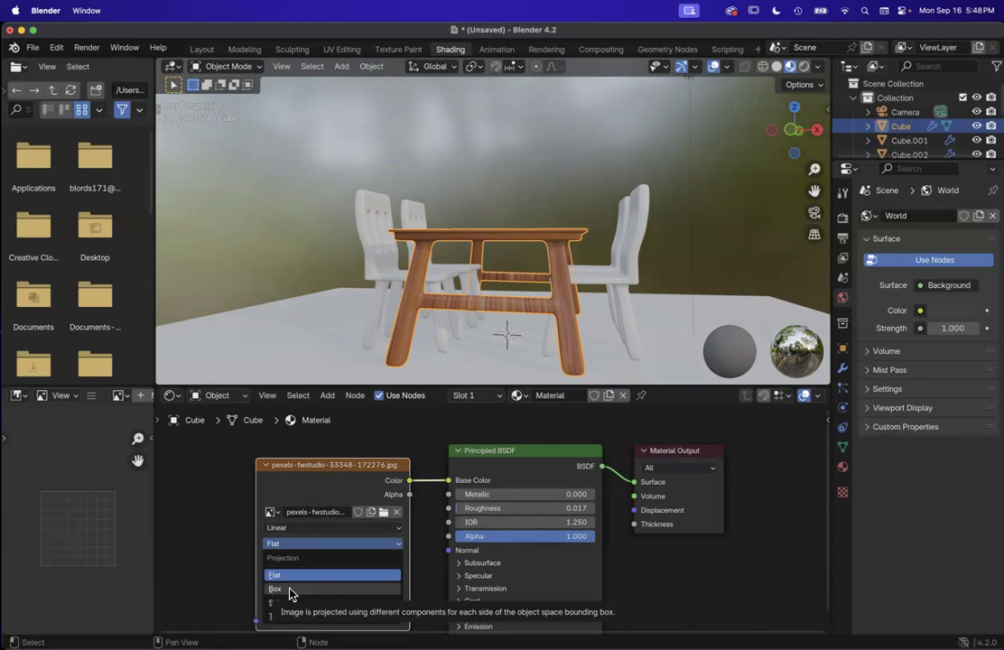
pyautogui.click(291, 593)
pyautogui.moveTo(548, 273)
pyautogui.mouseDown(button='middle')
pyautogui.moveTo(505, 307)
pyautogui.moveTo(551, 273)
pyautogui.mouseUp(button='middle')
pyautogui.click(308, 548)
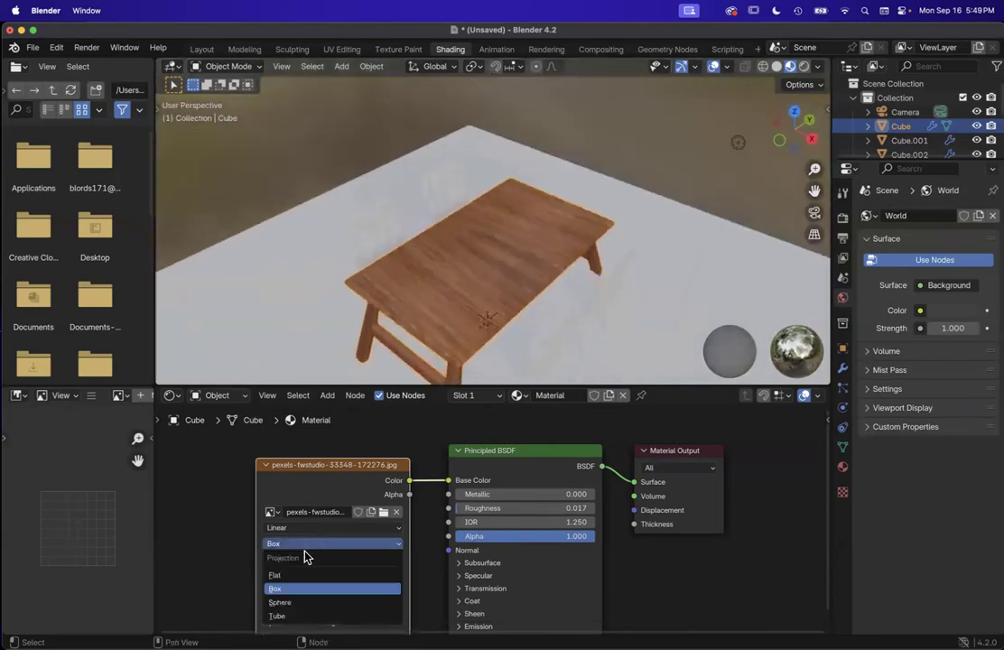
pyautogui.click(301, 574)
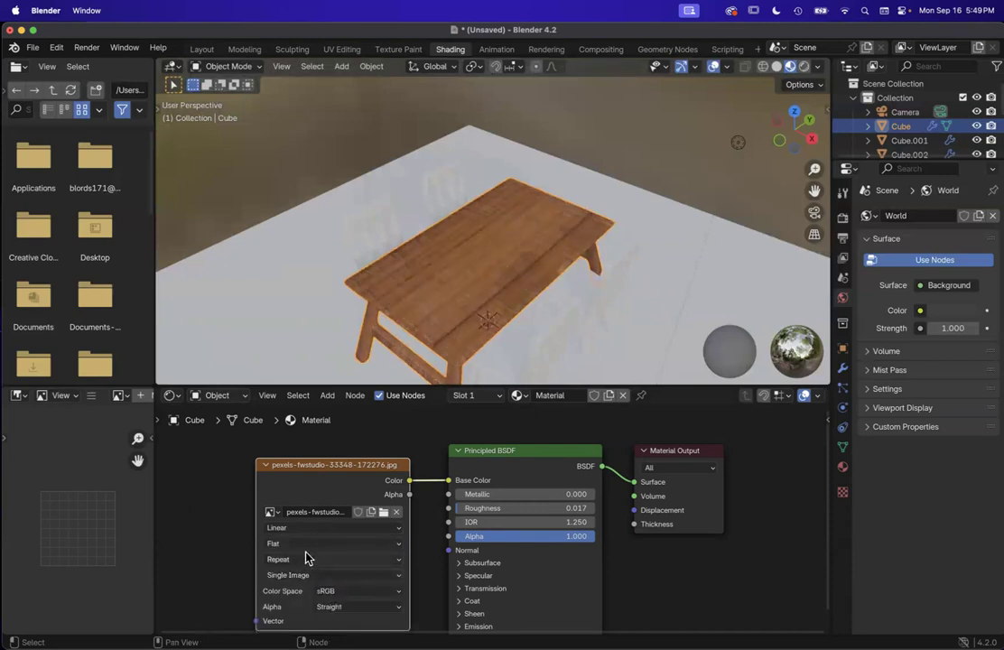
pyautogui.click(307, 547)
pyautogui.click(301, 594)
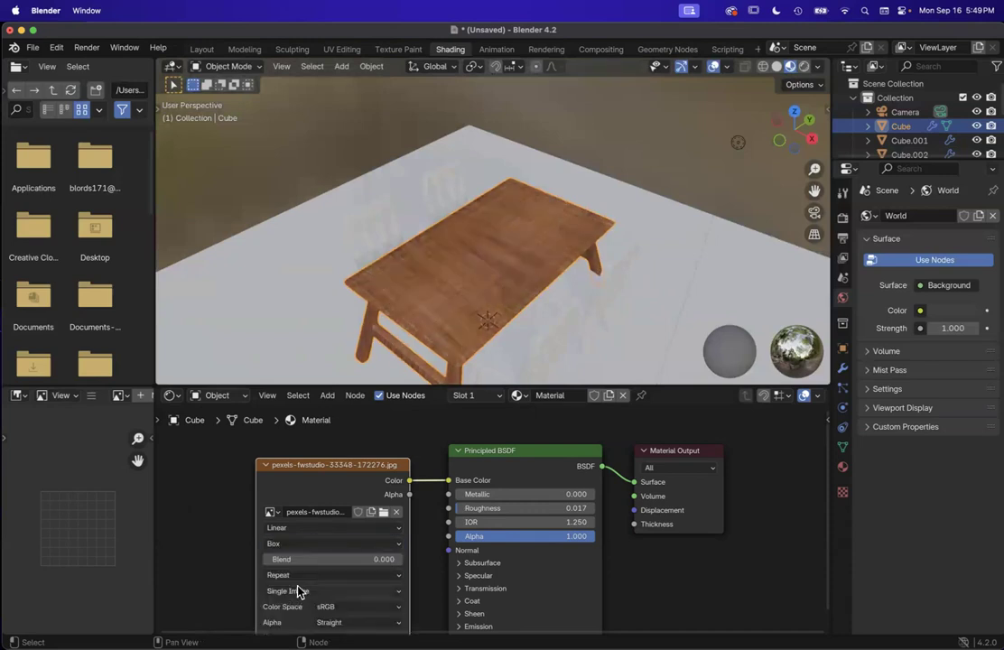
pyautogui.click(306, 544)
pyautogui.click(293, 577)
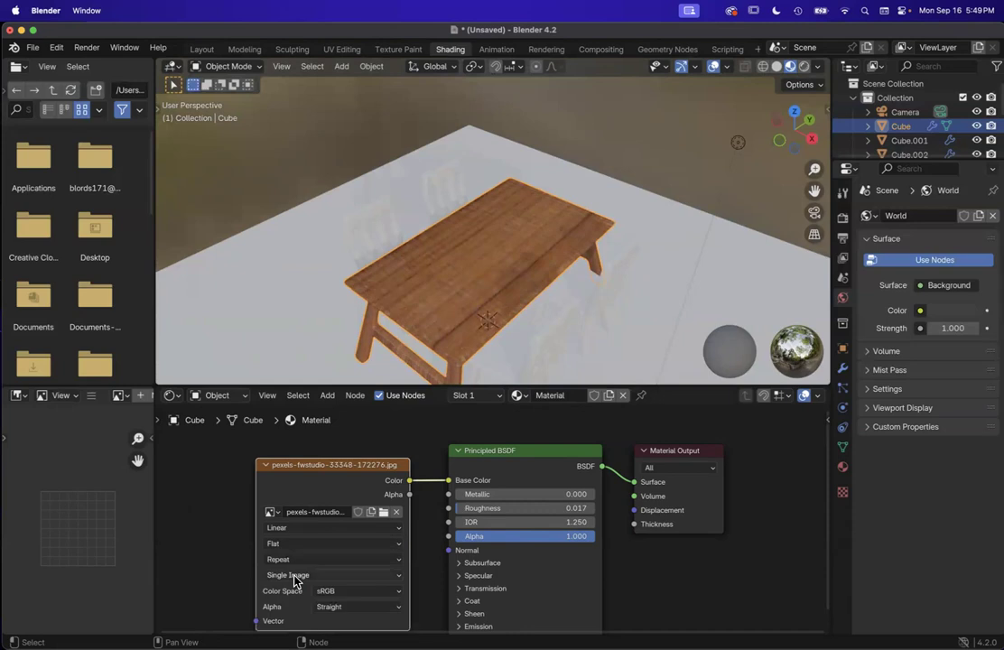
# Step: Set the table material's roughness to 0.000 and IOR to 3.050, checking the tabletop reflections from several angles
pyautogui.scroll(-5, 358, 363)
pyautogui.scroll(5, 357, 361)
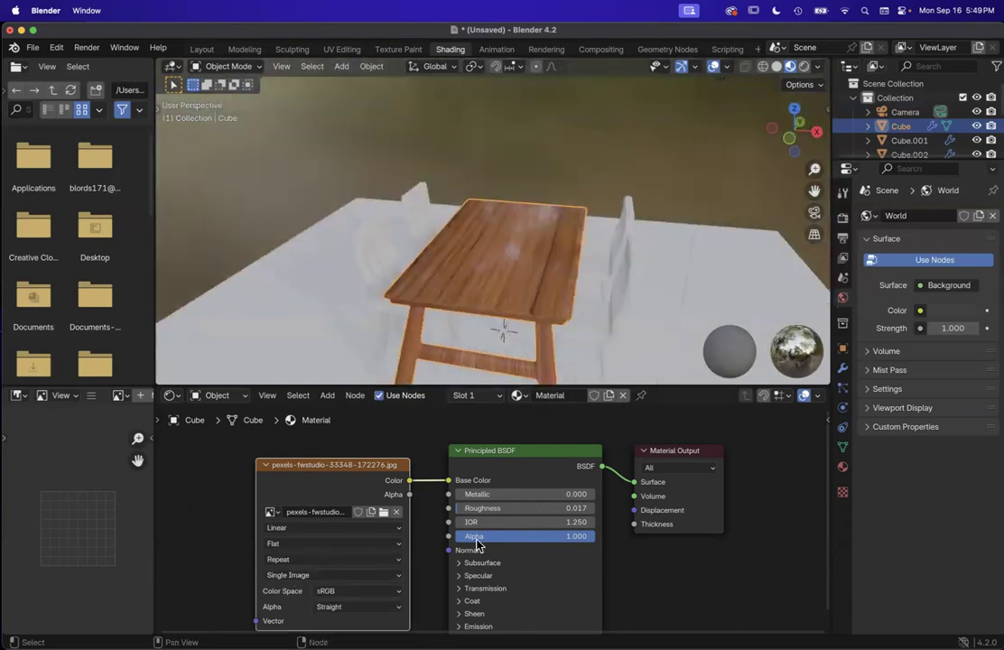
pyautogui.moveTo(478, 507)
pyautogui.mouseDown()
pyautogui.moveTo(522, 507)
pyautogui.moveTo(476, 507)
pyautogui.moveTo(542, 521)
pyautogui.moveTo(482, 521)
pyautogui.mouseUp()
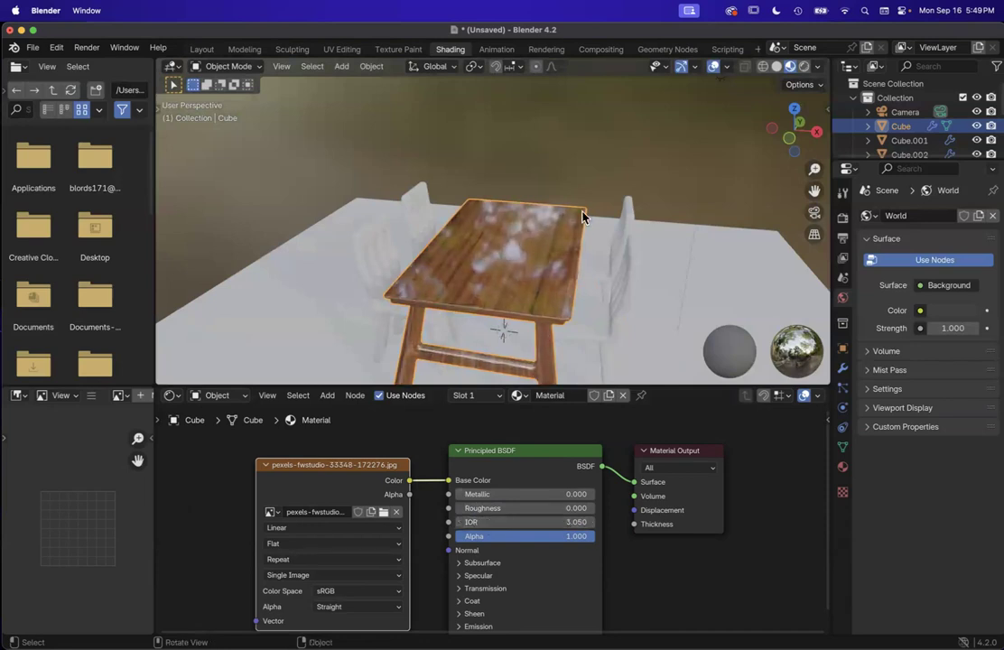
pyautogui.hscroll(-10, 583, 215)
pyautogui.hscroll(-10, 582, 217)
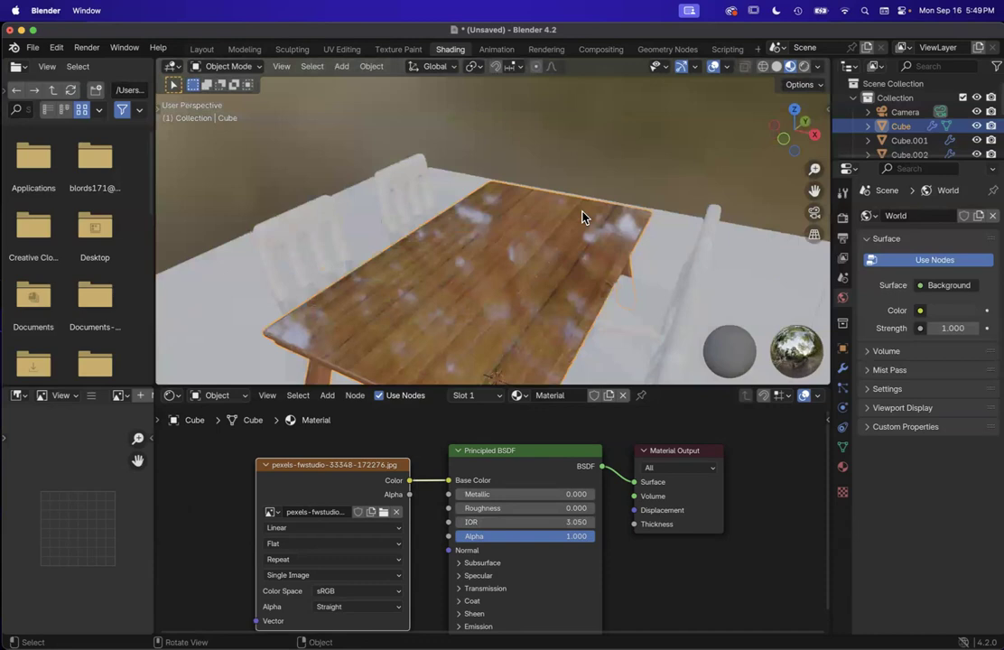
pyautogui.hscroll(-3, 582, 217)
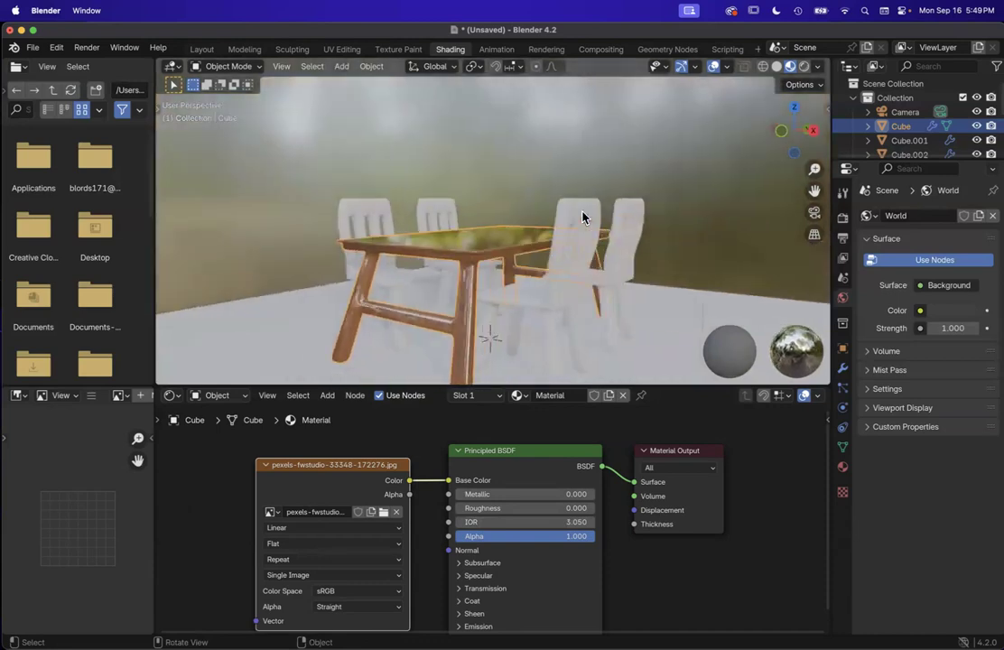
pyautogui.scroll(8, 624, 235)
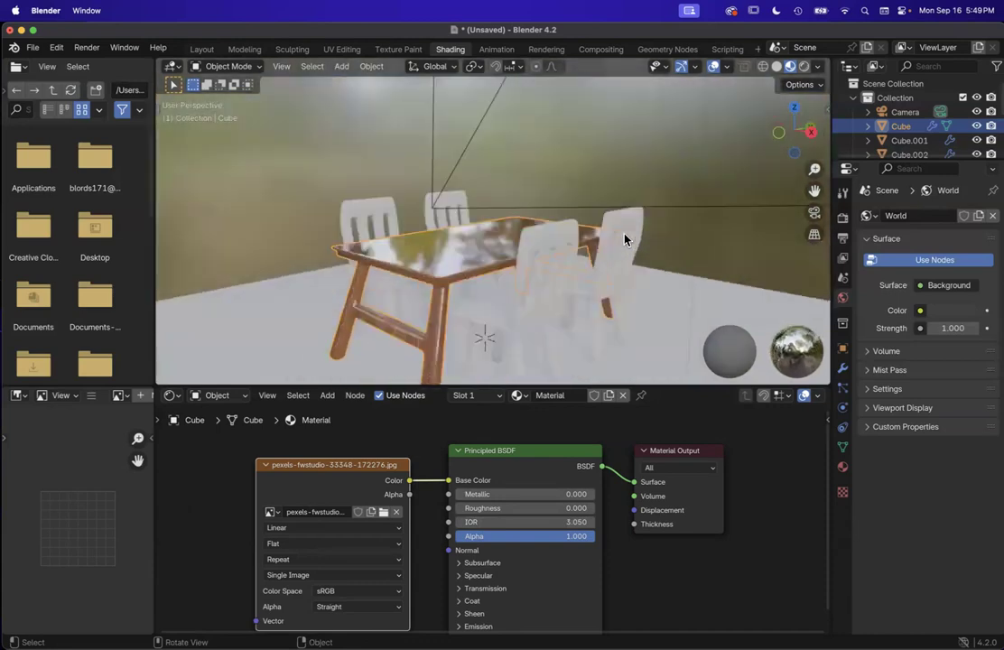
pyautogui.click(619, 275)
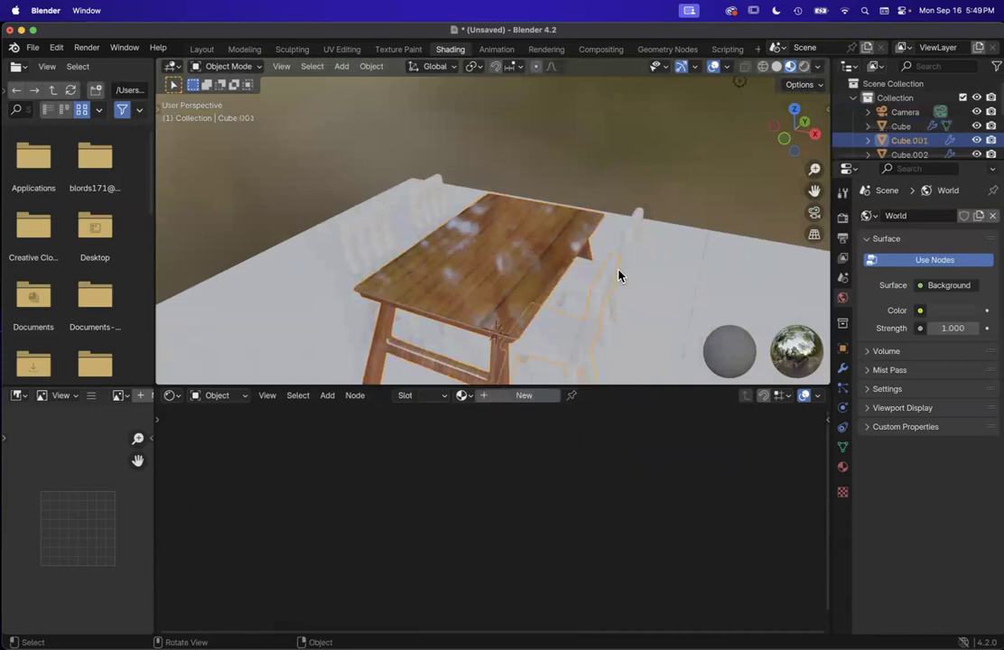
pyautogui.hscroll(-8, 619, 276)
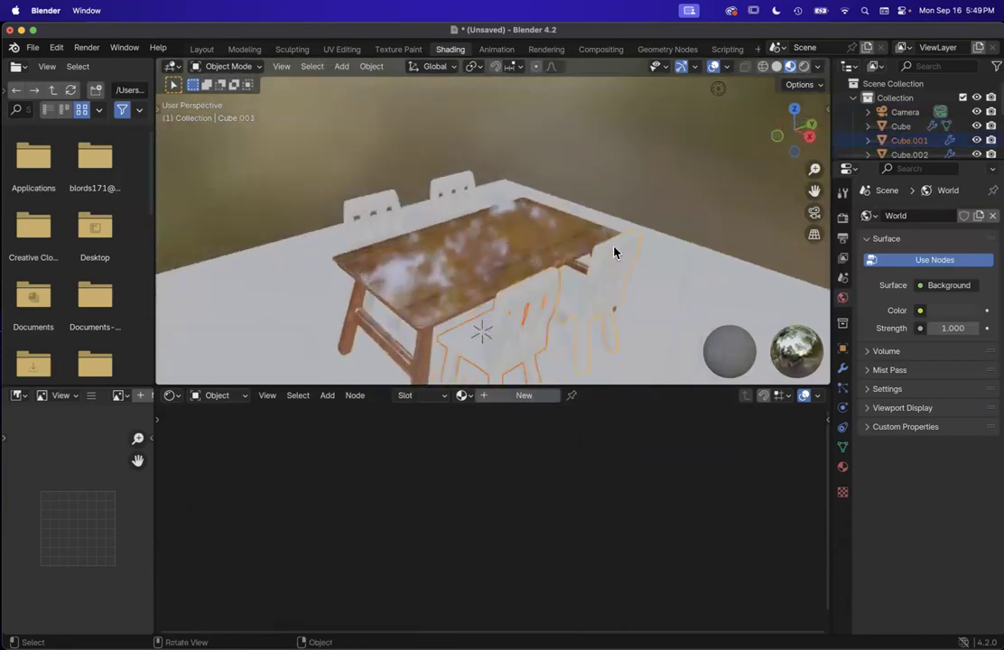
pyautogui.keyDown('shift'); pyautogui.click(443, 198); pyautogui.keyUp('shift')
pyautogui.keyDown('shift'); pyautogui.click(376, 203); pyautogui.keyUp('shift')
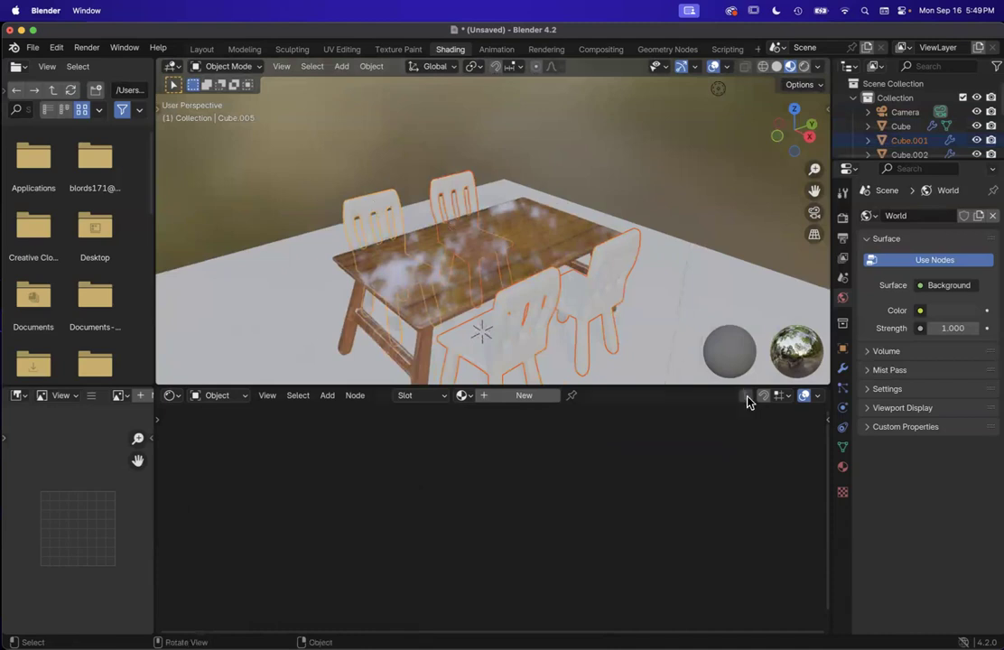
pyautogui.click(463, 395)
pyautogui.click(469, 396)
pyautogui.click(648, 217)
# Step: Select the table and duplicate its wood material as a new material, checking the list of available materials
pyautogui.click(564, 225)
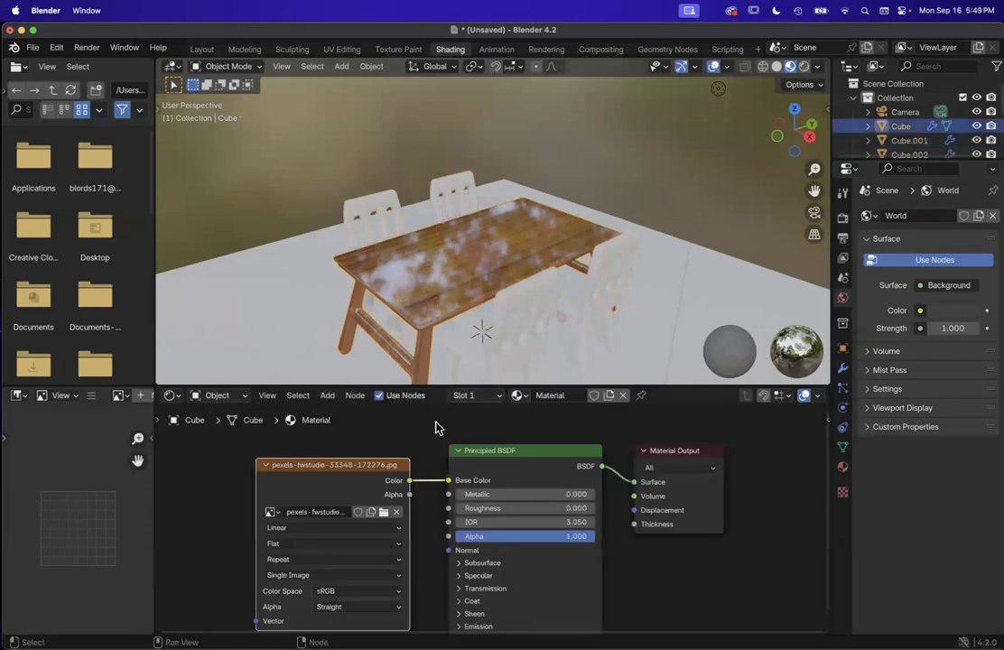
pyautogui.click(522, 396)
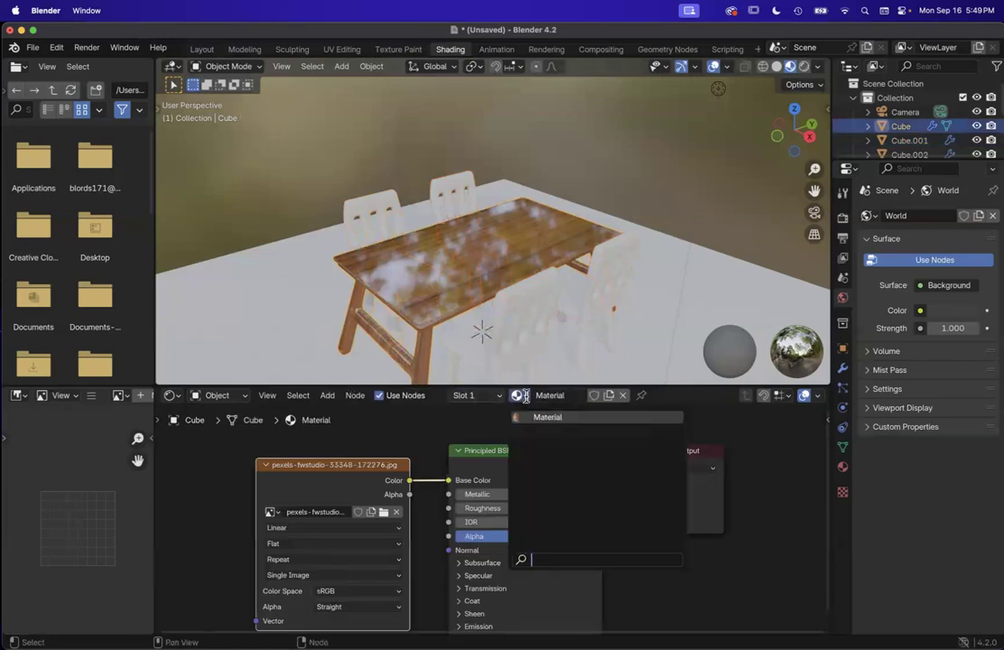
pyautogui.click(453, 430)
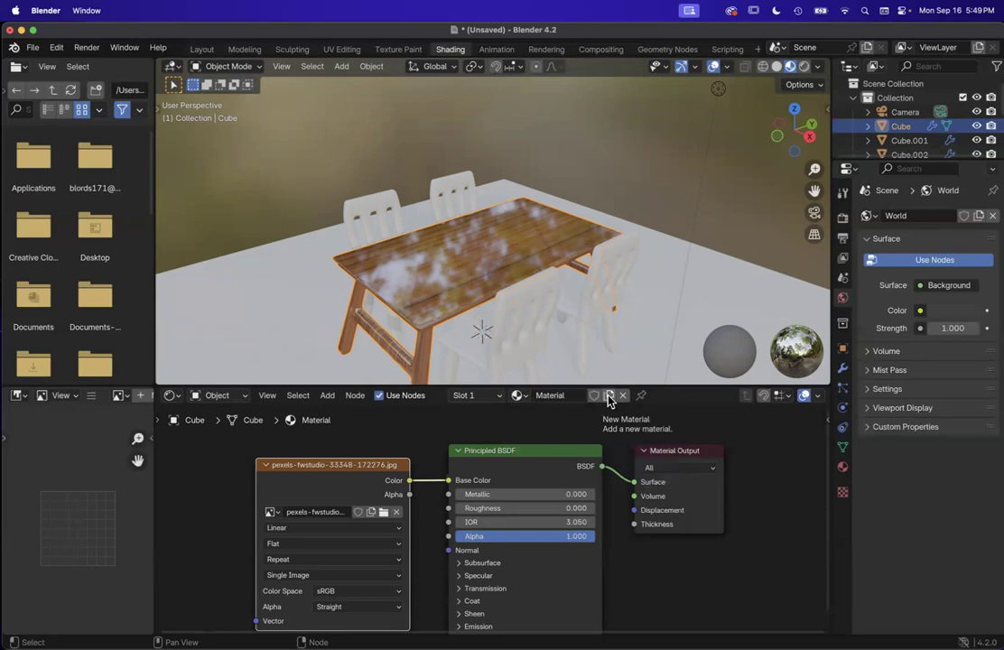
pyautogui.click(610, 398)
pyautogui.click(519, 395)
pyautogui.click(526, 394)
pyautogui.click(686, 175)
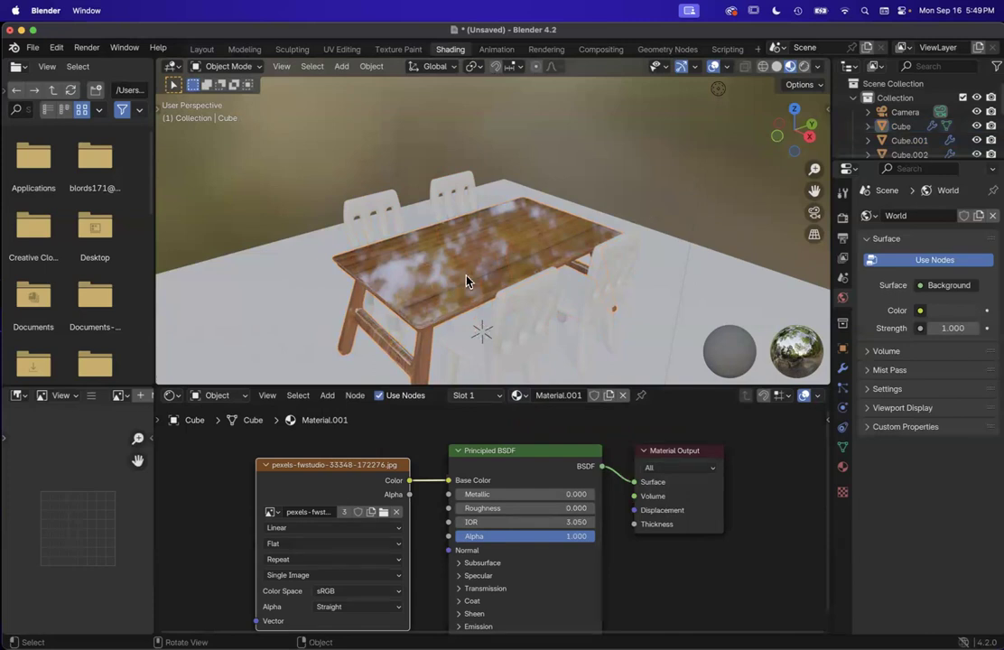
# Step: Select all four chairs, making the nearest one active, and assign the existing material named Material
pyautogui.click(437, 192)
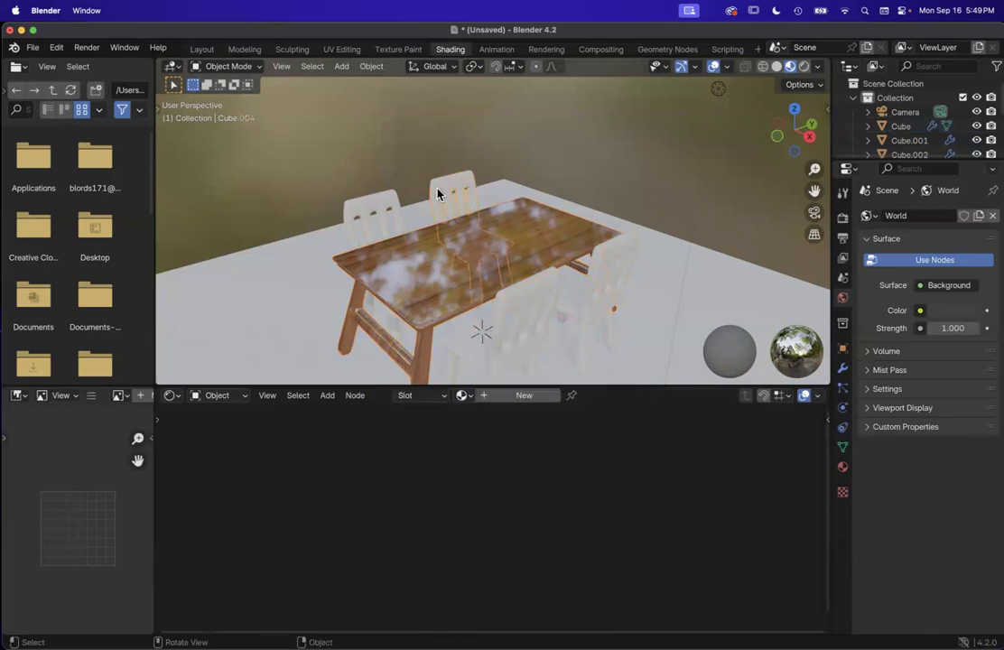
pyautogui.keyDown('shift'); pyautogui.click(381, 205); pyautogui.keyUp('shift')
pyautogui.keyDown('shift'); pyautogui.click(612, 251); pyautogui.keyUp('shift')
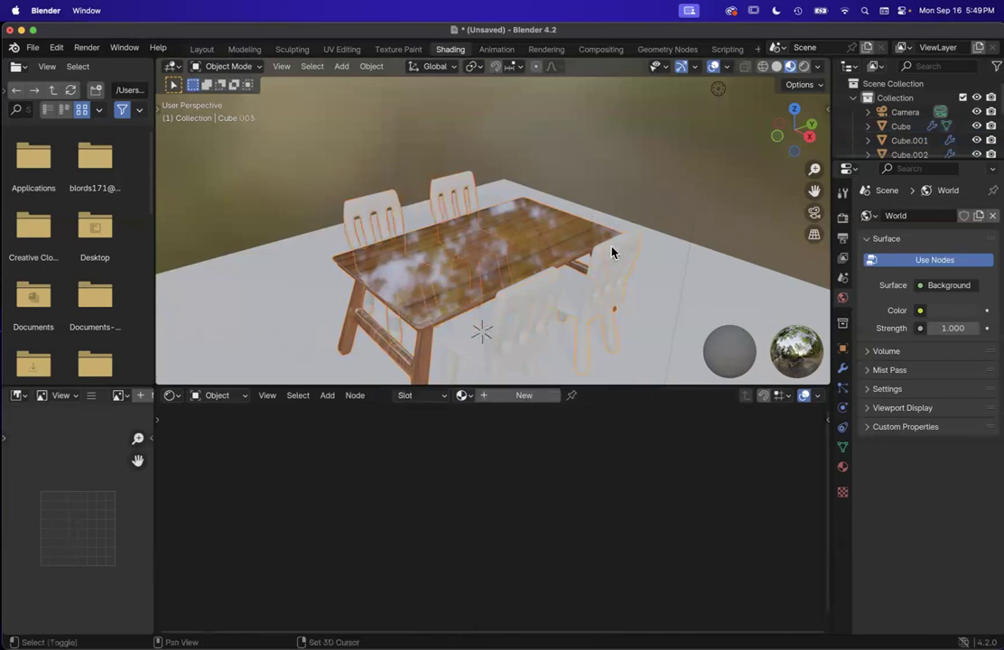
pyautogui.keyDown('shift'); pyautogui.click(530, 327); pyautogui.keyUp('shift')
pyautogui.click(465, 395)
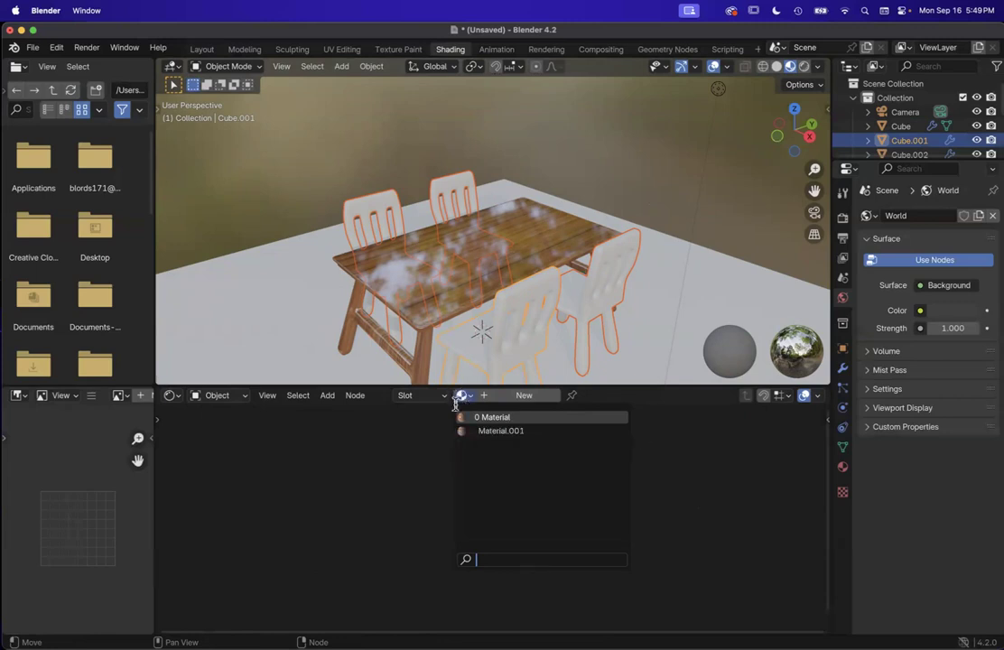
pyautogui.click(470, 418)
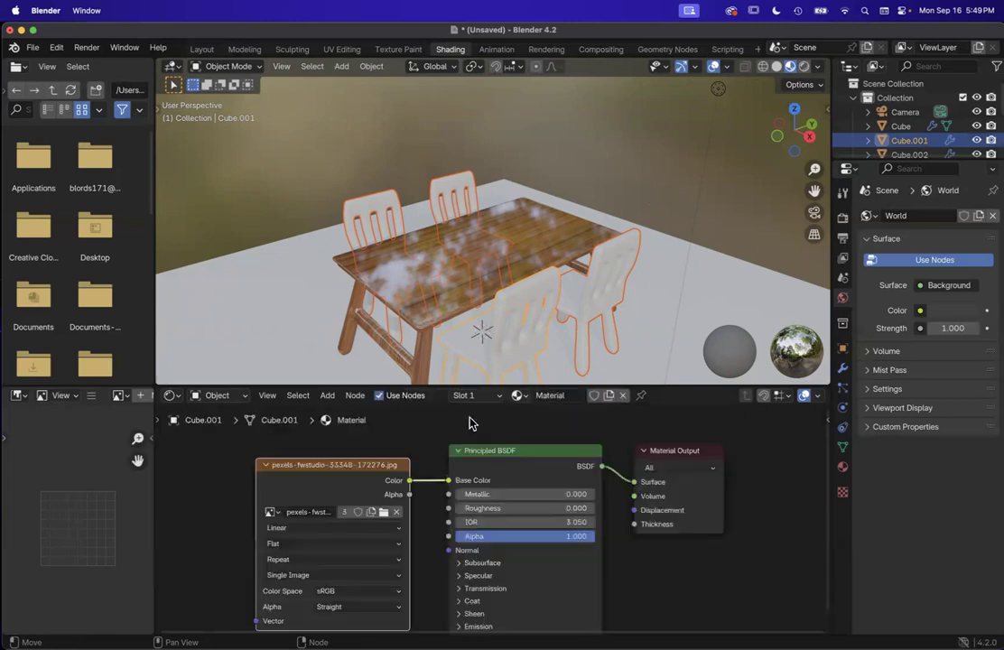
# Step: Switch the nearest chair's material to Material.001 and make it a single-user copy
pyautogui.scroll(-1, 449, 476)
pyautogui.scroll(-3, 447, 476)
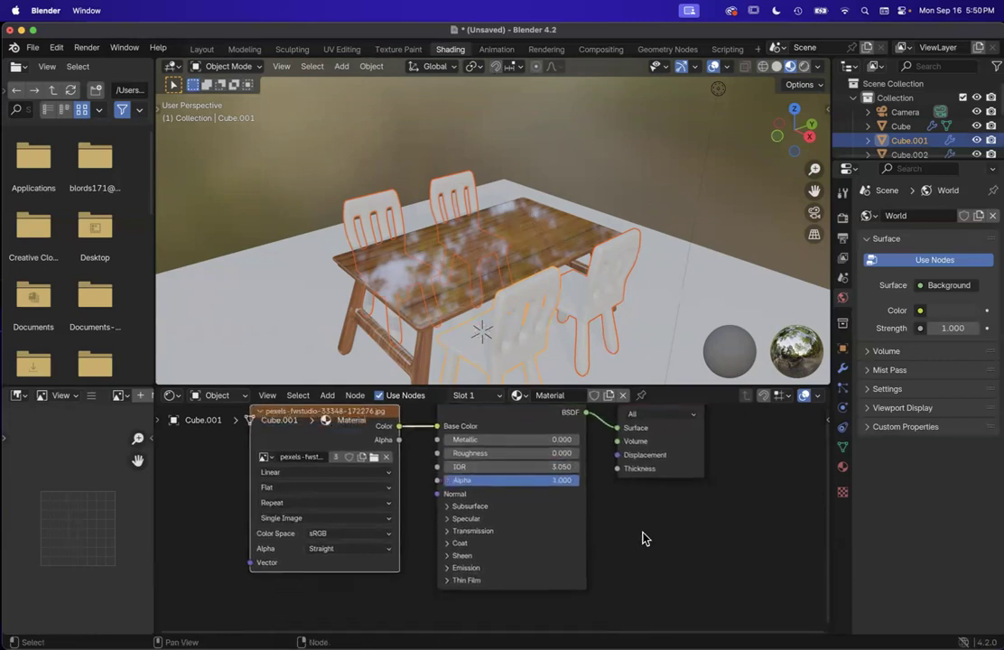
pyautogui.click(518, 394)
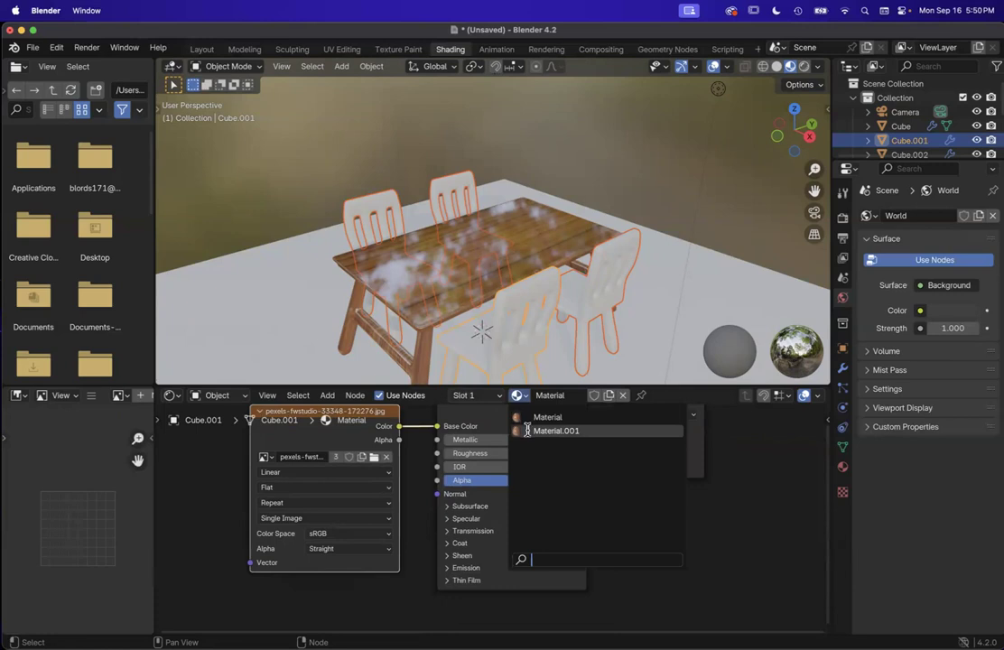
pyautogui.click(542, 426)
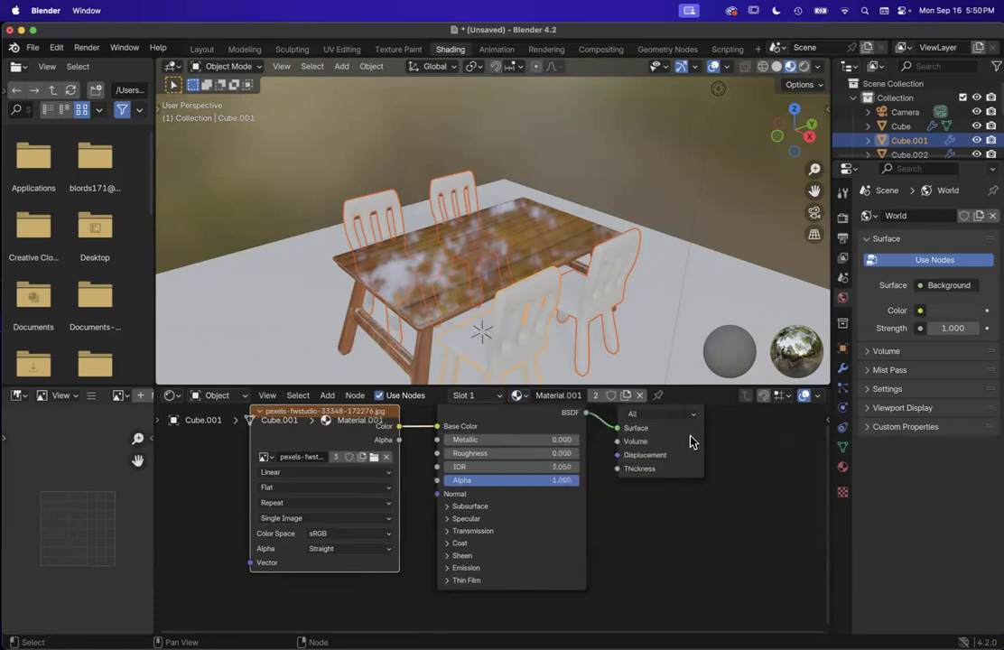
pyautogui.click(598, 395)
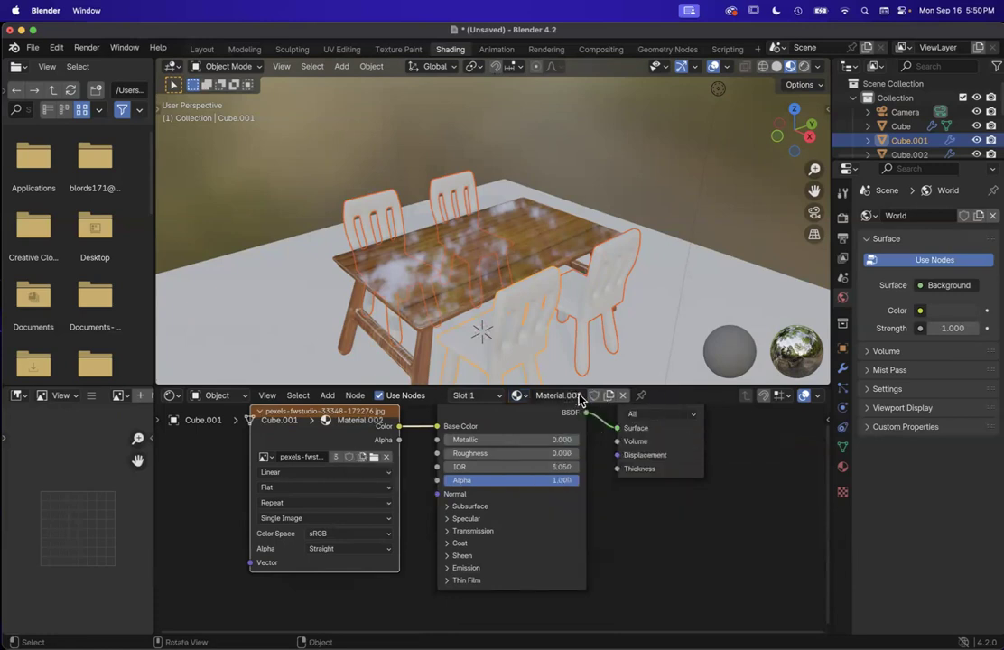
# Step: Assign Material.002 to the other chair on the near side of the table and check its wood texture
pyautogui.click(609, 260)
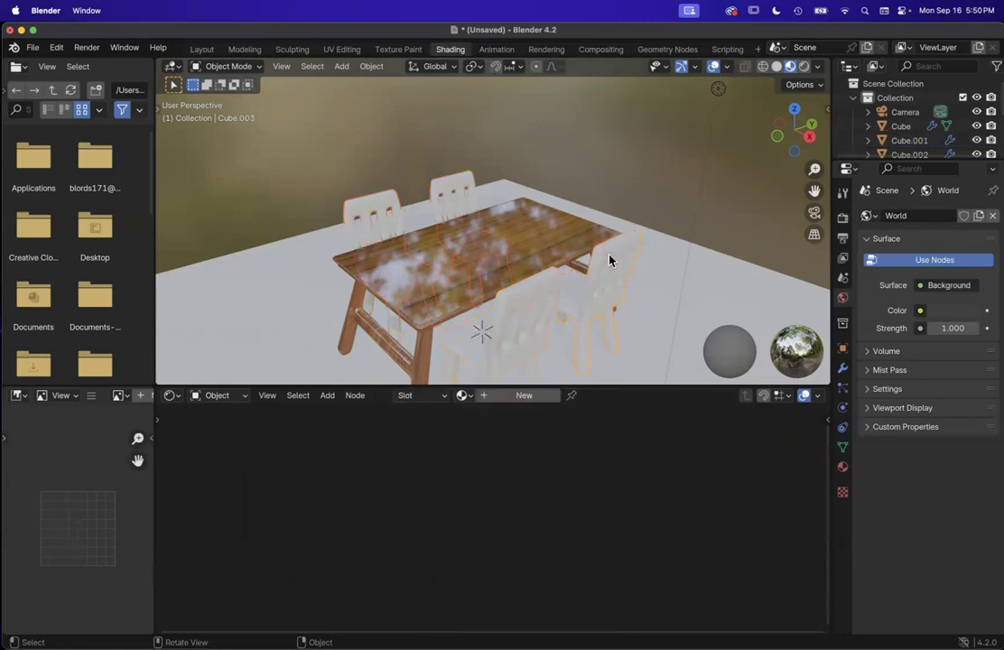
pyautogui.click(462, 396)
pyautogui.click(488, 446)
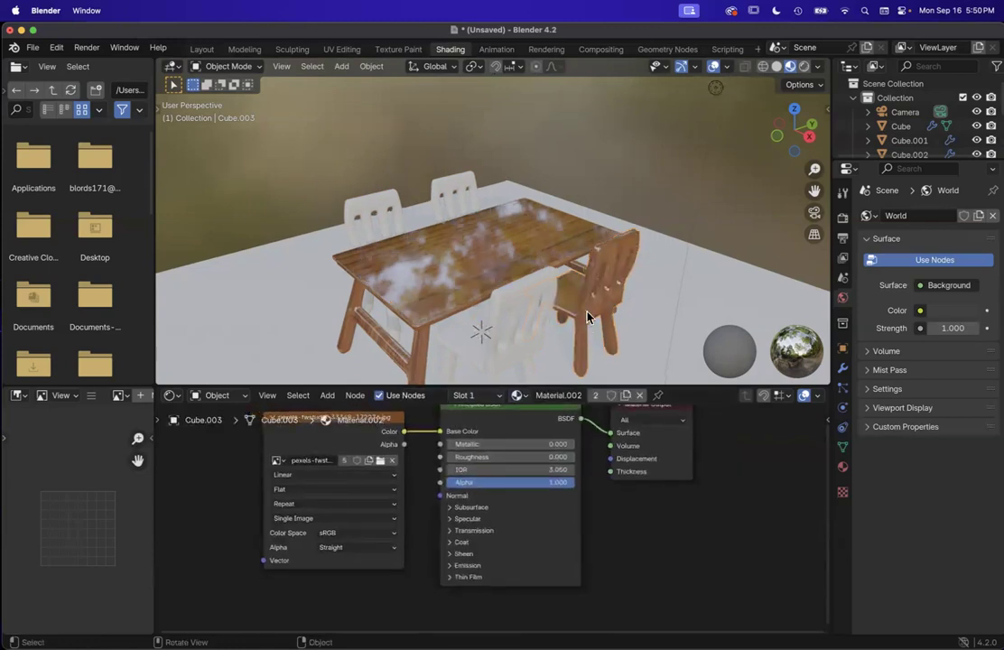
pyautogui.moveTo(587, 366); pyautogui.dragTo(583, 317, button='middle')
# Step: Reapply Material.002 to the untextured near-side chair, and switch that chair to the material named Material
pyautogui.click(439, 355)
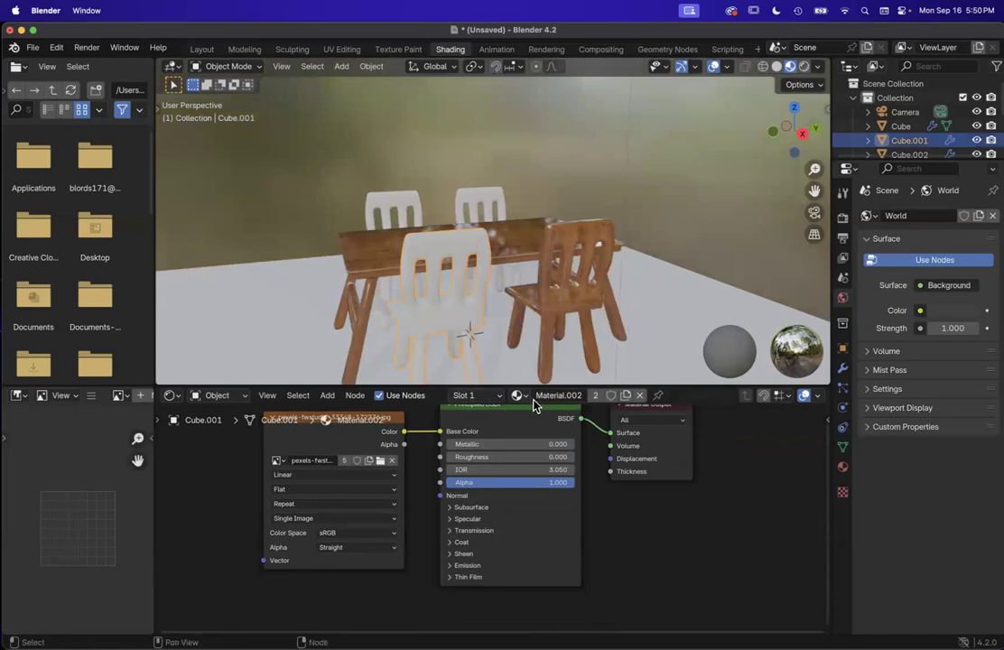
pyautogui.click(517, 395)
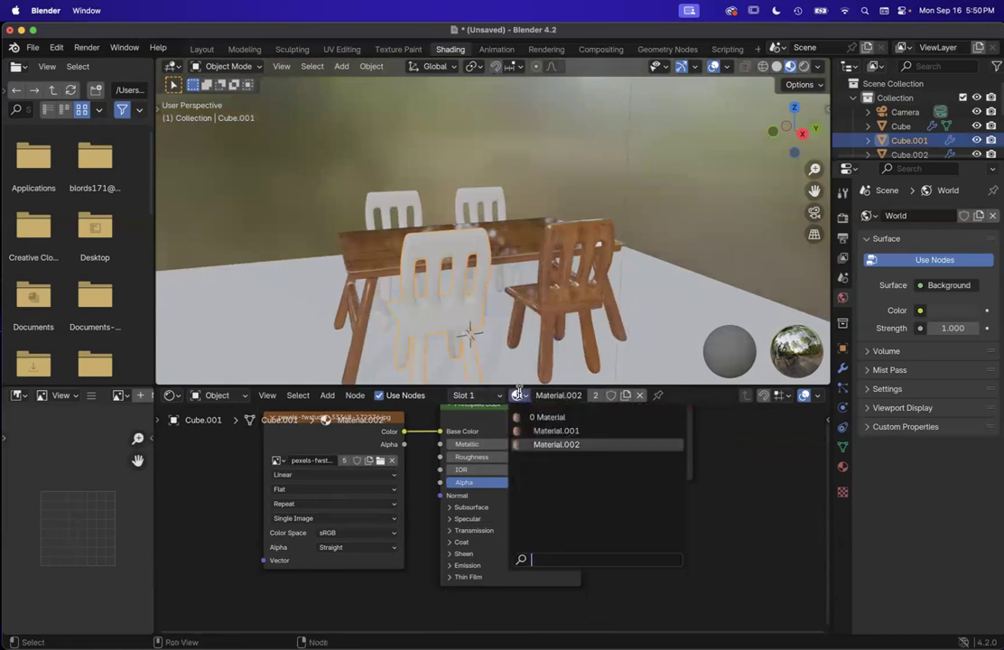
pyautogui.click(545, 444)
pyautogui.click(524, 396)
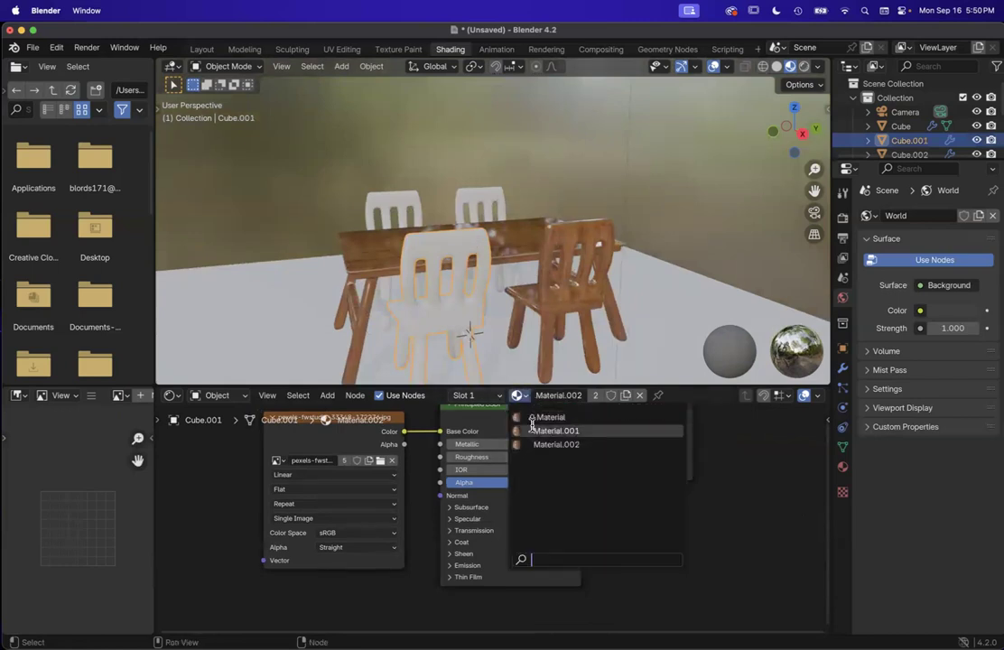
pyautogui.click(532, 418)
pyautogui.click(716, 222)
pyautogui.click(443, 268)
pyautogui.hscroll(-10, 445, 241)
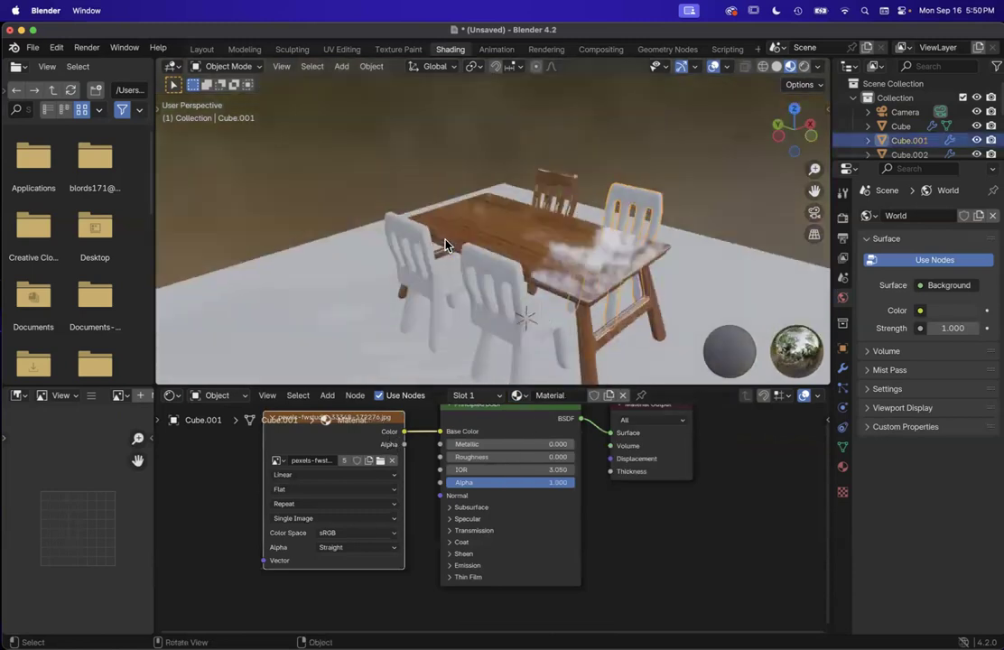
pyautogui.hscroll(-10, 445, 244)
pyautogui.keyDown('shift'); pyautogui.click(392, 248); pyautogui.keyUp('shift')
pyautogui.hscroll(-15, 403, 199)
pyautogui.keyDown('shift'); pyautogui.click(402, 207); pyautogui.keyUp('shift')
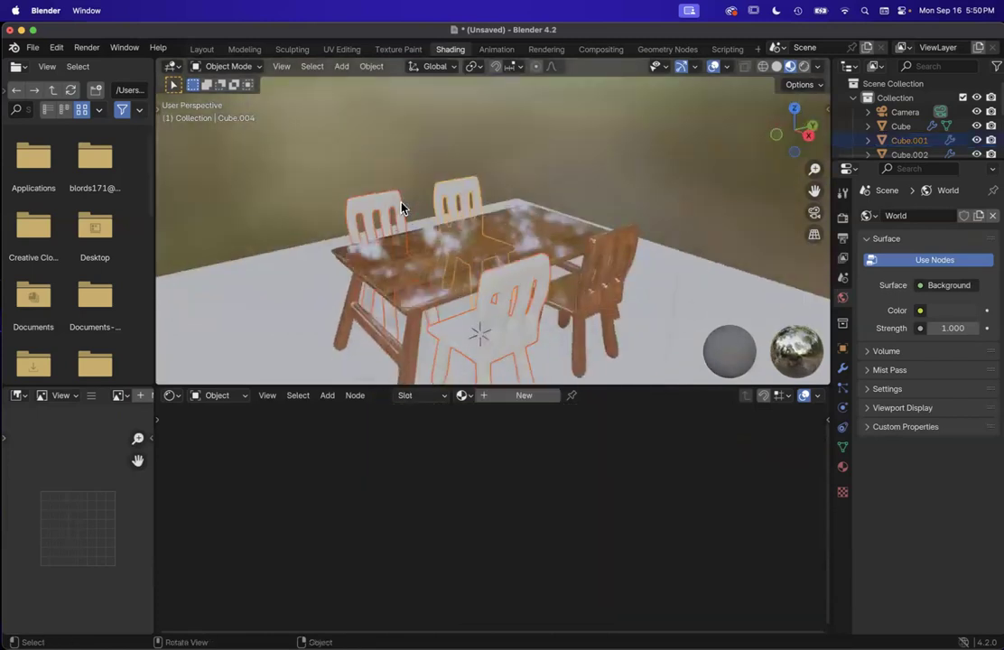
# Step: Show the material properties of the wood-textured chair and inspect it from above
pyautogui.click(842, 466)
pyautogui.click(601, 260)
pyautogui.click(603, 260)
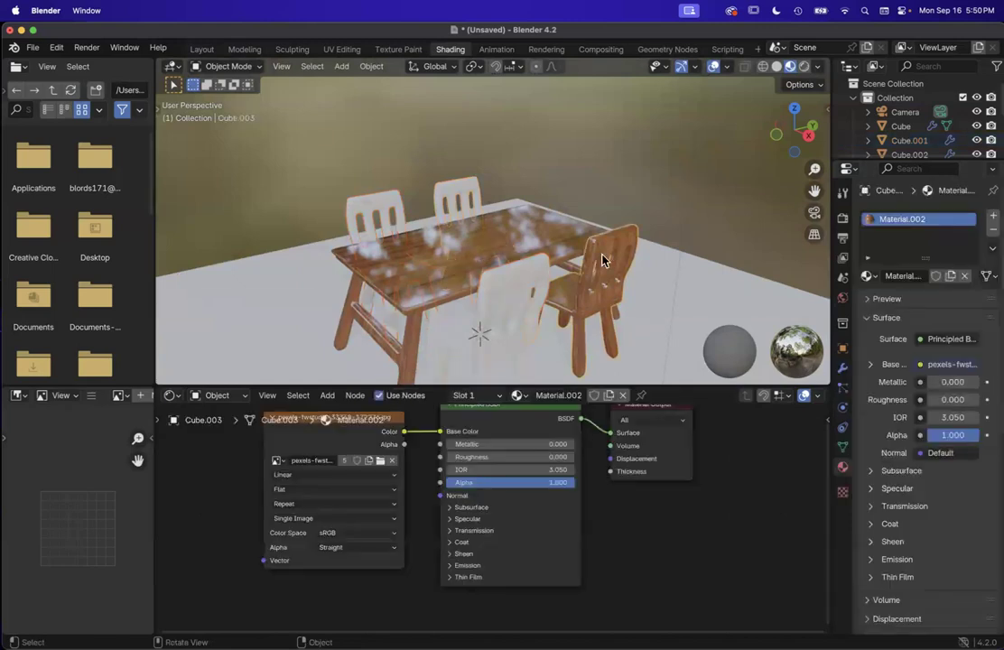
pyautogui.scroll(10, 559, 278)
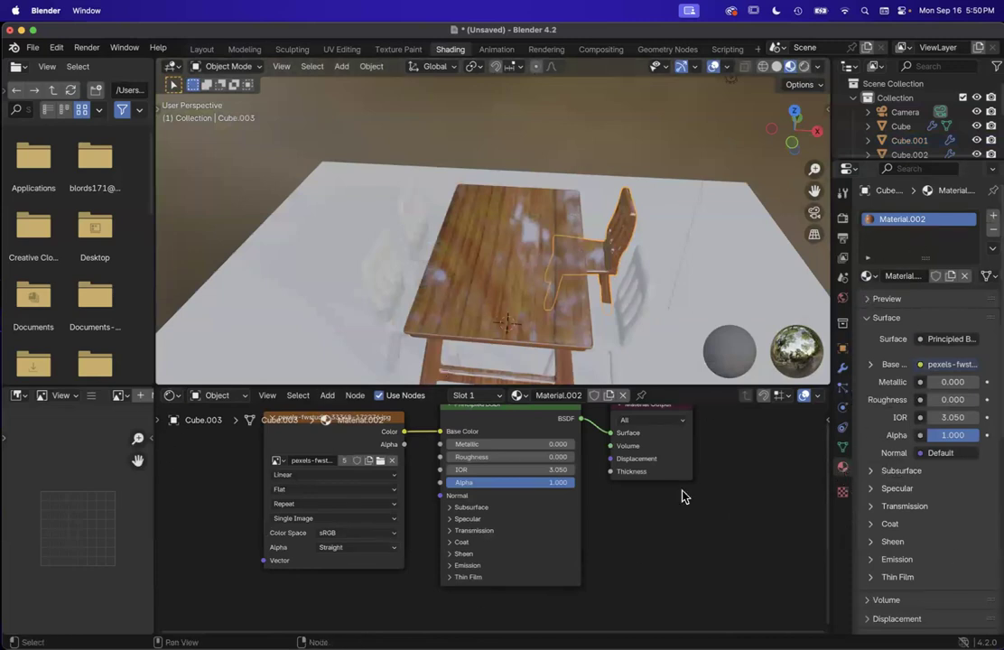
pyautogui.scroll(5, 545, 501)
pyautogui.scroll(-5, 544, 501)
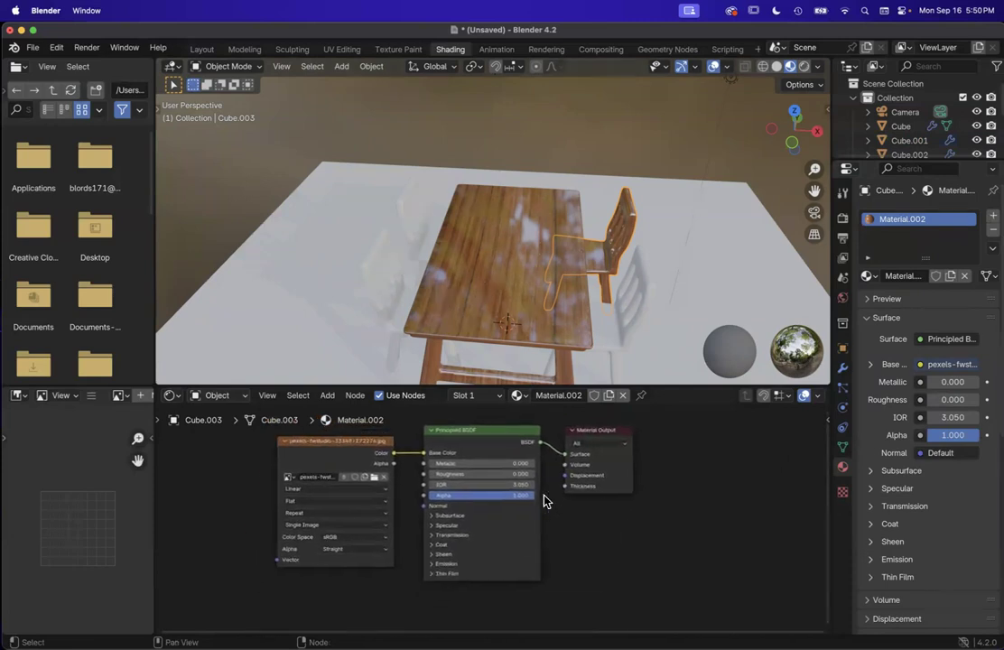
pyautogui.scroll(-2, 544, 501)
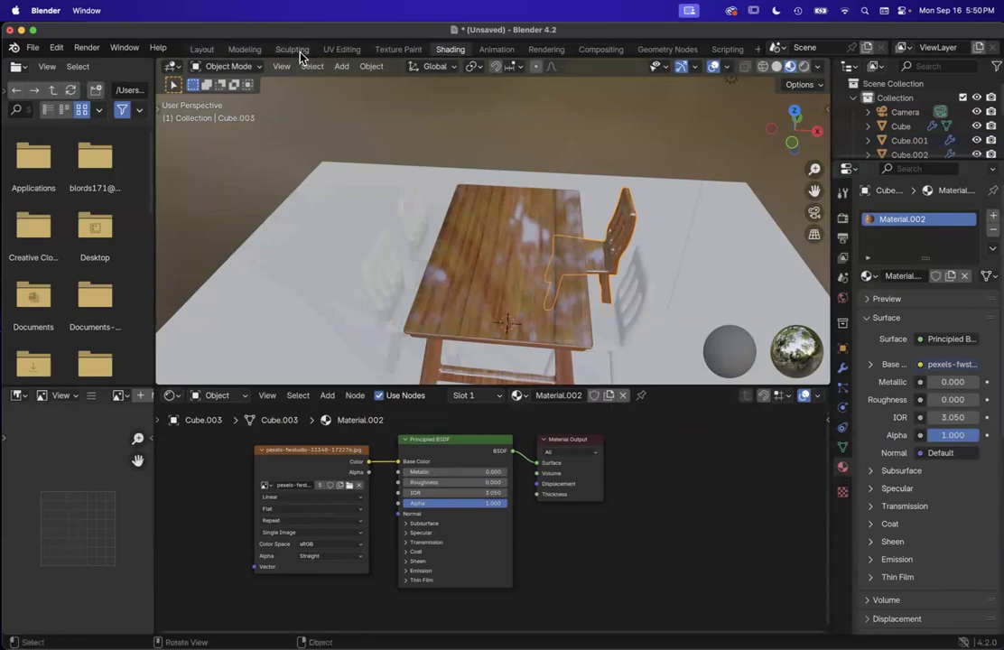
pyautogui.click(244, 50)
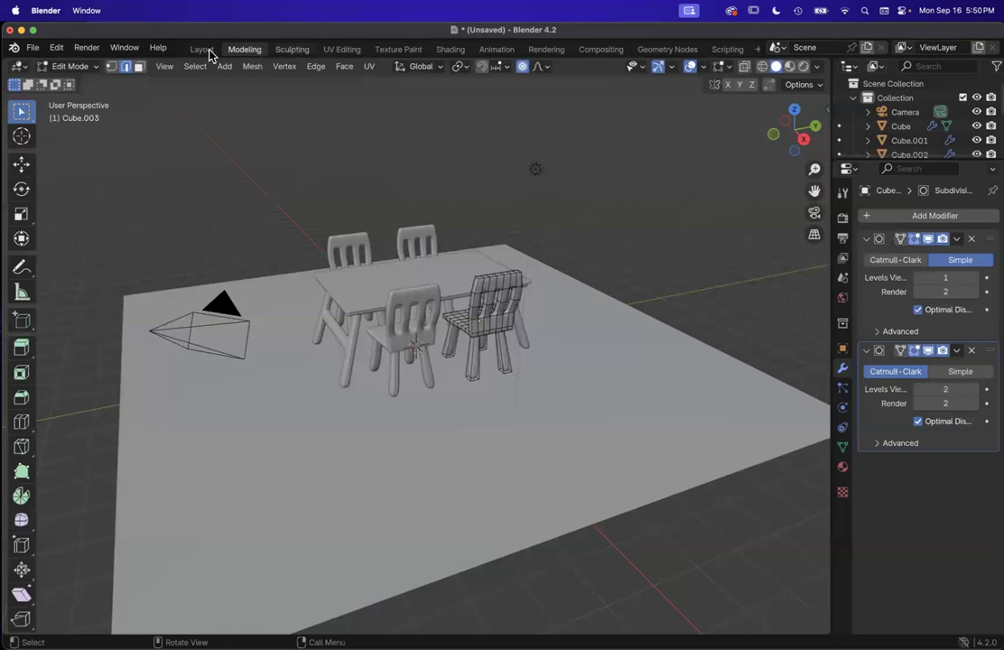
pyautogui.click(291, 50)
pyautogui.click(450, 50)
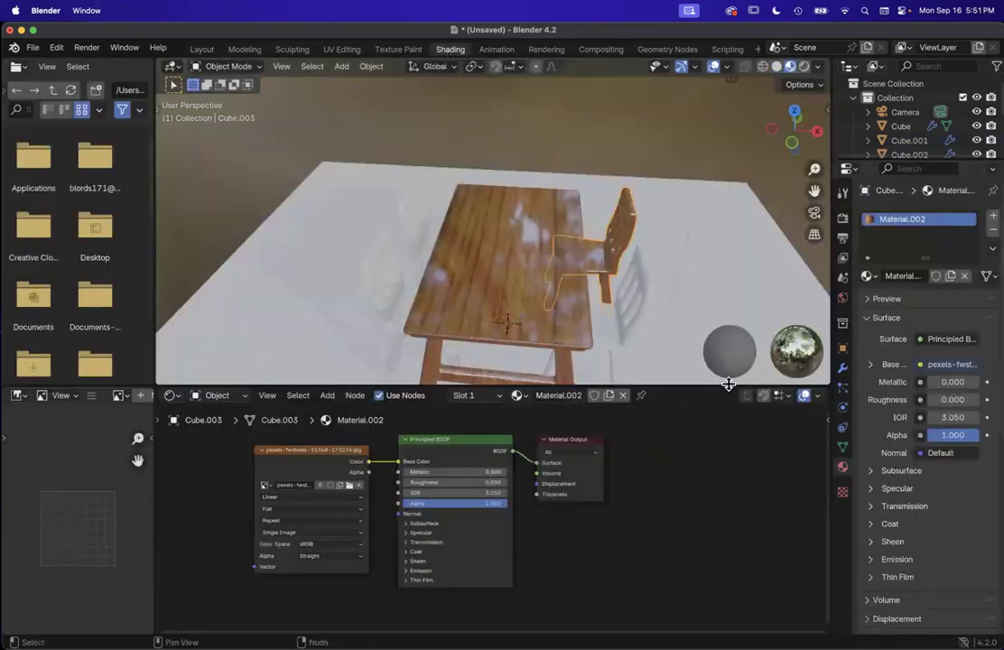
# Step: Enlarge the 3D viewport by shrinking the node editor, and select all four chairs together
pyautogui.moveTo(729, 385); pyautogui.dragTo(728, 616)
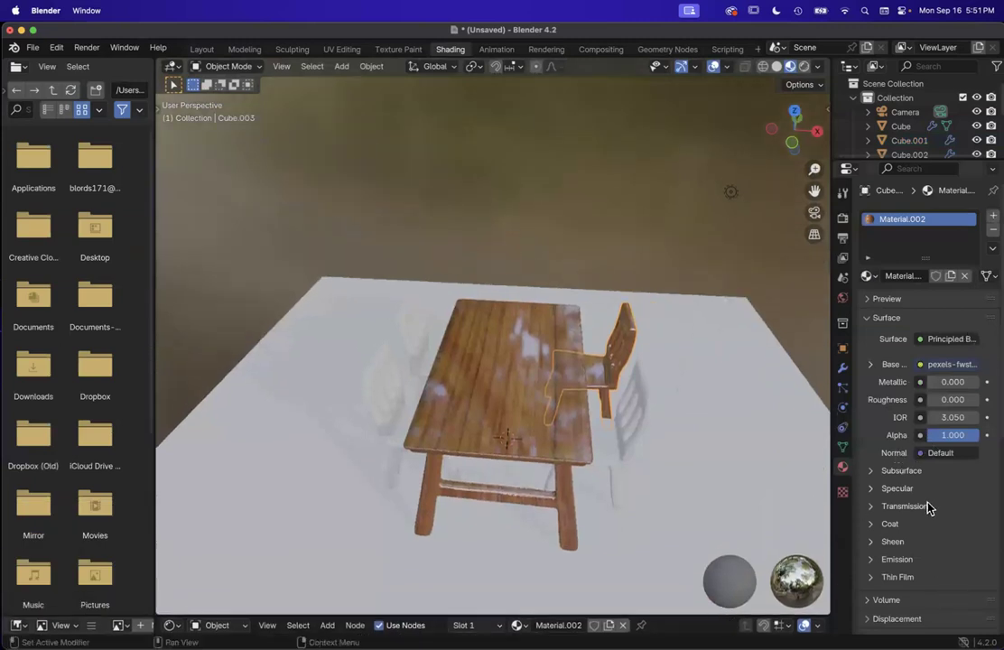
pyautogui.hscroll(10, 589, 352)
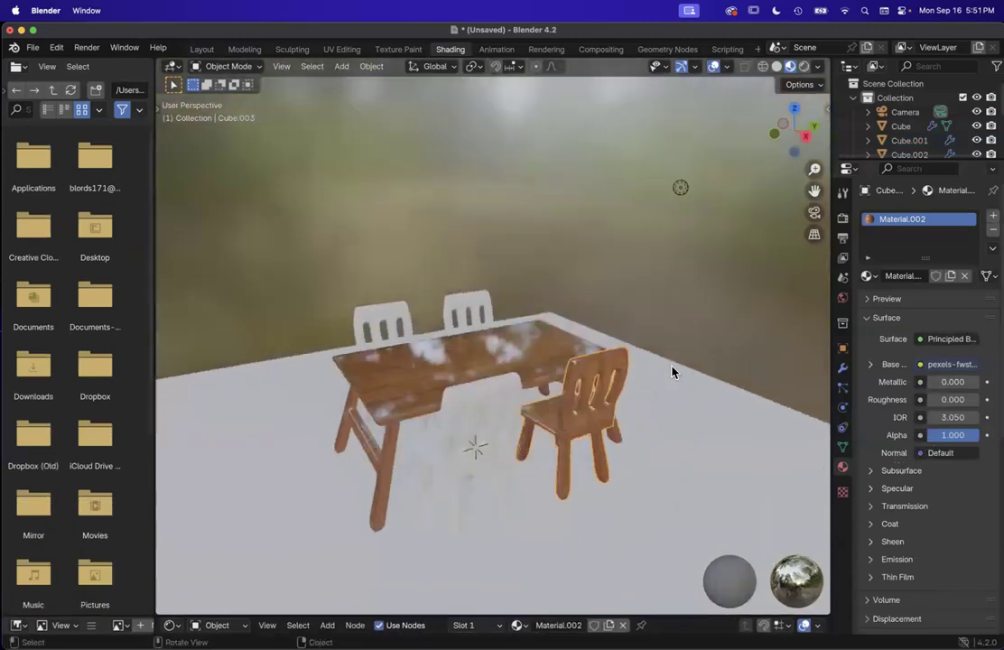
pyautogui.keyDown('shift'); pyautogui.click(468, 298); pyautogui.keyUp('shift')
pyautogui.keyDown('shift'); pyautogui.click(407, 310); pyautogui.keyUp('shift')
pyautogui.keyDown('shift'); pyautogui.click(449, 393); pyautogui.keyUp('shift')
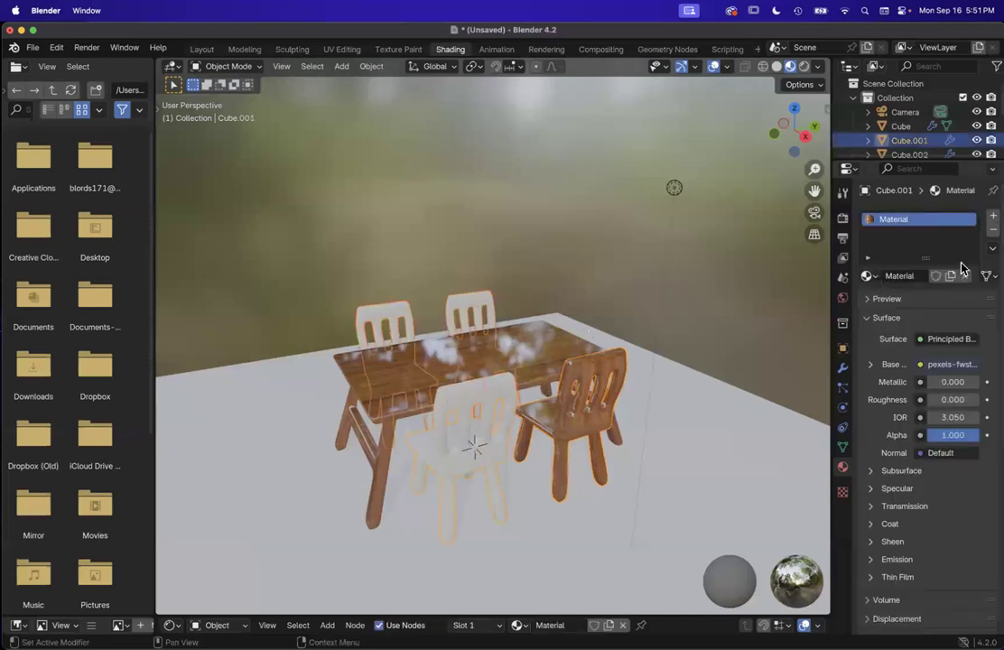
# Step: Try to apply the wood material to all four selected chairs at once
pyautogui.click(870, 275)
pyautogui.click(867, 298)
pyautogui.click(865, 298)
pyautogui.click(988, 277)
pyautogui.click(993, 281)
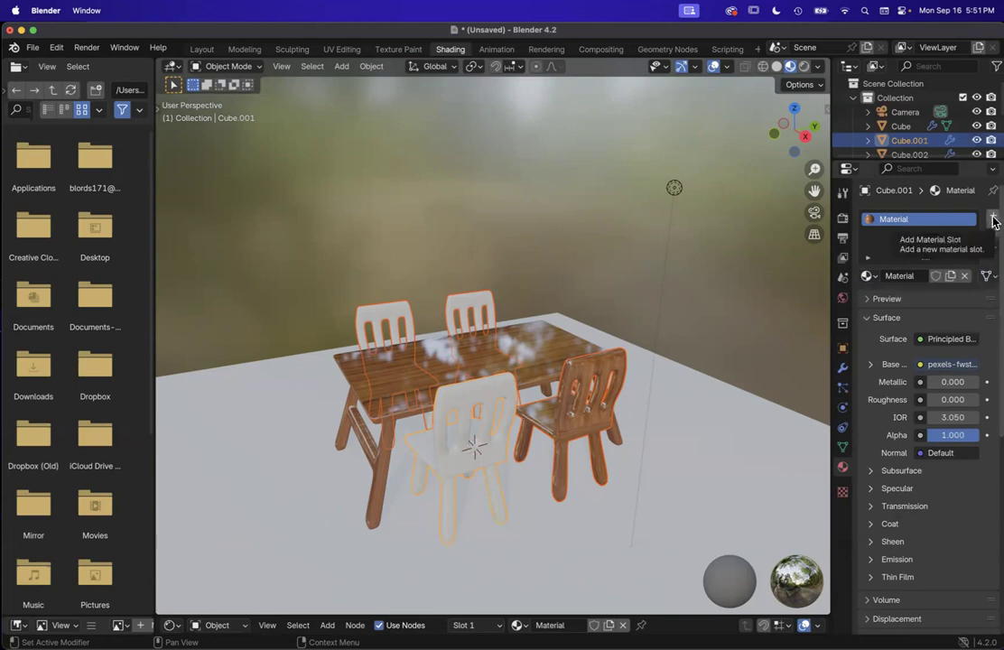
# Step: Assign Material.001 to the farthest untextured chair and the material named Material to the chair beside it across the table
pyautogui.click(459, 304)
pyautogui.click(872, 282)
pyautogui.click(788, 309)
pyautogui.click(372, 316)
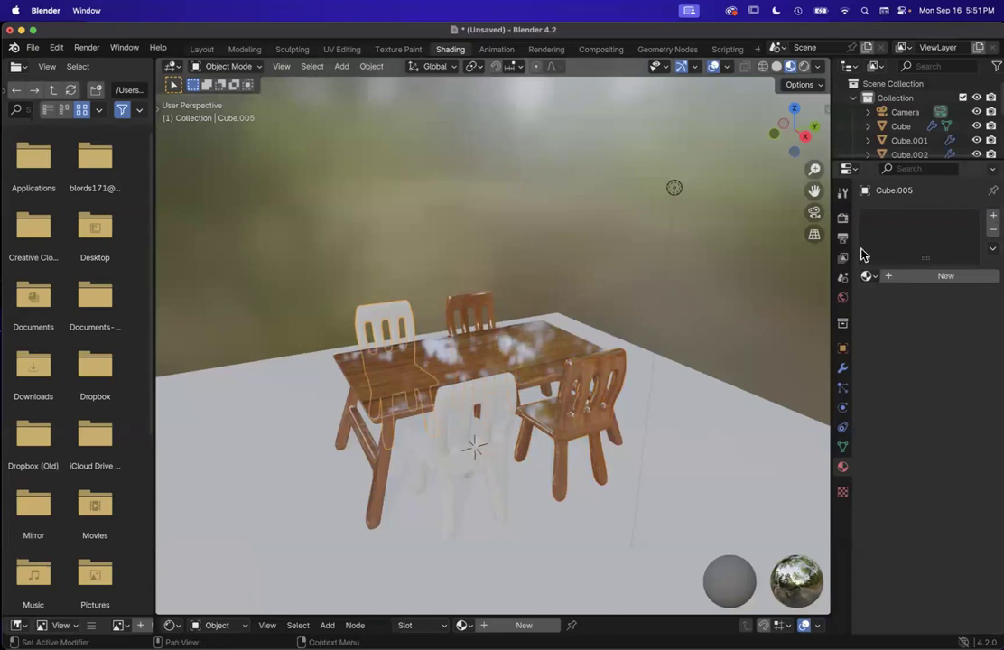
pyautogui.click(866, 275)
pyautogui.click(808, 294)
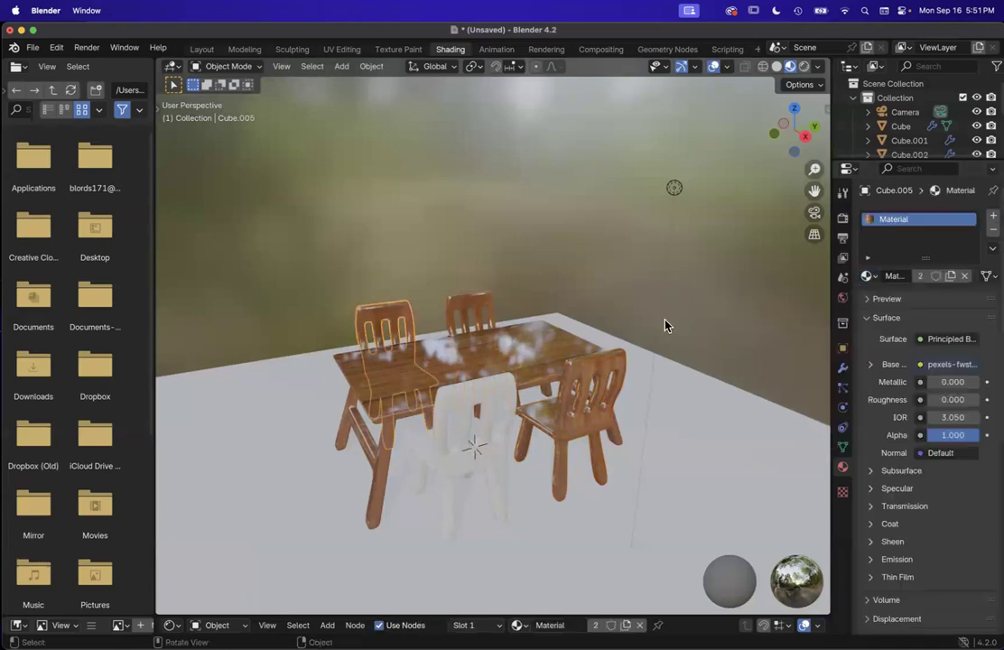
# Step: Reapply the material named Material to the nearest white chair and move that chair away from its overlapping duplicate
pyautogui.click(490, 400)
pyautogui.click(866, 275)
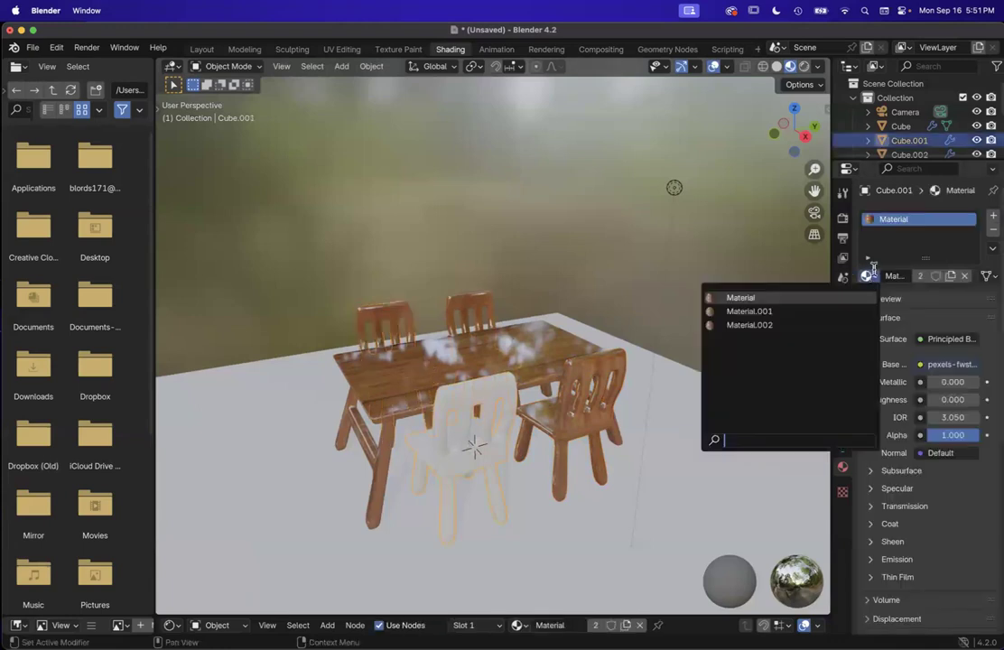
pyautogui.click(749, 298)
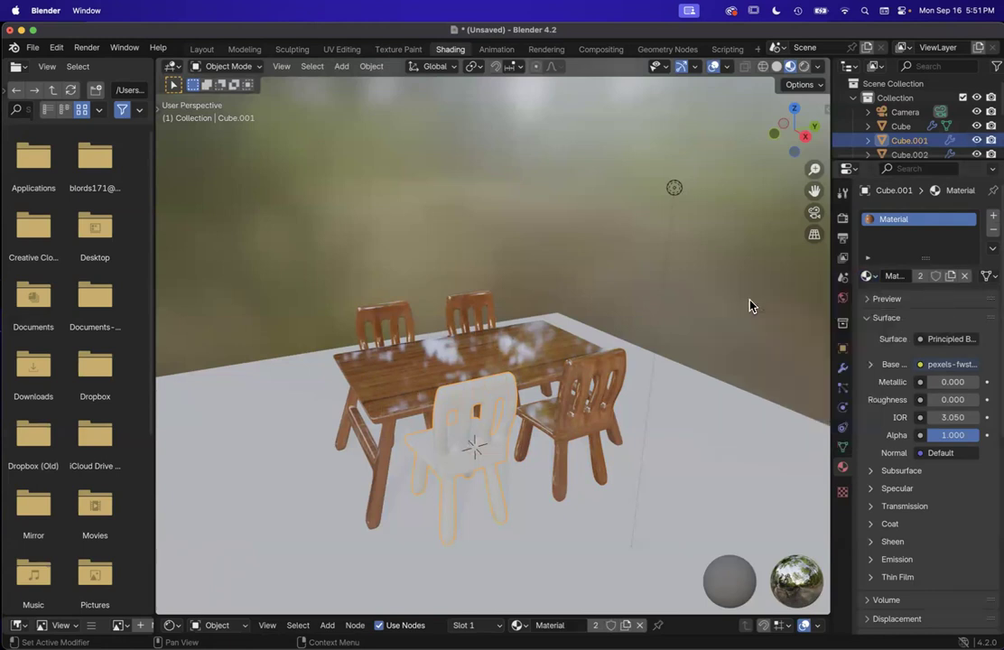
pyautogui.click(645, 308)
pyautogui.click(460, 396)
pyautogui.press('g')
pyautogui.moveTo(506, 434); pyautogui.dragTo(390, 476)
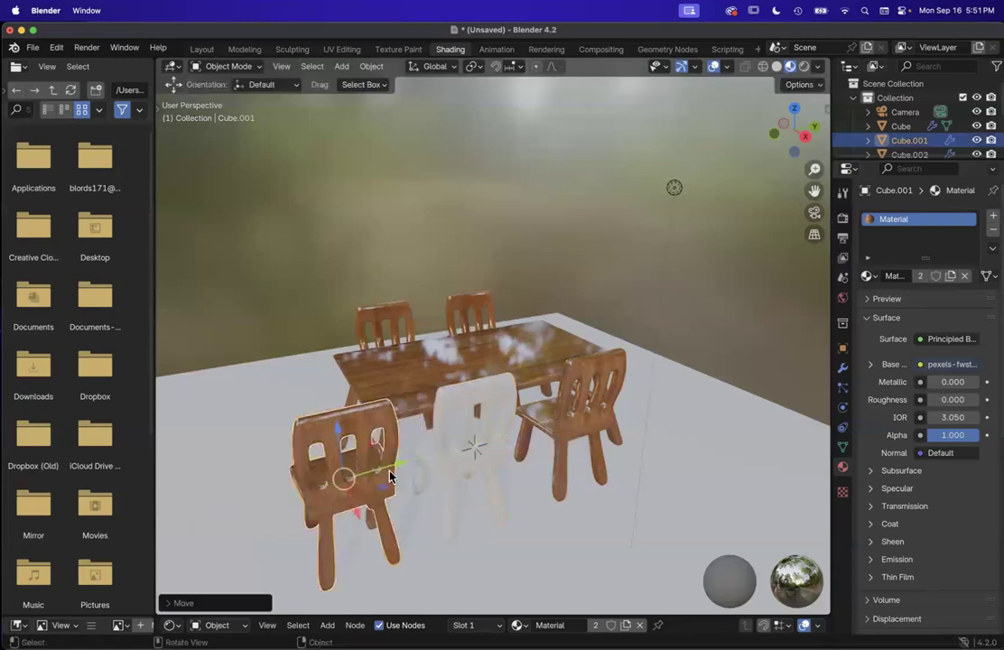
# Step: Delete the untextured duplicate chair and move the textured chair back to its place at the table
pyautogui.click(463, 397)
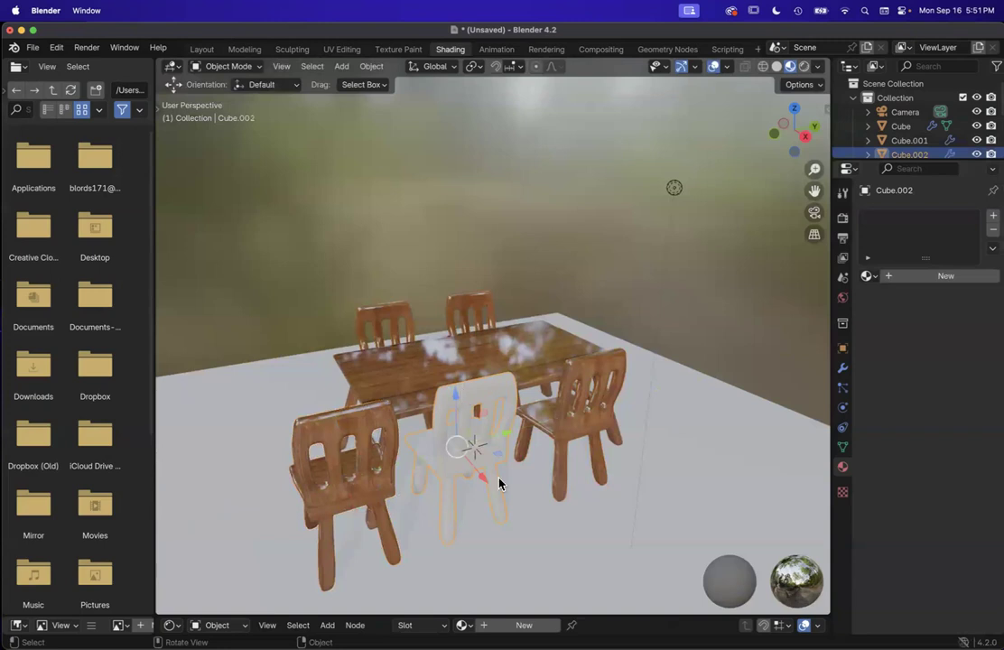
pyautogui.press('x')
pyautogui.click(479, 406)
pyautogui.click(351, 503)
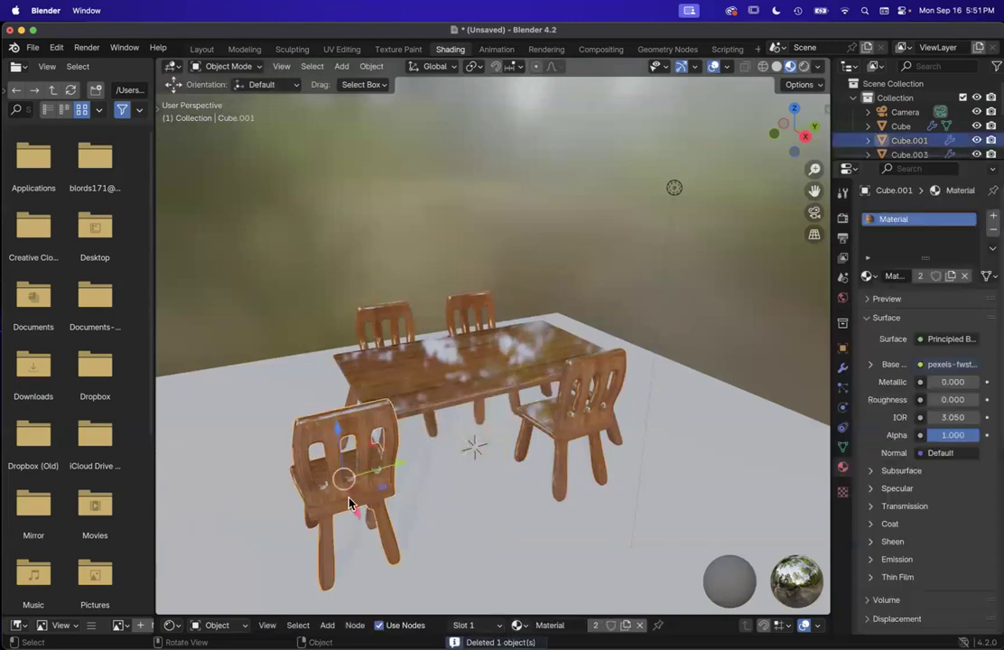
pyautogui.moveTo(399, 465); pyautogui.dragTo(519, 467)
# Step: Examine the complete dining set from several sides with nothing selected
pyautogui.hscroll(-5, 519, 467)
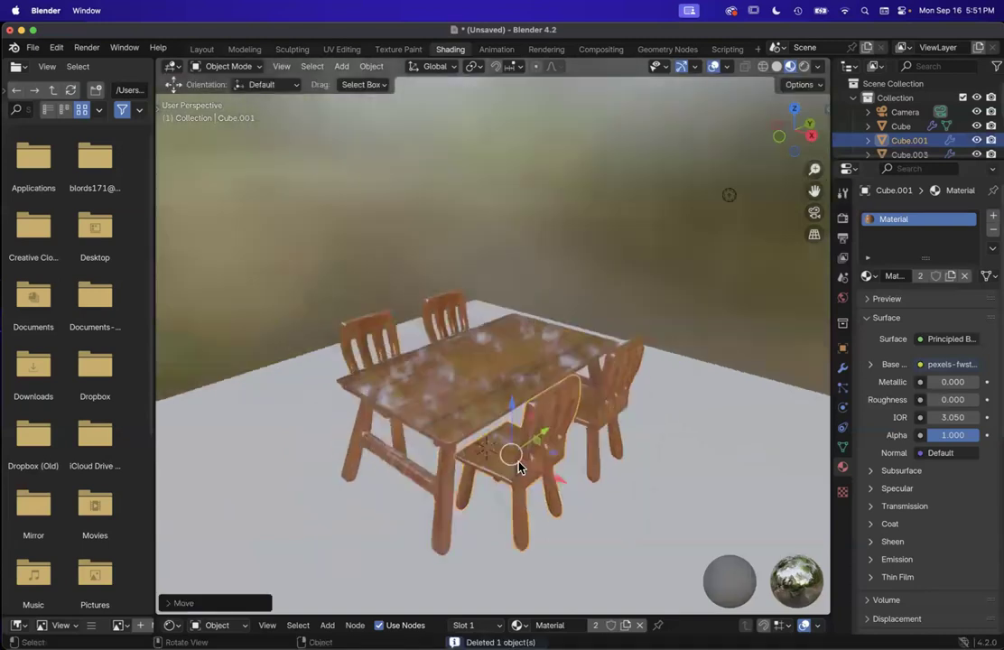
pyautogui.hscroll(-10, 519, 467)
pyautogui.click(733, 315)
pyautogui.scroll(10, 741, 313)
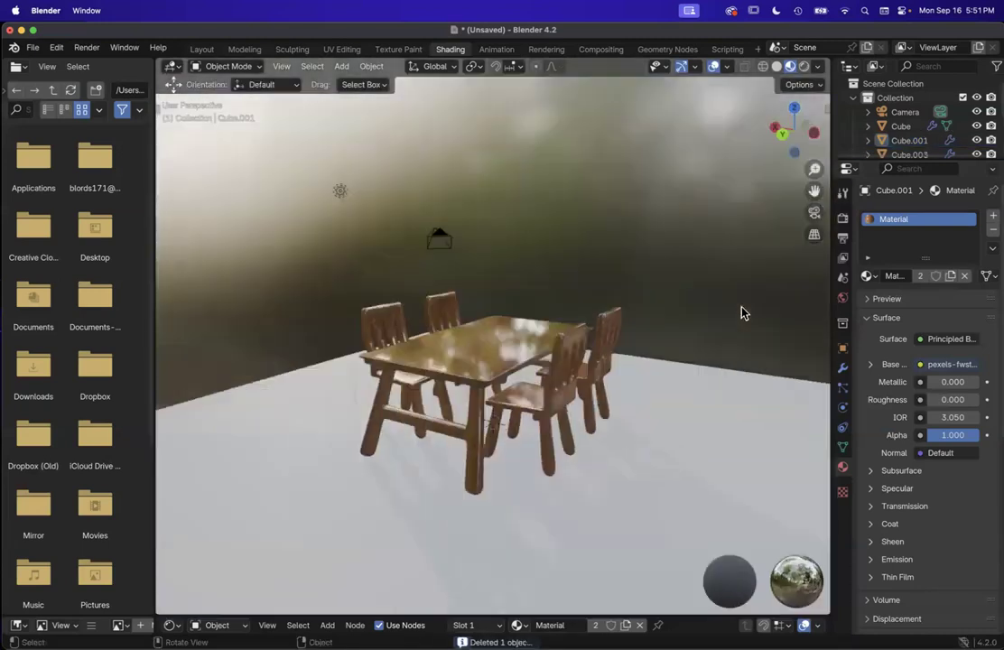
pyautogui.keyDown('ctrl'); pyautogui.scroll(2, 391, 387); pyautogui.keyUp('ctrl')
pyautogui.scroll(-10, 391, 387)
pyautogui.scroll(10, 391, 386)
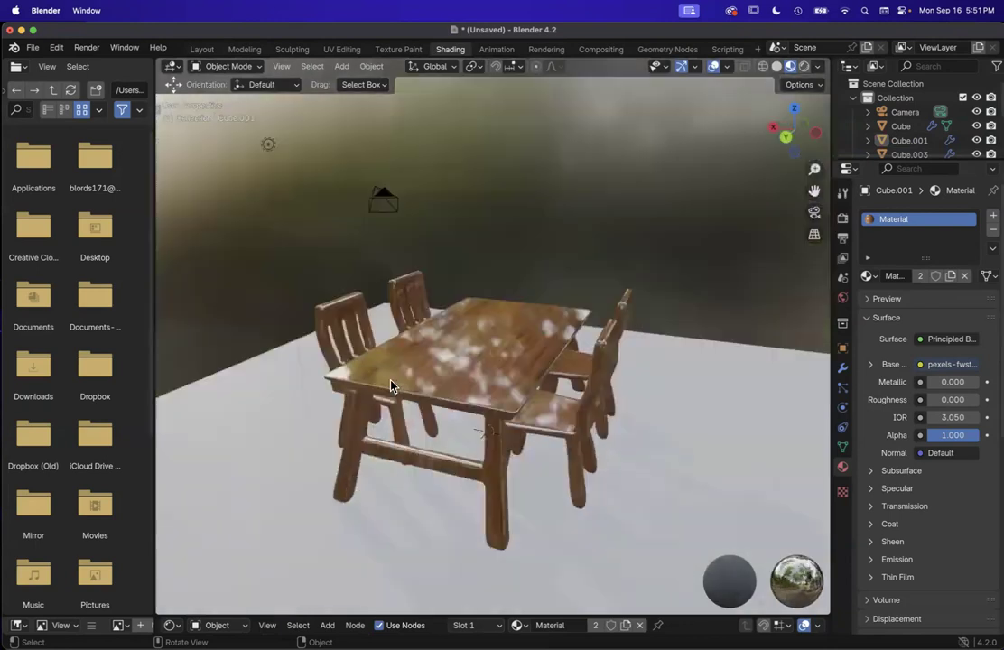
pyautogui.scroll(-10, 391, 386)
pyautogui.scroll(10, 391, 387)
# Step: Set the IOR of the table's Material.001 to 1.250
pyautogui.click(391, 385)
pyautogui.keyDown('ctrl'); pyautogui.scroll(2, 513, 307); pyautogui.keyUp('ctrl')
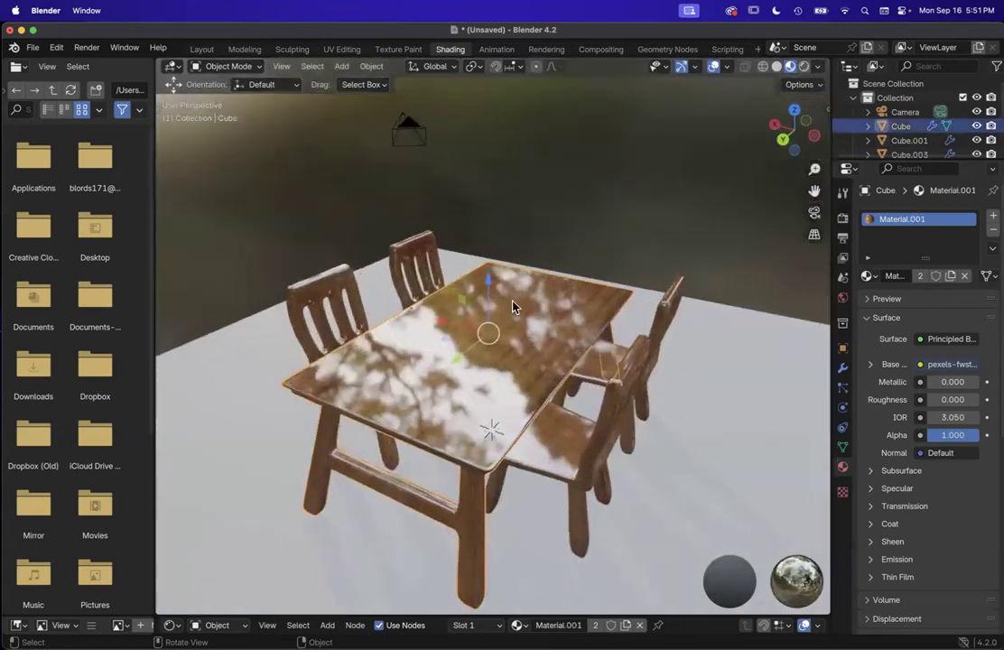
pyautogui.moveTo(966, 416); pyautogui.dragTo(944, 417)
pyautogui.hscroll(10, 603, 393)
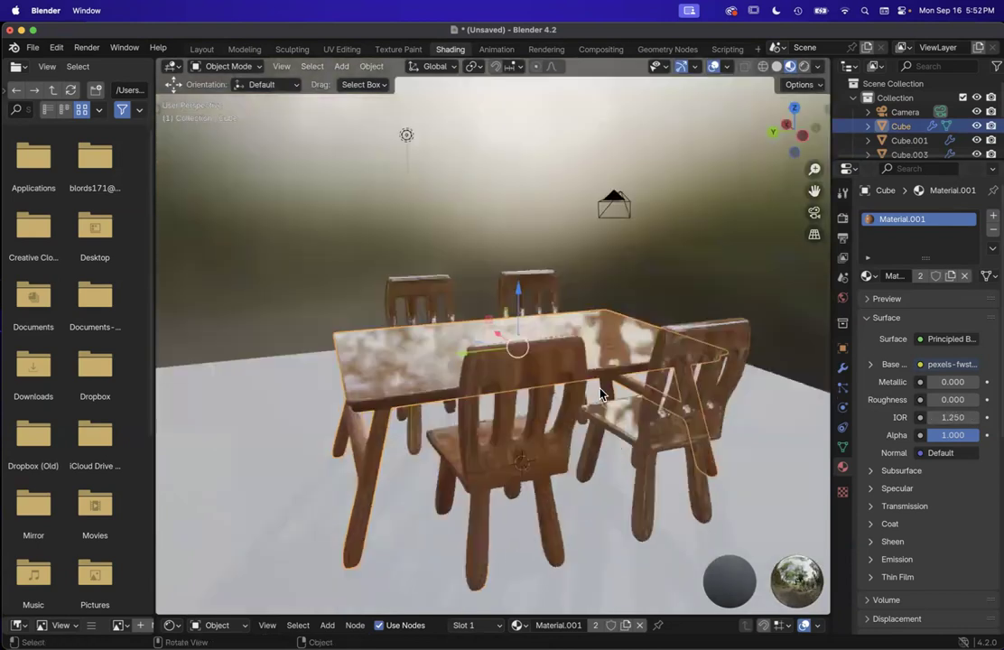
# Step: Assign Material.001 to the chair with the glossy reflective seat on the near side of the table
pyautogui.click(694, 455)
pyautogui.hscroll(5, 695, 455)
pyautogui.scroll(10, 693, 455)
pyautogui.keyDown('shift'); pyautogui.click(494, 455); pyautogui.keyUp('shift')
pyautogui.click(677, 446)
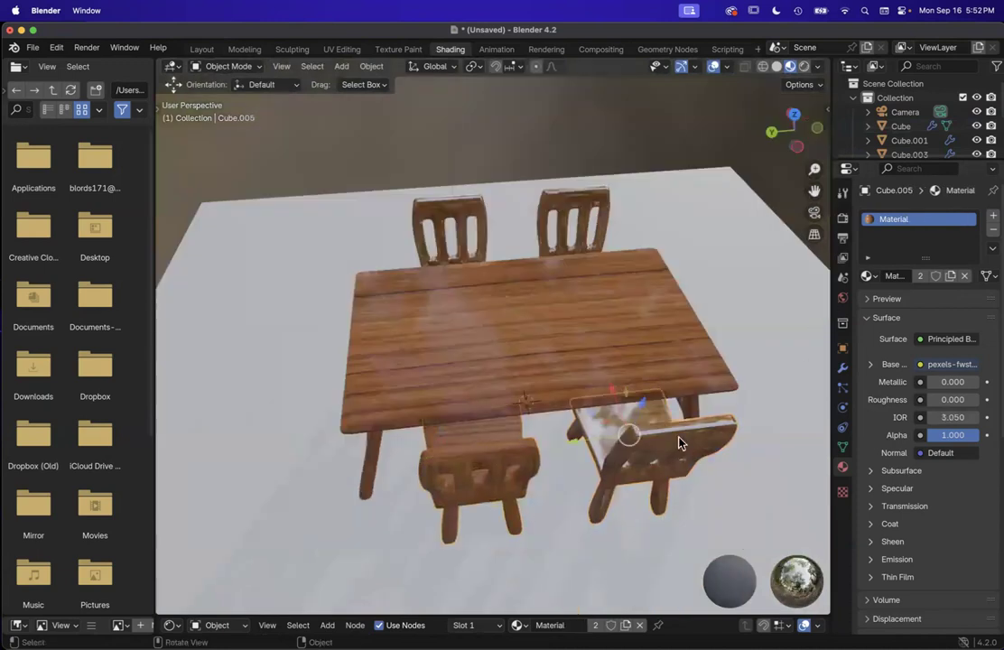
pyautogui.click(868, 275)
pyautogui.click(803, 307)
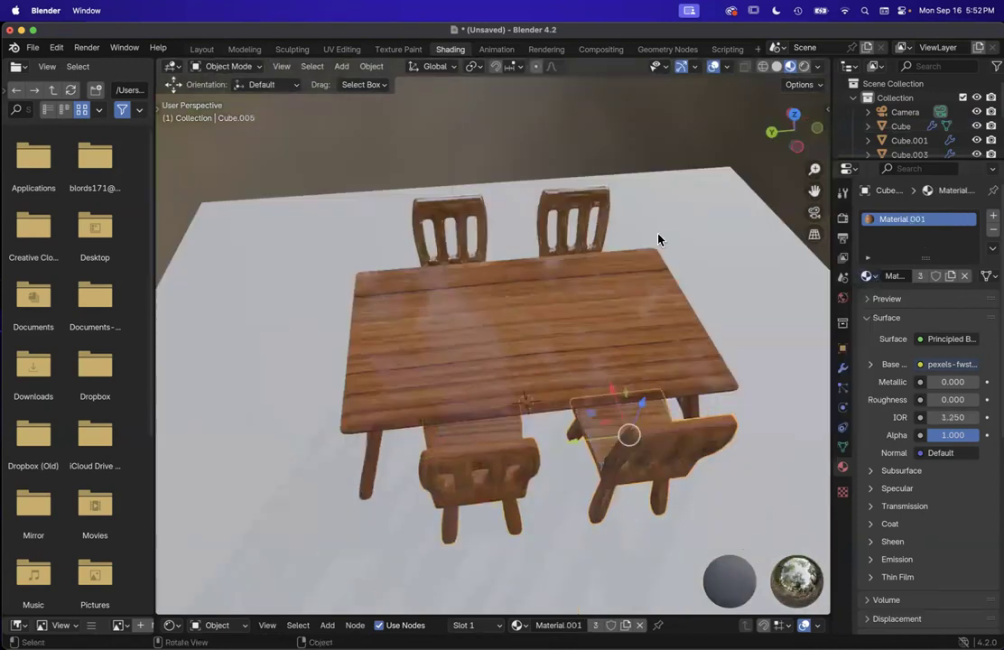
# Step: Assign Material.001 to both chairs on the far side of the table
pyautogui.click(570, 204)
pyautogui.click(868, 275)
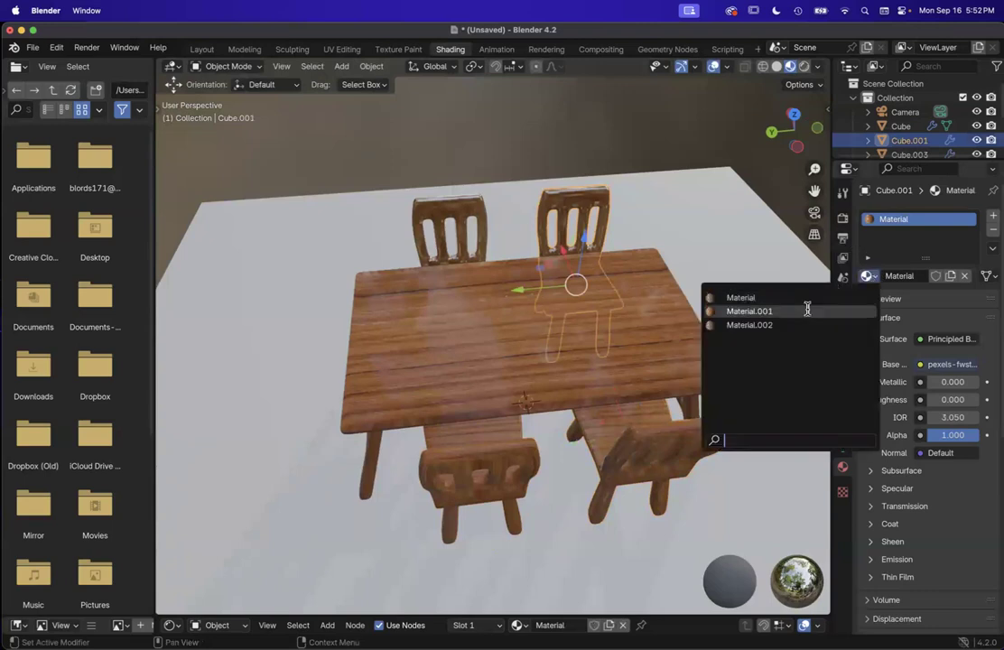
pyautogui.click(806, 307)
pyautogui.click(485, 210)
pyautogui.click(868, 276)
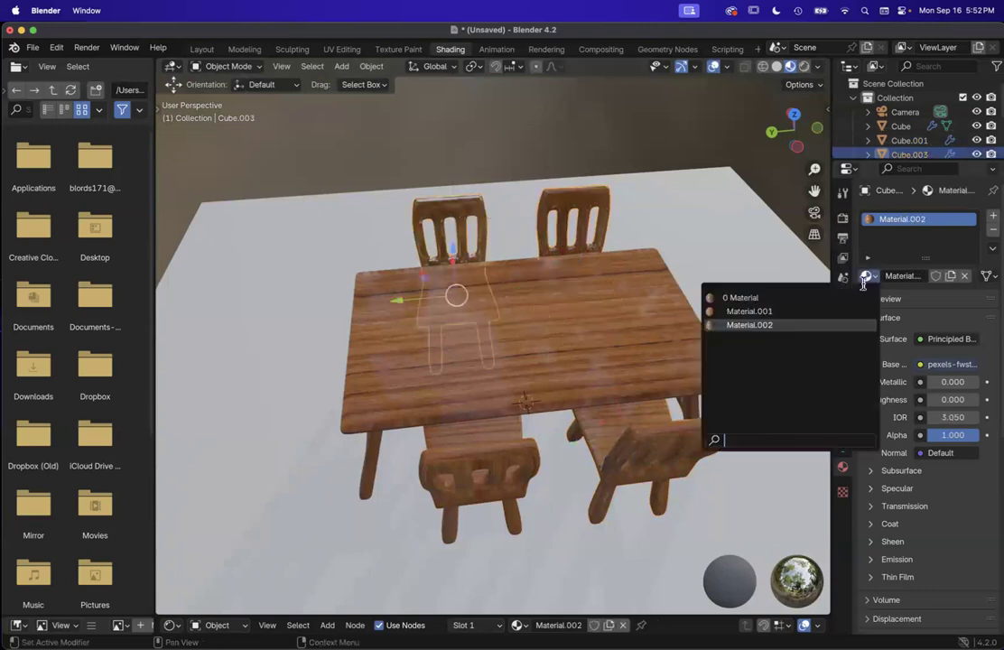
pyautogui.click(806, 309)
# Step: Examine the wood finish and reflections on the table and chairs from low, high and side angles
pyautogui.moveTo(501, 334); pyautogui.dragTo(513, 348, button='middle')
pyautogui.hscroll(5, 514, 347)
pyautogui.hscroll(-10, 513, 348)
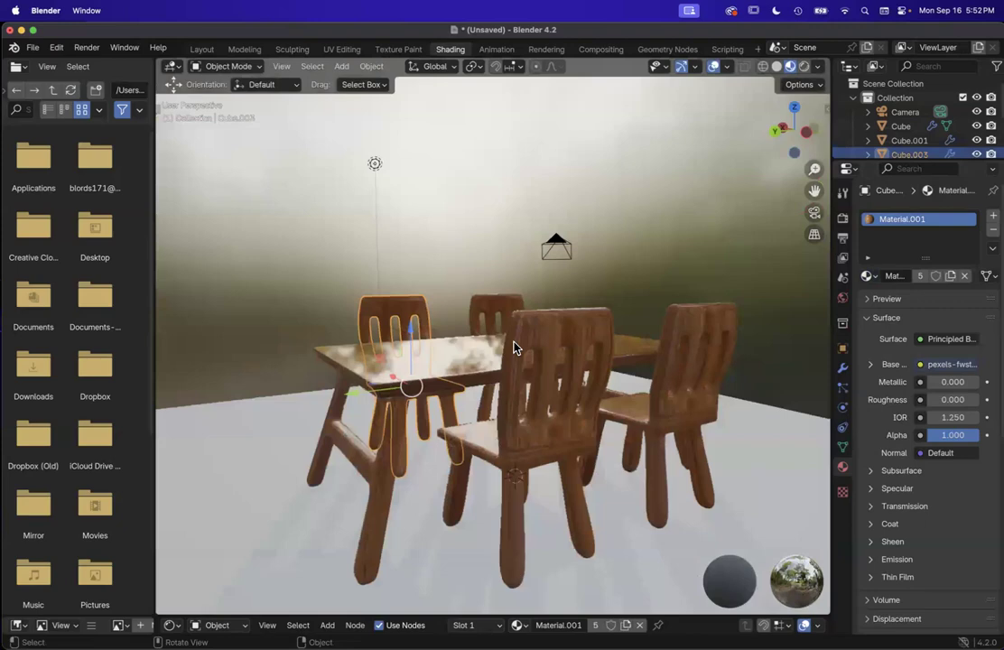
pyautogui.scroll(-5, 514, 348)
pyautogui.scroll(10, 514, 347)
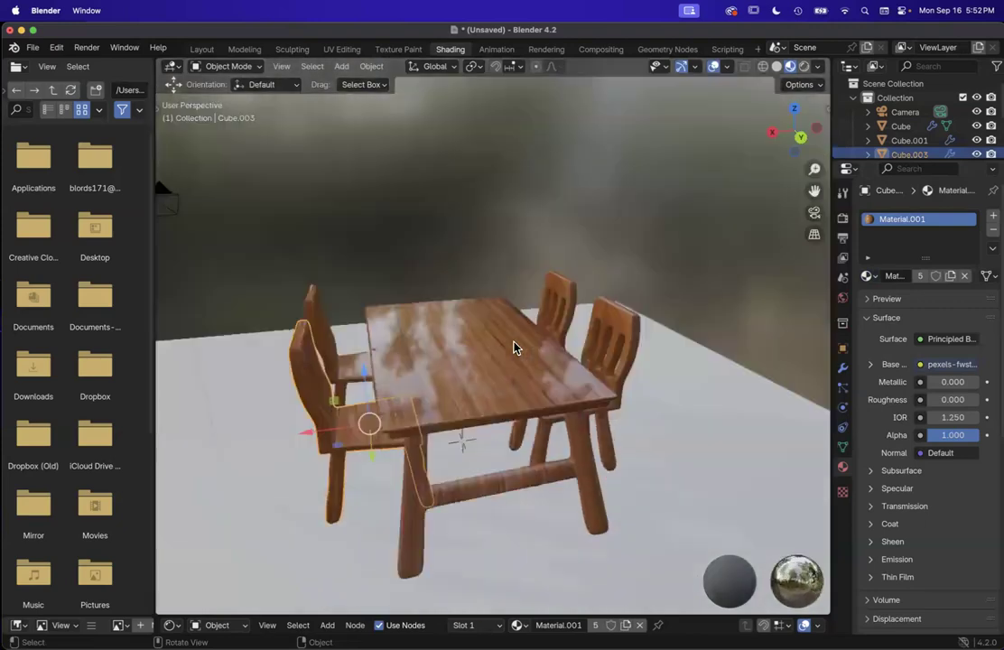
pyautogui.scroll(-8, 513, 347)
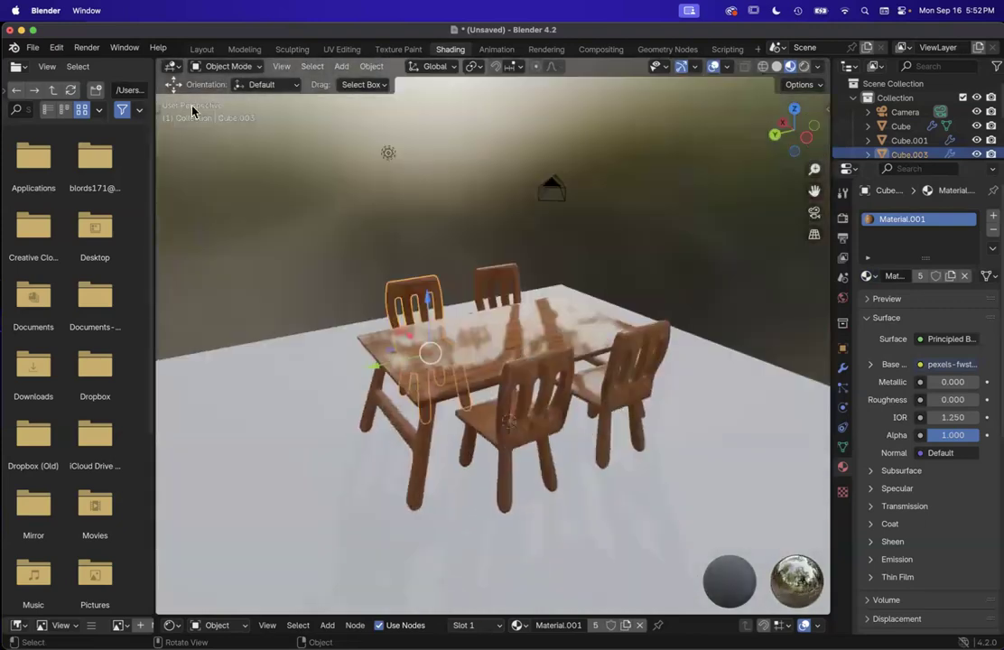
pyautogui.scroll(-4, 513, 327)
pyautogui.scroll(10, 522, 332)
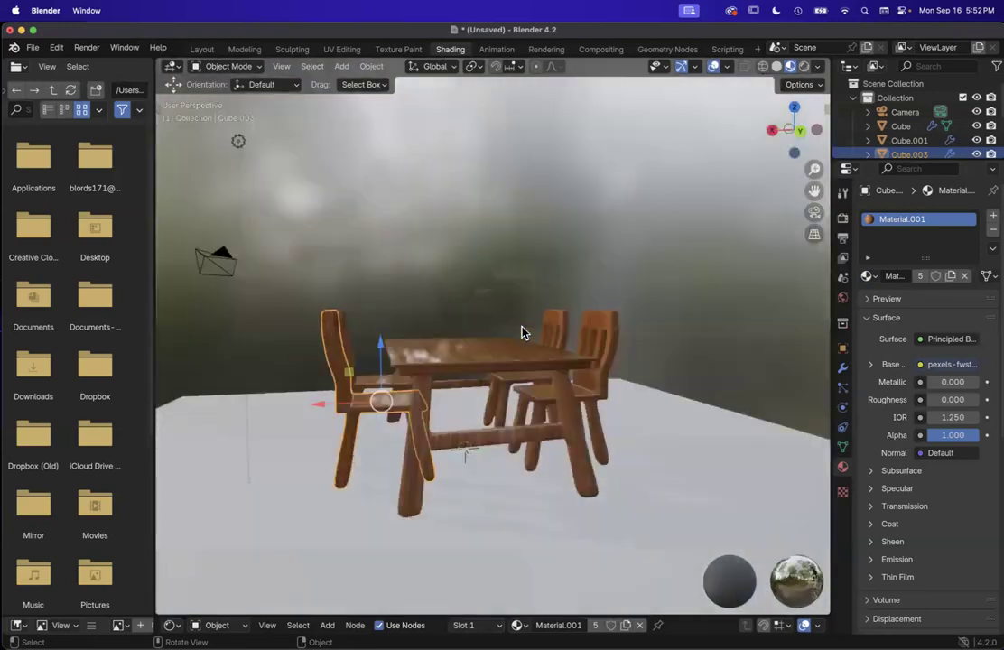
pyautogui.scroll(3, 521, 333)
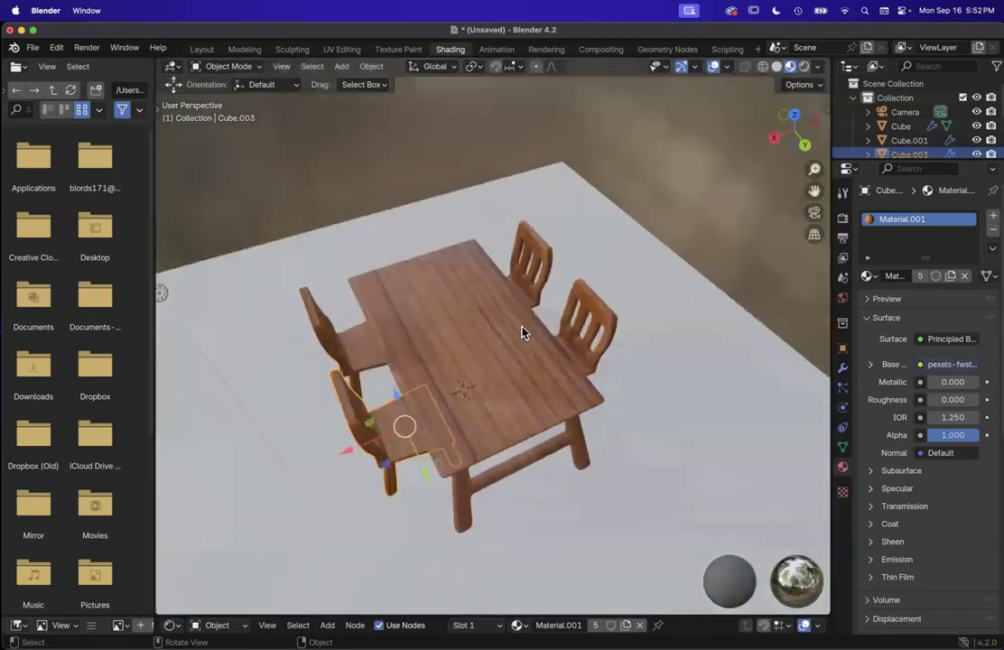
pyautogui.scroll(-5, 522, 332)
pyautogui.scroll(4, 522, 332)
pyautogui.scroll(3, 521, 332)
pyautogui.scroll(-5, 521, 332)
pyautogui.scroll(5, 521, 332)
pyautogui.scroll(-4, 522, 332)
pyautogui.scroll(2, 522, 332)
pyautogui.scroll(-5, 434, 417)
pyautogui.scroll(6, 434, 416)
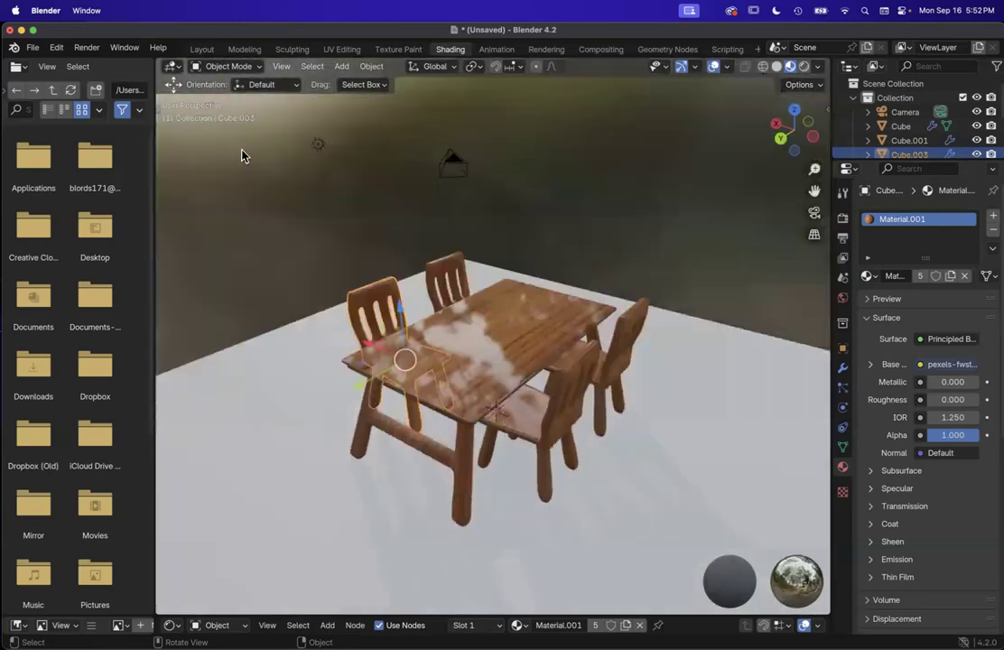
# Step: Switch to the camera view, widen the sidebar's view settings and enable Camera to View locking
pyautogui.click(814, 214)
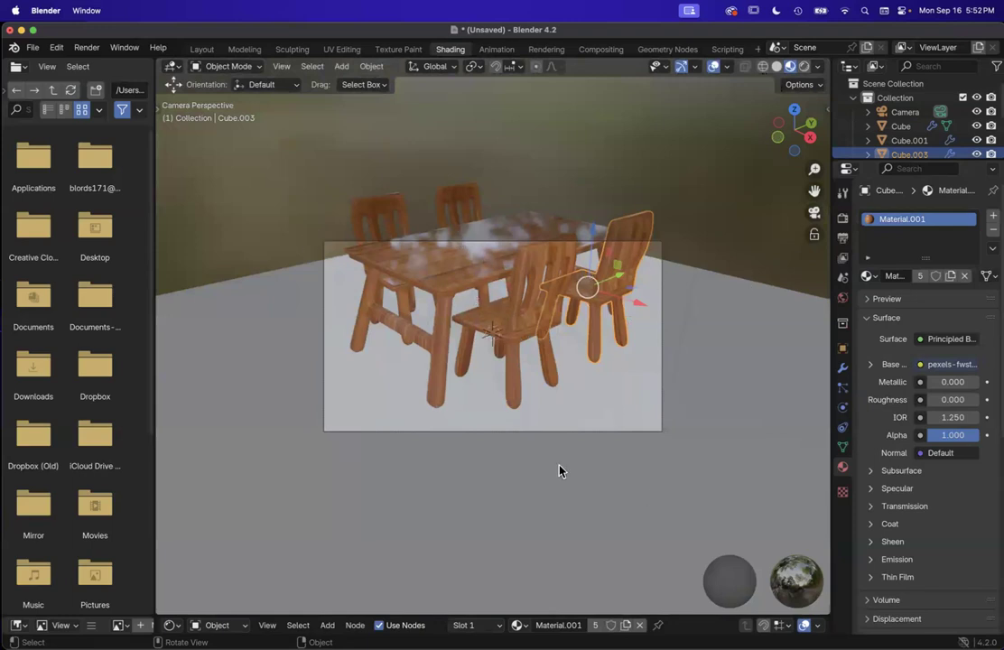
pyautogui.click(451, 404)
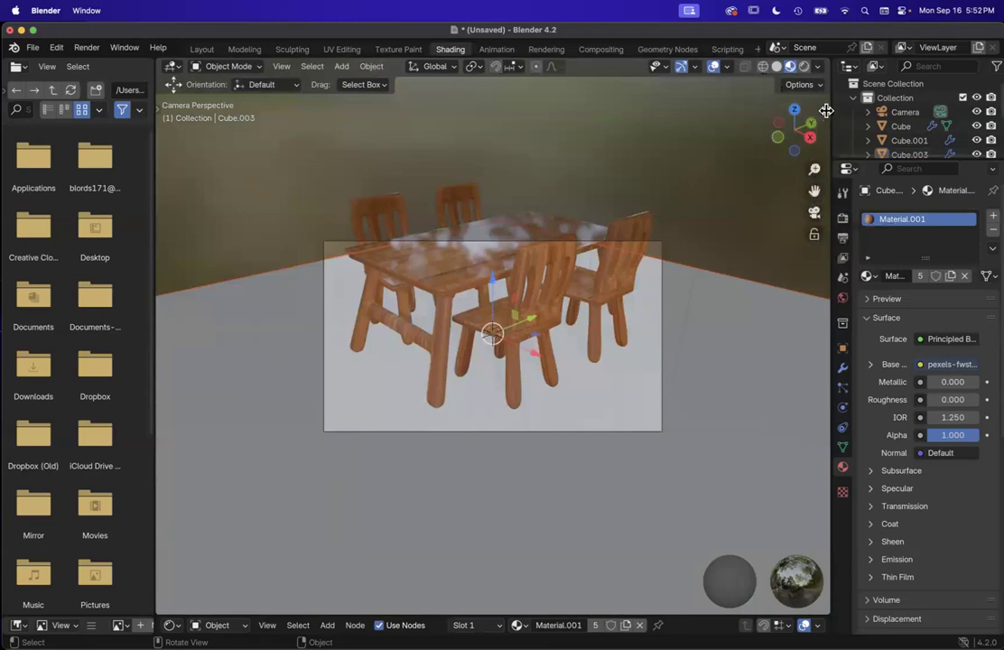
pyautogui.moveTo(826, 110); pyautogui.dragTo(739, 118)
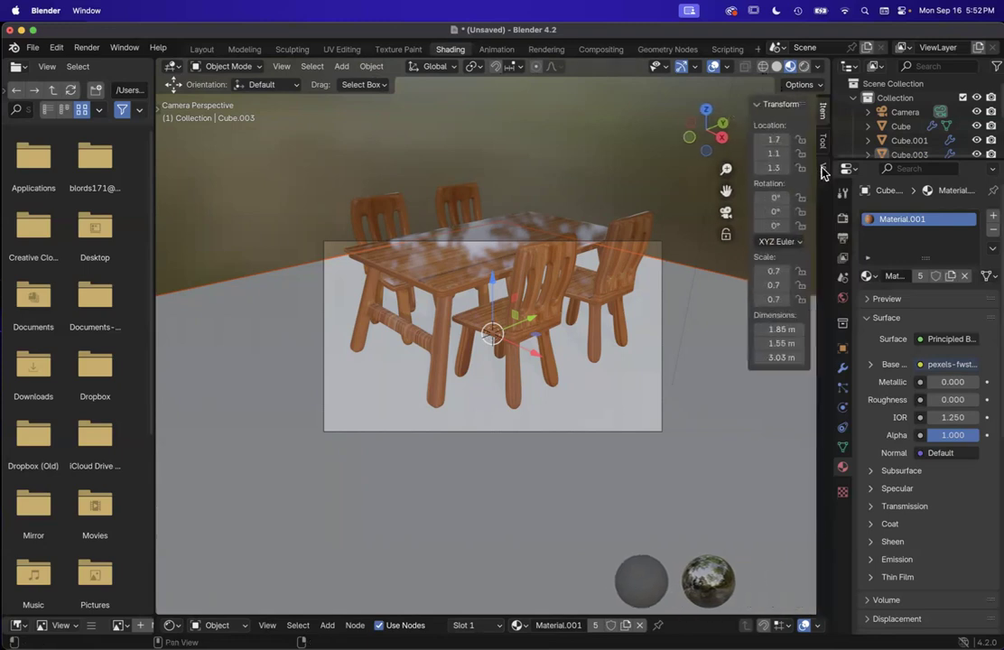
pyautogui.click(822, 171)
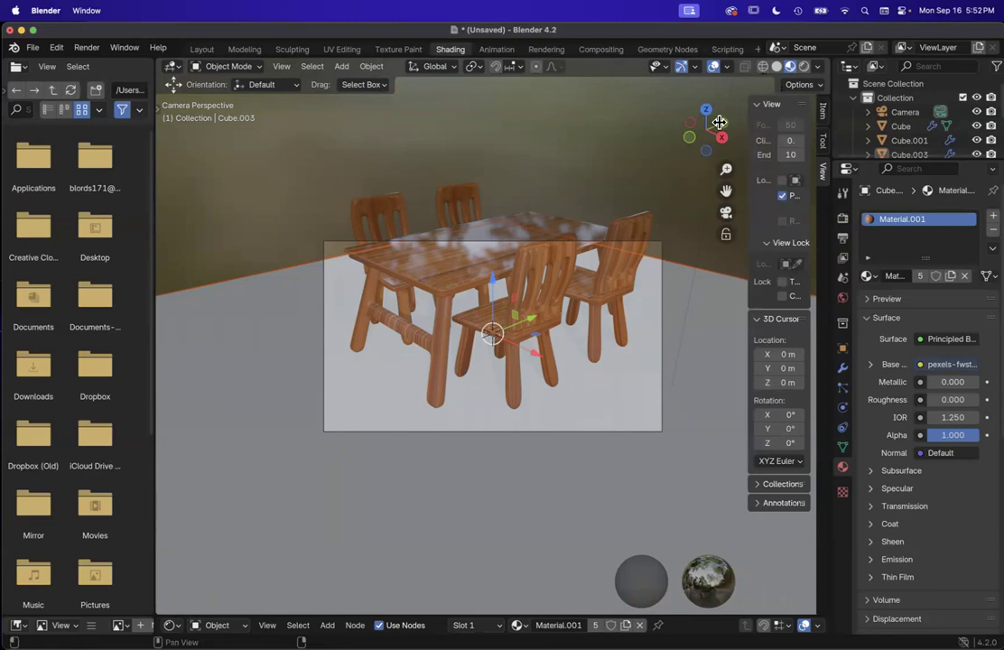
pyautogui.moveTo(748, 122); pyautogui.dragTo(629, 125)
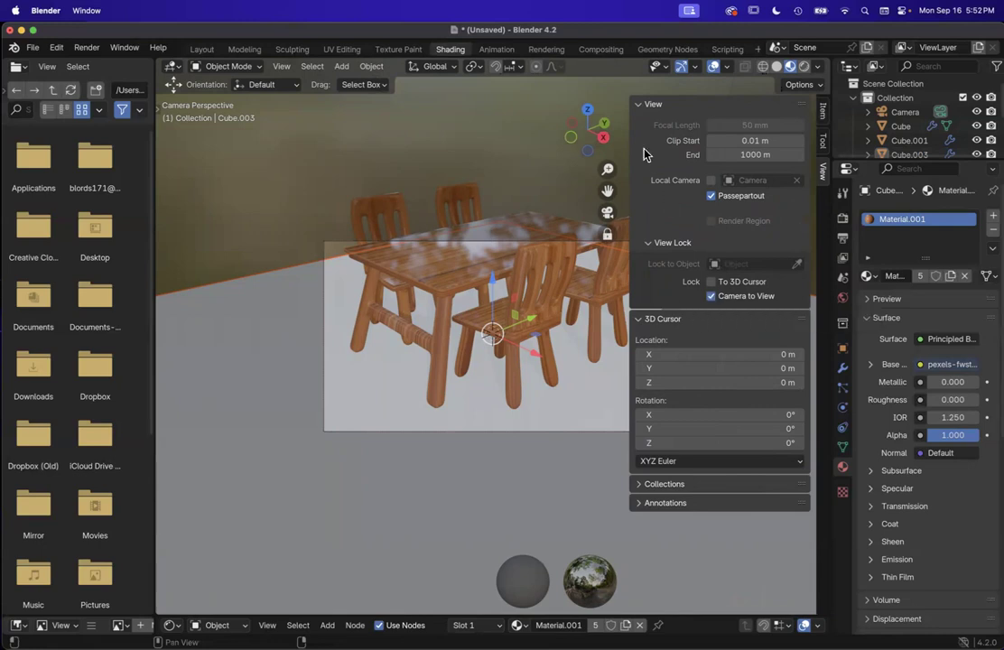
# Step: Narrow the sidebar and reposition the locked camera so the table and all four chairs fill the frame from a low corner angle
pyautogui.moveTo(630, 135); pyautogui.dragTo(776, 146)
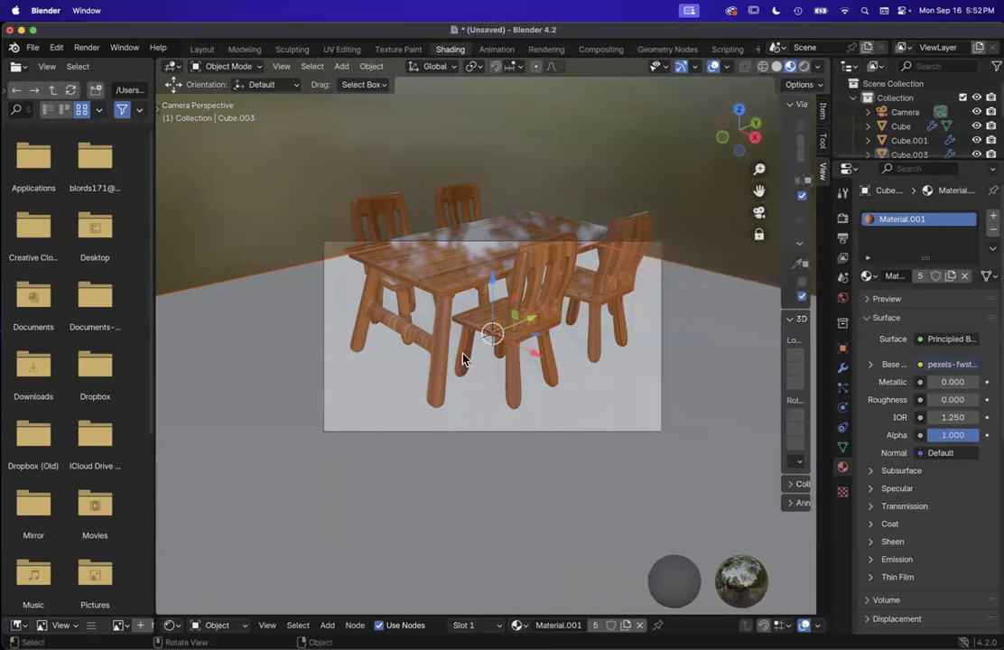
pyautogui.scroll(-5, 463, 360)
pyautogui.scroll(5, 463, 360)
pyautogui.scroll(-3, 463, 360)
pyautogui.scroll(5, 463, 359)
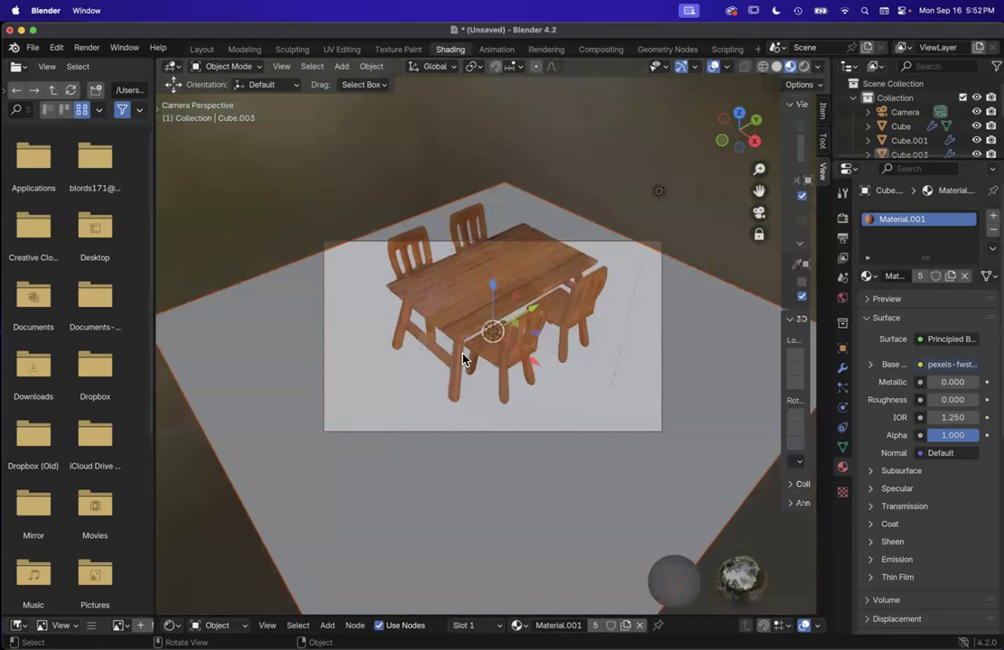
pyautogui.keyDown('shift'); pyautogui.scroll(3, 463, 359); pyautogui.keyUp('shift')
pyautogui.scroll(-2, 463, 360)
pyautogui.scroll(-5, 464, 359)
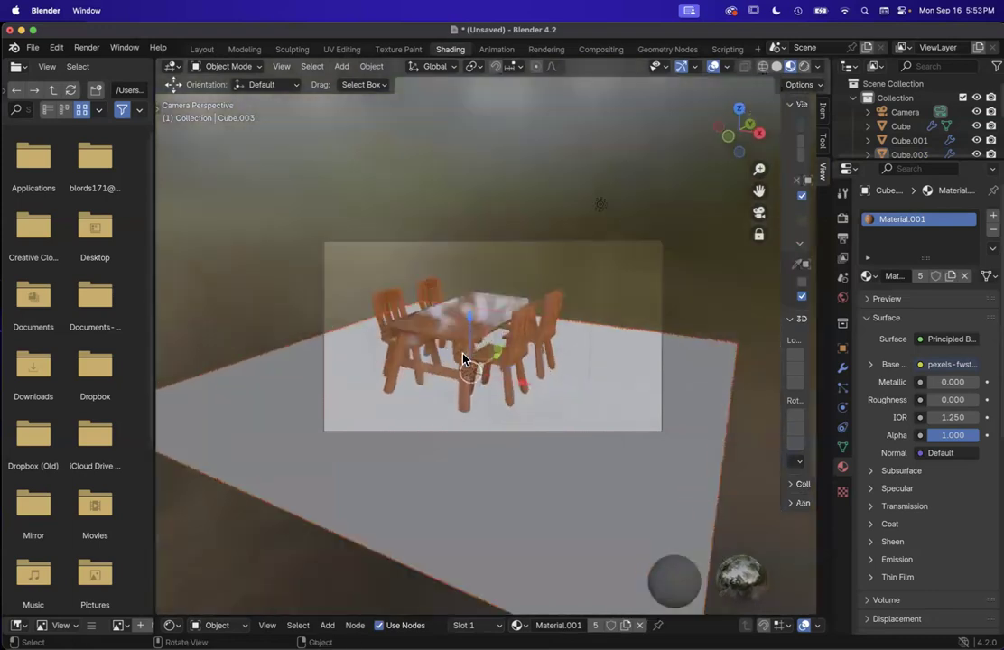
pyautogui.scroll(3, 463, 359)
pyautogui.keyDown('shift'); pyautogui.hscroll(-3, 463, 360); pyautogui.keyUp('shift')
pyautogui.keyDown('shift'); pyautogui.scroll(-2, 463, 359); pyautogui.keyUp('shift')
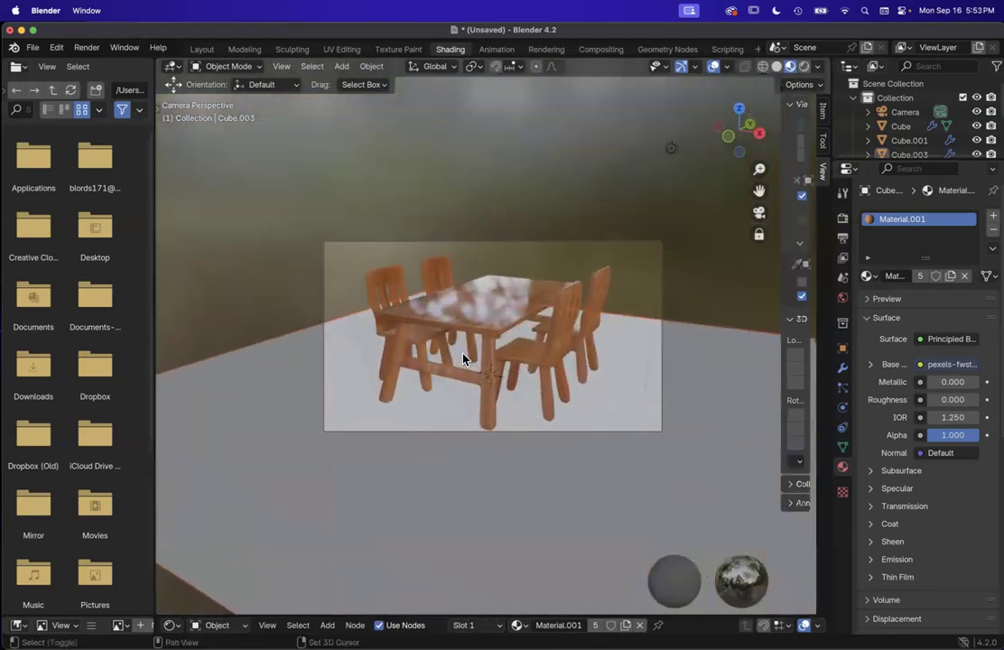
pyautogui.scroll(-5, 463, 359)
pyautogui.scroll(2, 464, 359)
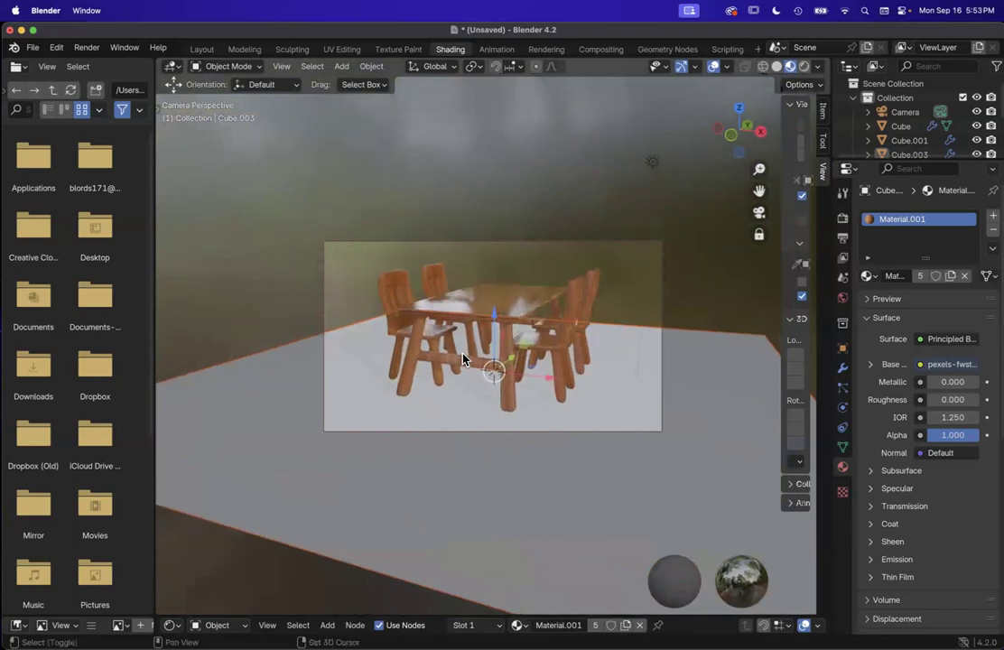
pyautogui.keyDown('shift'); pyautogui.hscroll(-3, 463, 359); pyautogui.keyUp('shift')
pyautogui.keyDown('shift'); pyautogui.hscroll(1, 463, 359); pyautogui.keyUp('shift')
pyautogui.scroll(1, 463, 359)
pyautogui.scroll(1, 463, 360)
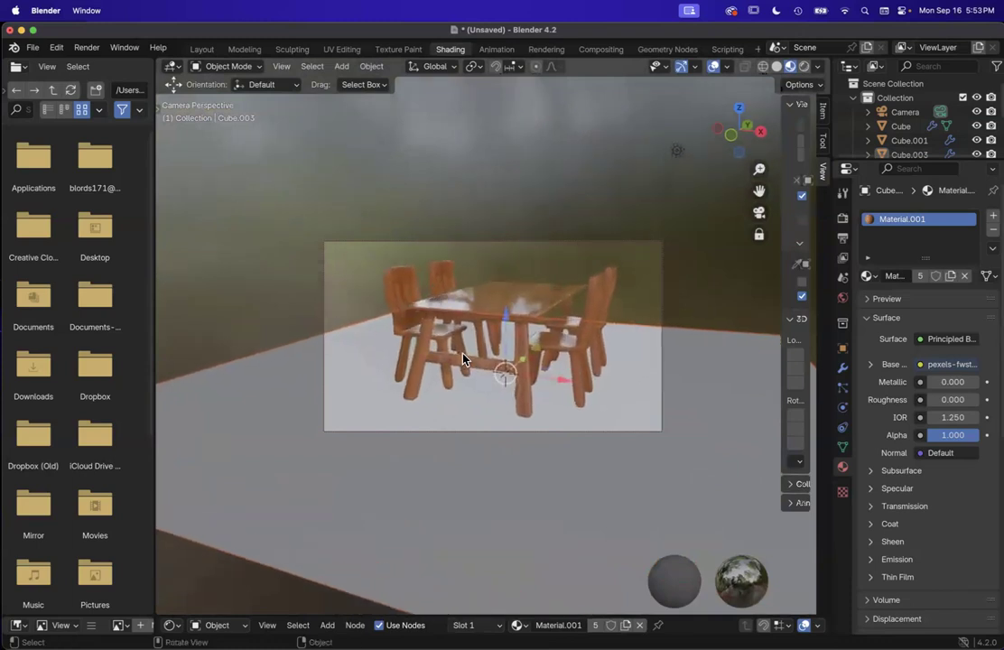
# Step: Leave the camera view and examine the dining set and floor plane from the opposite side, at low and high angles
pyautogui.click(758, 215)
pyautogui.hscroll(-10, 476, 421)
pyautogui.scroll(-3, 475, 421)
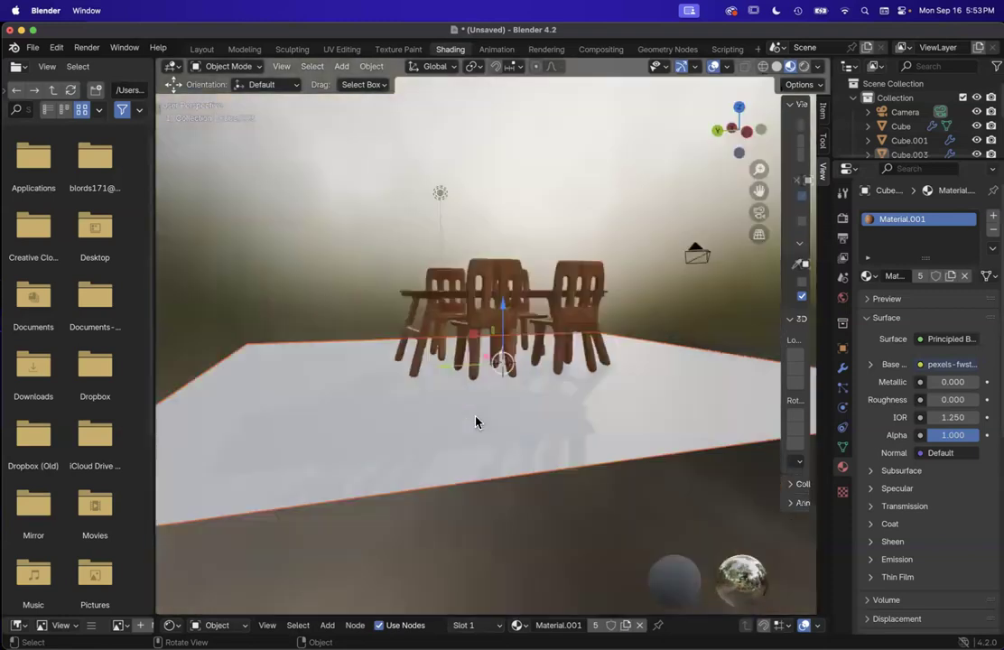
pyautogui.scroll(10, 475, 421)
pyautogui.hscroll(5, 476, 421)
pyautogui.scroll(-8, 476, 420)
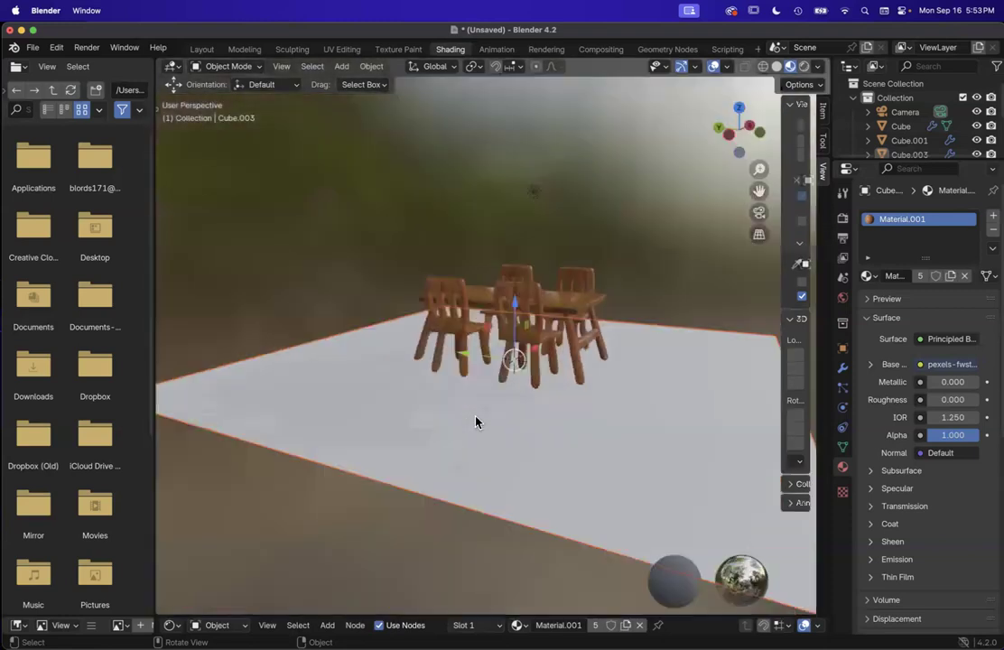
pyautogui.scroll(10, 475, 421)
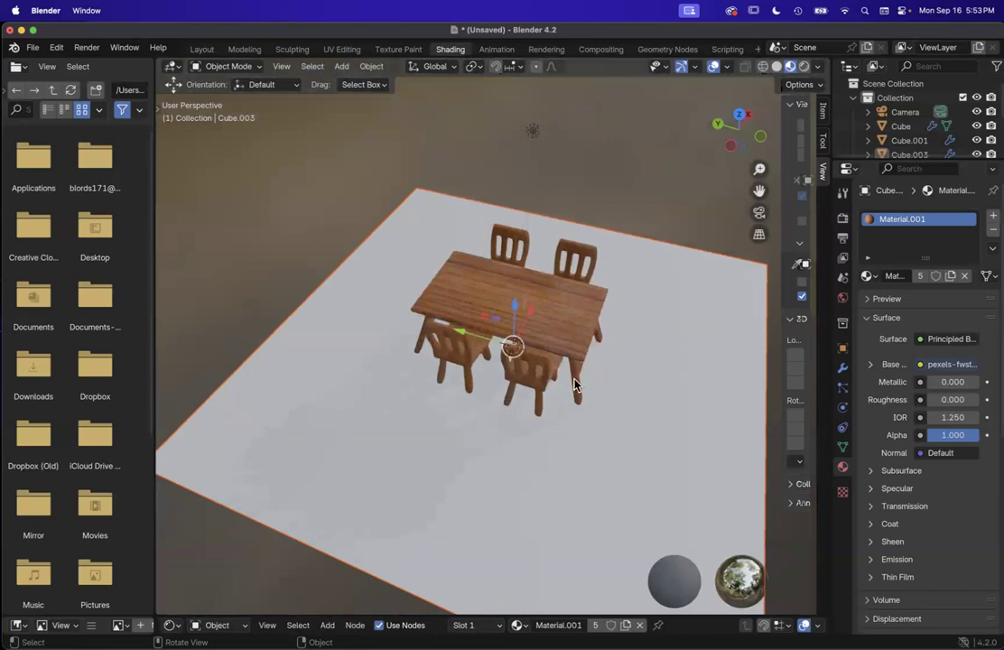
pyautogui.hscroll(2, 574, 385)
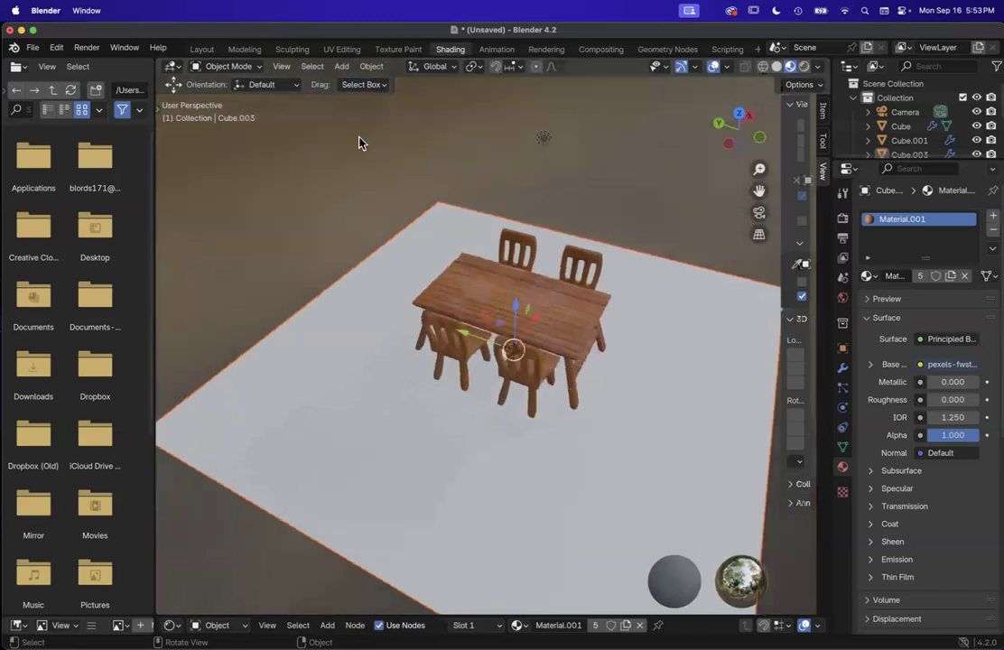
# Step: Render a still image of the dining set through the camera, inspect its lighting and return to the scene
pyautogui.click(546, 49)
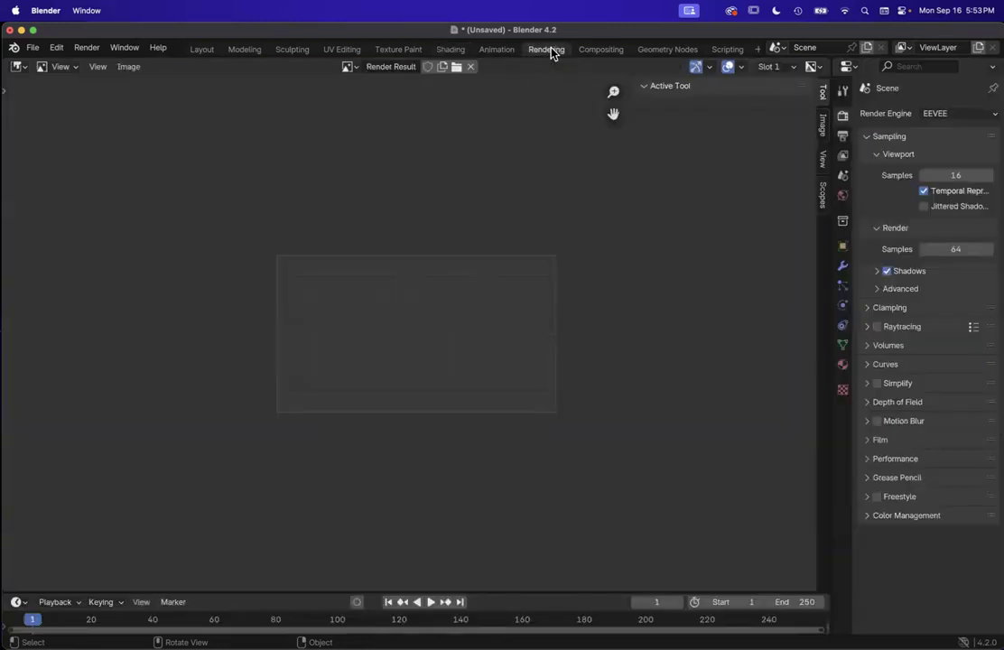
pyautogui.click(450, 51)
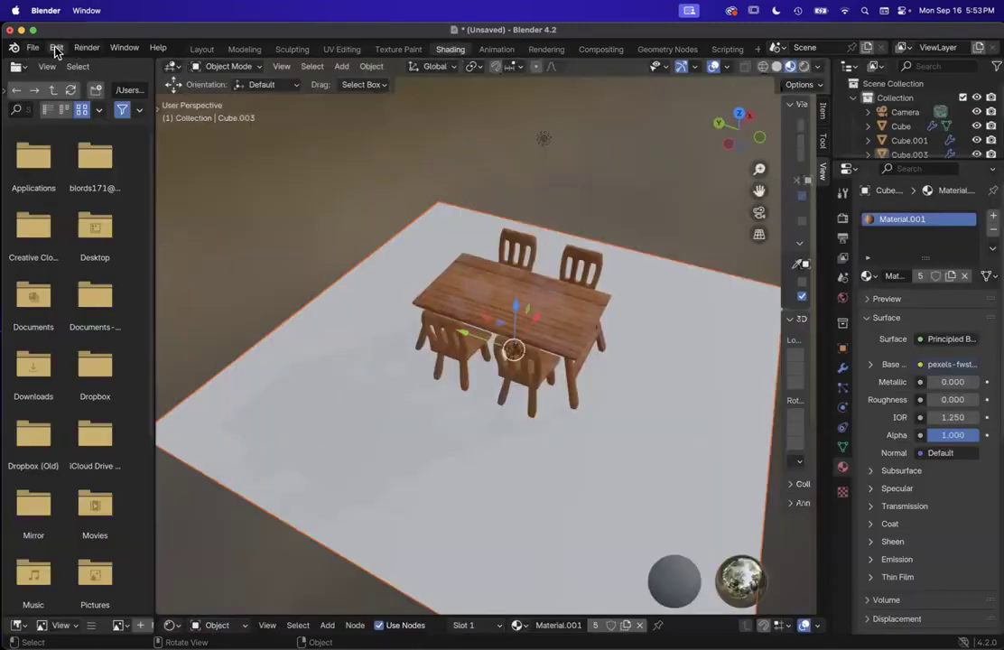
pyautogui.click(86, 48)
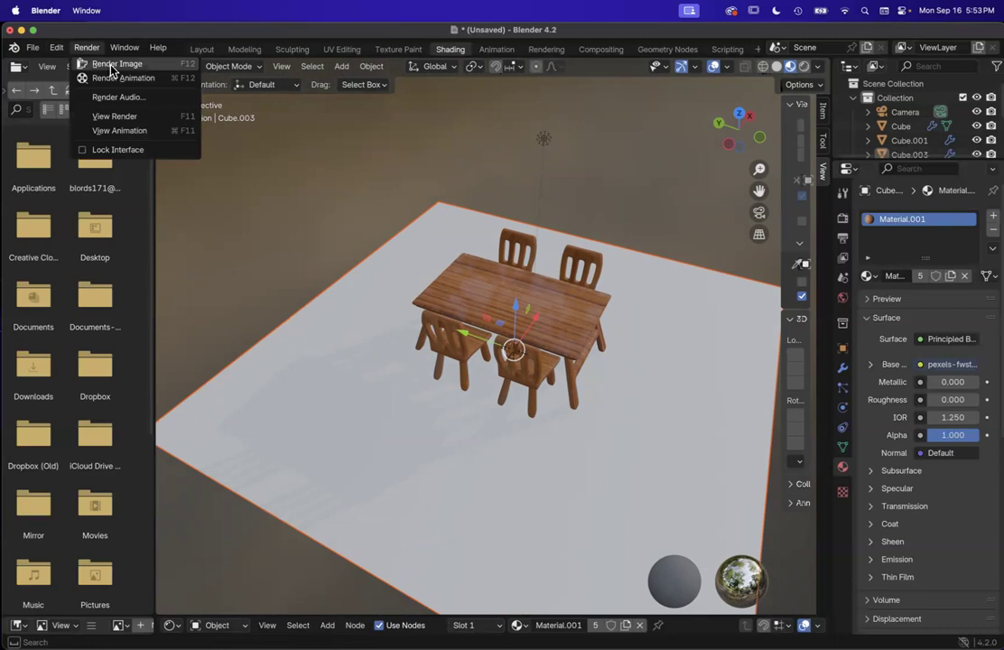
pyautogui.click(110, 65)
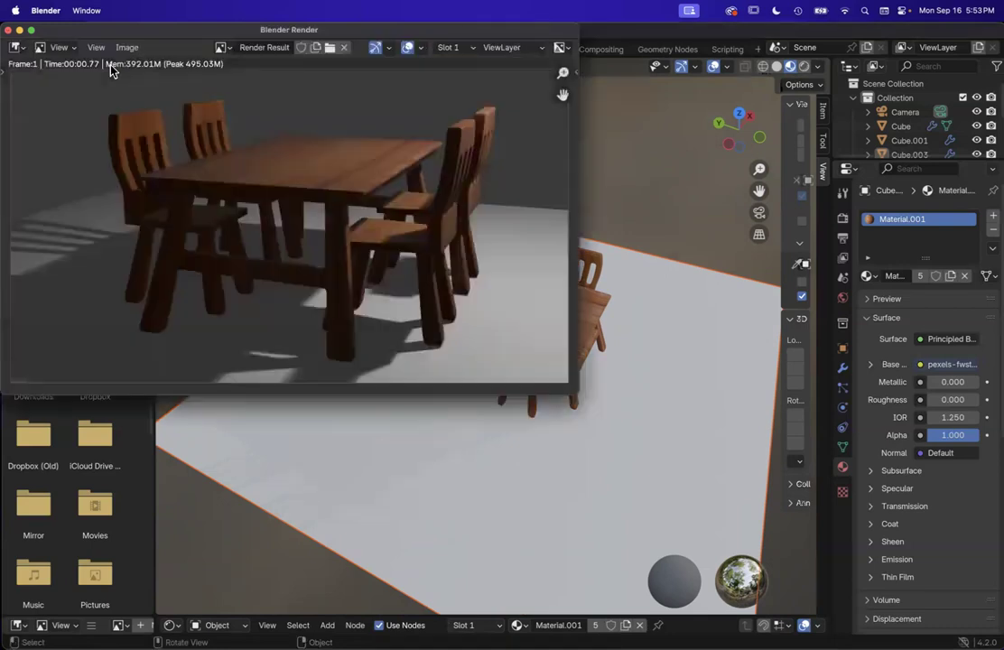
pyautogui.moveTo(476, 33); pyautogui.dragTo(634, 141)
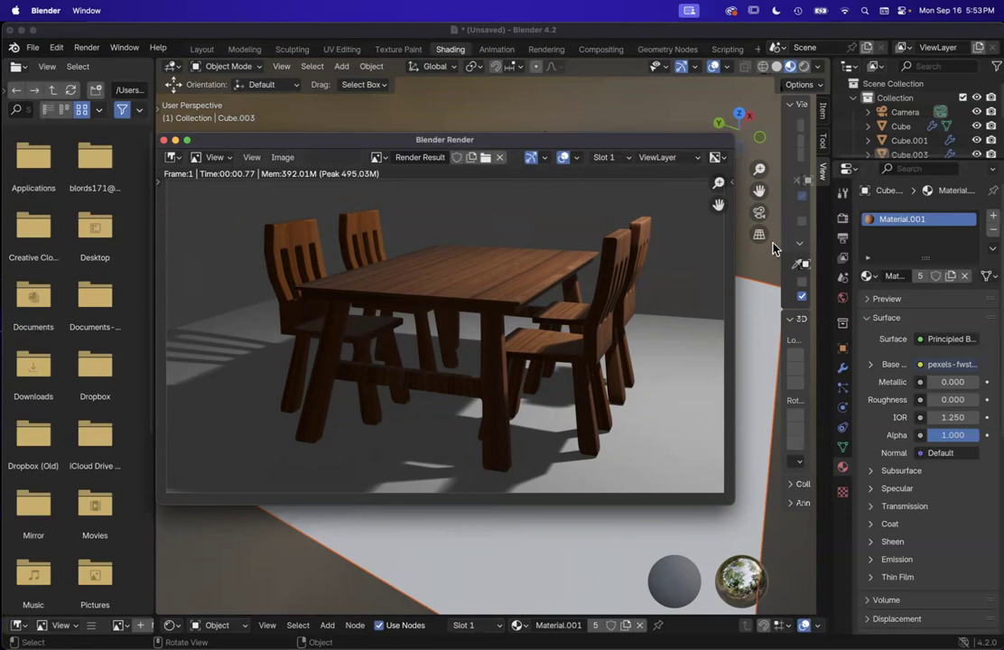
pyautogui.click(602, 102)
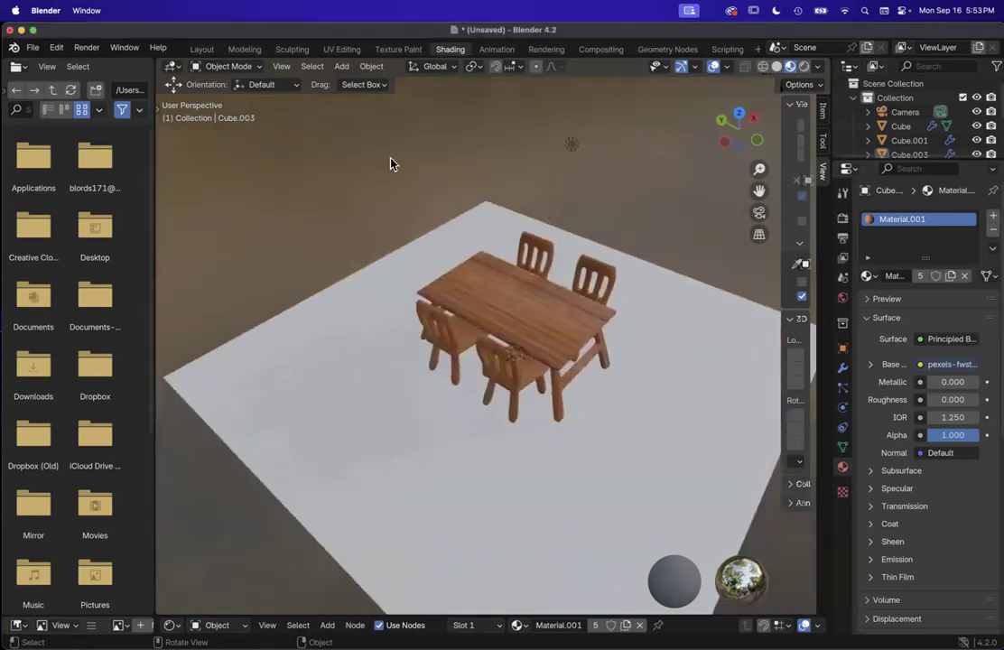
# Step: Select the point light and move it along the X axis until it sits over the table
pyautogui.moveTo(583, 227); pyautogui.dragTo(612, 215, button='middle')
pyautogui.click(638, 180)
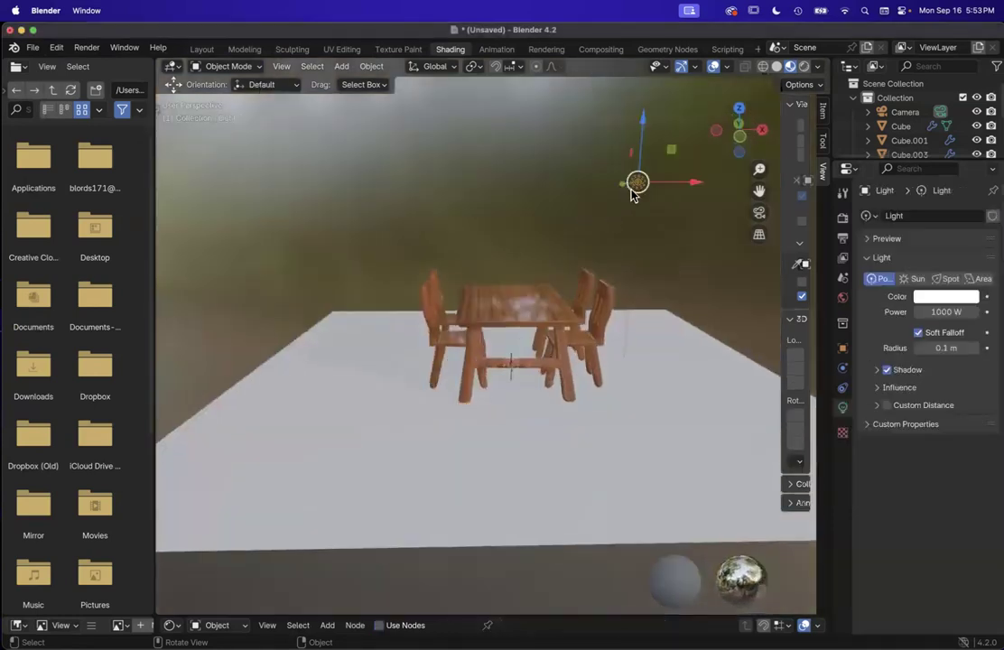
pyautogui.keyDown('shift'); pyautogui.hscroll(5, 632, 246); pyautogui.keyUp('shift')
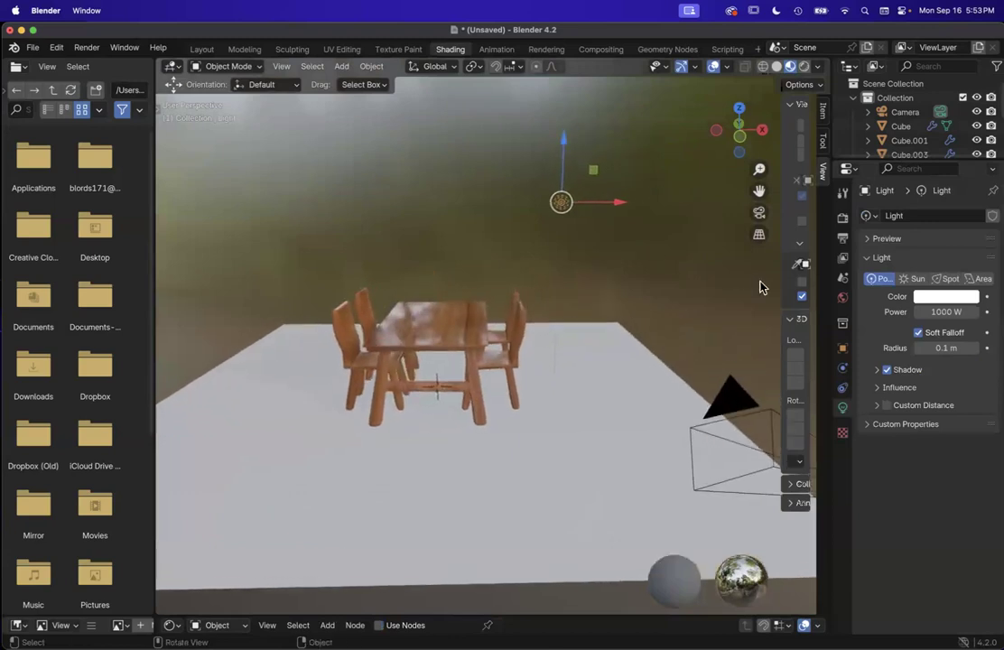
pyautogui.scroll(10, 570, 202)
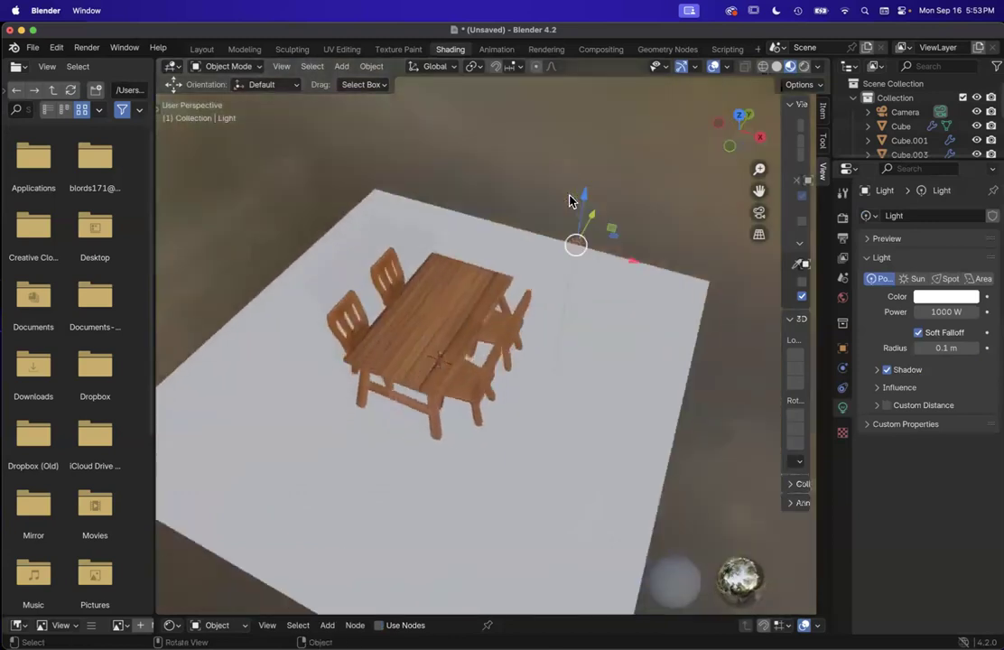
pyautogui.scroll(-8, 571, 202)
pyautogui.moveTo(622, 207); pyautogui.dragTo(475, 216)
pyautogui.scroll(10, 489, 206)
pyautogui.scroll(-8, 475, 217)
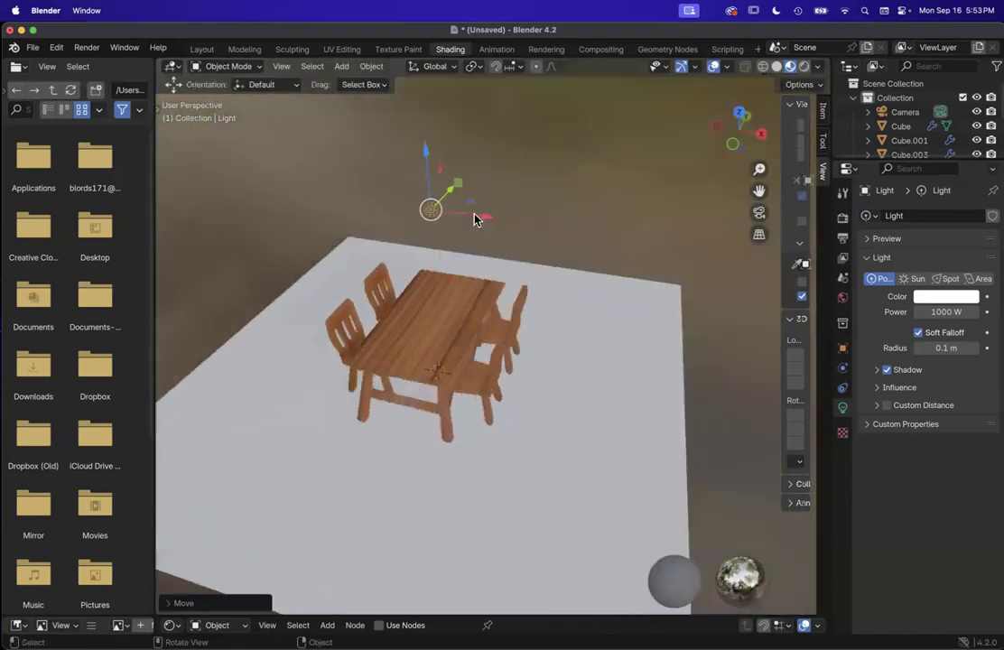
# Step: Render the still image again with the repositioned light and move the render window clear of the scene's upper area
pyautogui.click(87, 48)
pyautogui.click(91, 64)
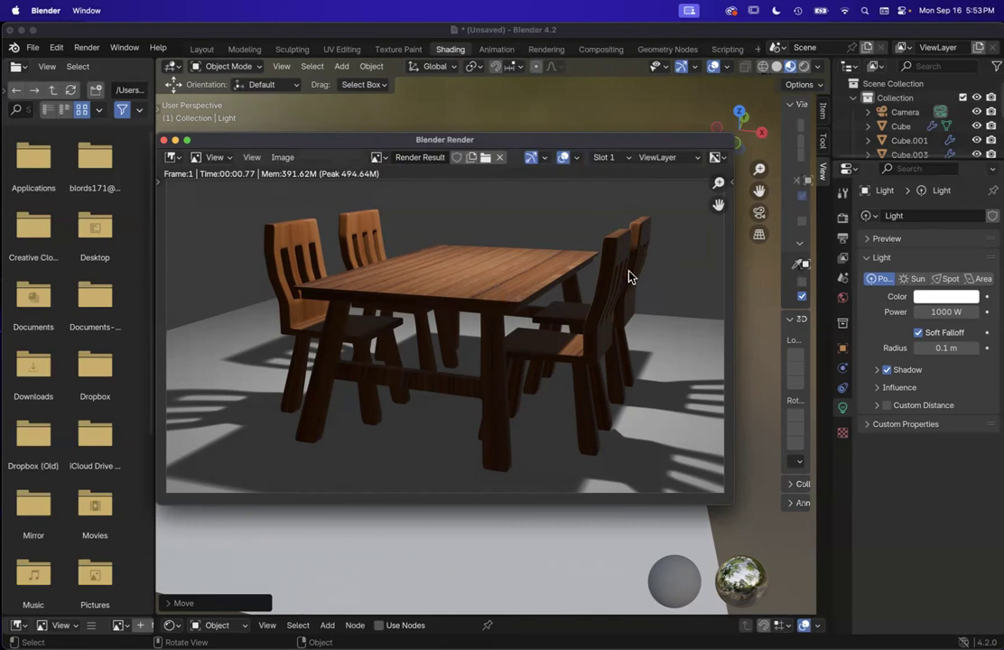
pyautogui.moveTo(664, 141); pyautogui.dragTo(705, 193)
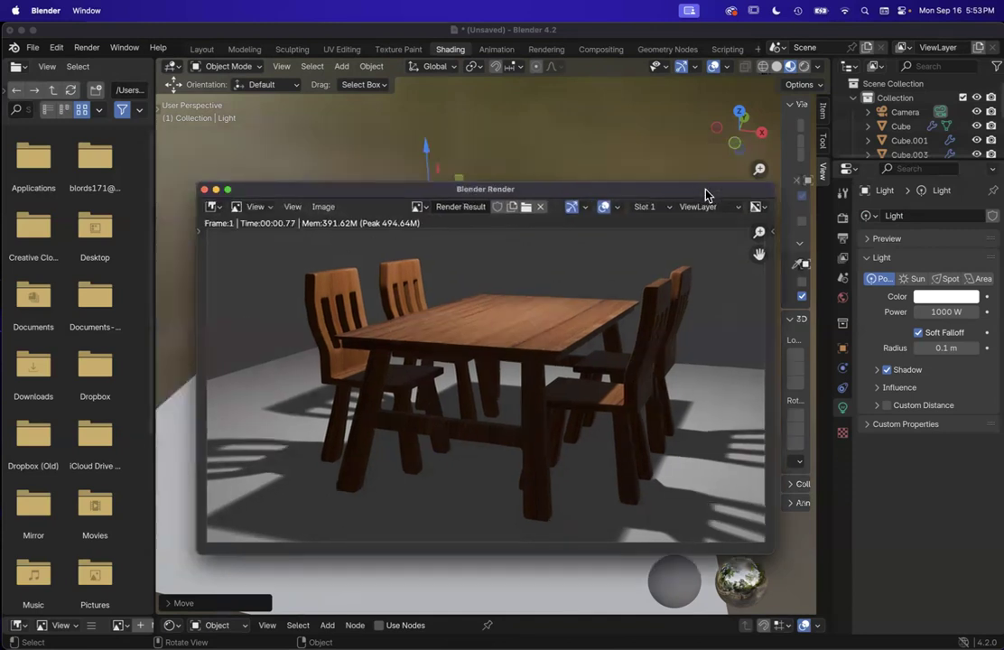
# Step: Save the render as the PNG image untitled.png in the BLENDER FILES folder and return to the scene
pyautogui.click(323, 207)
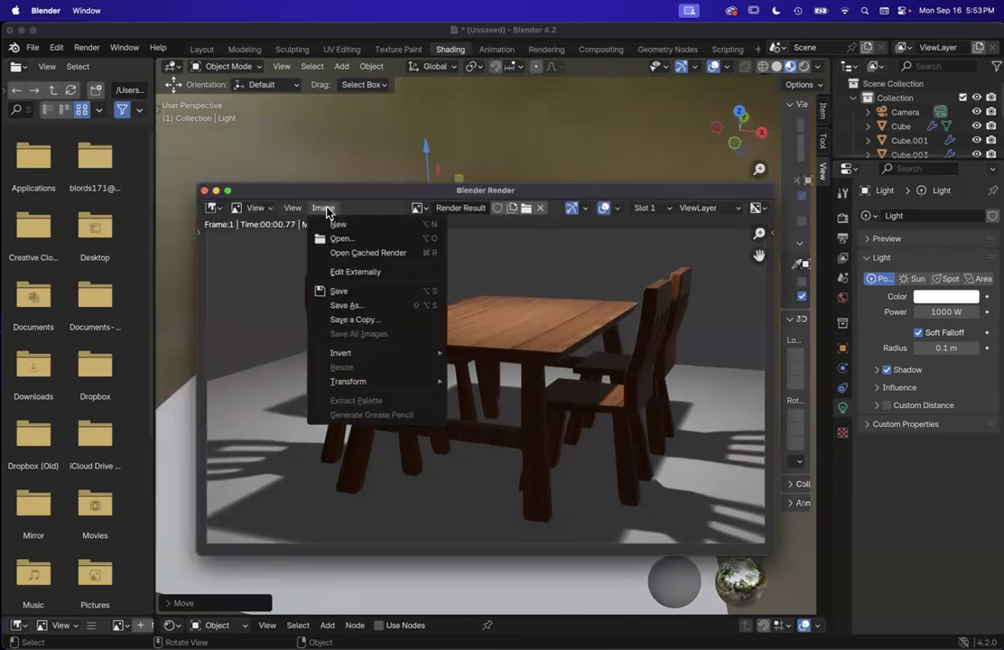
pyautogui.click(347, 306)
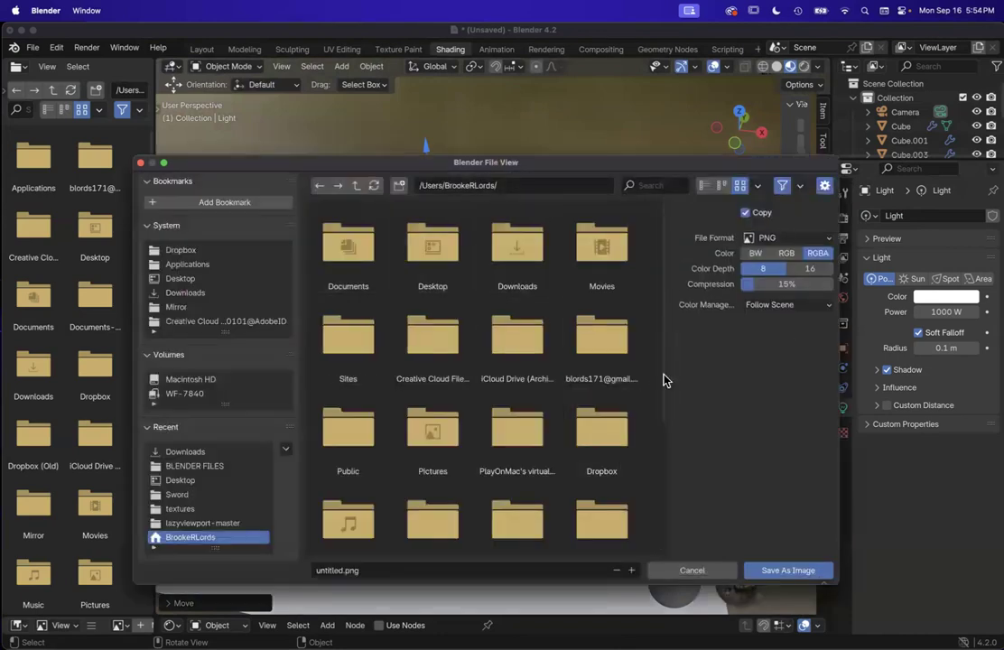
pyautogui.click(198, 466)
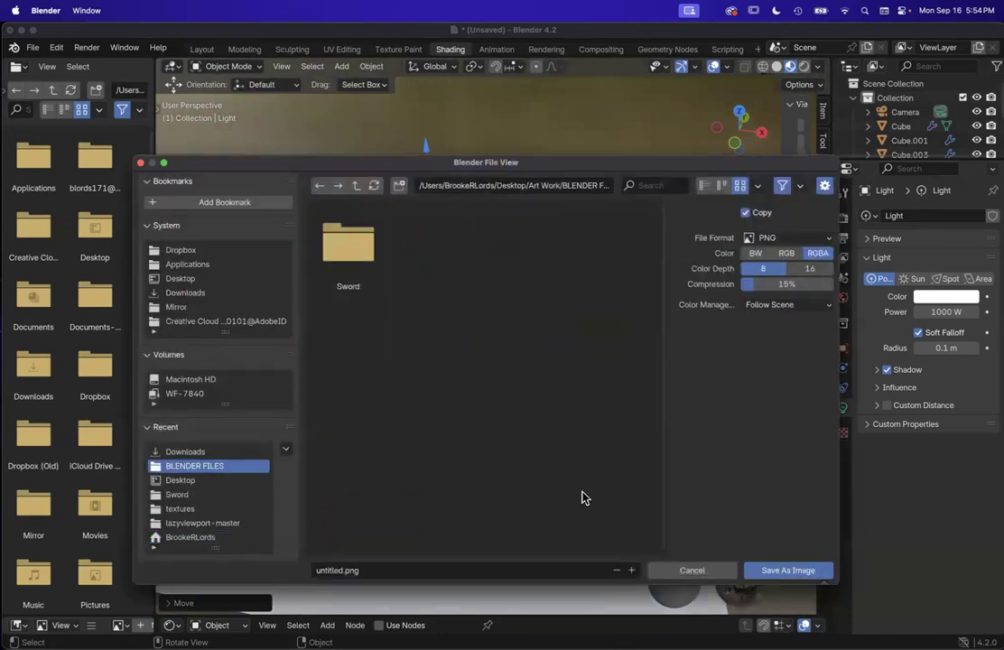
pyautogui.click(778, 571)
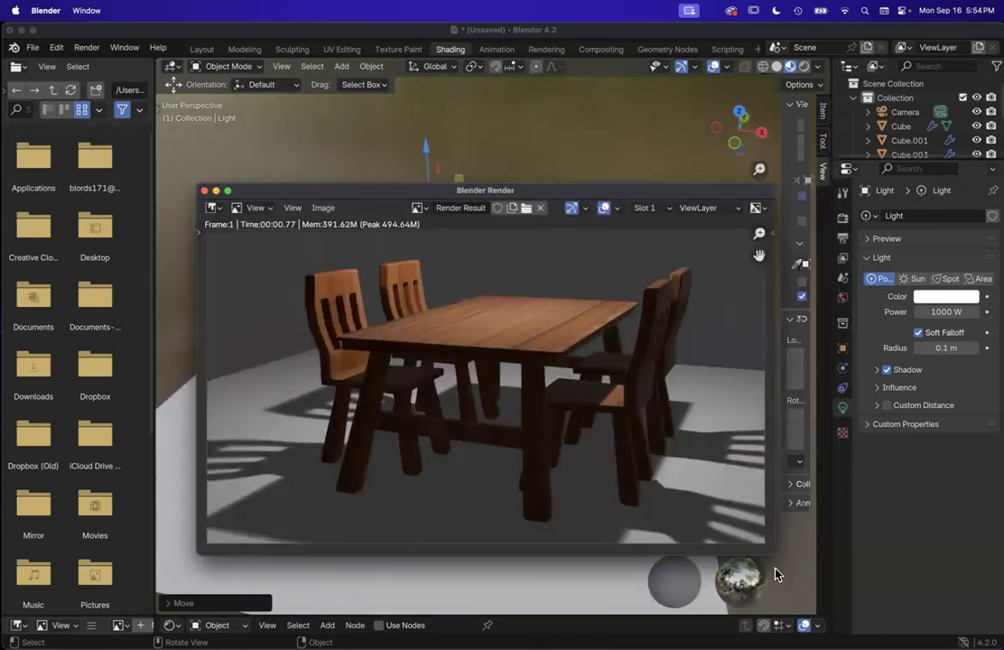
pyautogui.click(560, 111)
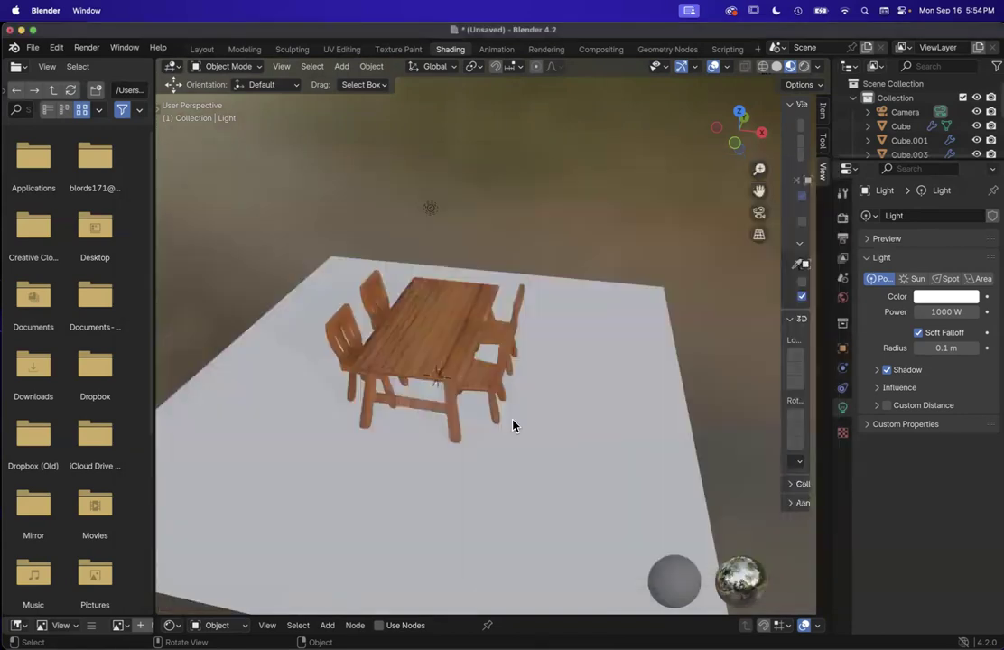
pyautogui.scroll(-10, 512, 426)
pyautogui.scroll(12, 513, 426)
pyautogui.scroll(-10, 513, 426)
pyautogui.scroll(10, 513, 426)
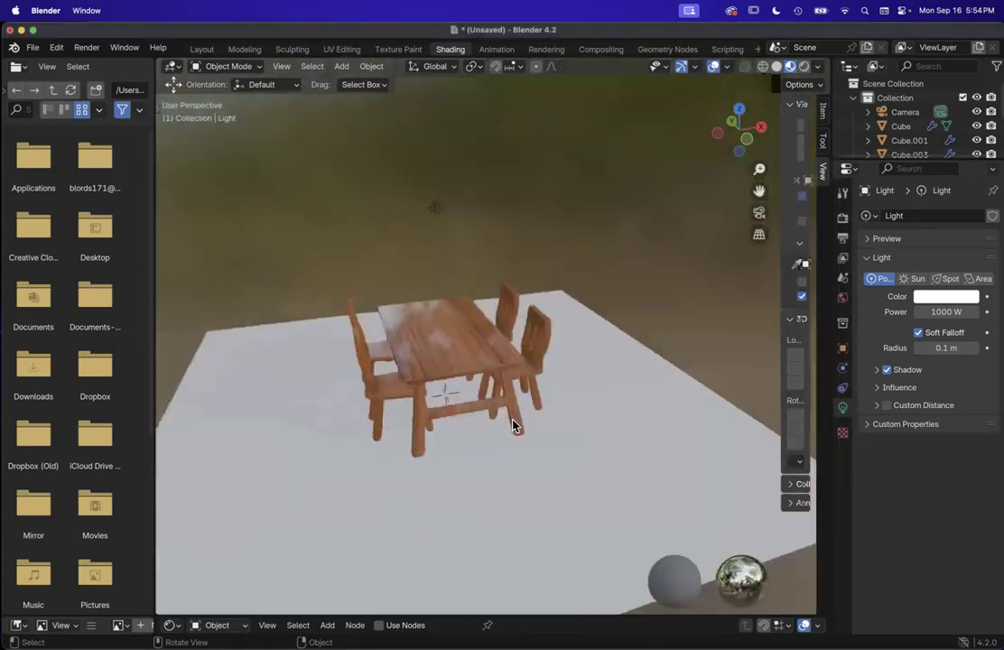